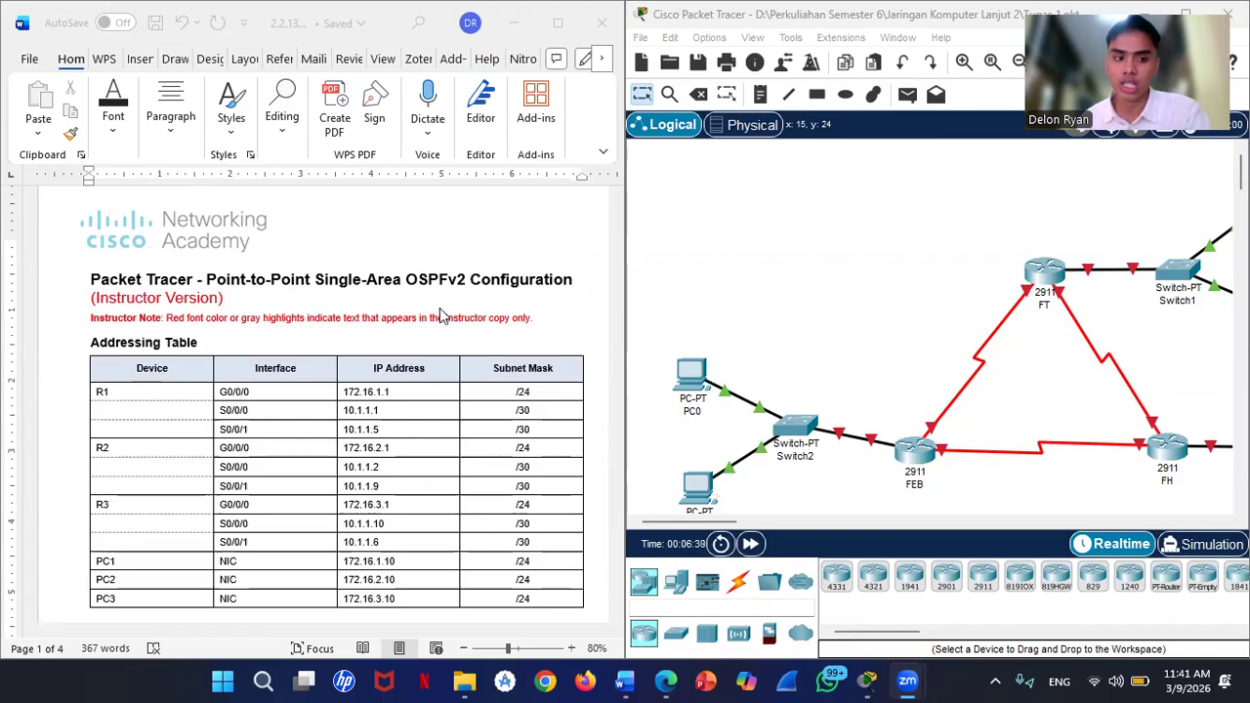
Step: Examine the document's addressing table alongside the topology's routers, their serial link ports, switches and PCs
scroll(442, 366, down, 1)
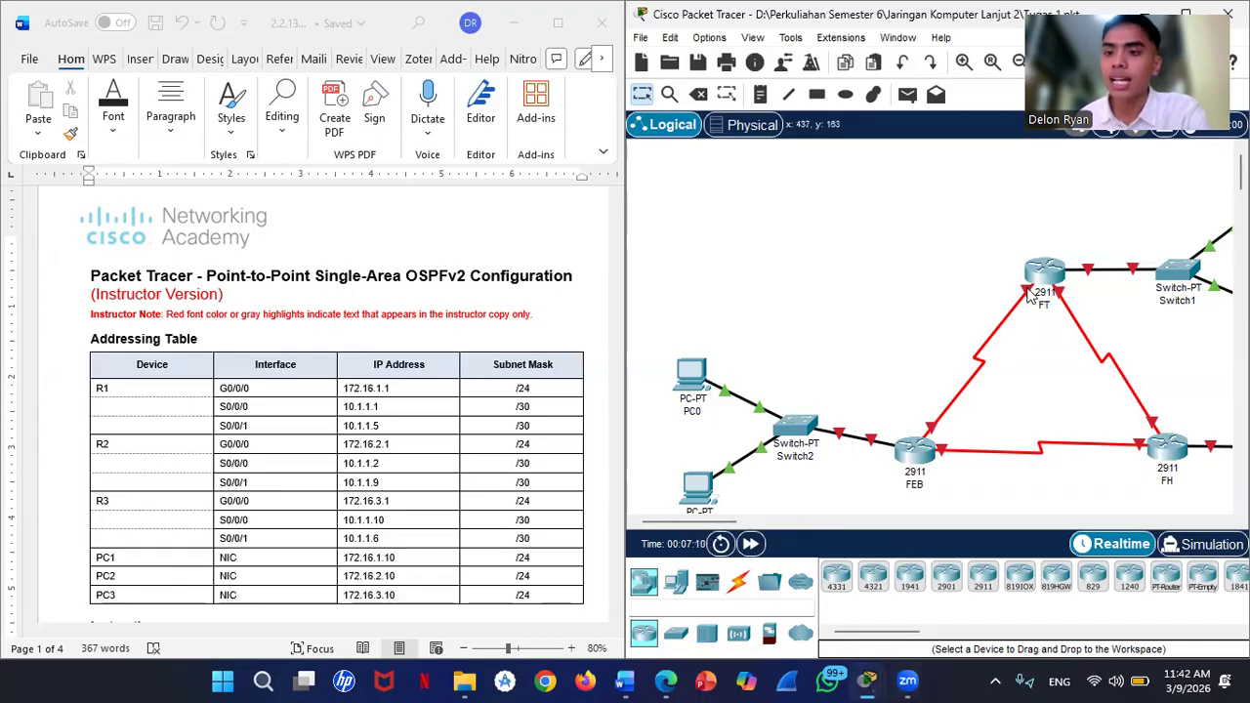
mouse_move(1031, 299)
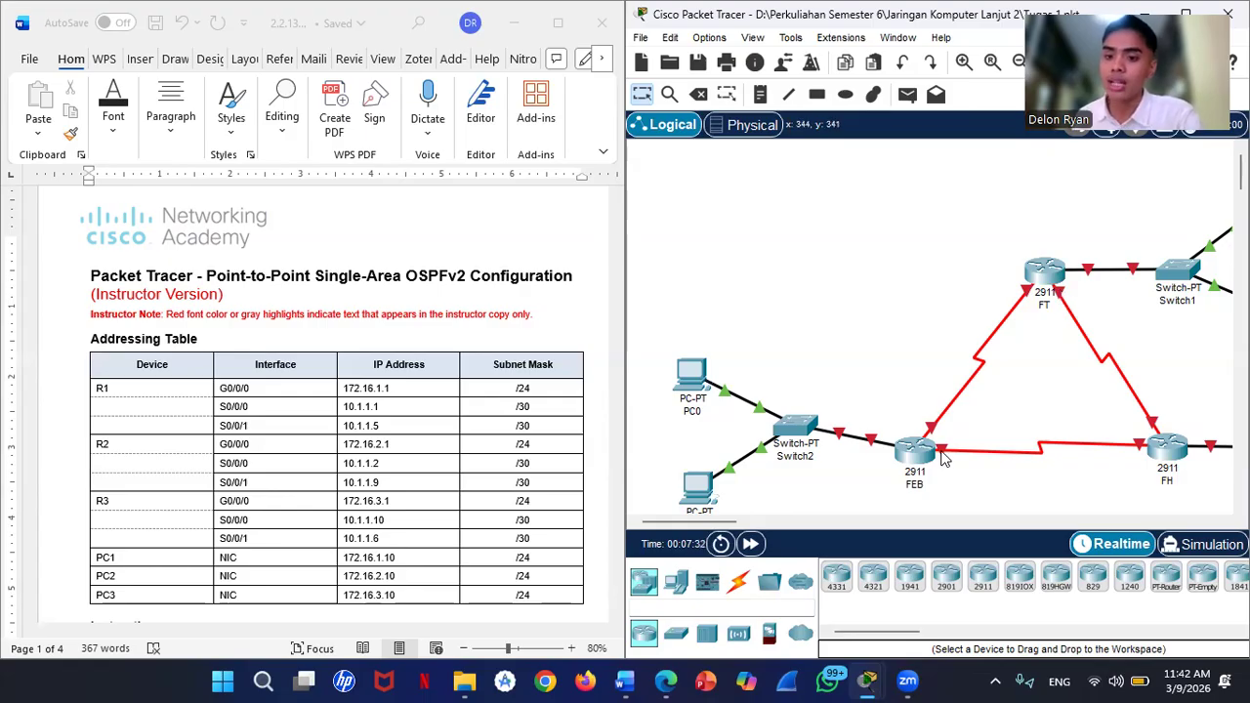
mouse_move(941, 459)
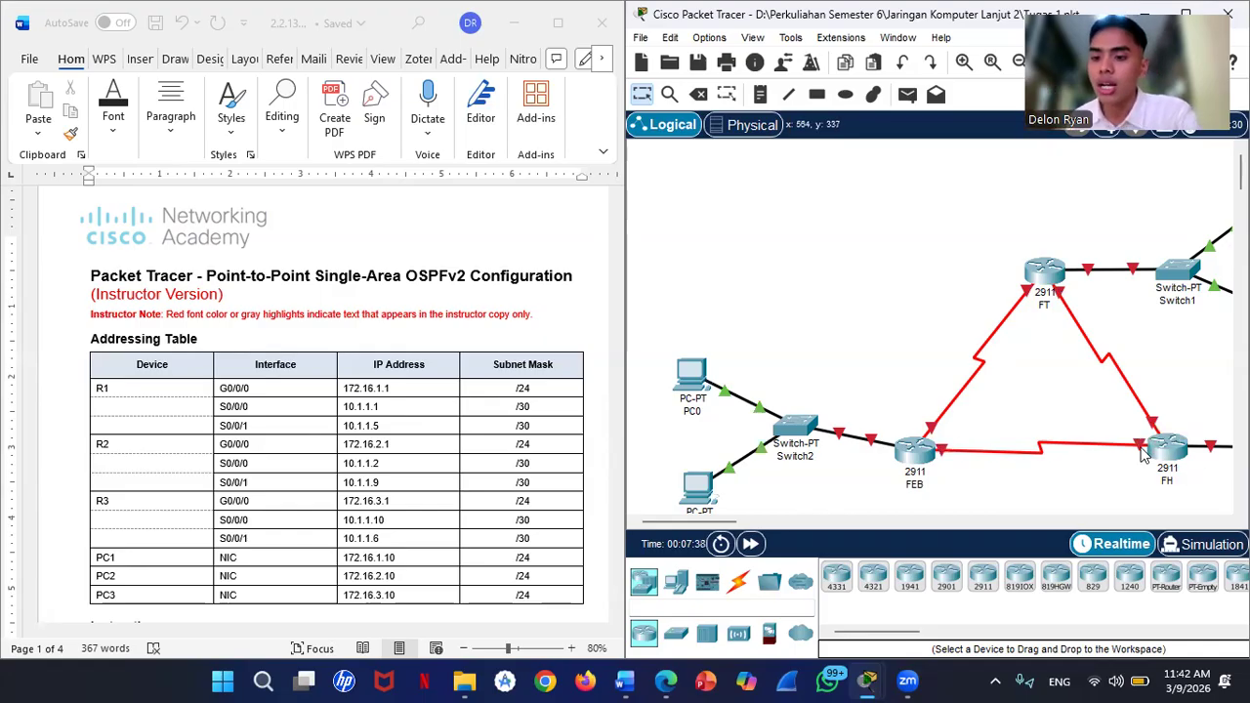
mouse_move(1139, 452)
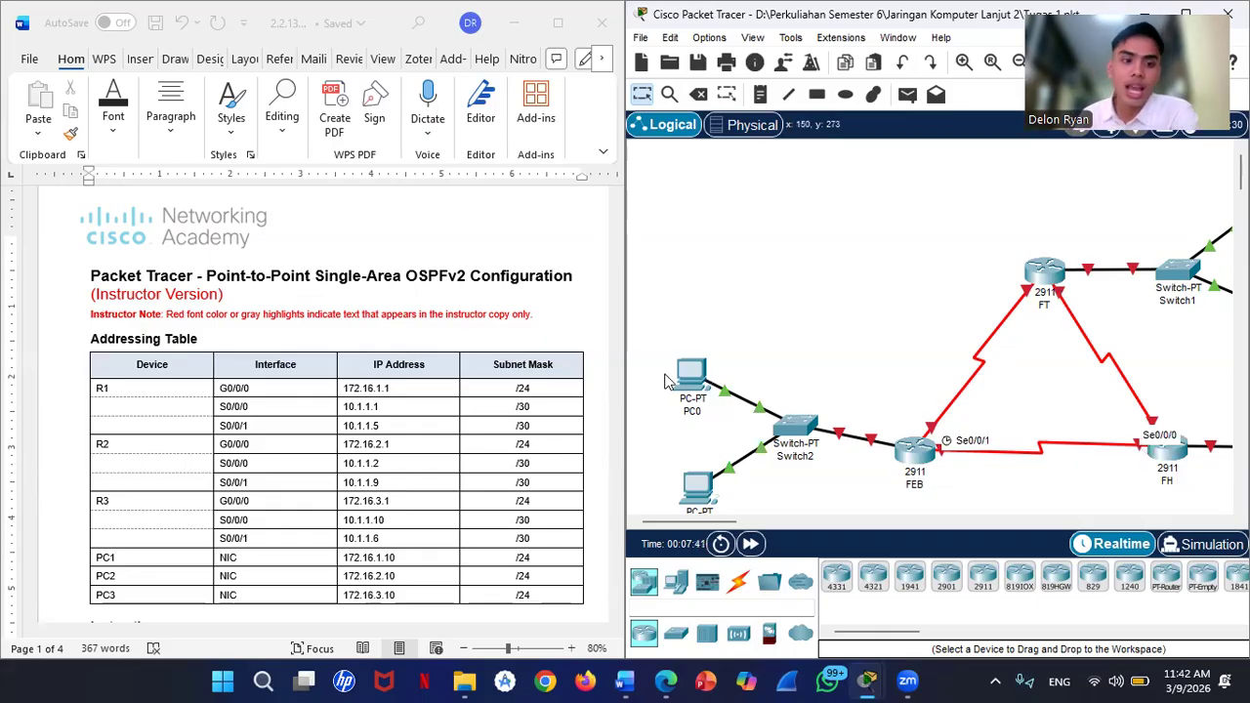
scroll(357, 337, down, 1)
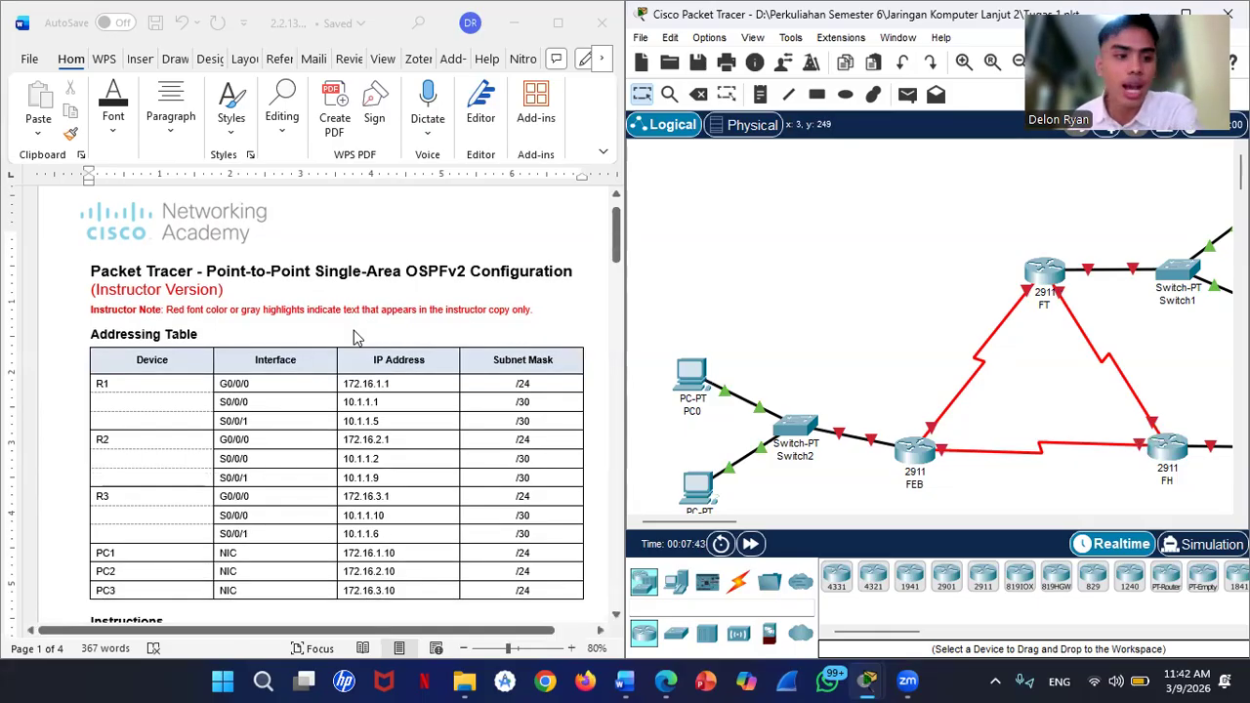
scroll(357, 337, down, 1)
scroll(357, 337, down, 1)
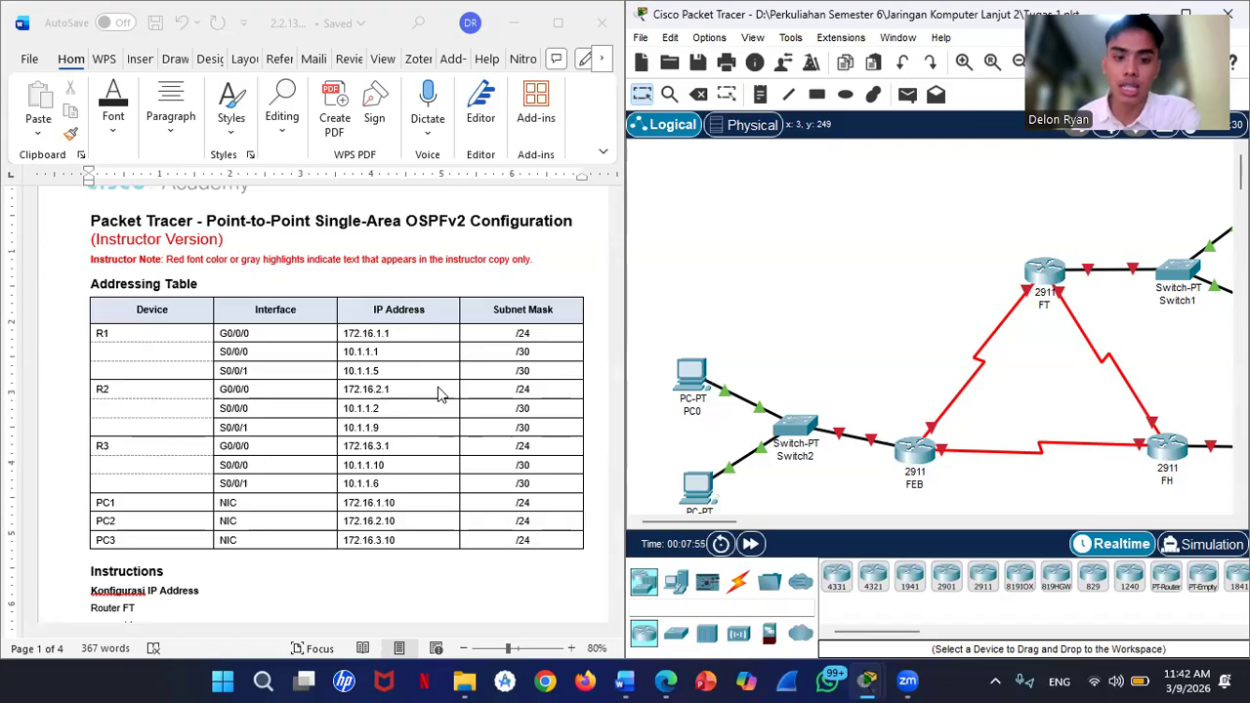
scroll(438, 395, down, 1)
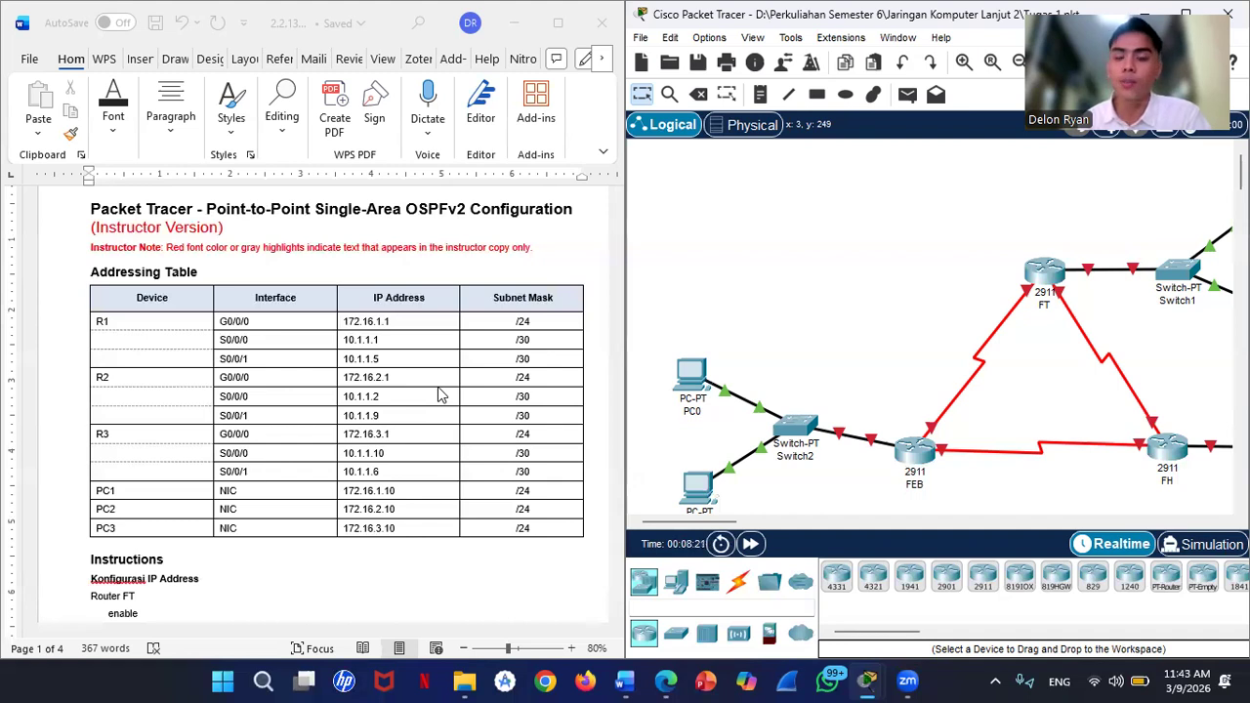
scroll(440, 395, down, 1)
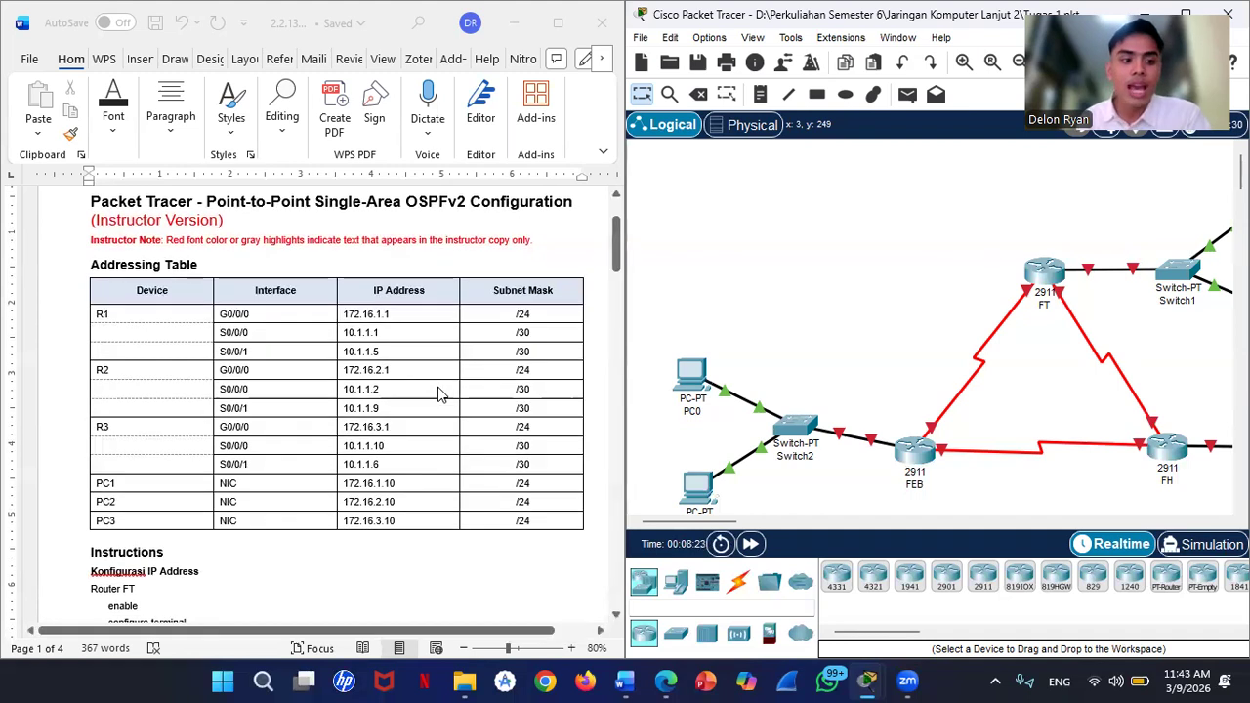
scroll(439, 395, down, 1)
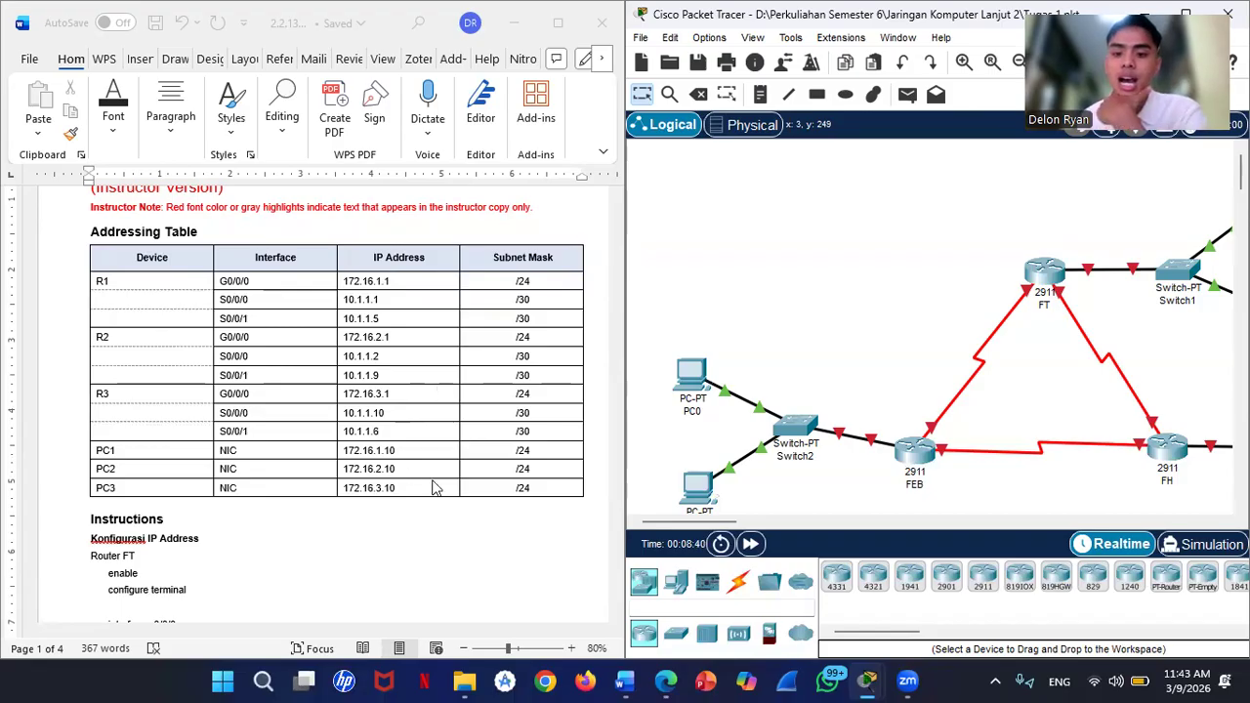
scroll(967, 316, right, 5)
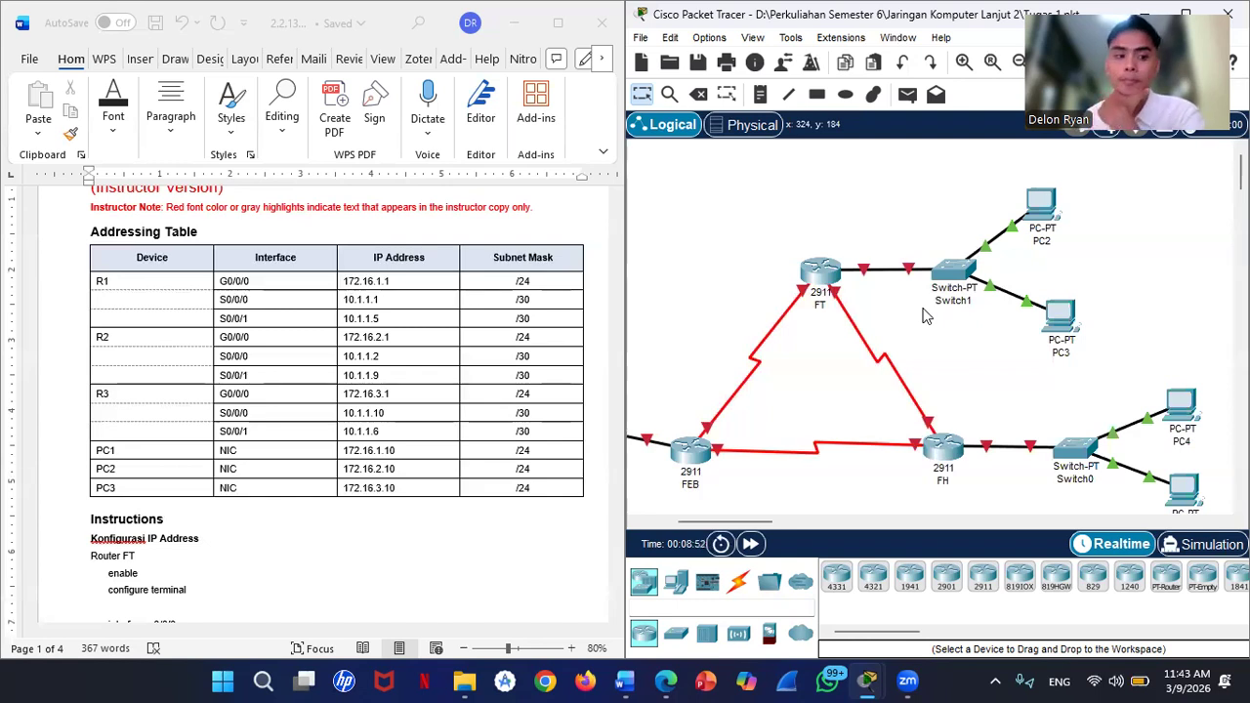
scroll(926, 316, left, 3)
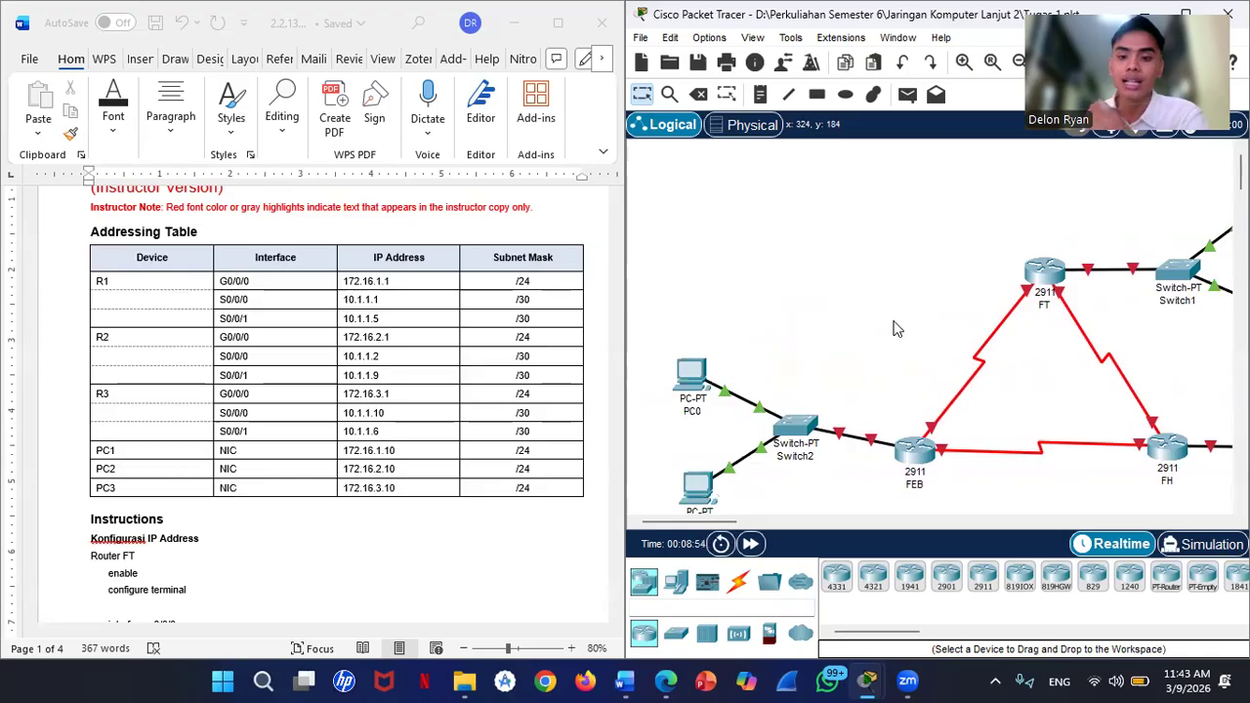
scroll(964, 430, right, 7)
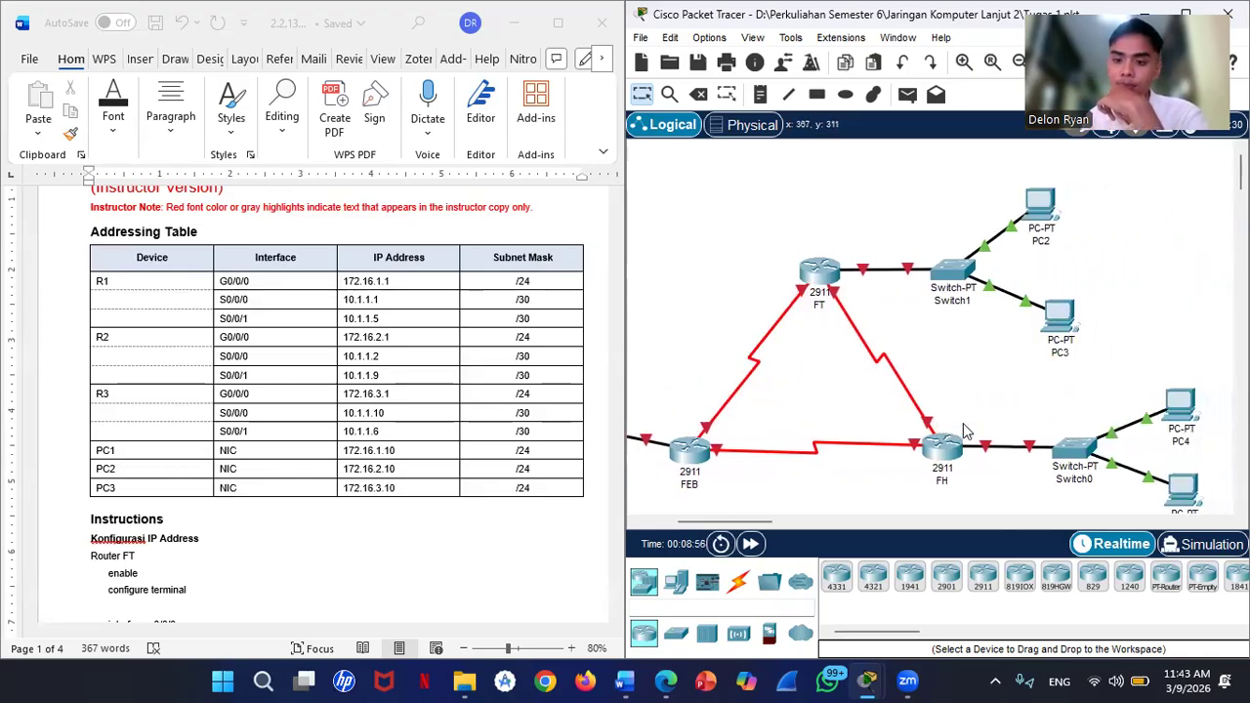
scroll(965, 431, left, 5)
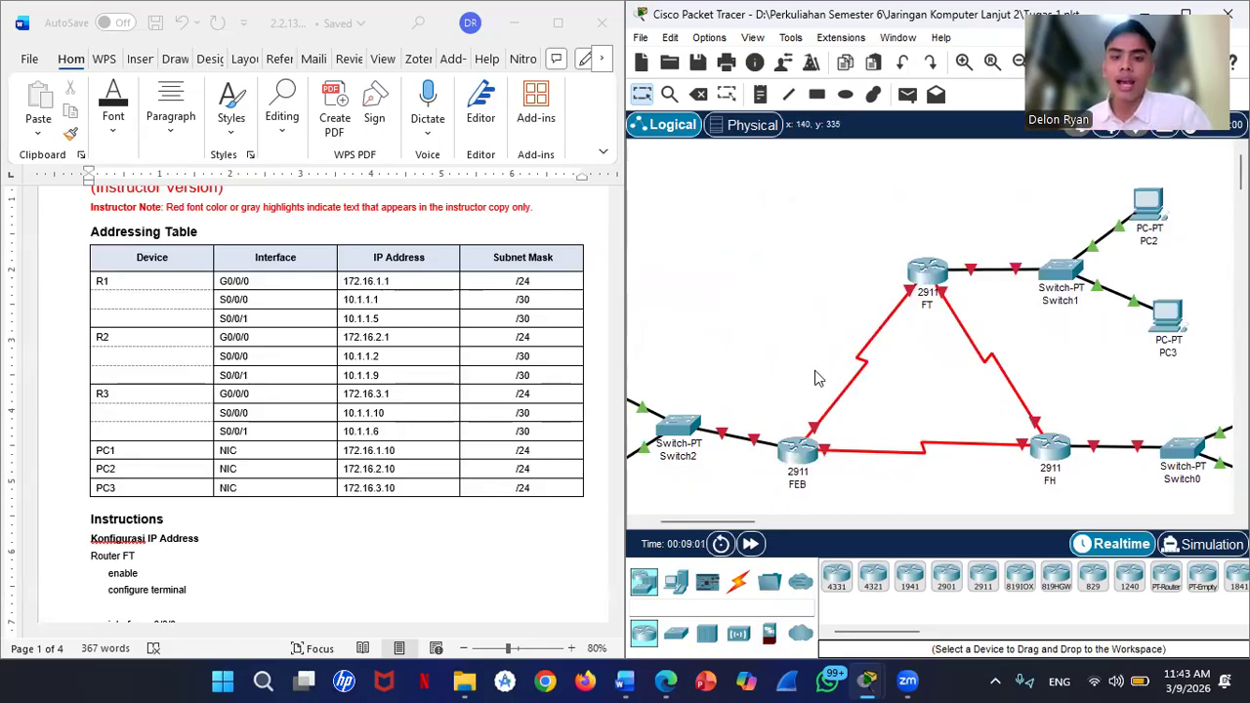
Step: Open router FT's command line and try to enter privileged mode as listed in the document's Router FT instructions
scroll(381, 366, down, 1)
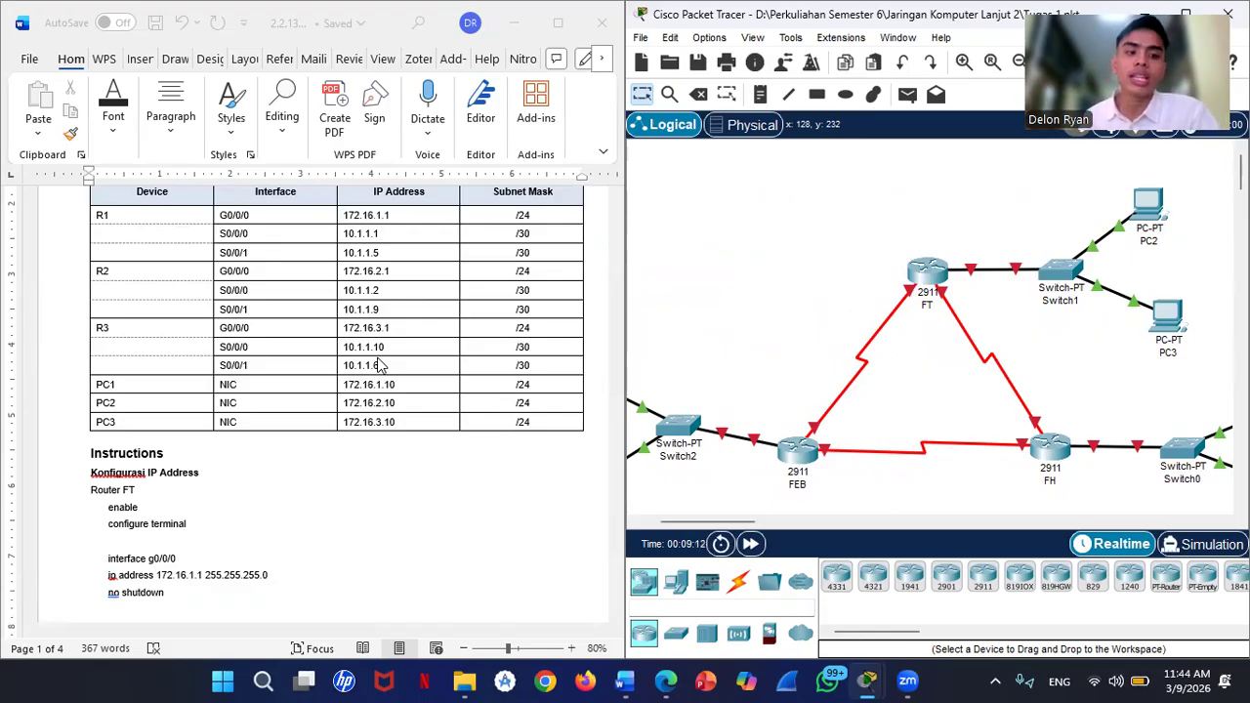
scroll(220, 523, down, 2)
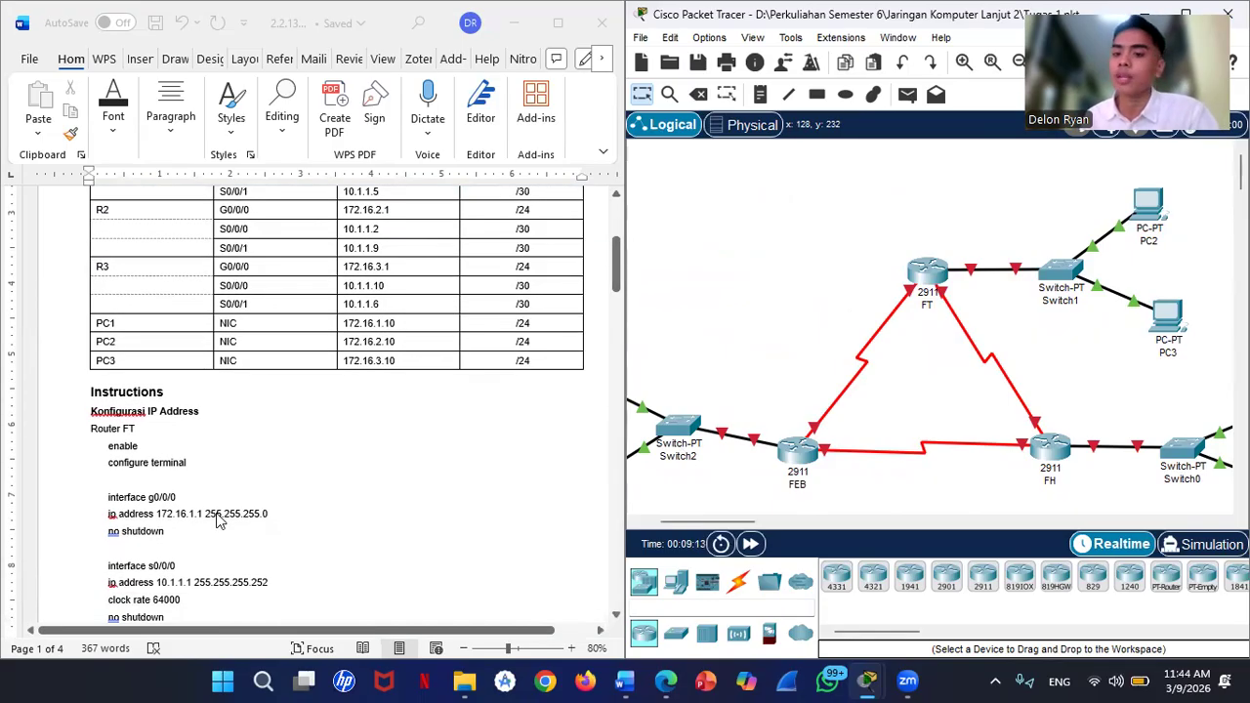
mouse_move(934, 281)
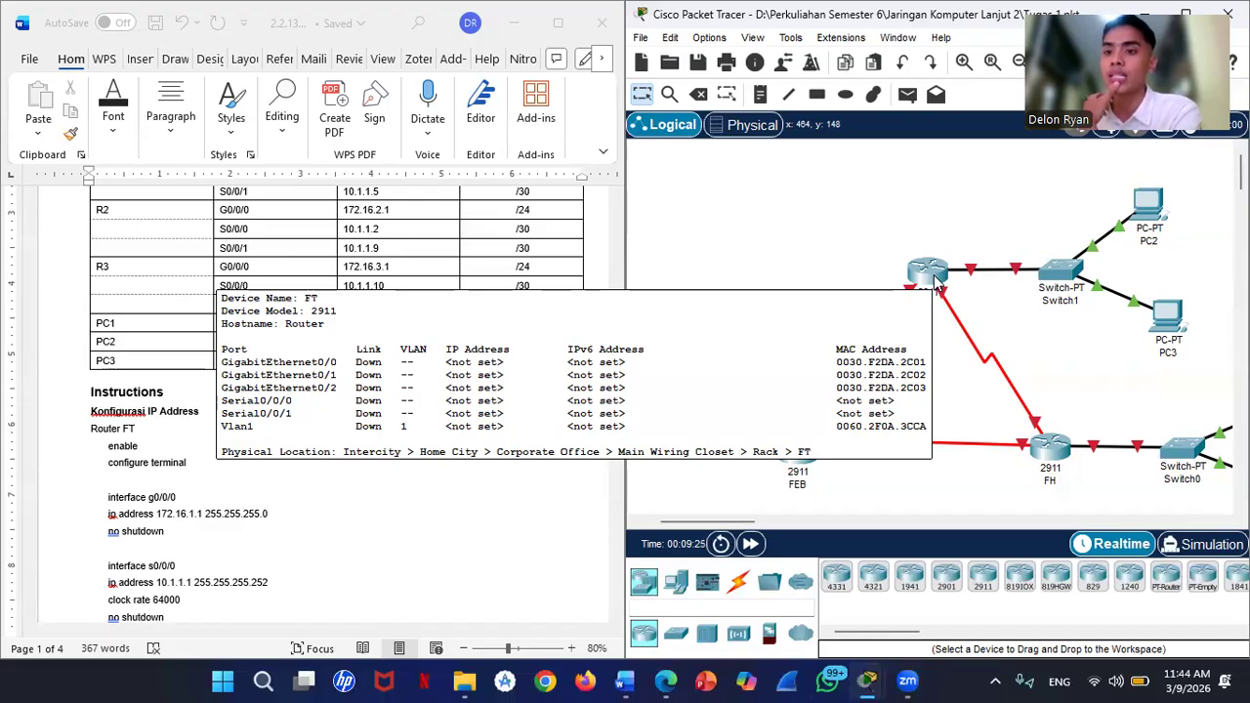
click(934, 281)
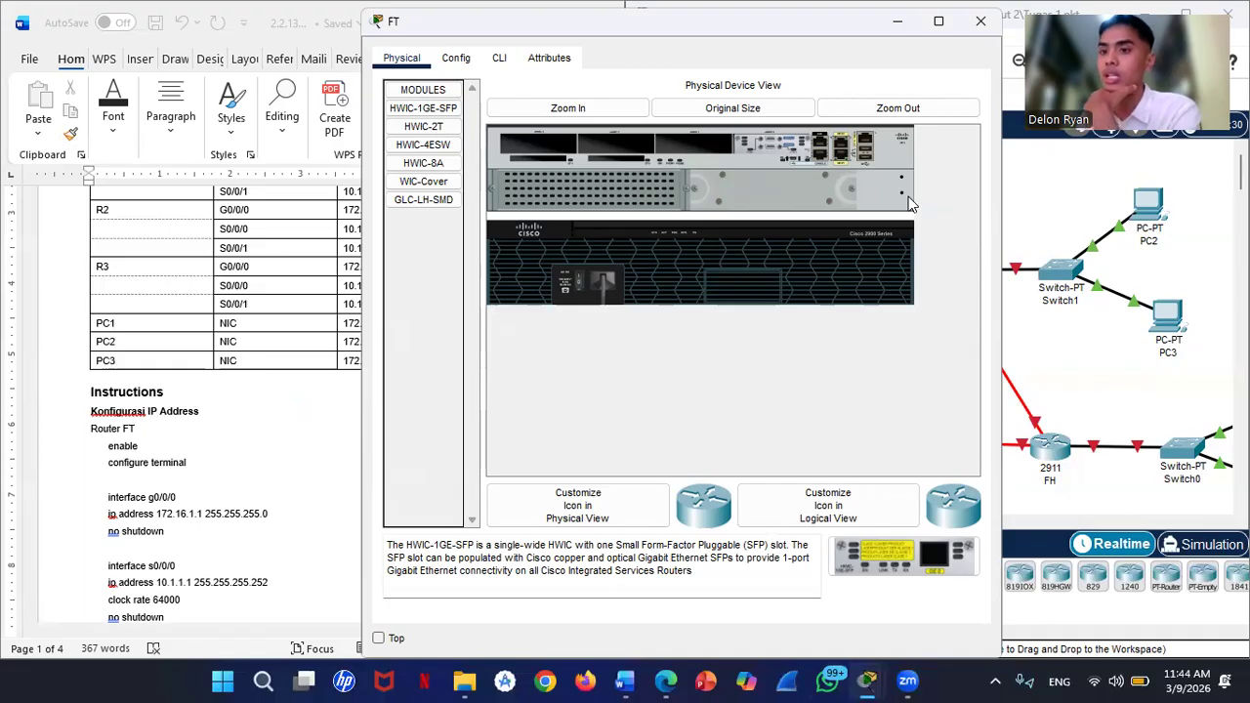
click(1066, 185)
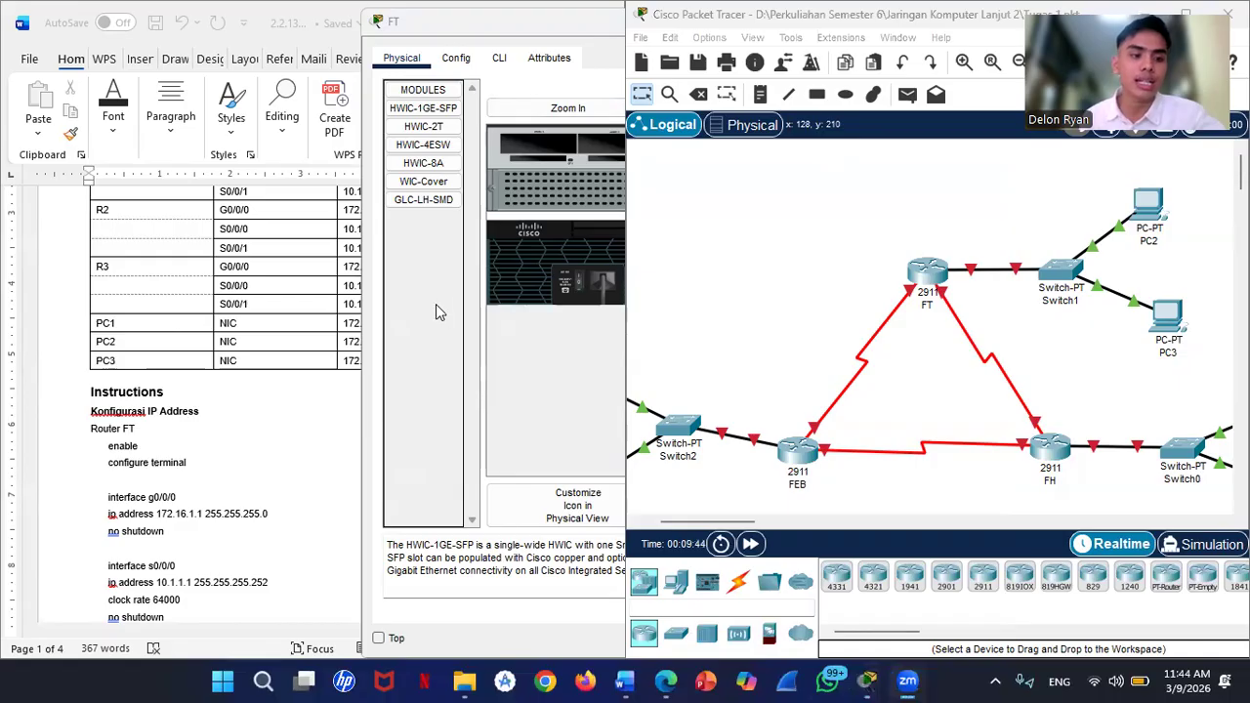
click(436, 306)
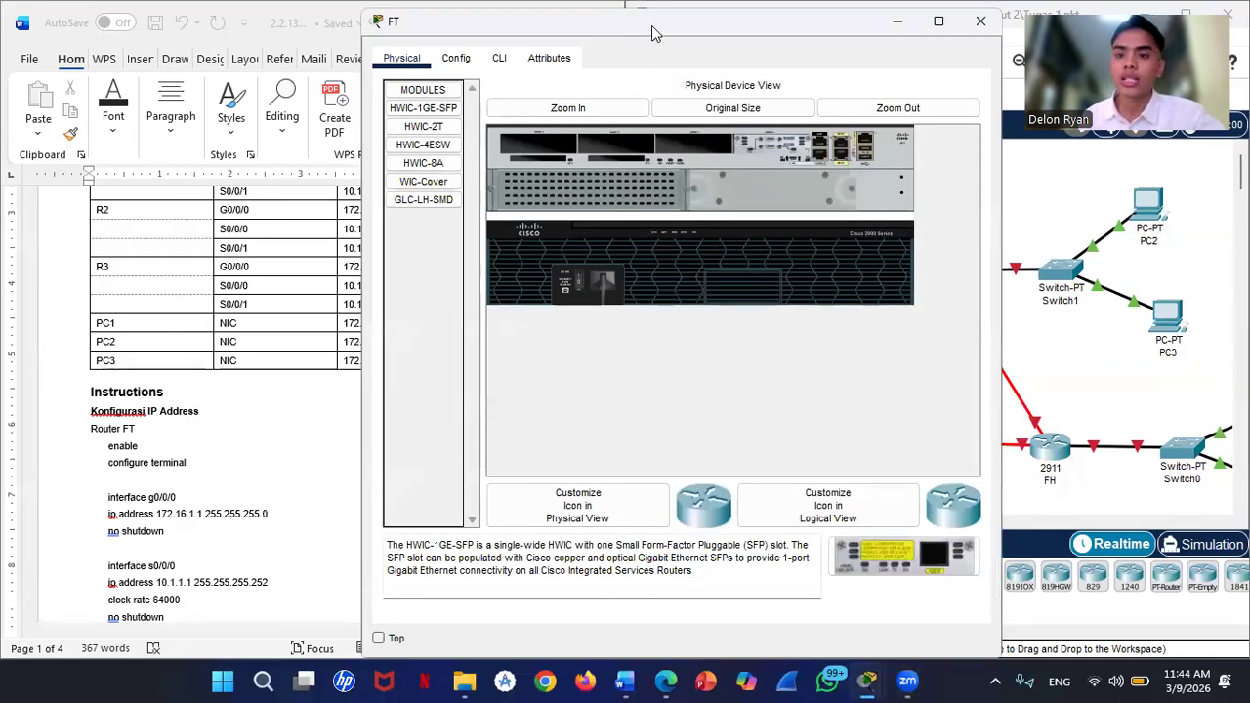
drag(651, 26, 779, 41)
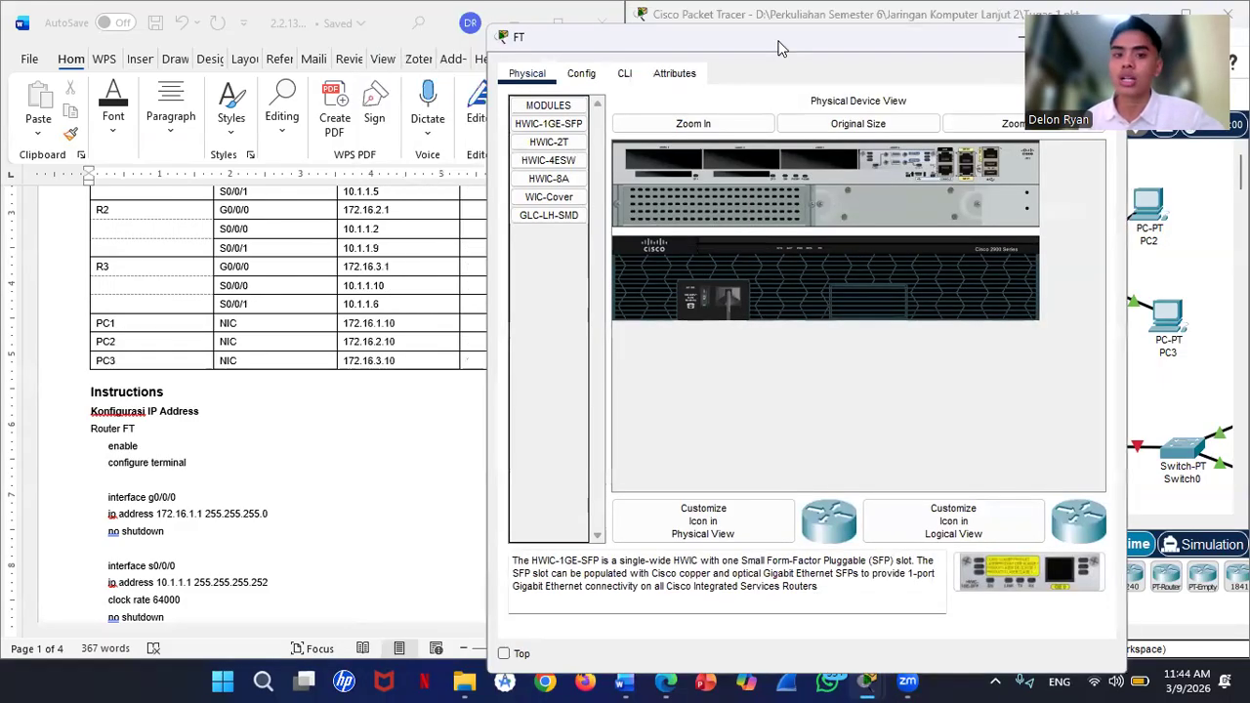
click(625, 78)
click(516, 577)
key(Return)
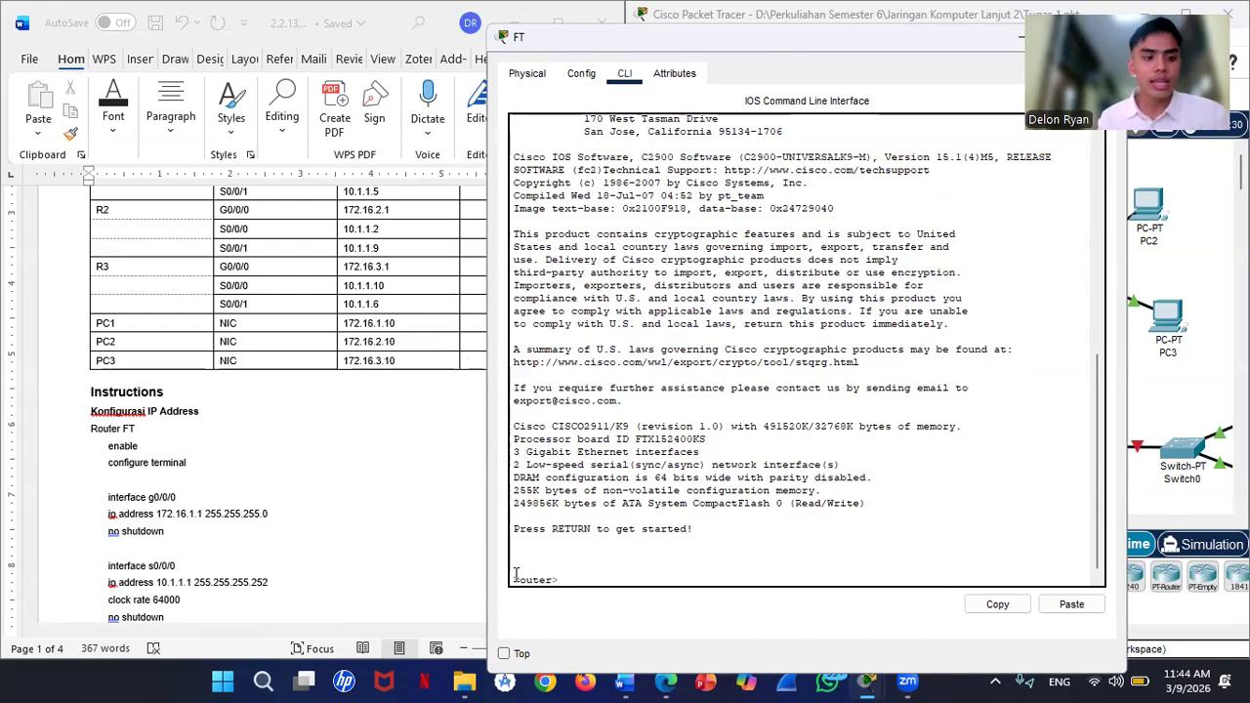
text(enbale)
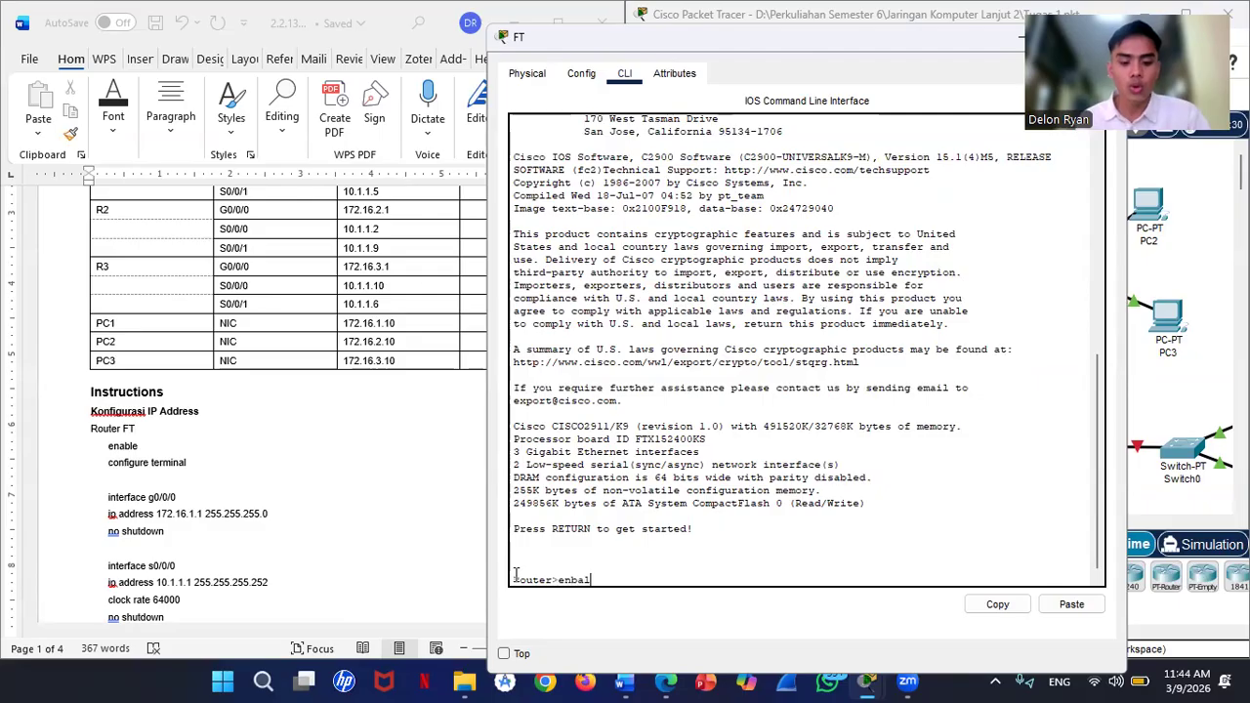
key(Return)
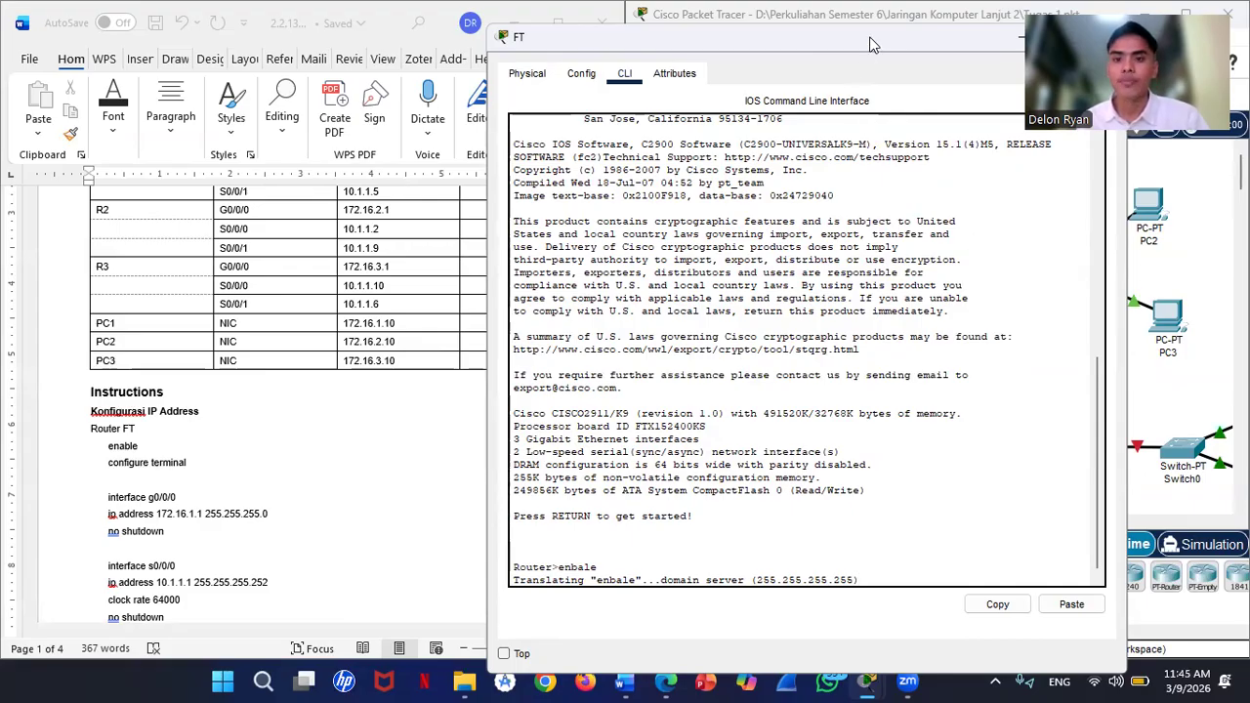
Step: Close and reopen router FT's window to check its command line, and close it again
drag(873, 45, 713, 45)
click(940, 41)
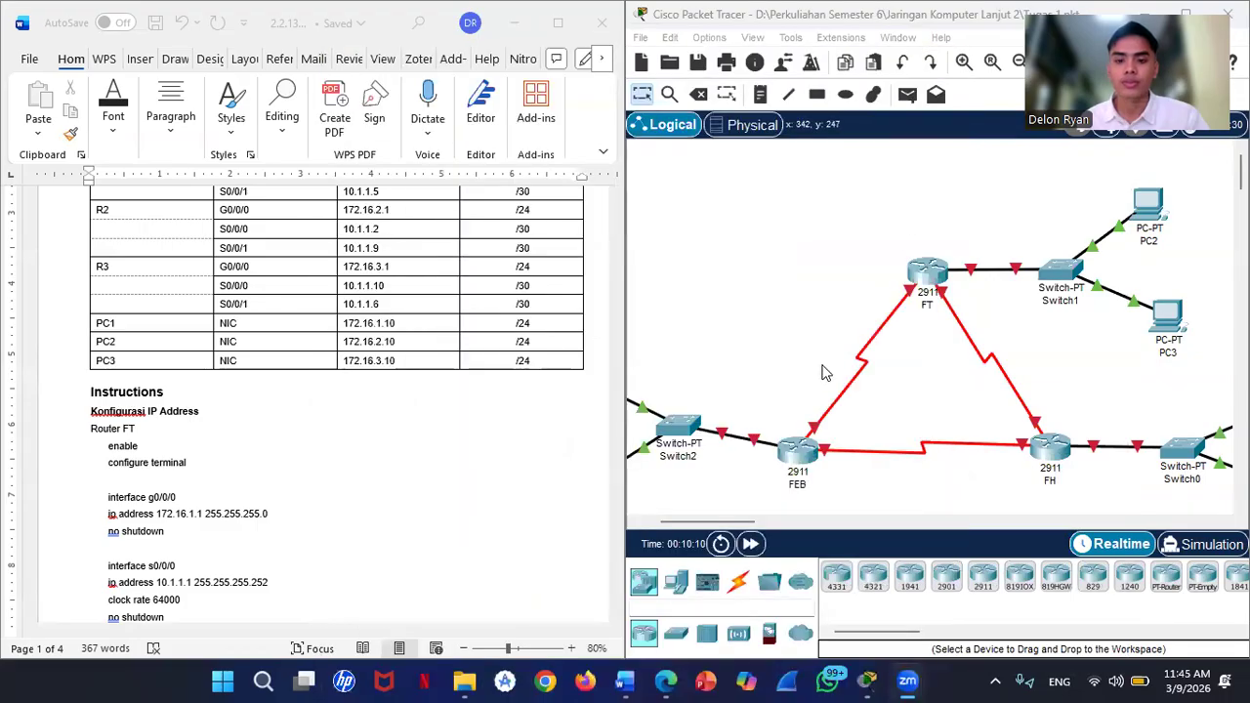
click(931, 277)
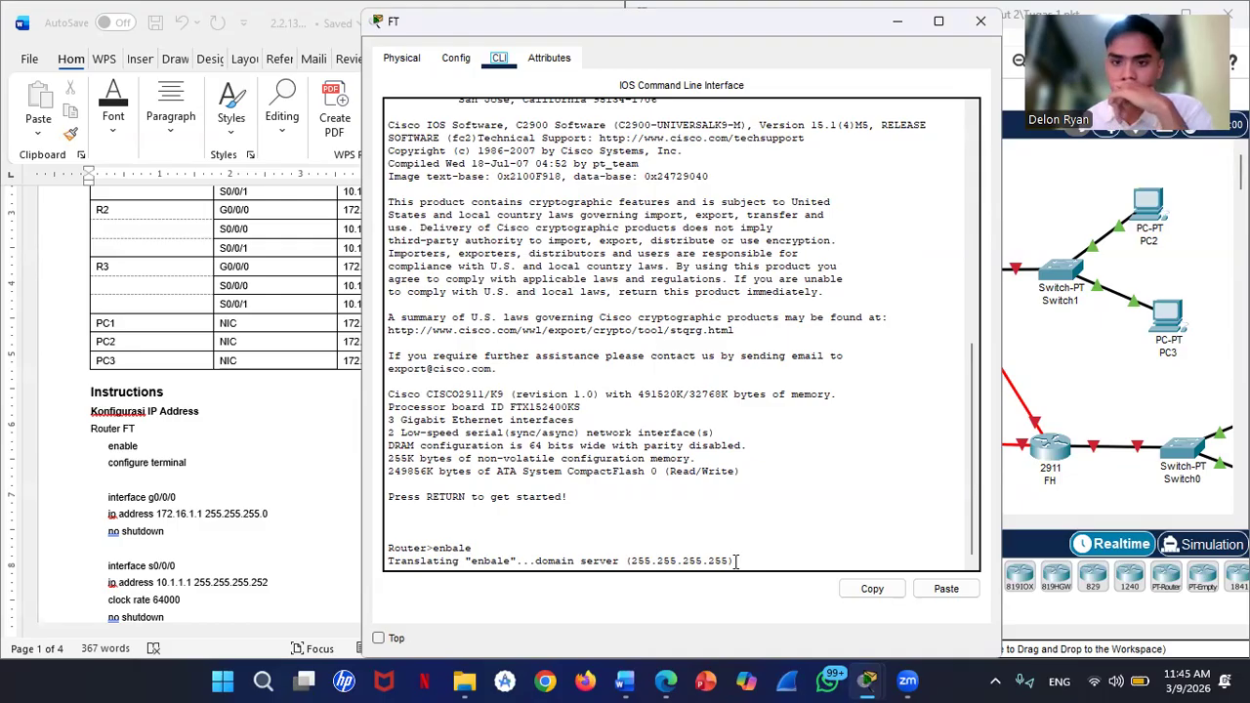
click(454, 59)
click(402, 60)
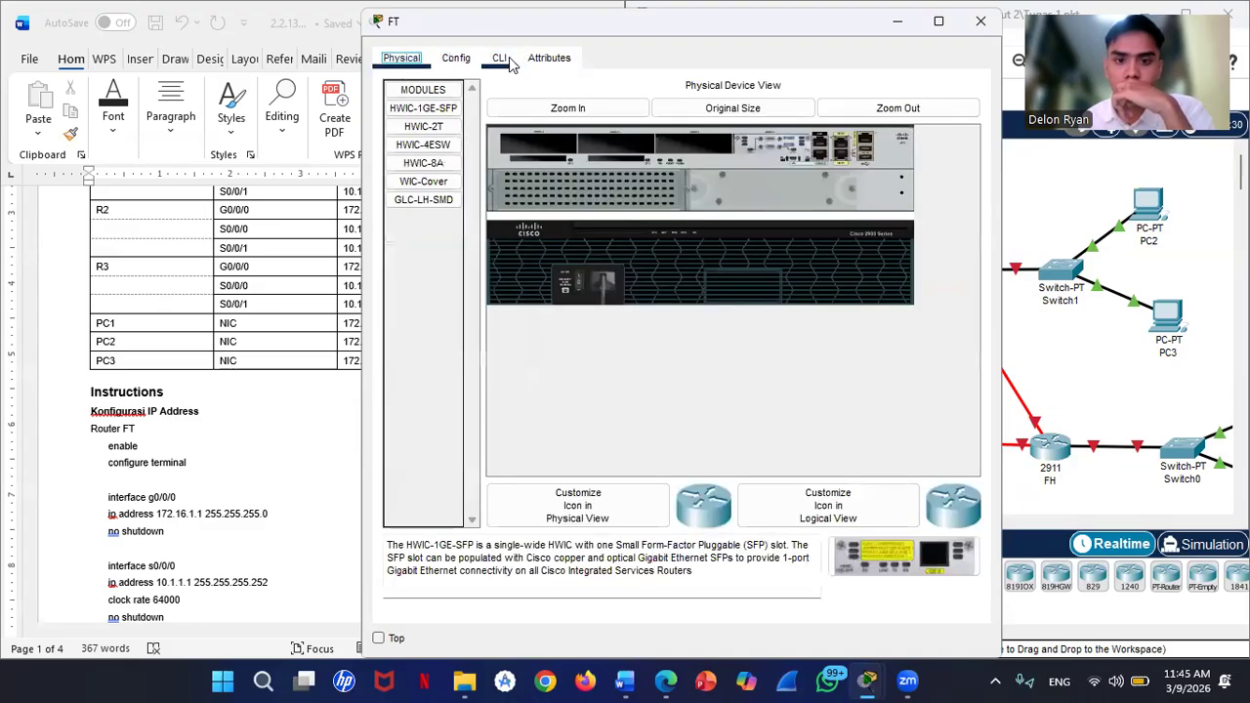
click(503, 58)
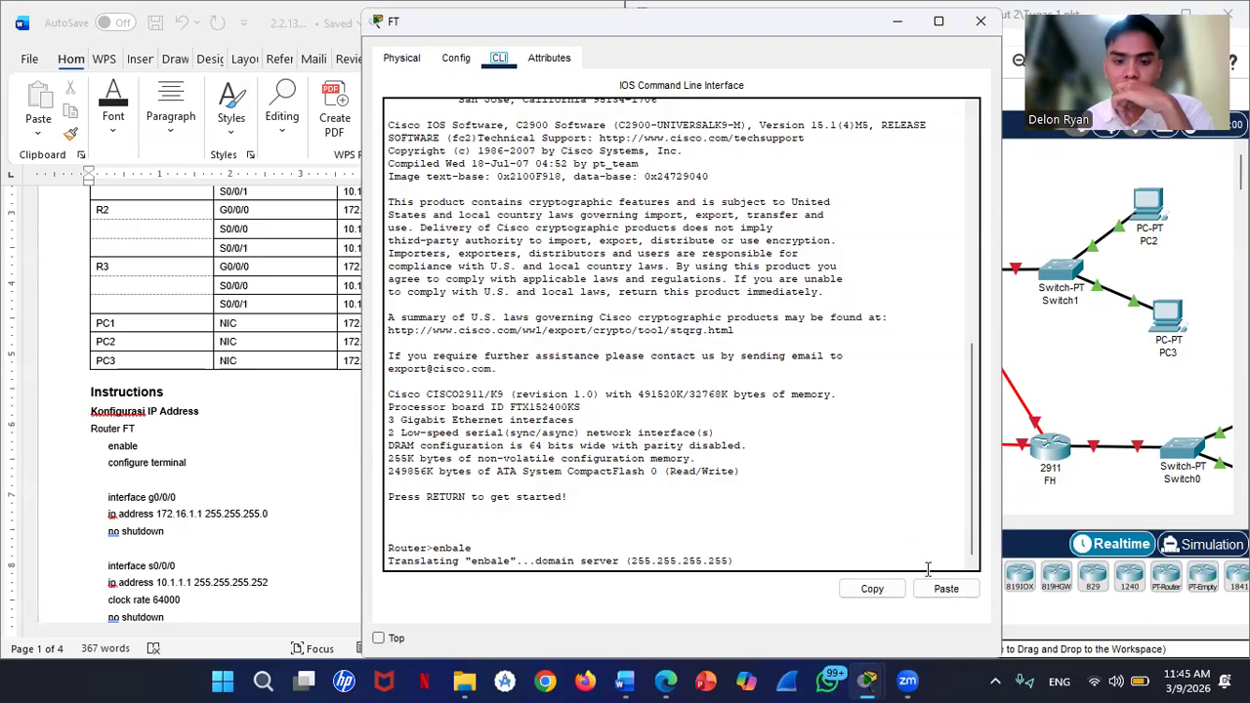
click(981, 21)
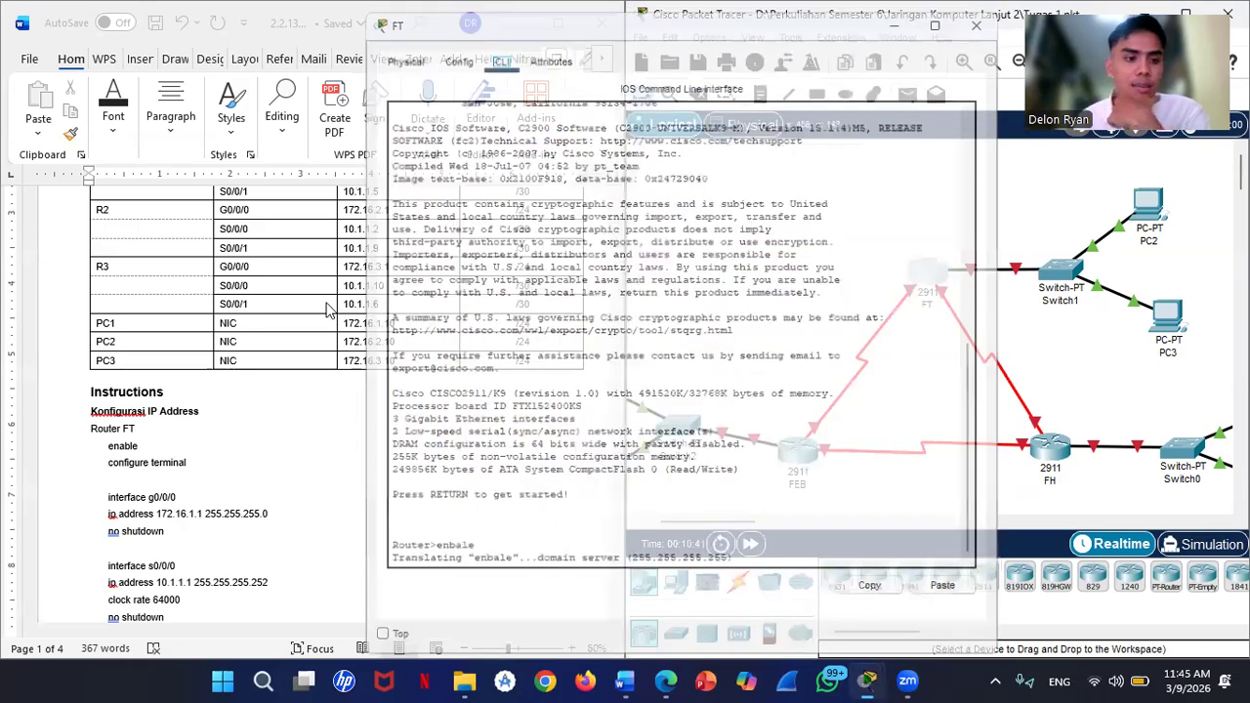
Step: Open router FEB's command line and enter global configuration mode using enable and conf t
scroll(328, 311, down, 10)
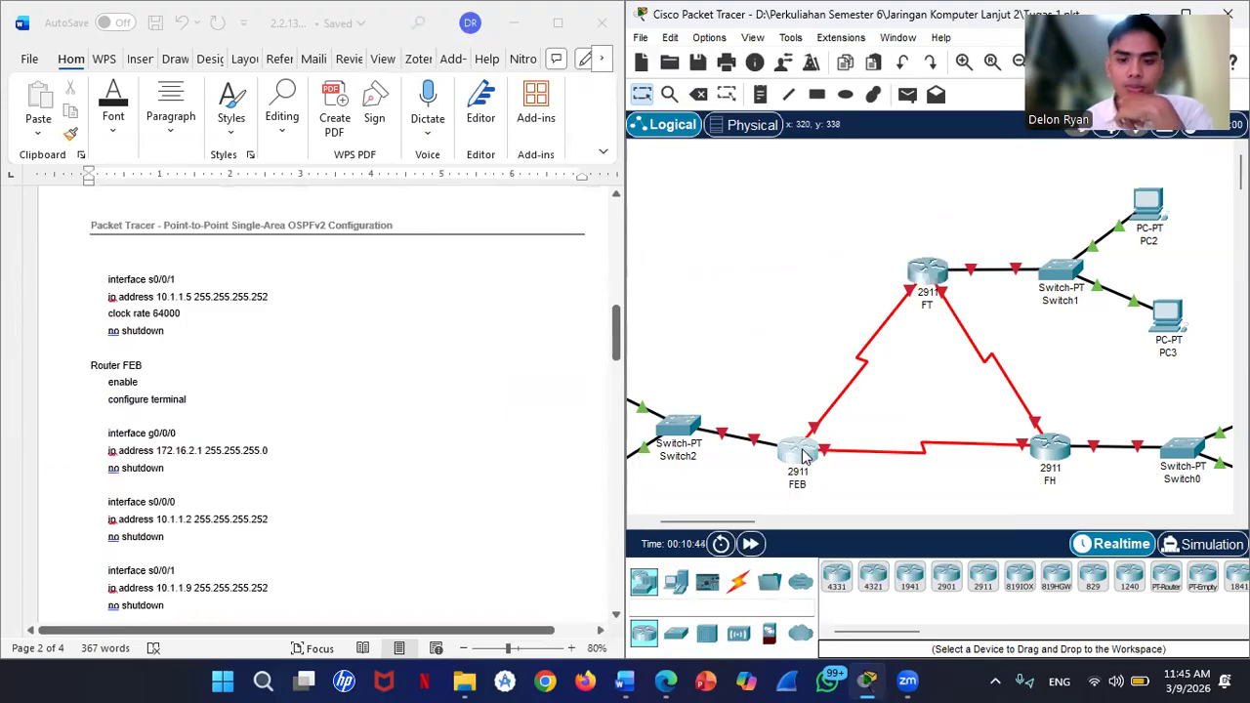
click(803, 455)
click(499, 58)
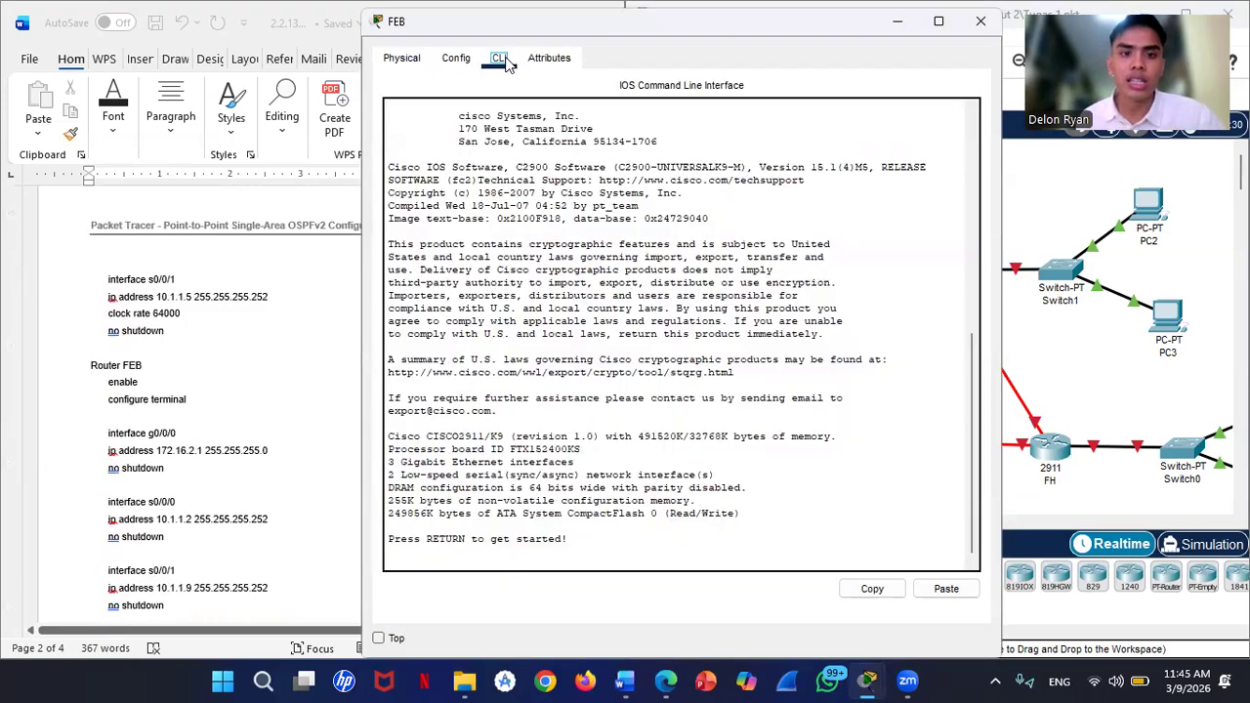
click(470, 562)
key(Return)
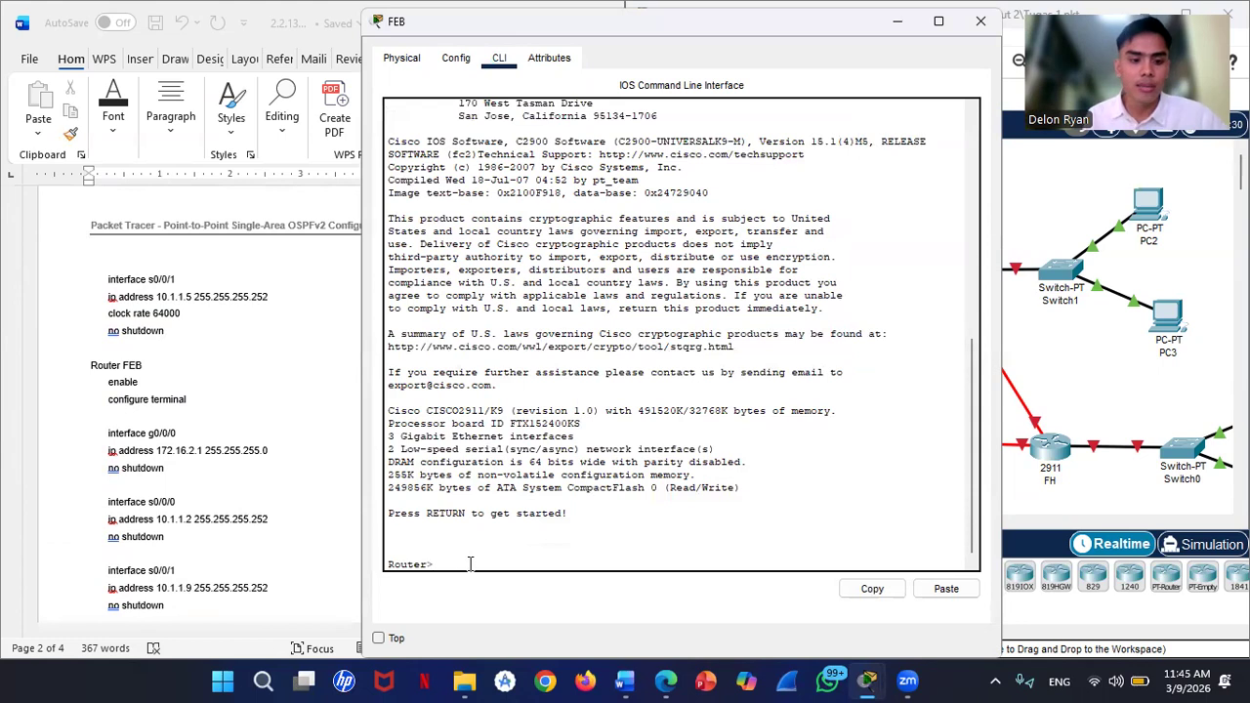
text(enable)
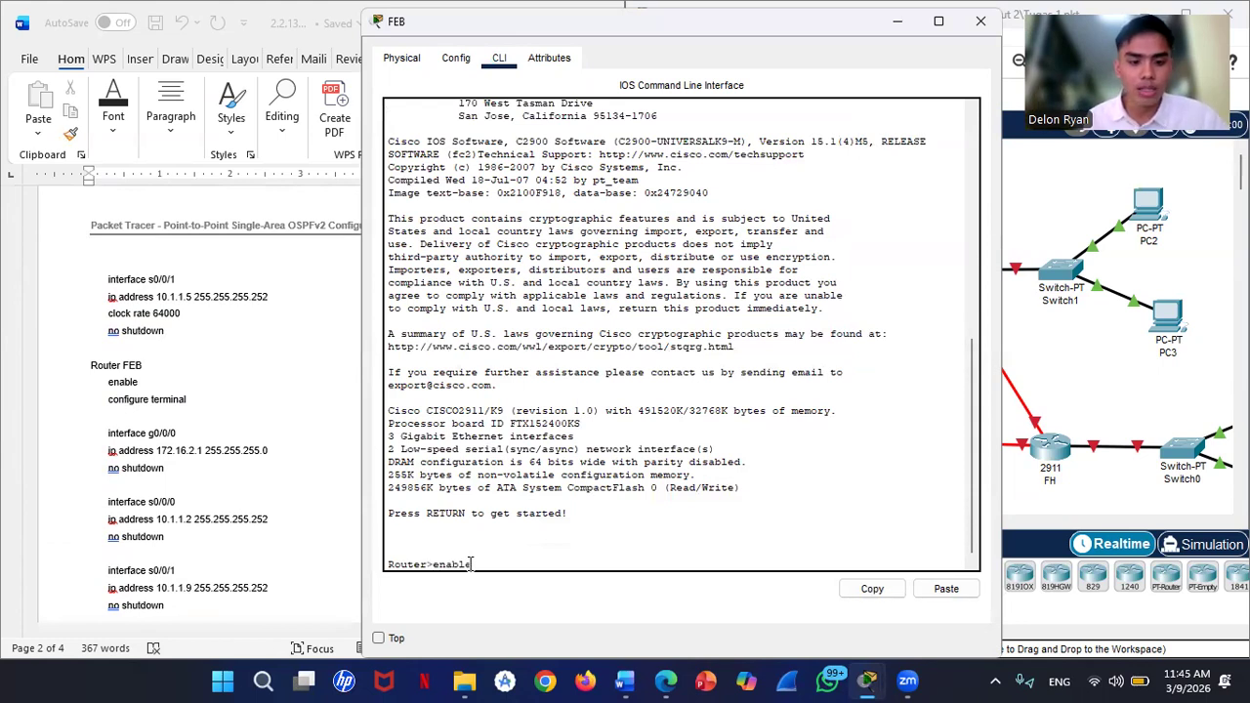
key(Return)
text(c)
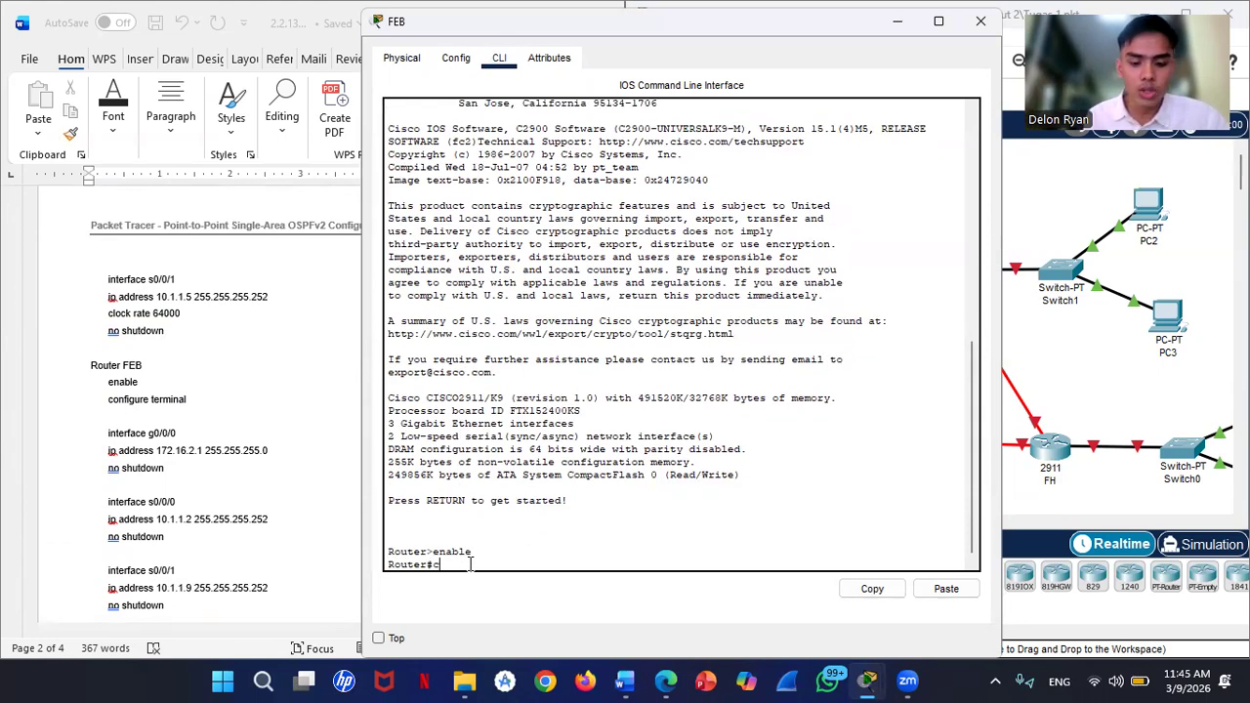
text(onf t)
key(Return)
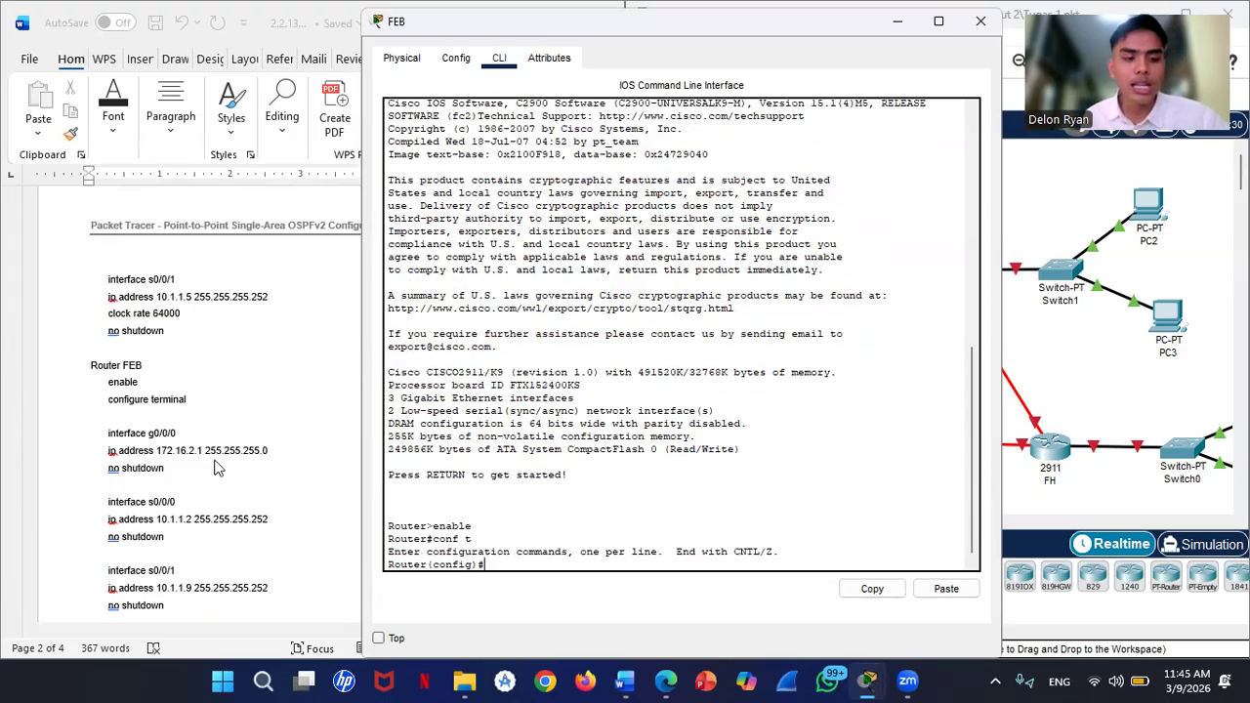
scroll(217, 469, down, 1)
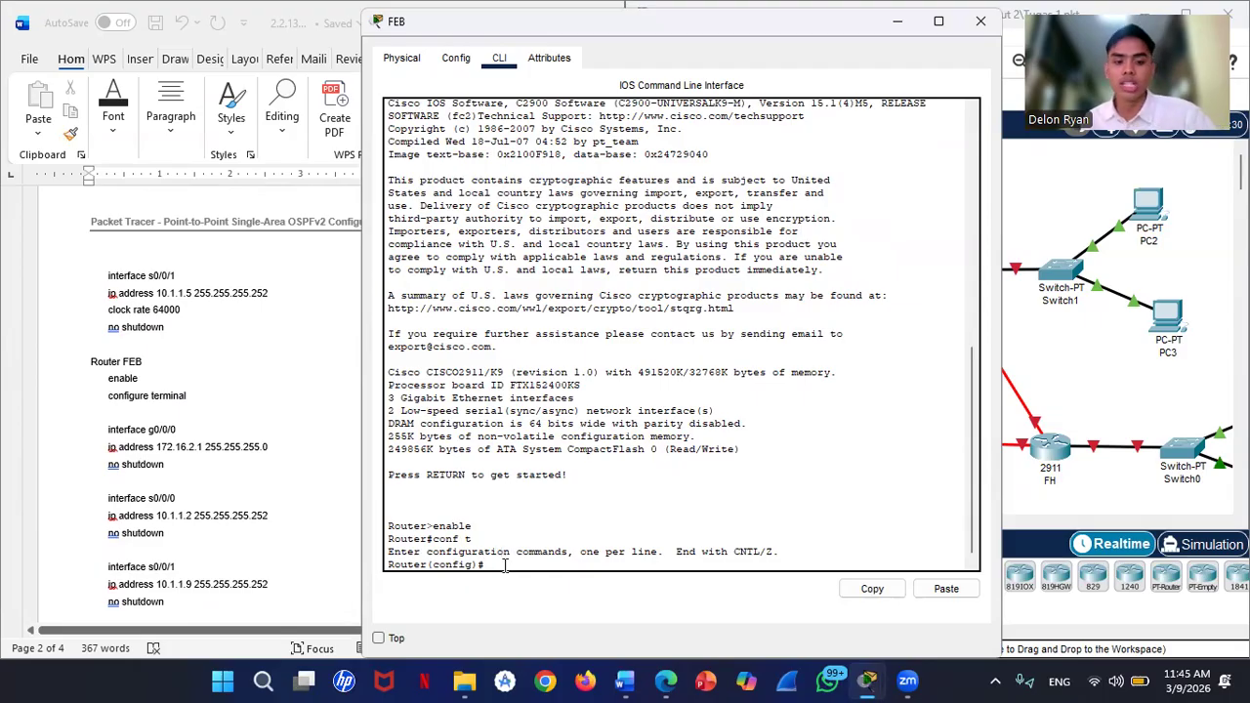
Step: Try to enter interface configuration mode for g0/0/0 on router FEB
text(interfac)
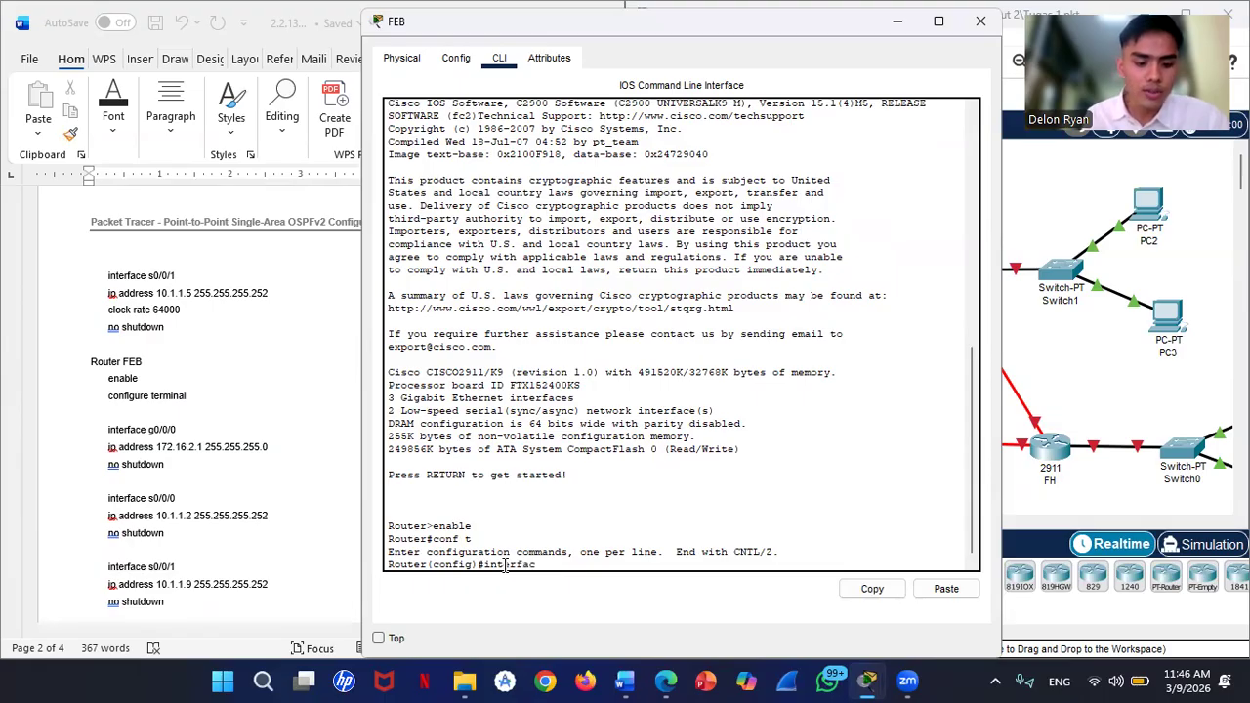
text(e g)
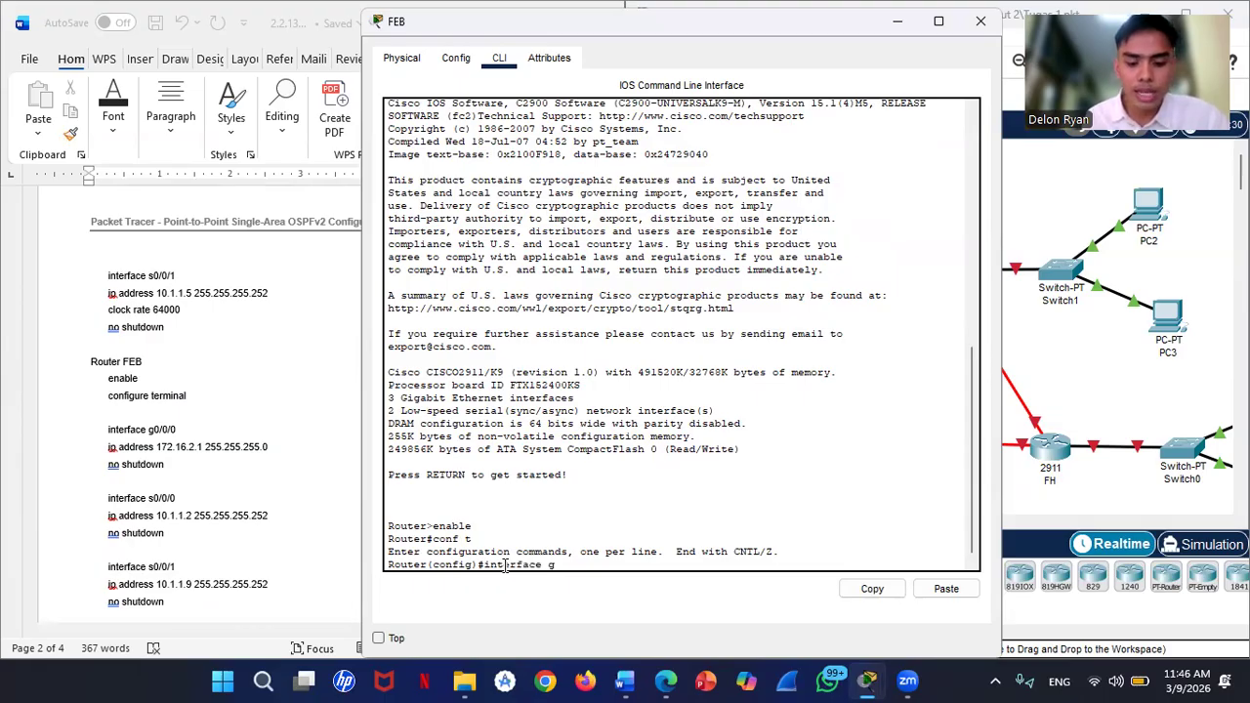
text(0/0/0)
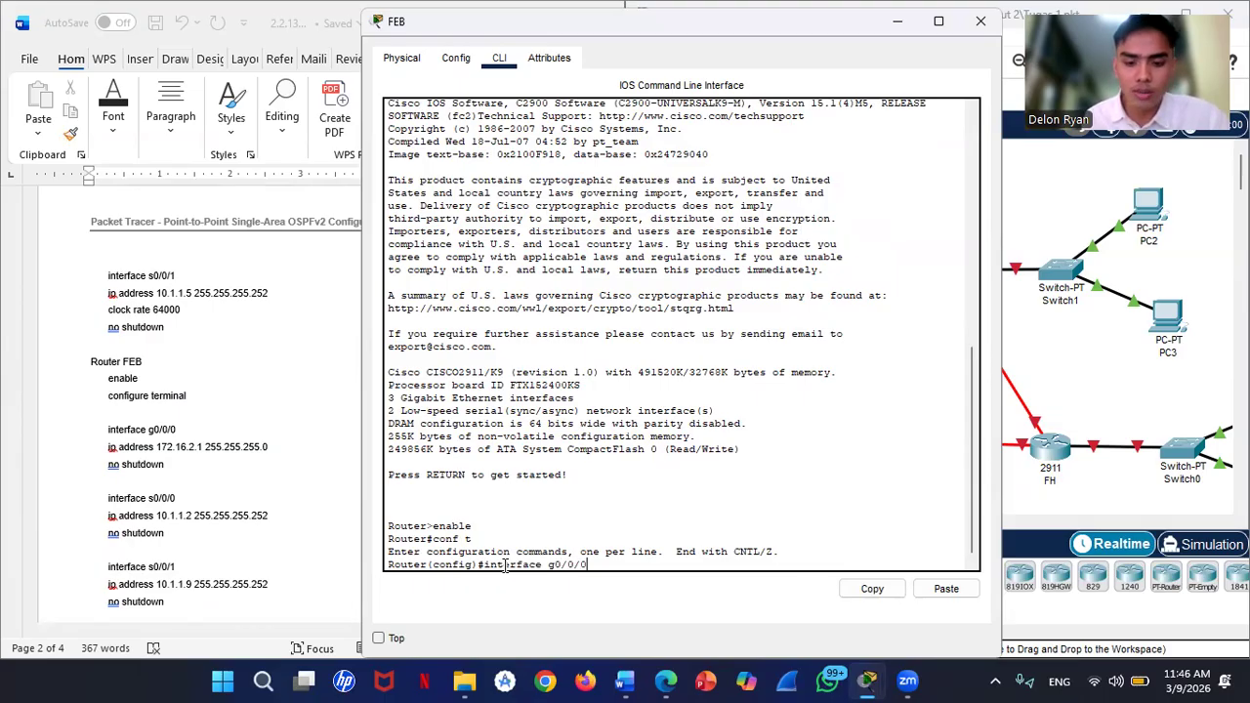
key(Return)
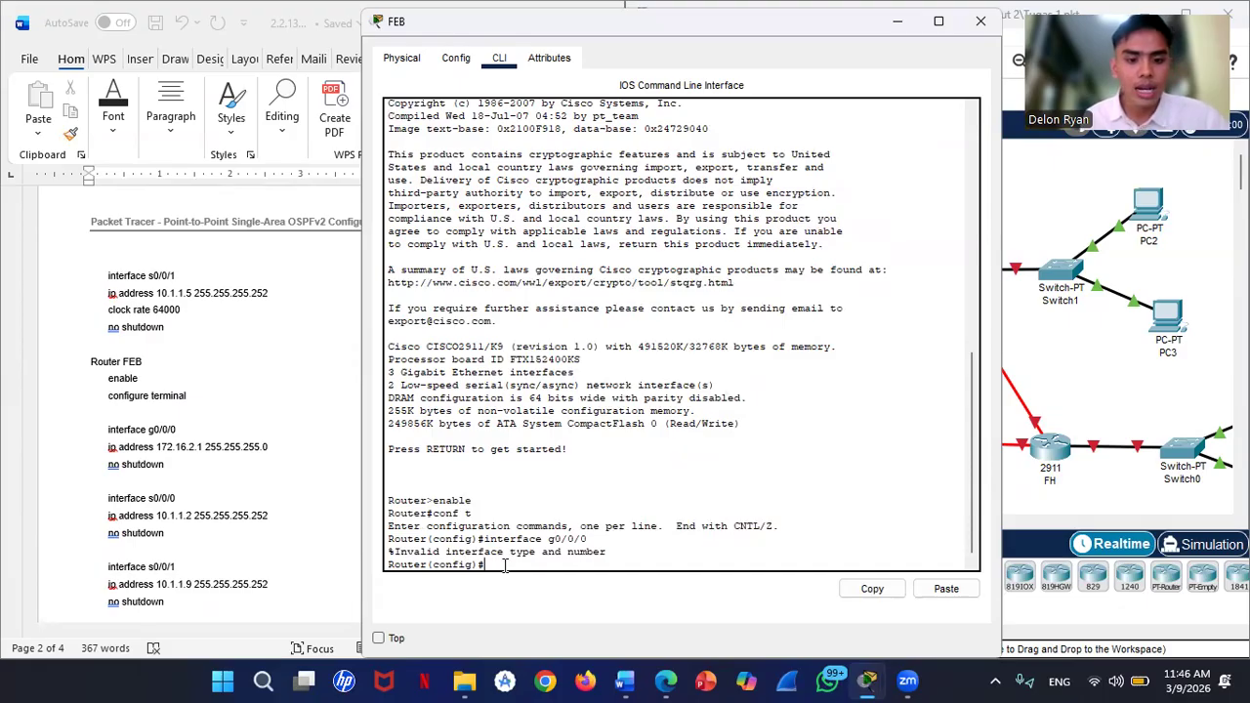
Step: Check router FEB in the topology and enter configuration mode for its interface g0/0
click(1055, 228)
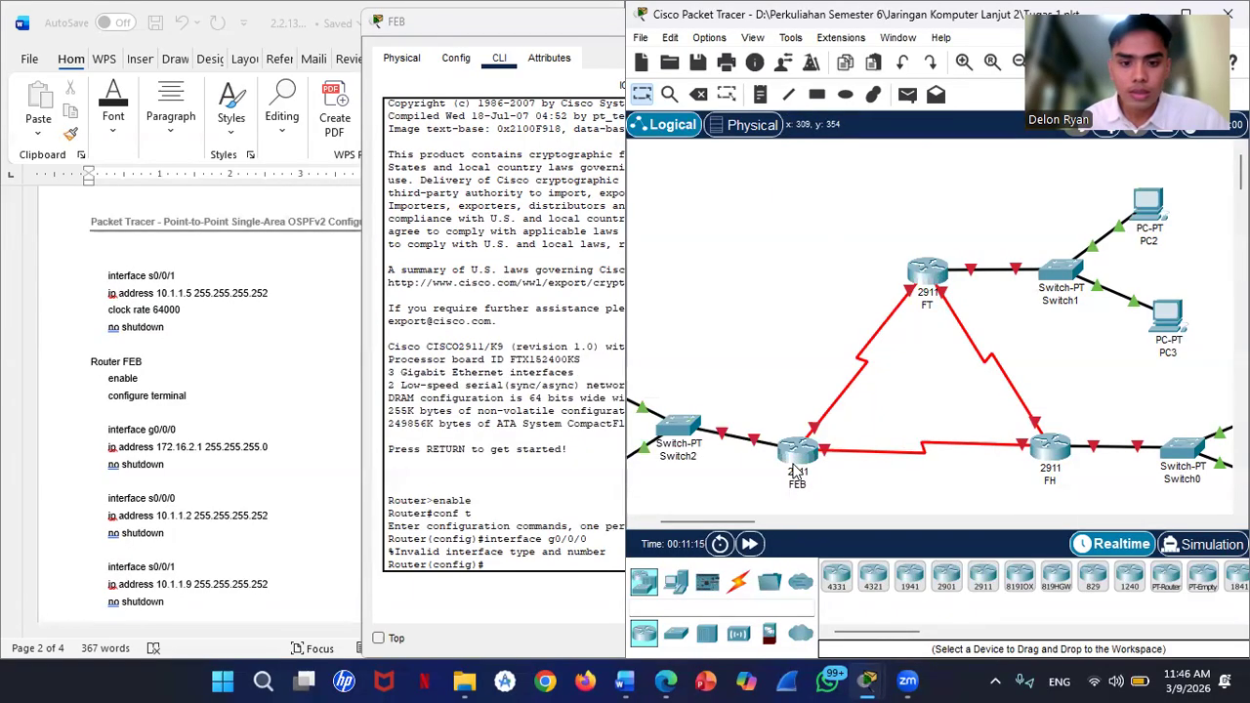
mouse_move(795, 470)
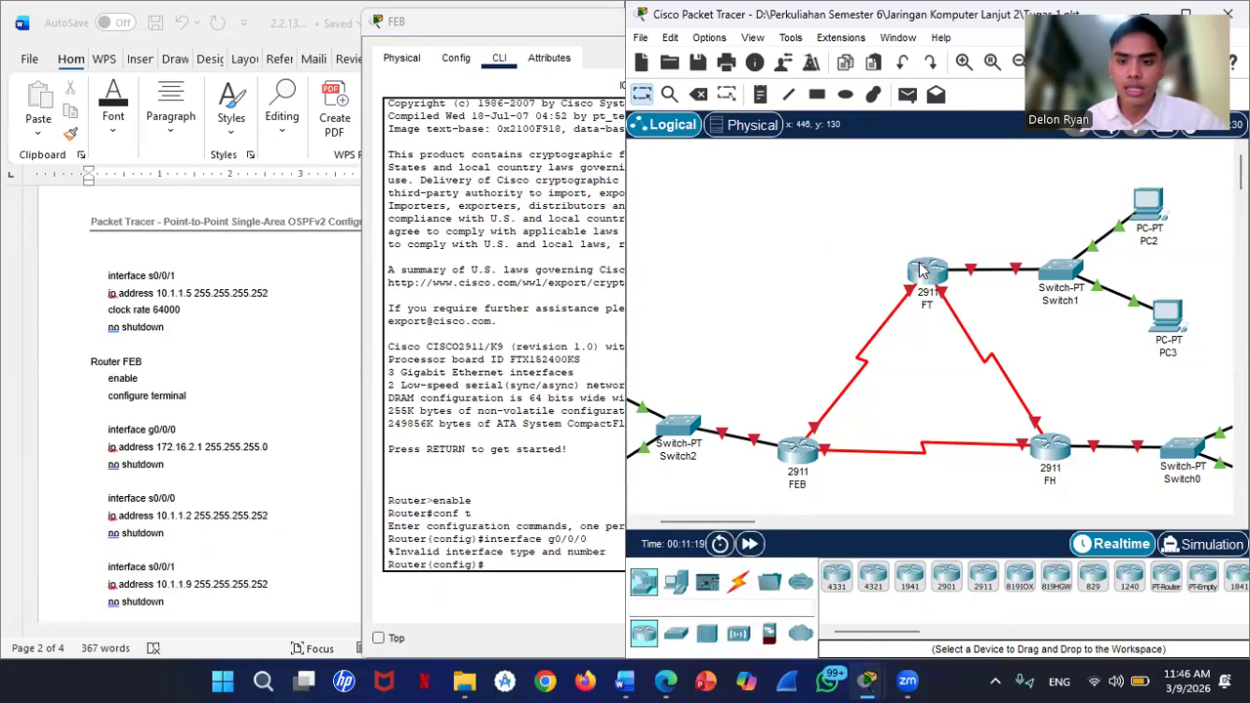
click(496, 563)
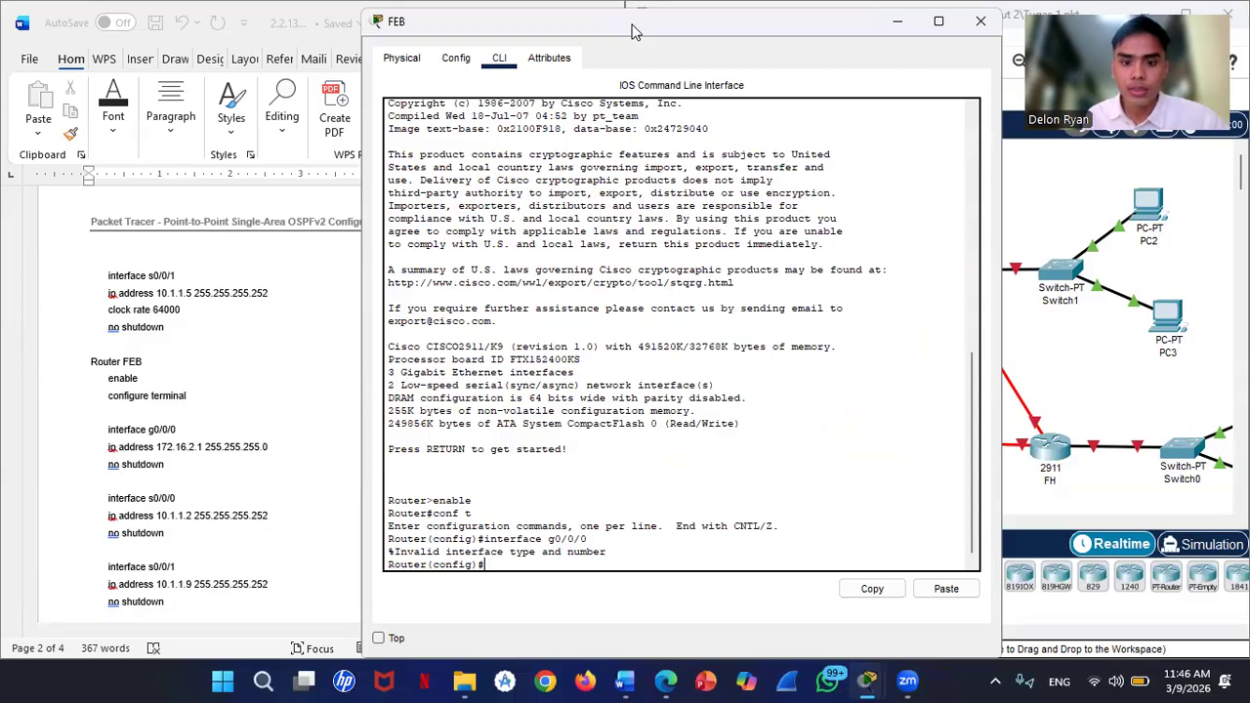
drag(633, 33, 734, 32)
key(Up)
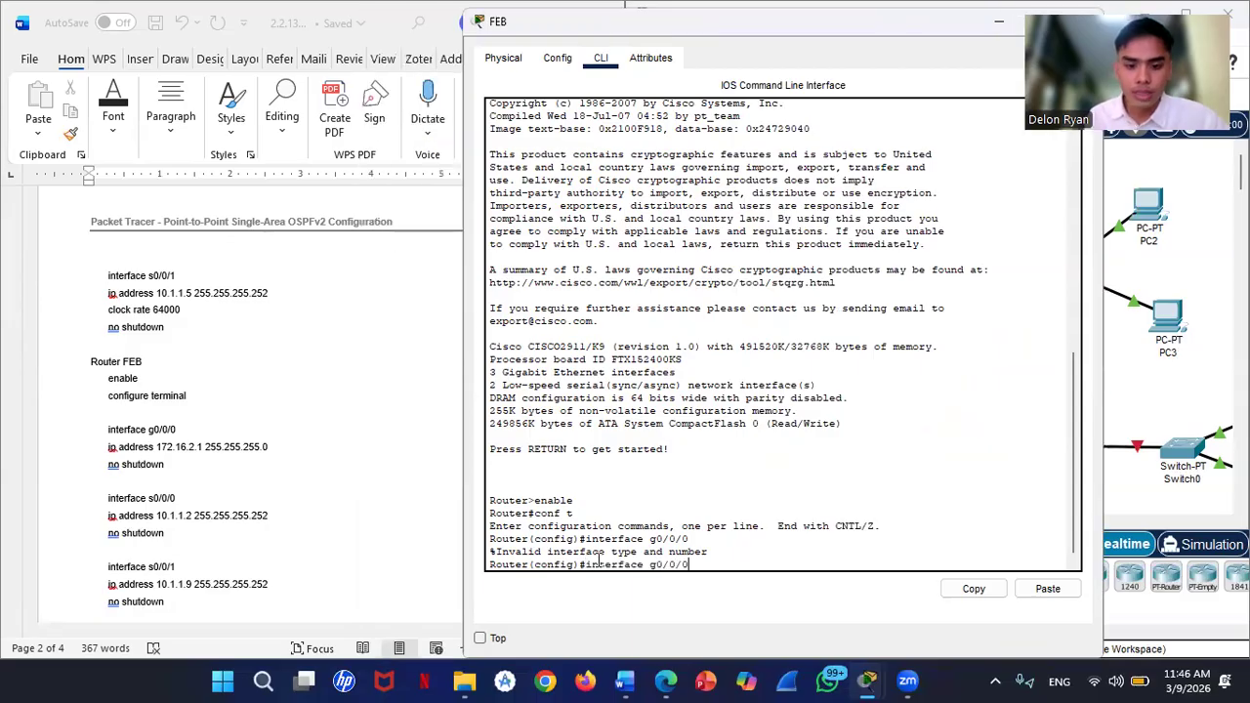
key(BackSpace)
key(Return)
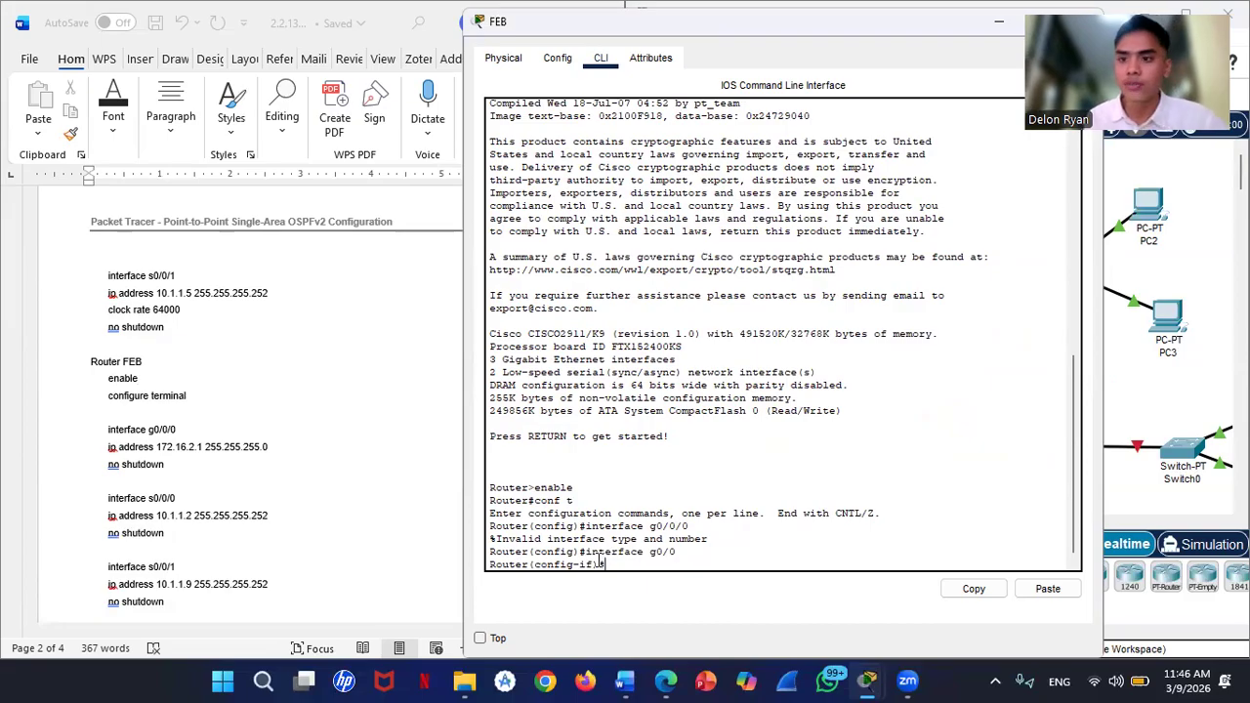
Step: Assign IP address 172.16.2.1 with mask 255.255.255.0 to router FEB's g0/0 interface
text(ip)
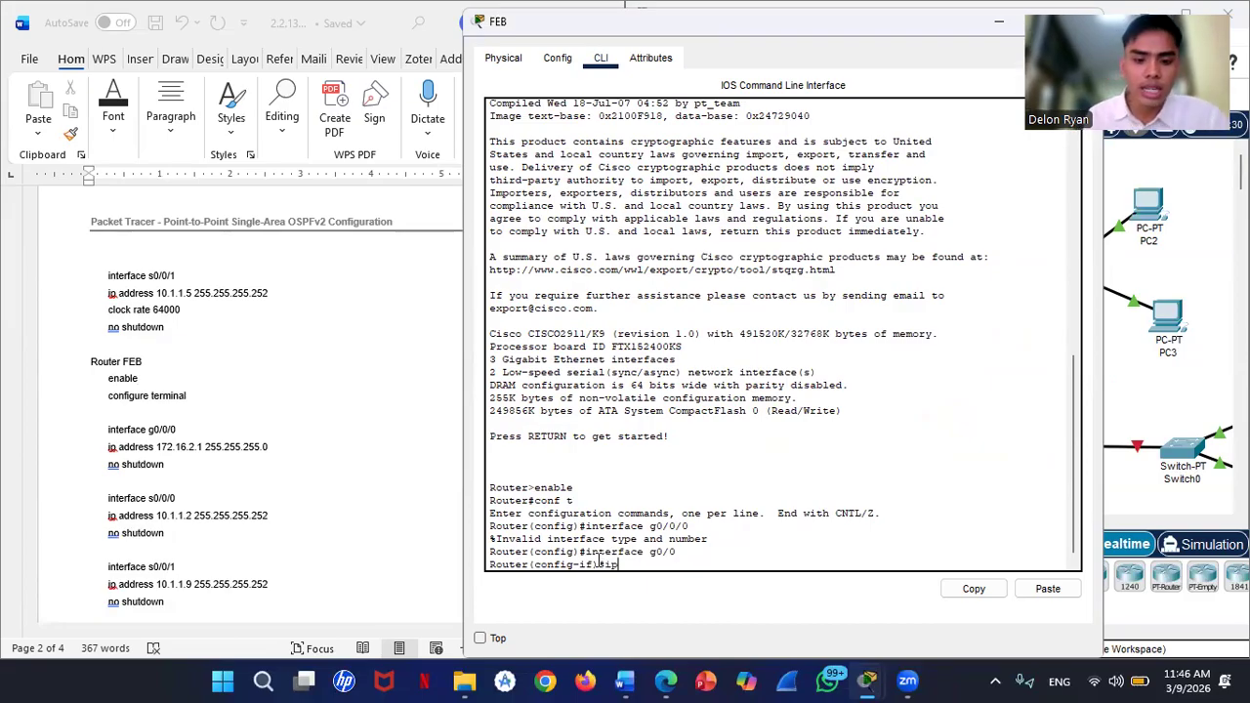
text( address)
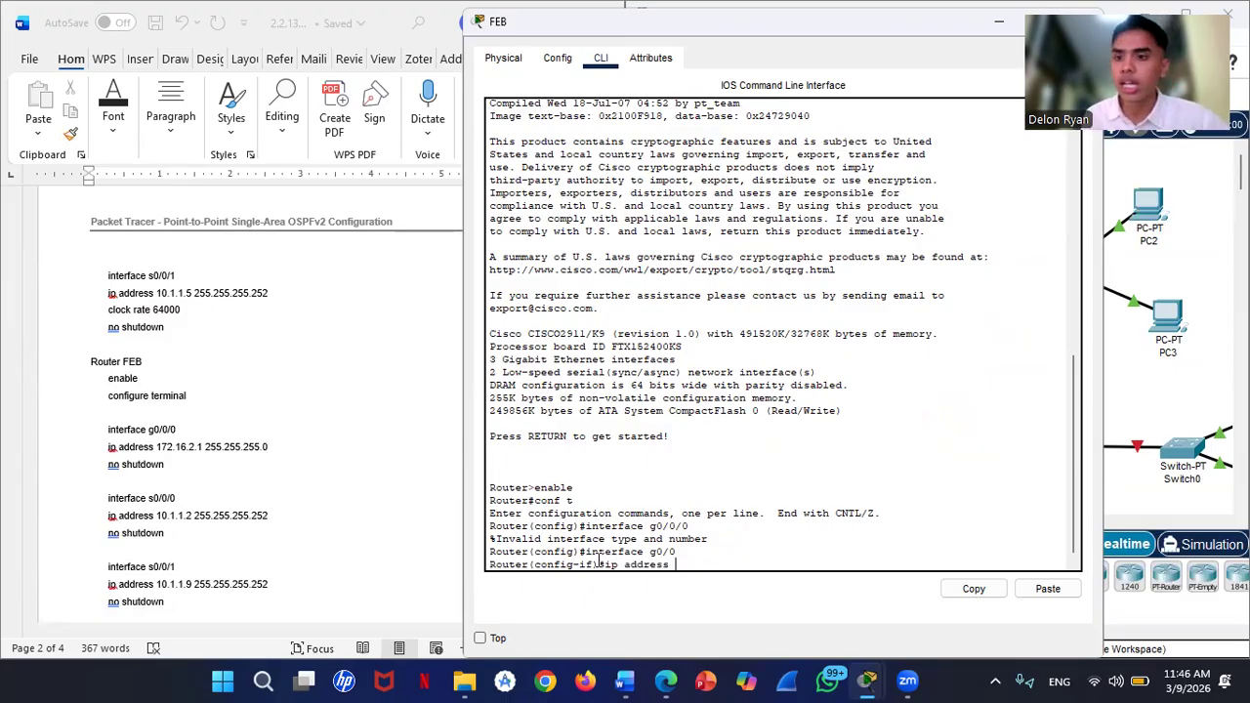
text(1)
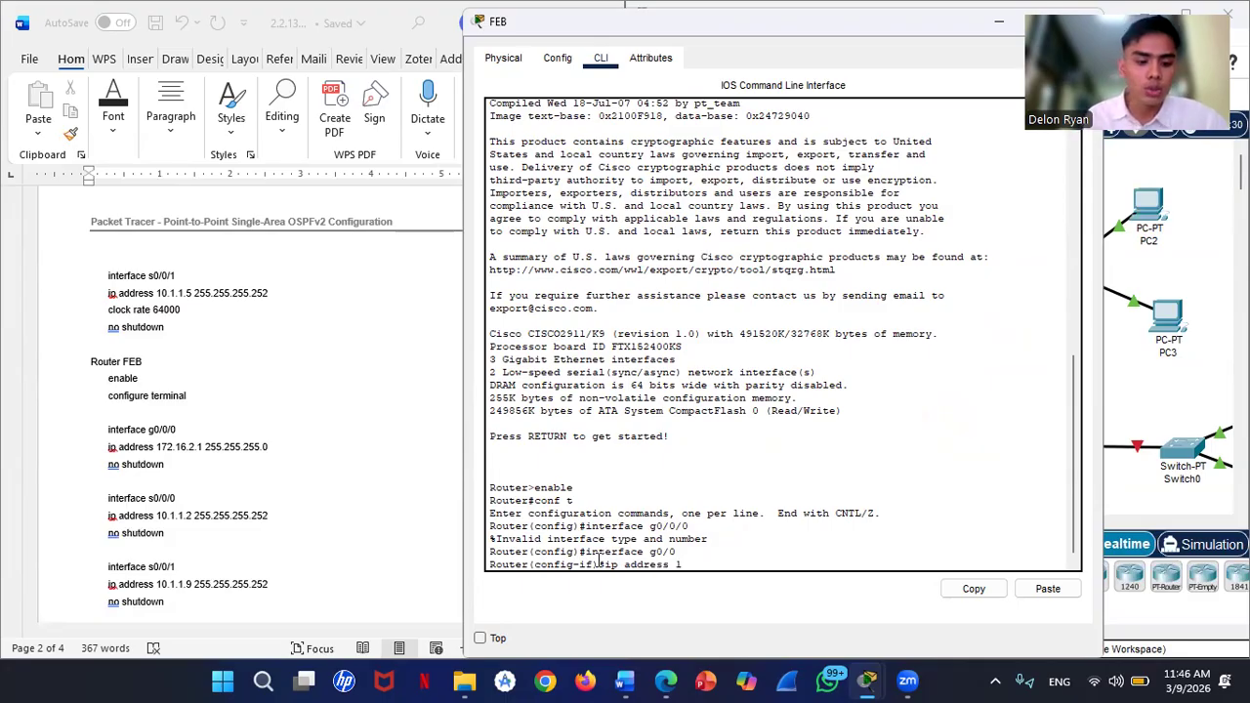
text(72.)
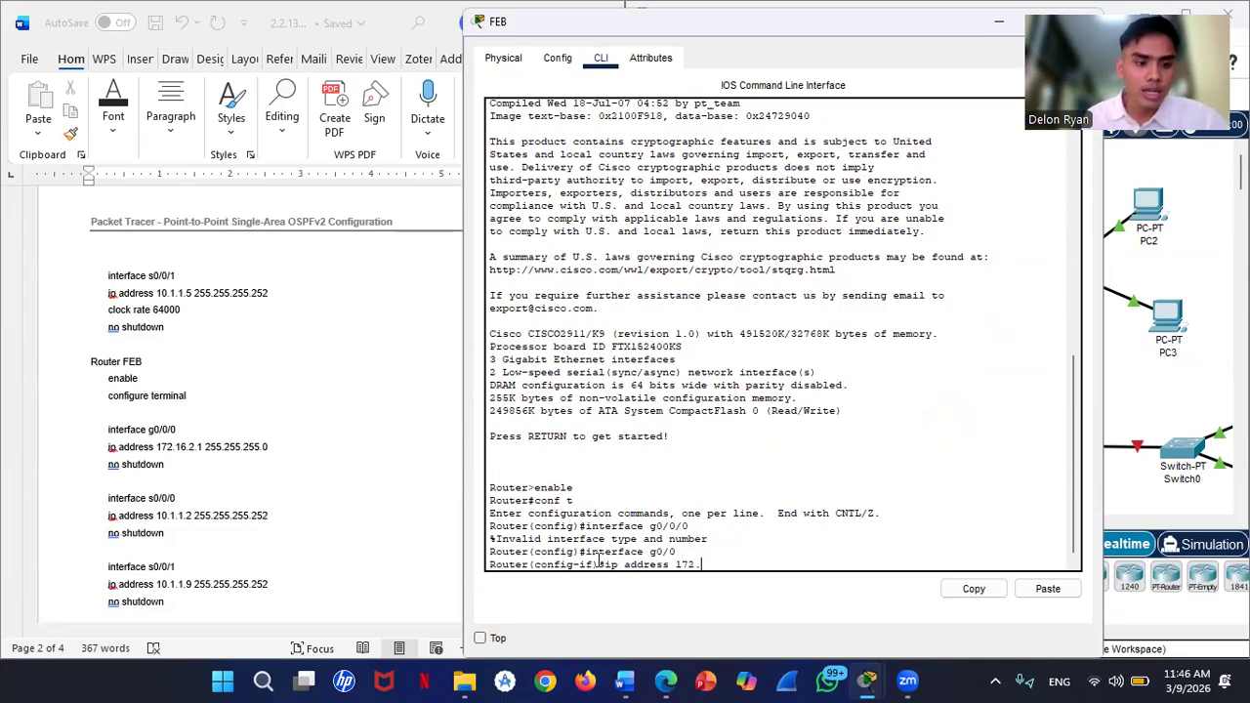
text(16.2.1)
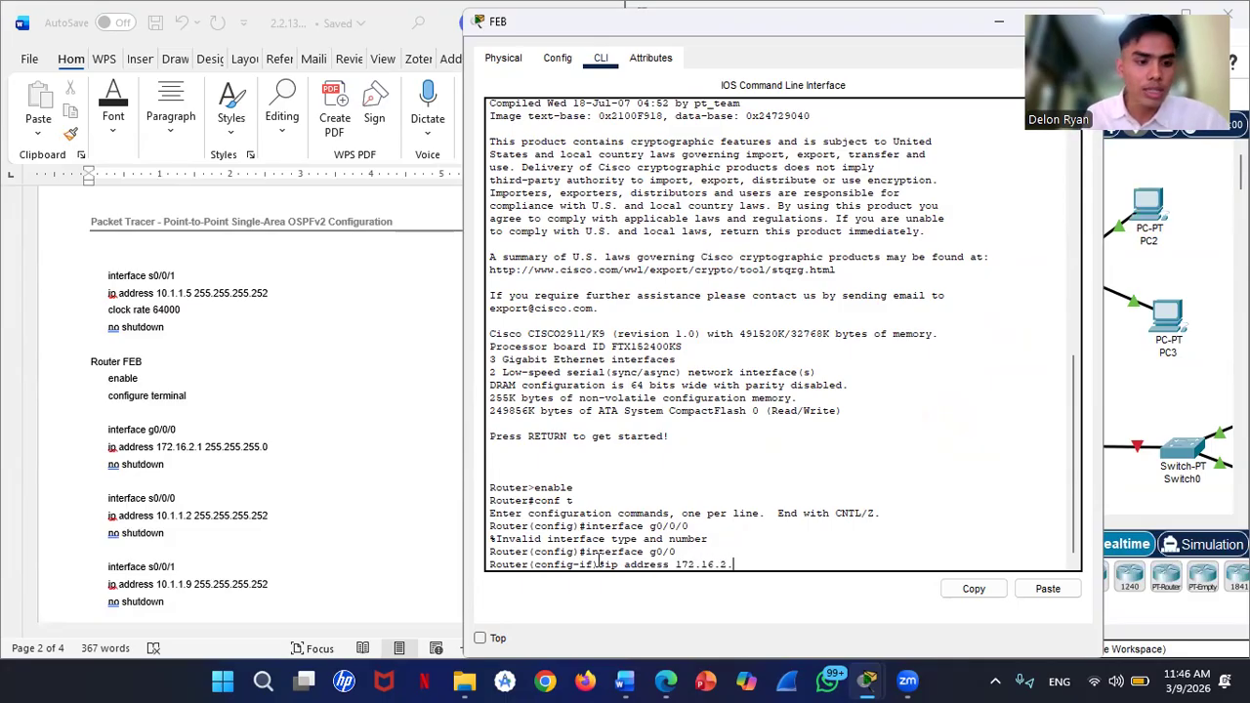
text( 255.25)
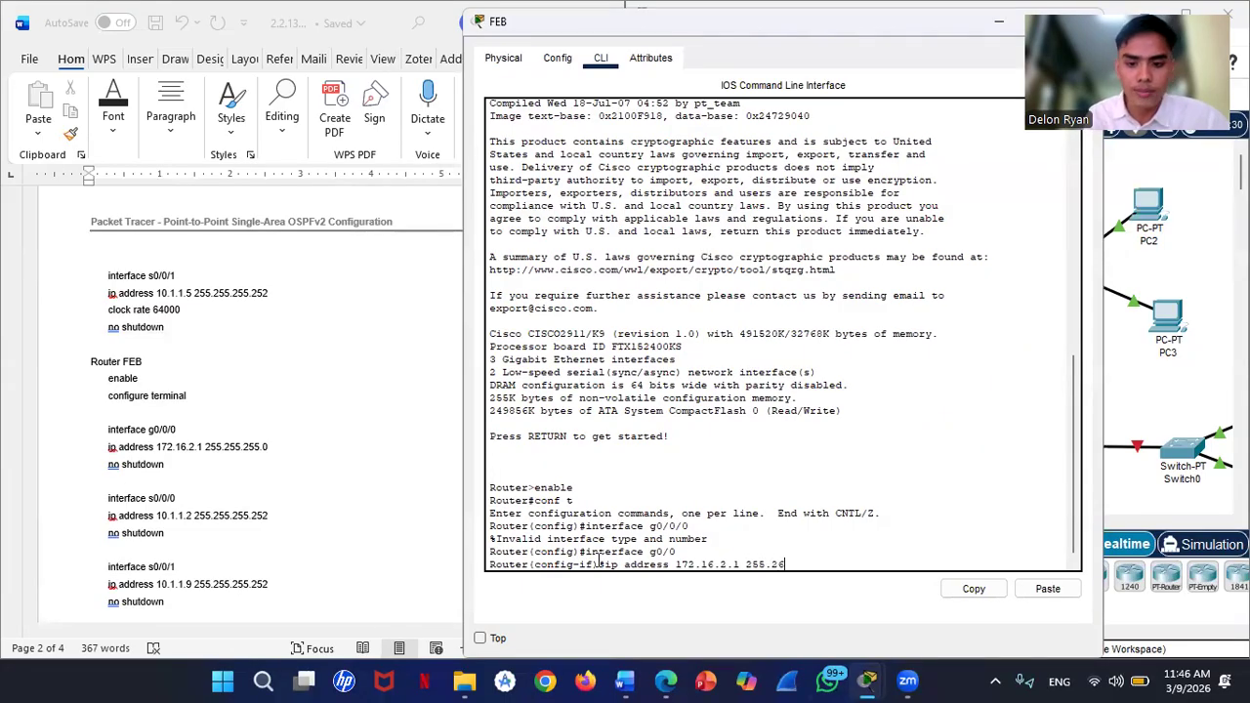
text(5.255.0)
key(Return)
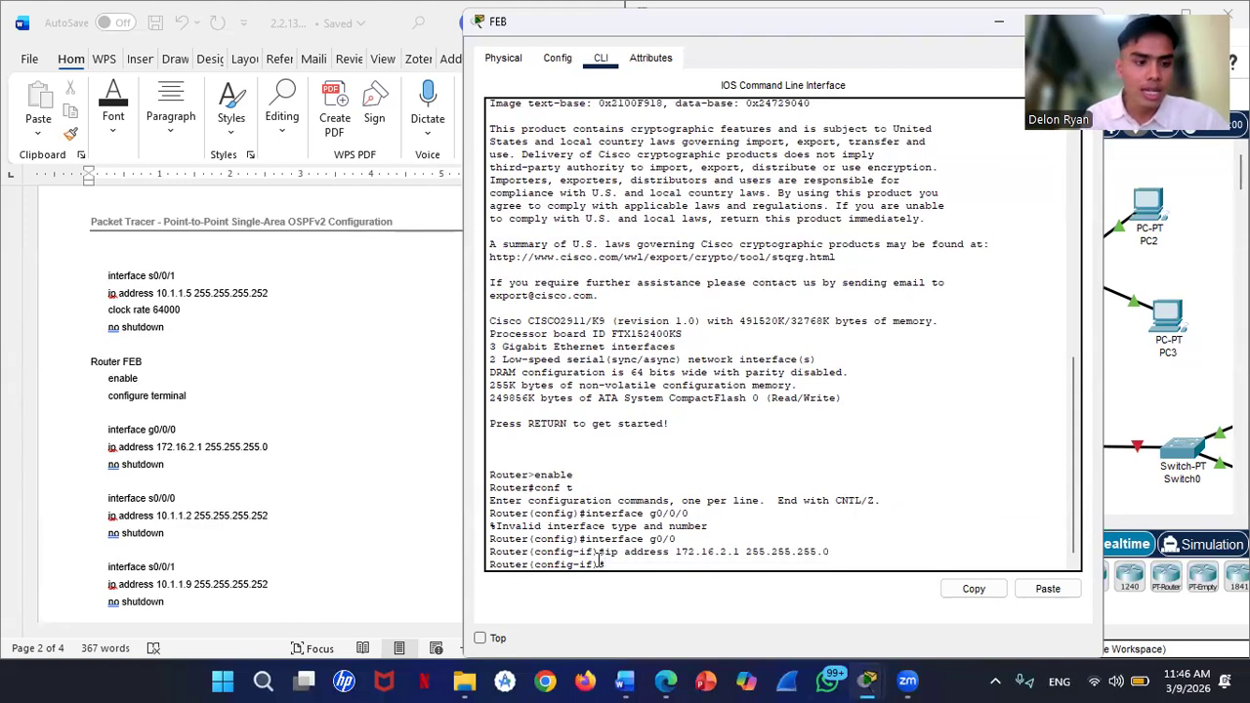
Step: Enable router FEB's g0/0 interface with no shutdown and return to the interface configuration prompt
text(no sh)
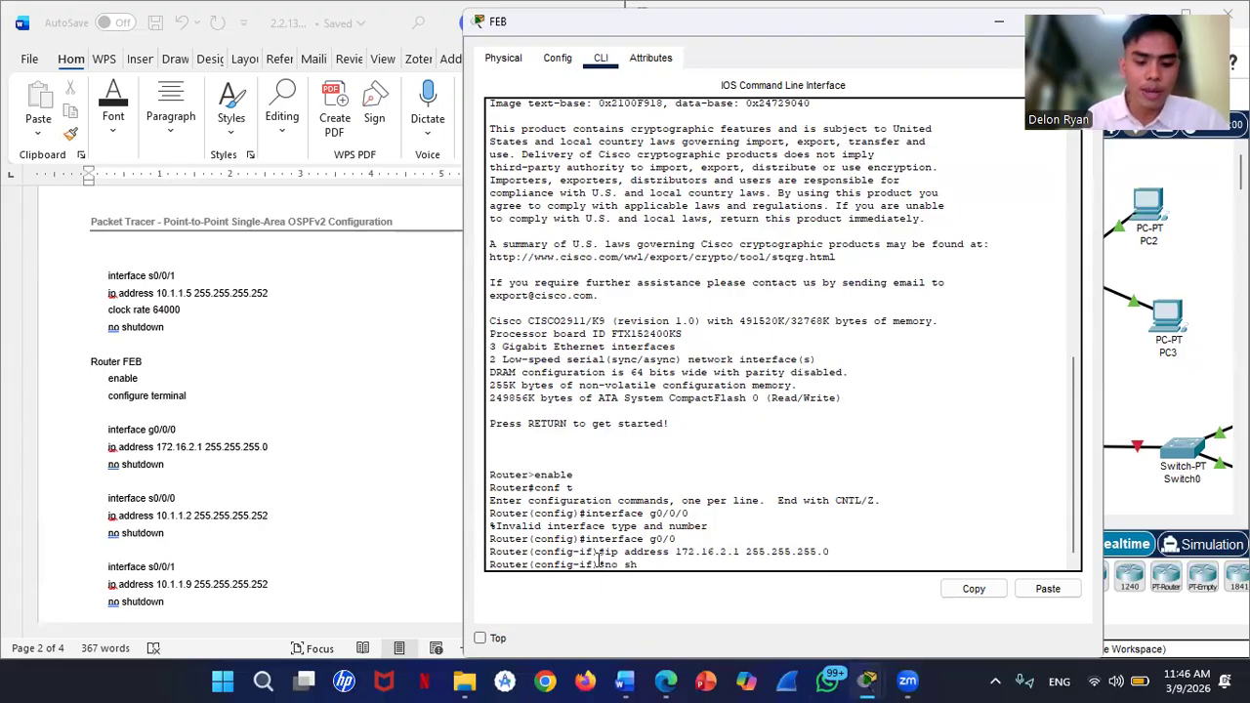
text(utdown)
key(Return)
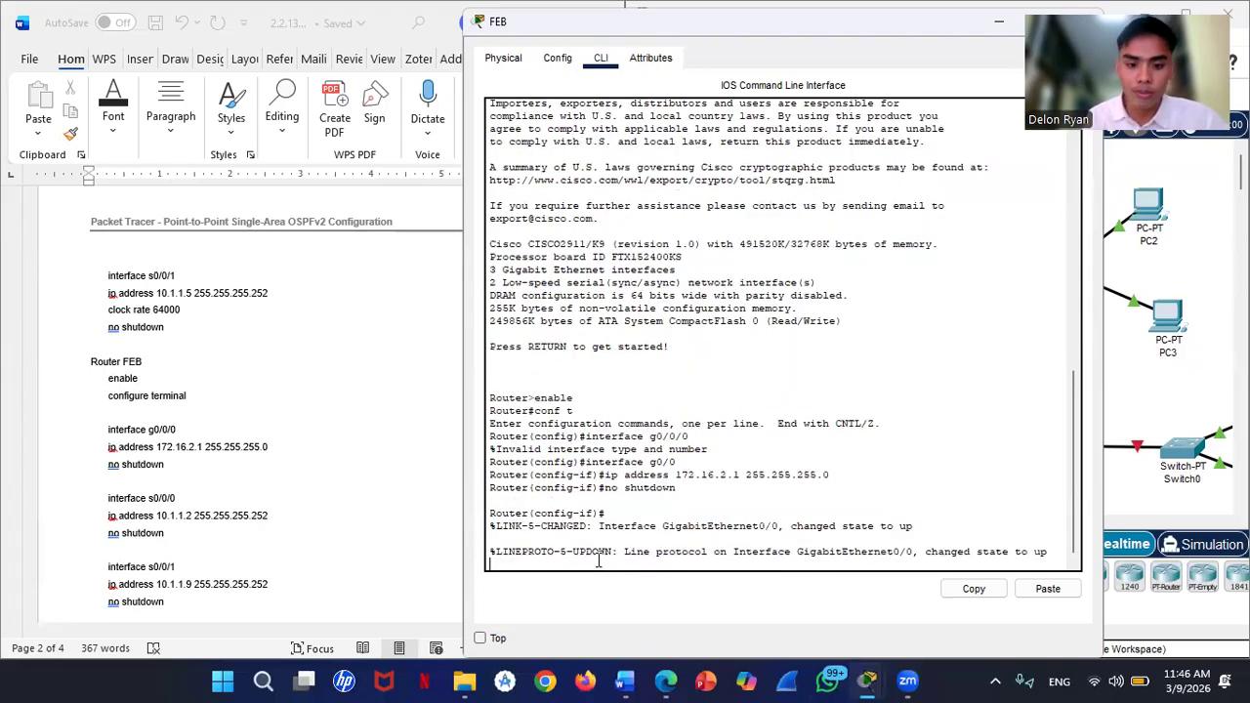
key(Return)
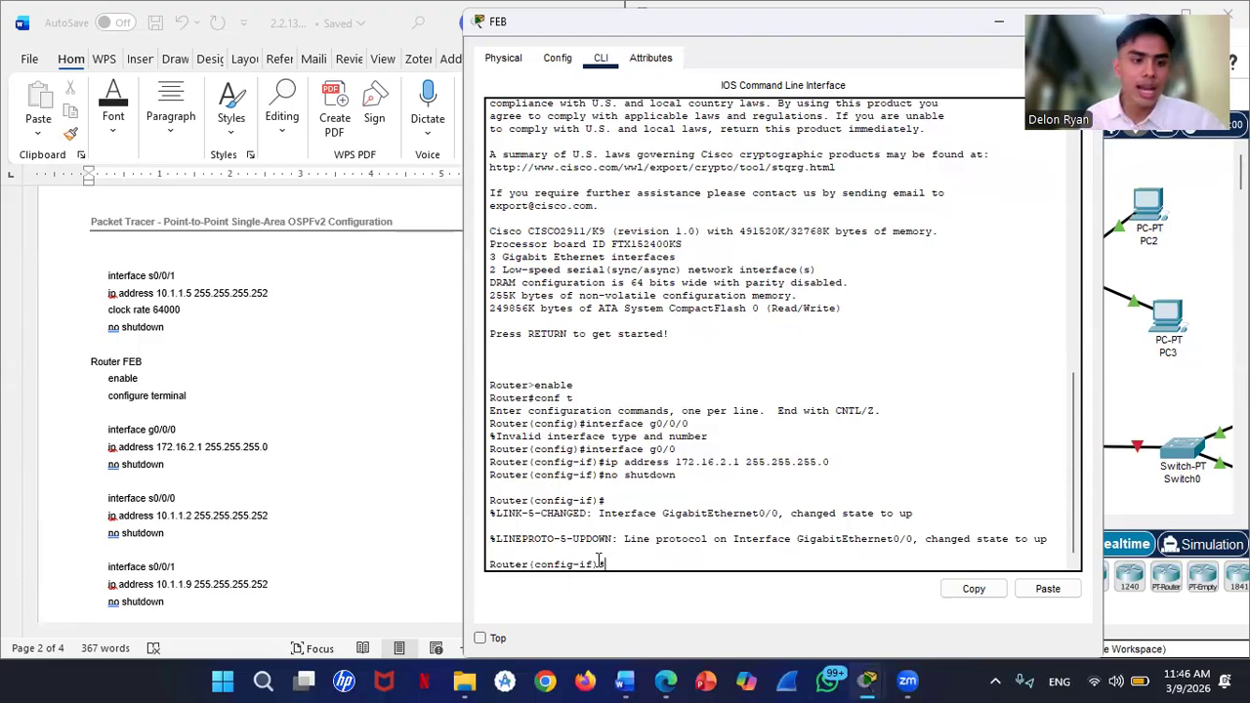
Step: Switch to configuring serial interface s0/0/0 on router FEB
text(interface s)
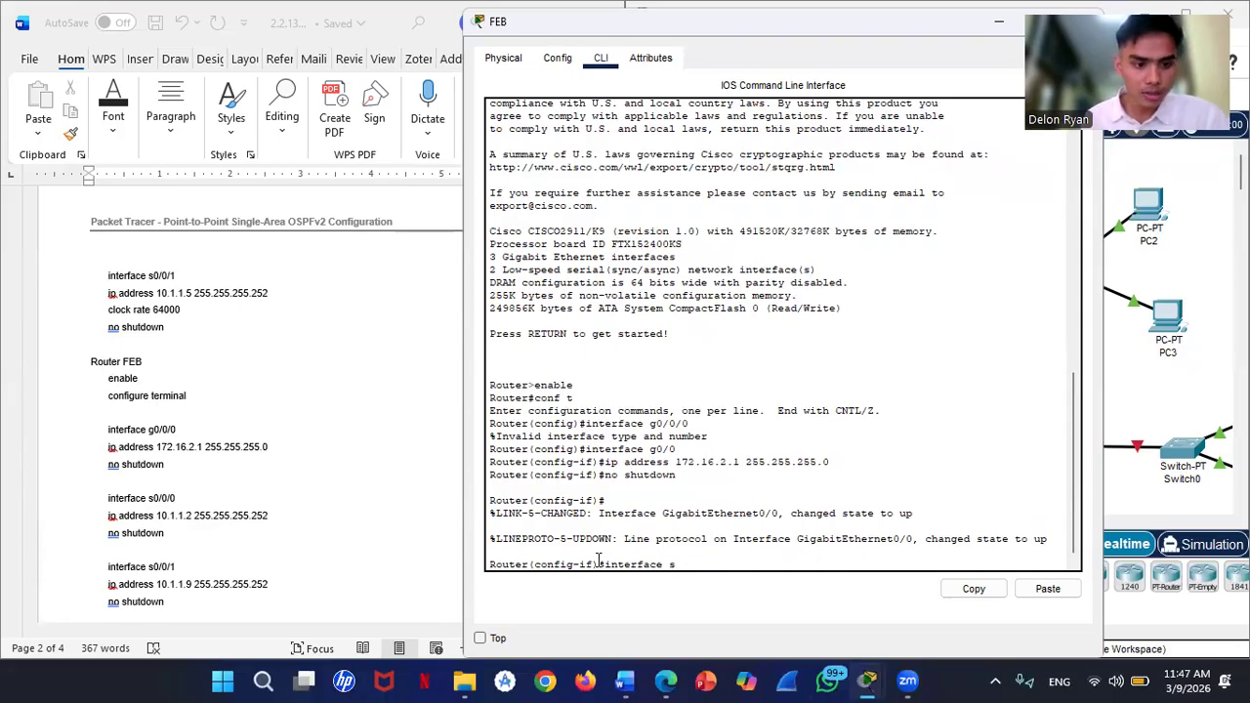
text(0/0/0)
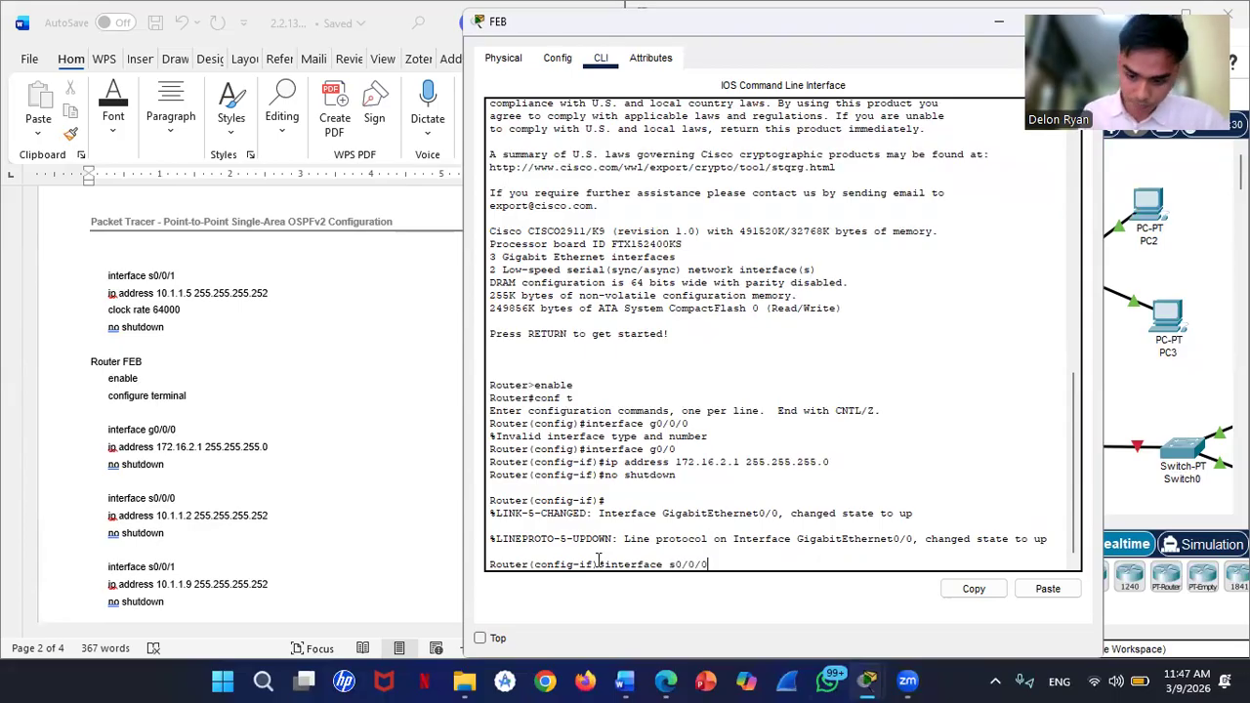
key(Return)
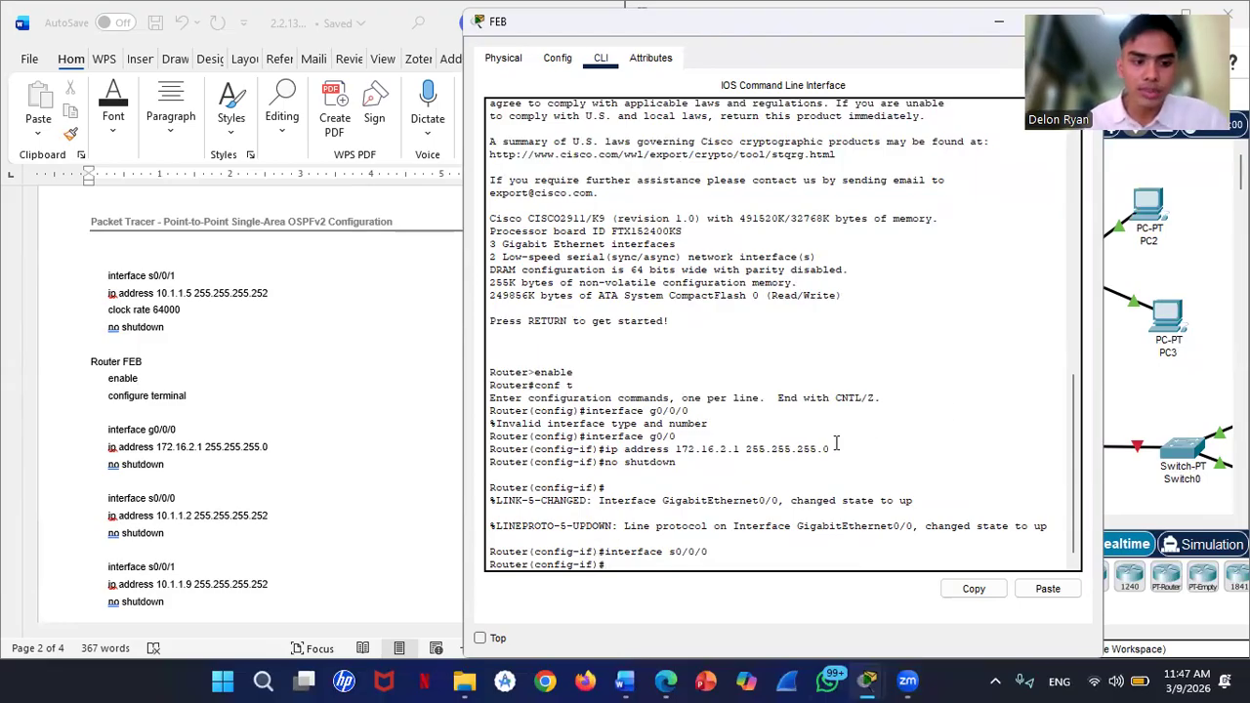
Step: Try to assign IP address 172.16.2.1 with mask 255.255.255.0 to interface s0/0/0
text(ip)
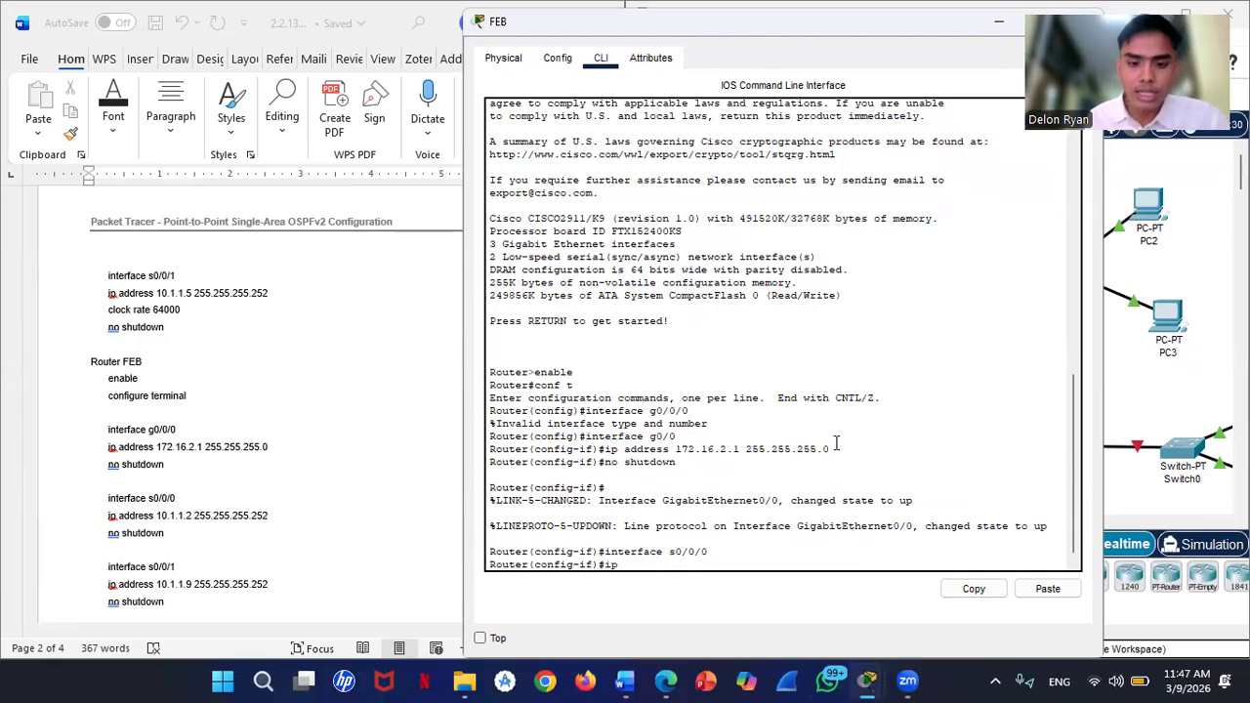
text( add)
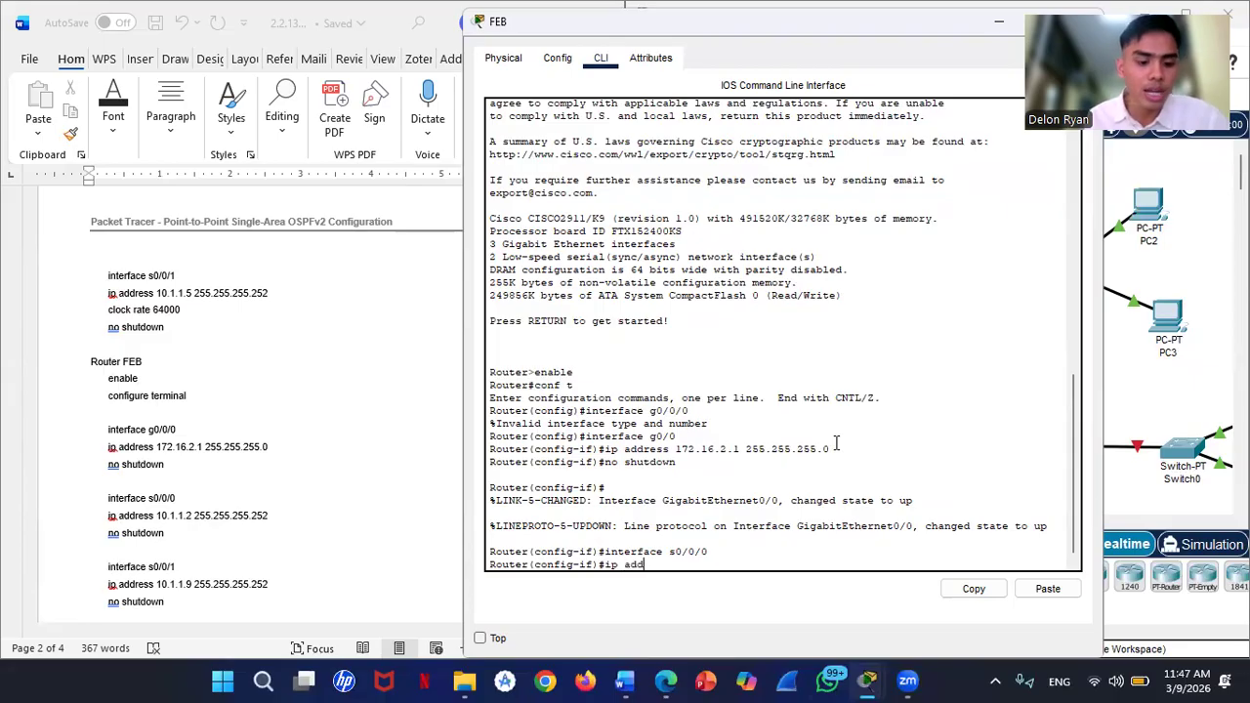
text(ress 172.16)
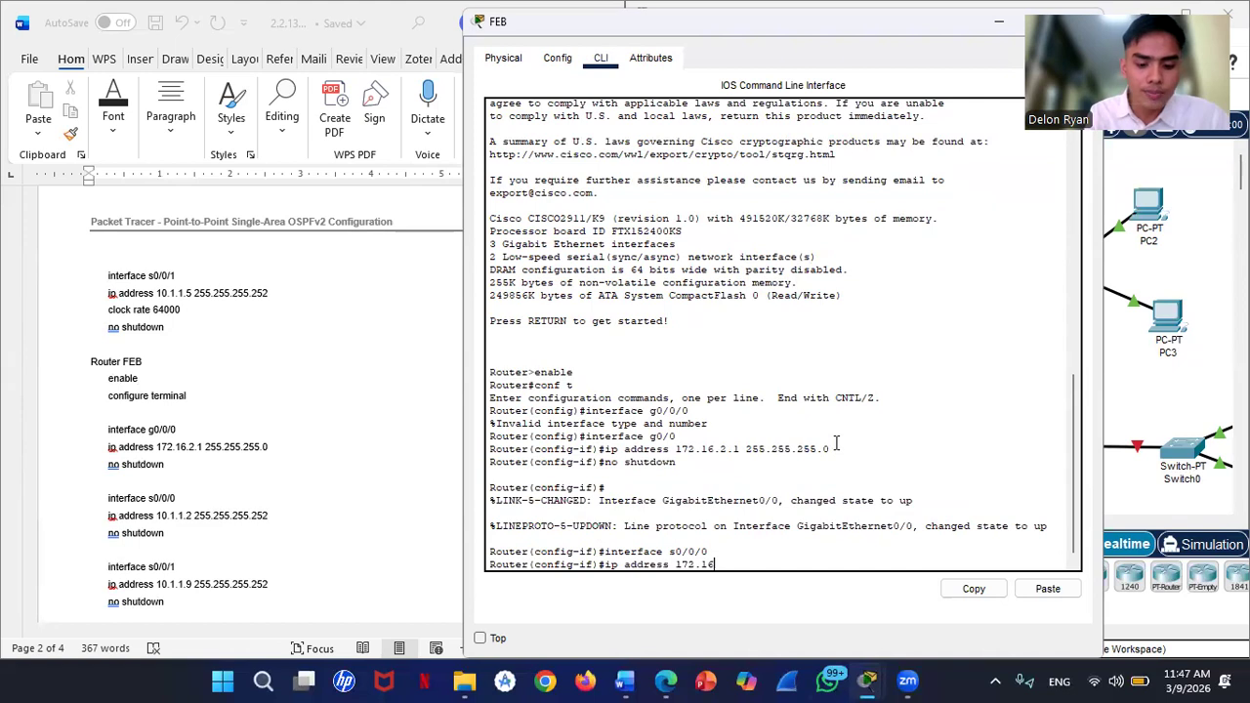
text(.2.1 255.255.255.)
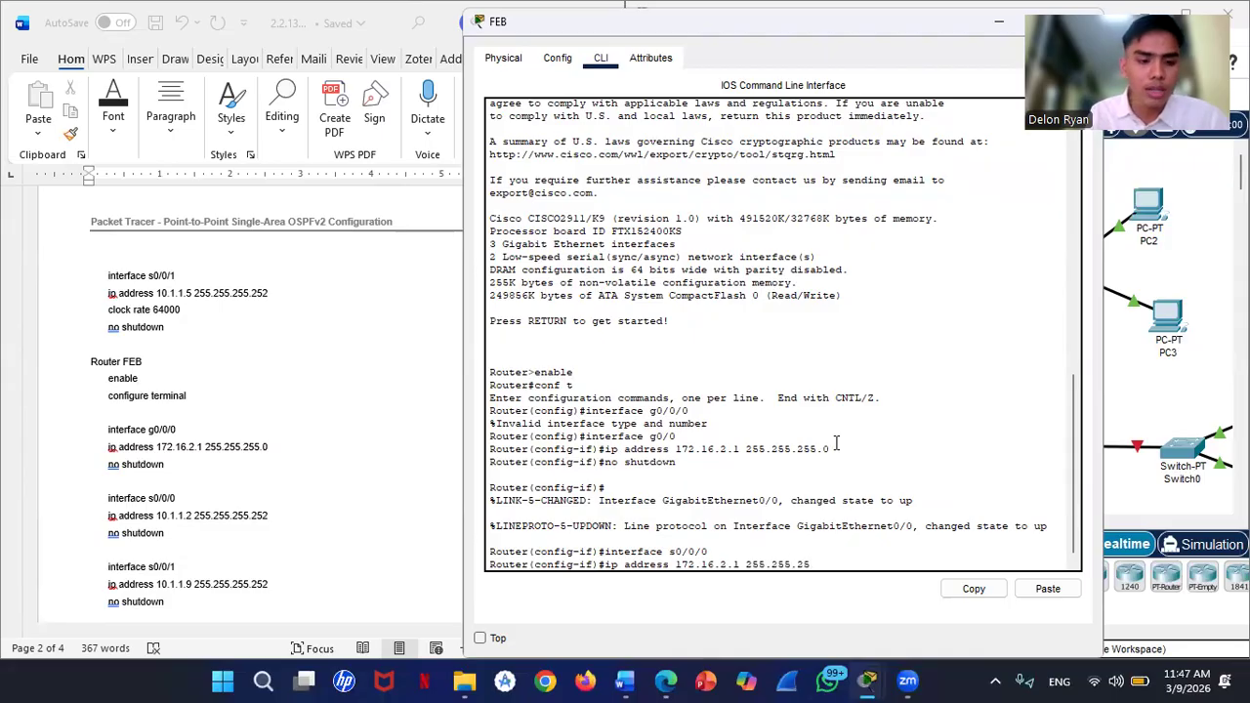
text(0)
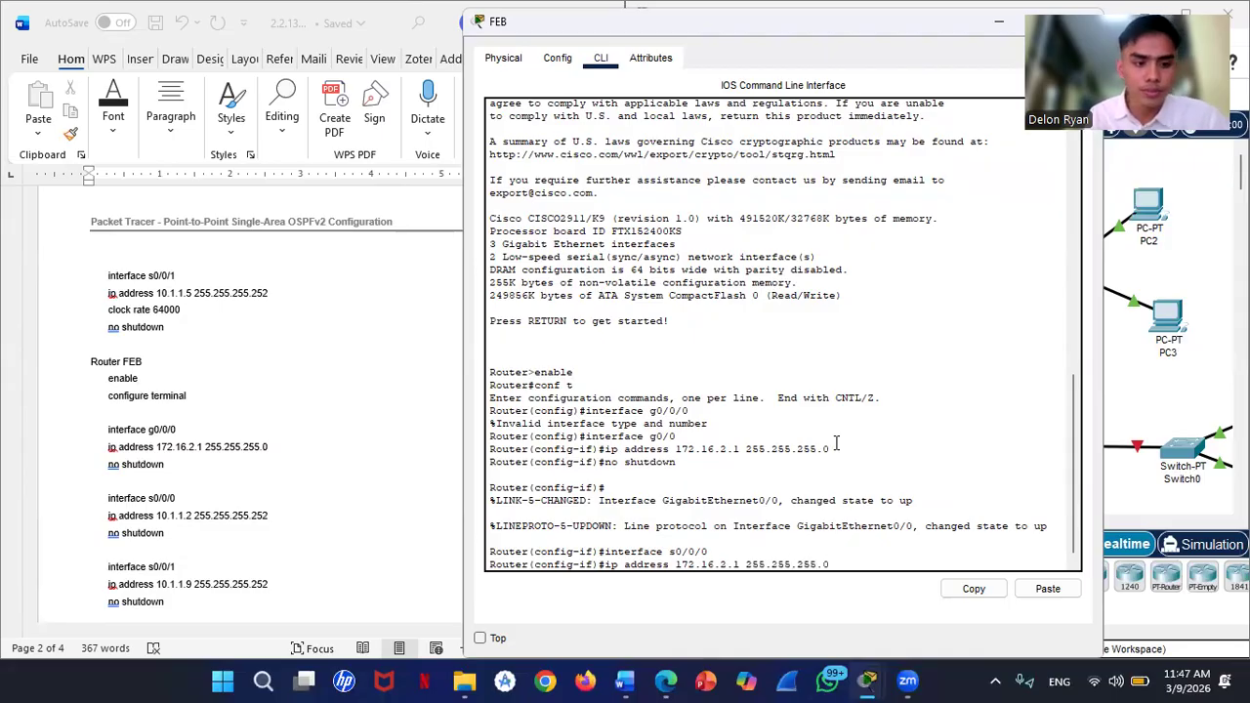
key(Return)
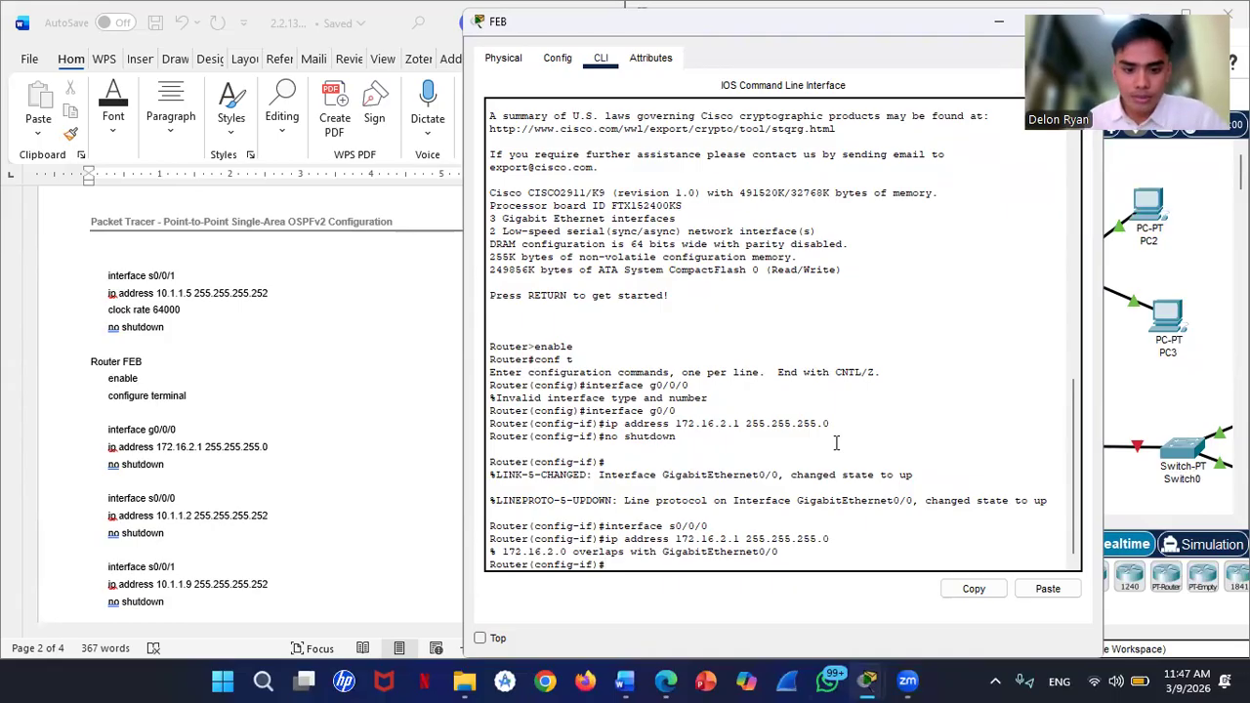
Step: Try to assign IP address 10.1.1.2 with mask 255.255.255.255 to router FEB's s0/0/0 interface
key(Up)
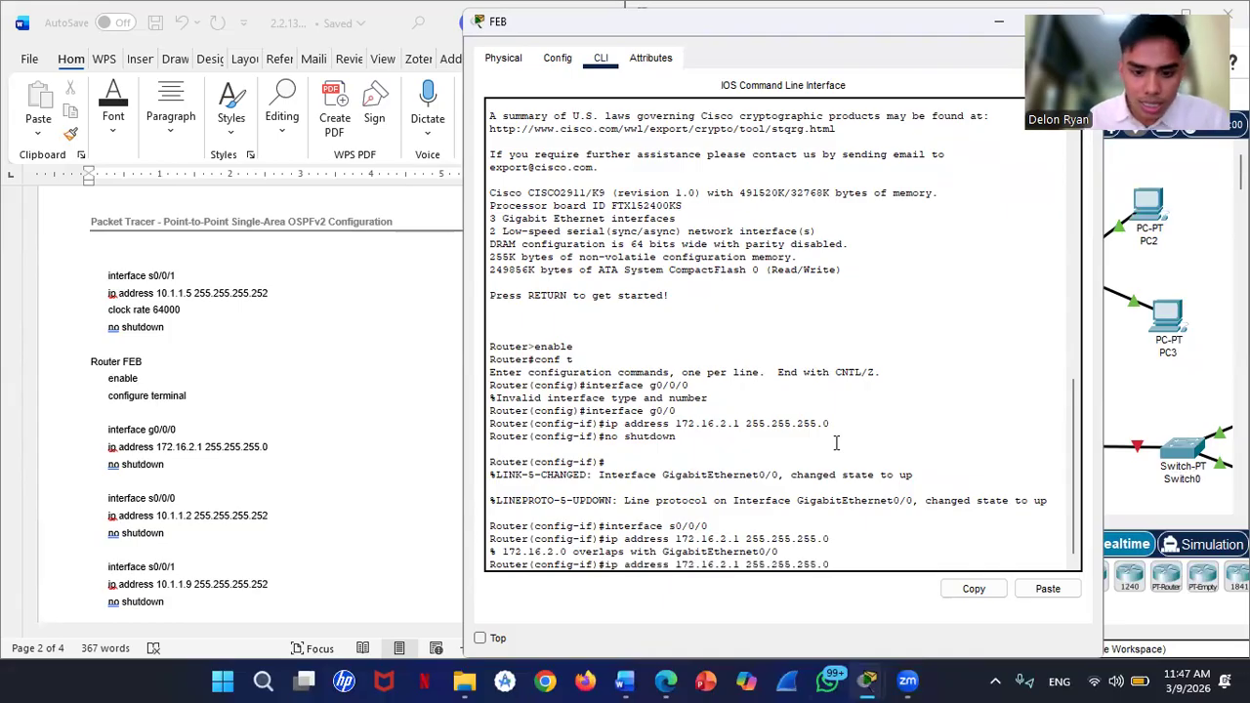
key(Left)
key(Left)
key(Left)
key(Left)
key(Left)
key(Left)
key(Left)
key(Left)
key(Left)
key(Left)
key(Left)
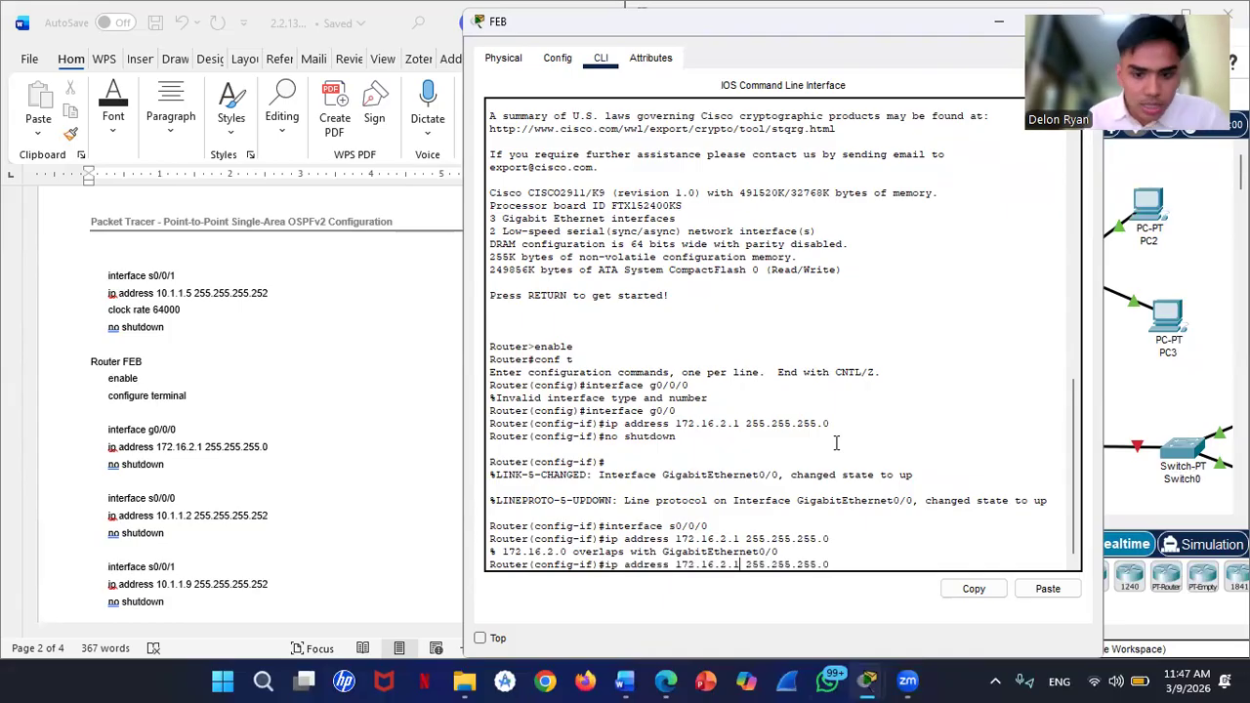
key(Left)
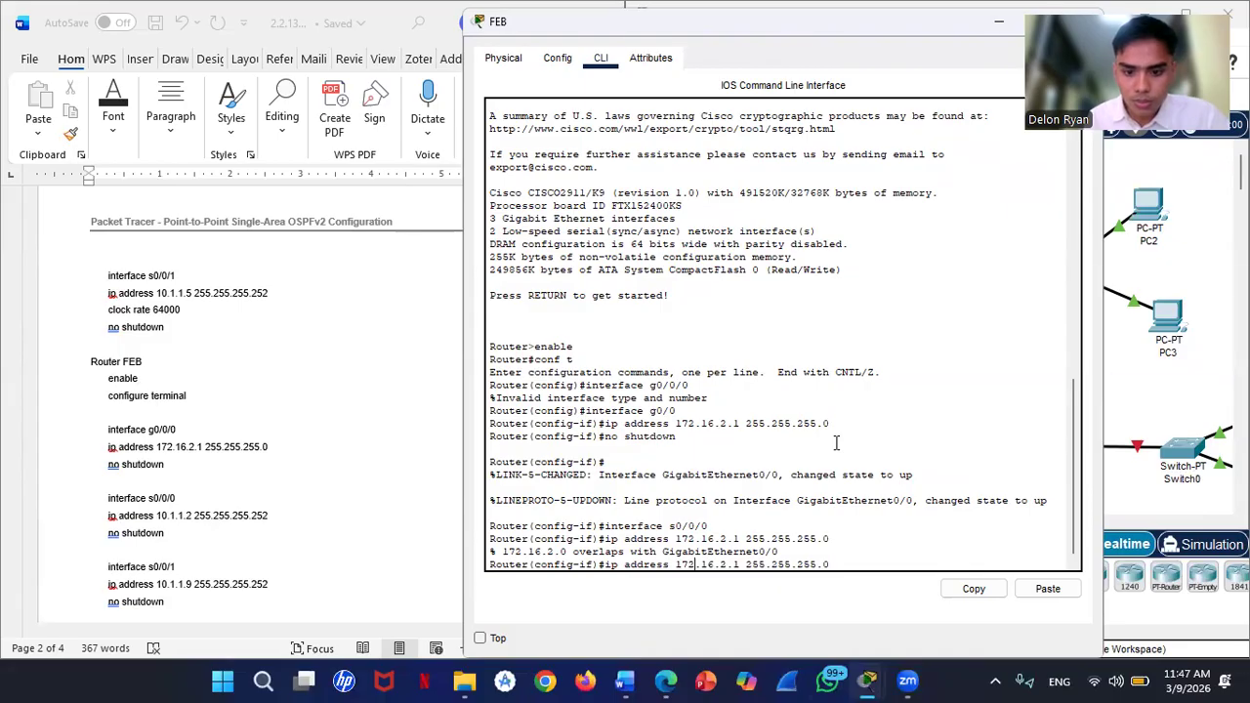
key(BackSpace)
key(BackSpace)
key(BackSpace)
text(10)
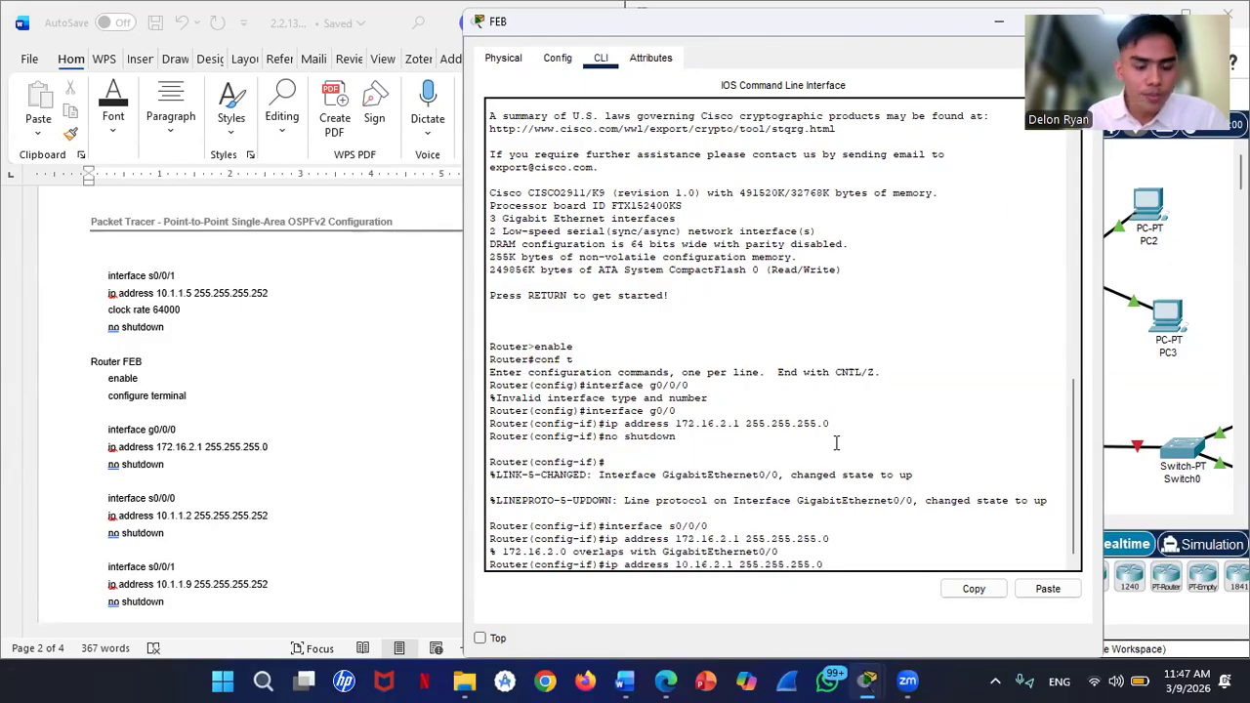
key(Right)
key(BackSpace)
text(1)
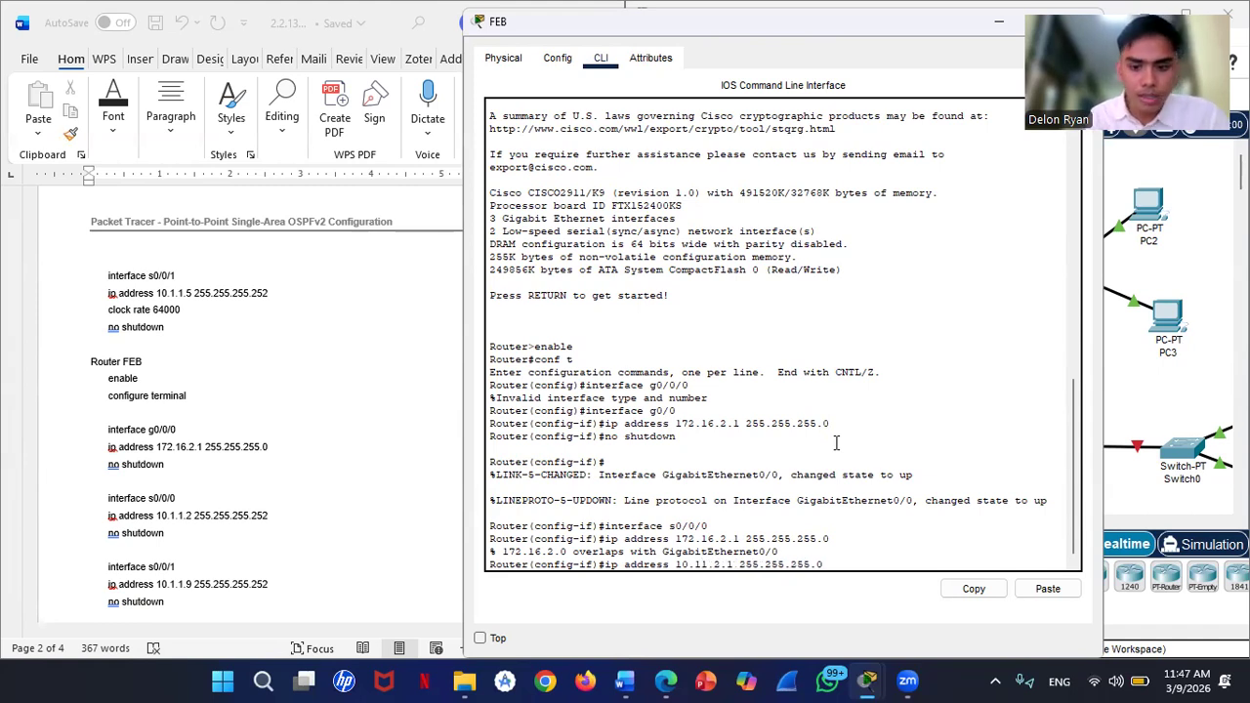
key(BackSpace)
key(BackSpace)
key(BackSpace)
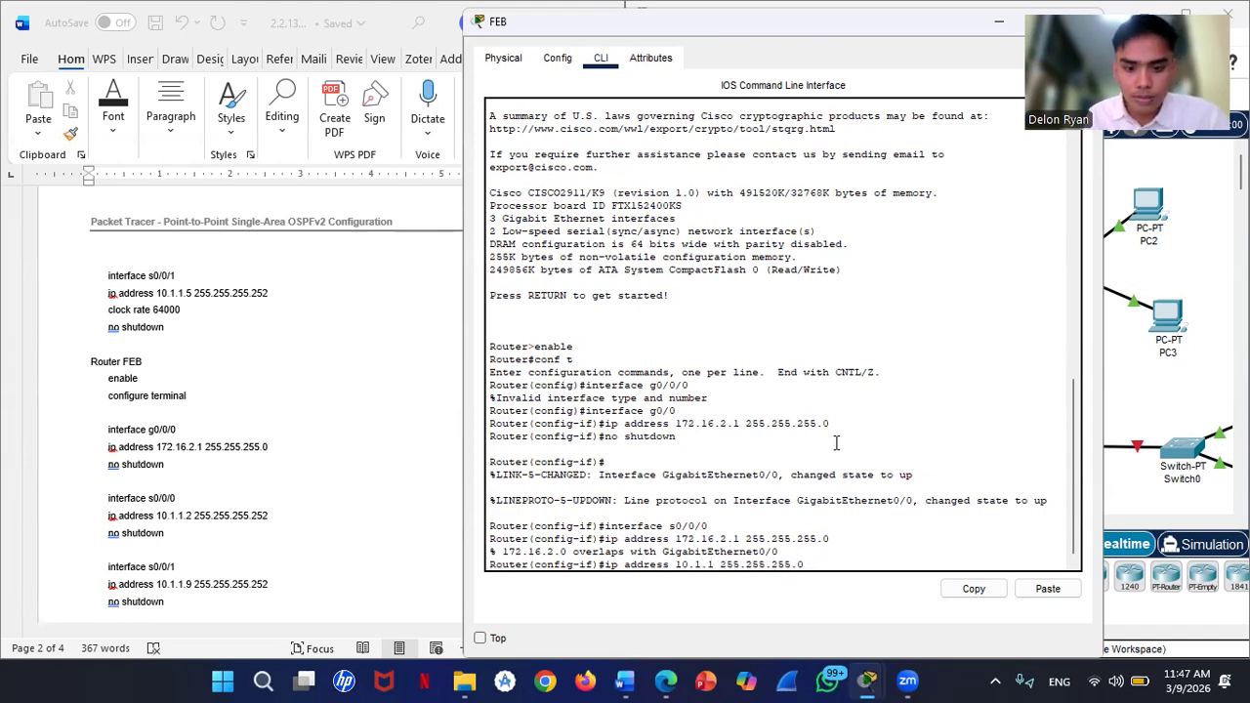
text(.2)
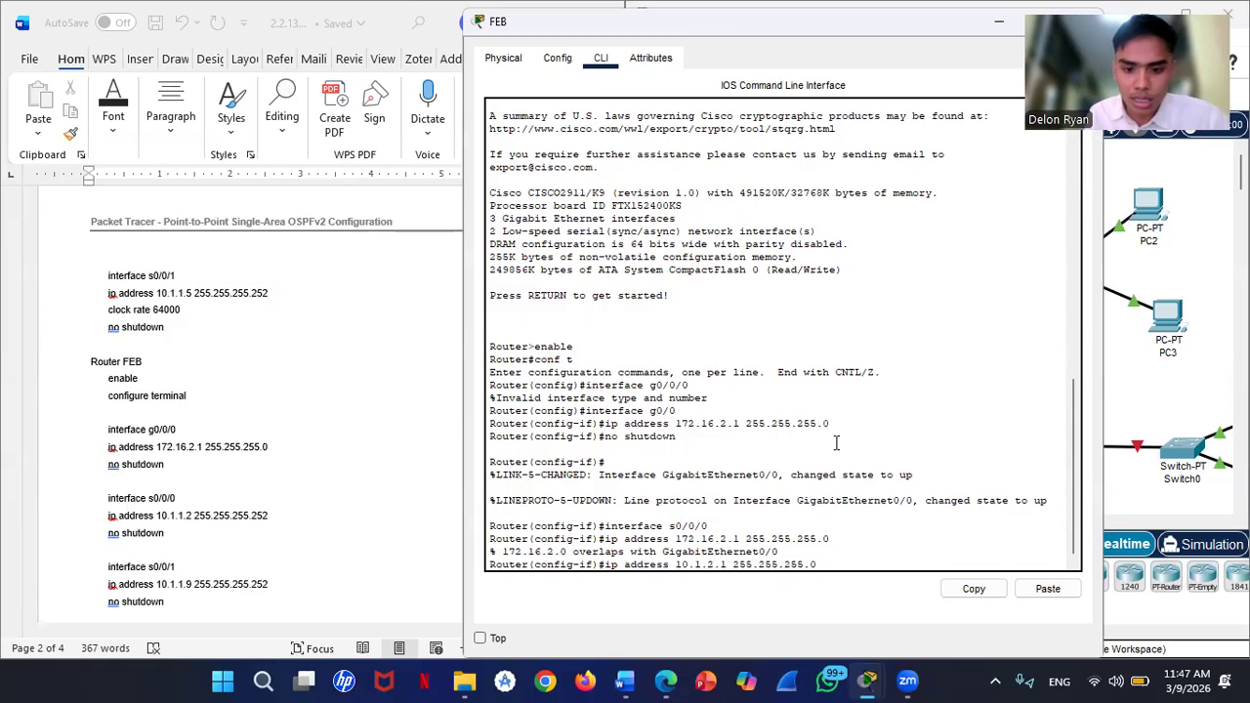
key(Right)
key(BackSpace)
text(2)
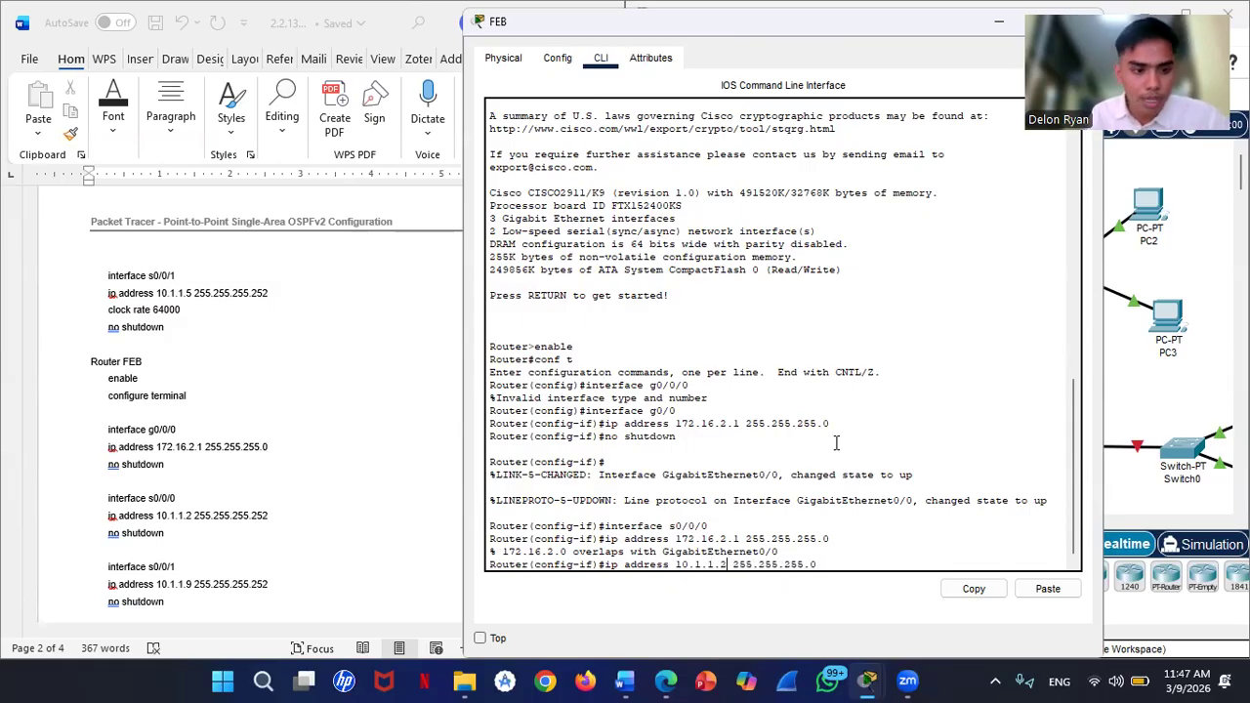
key(BackSpace)
text(255)
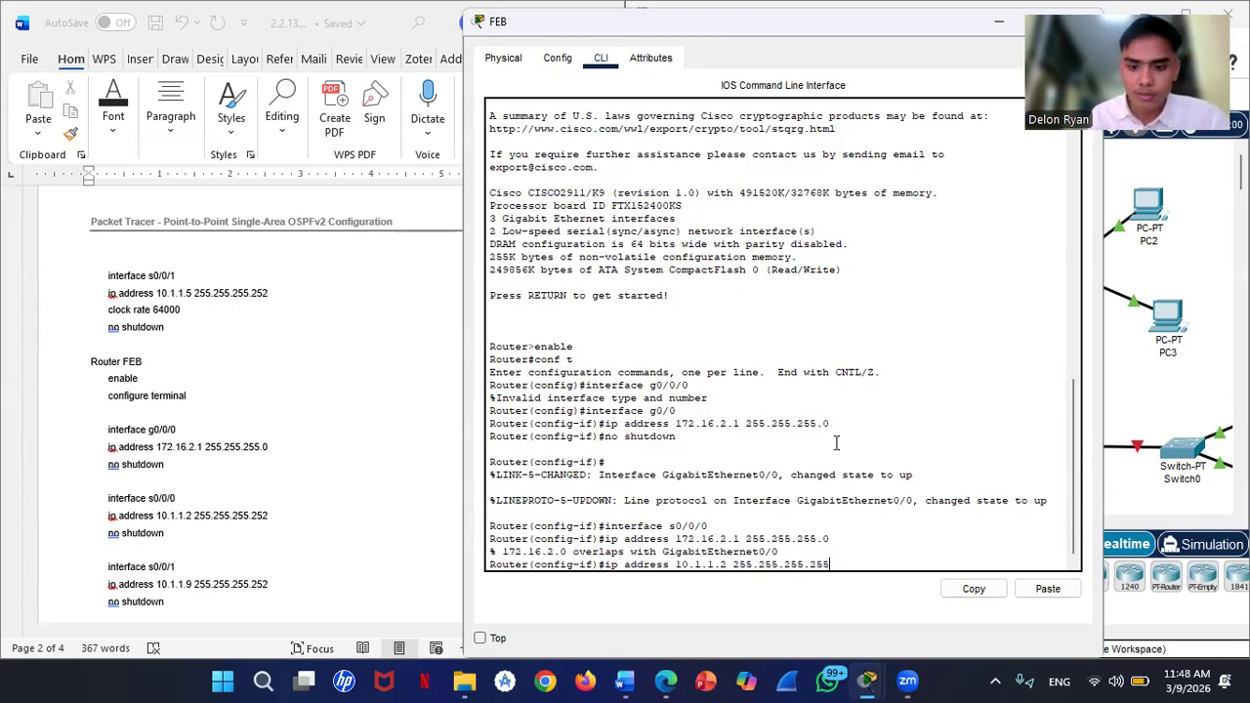
key(Return)
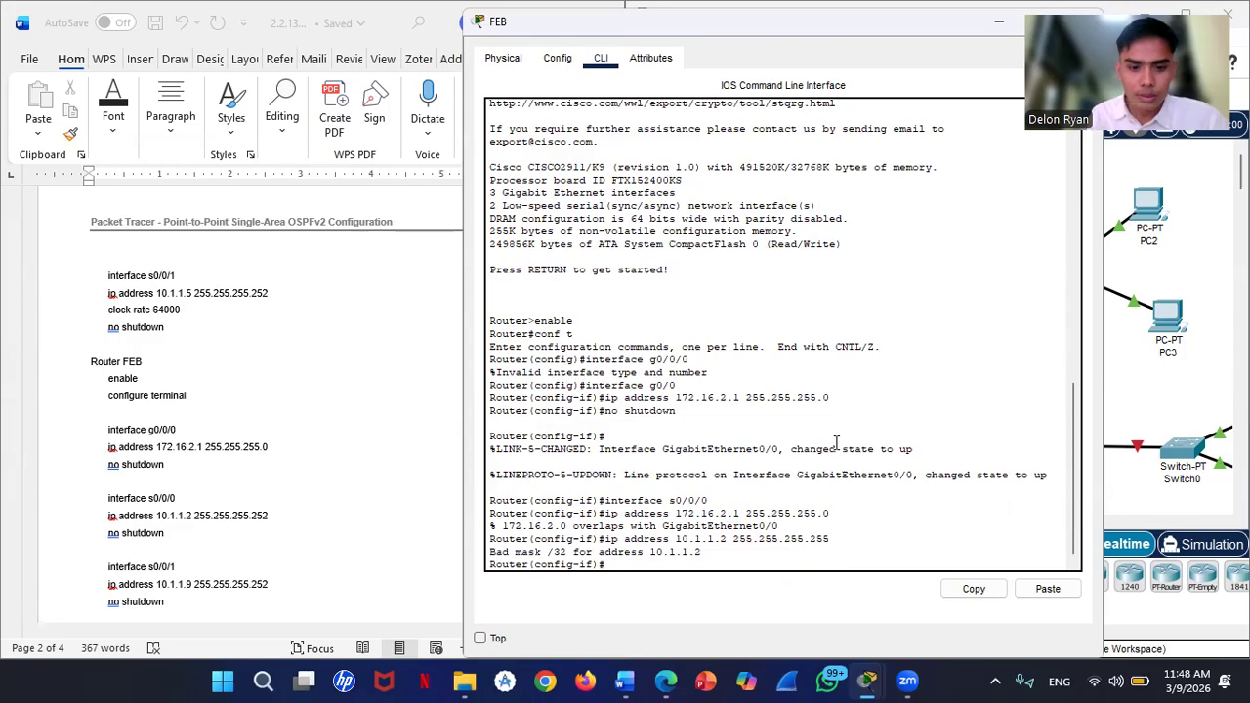
Step: Assign IP address 10.1.1.2 with mask 255.255.255.252 to router FEB's s0/0/0 interface
key(Up)
key(BackSpace)
key(BackSpace)
text(52)
key(Return)
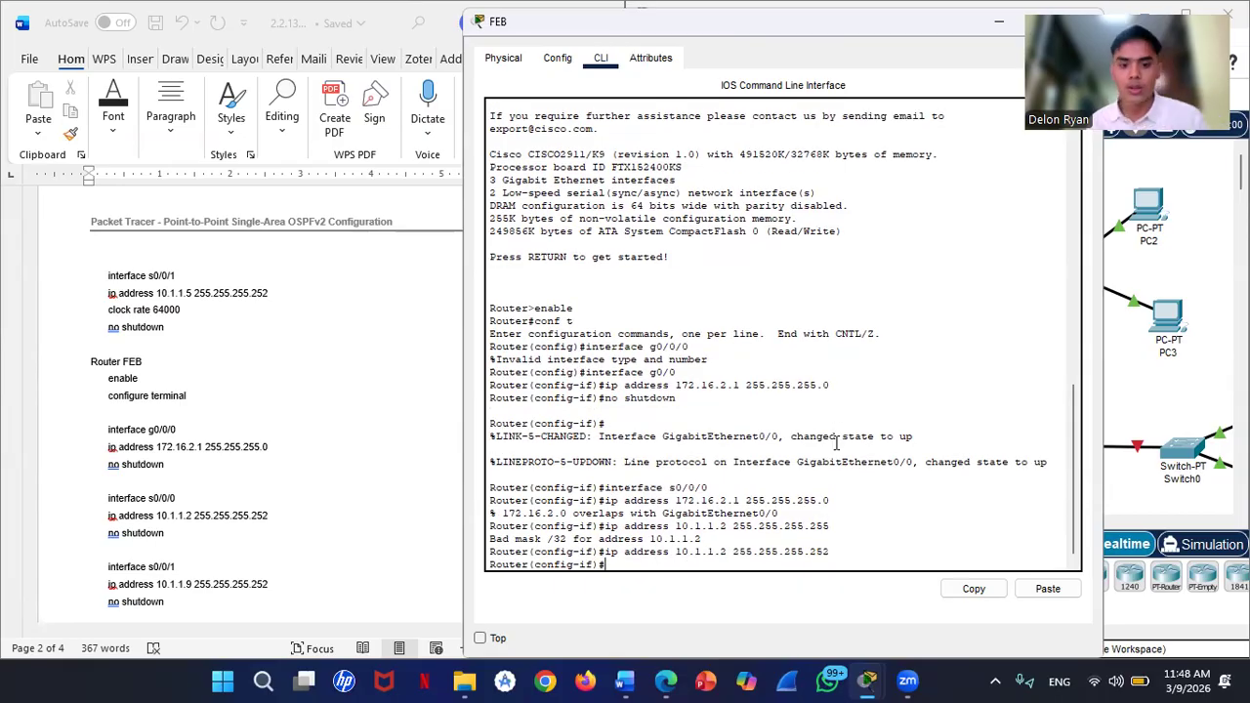
Step: Switch to configuring serial interface s0/0/1 on router FEB
key(Up)
key(Up)
key(Up)
key(Up)
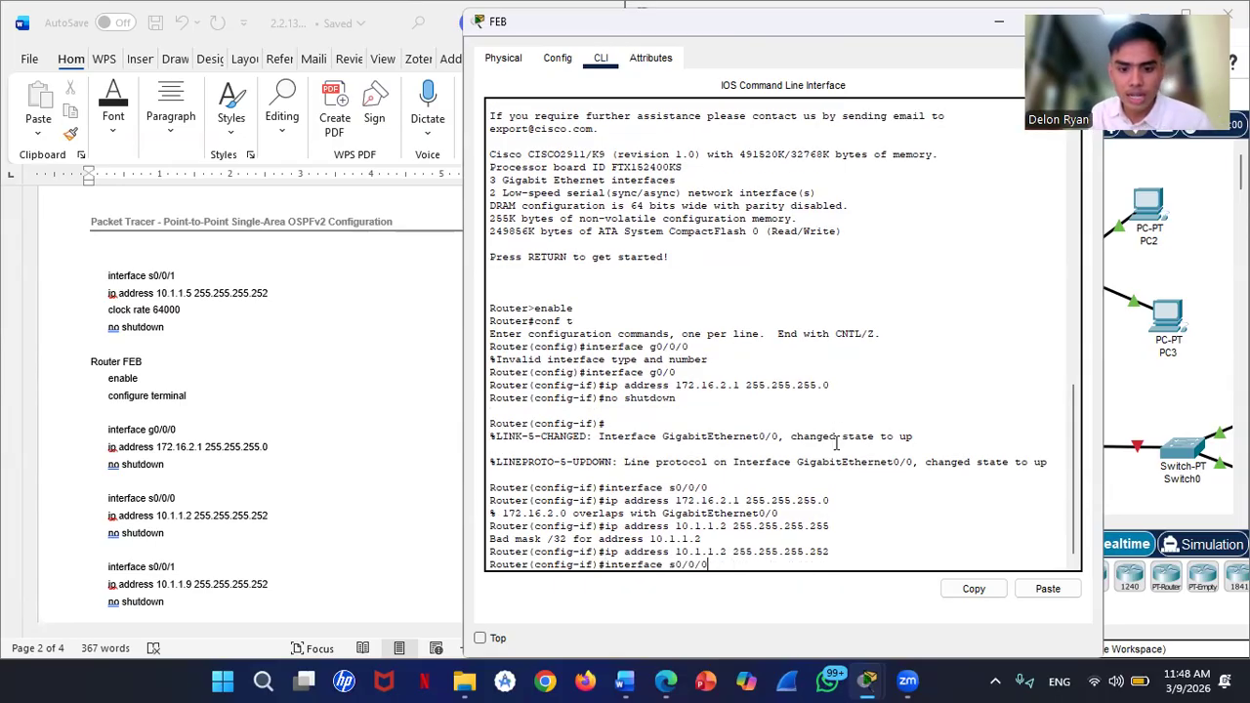
key(BackSpace)
text(1)
key(Return)
Step: Assign IP address 10.1.1.9 with mask 255.255.255.252 to router FEB's s0/0/1 interface
key(Up)
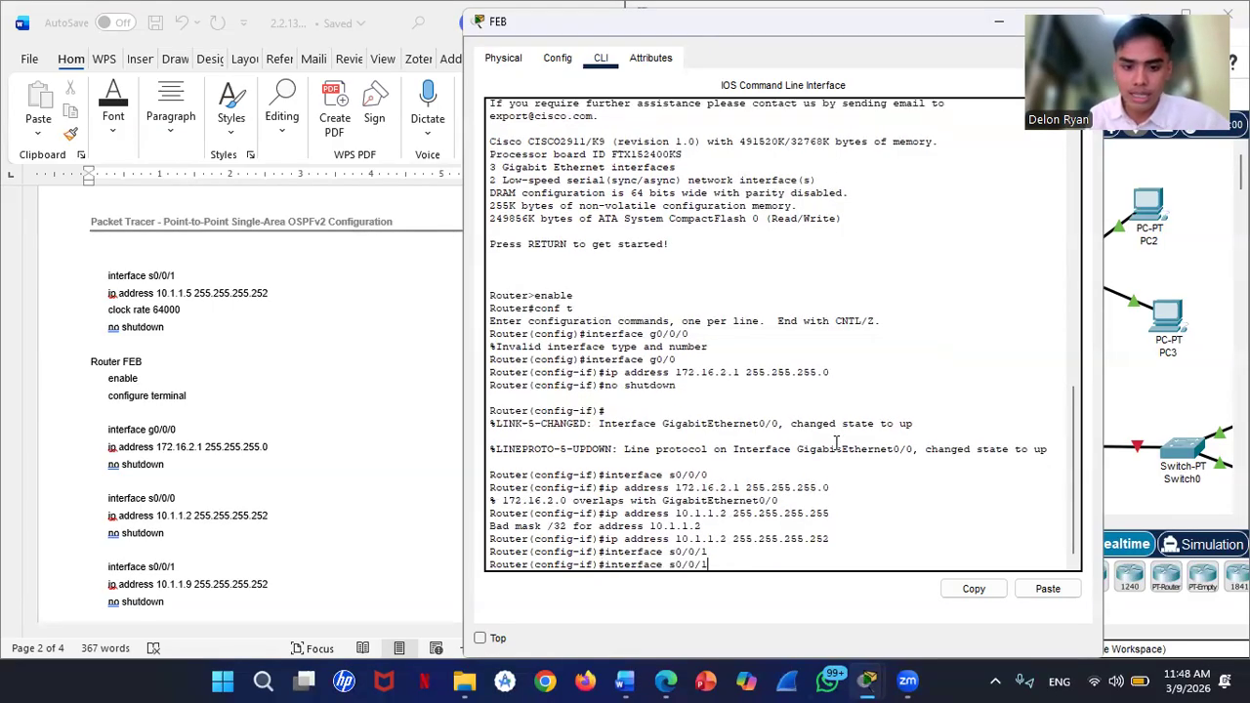
key(Up)
key(Left)
key(Left)
key(Left)
key(Left)
key(Left)
key(Left)
key(Left)
key(Left)
key(Left)
key(Left)
key(Left)
key(Left)
key(Left)
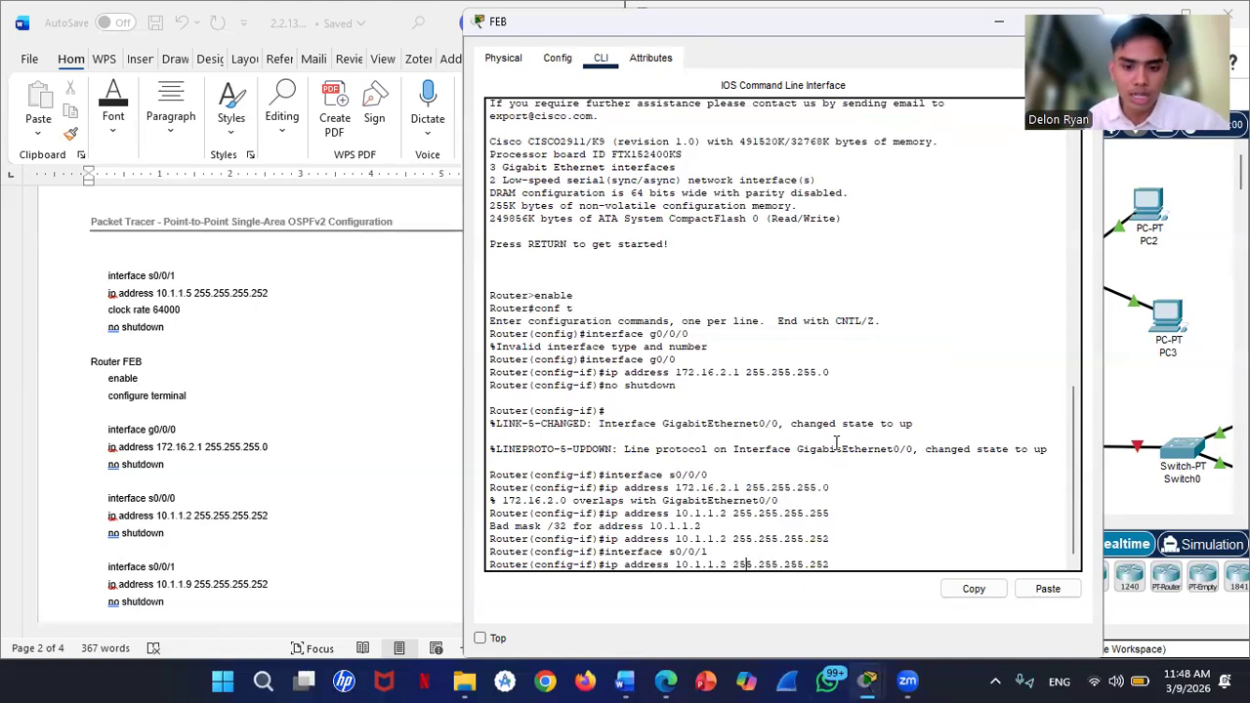
key(Delete)
text(9)
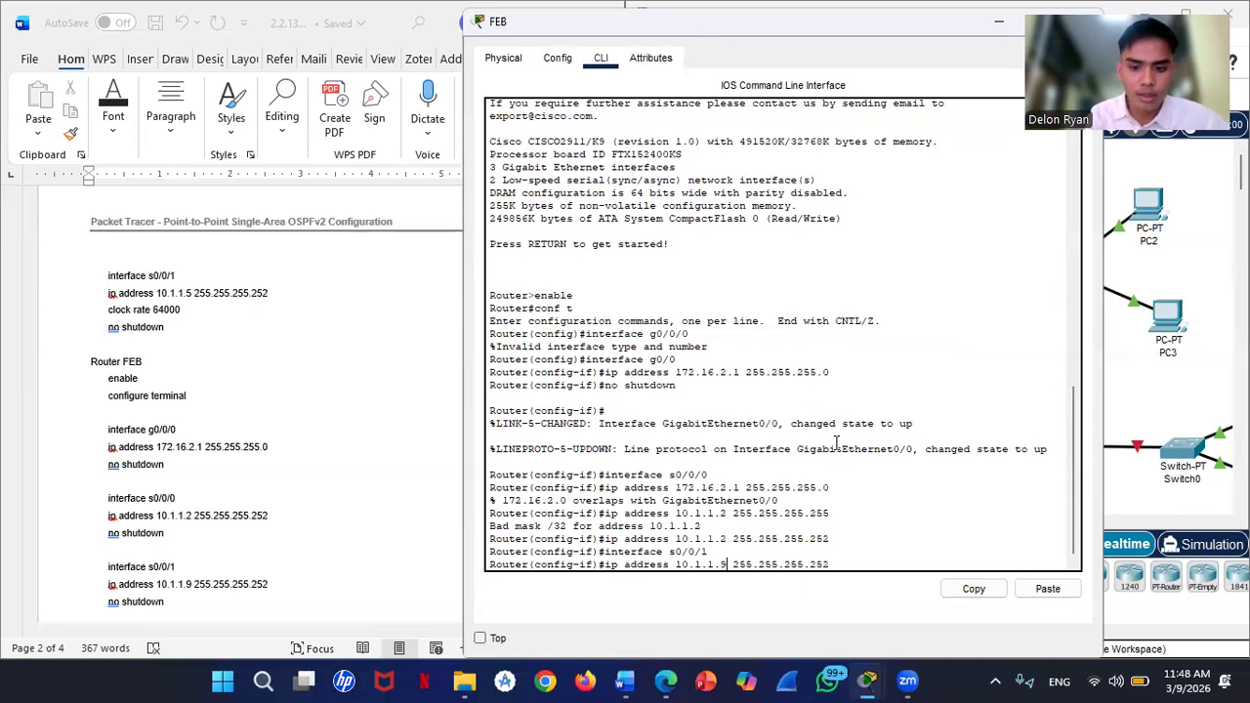
key(Return)
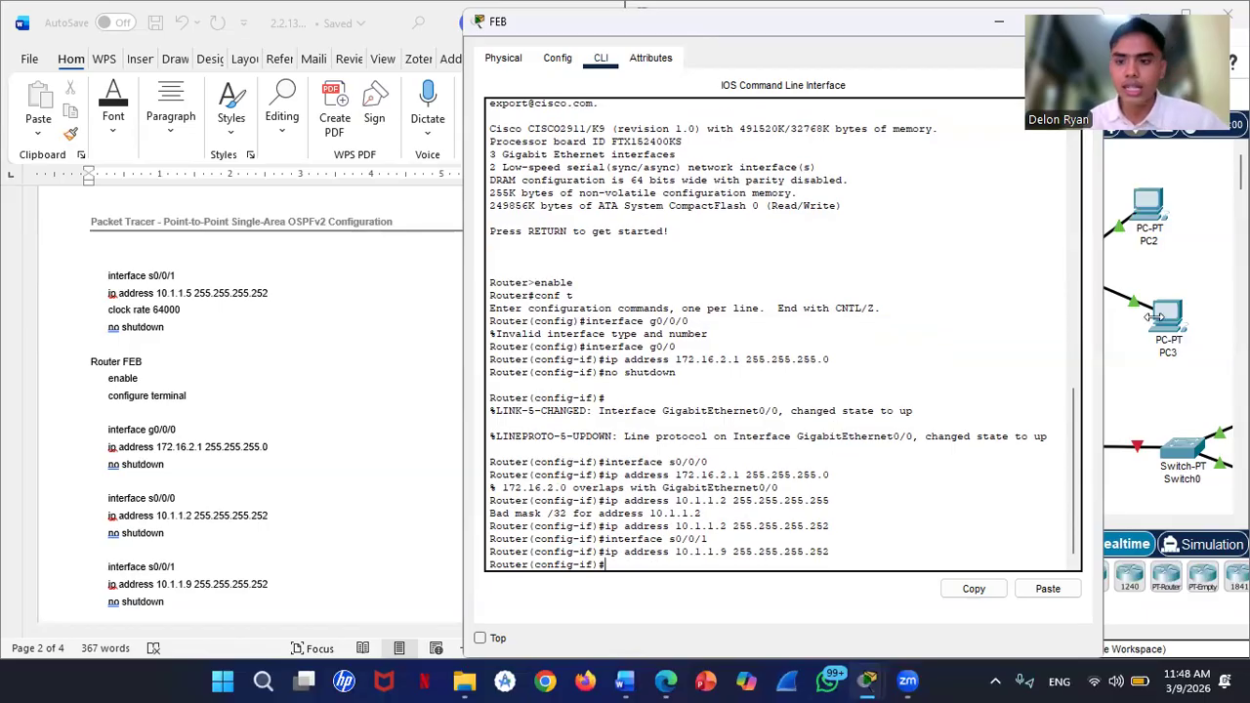
Step: Enable router FEB's s0/0/1 interface with no shutdown
scroll(344, 414, down, 1)
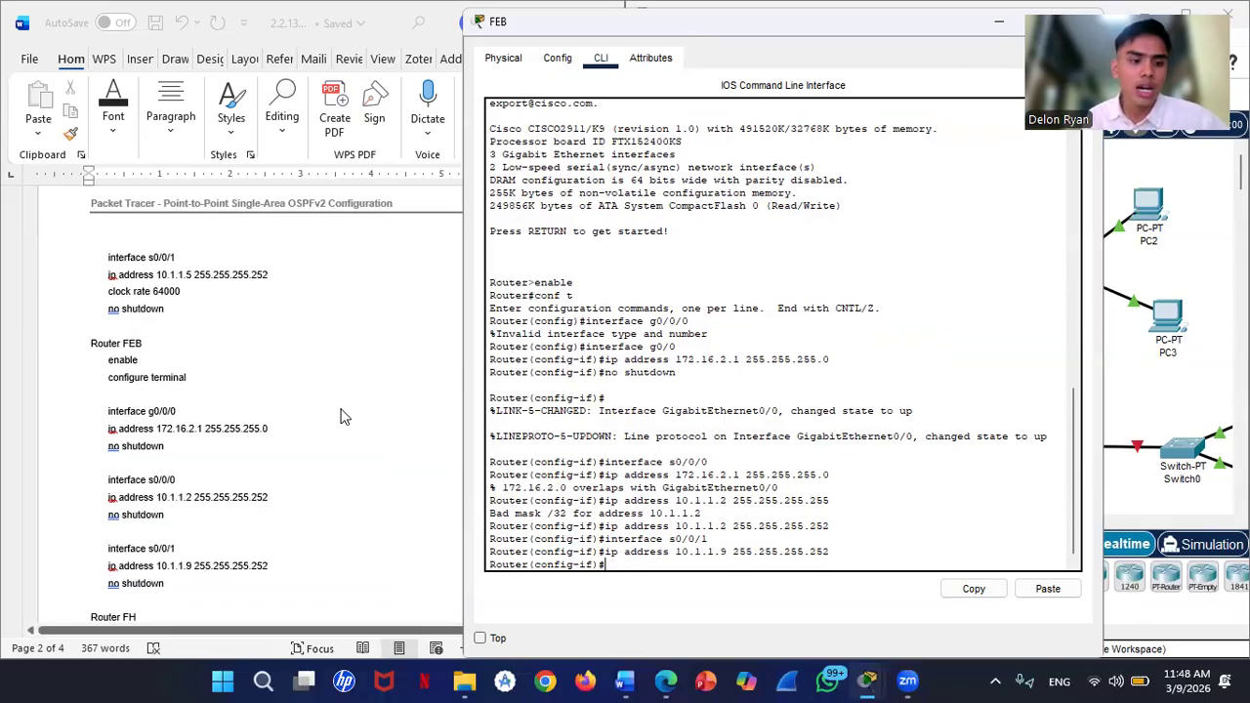
text(no shutdown)
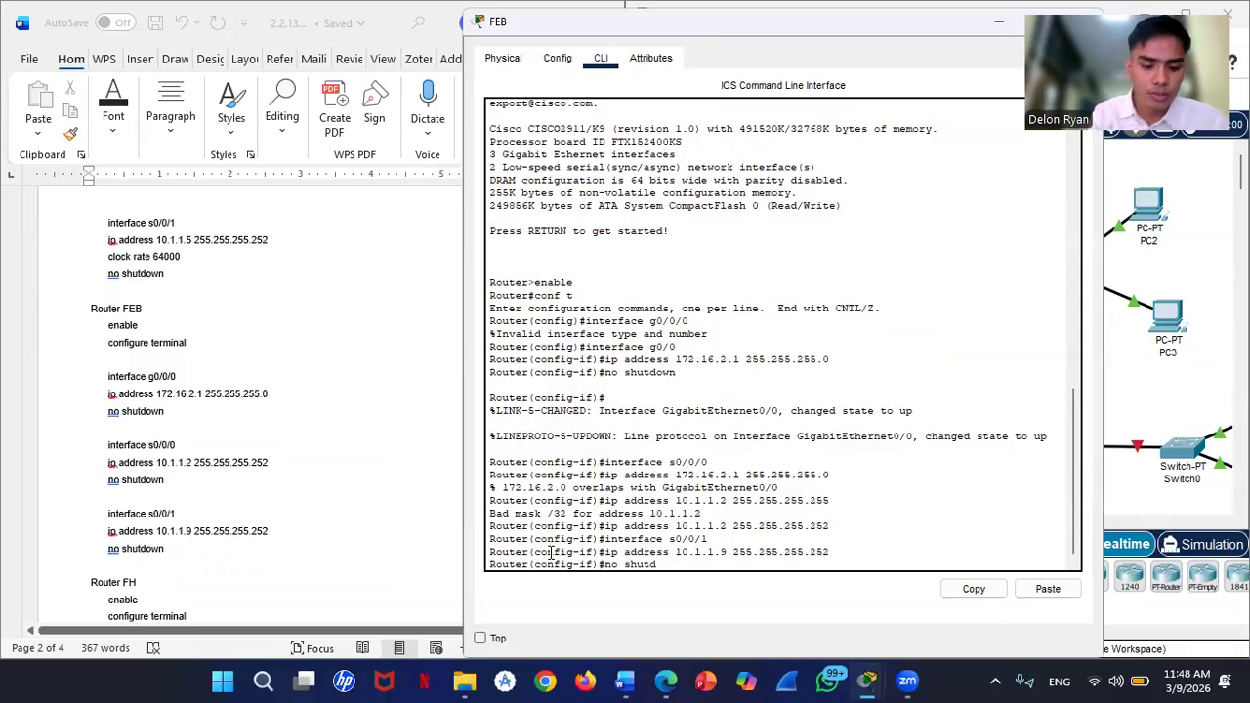
key(Return)
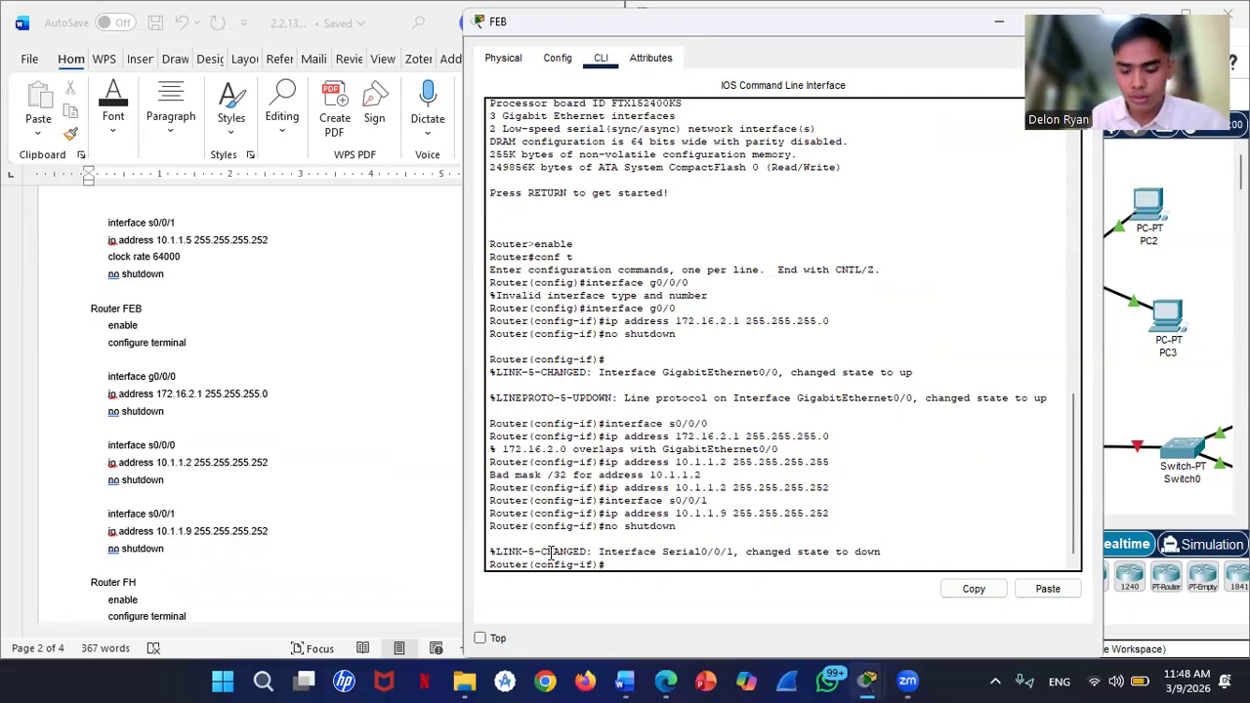
Step: Return to router FEB's s0/0/0 interface and enable it with no shutdown
key(Up)
key(Up)
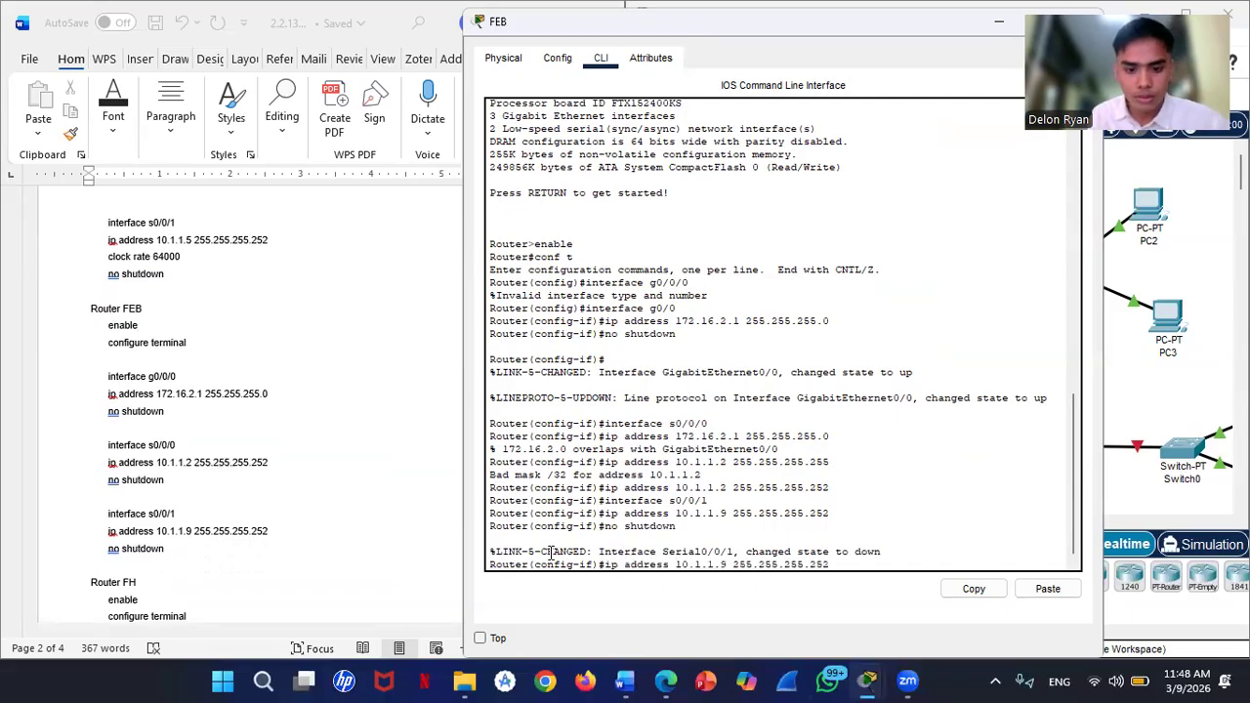
key(Up)
key(Up)
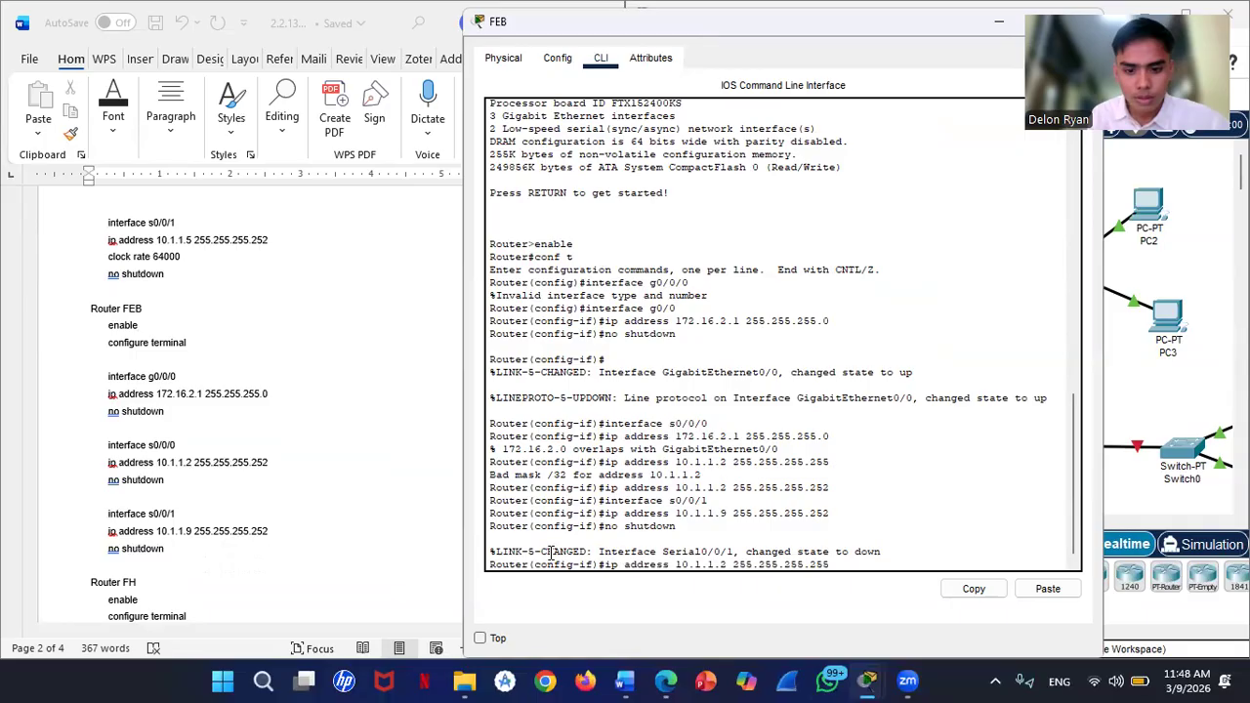
key(Up)
key(Up)
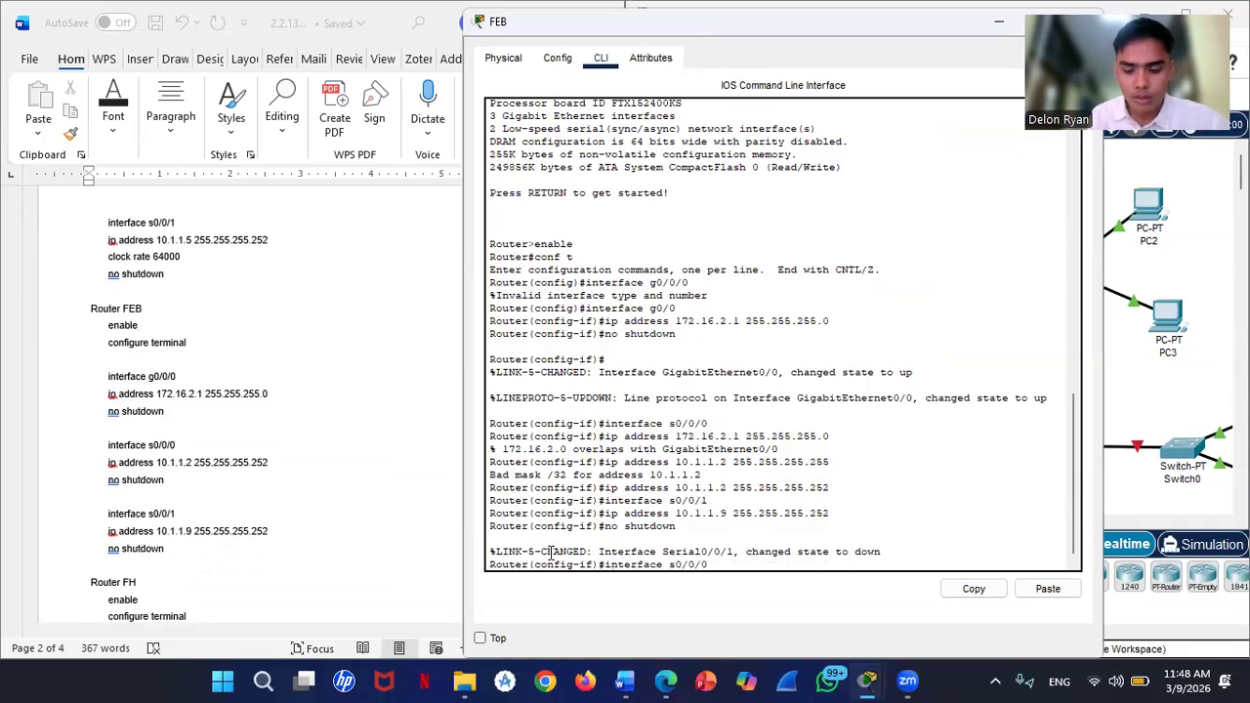
key(Return)
text(no shutdown)
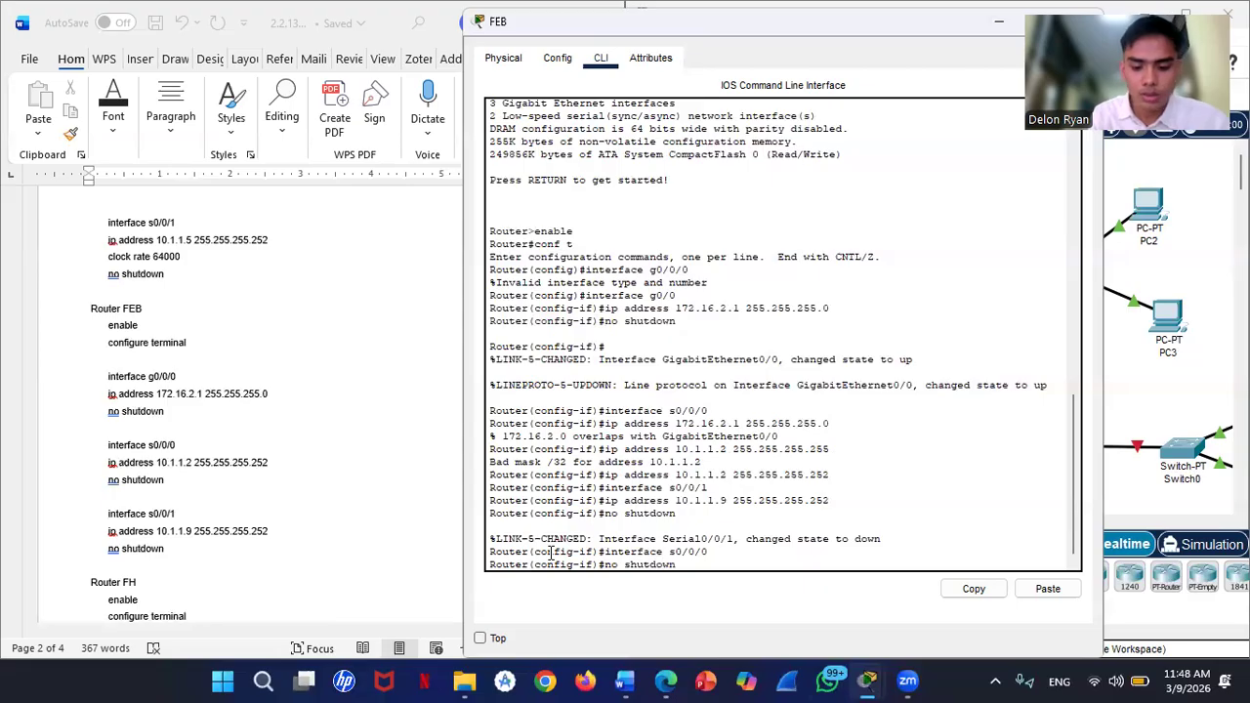
key(Return)
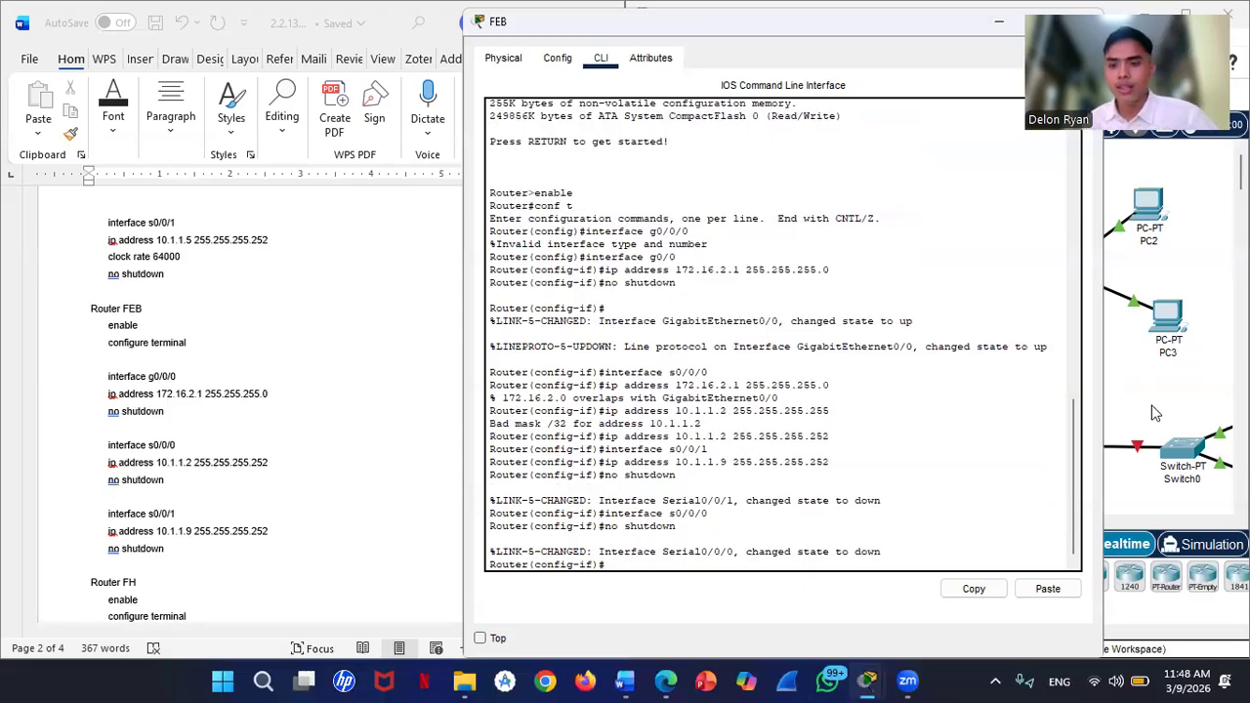
Step: Open router FT's command line from the topology and enter global configuration mode with enable and conf t
click(1153, 411)
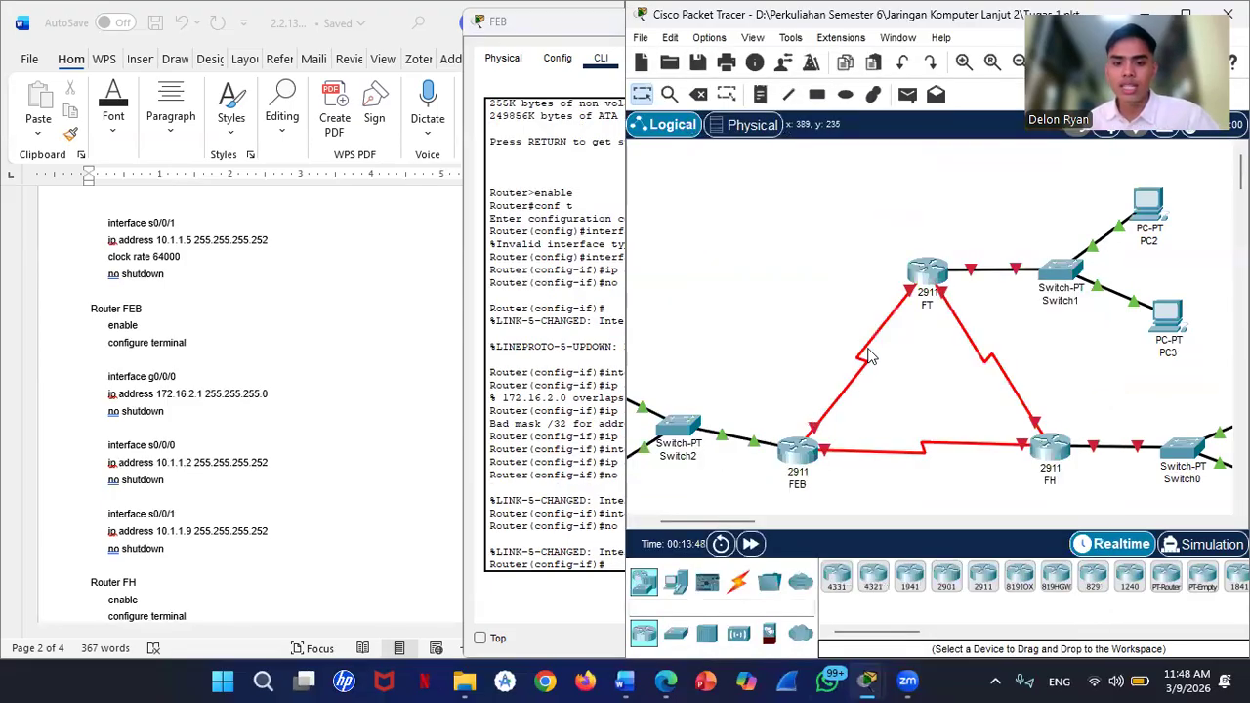
mouse_move(872, 354)
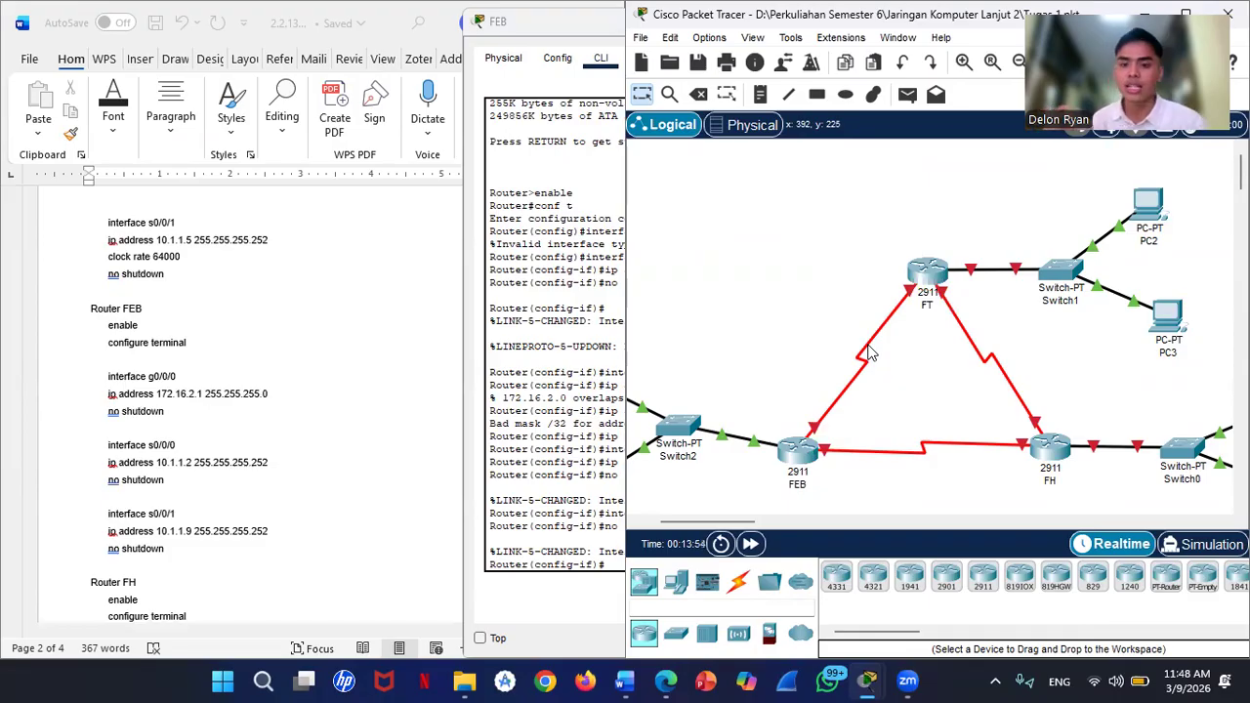
click(926, 278)
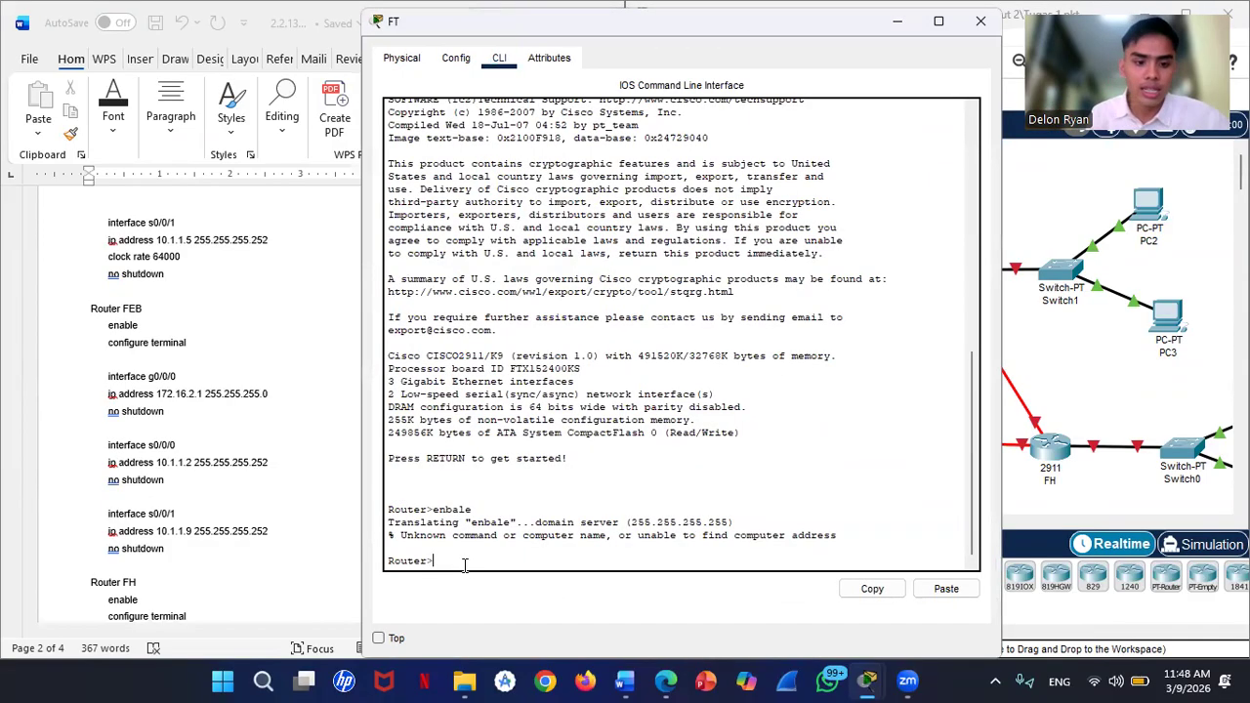
text(enable)
key(Return)
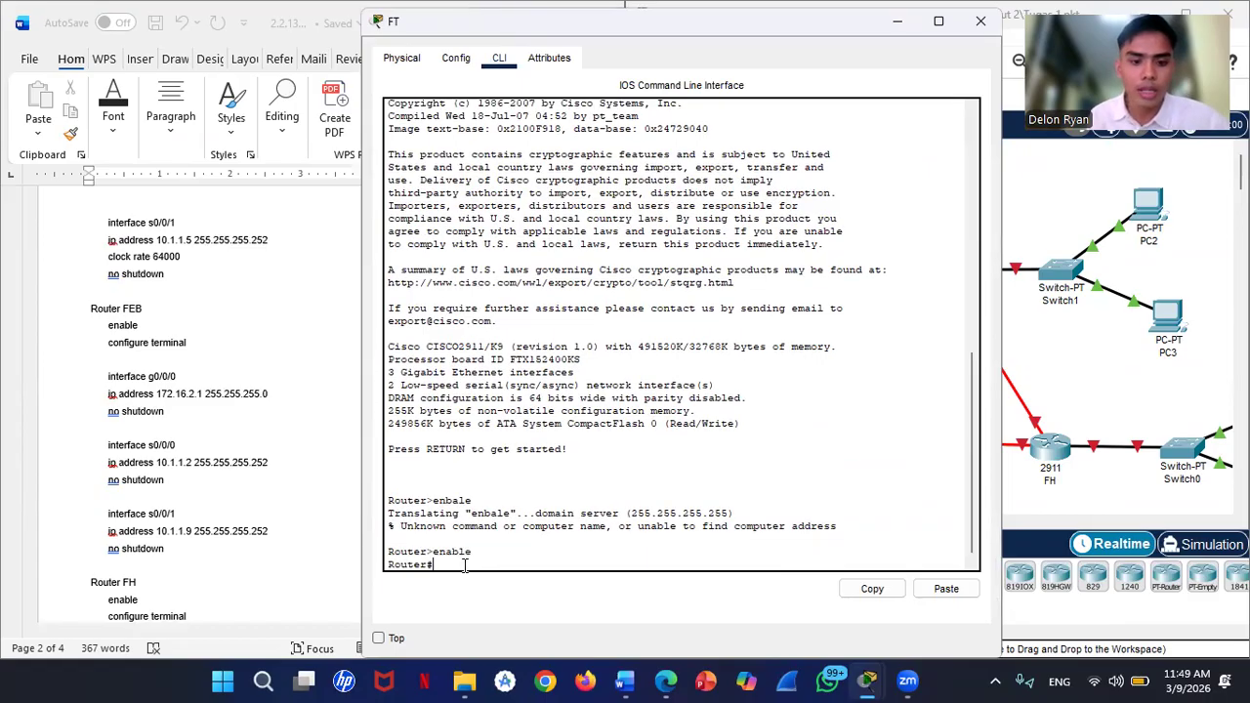
text(conf t)
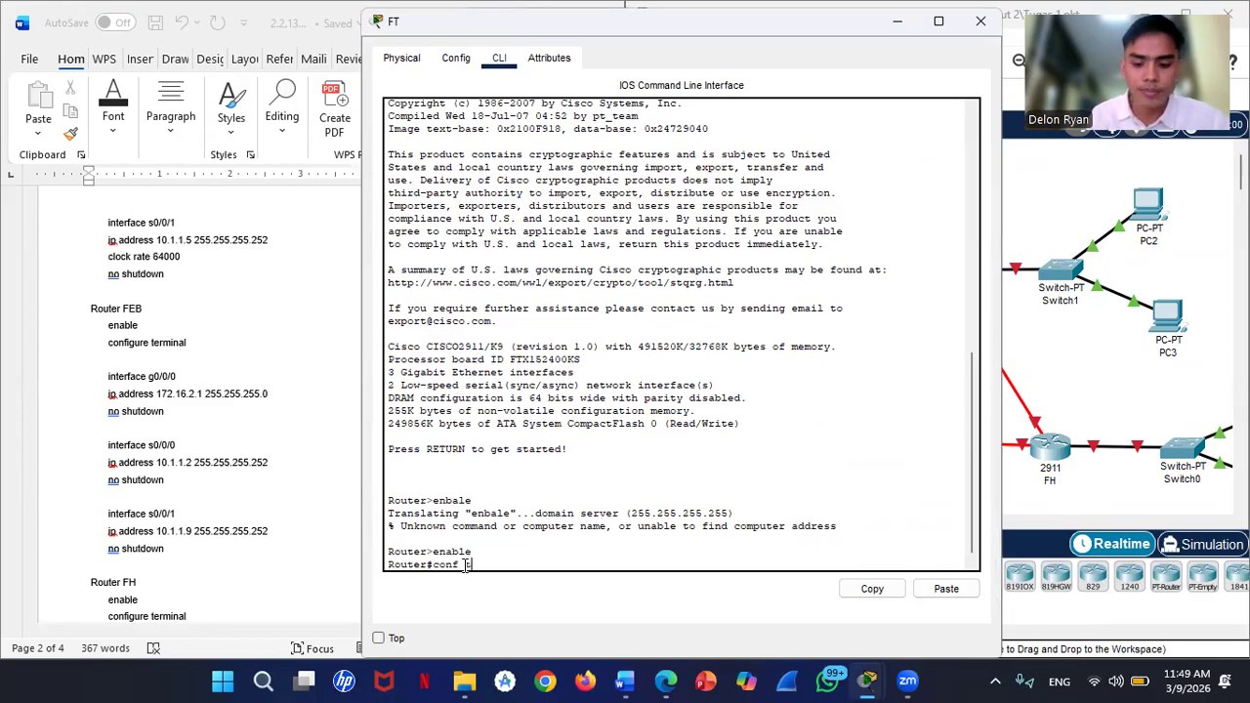
key(Return)
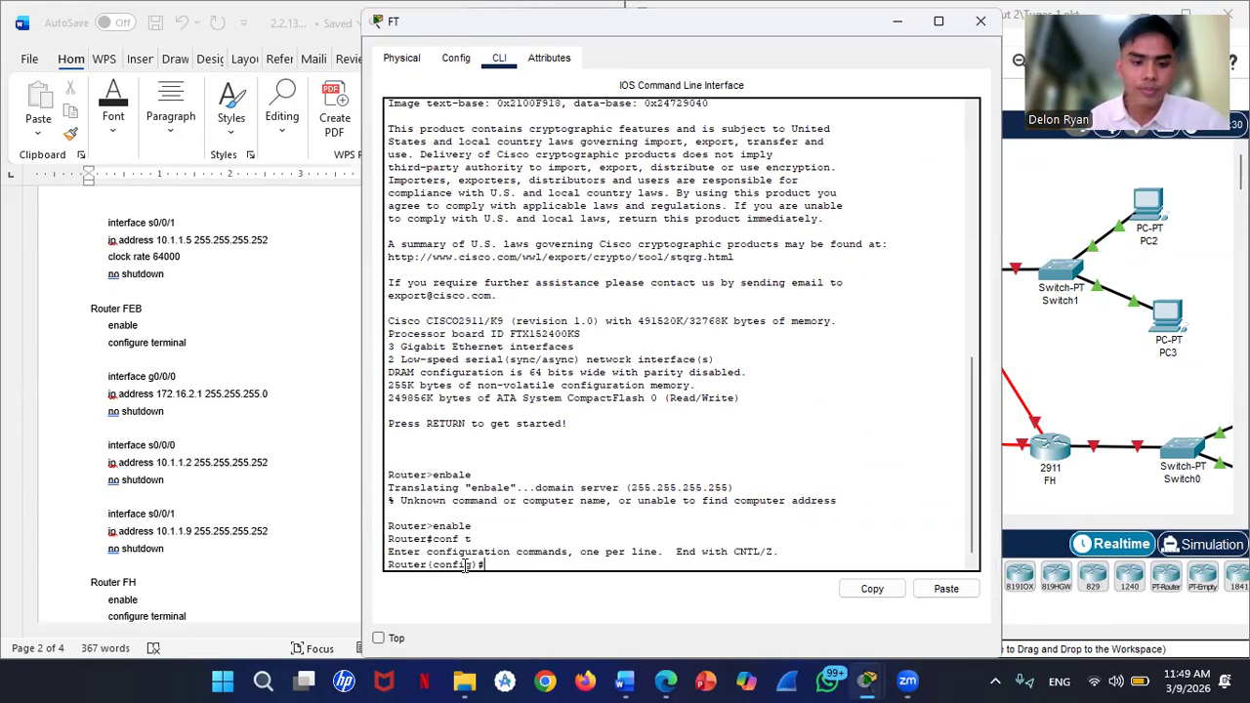
Step: Move the FT window beside the lab document and bring the document's Router FT IP address instructions into view
click(242, 273)
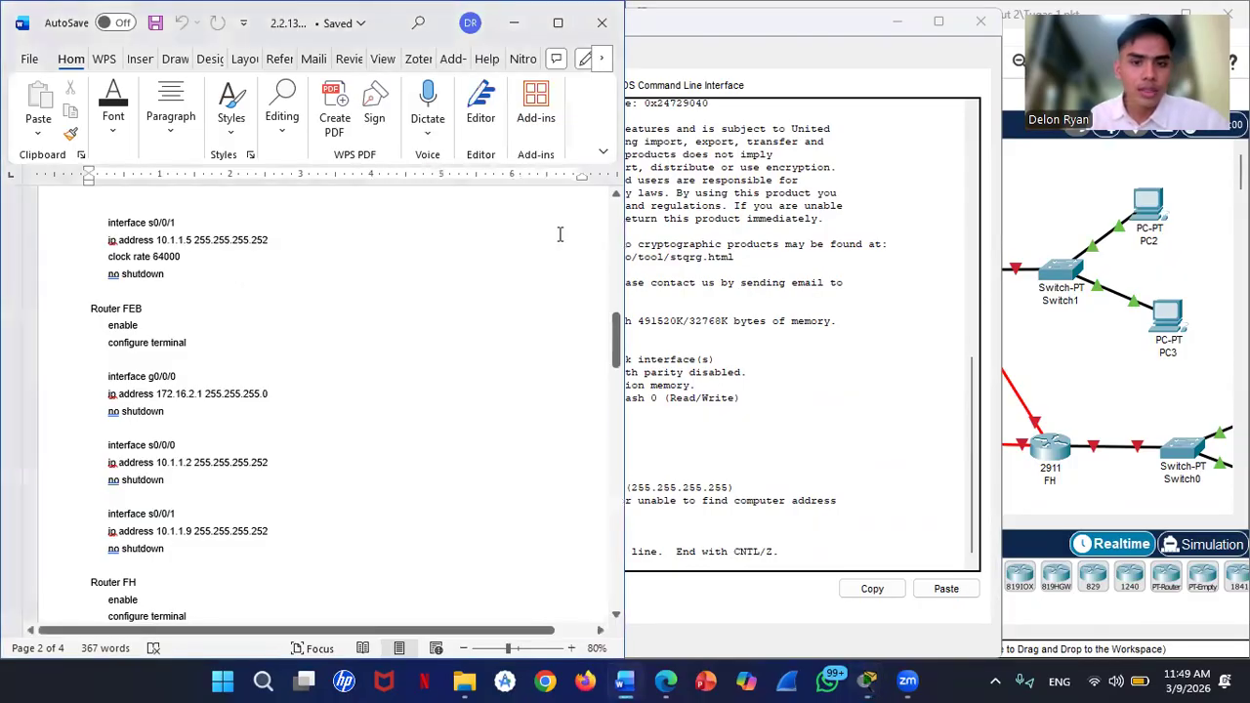
click(746, 28)
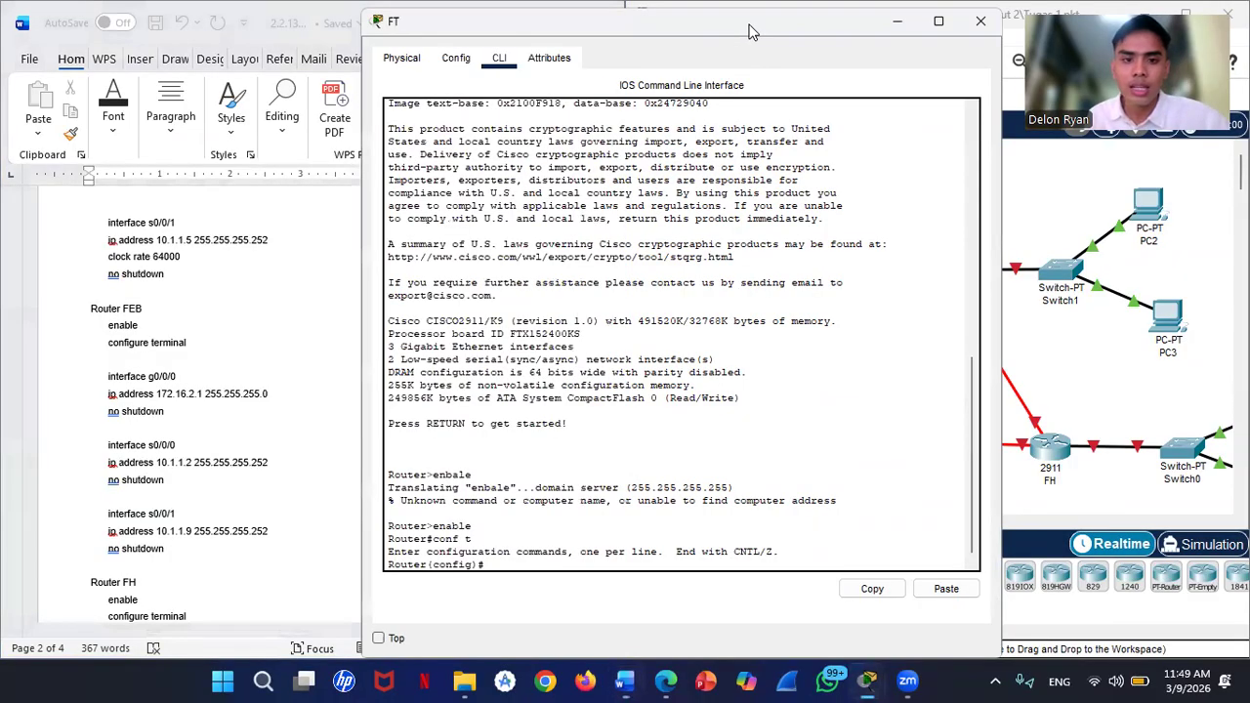
drag(752, 31, 975, 29)
scroll(464, 278, up, 5)
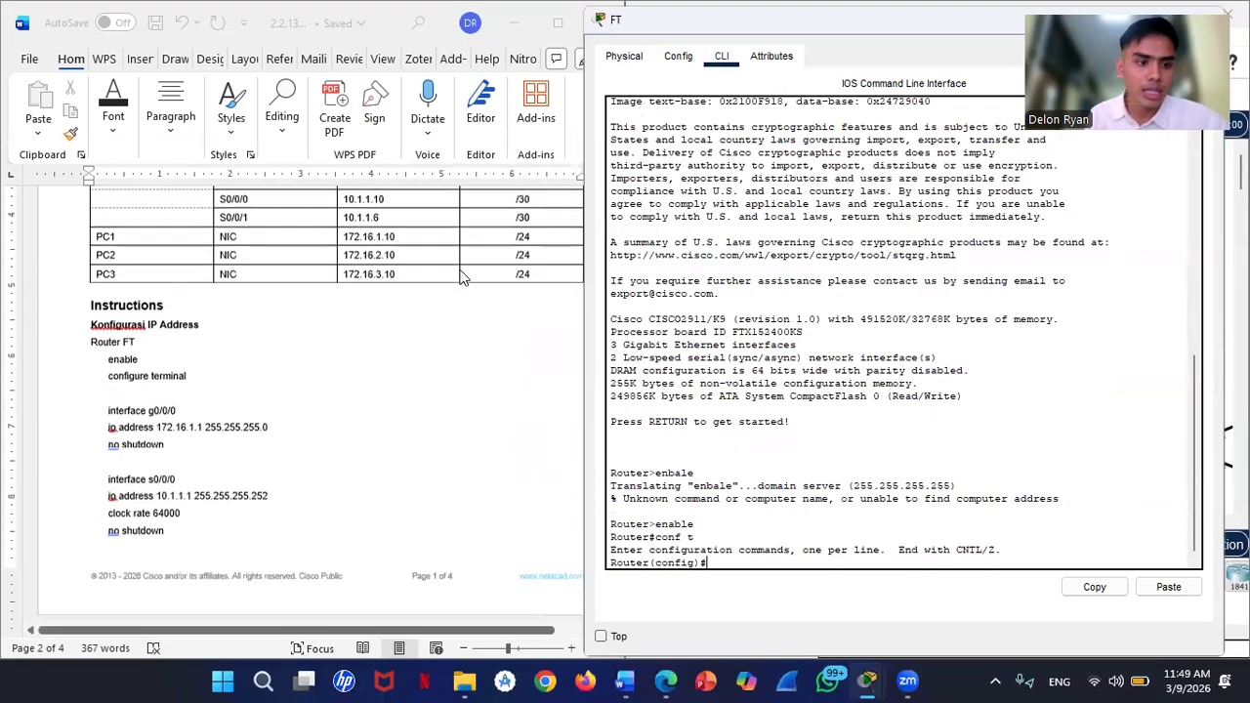
scroll(464, 278, up, 1)
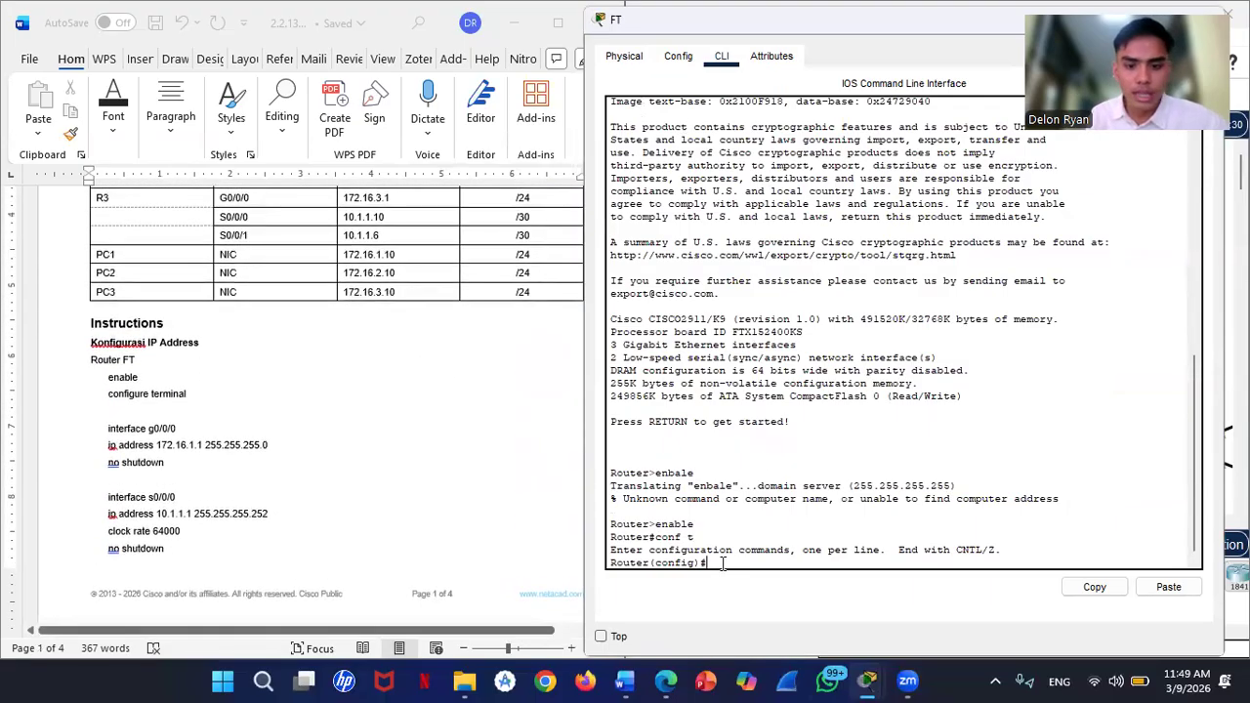
Step: Assign IP address 172.16.1.1 with mask 255.255.255.0 to router FT's g0/0 interface
text(terface )
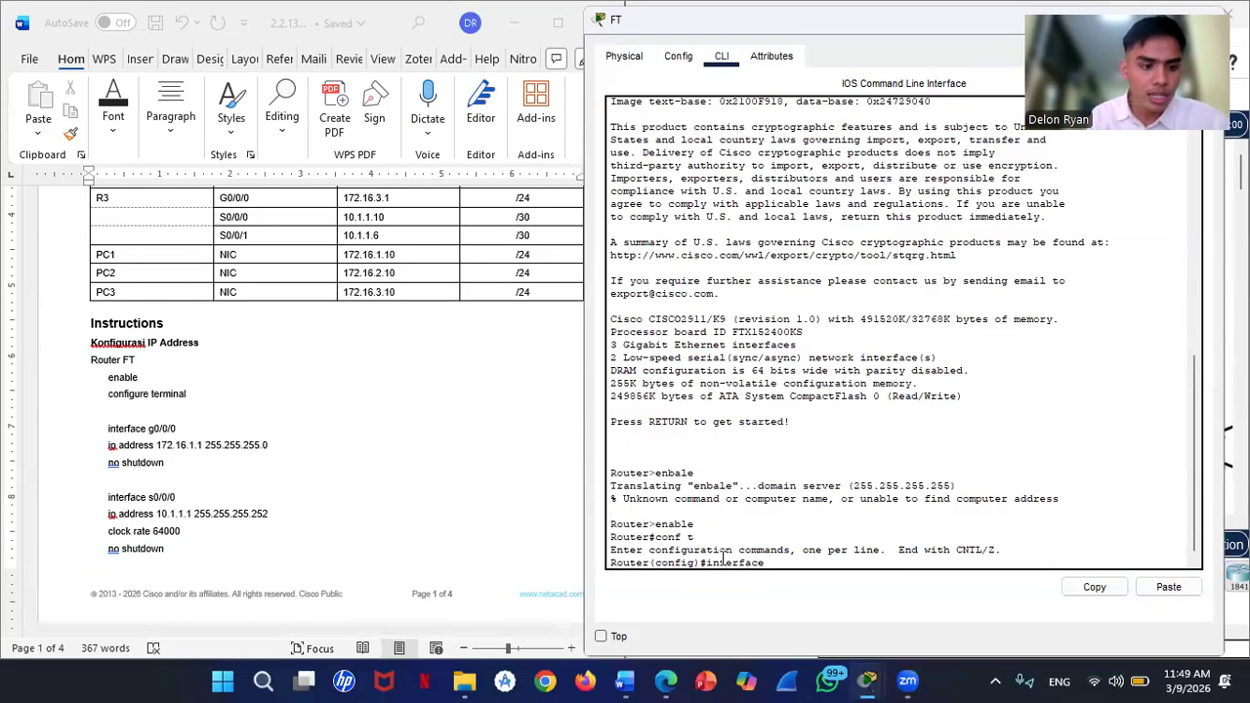
text(g0/0)
key(Return)
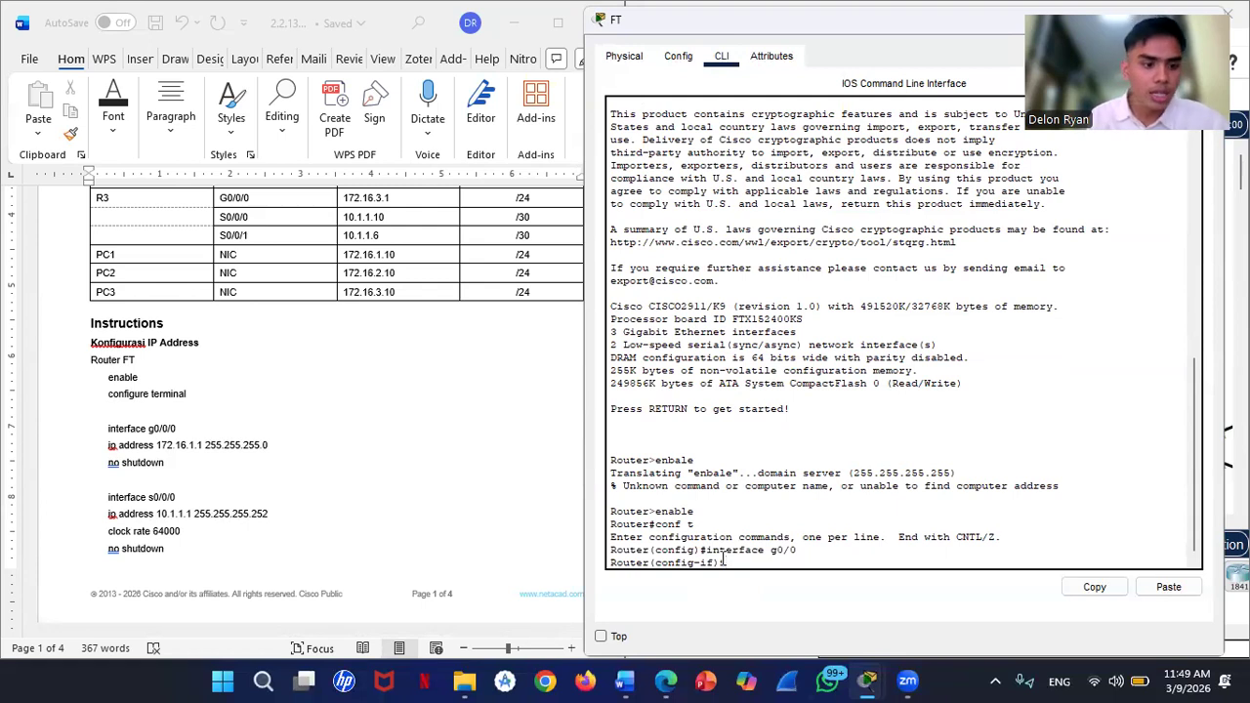
text(ip adress)
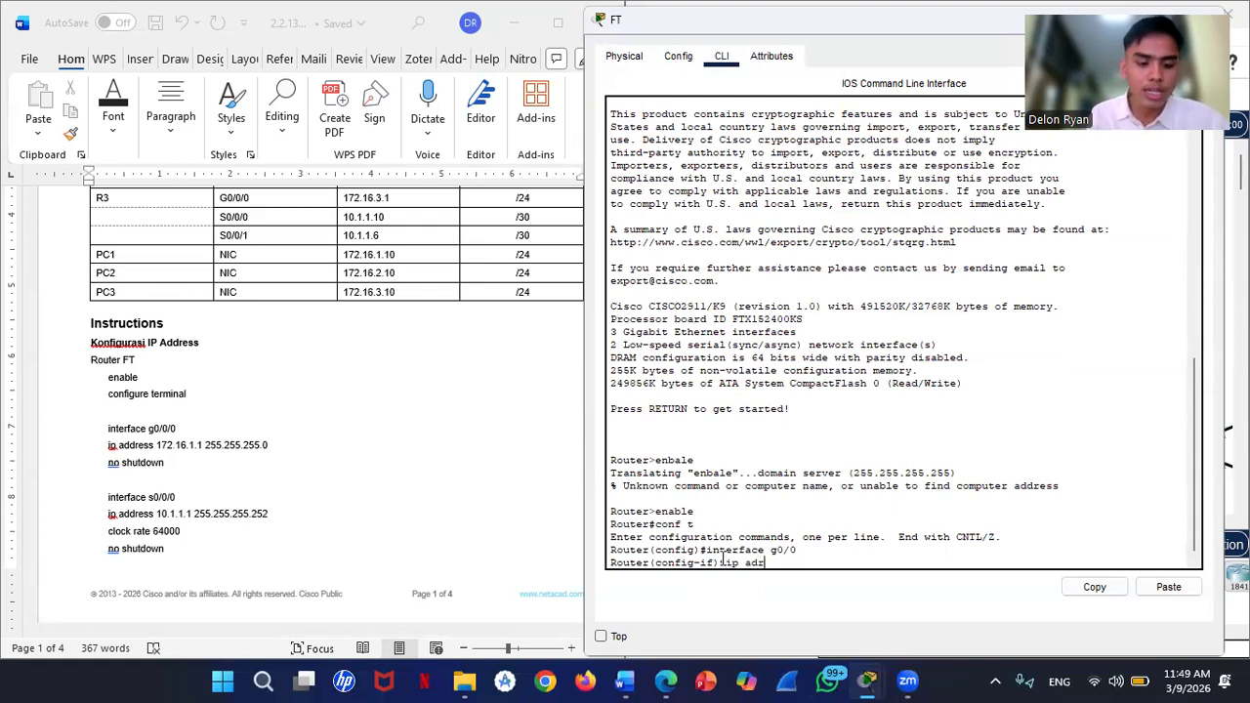
key(BackSpace)
key(BackSpace)
key(BackSpace)
key(BackSpace)
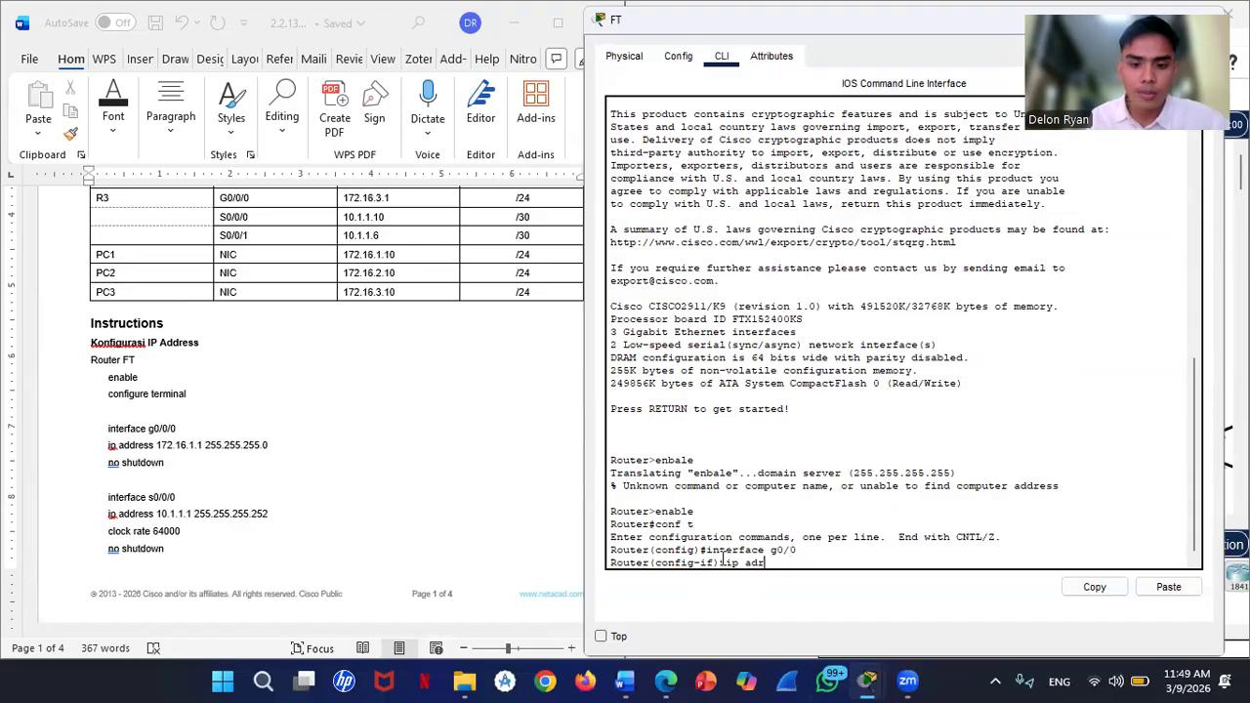
text(dress 172.16.1.1)
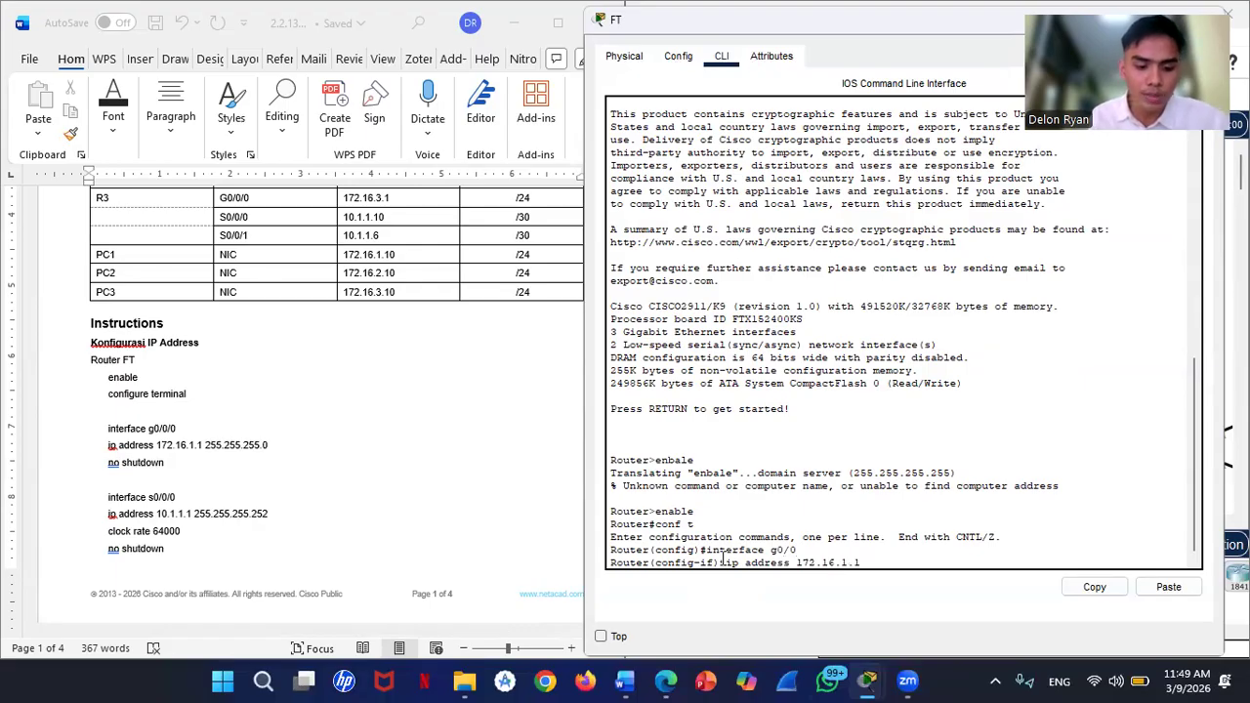
text( 255.255)
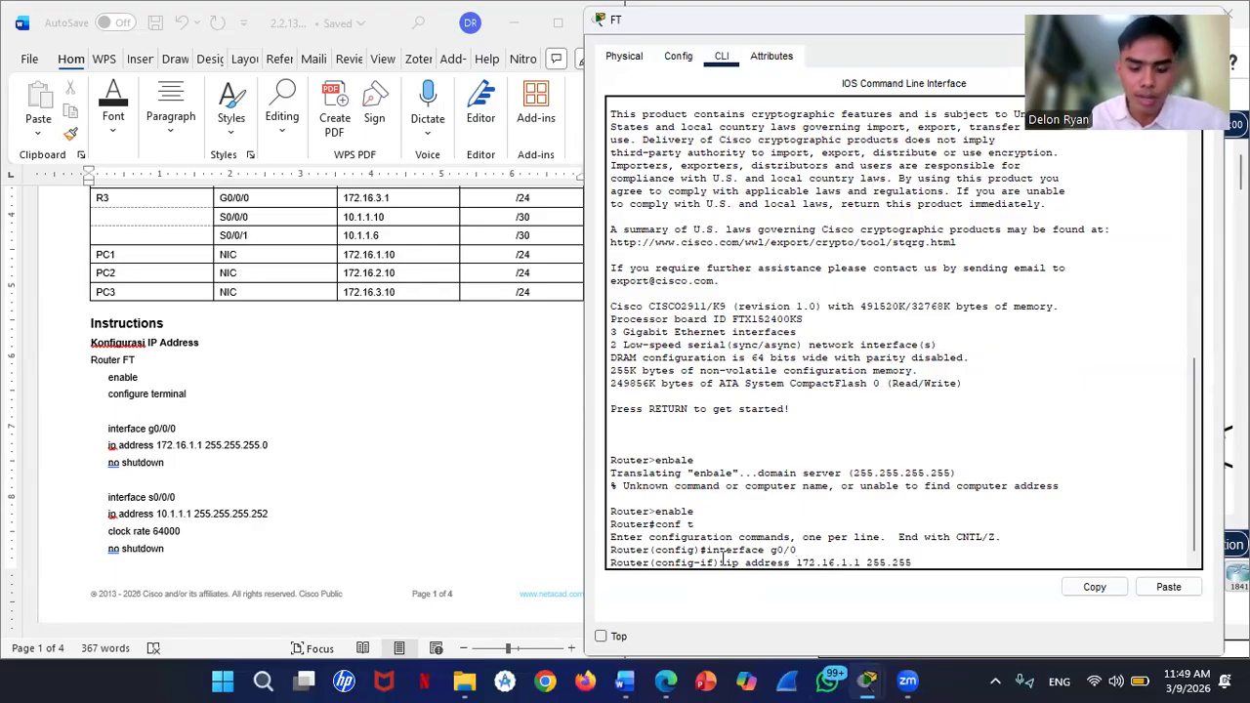
text(.255.0)
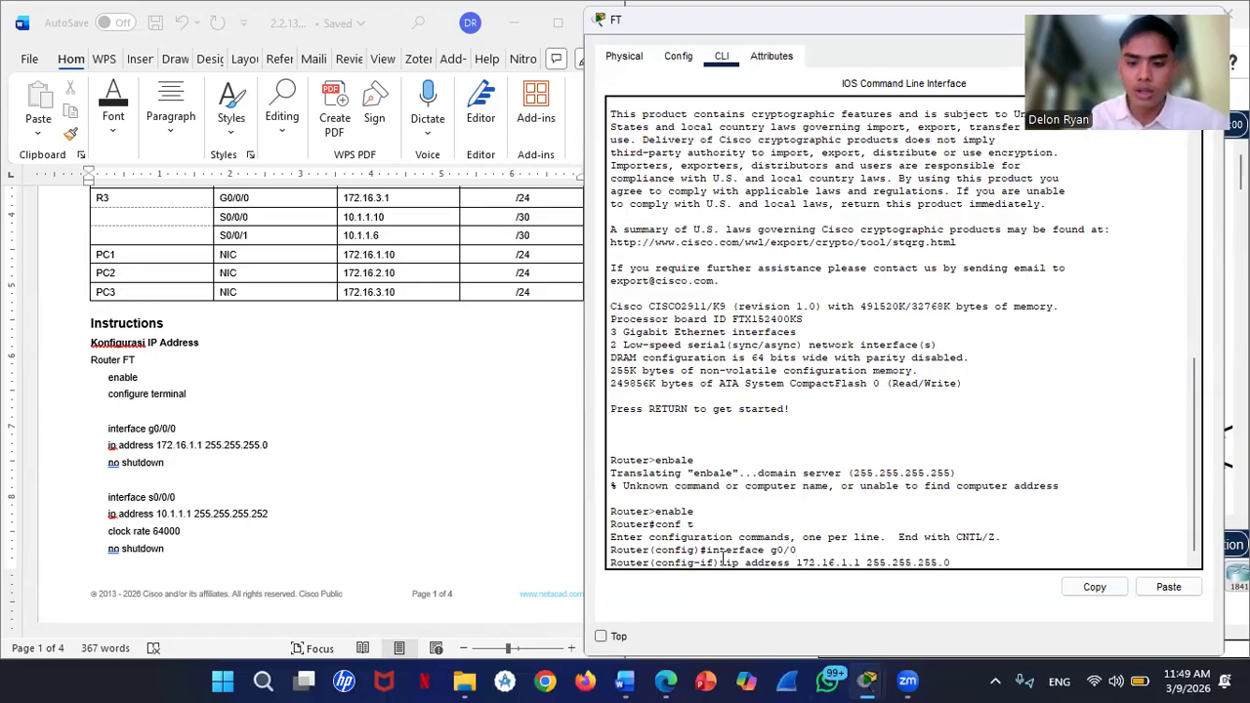
key(Return)
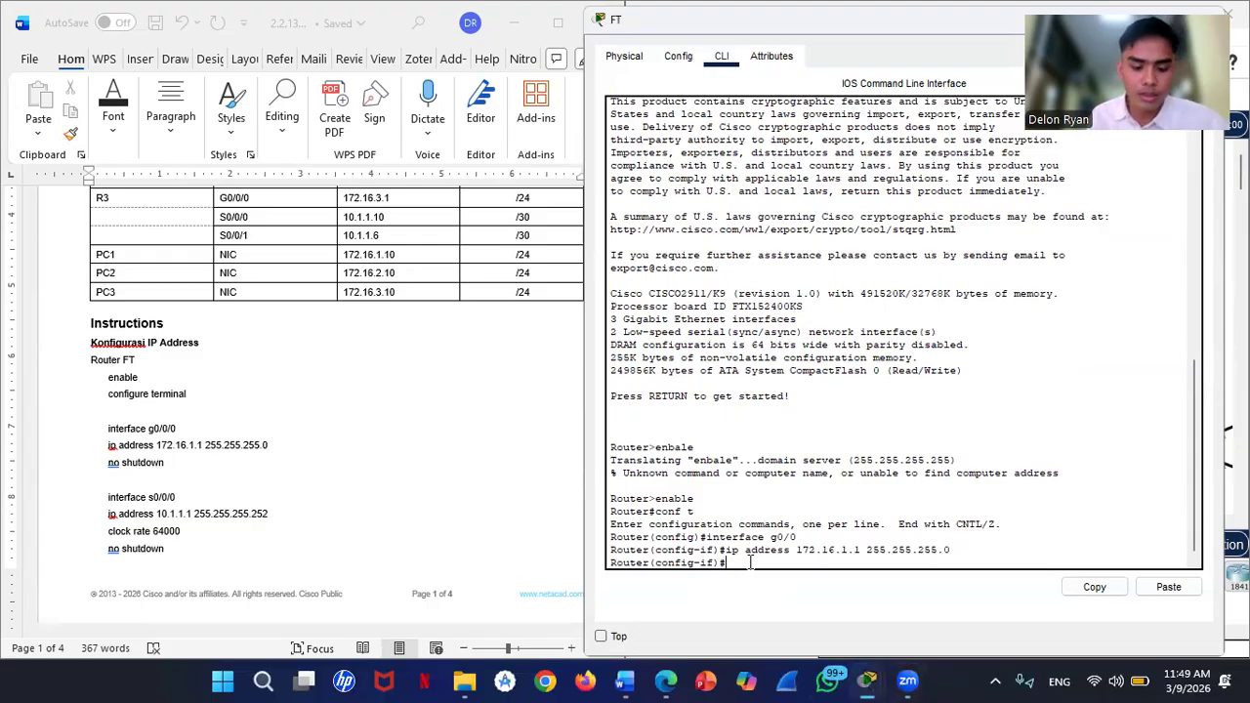
Step: Enable router FT's g0/0 interface with no shutdown
text(no shut)
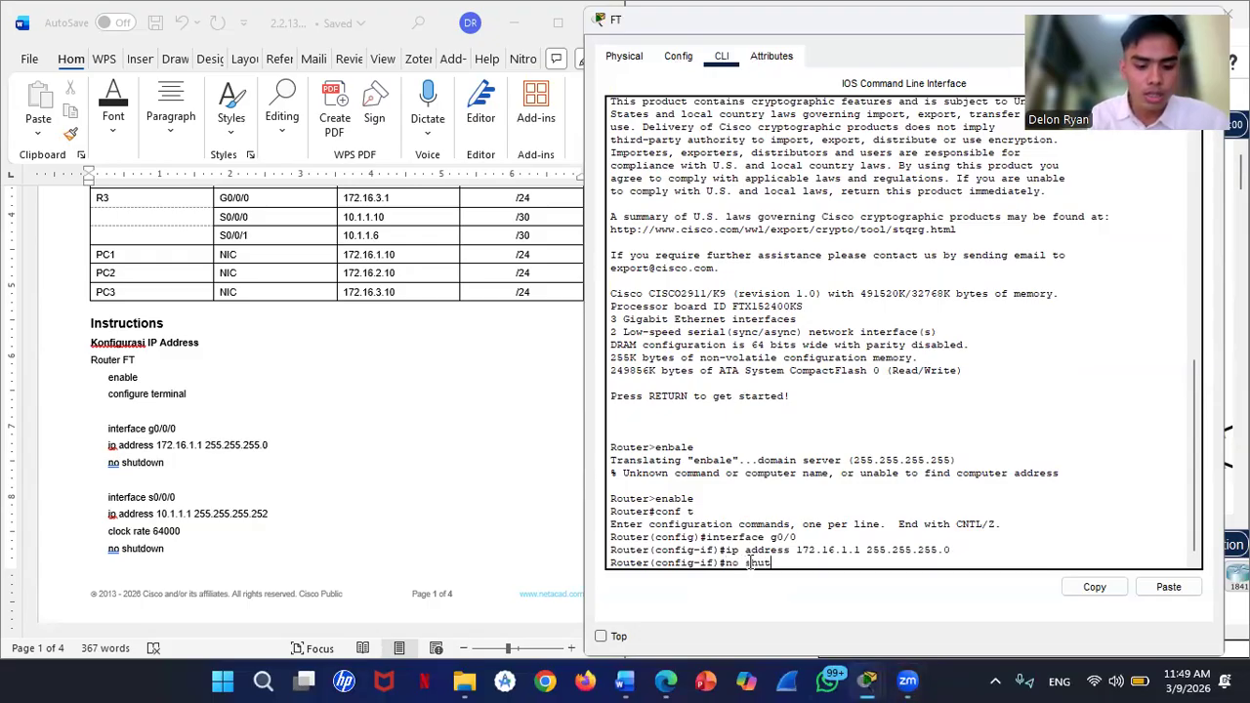
text(down)
key(Return)
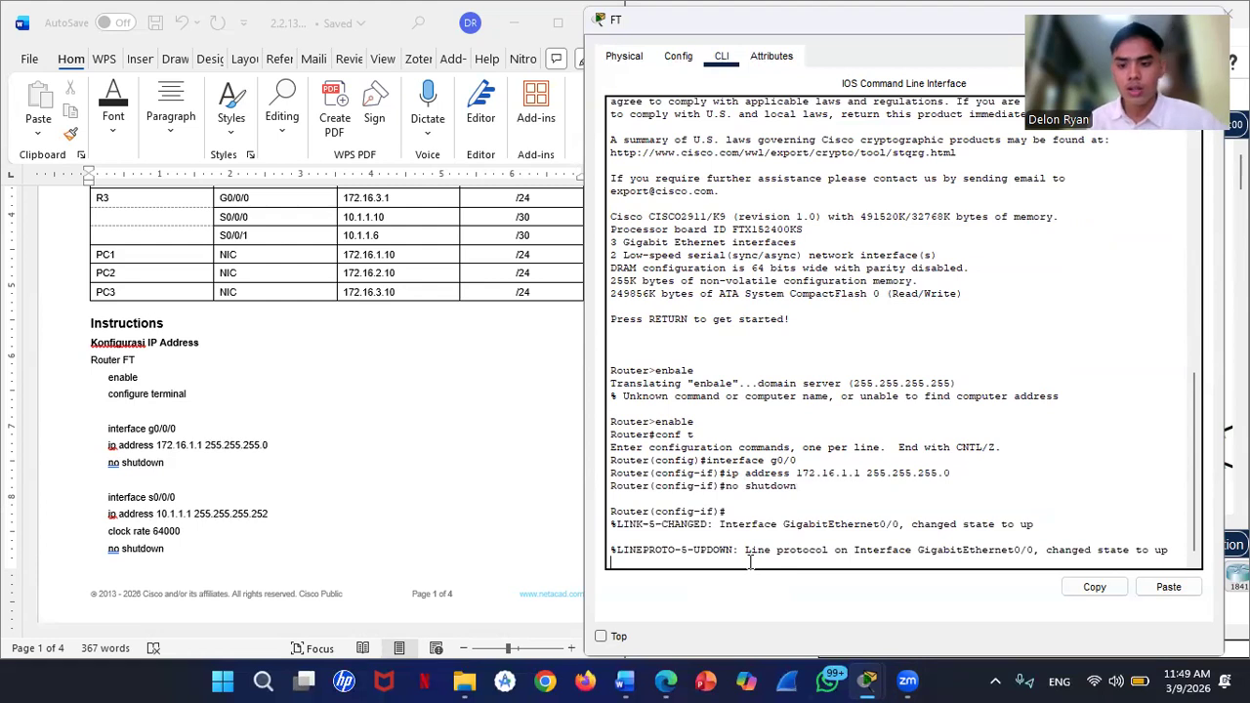
key(Return)
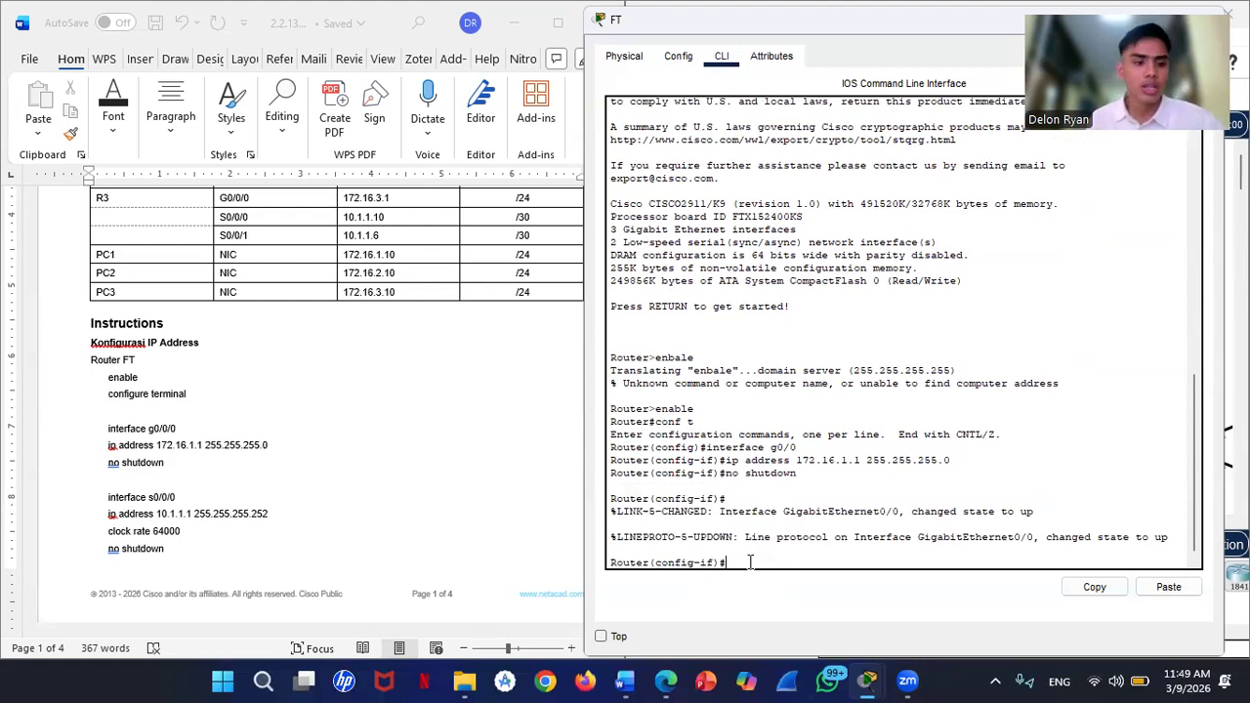
Step: Assign IP address 10.1.1.1 with mask 255.255.255.252 to router FT's s0/0/0 interface
text(interface)
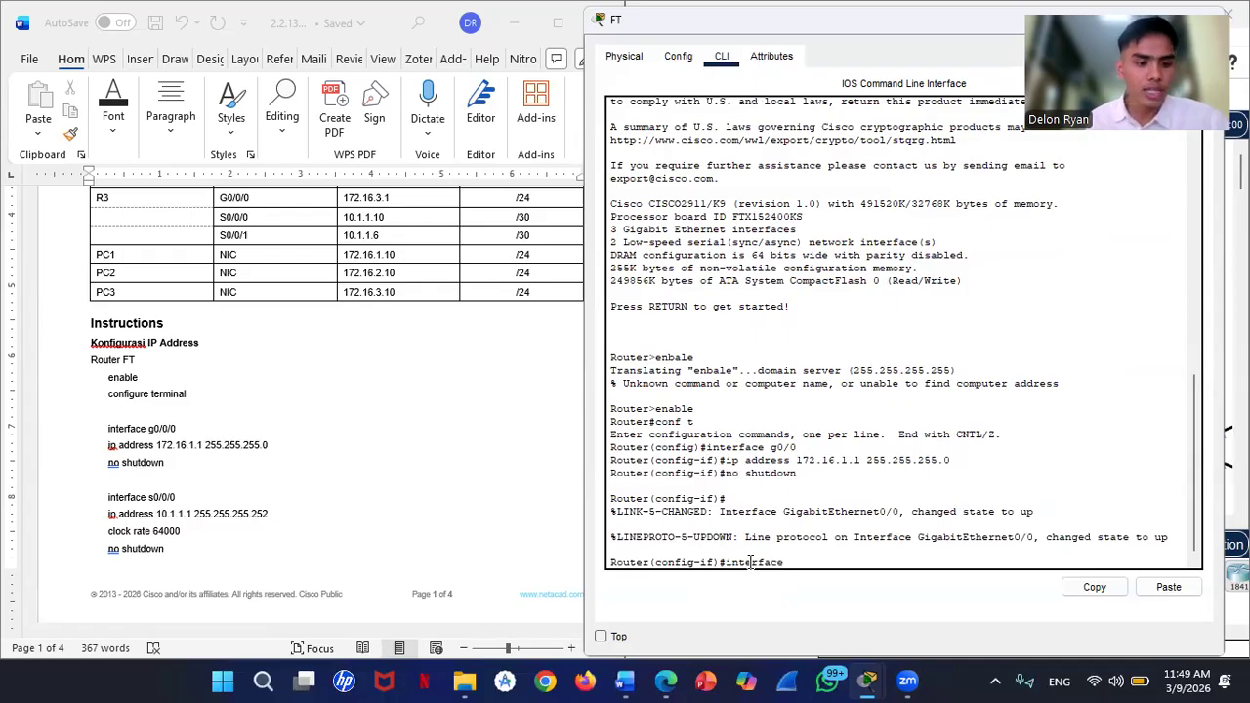
text( s)
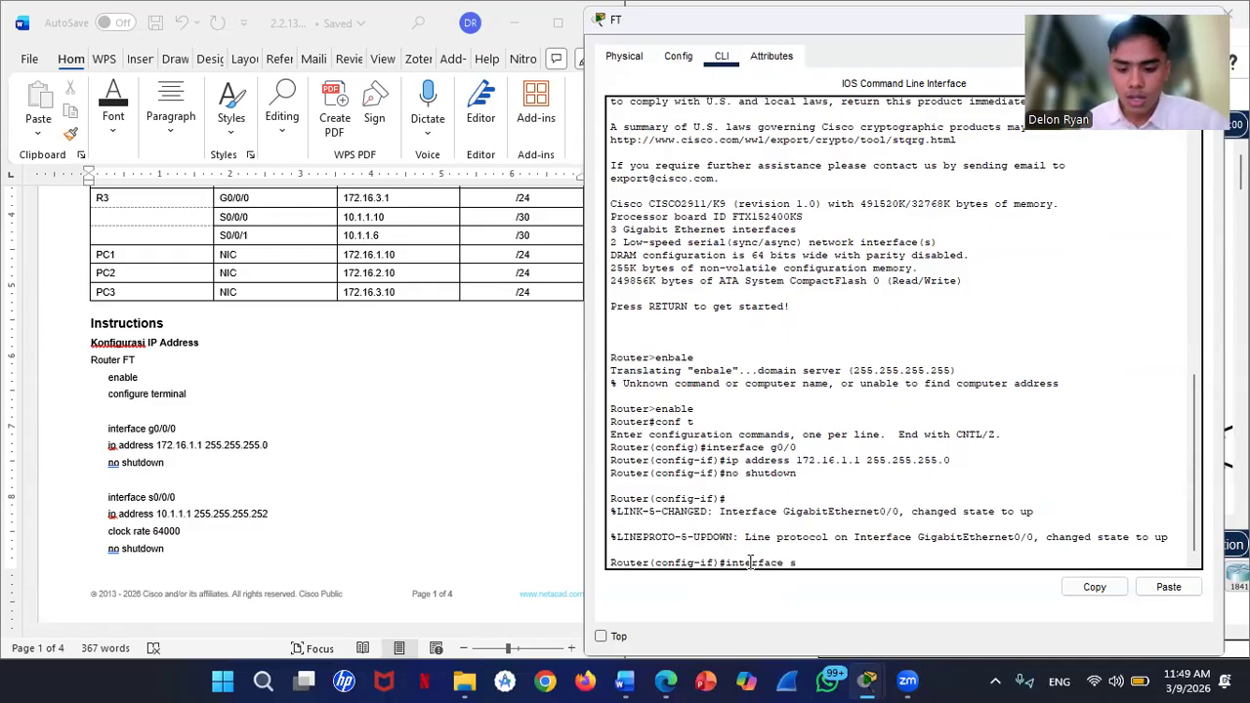
text(0/0/0)
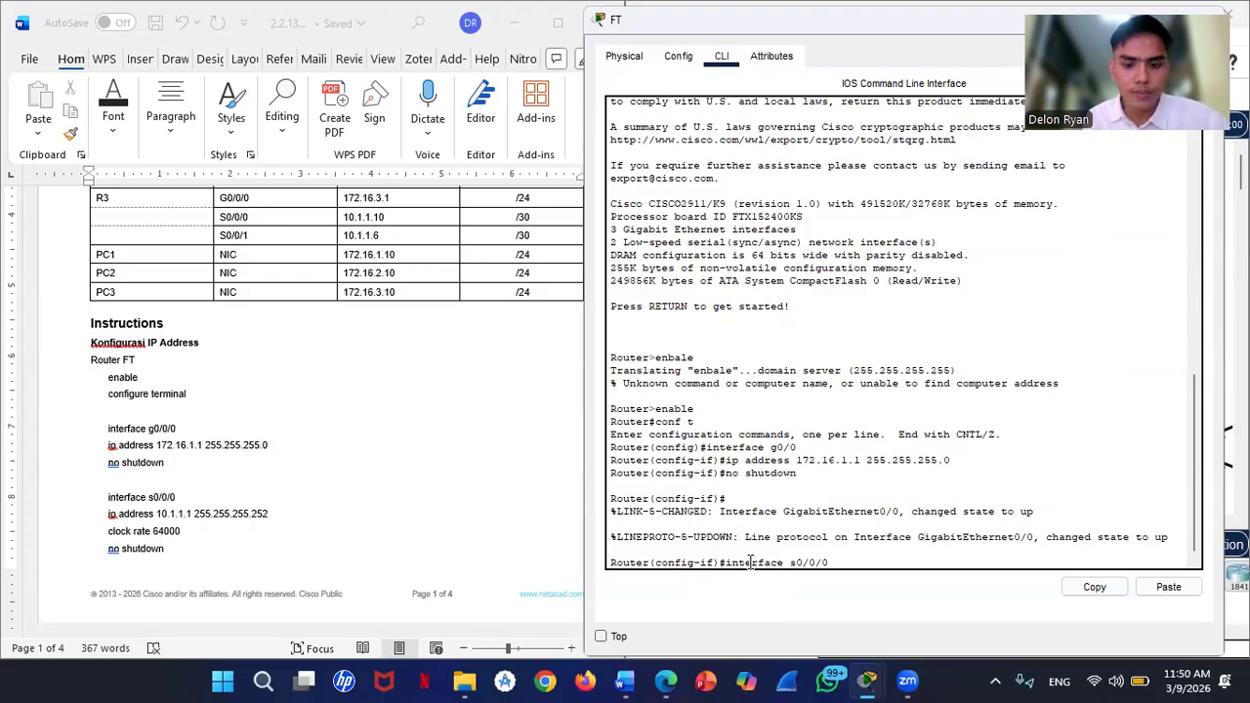
key(Return)
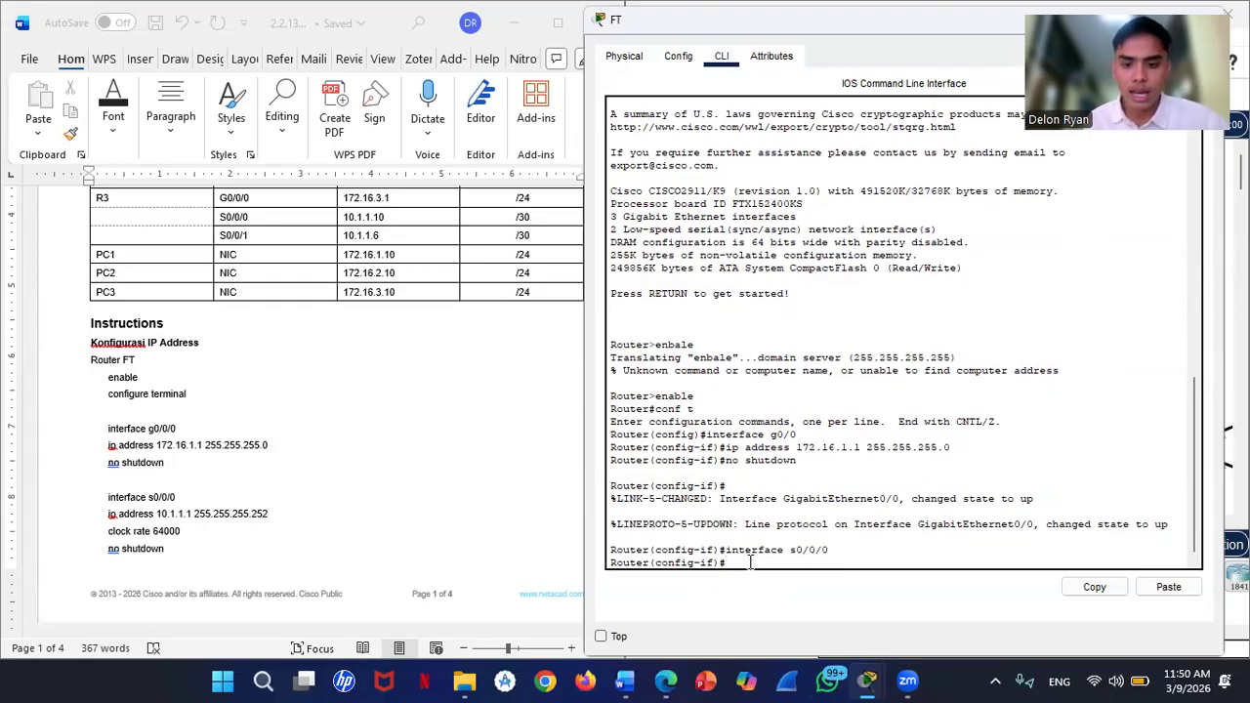
text(ip address 10)
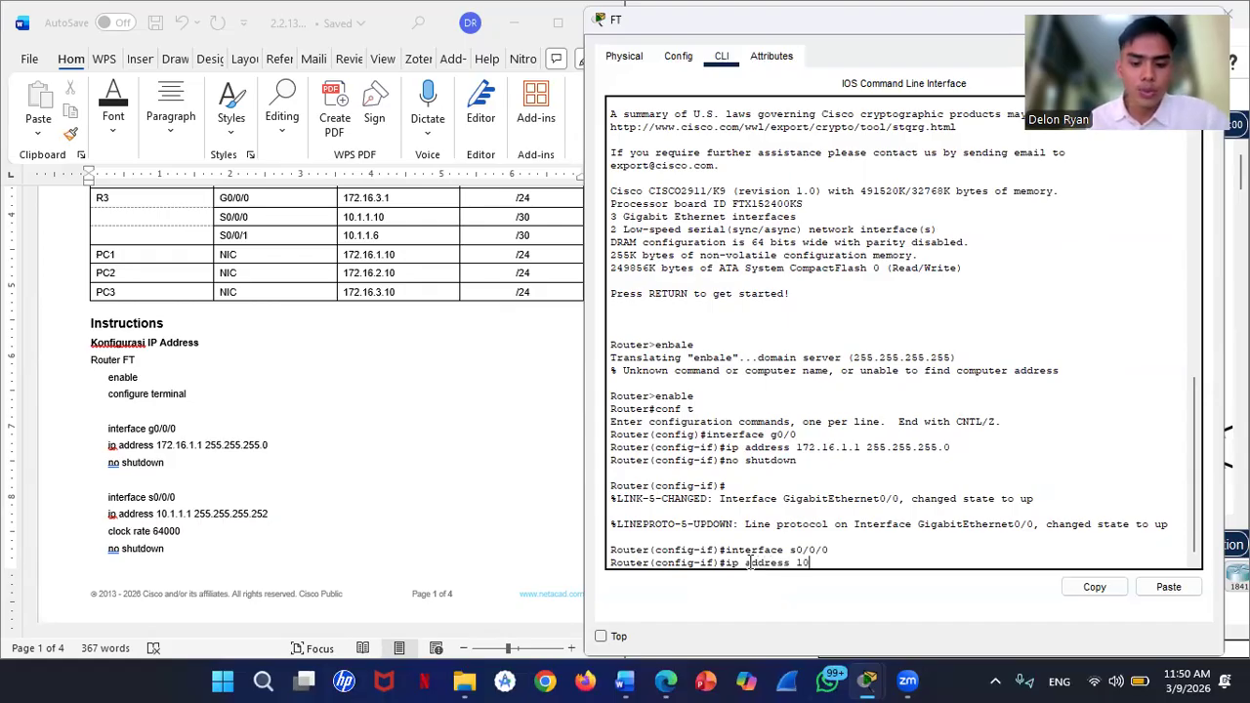
text(.1.1.1)
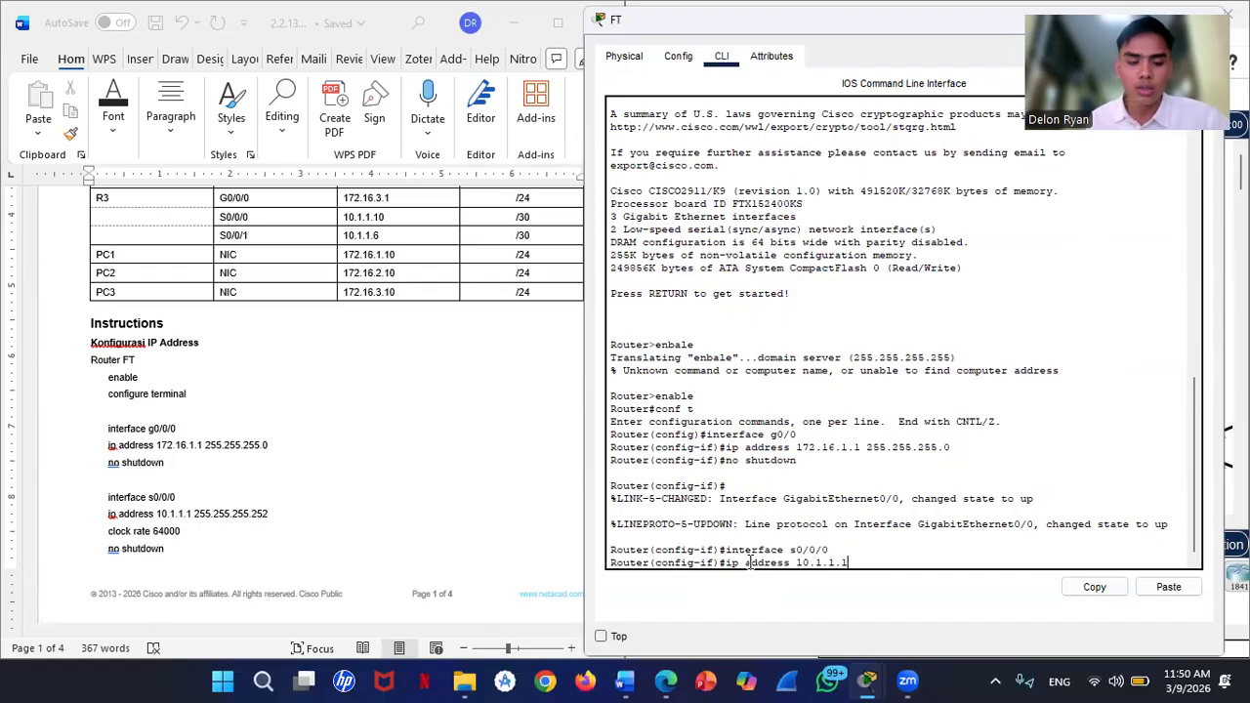
text( 255)
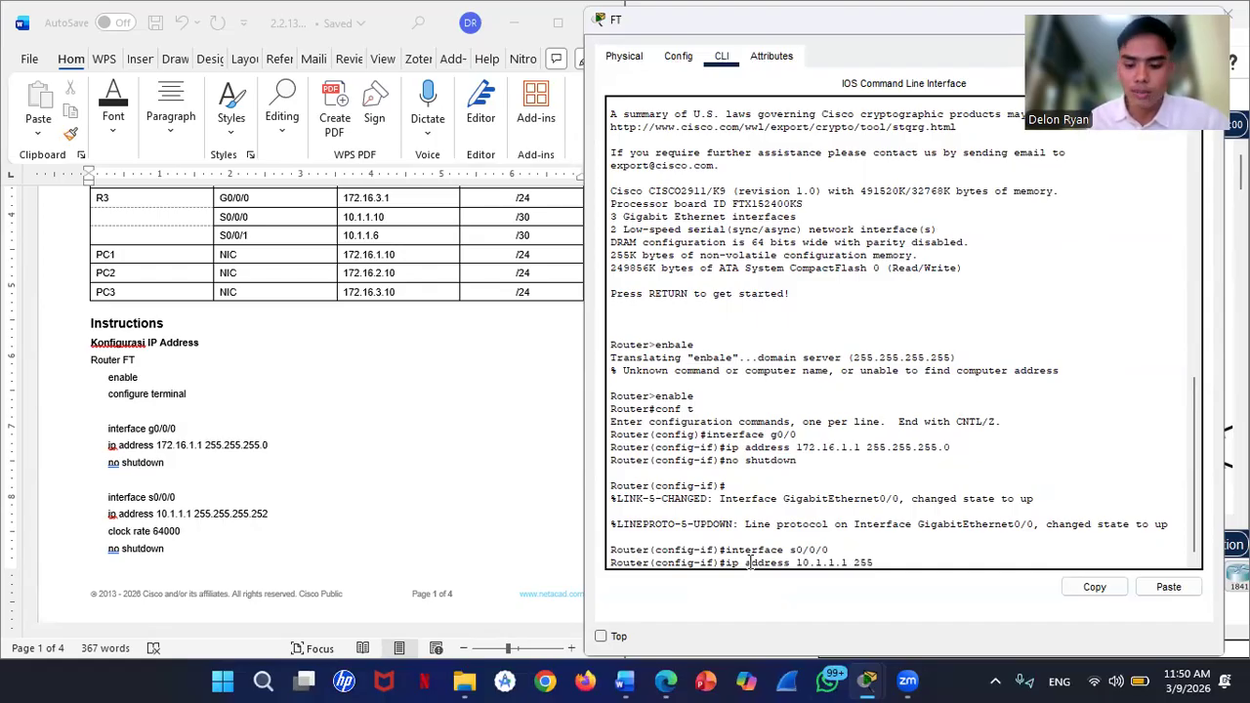
text(.255.255.255)
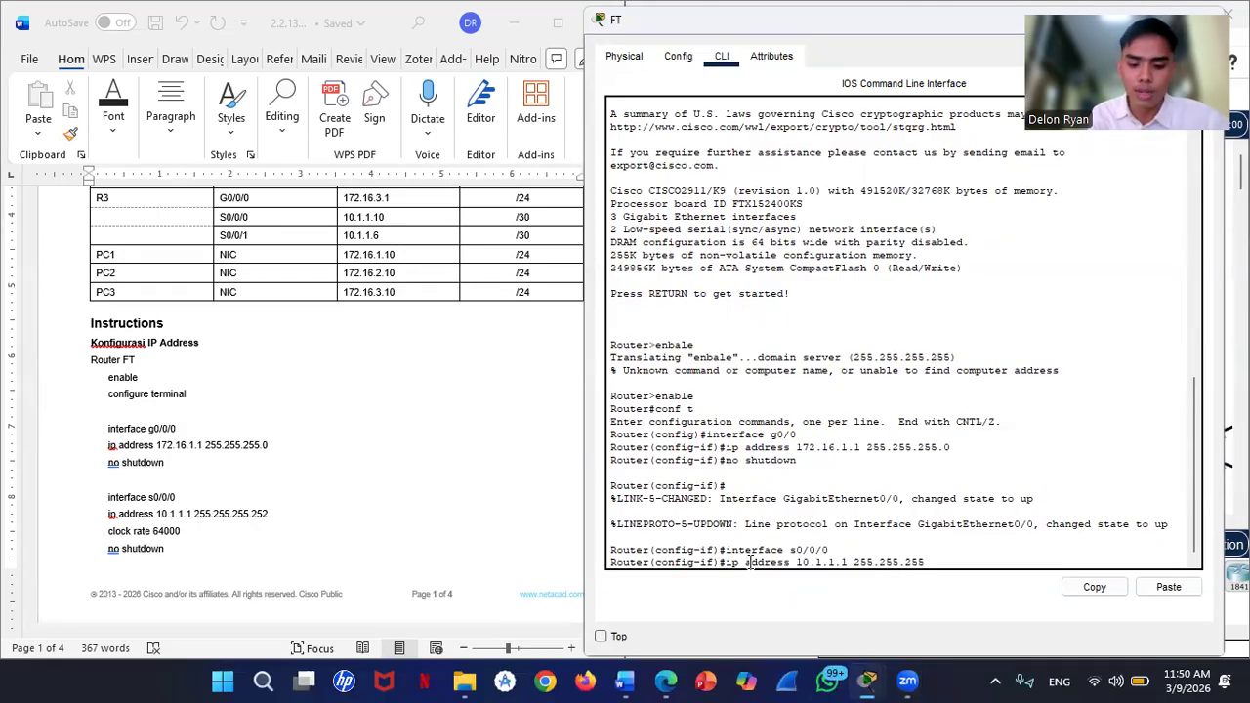
text(2)
key(Return)
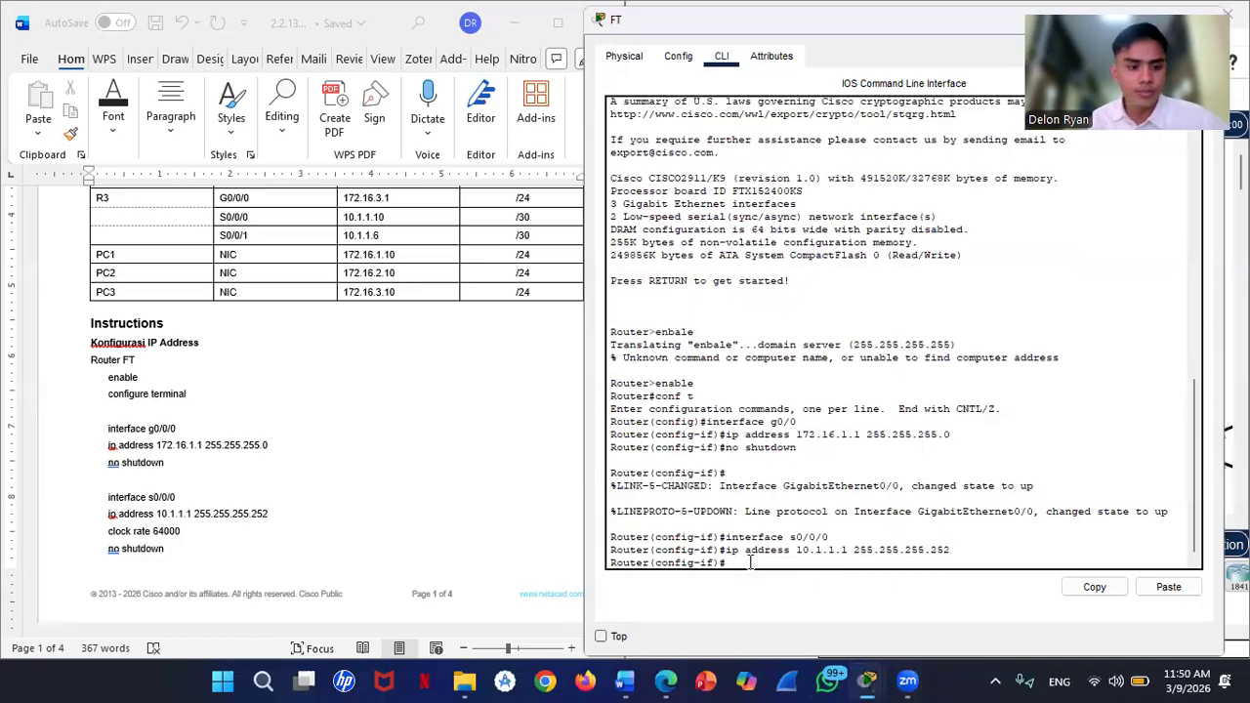
Step: Set the clock rate of router FT's s0/0/0 interface to 64000
text(clock rate)
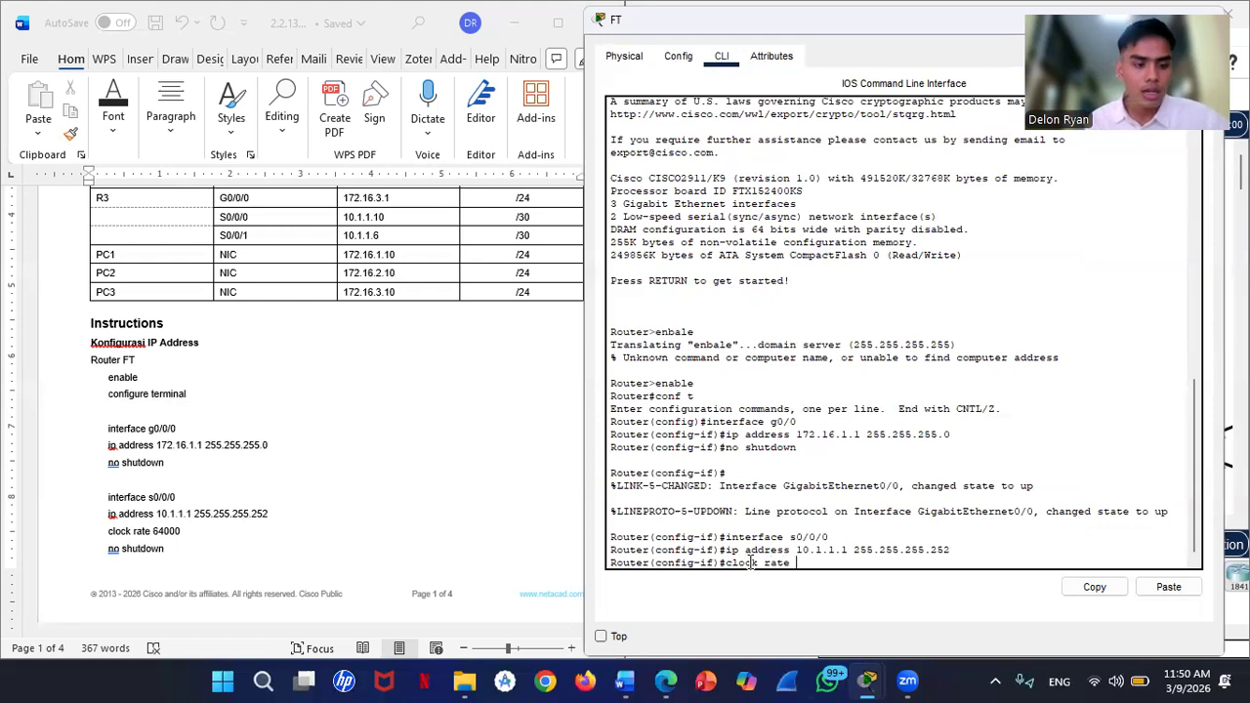
text( 6)
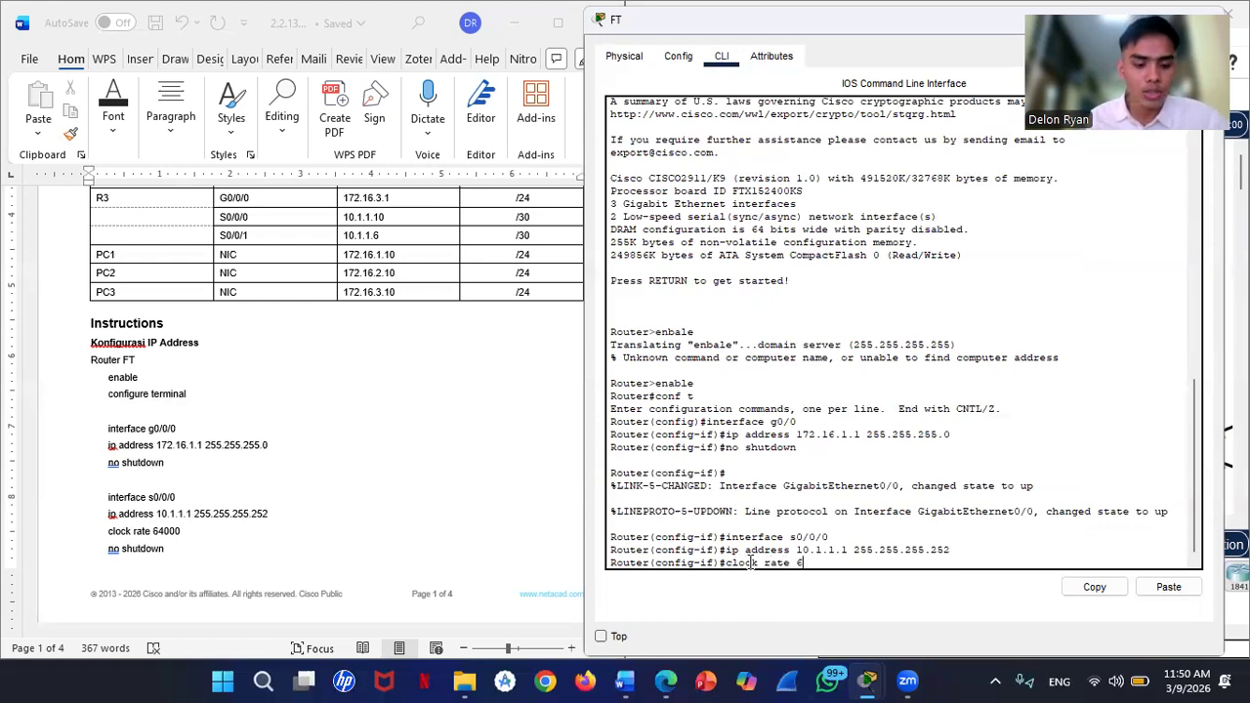
text(400)
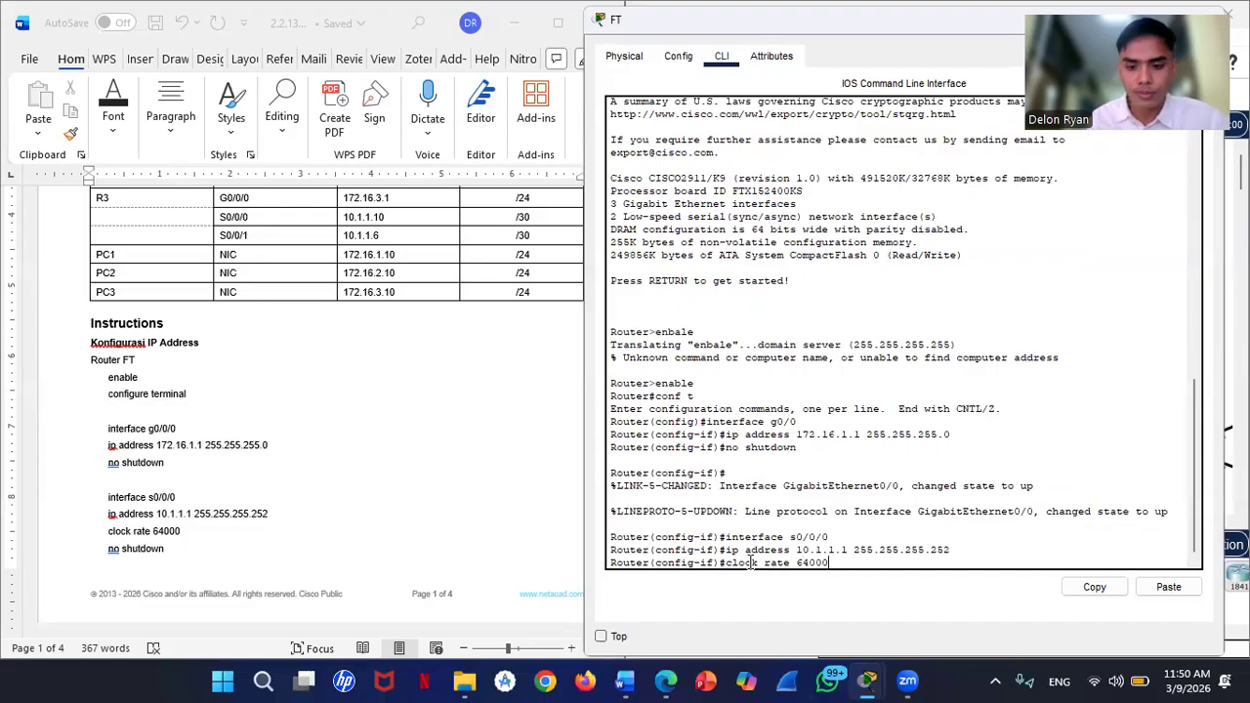
text(0)
key(Return)
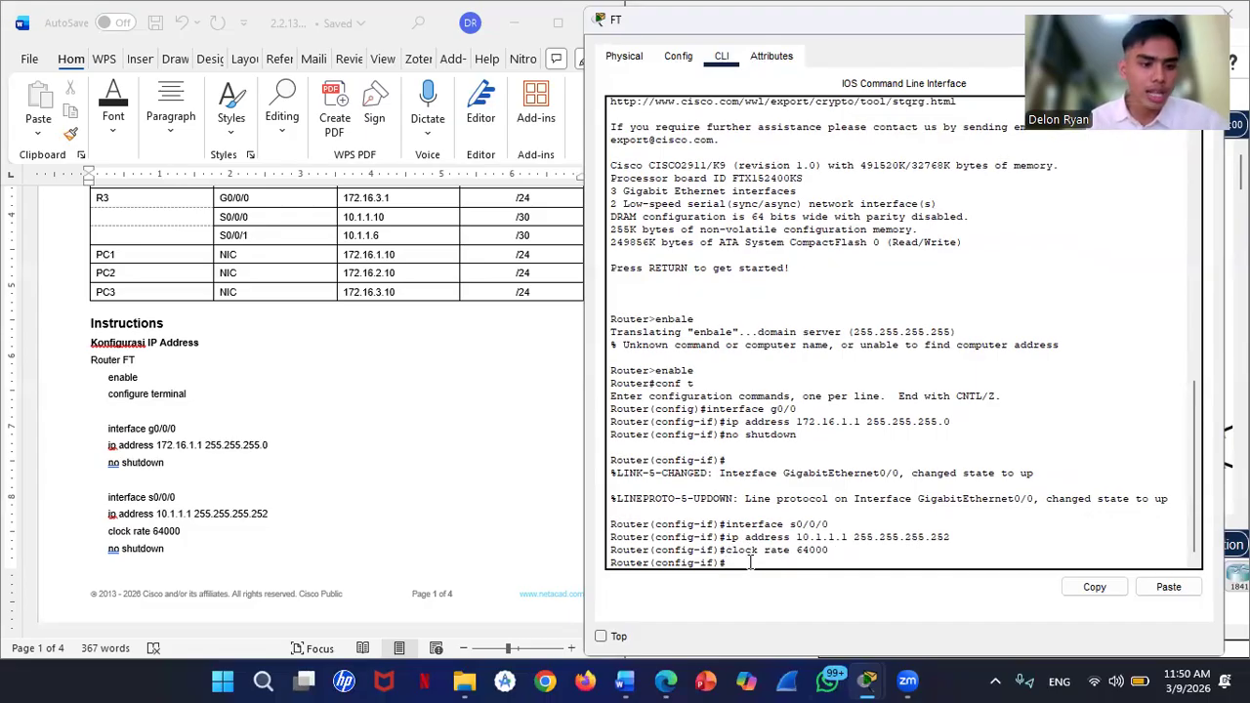
Step: Enable router FT's s0/0/0 interface with no shutdown
text(no shu)
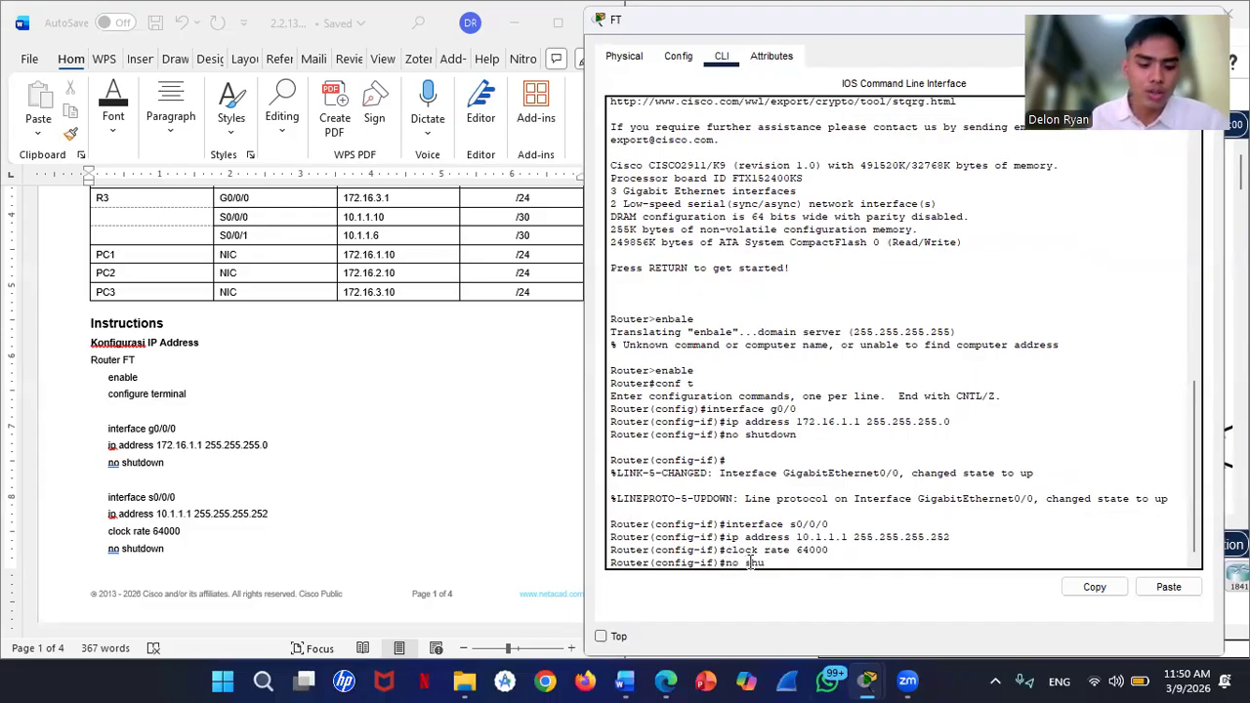
text(tdown)
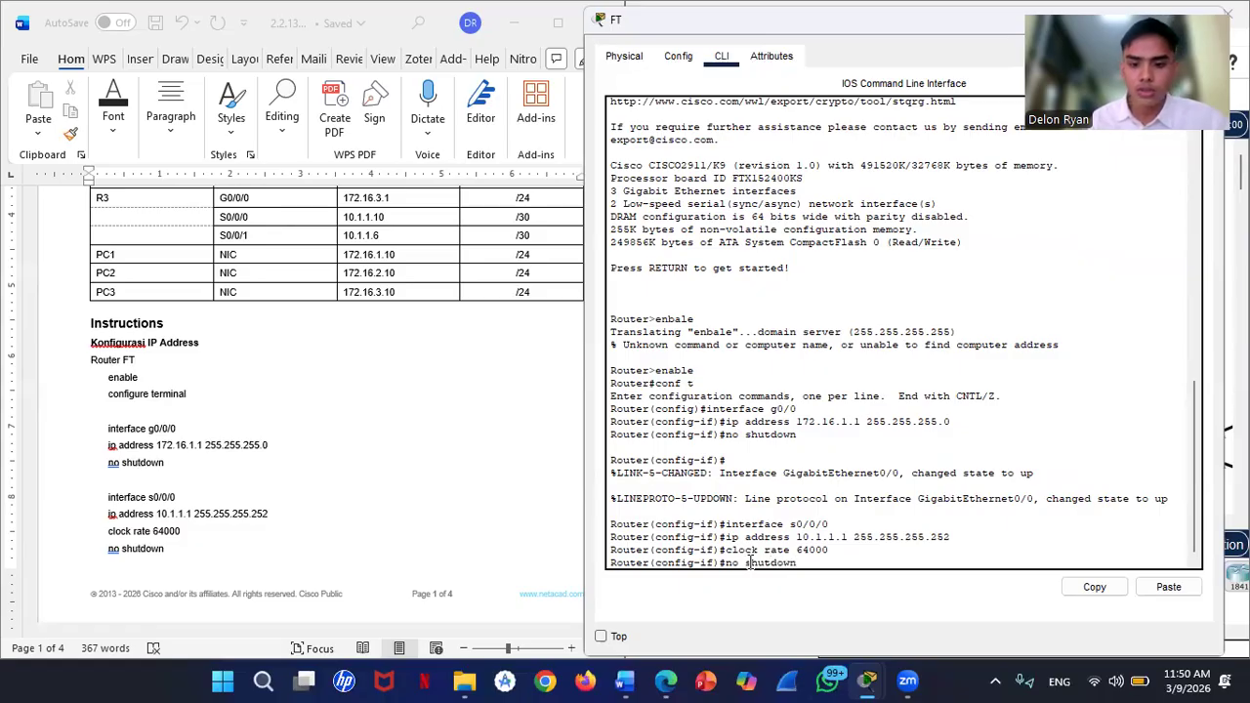
key(Return)
key(Return)
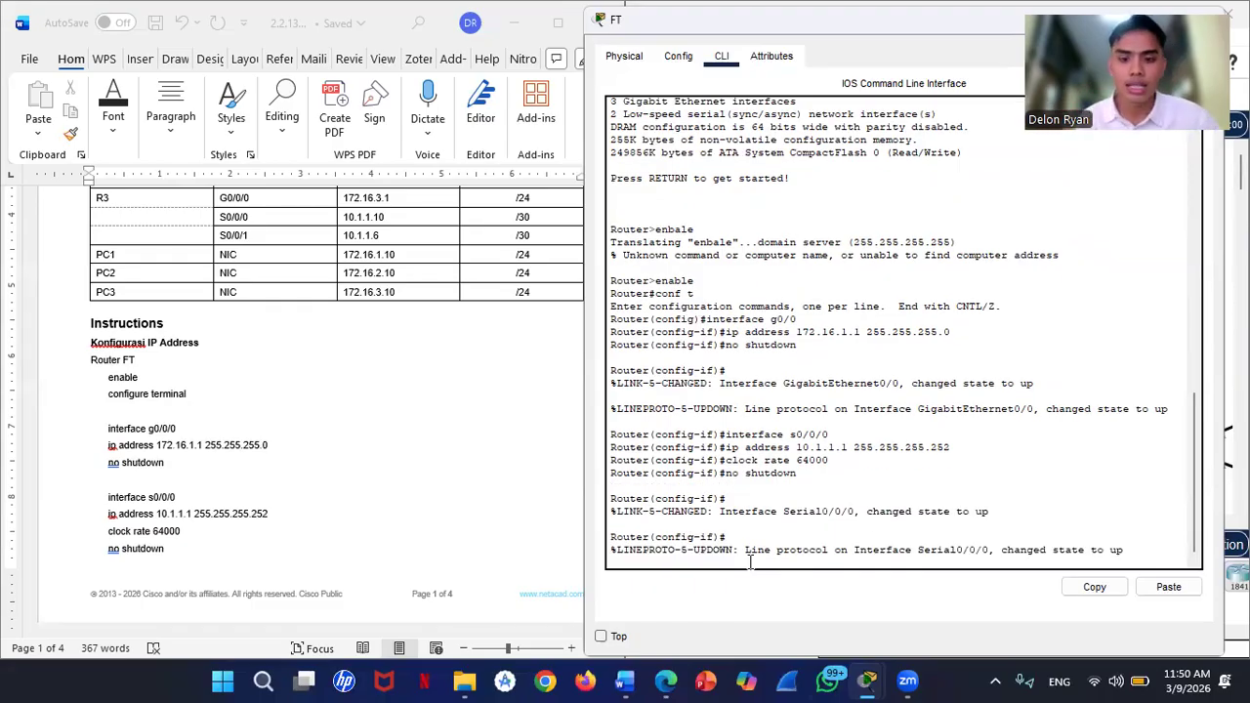
key(Return)
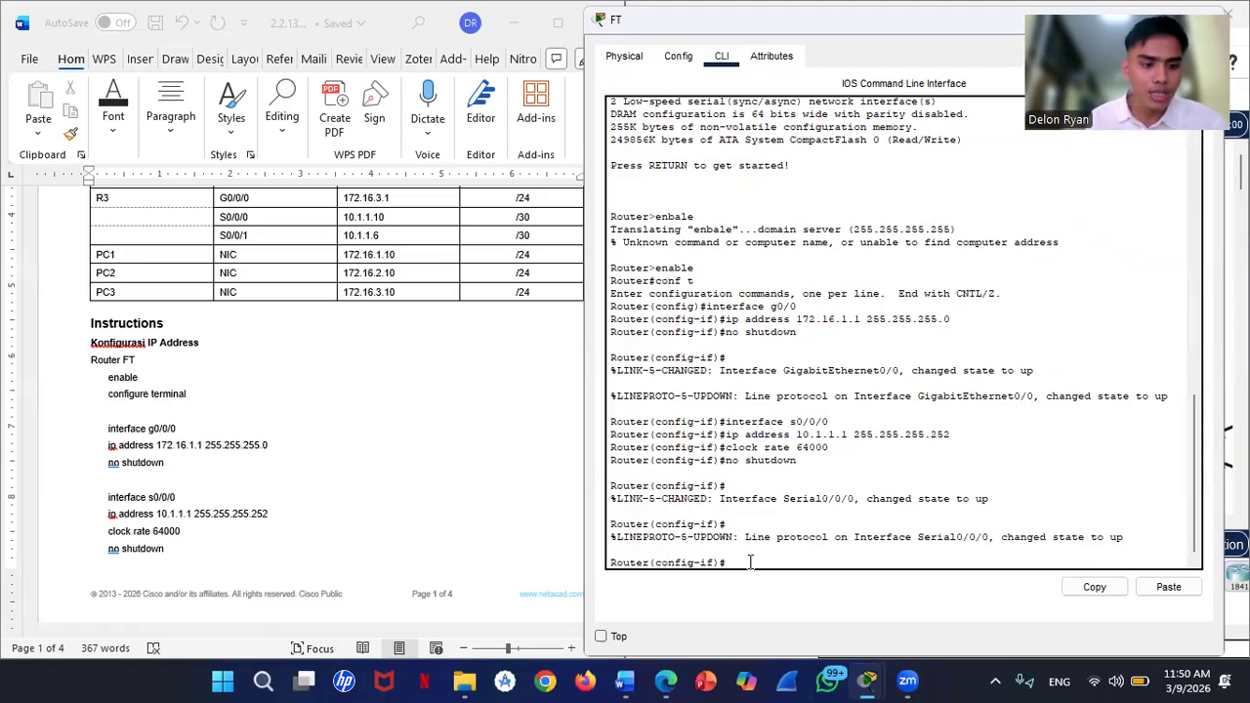
text(interface)
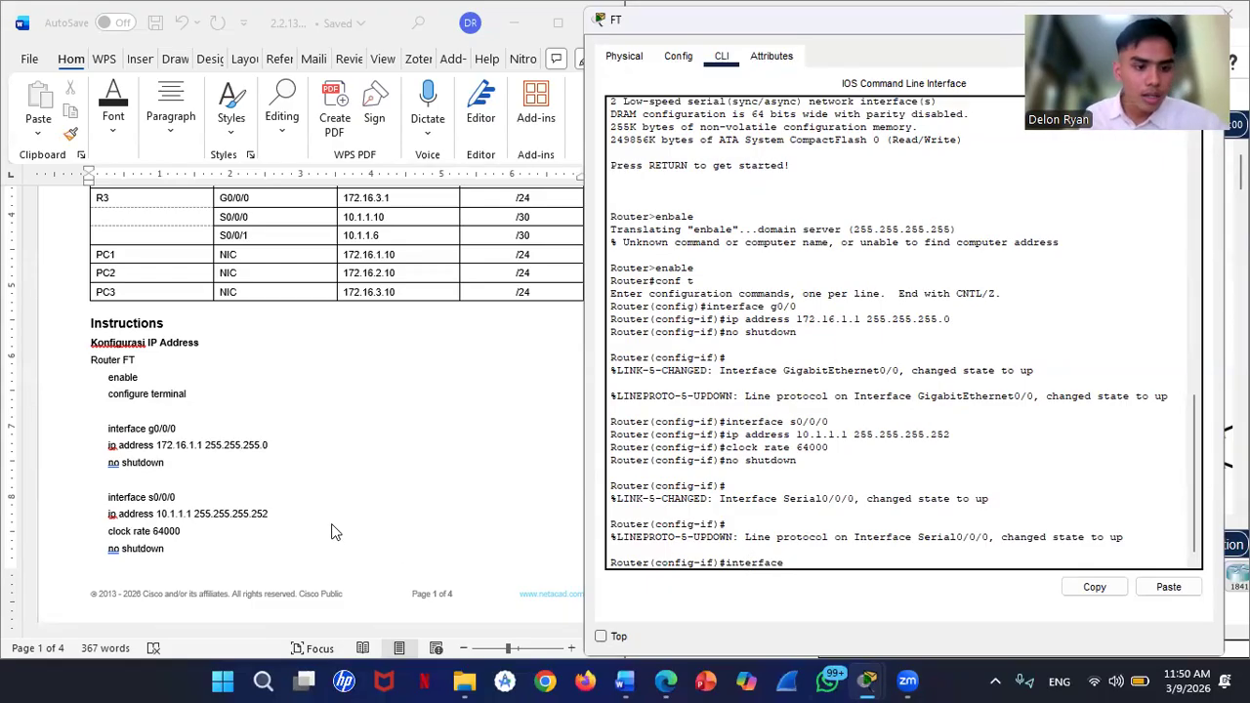
scroll(331, 528, down, 5)
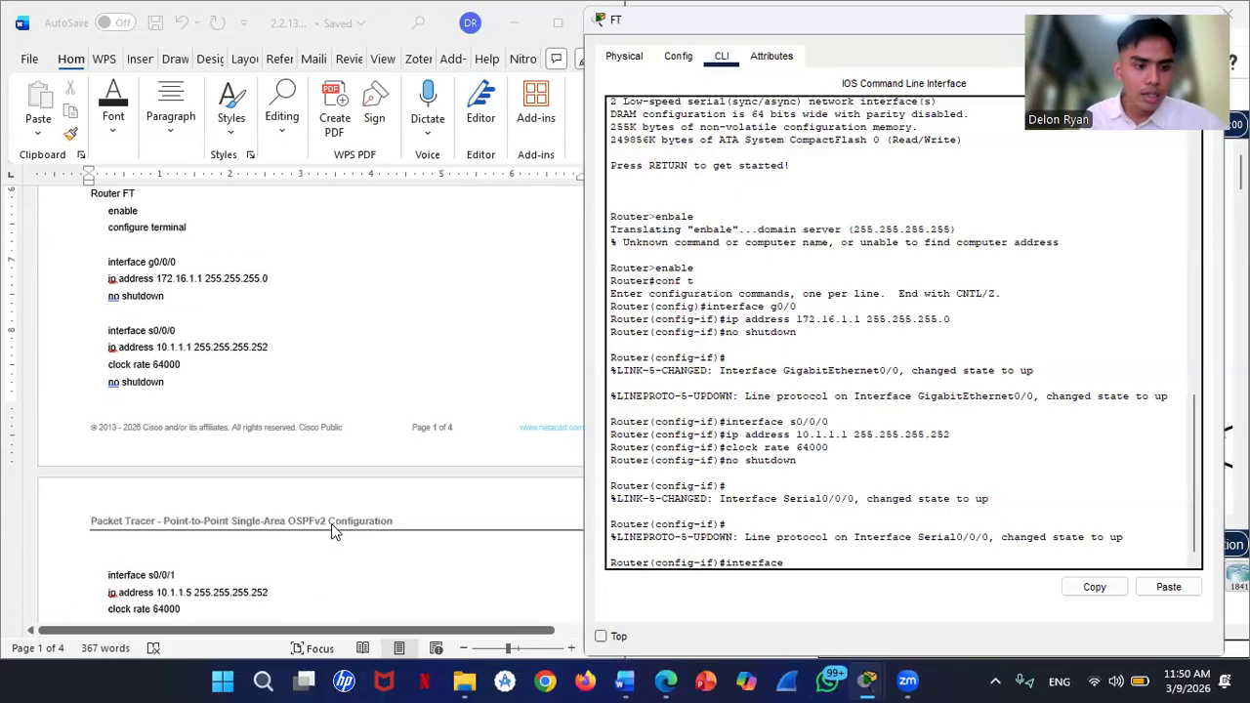
text(s0/0/0)
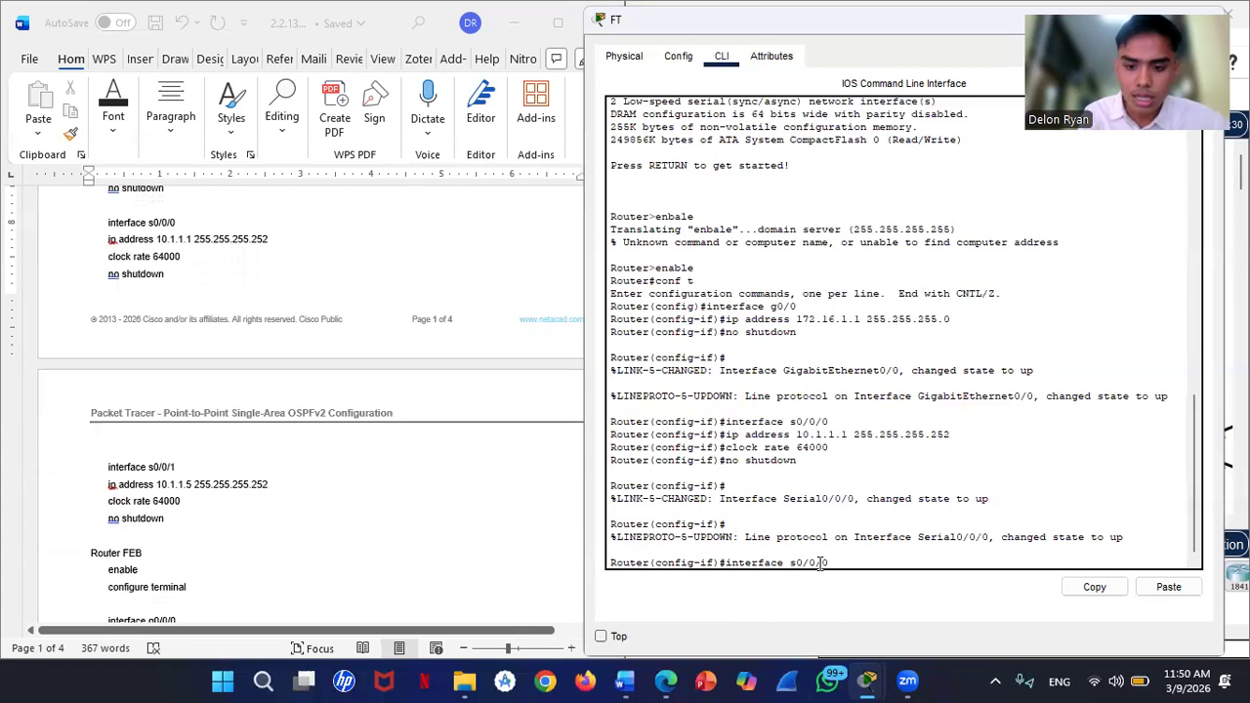
key(Return)
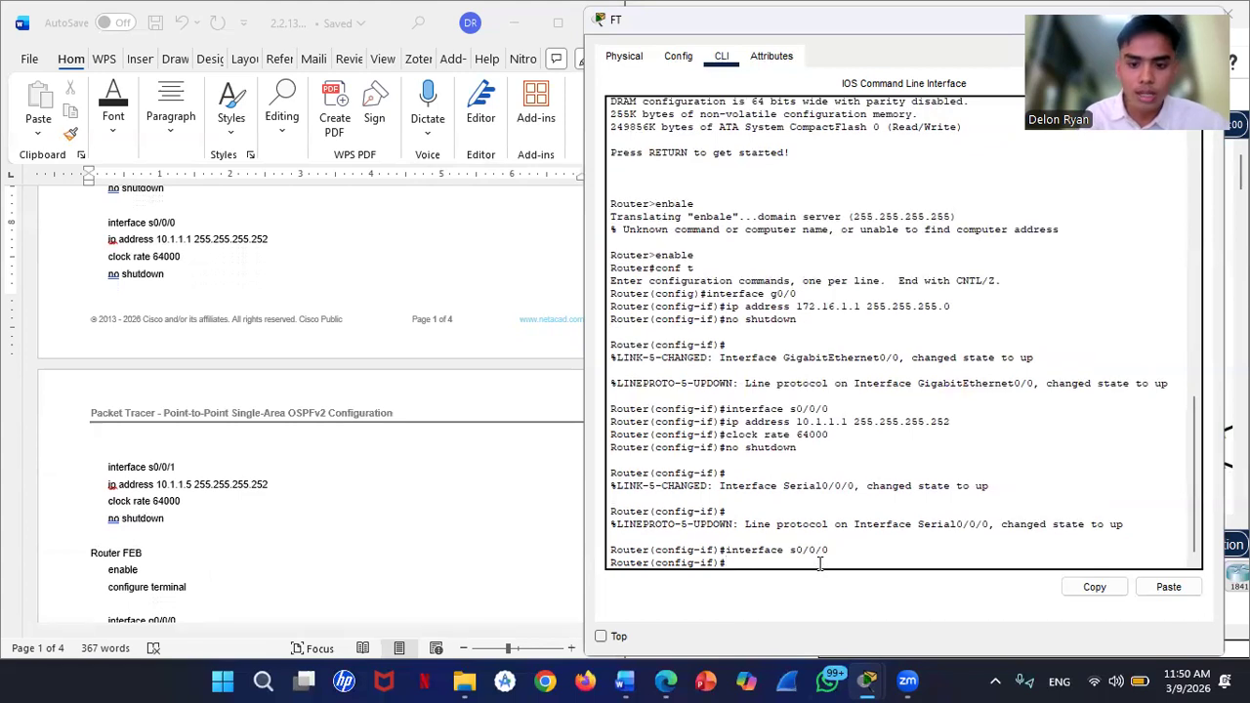
Step: Assign IP address 10.1.1.5 with mask 255.255.255.252 to router FT's s0/0/1 interface
key(Up)
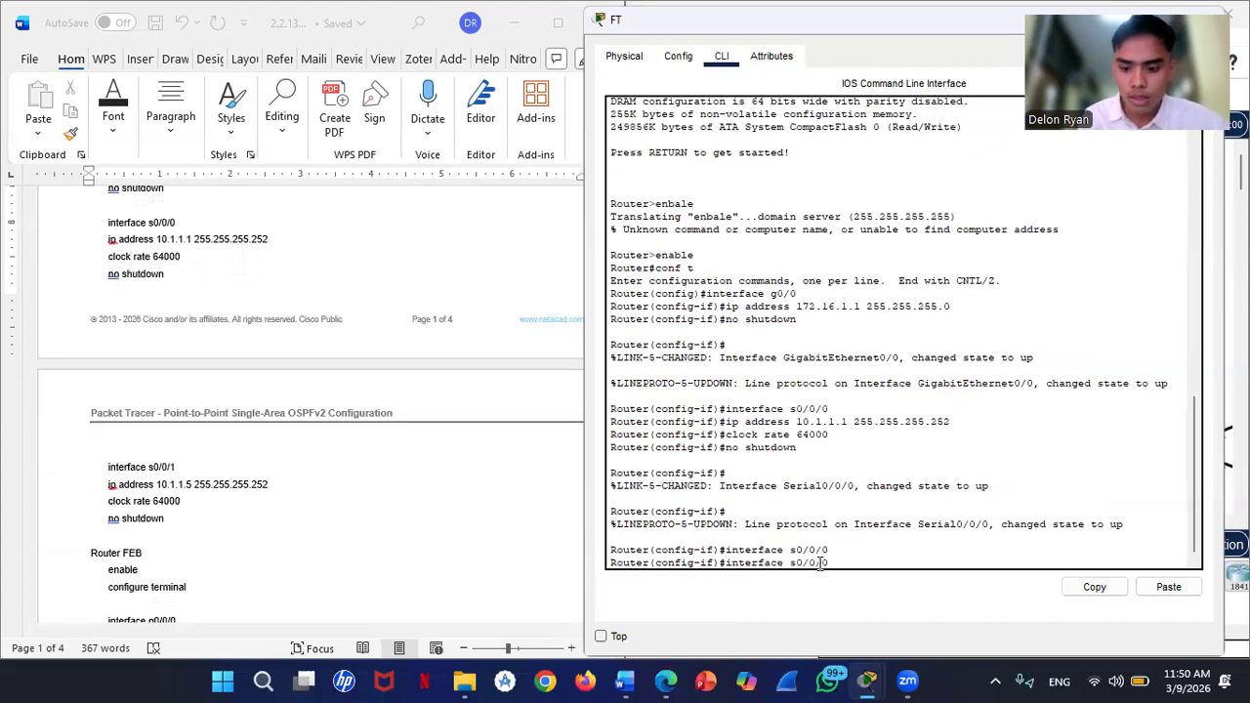
text(1)
key(Return)
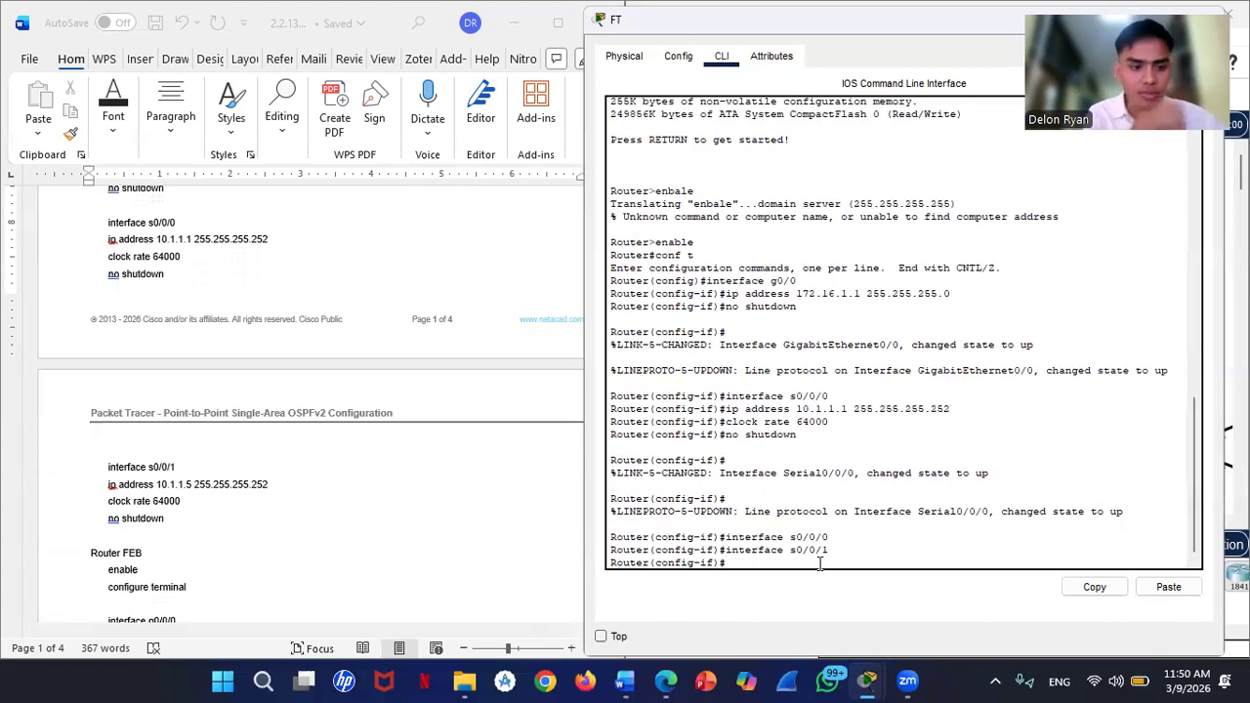
text(ip ad)
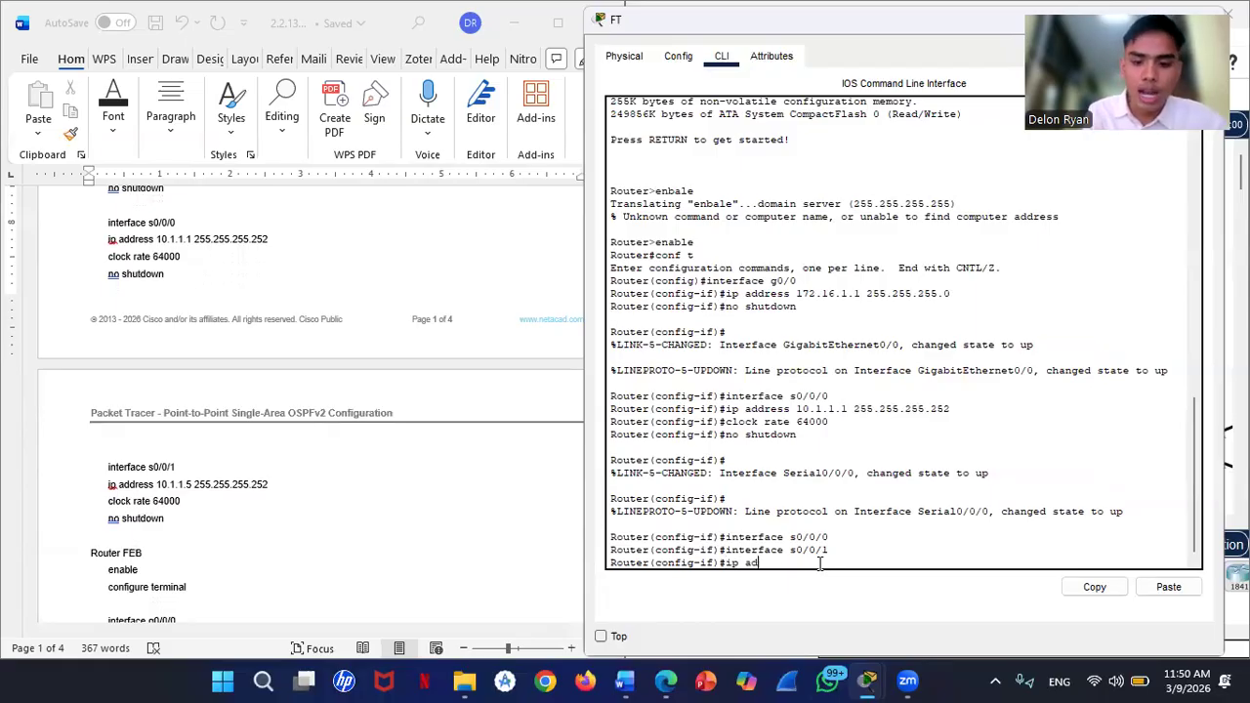
text(dress )
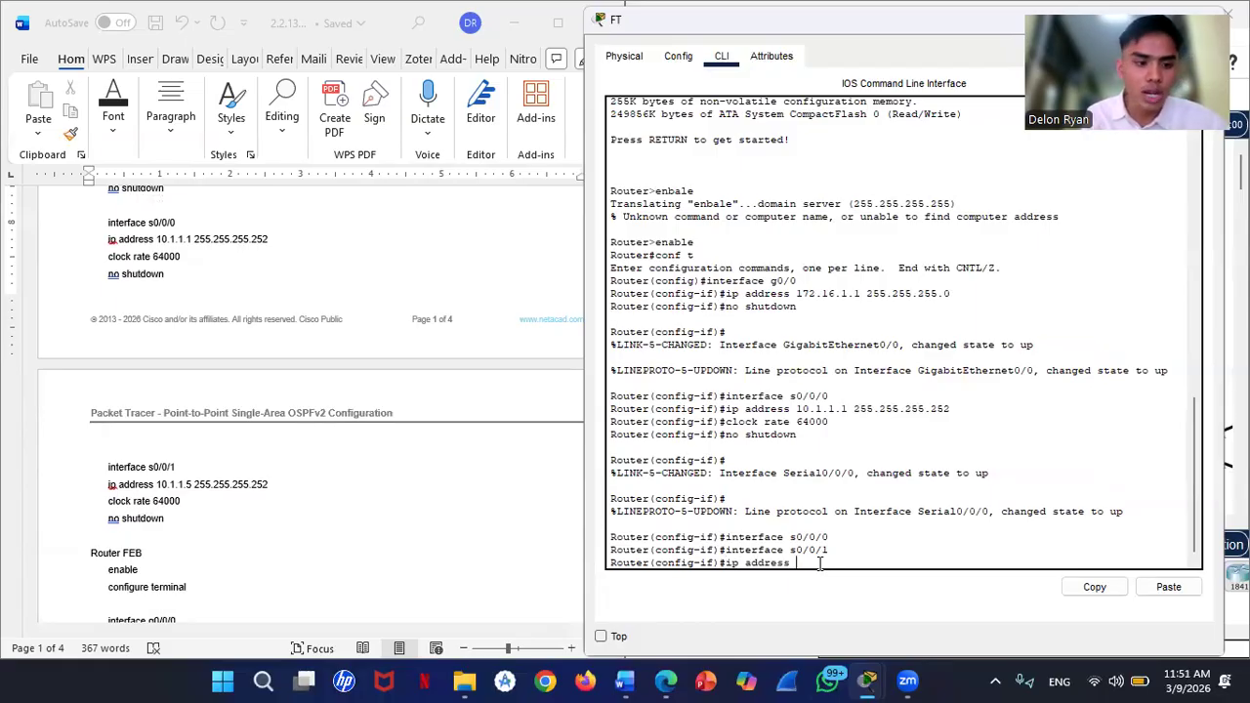
text(10.)
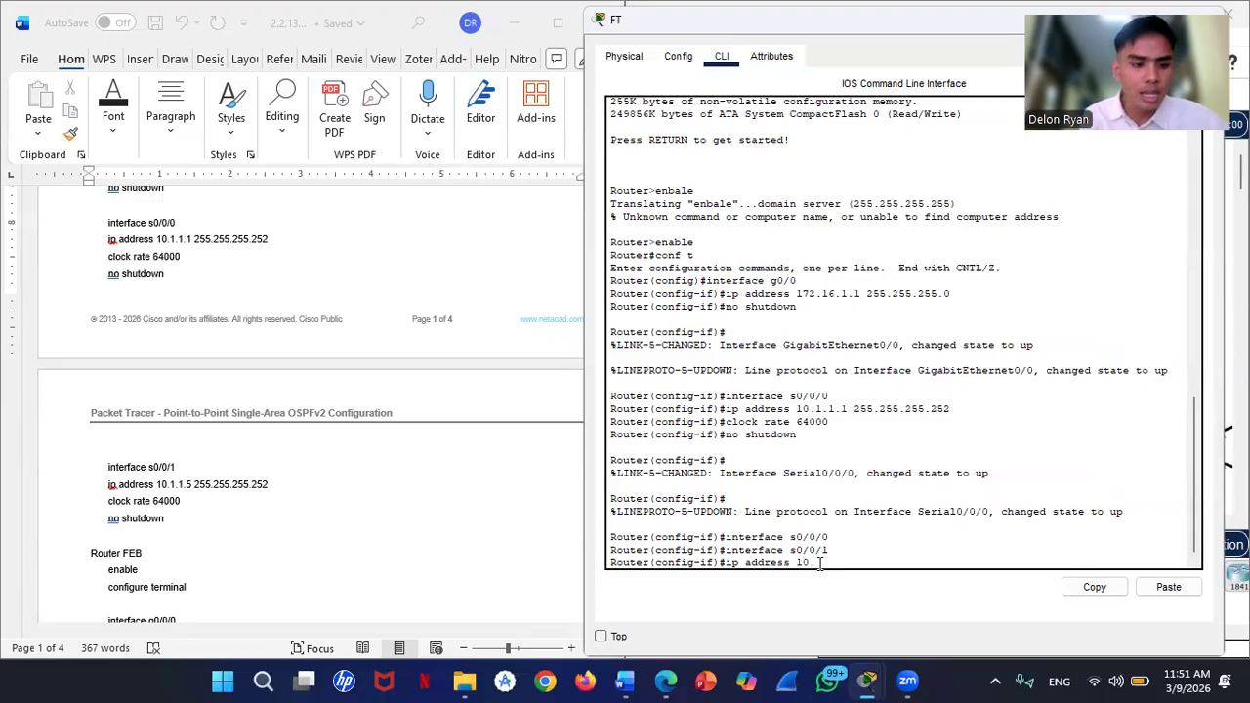
text(1.1)
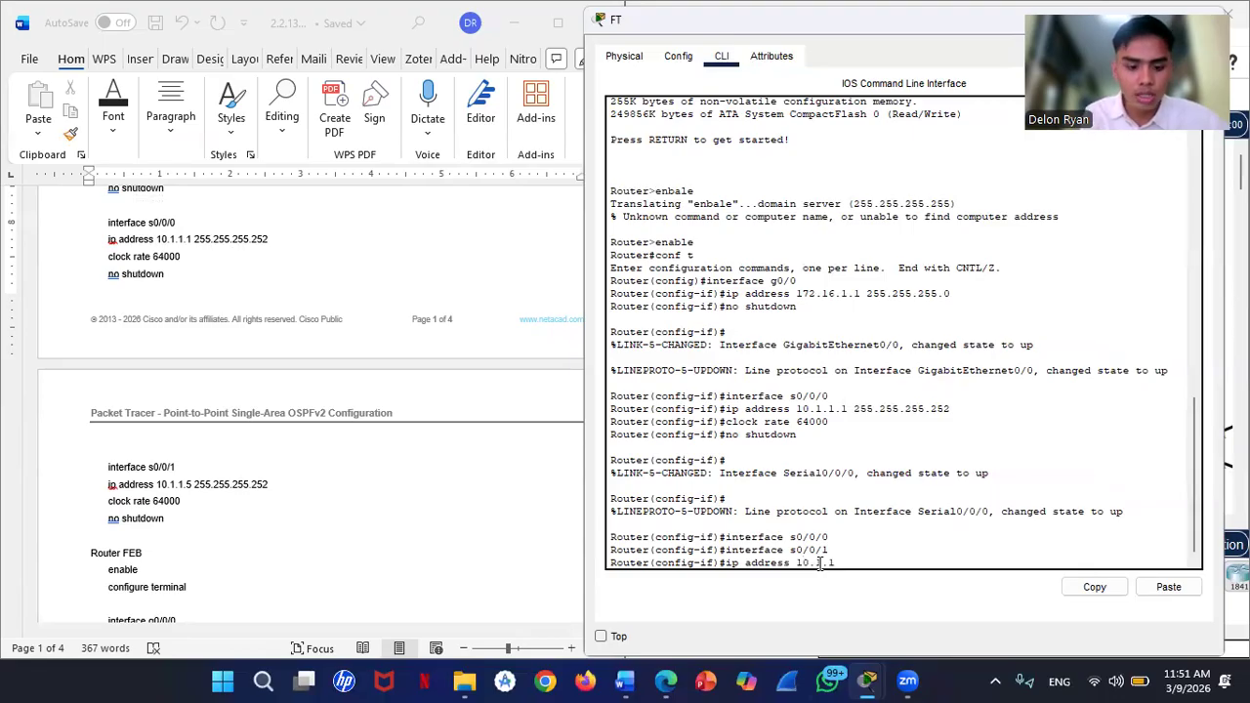
text(.5 255.255)
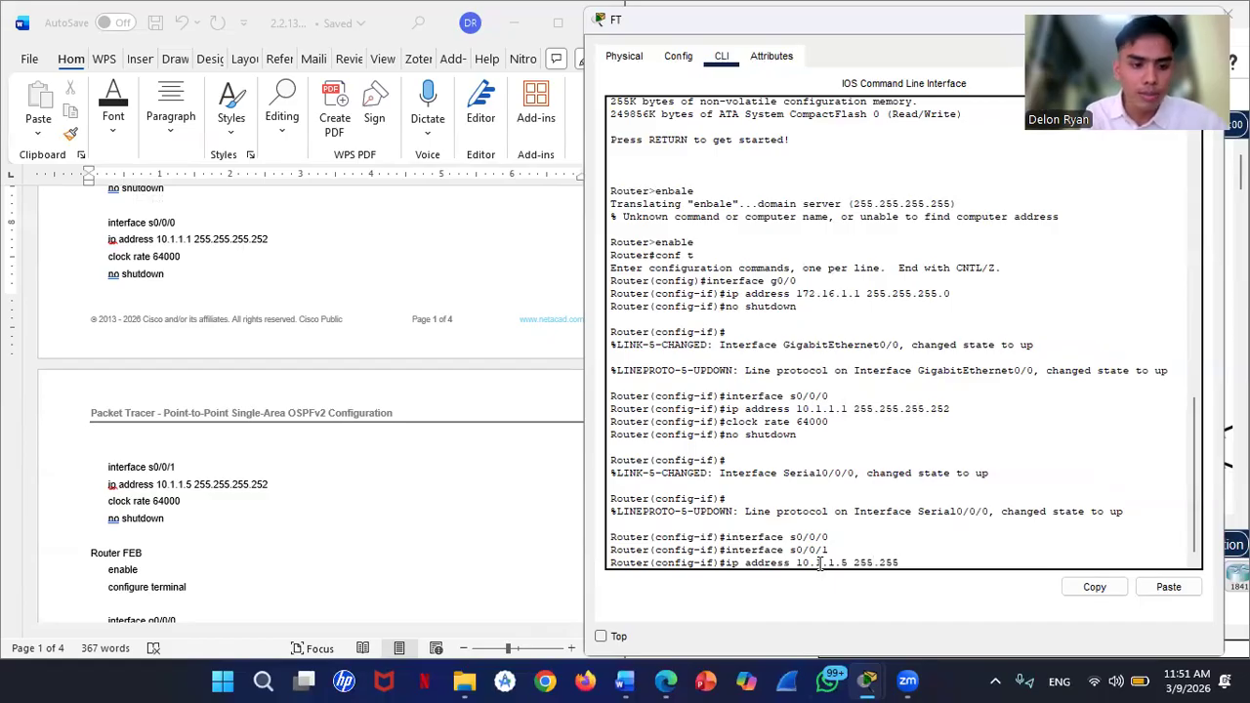
text(.255.2)
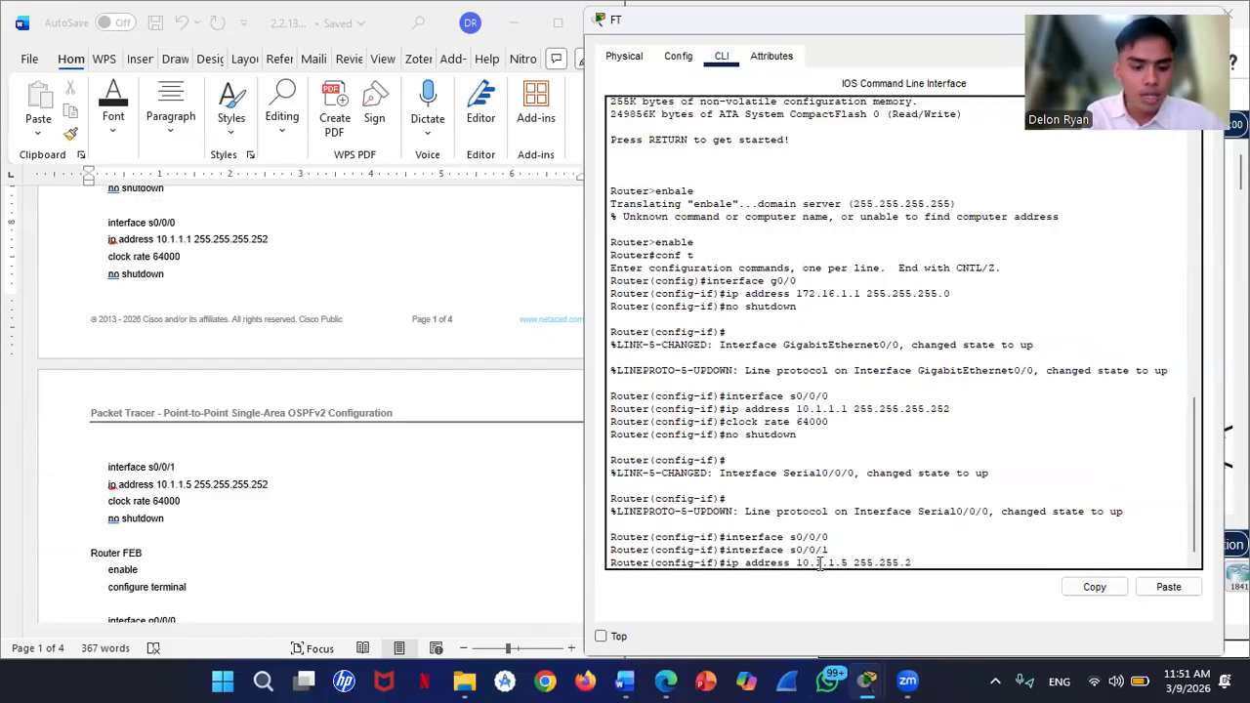
text(52)
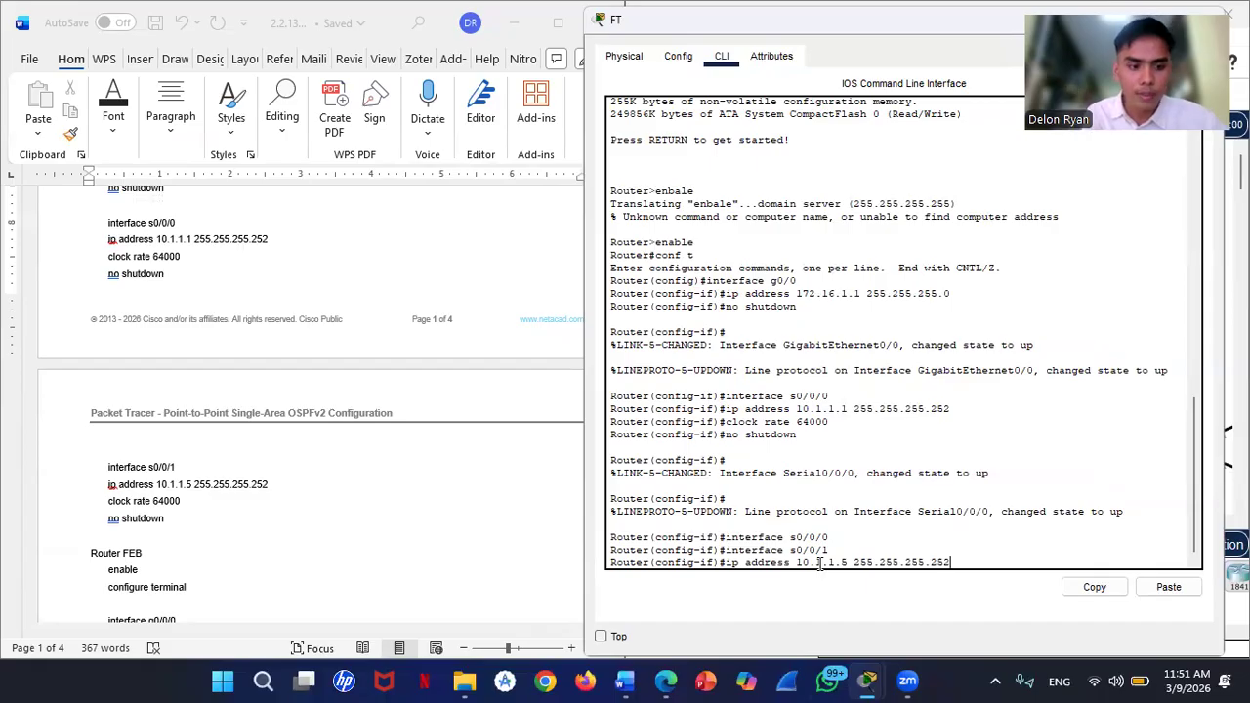
key(Return)
Step: Set the clock rate of router FT's s0/0/1 interface to 64000 and enable it with no shutdown
text(c)
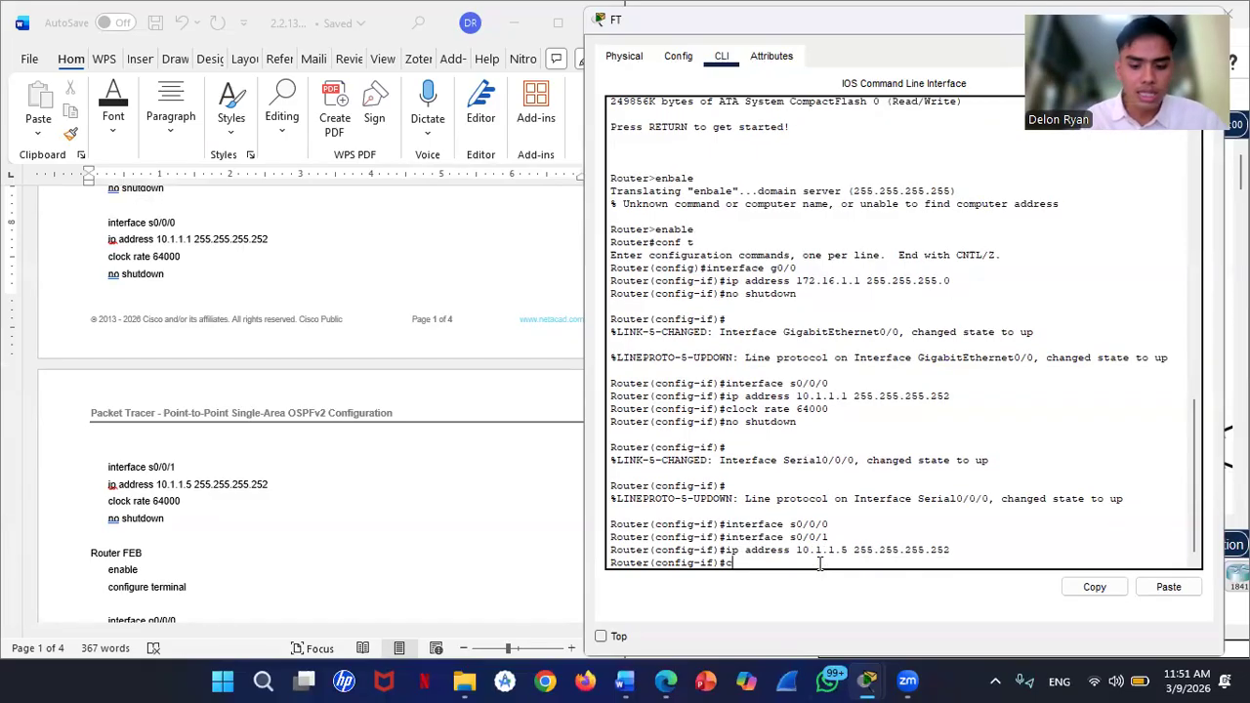
text(lock rate 6)
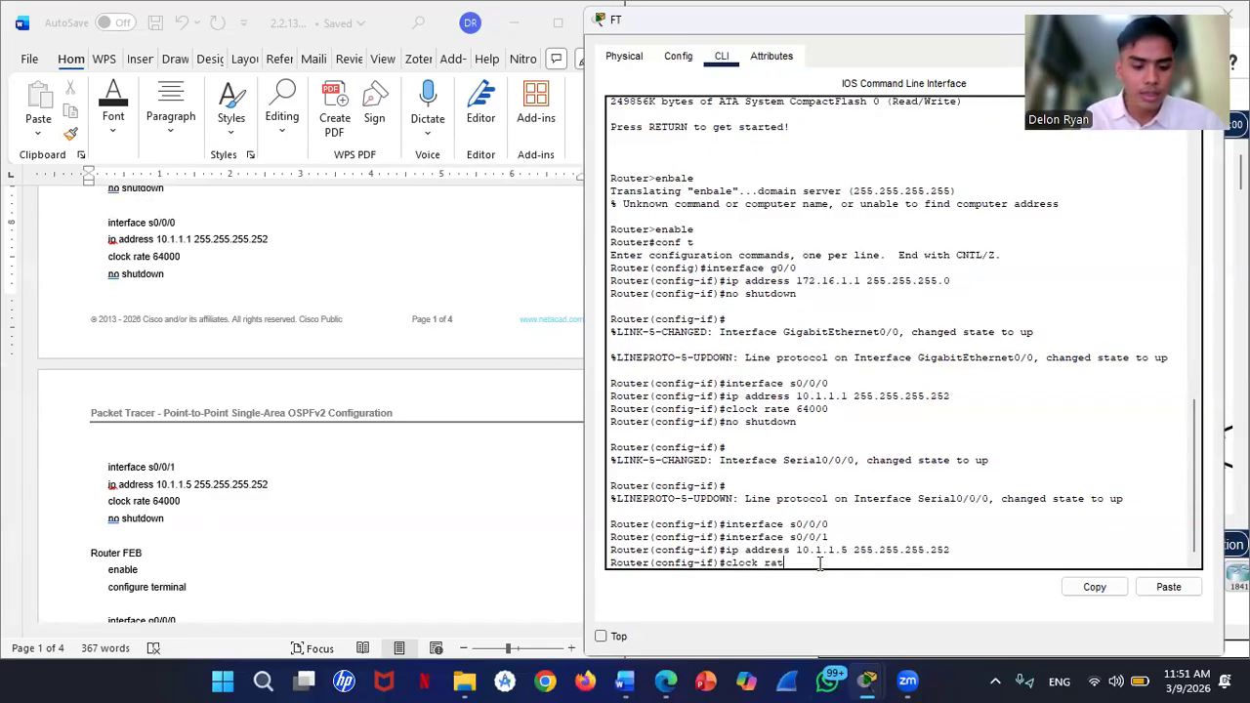
text(000)
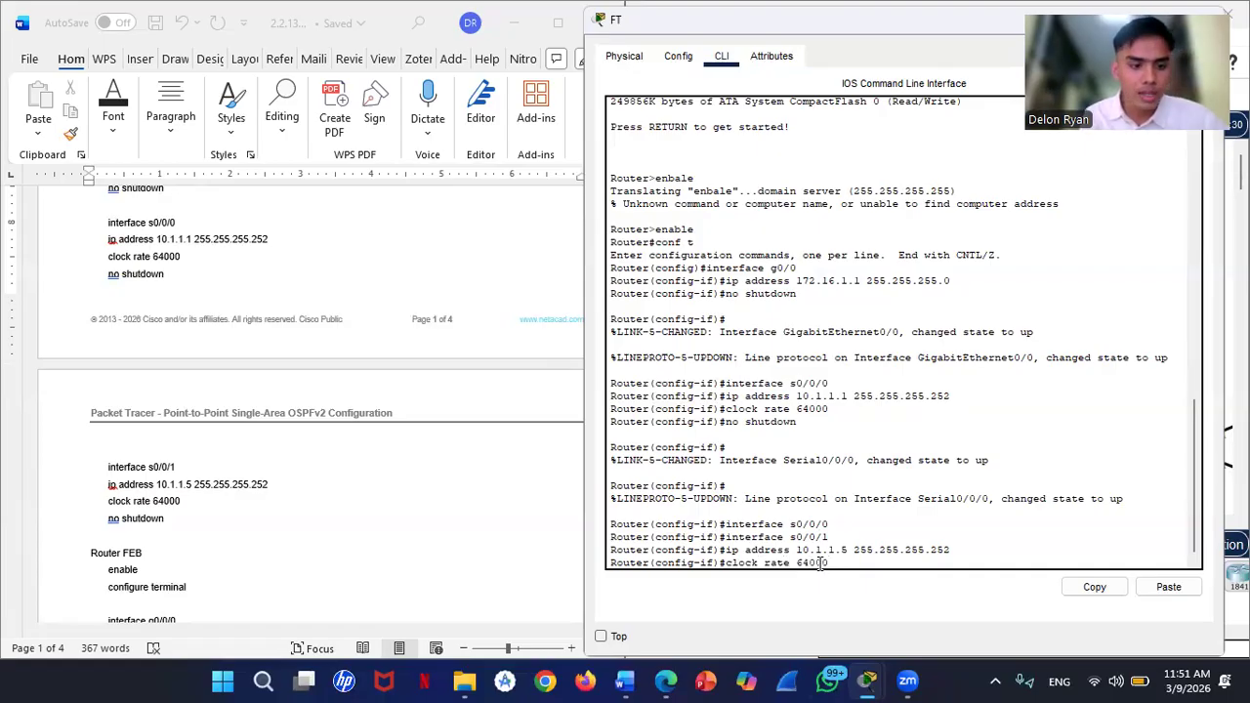
key(Return)
text(no shutdown)
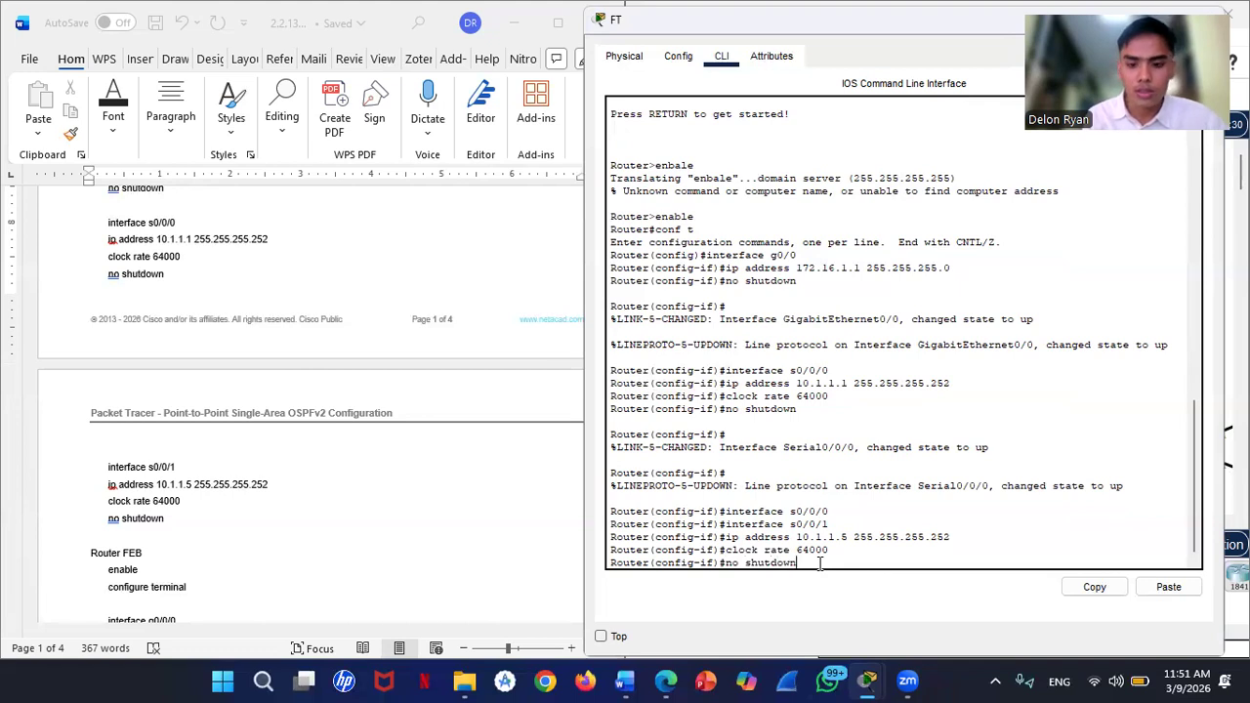
key(Return)
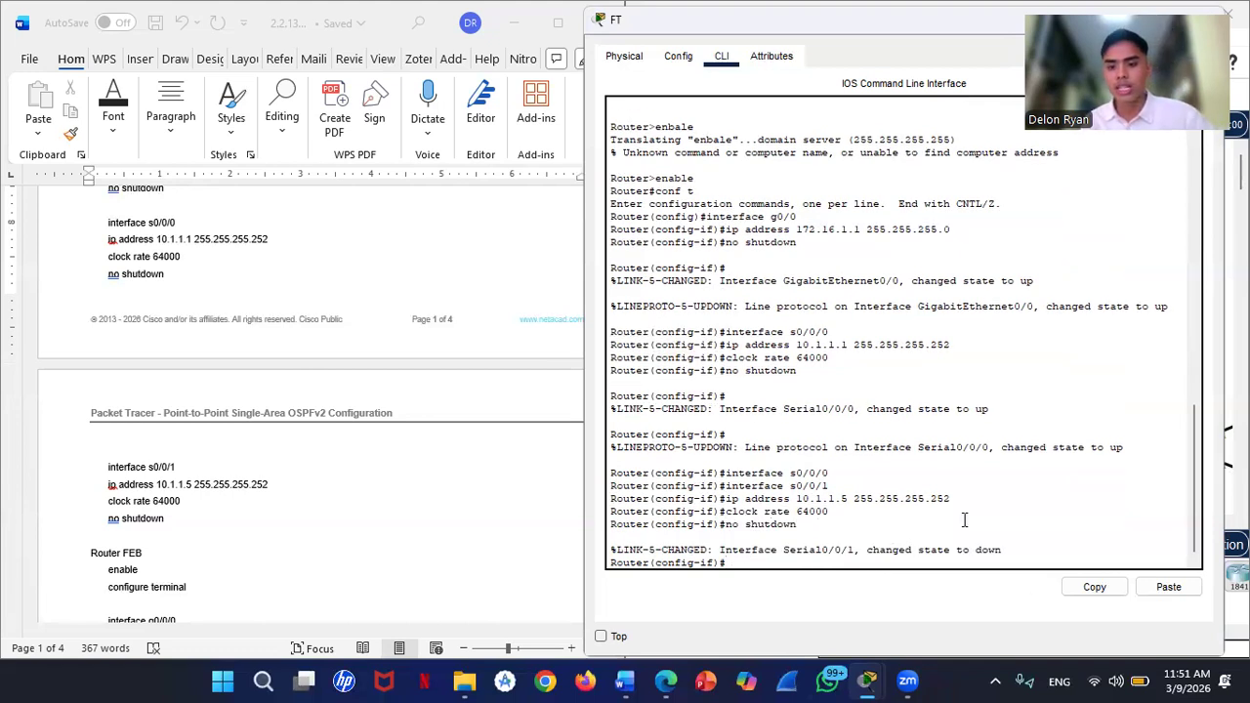
click(359, 475)
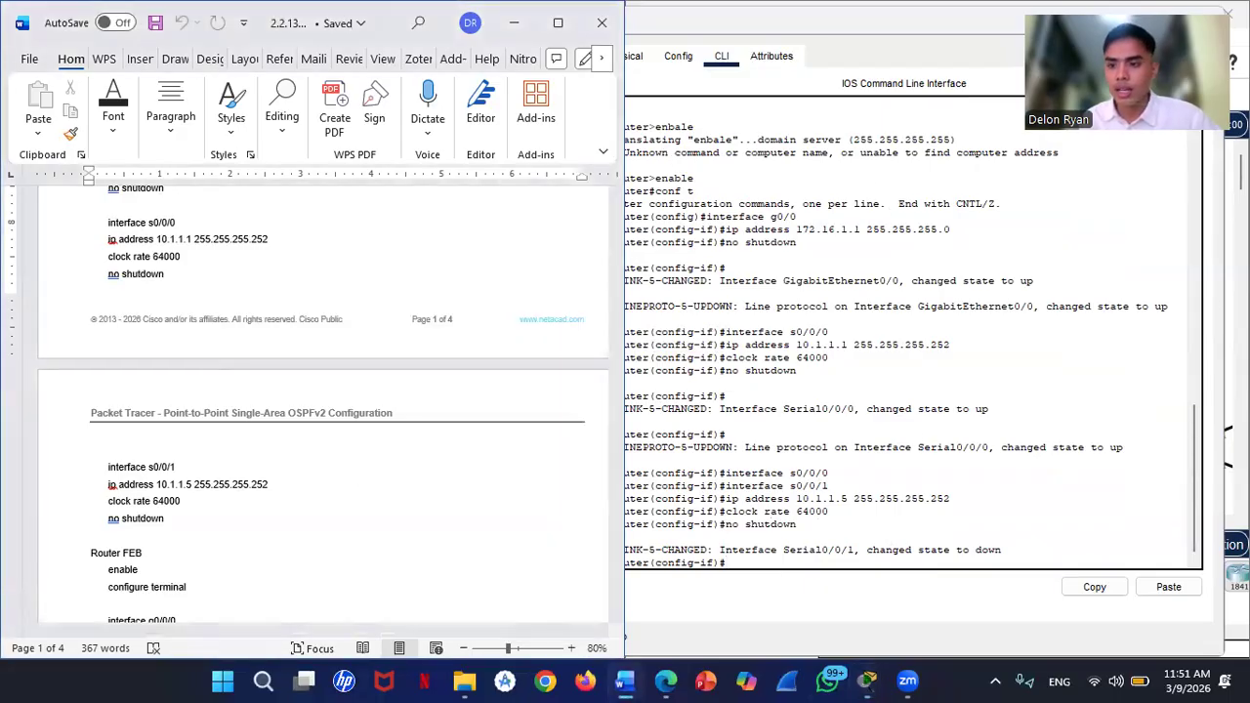
click(1119, 320)
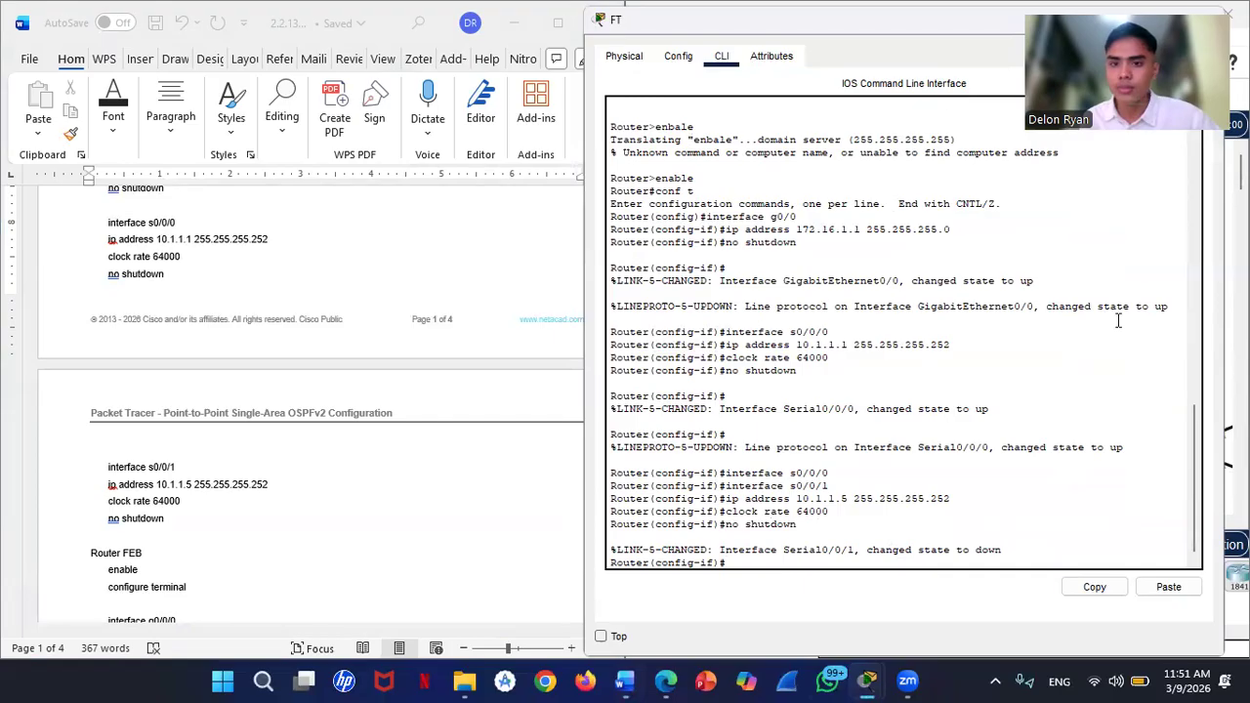
click(723, 57)
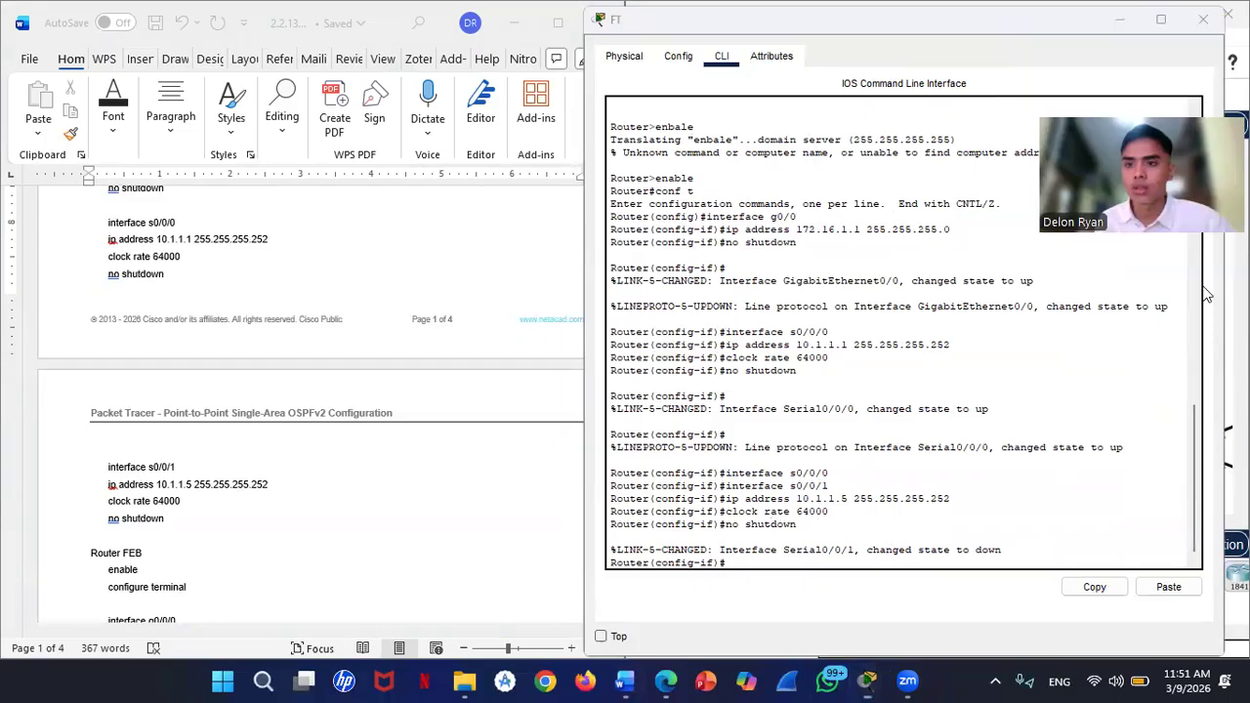
Step: Minimize router FT's window and open the command line of router FH
click(1120, 19)
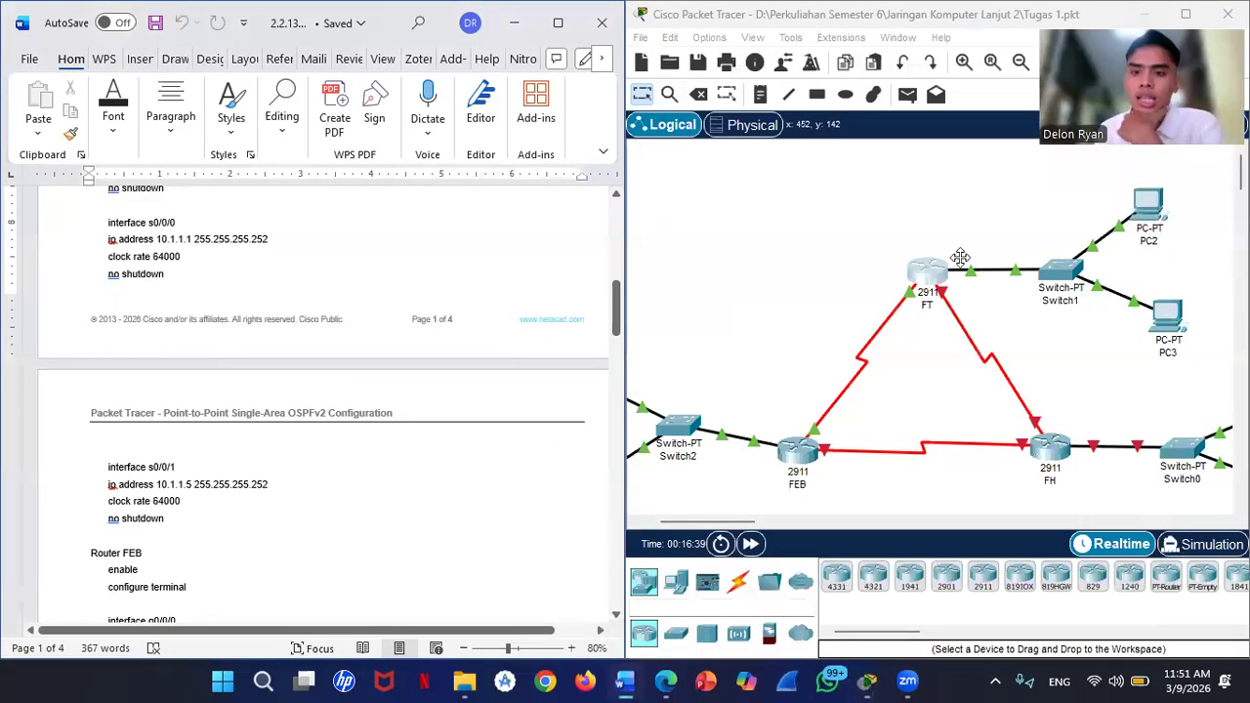
click(916, 293)
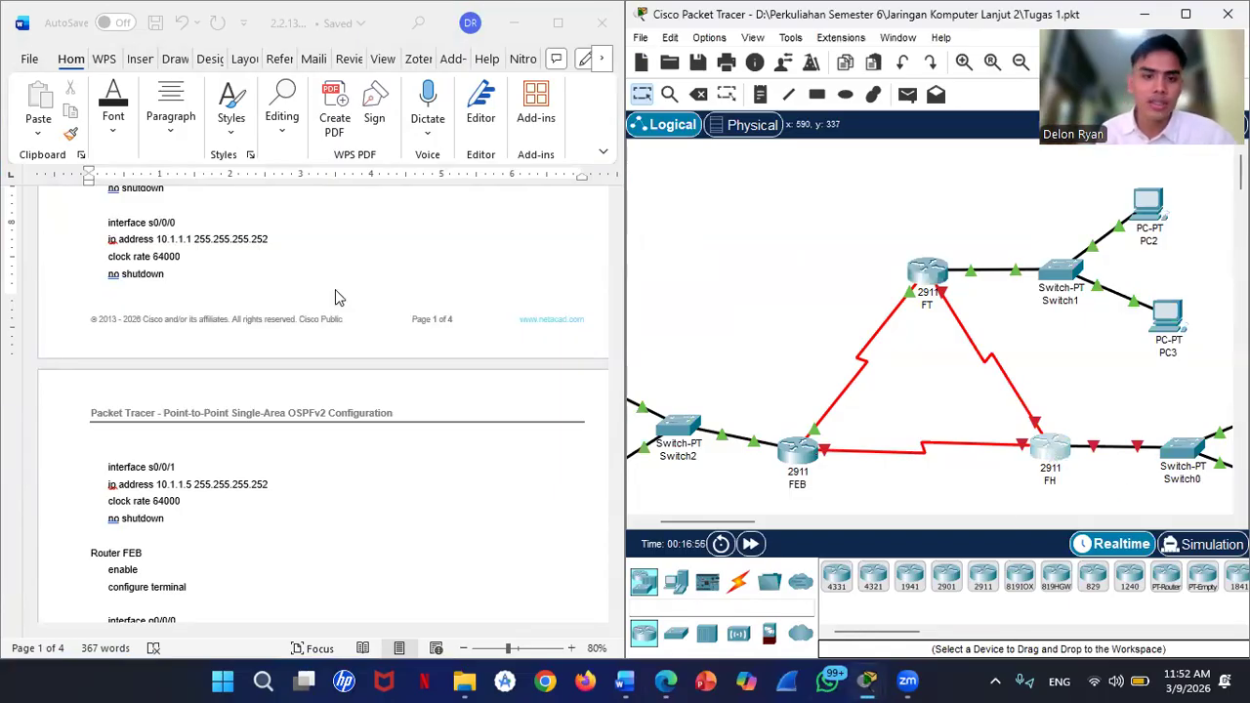
click(1051, 454)
click(499, 61)
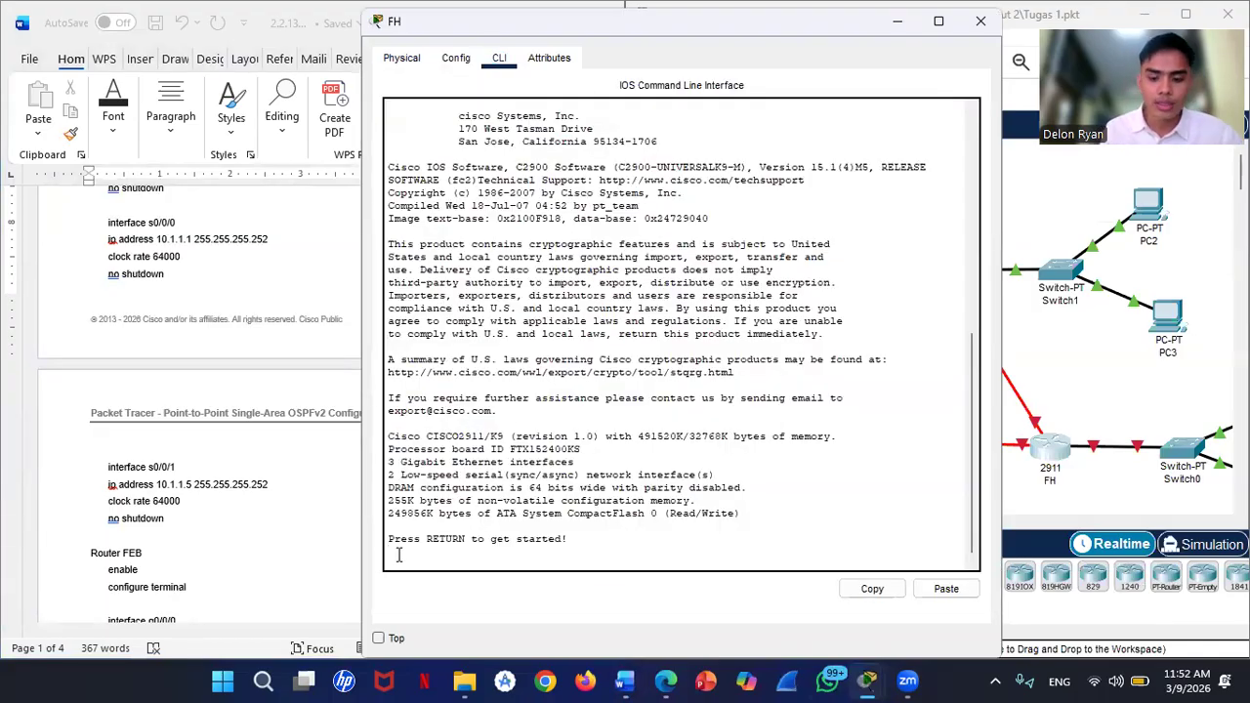
Step: Enter privileged mode and global configuration mode on router FH with enable and conf t
key(Return)
text(enale)
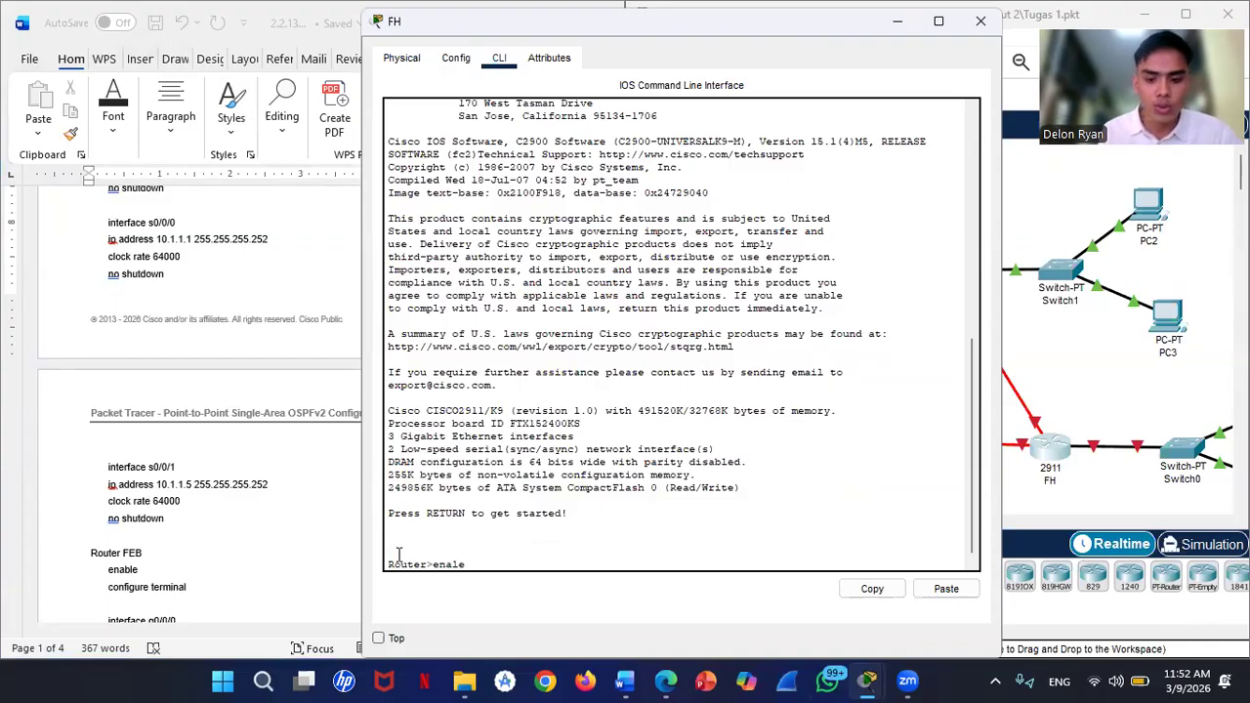
key(BackSpace)
key(BackSpace)
text(ble)
key(Return)
text(conf t)
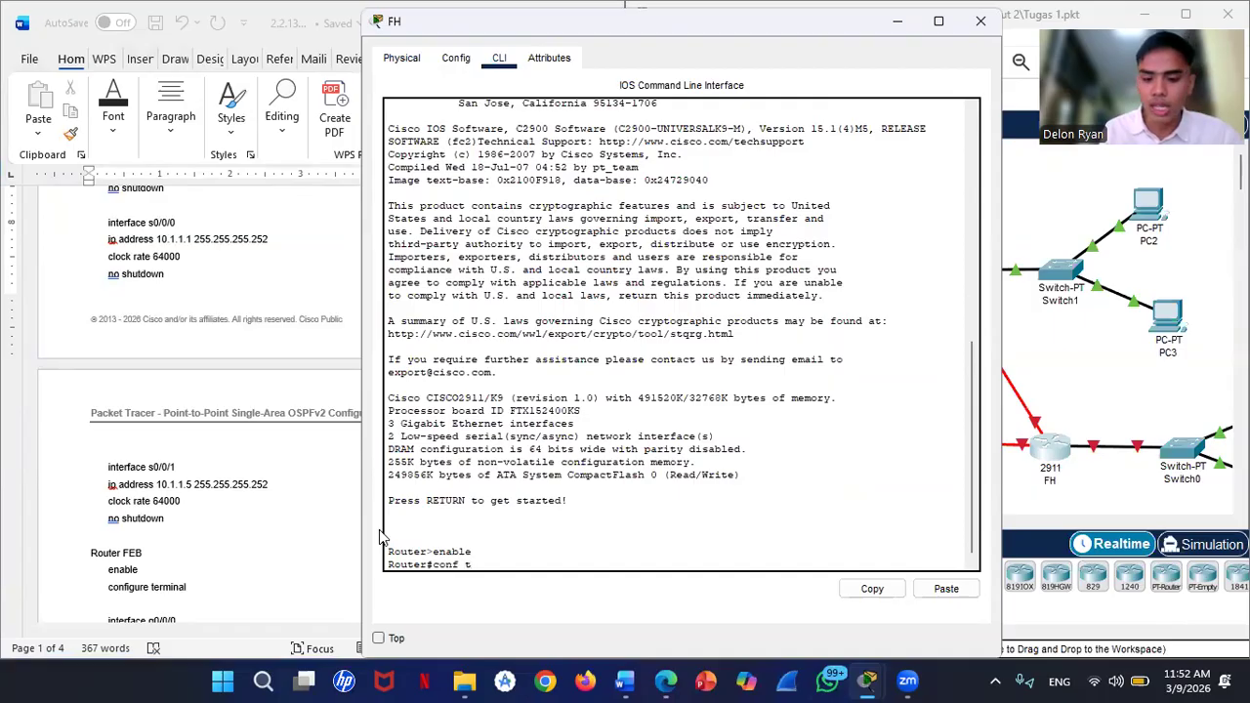
key(Return)
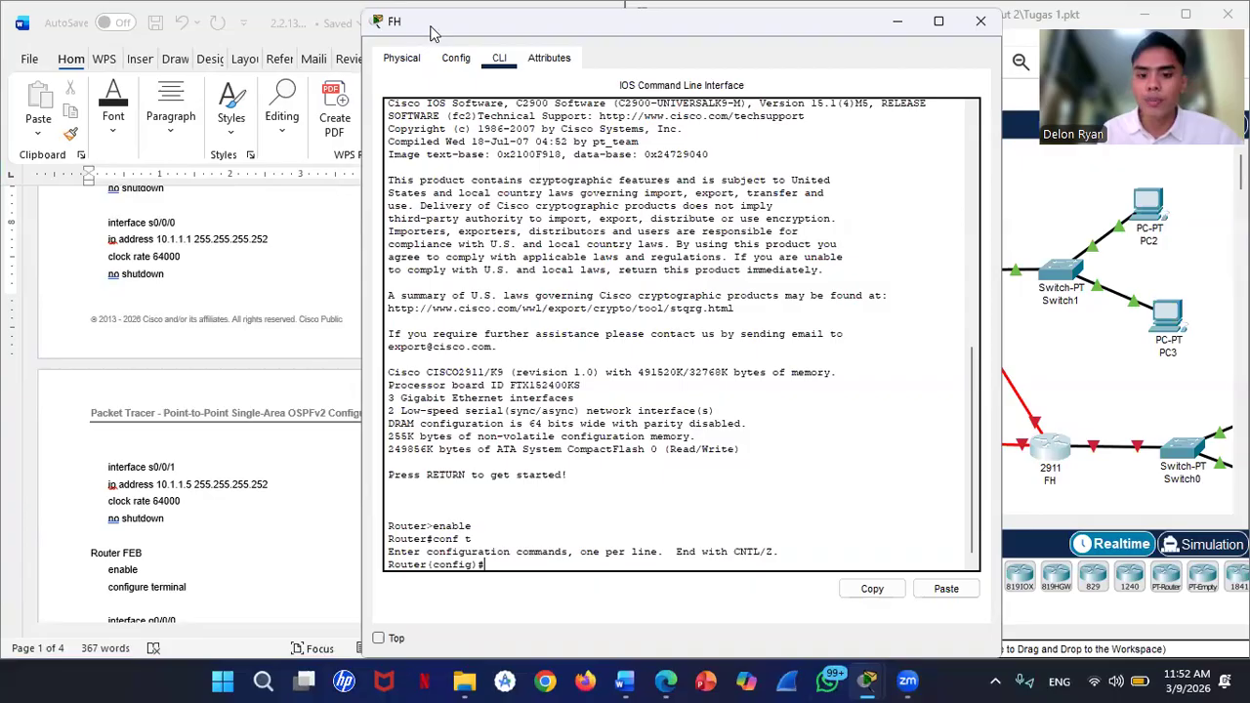
Step: Assign IP address 172.16.3.1 with mask 255.255.255.0 to router FH's g0/0 interface, following the Router FH instructions
drag(434, 33, 694, 61)
scroll(287, 307, down, 10)
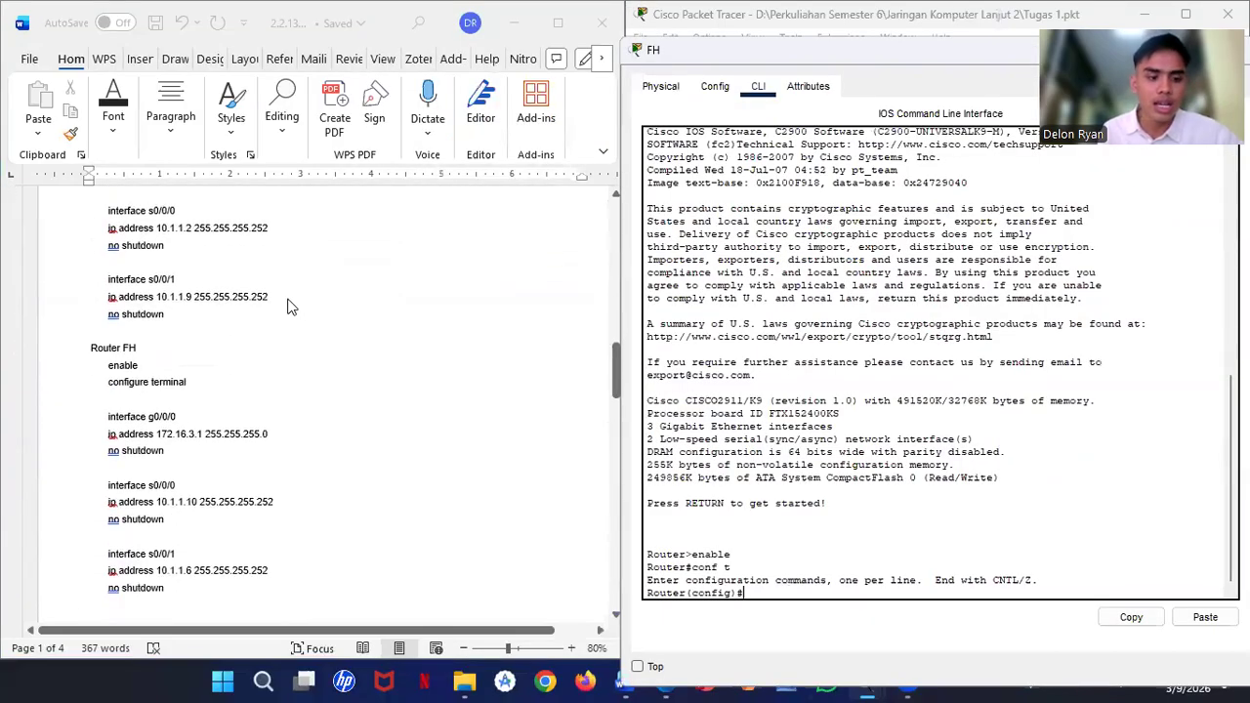
scroll(287, 307, down, 1)
text(interfa)
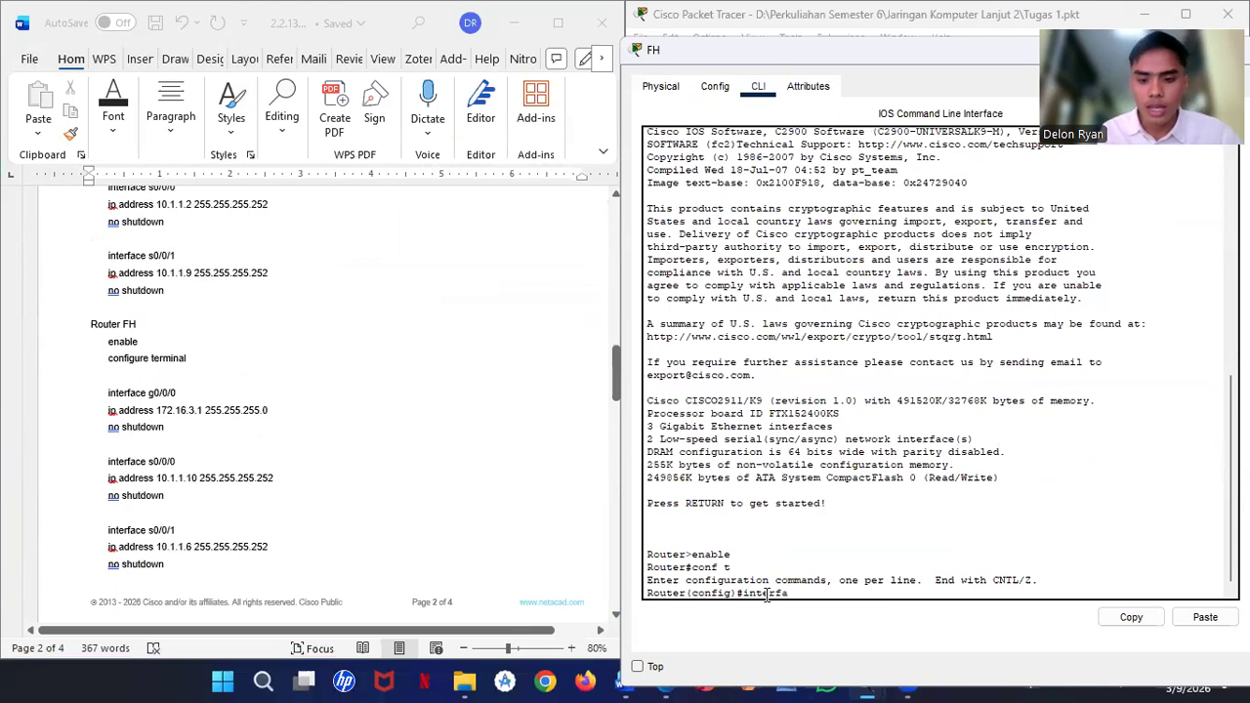
text(ce g0/0)
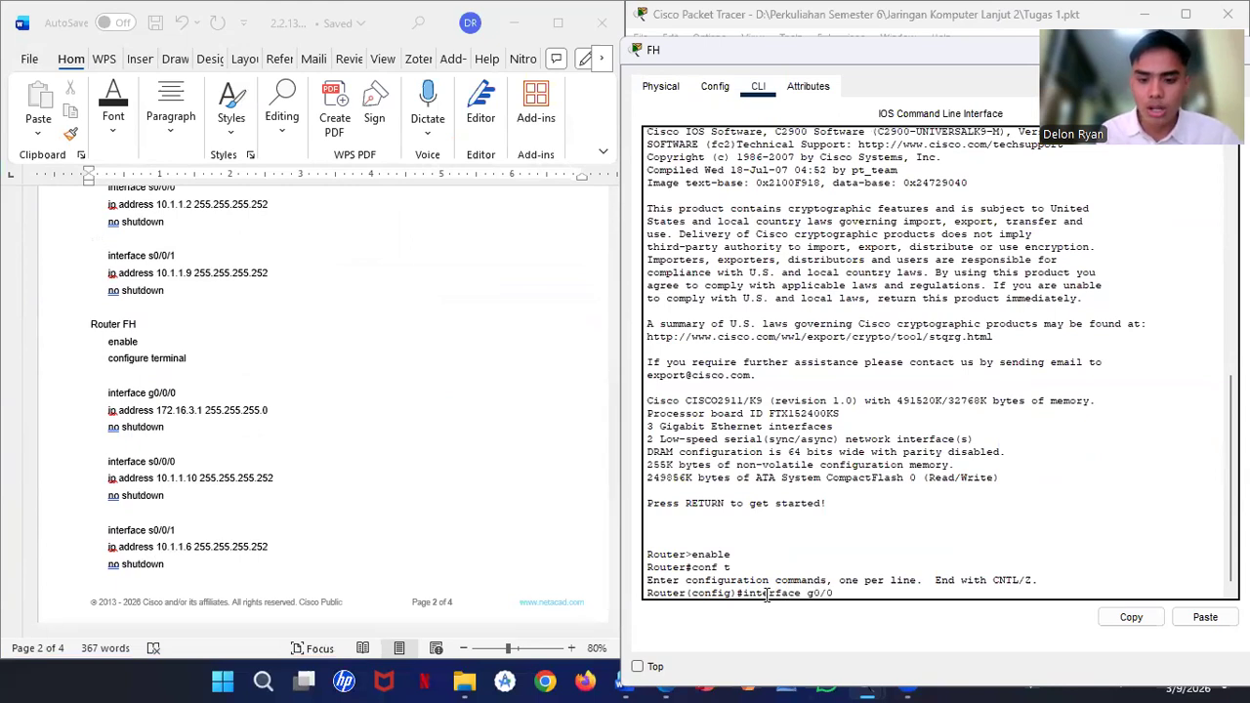
key(Return)
text(ip address )
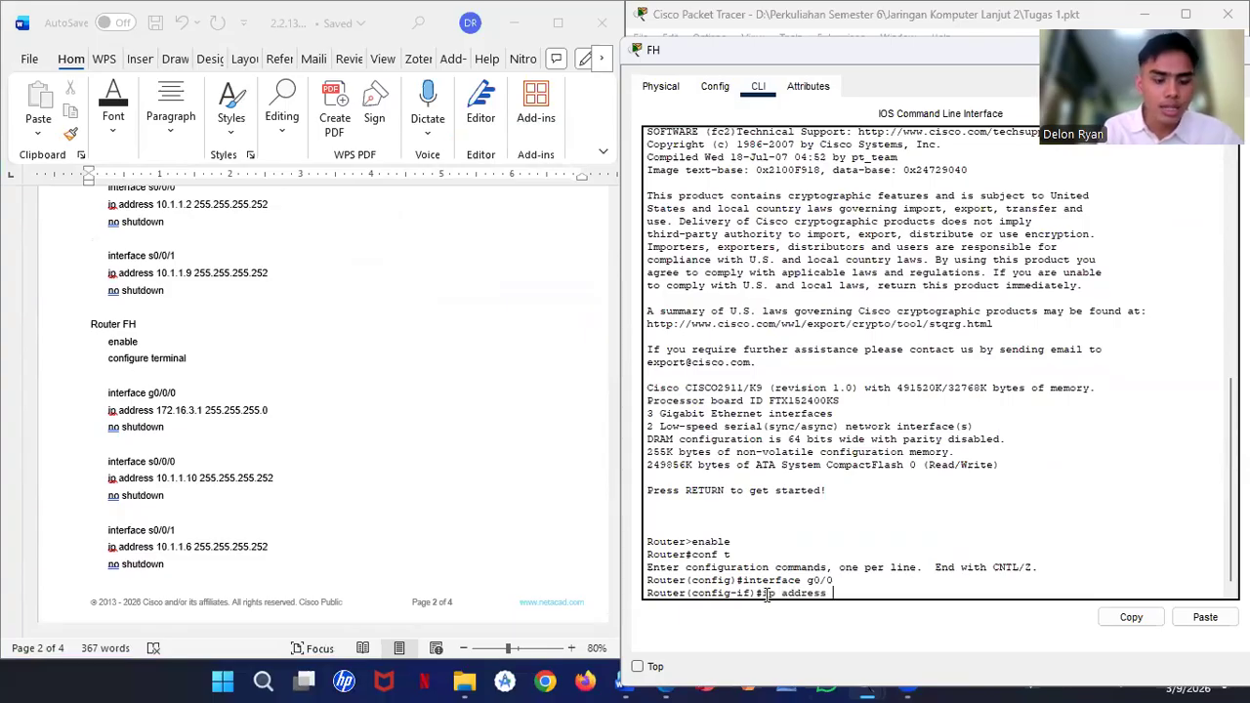
text(172.1)
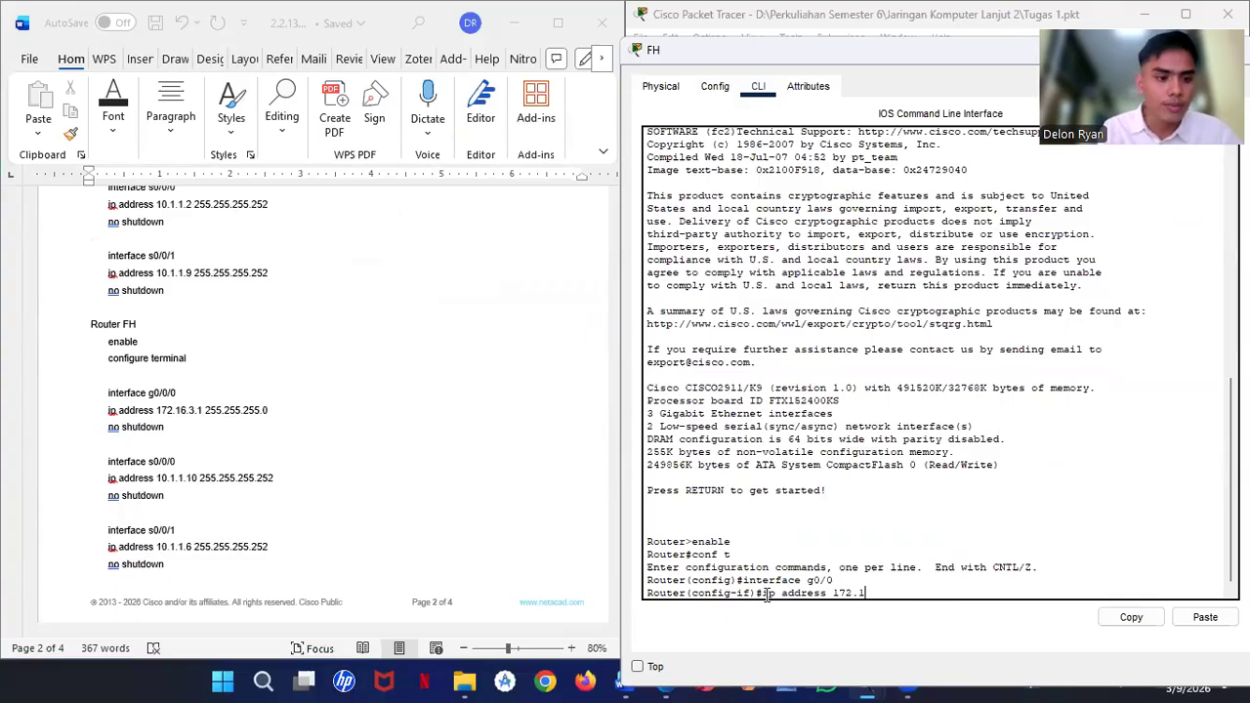
text(6.3.1)
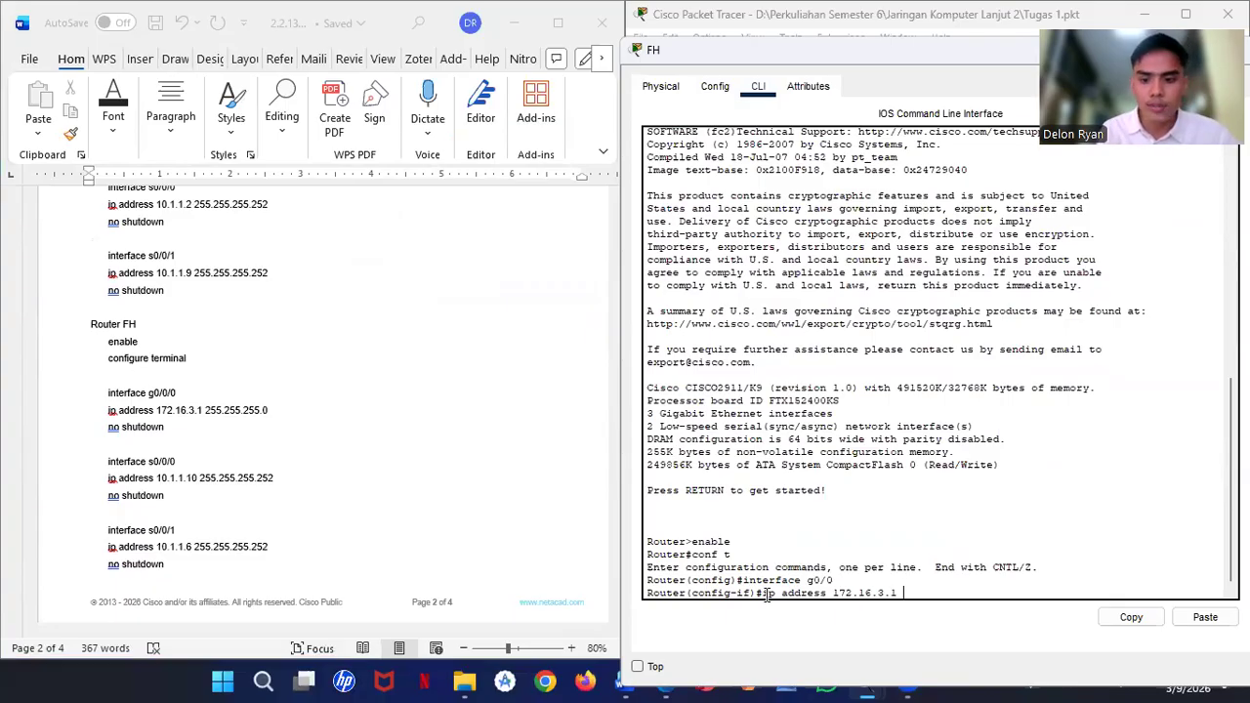
text( 255.255.255.0)
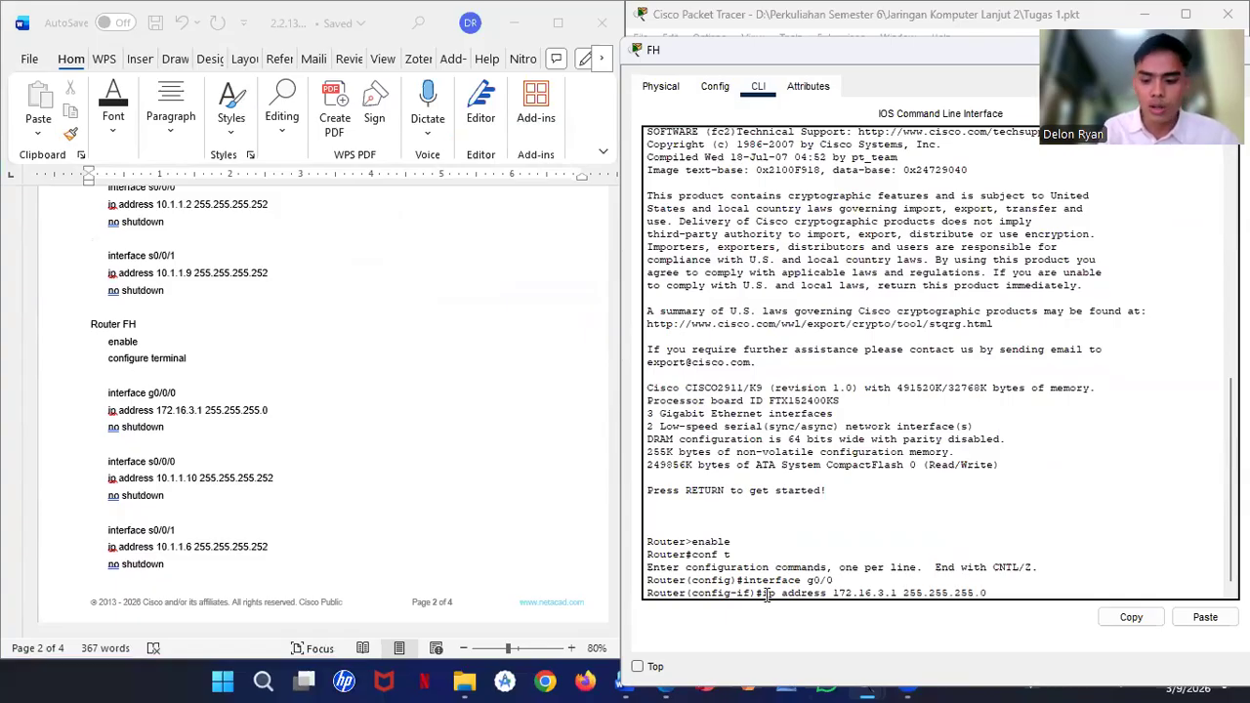
key(Return)
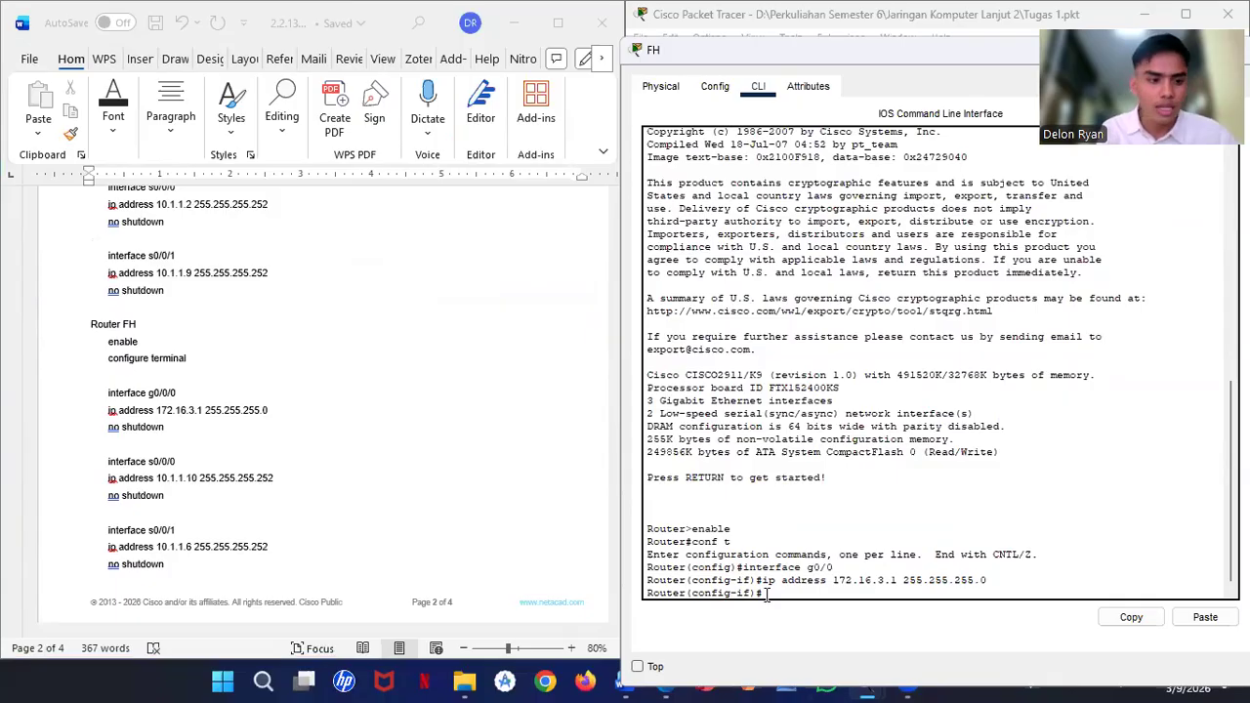
Step: Enable router FH's g0/0 interface with no shutdown
text(no shu)
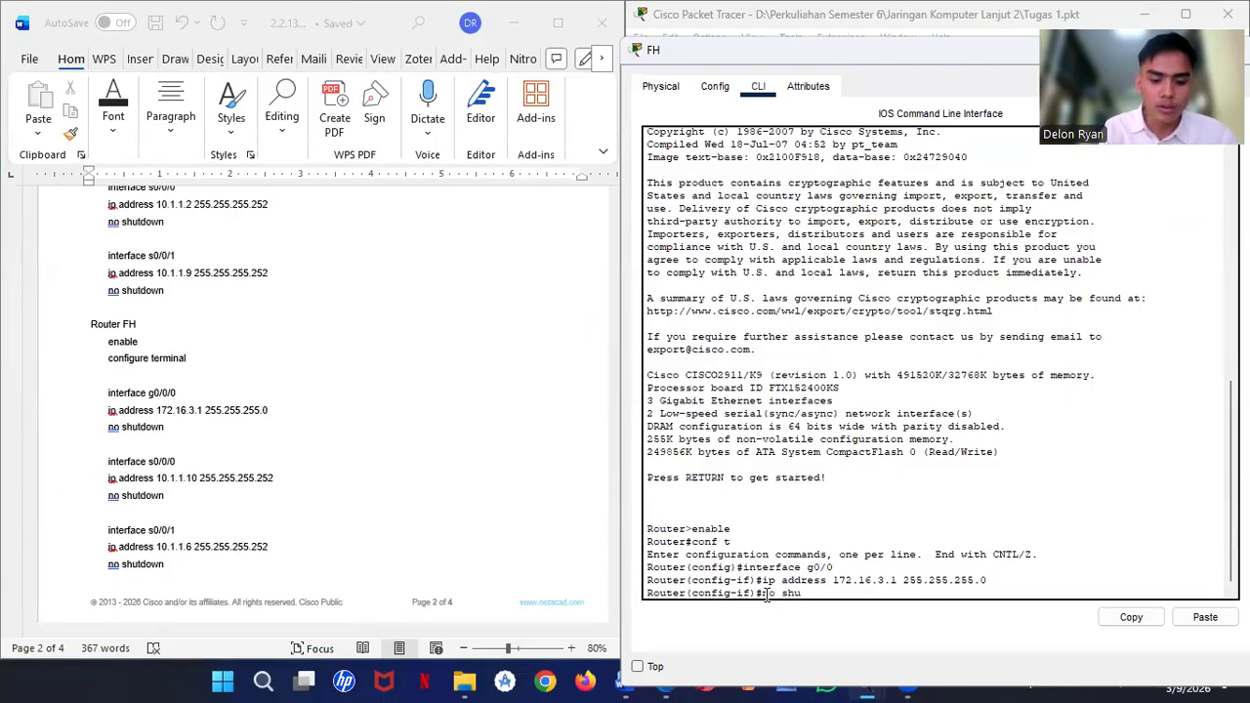
text(tdown)
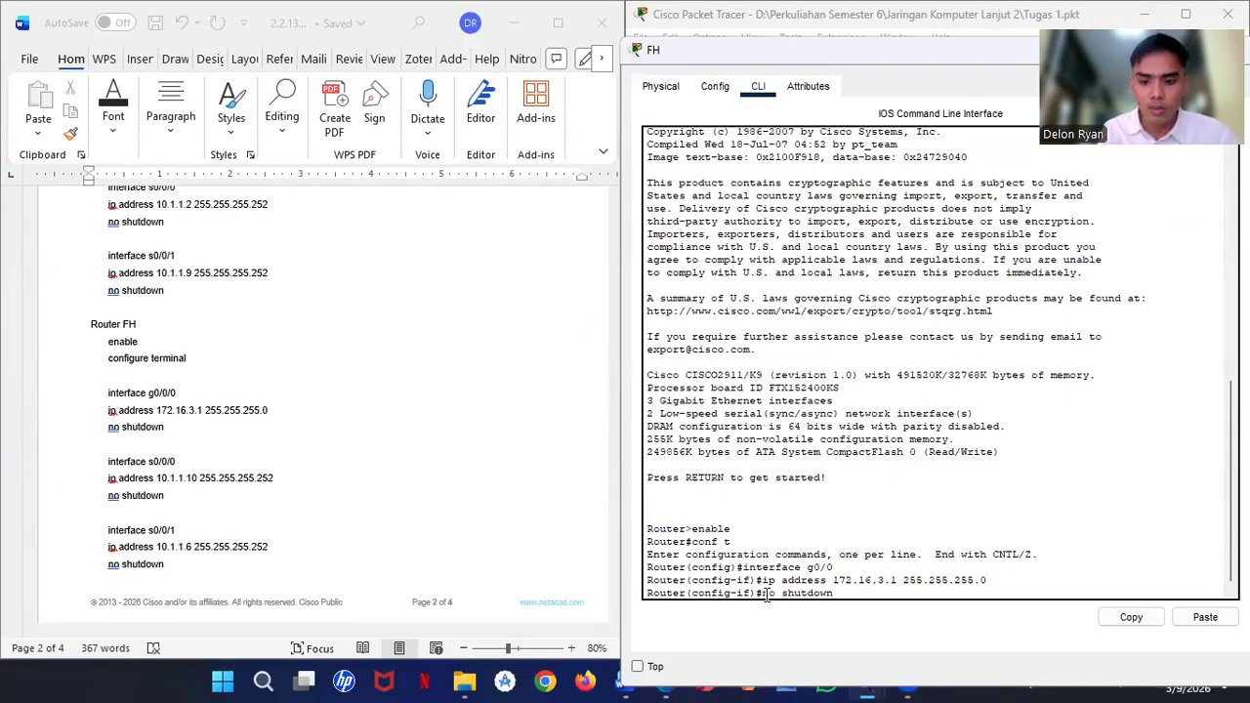
key(Return)
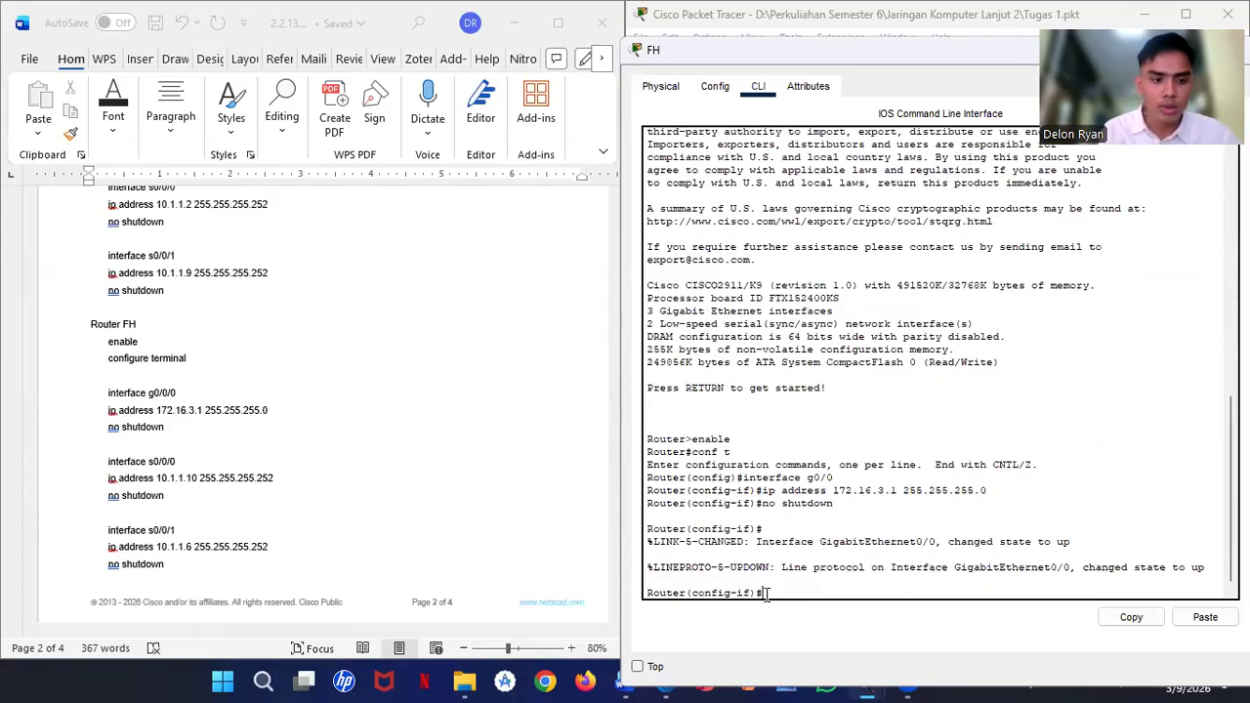
Step: Assign IP address 10.1.1.10 with mask 255.255.255.252 to router FH's s0/0/0 interface and enable it with no shutdown
text(interfa)
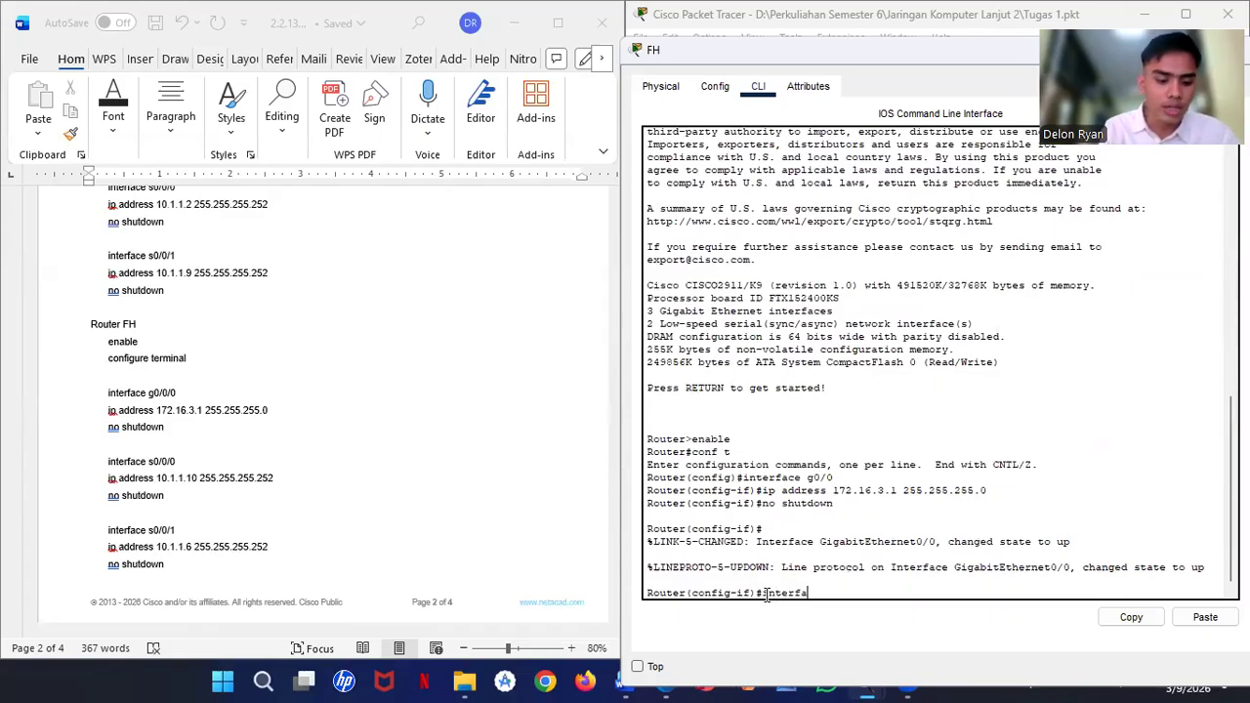
text(ce s0/0/0)
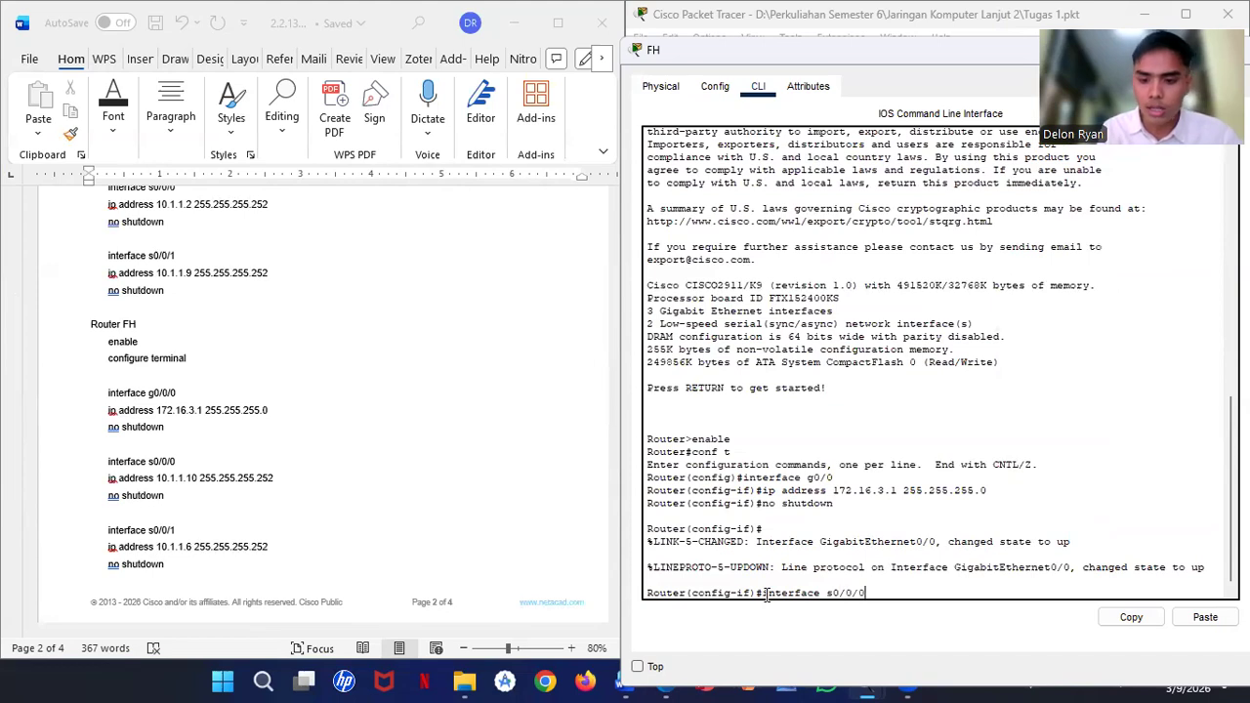
key(Return)
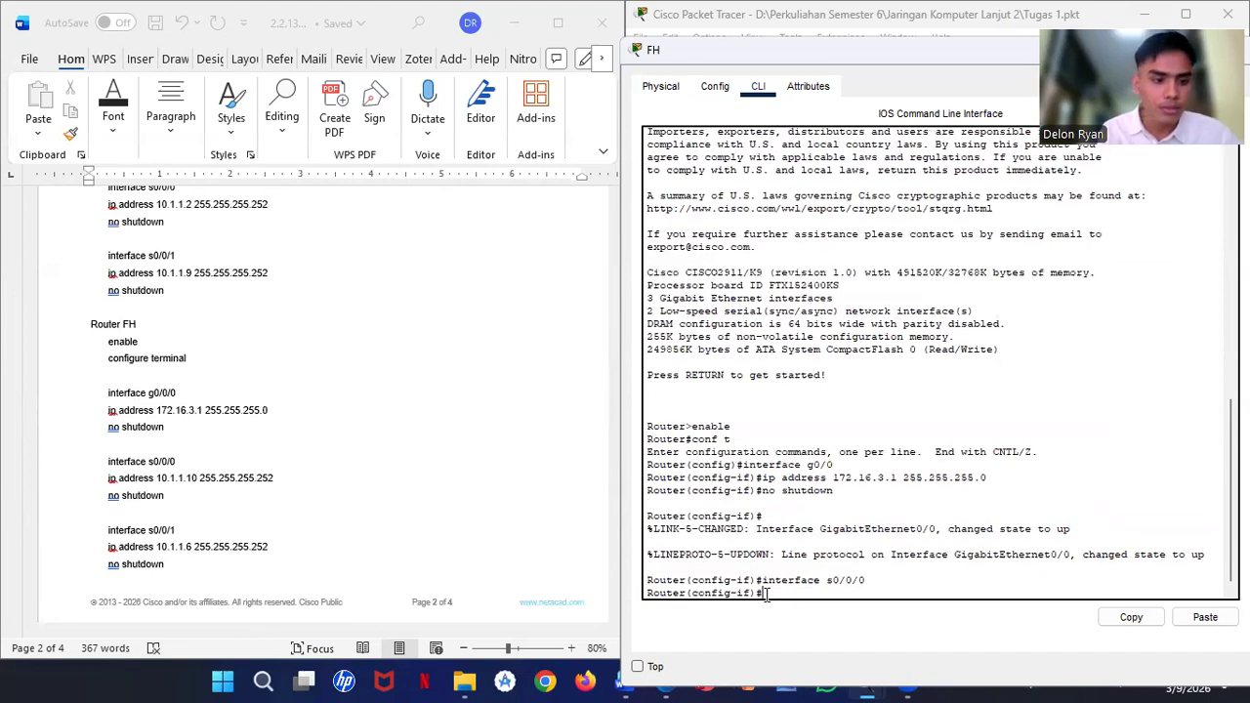
text(ip addr)
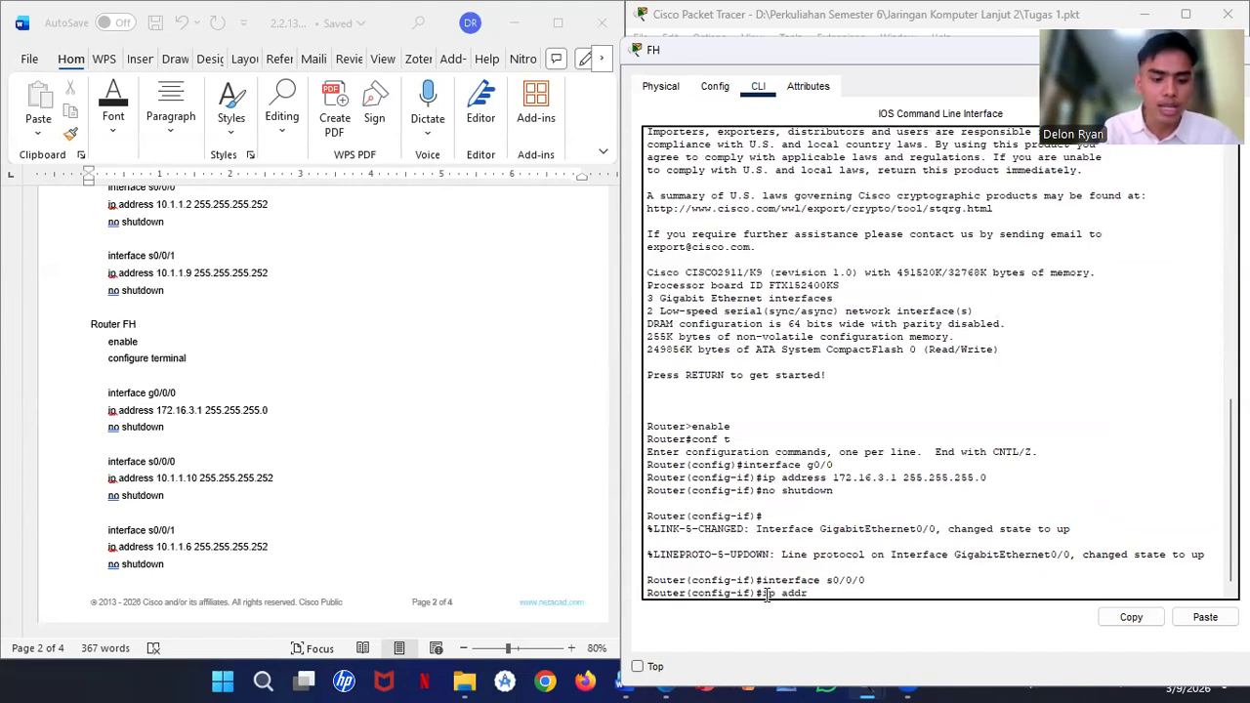
text(ess 10.1.1.10)
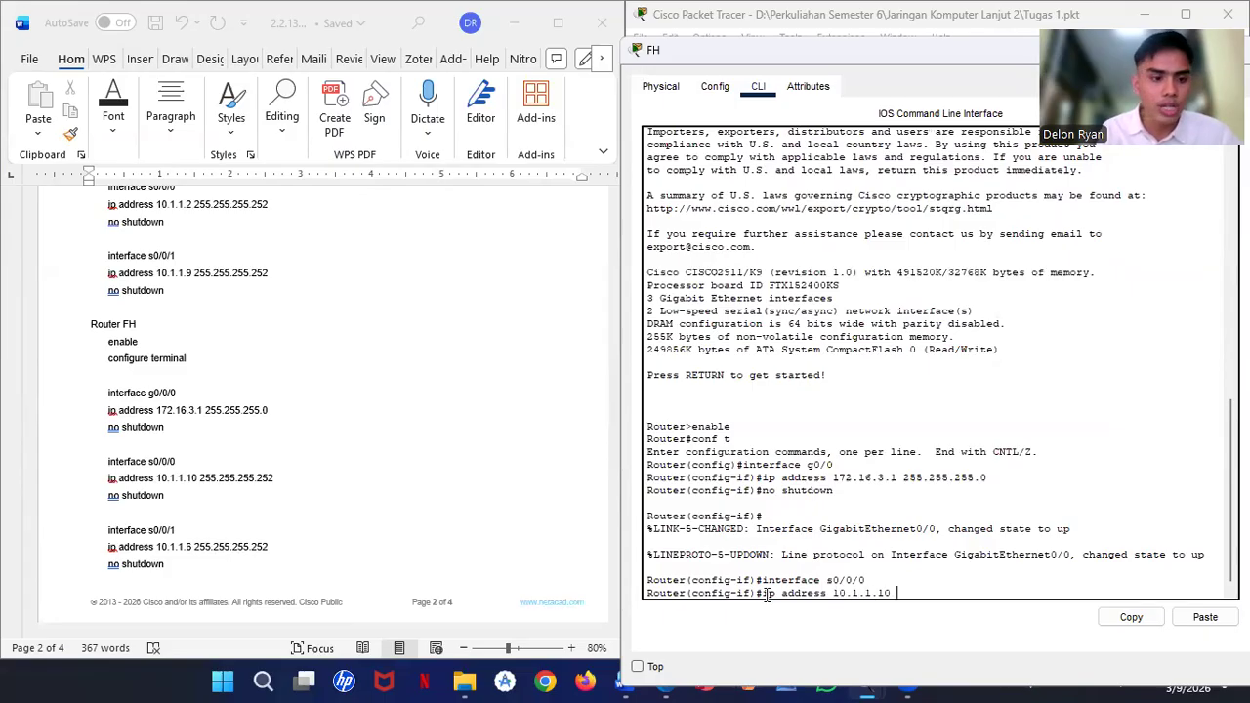
text( 255.)
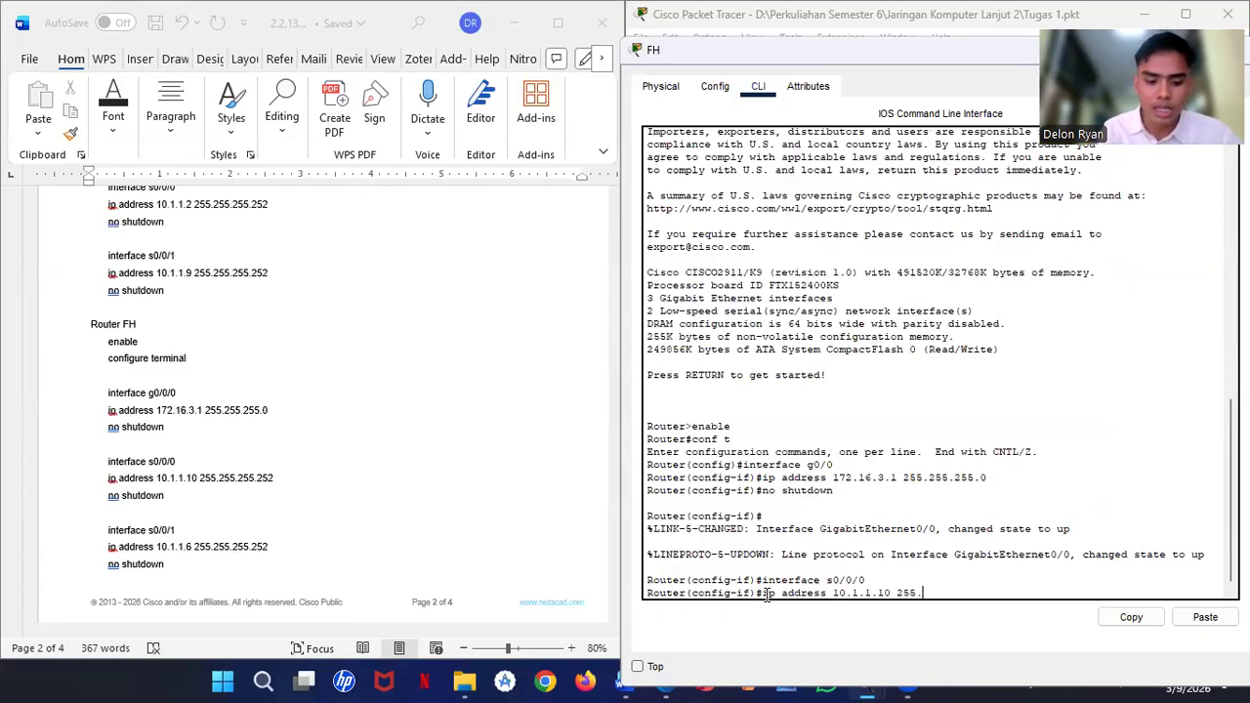
text(255.255.)
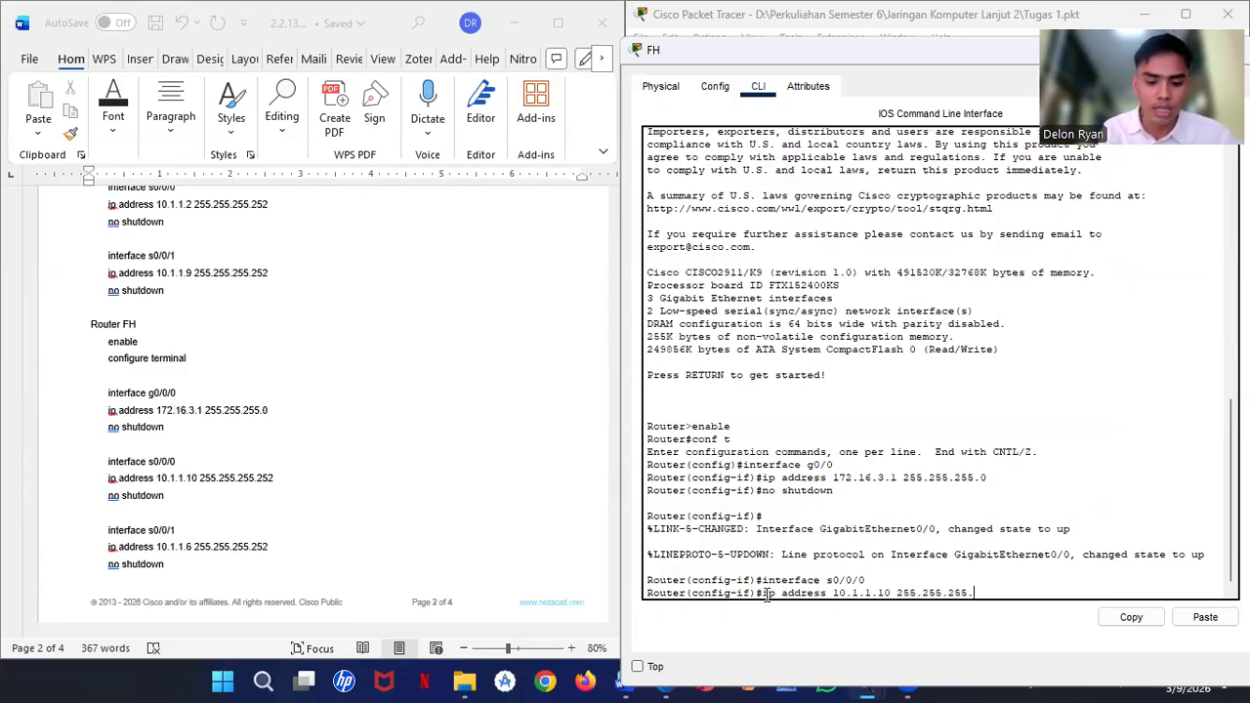
text(252)
key(Return)
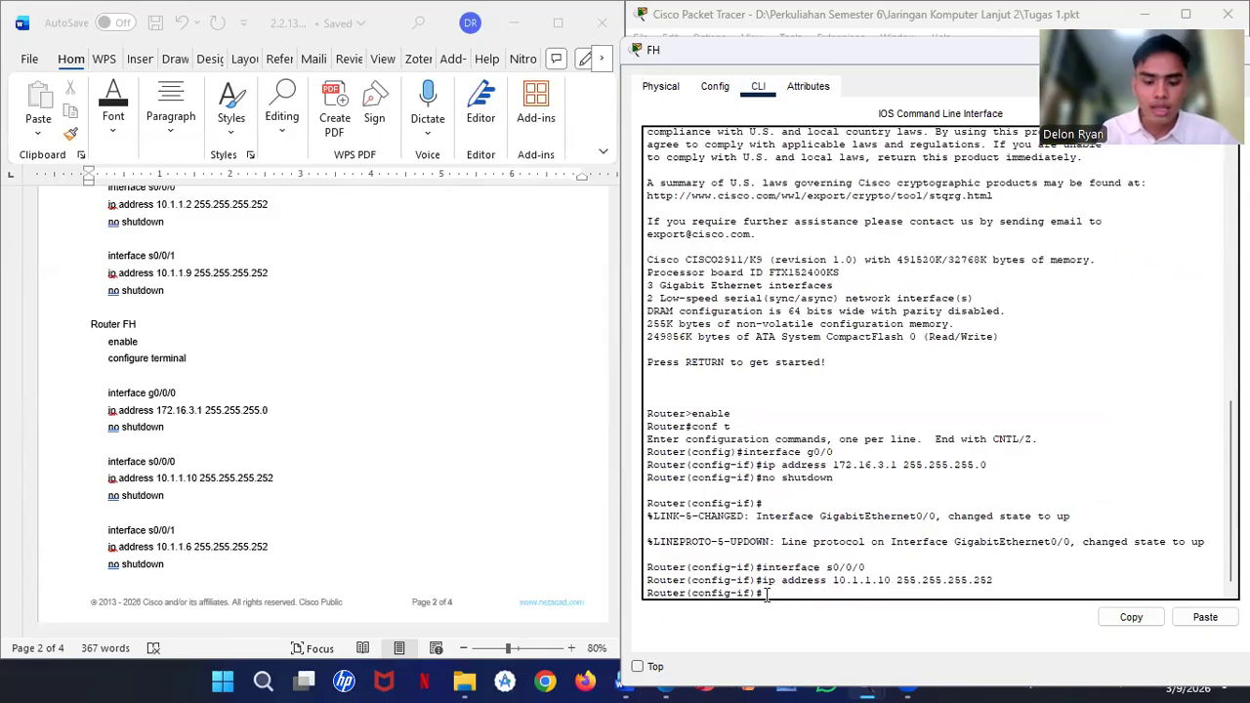
text(no shutdown)
key(Return)
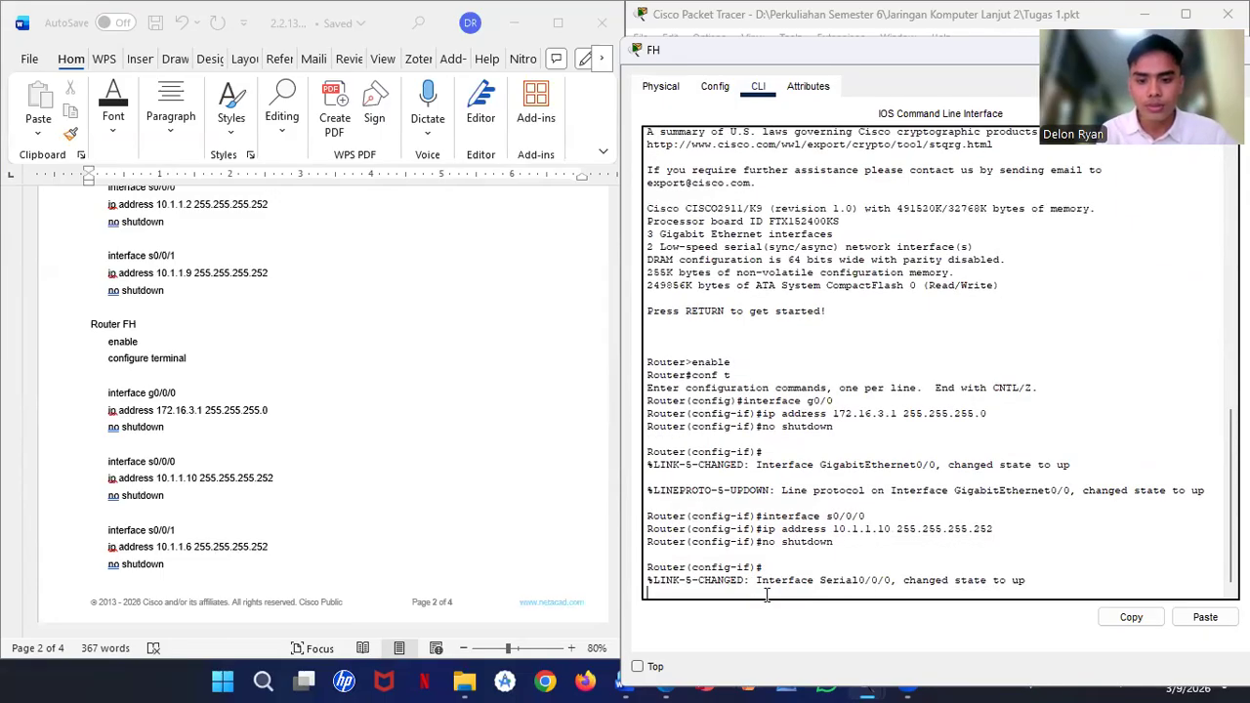
key(Return)
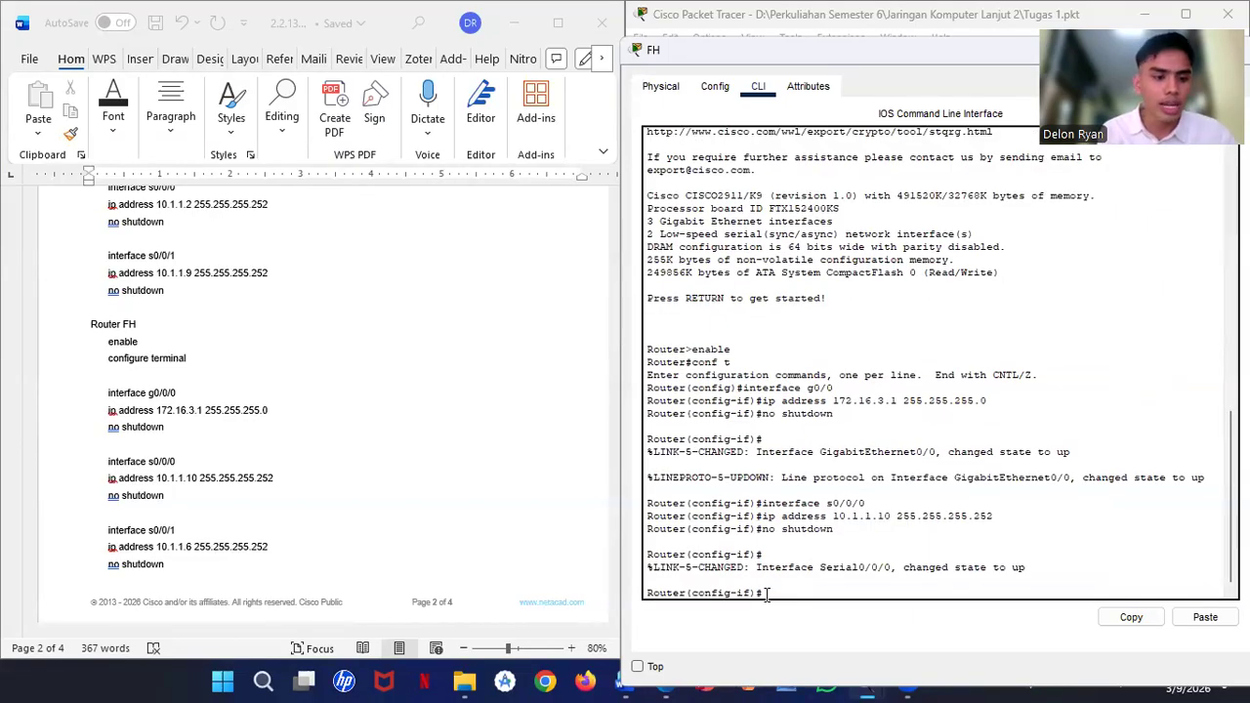
Step: Assign IP address 10.1.1.6 with mask 255.255.255.252 to router FH's s0/0/1 interface
text(interface s0/0/1)
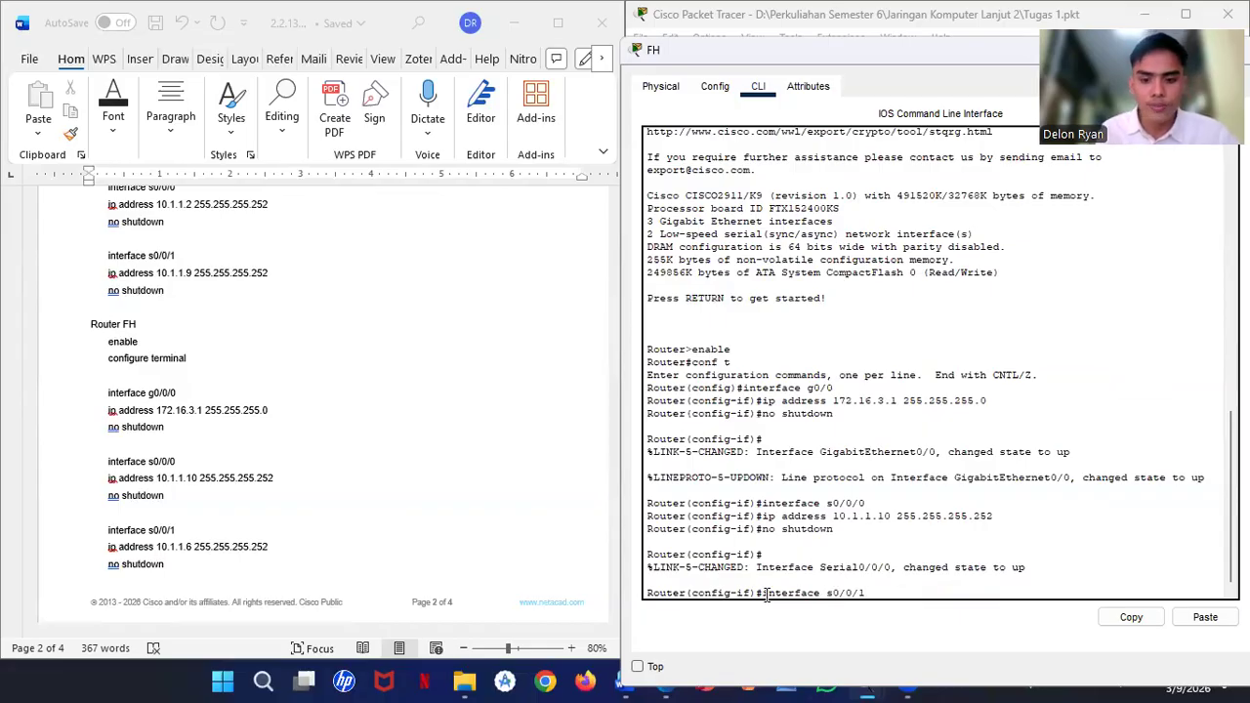
key(Return)
text(ip)
key(Return)
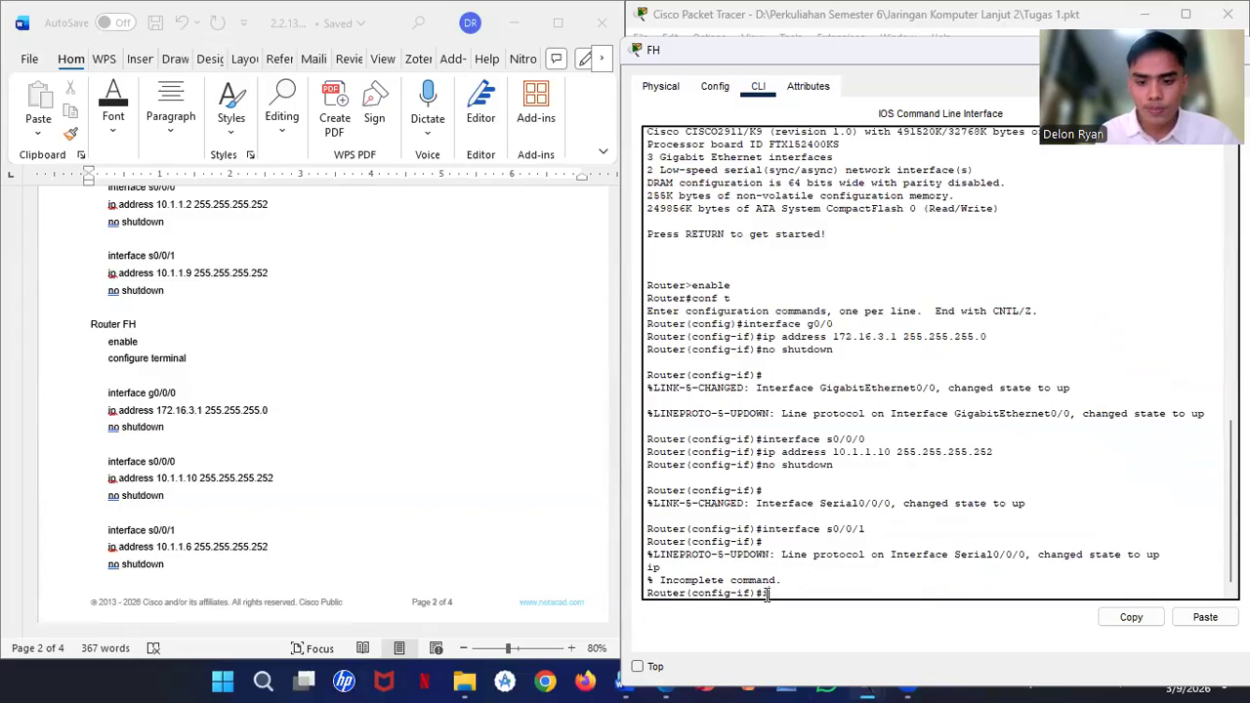
key(Up)
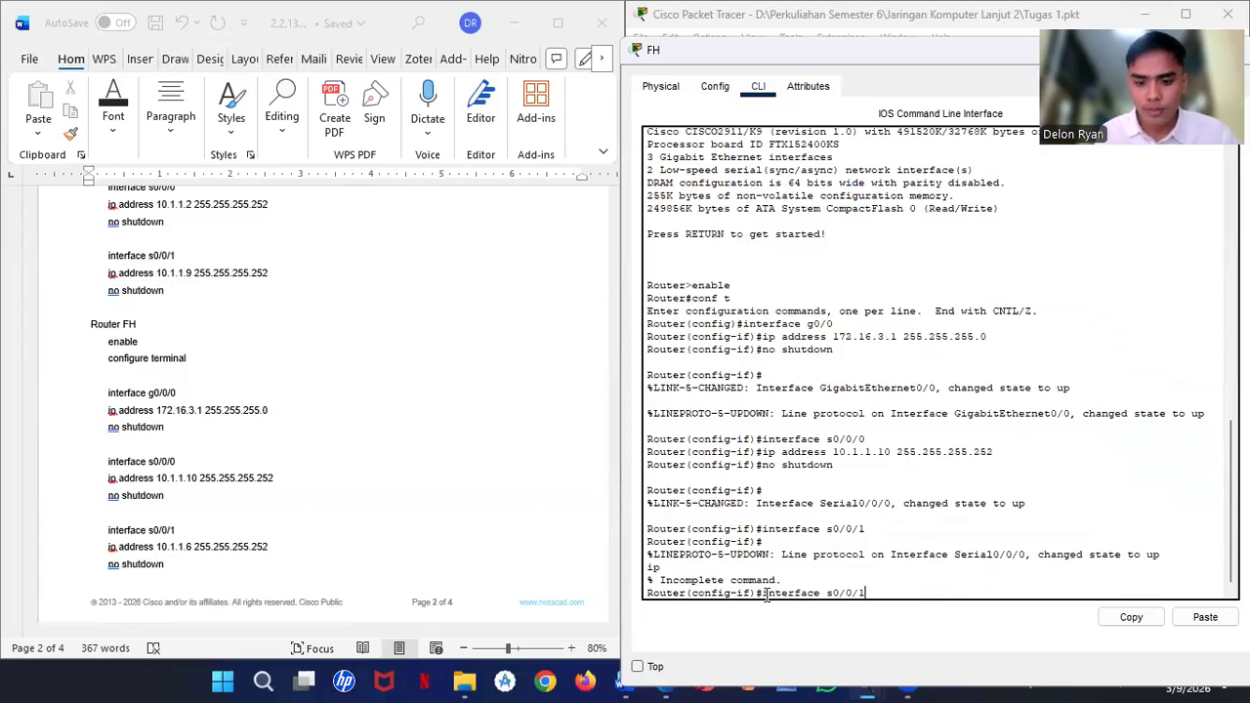
key(Return)
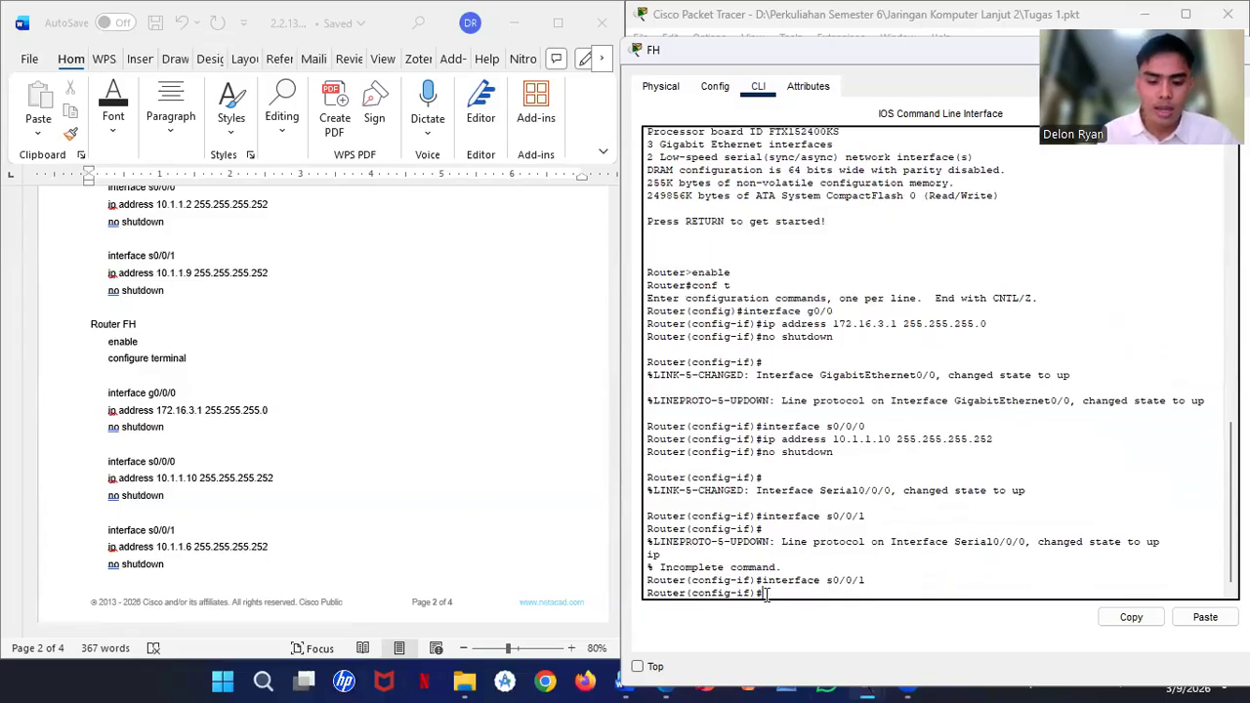
text(ip addres)
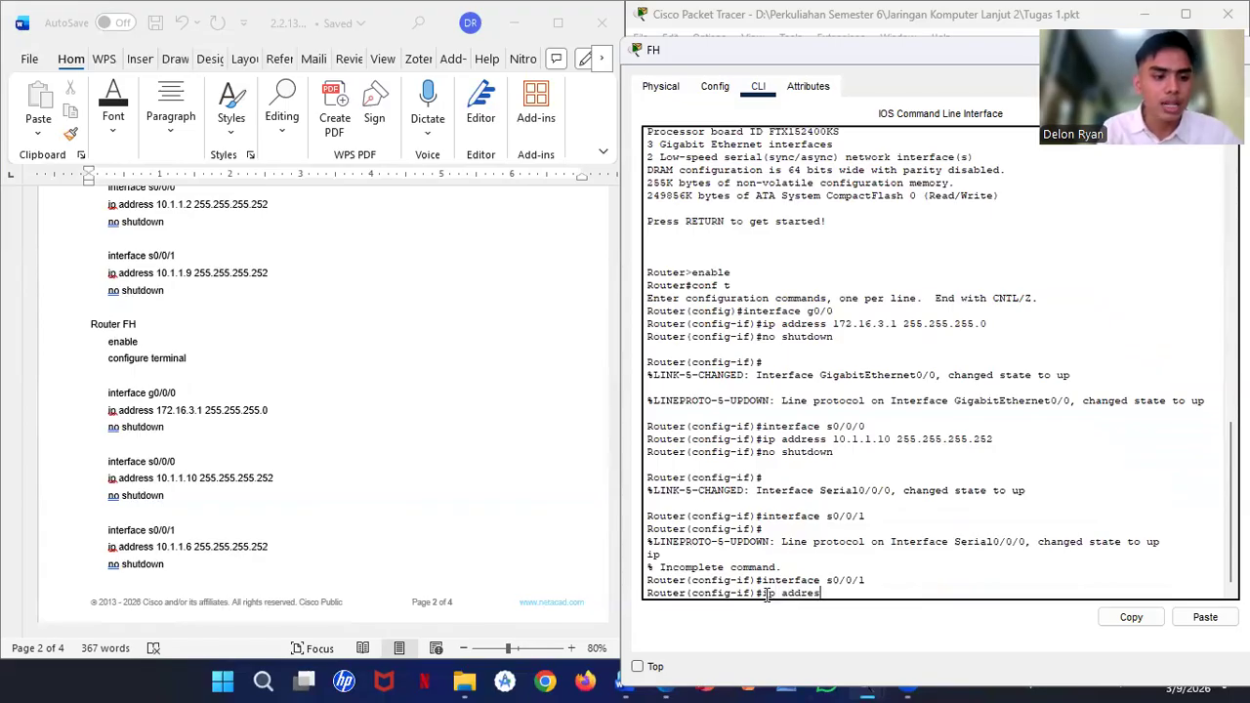
text(s 10.1.1)
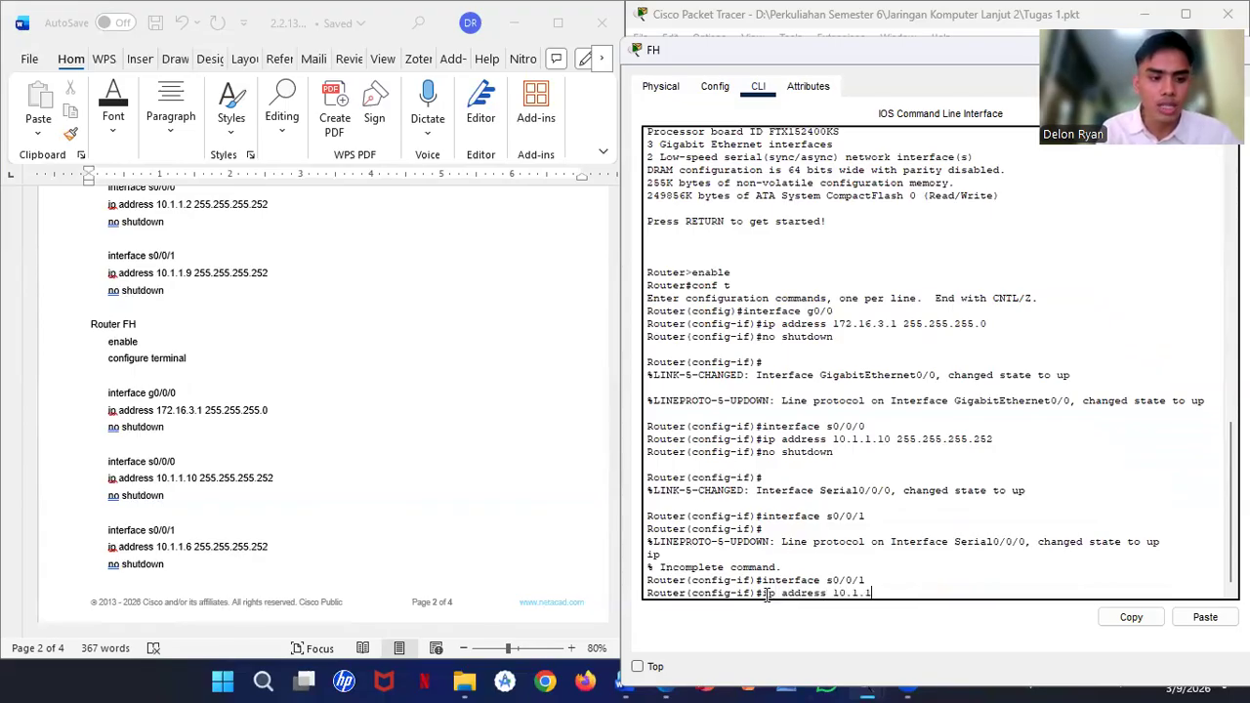
text(.6 25)
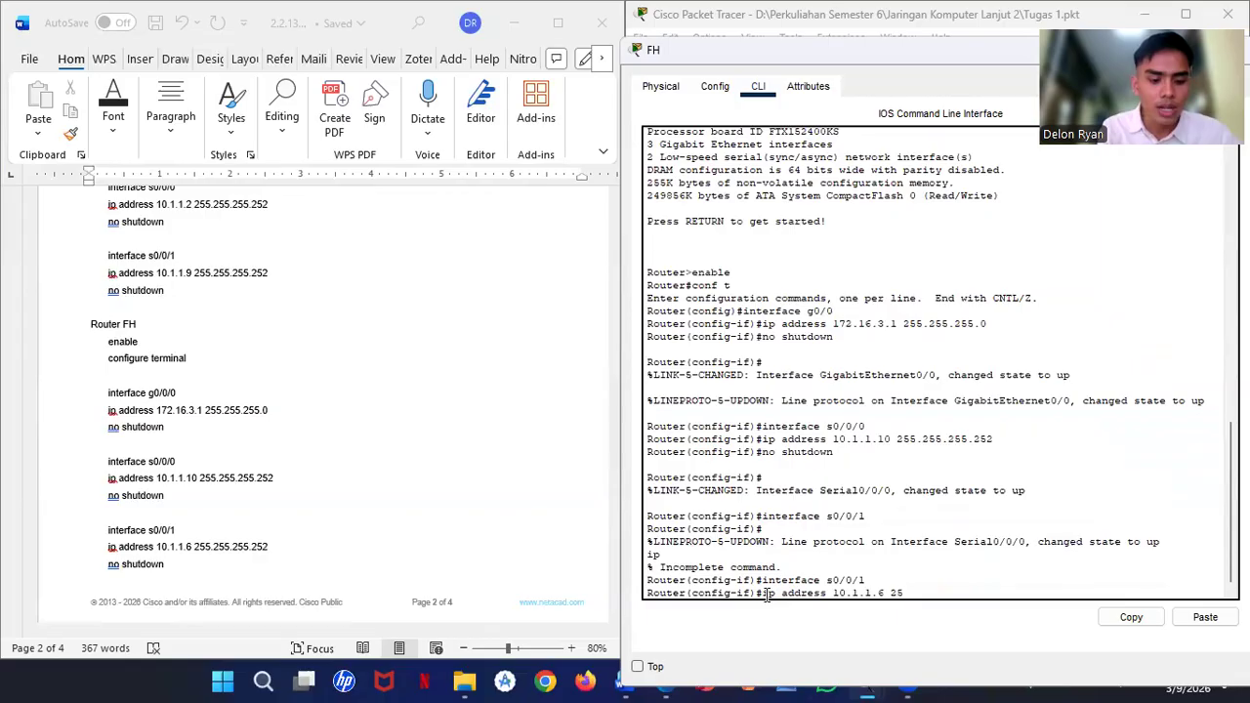
text(5.25)
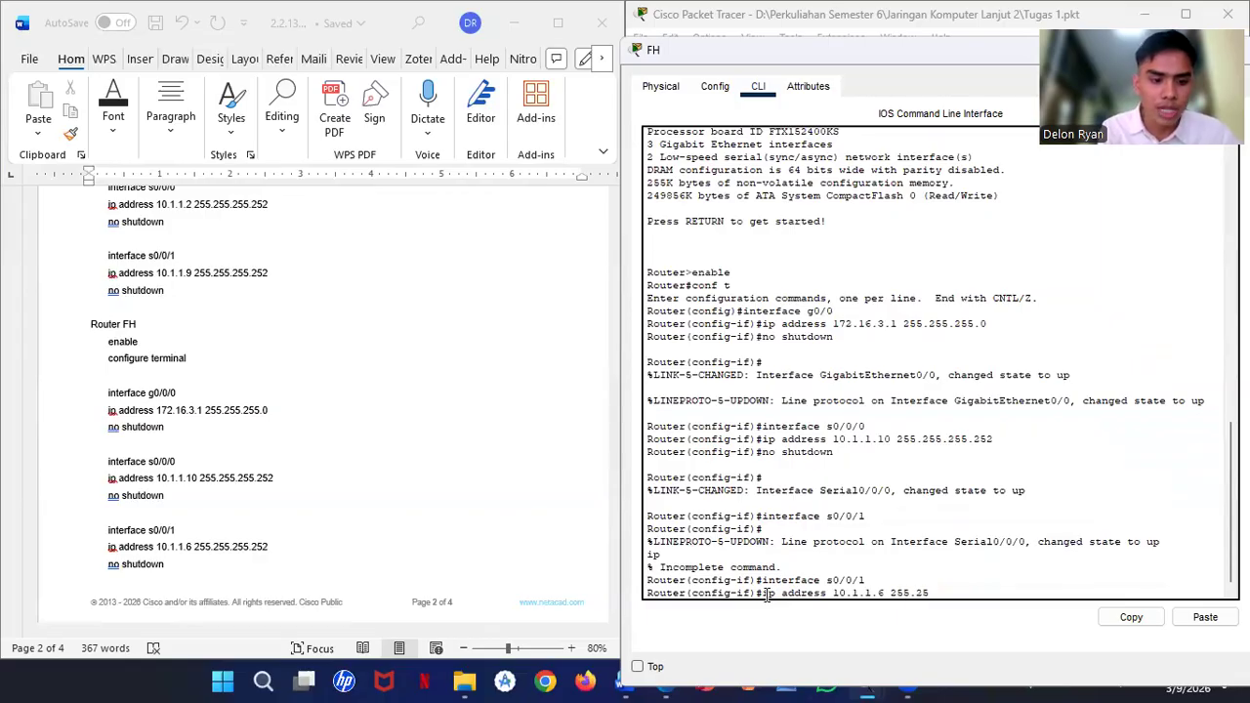
text(5.255.252)
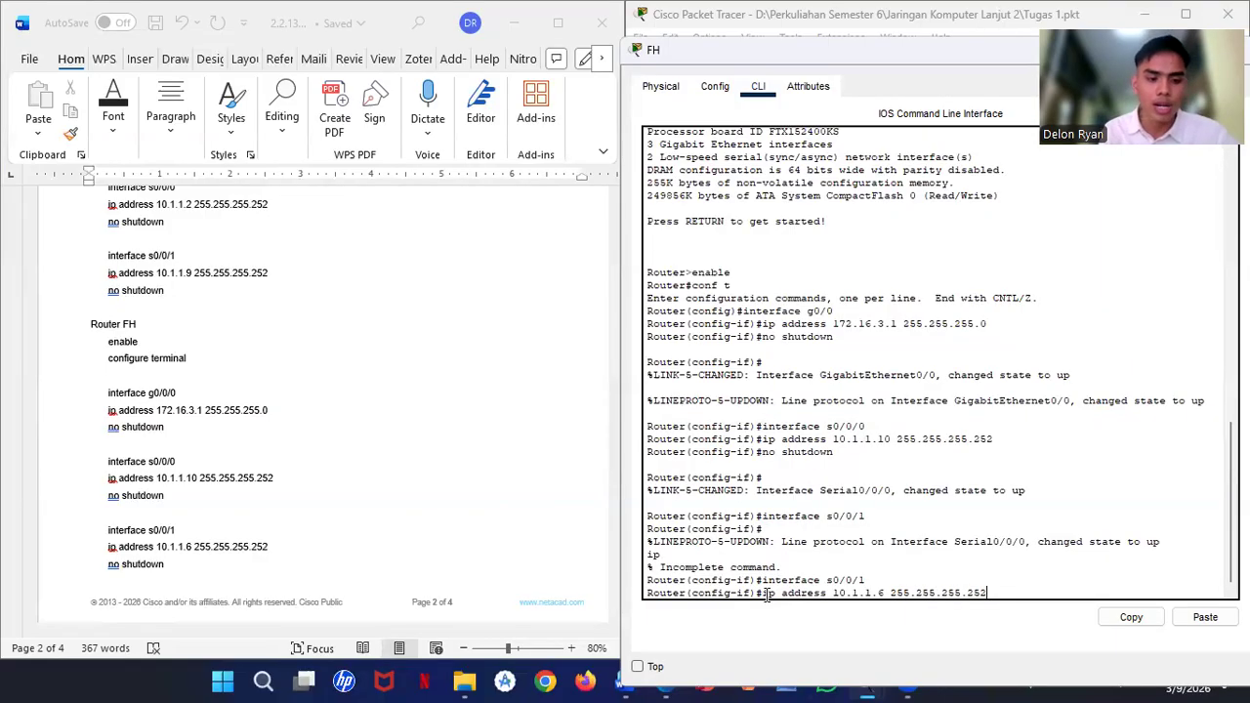
key(Return)
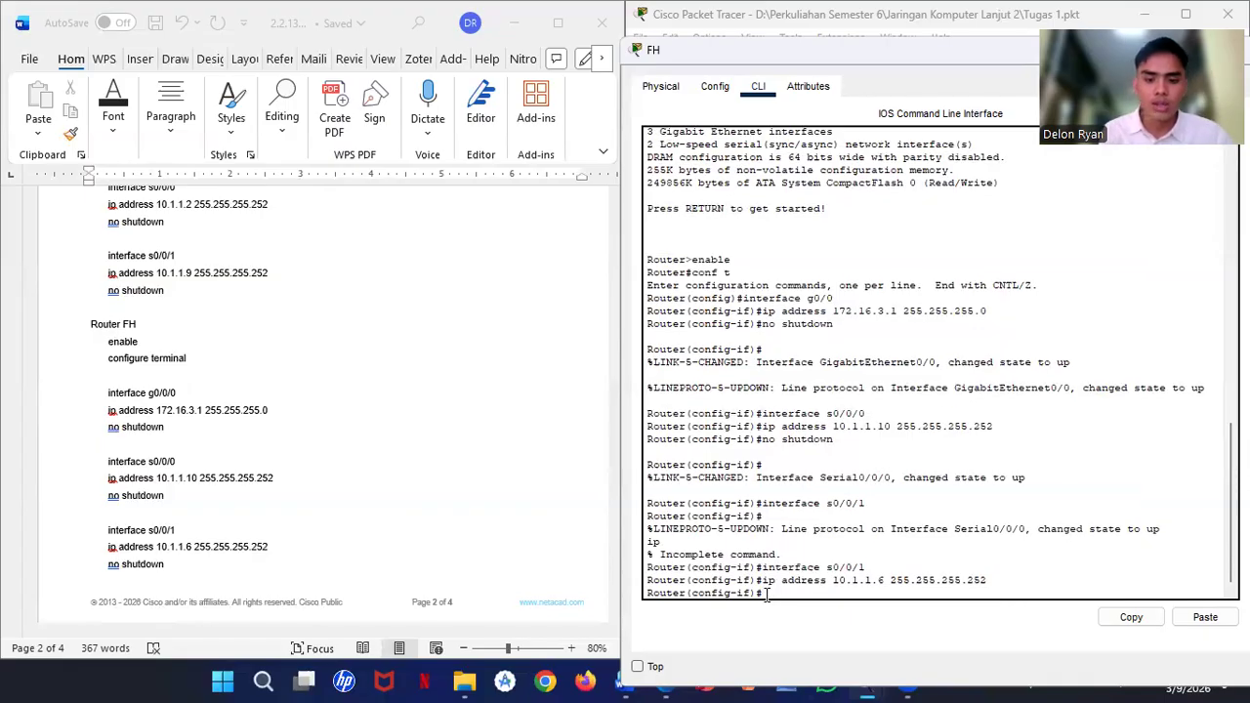
Step: Enable router FH's s0/0/1 interface with no shutdown
text(no shutd)
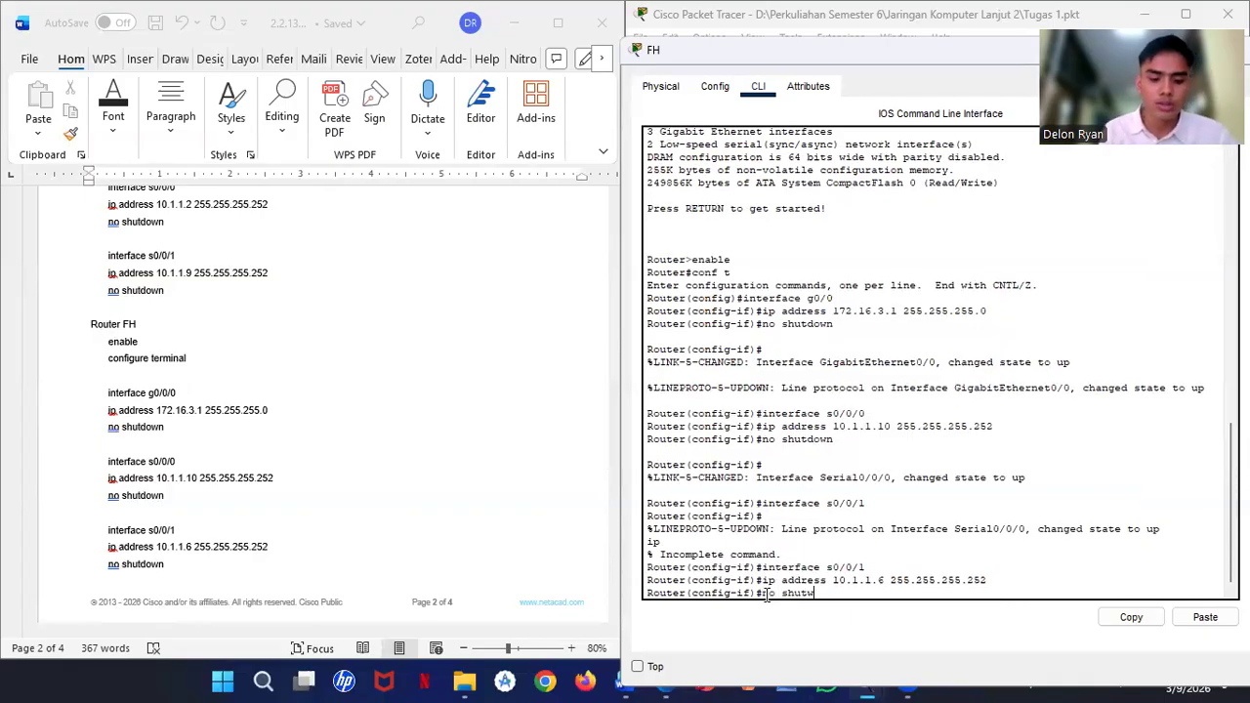
text(own)
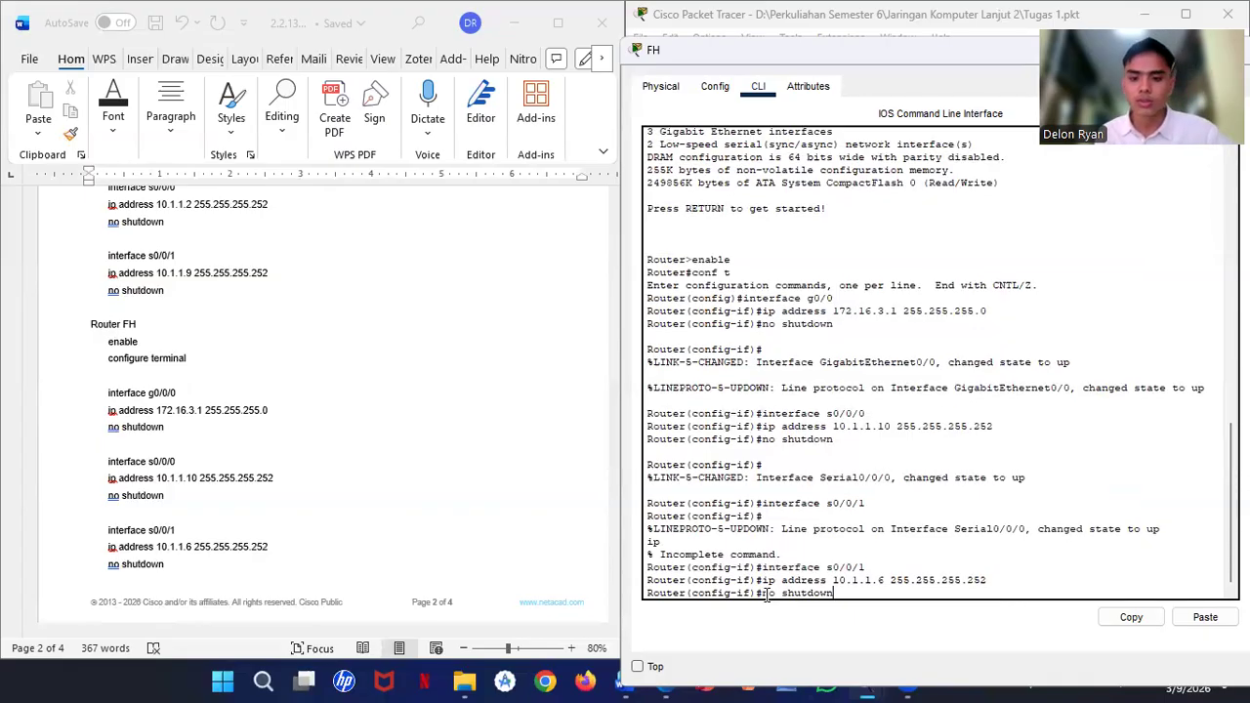
key(Return)
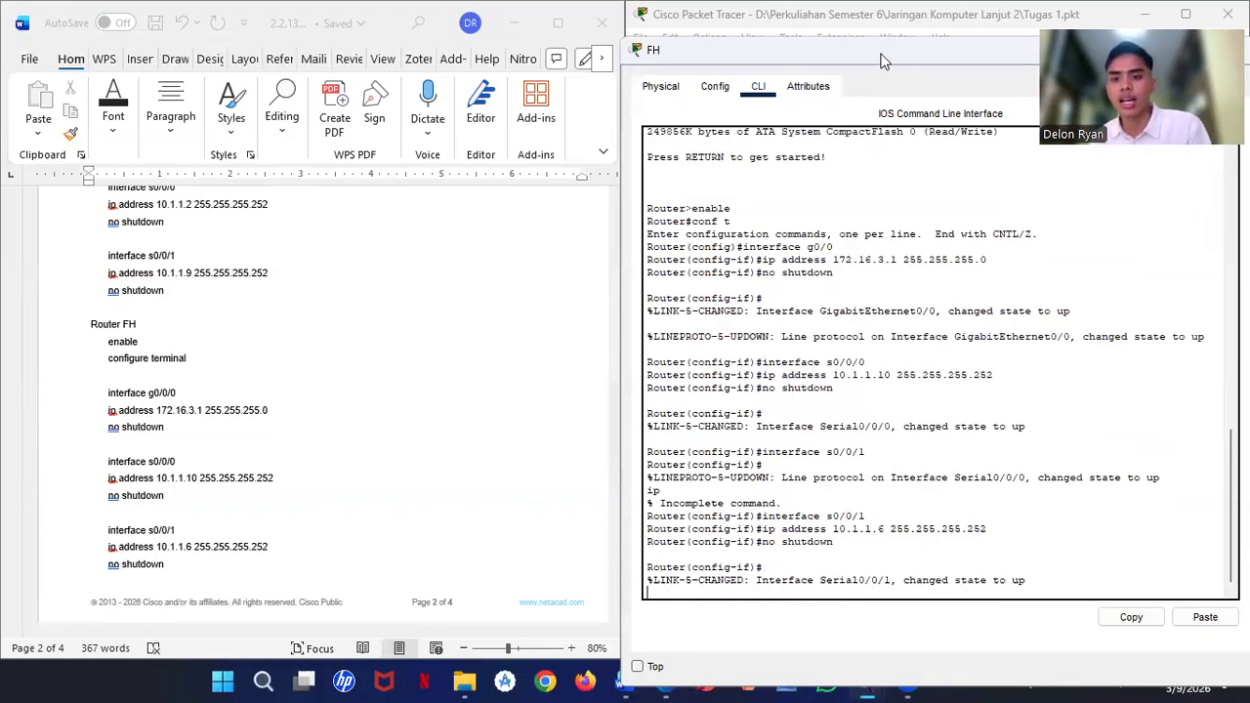
Step: Uncover the topology behind router FH's window and examine the link status between routers FT, FEB and FH
drag(884, 60, 561, 176)
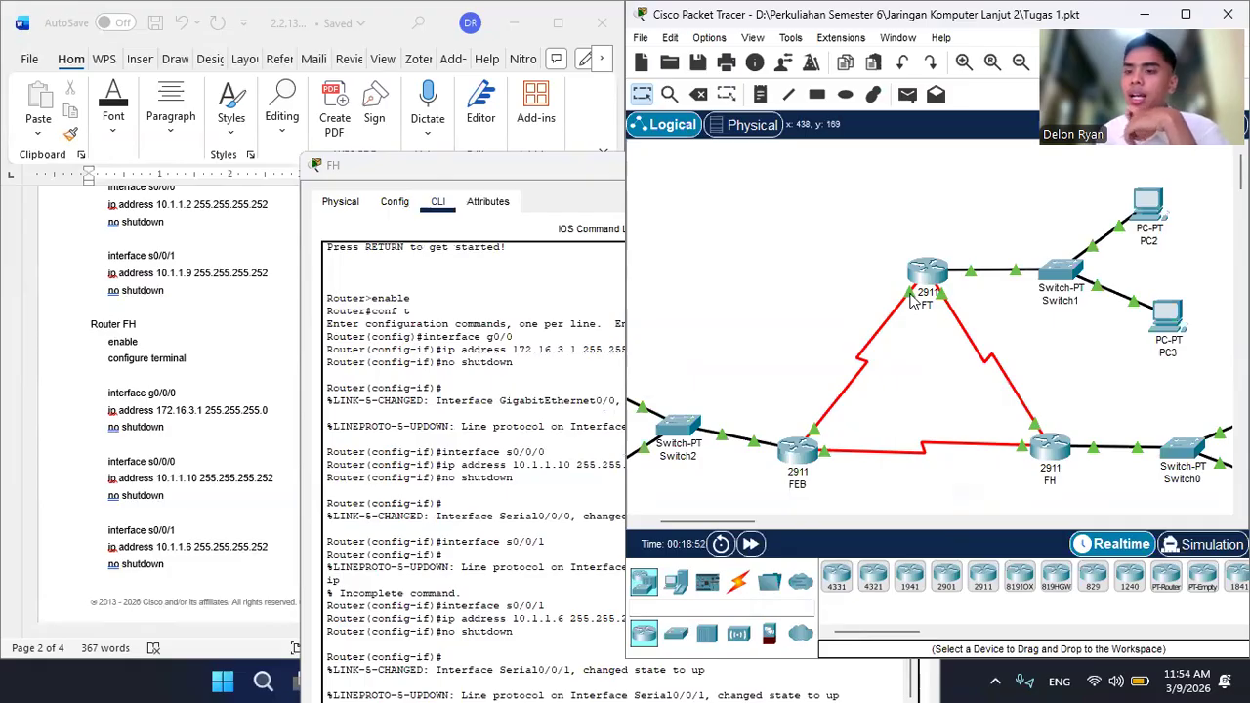
mouse_move(910, 301)
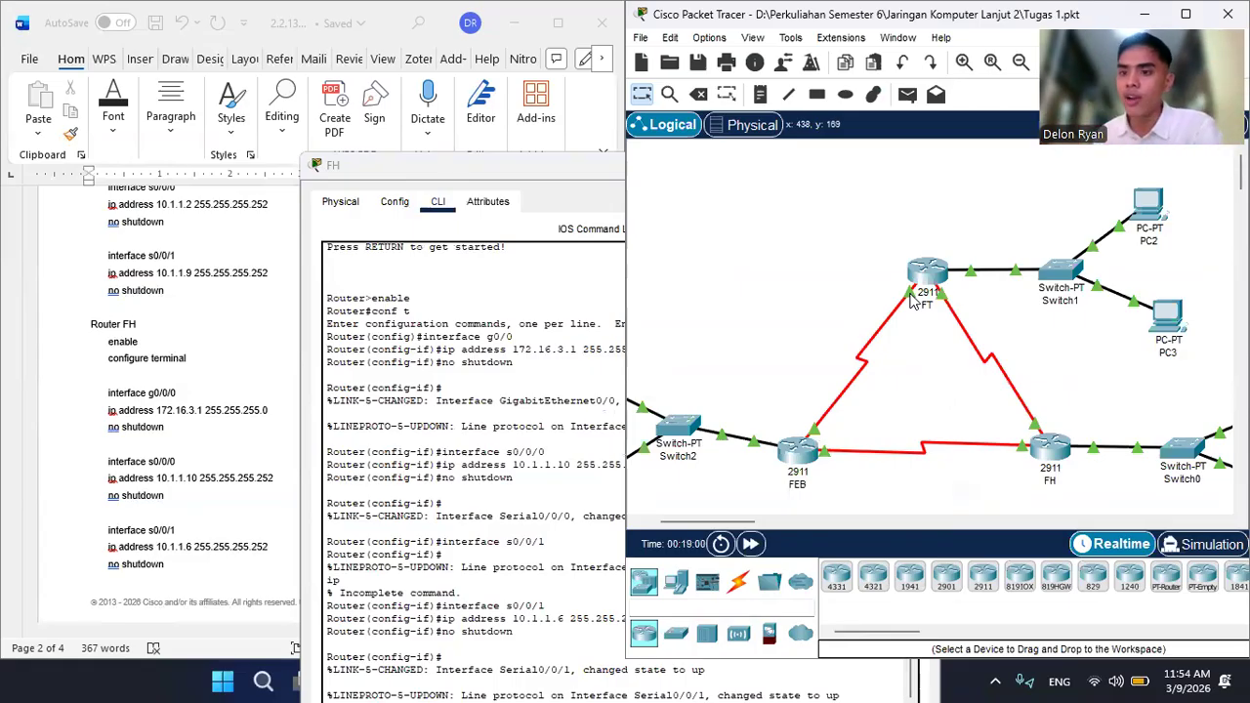
click(573, 170)
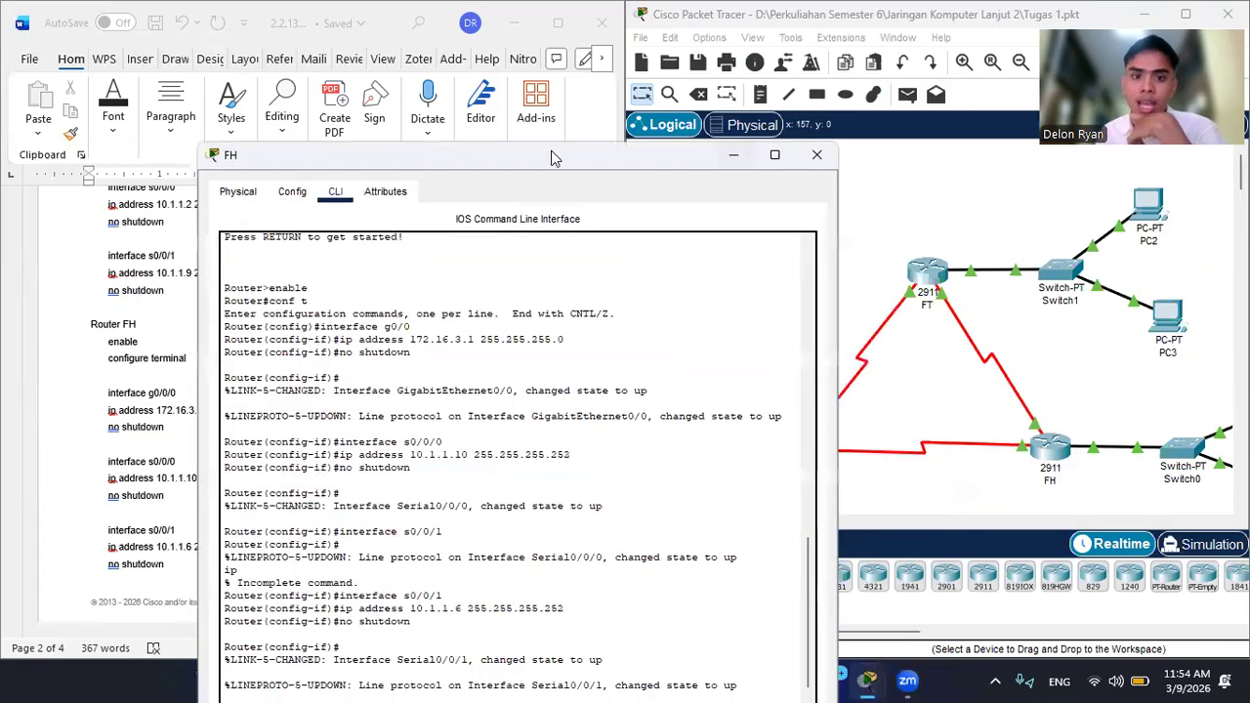
drag(553, 159, 690, 110)
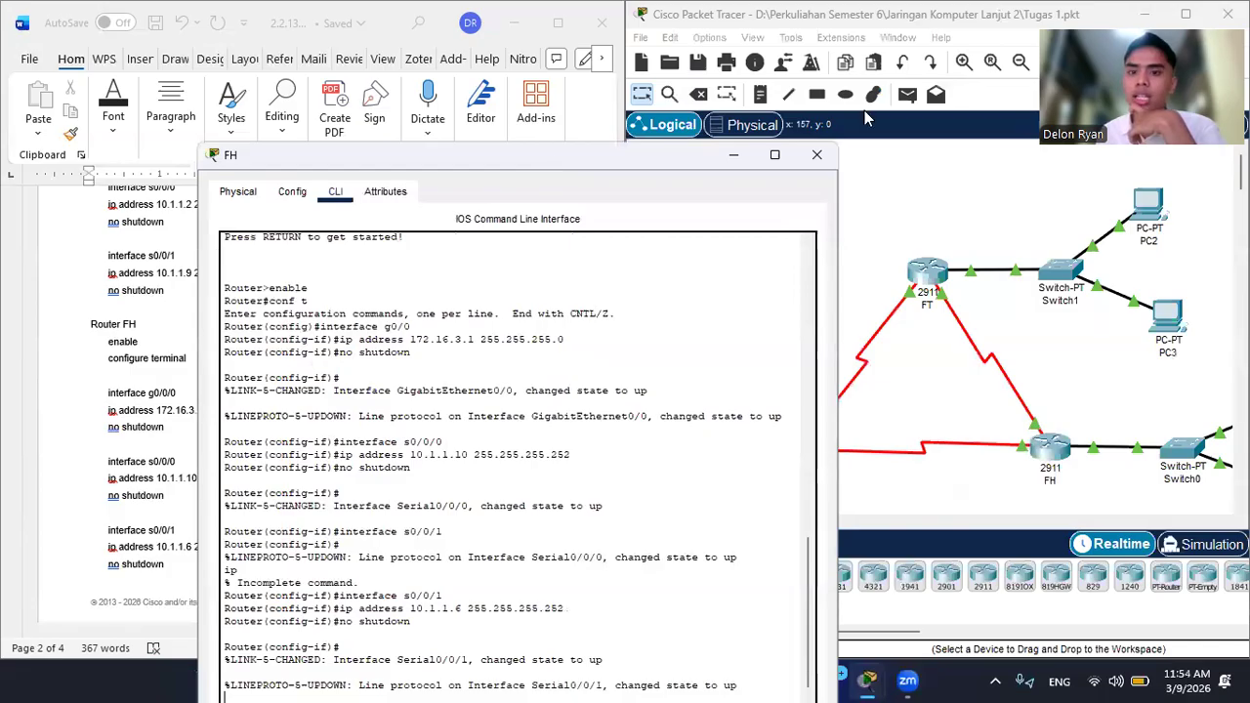
click(872, 106)
Step: Bring the OSPF and Router ID instructions into view and reopen router FT's command line at a fresh prompt
scroll(379, 376, down, 8)
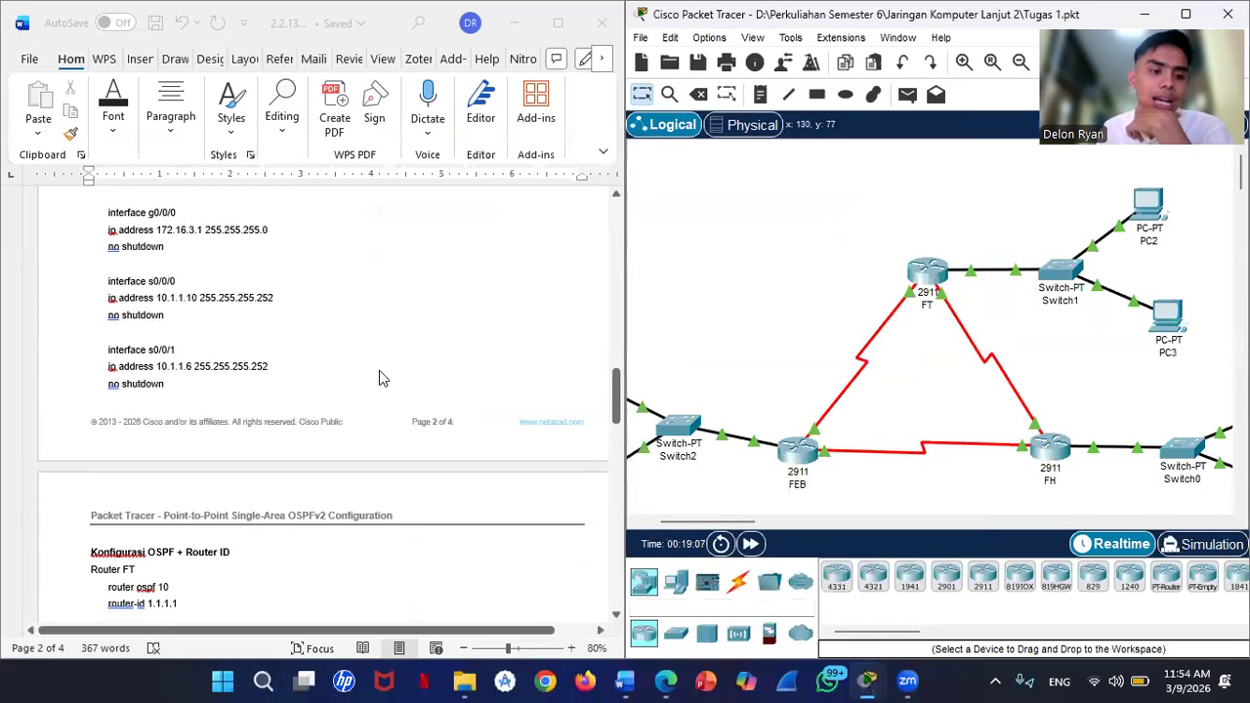
scroll(381, 378, down, 1)
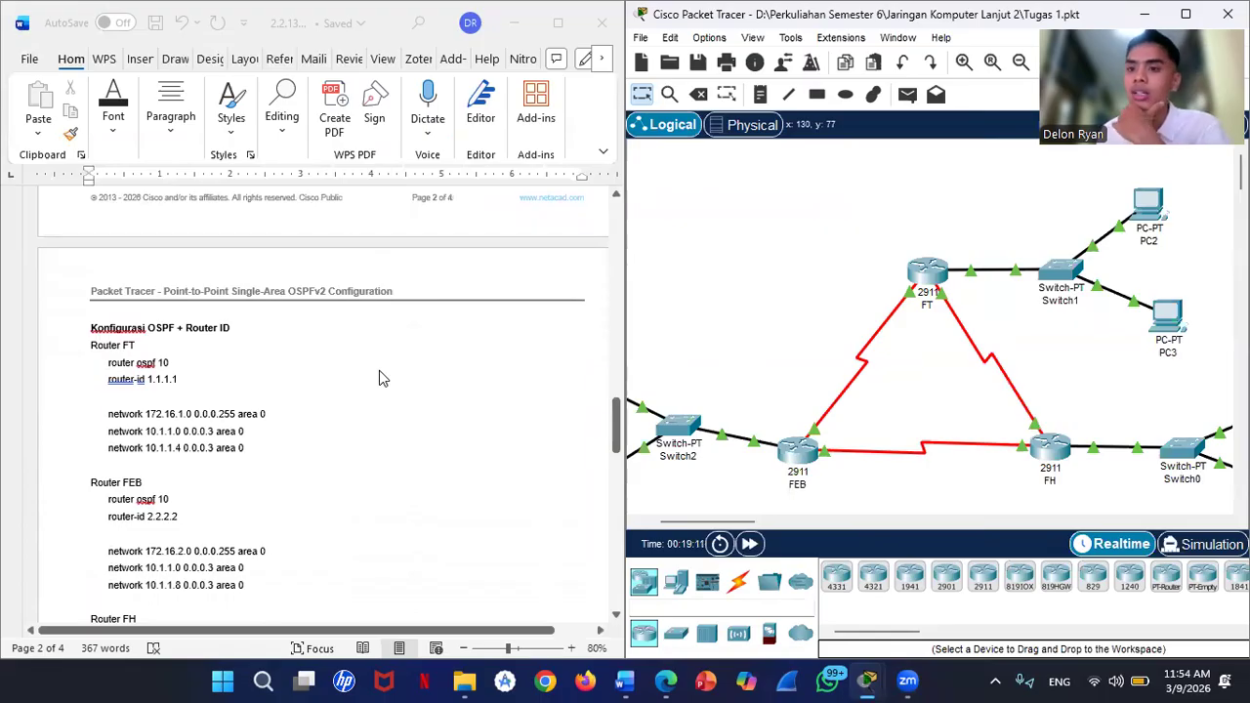
click(929, 282)
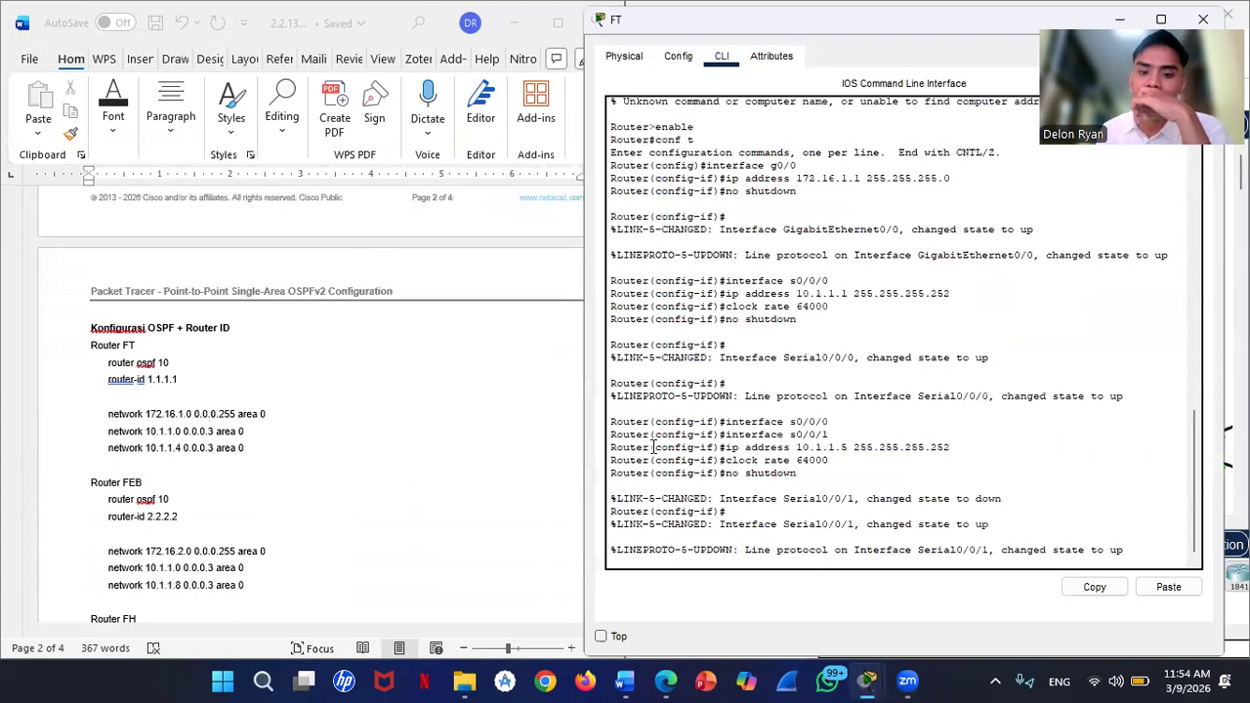
scroll(352, 432, down, 2)
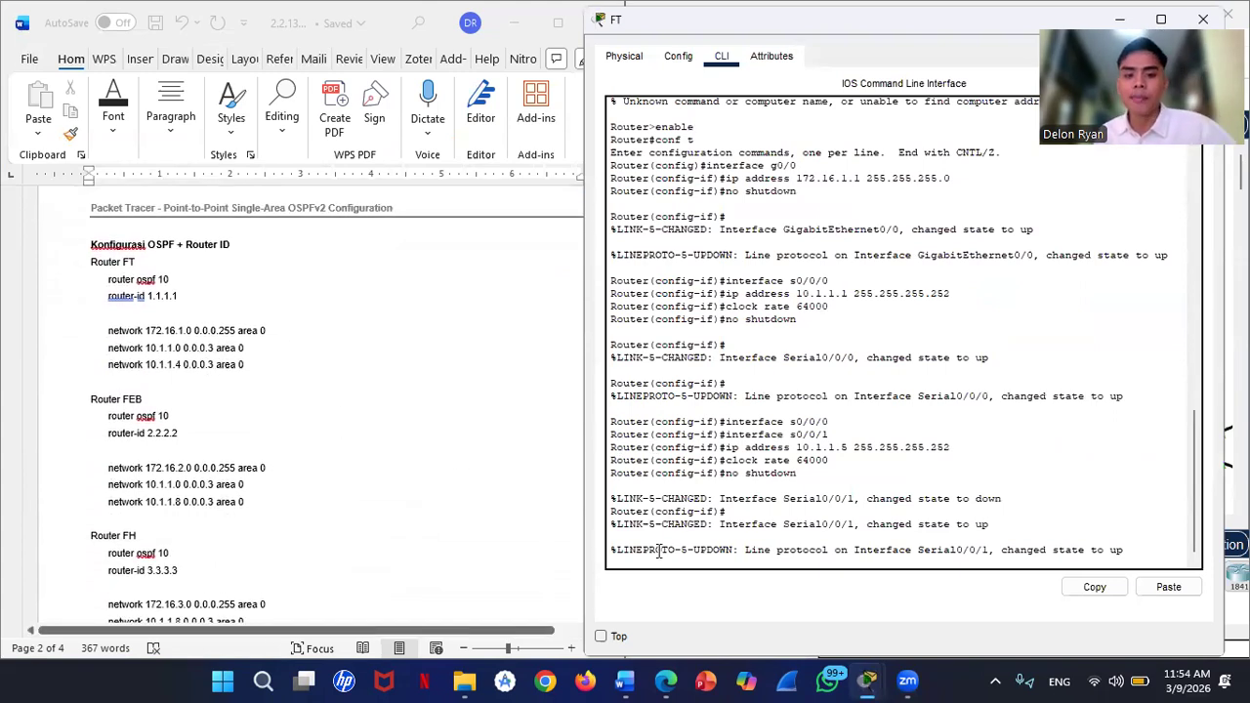
key(Return)
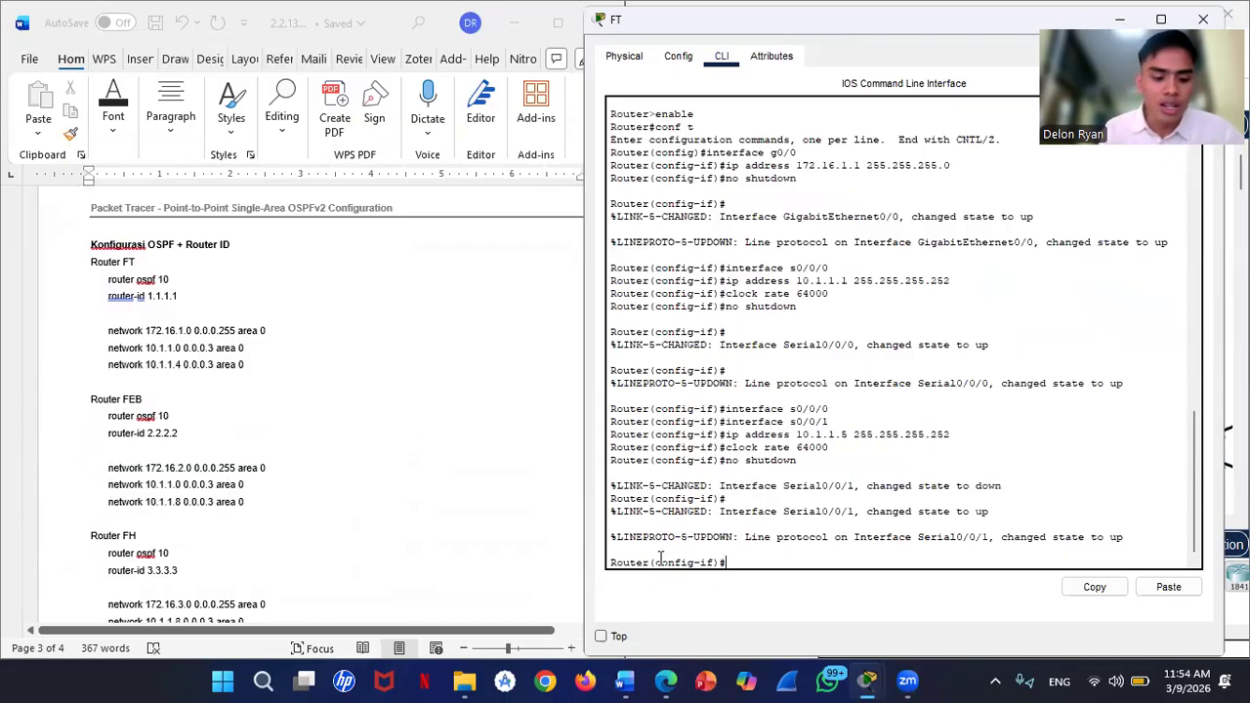
Step: Leave interface configuration on router FT and start OSPF routing with process ID 10
text(exit)
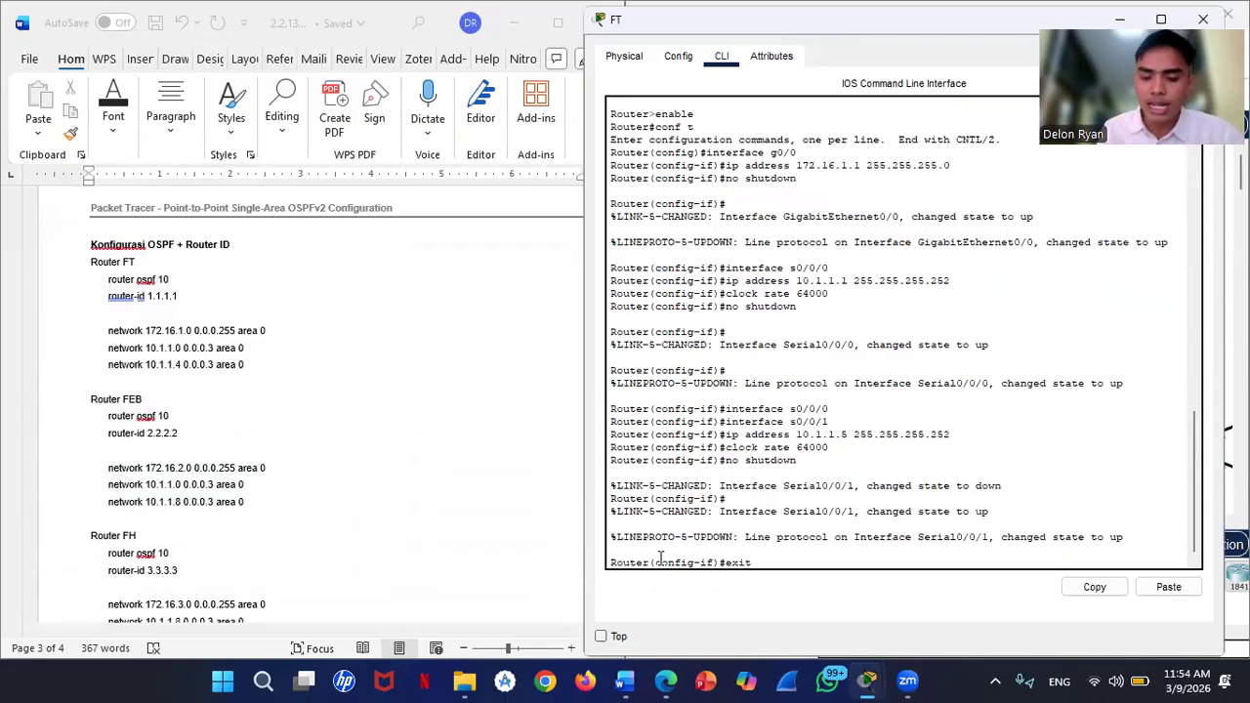
key(Return)
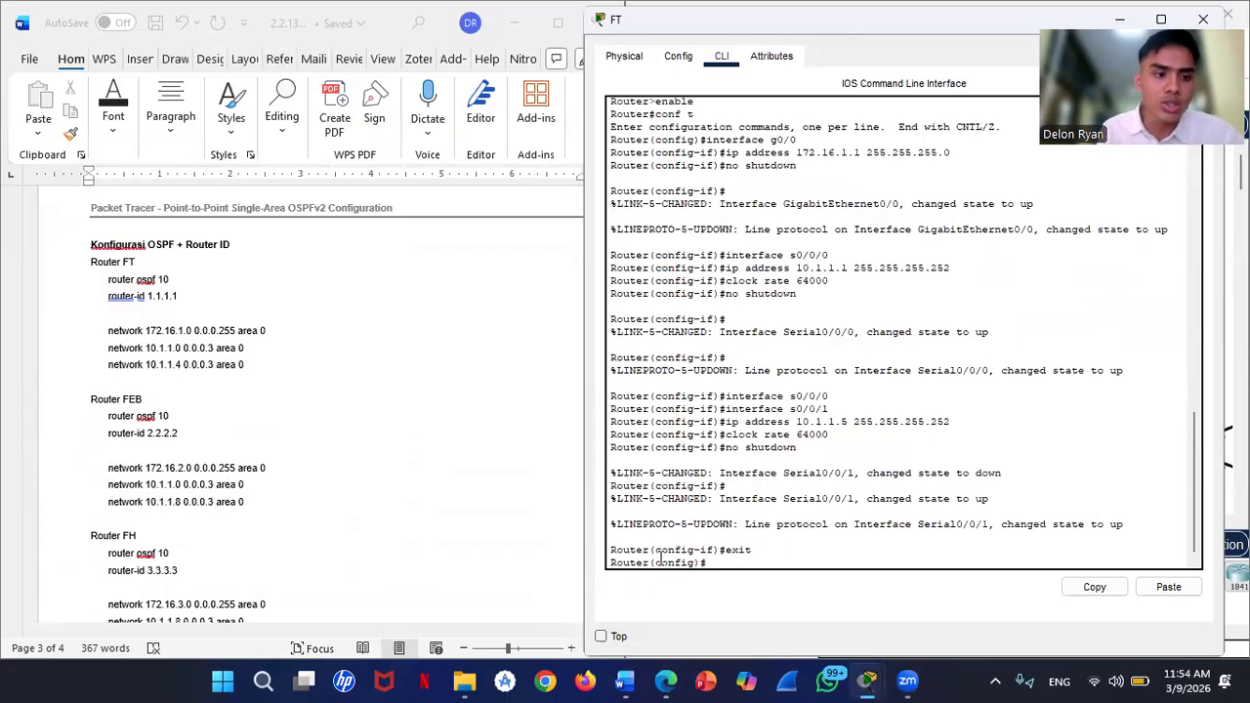
text(outer)
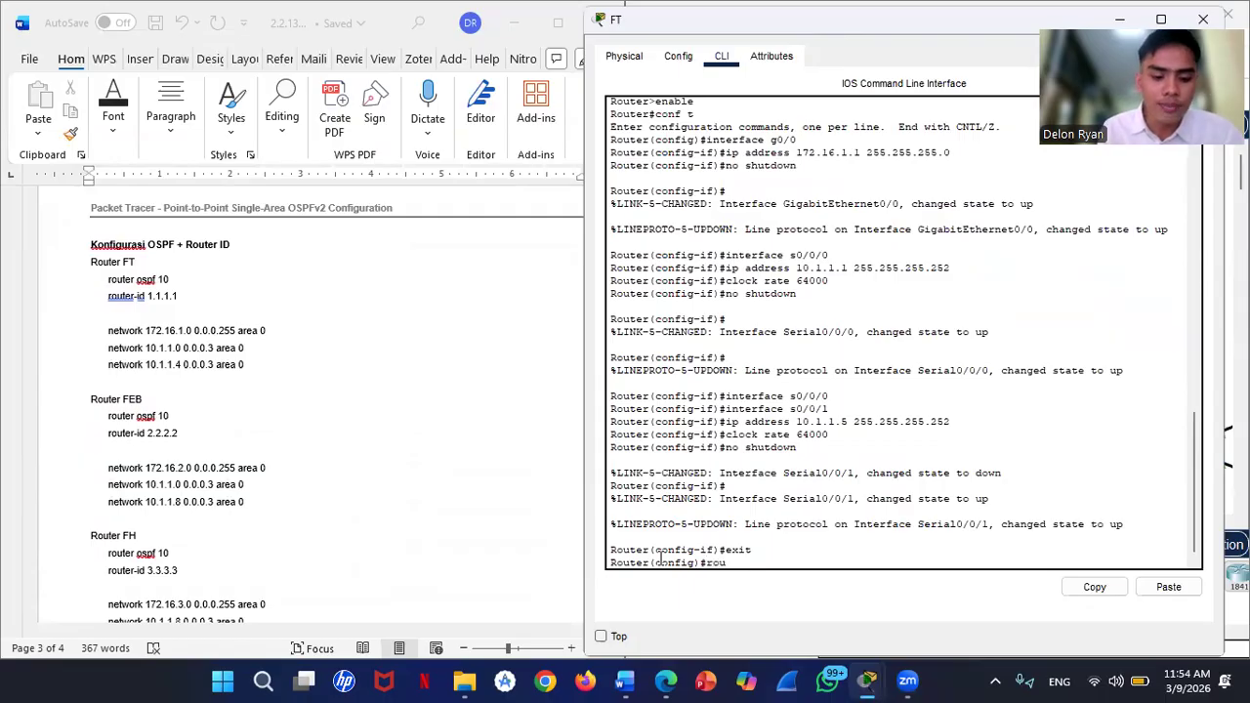
text( osp)
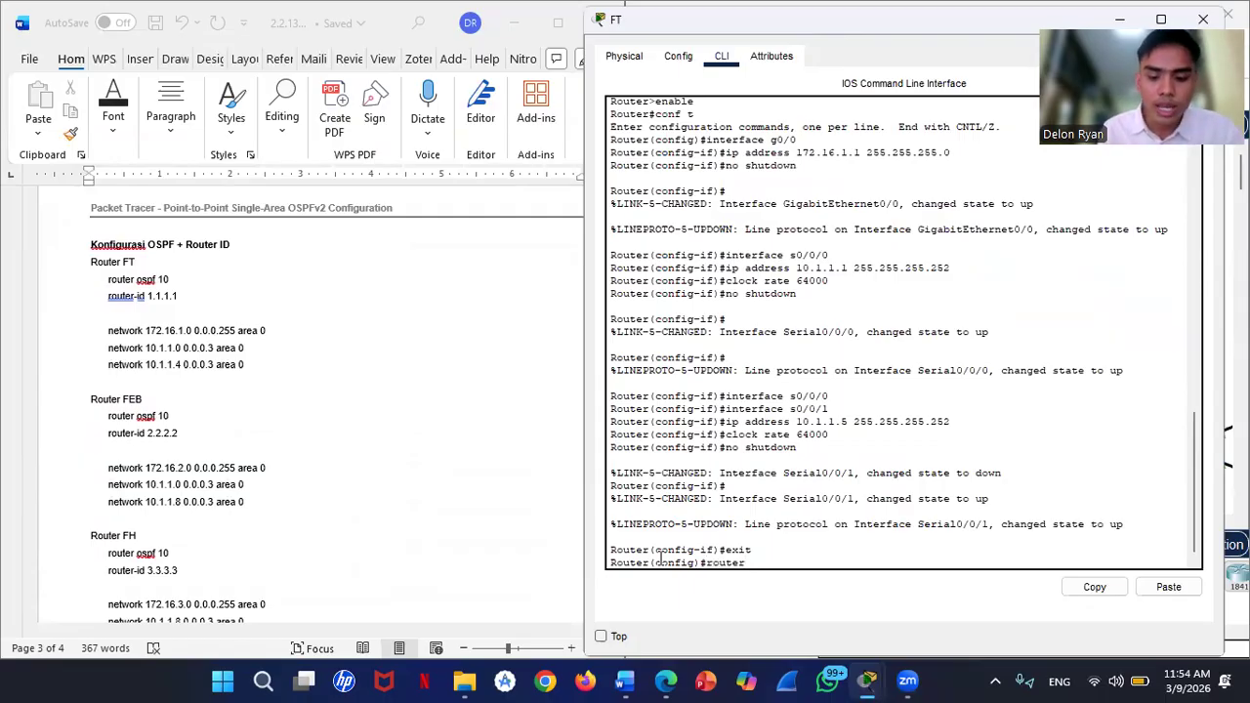
text(f )
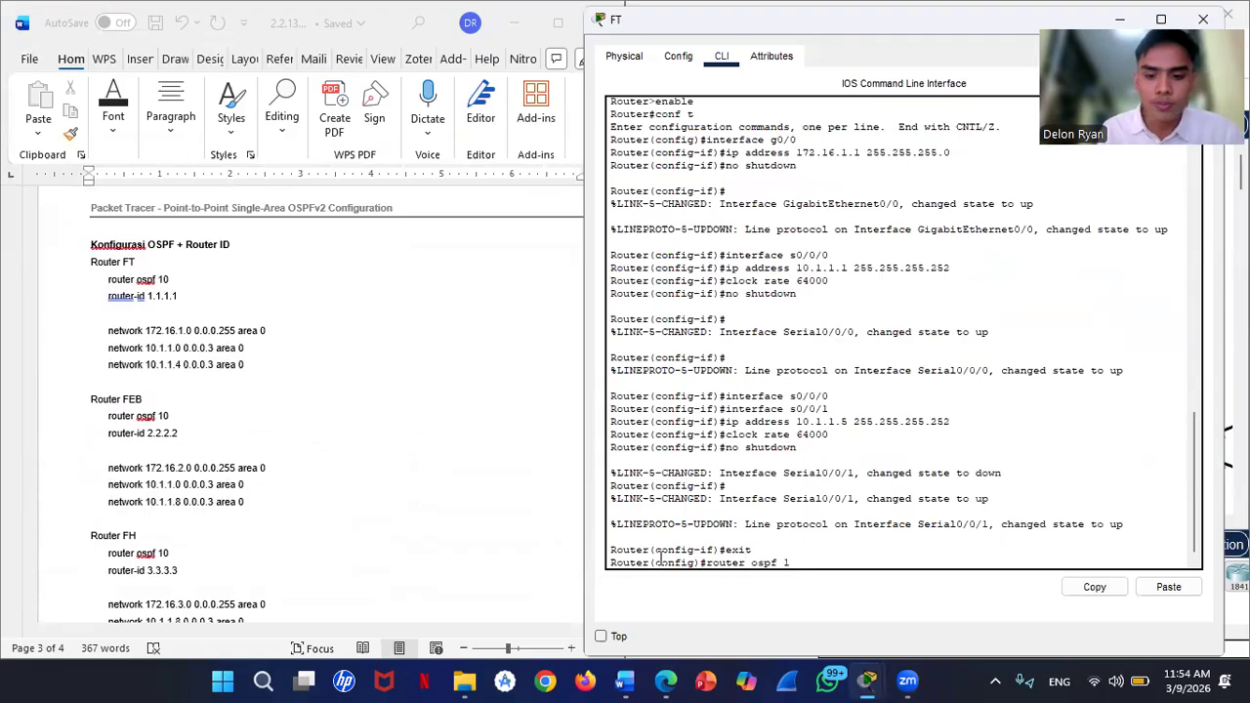
text(10)
key(Return)
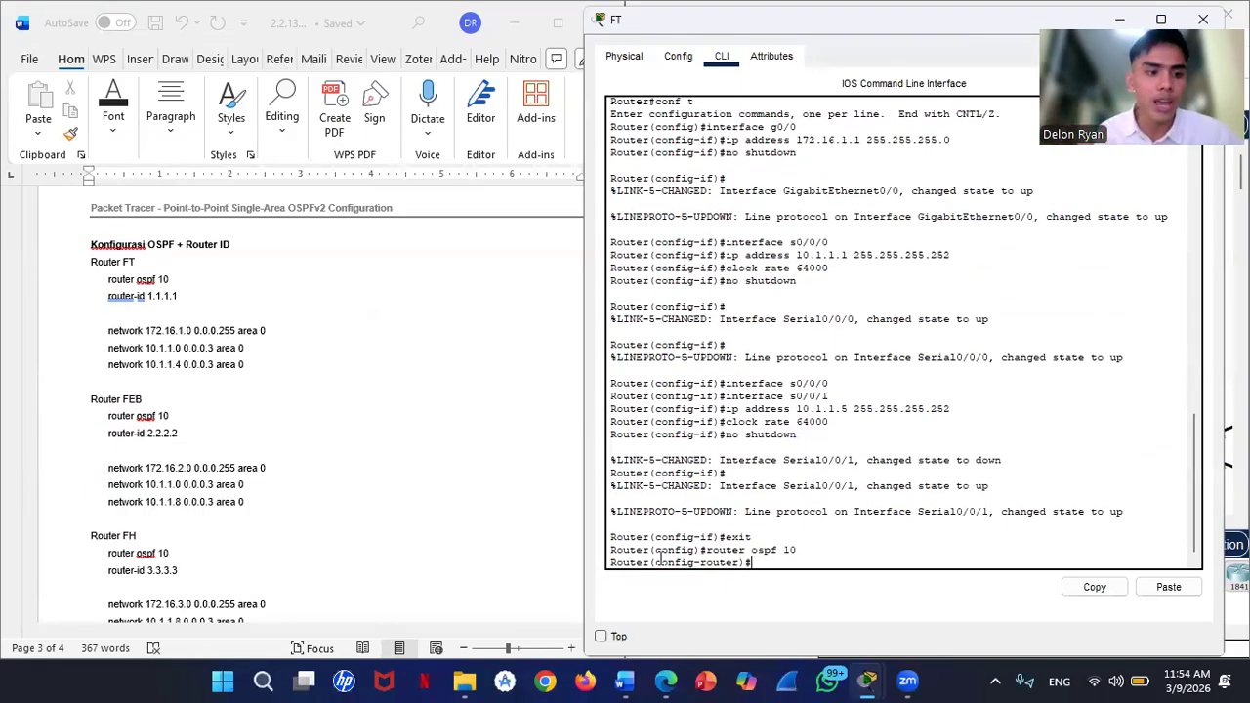
Step: Set router FT's OSPF router ID to 1.1.1.1
text(rou)
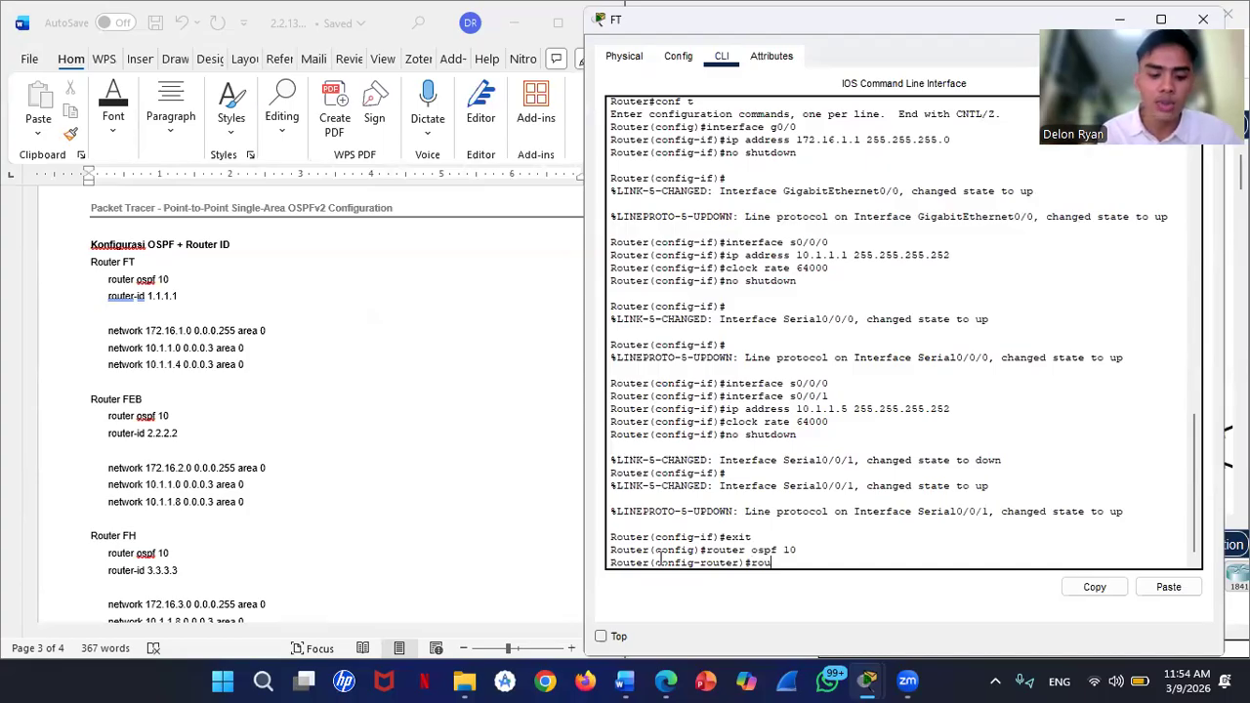
text(ter-)
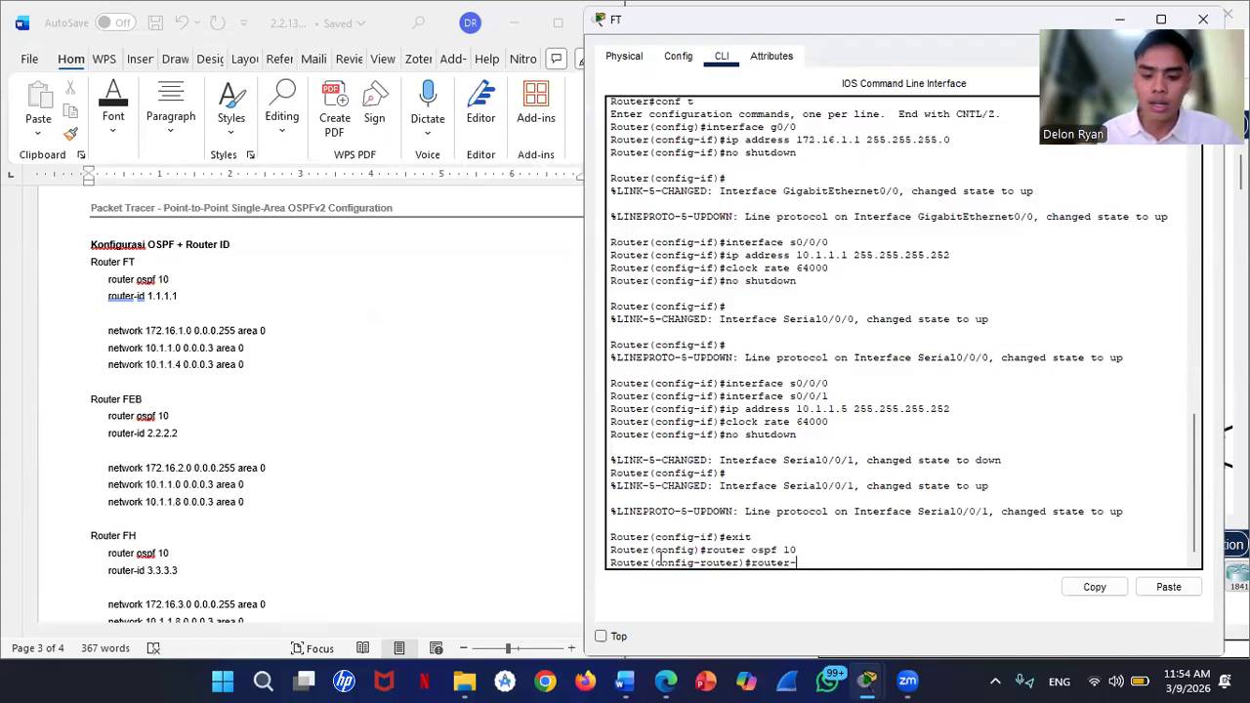
text(id 1.1.1.1)
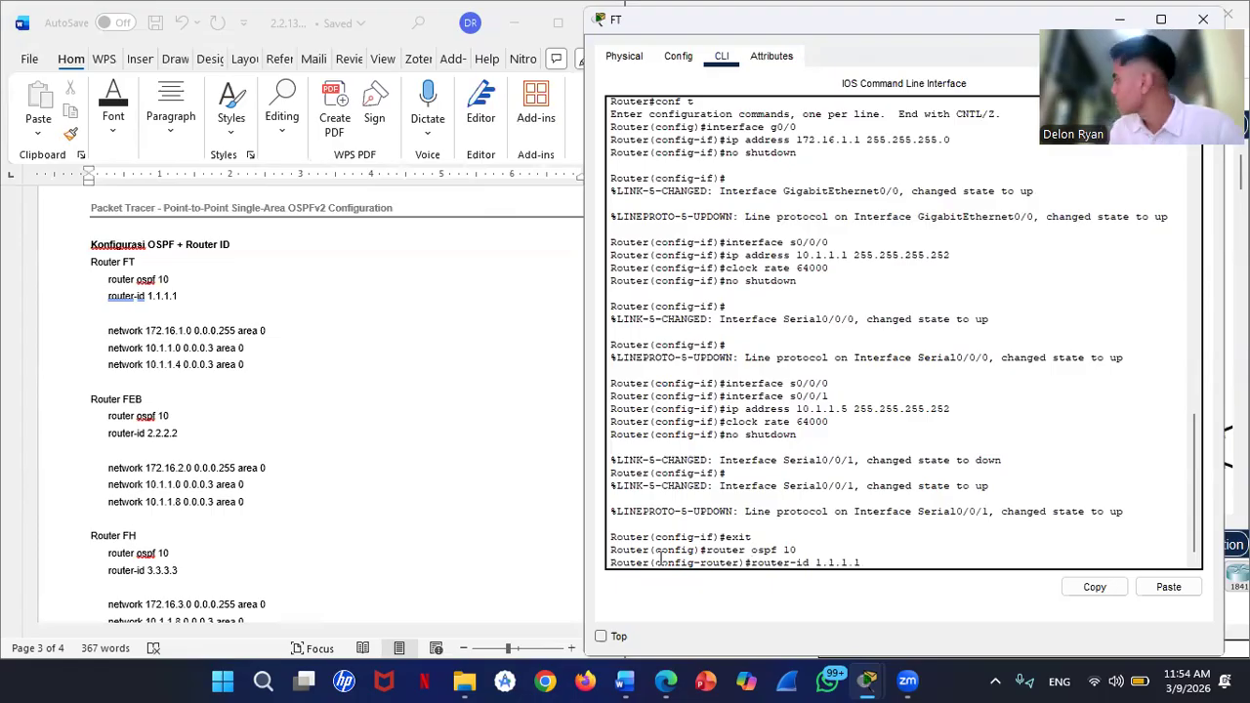
key(Return)
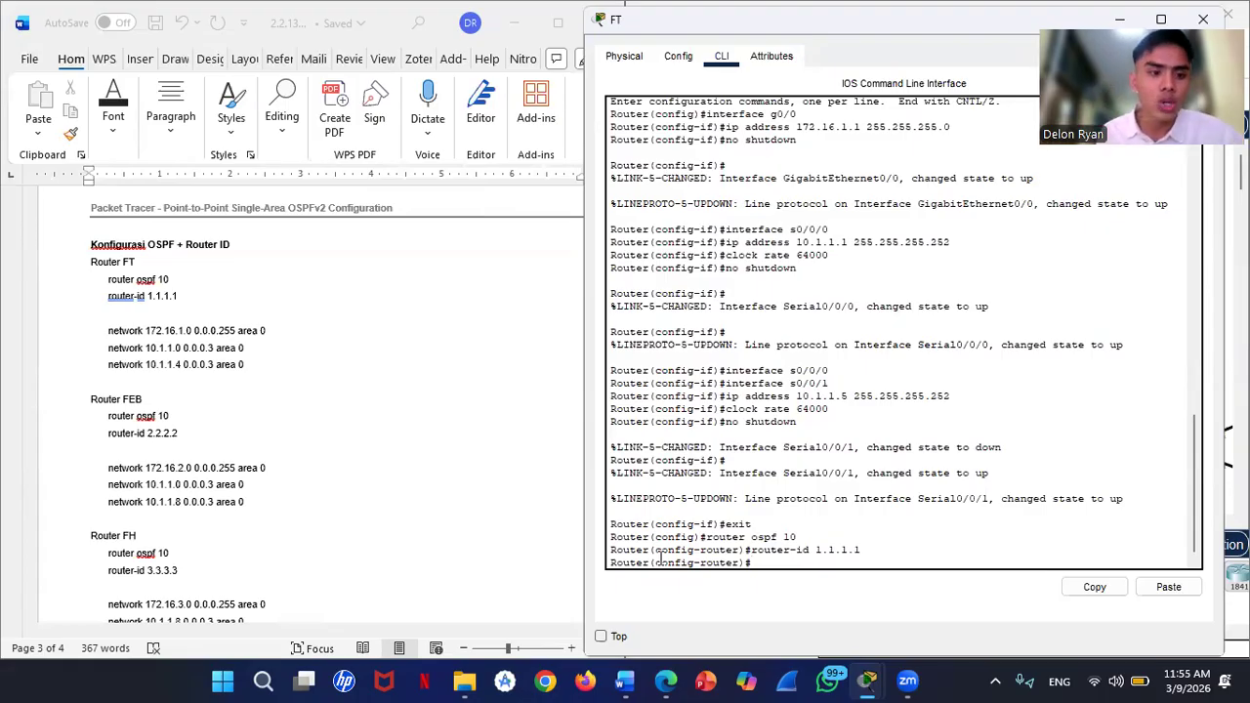
Step: Advertise network 172.16.1.0 with wildcard mask 0.0.0.255 in area 0 on router FT
text(network 172.16)
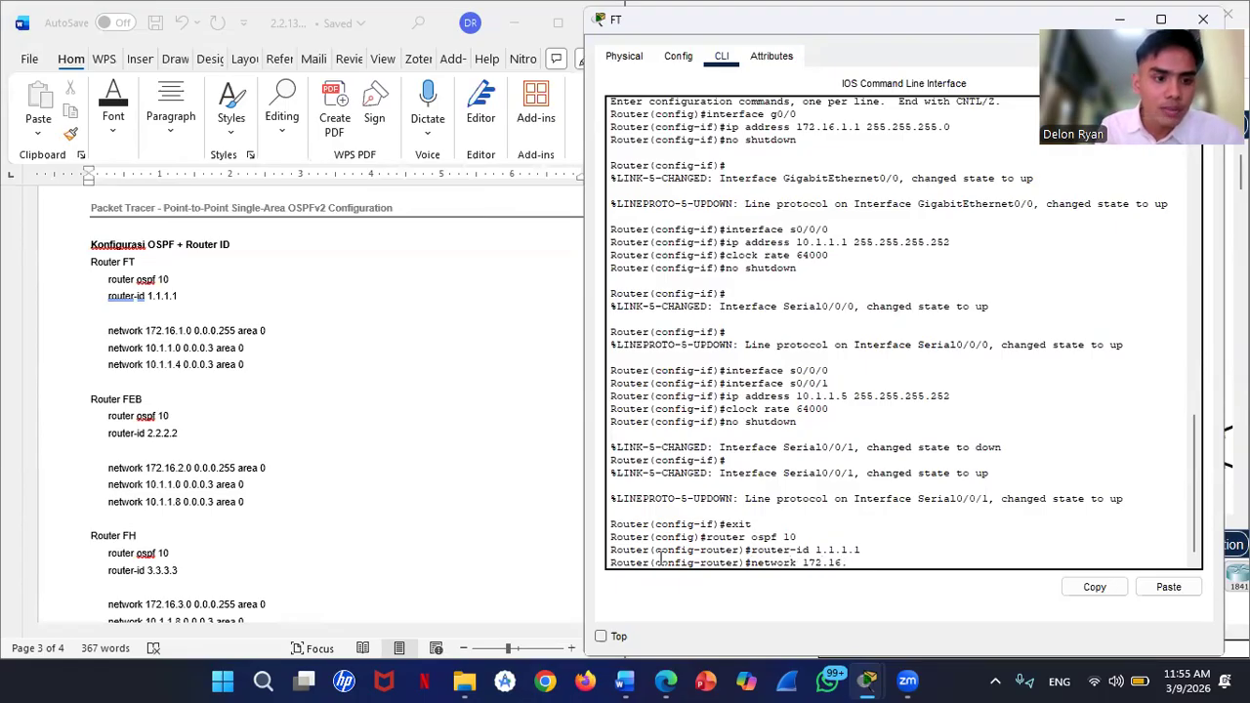
text(.1.0)
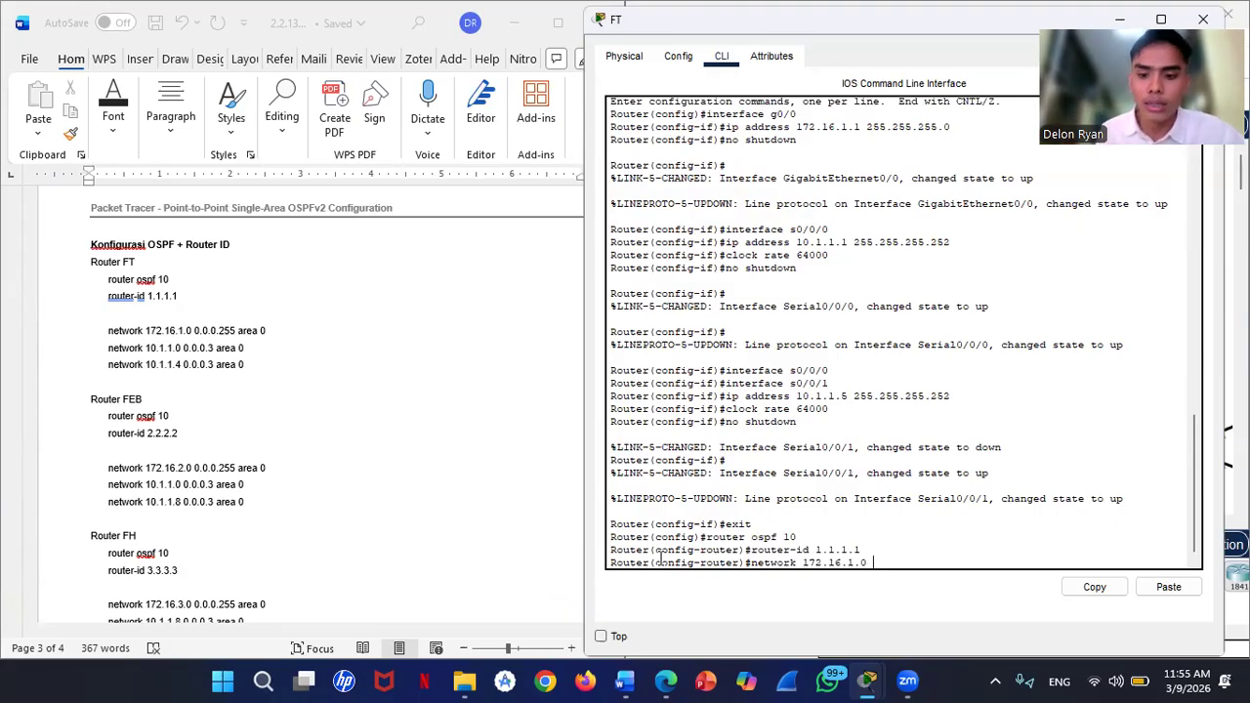
text(0.0.0.2)
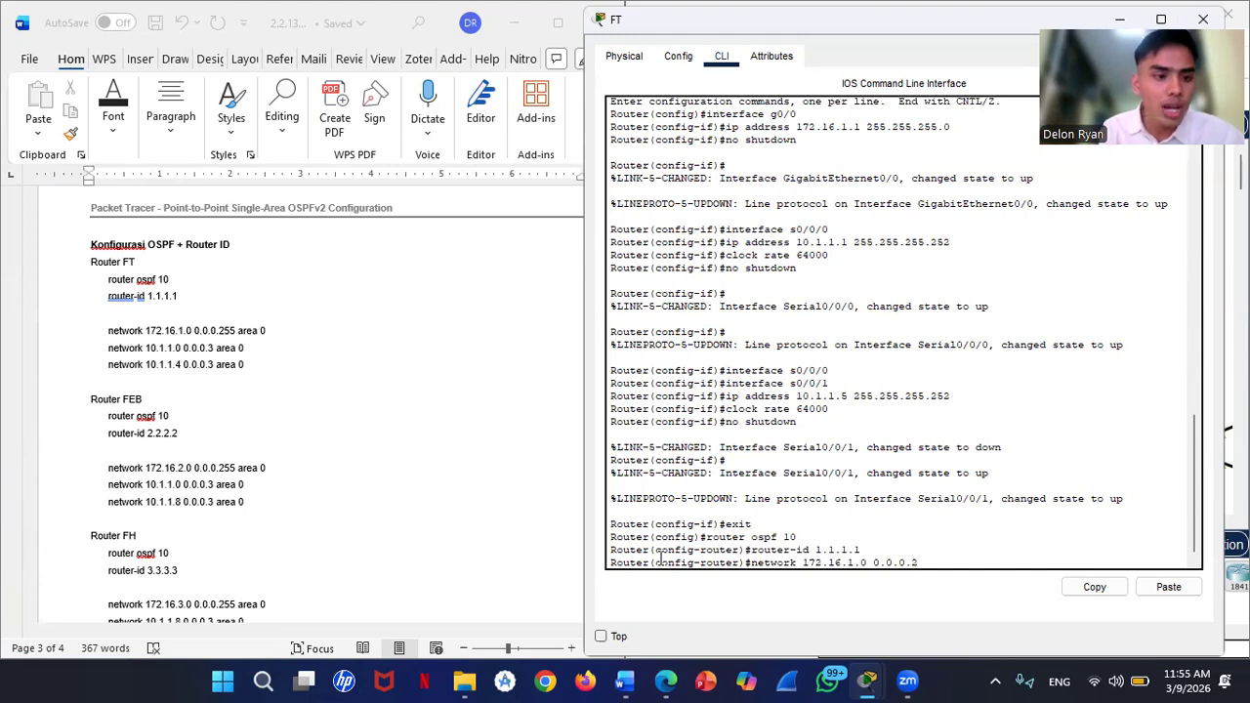
text(55 are)
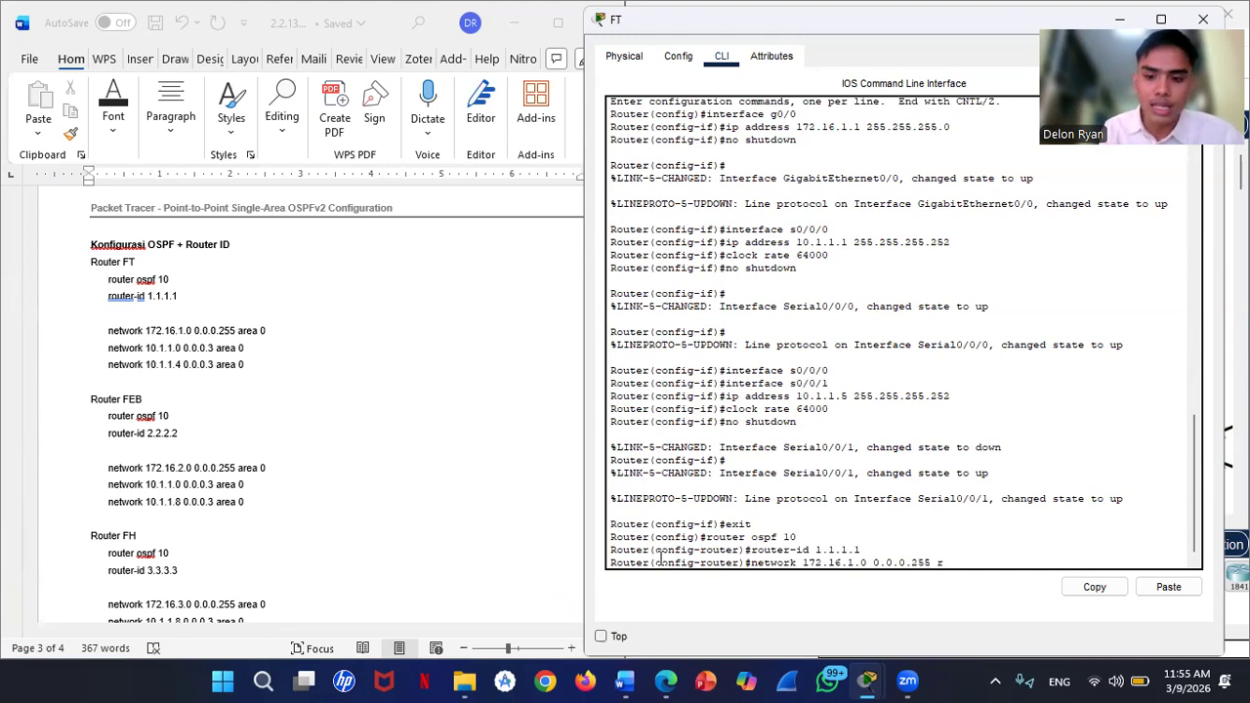
text(a 0)
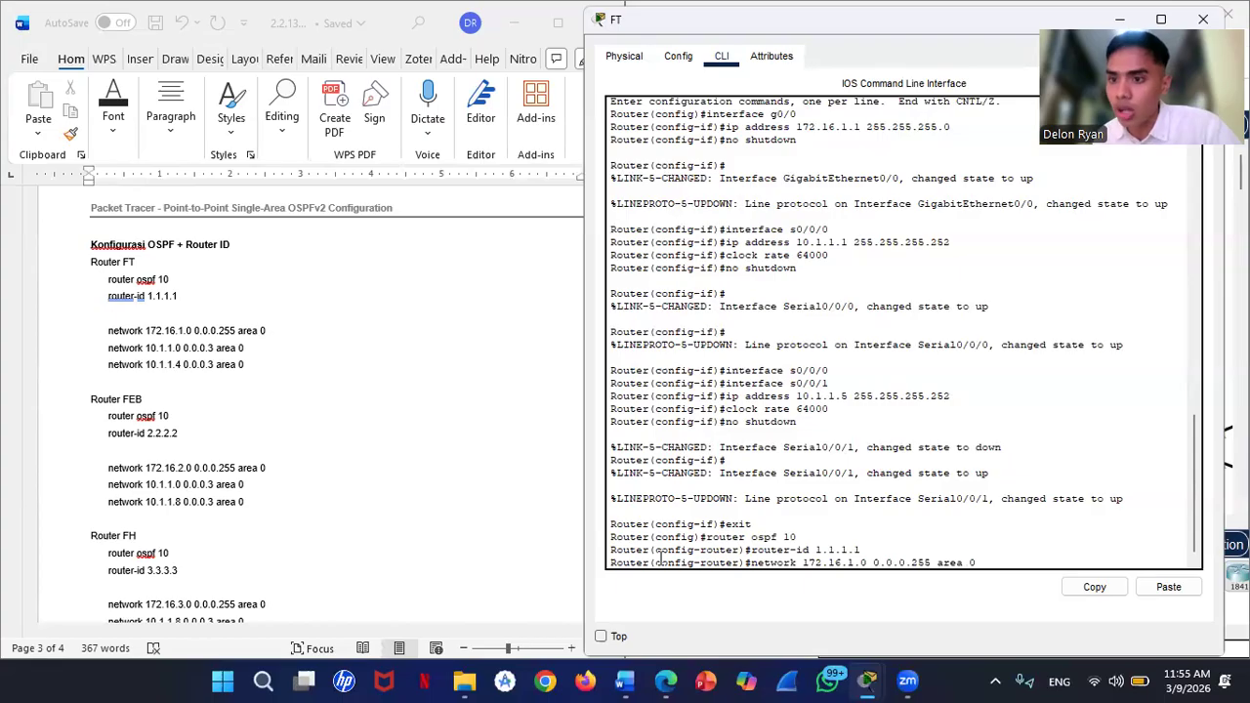
key(Return)
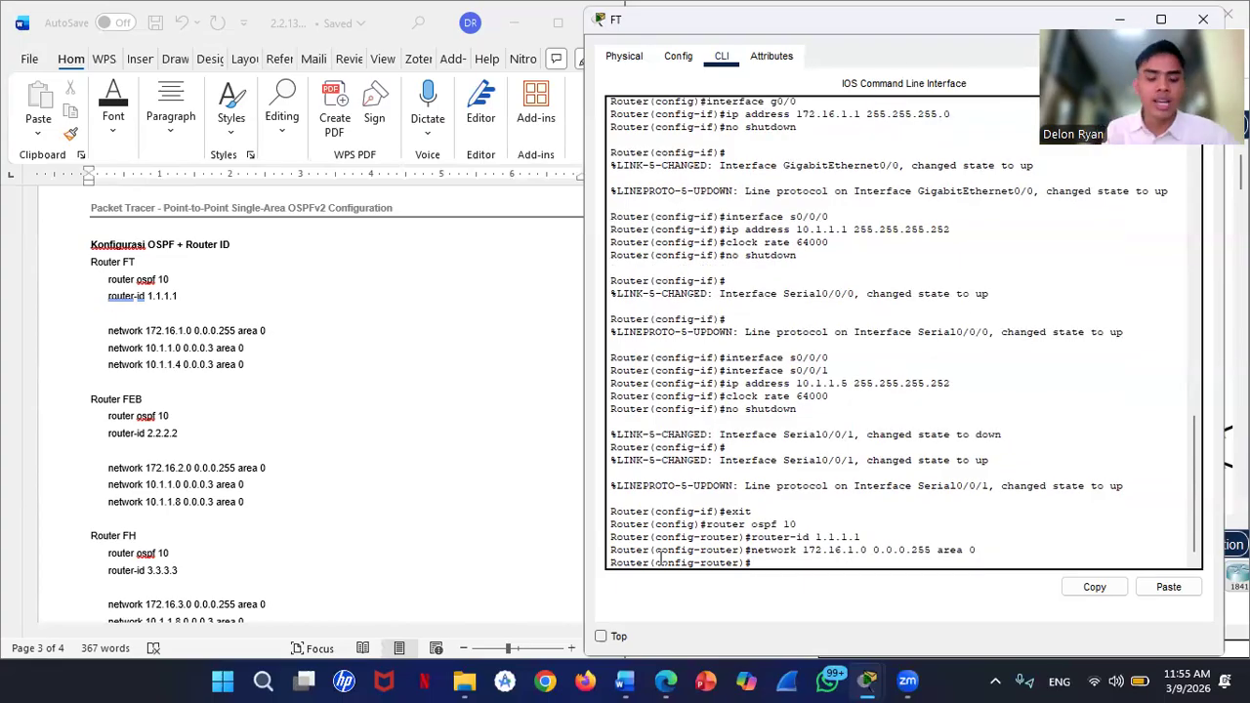
Step: Reuse the previous network command on router FT to advertise 10.1.1.0 with wildcard mask 0.0.0.3 in area 0
key(Up)
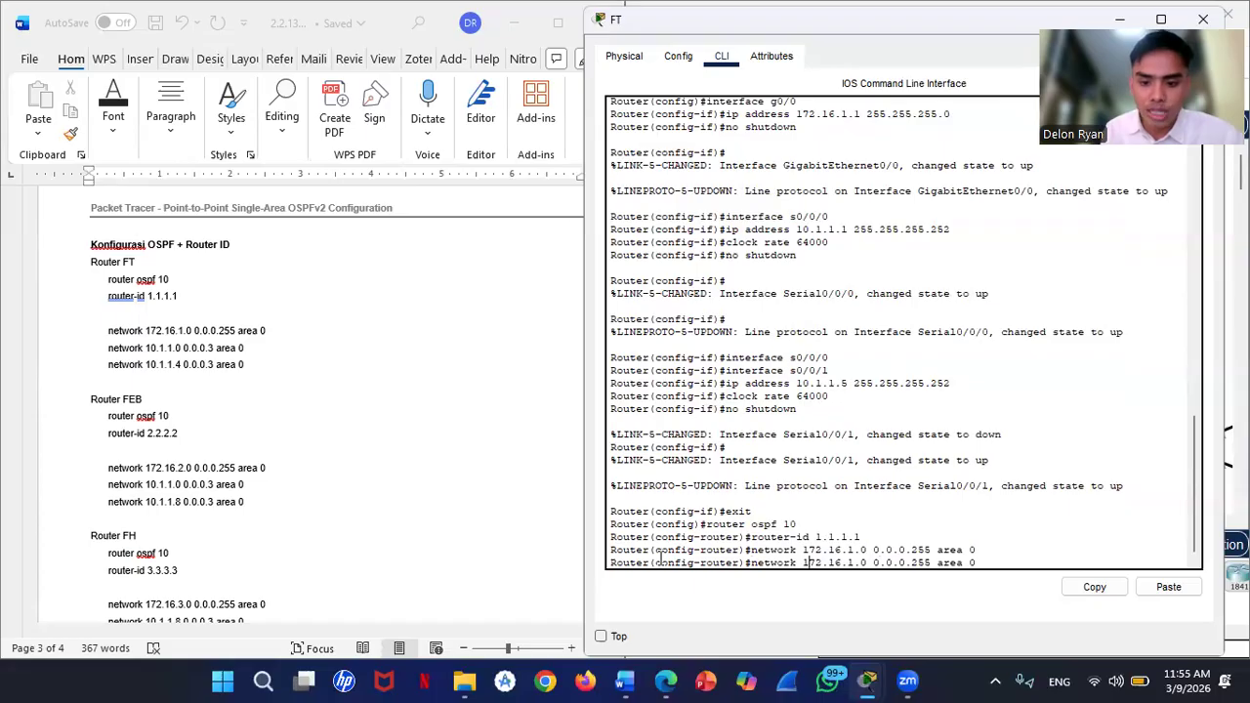
key(BackSpace)
key(BackSpace)
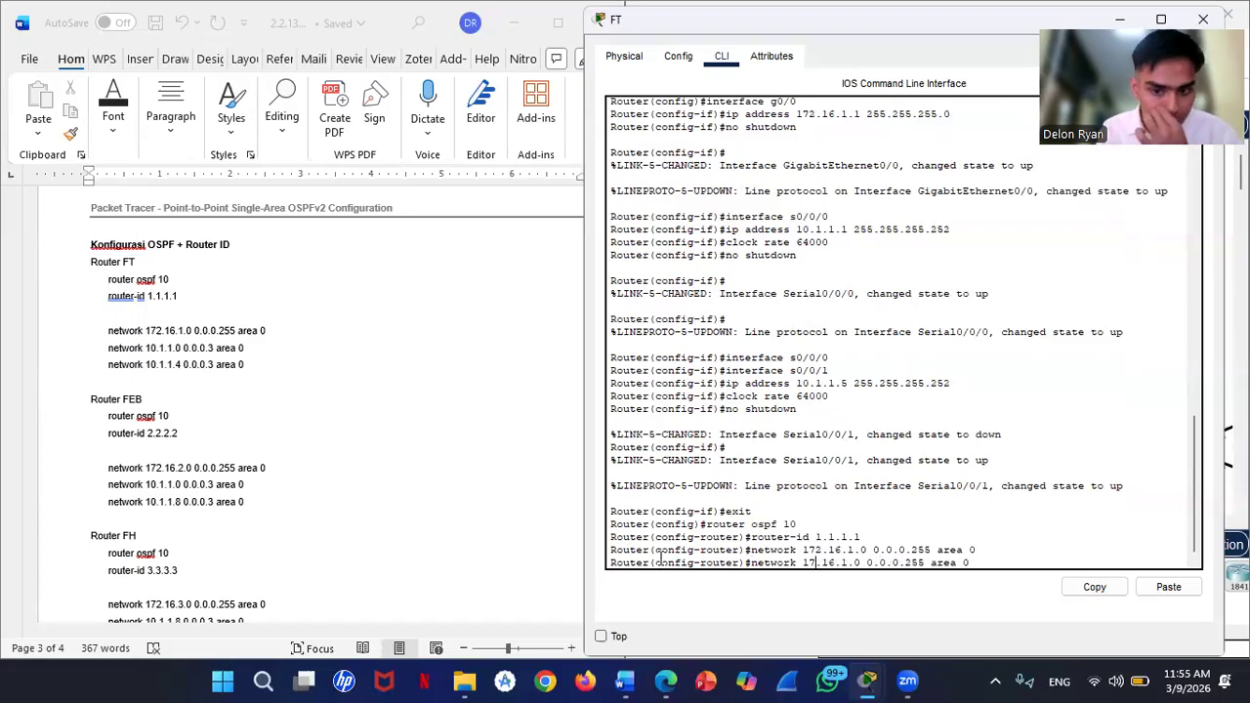
text(0)
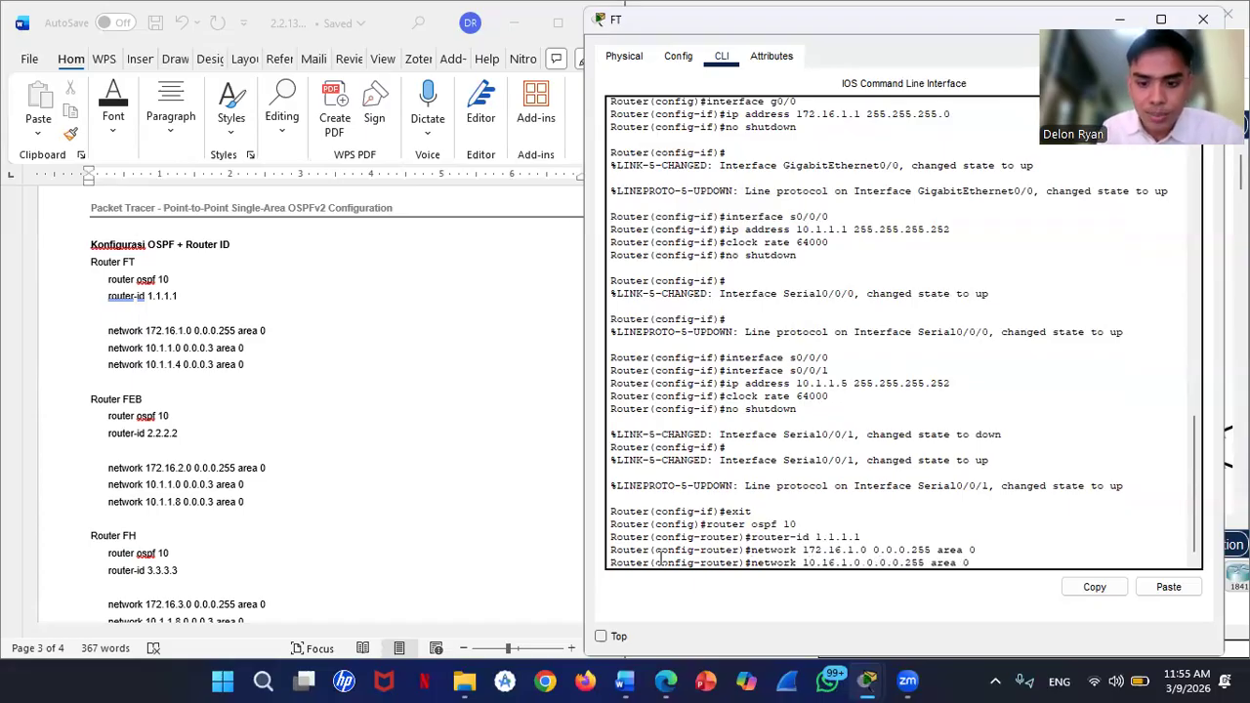
key(BackSpace)
key(Right)
key(Right)
key(Right)
key(Right)
key(Right)
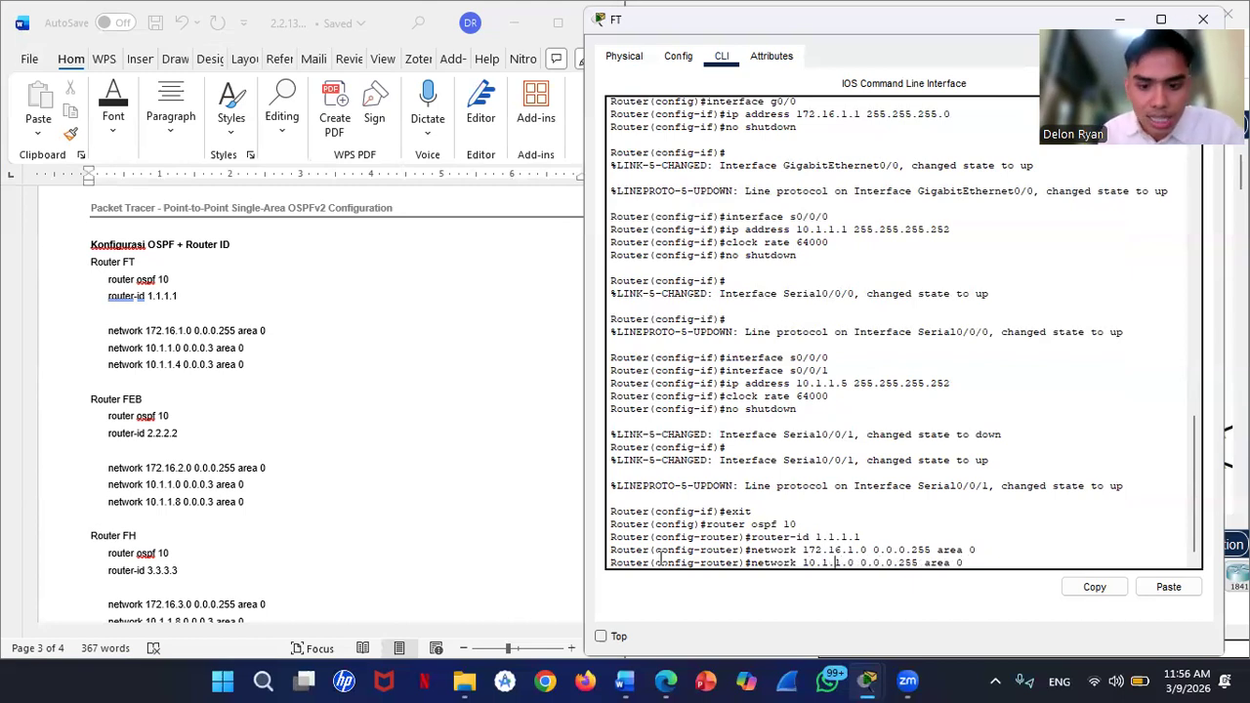
key(Right)
key(Right)
key(Right)
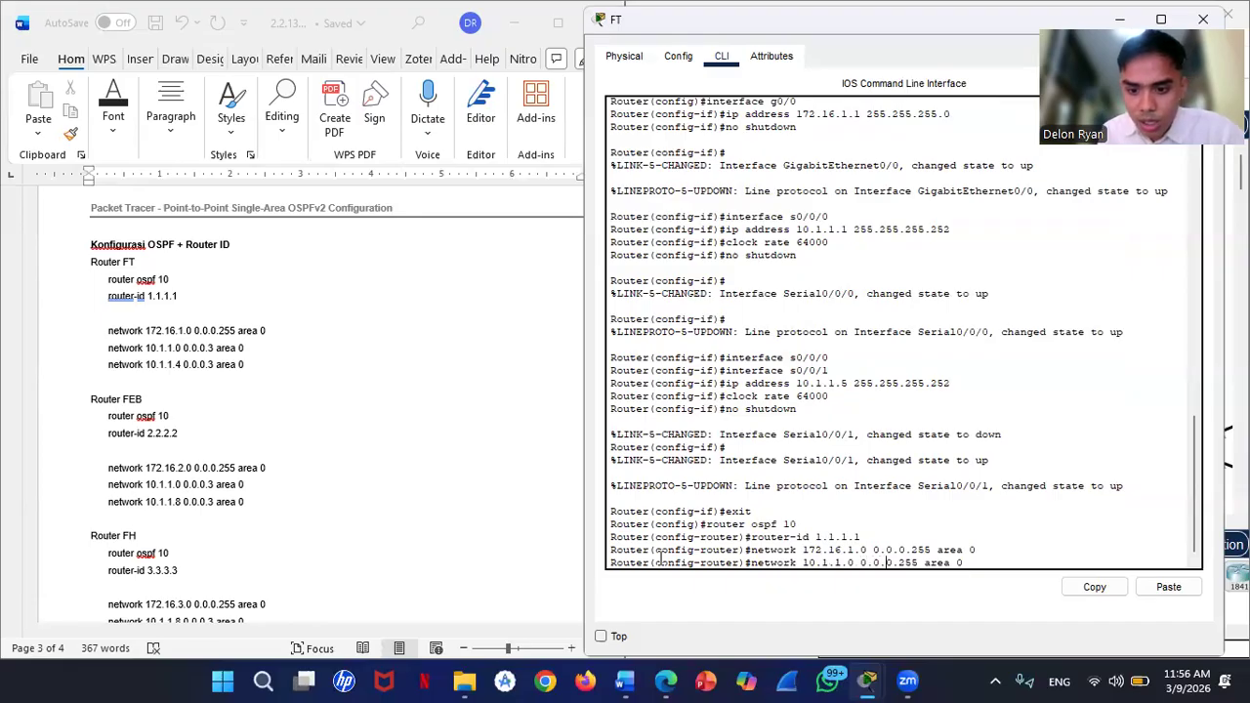
key(BackSpace)
key(BackSpace)
key(BackSpace)
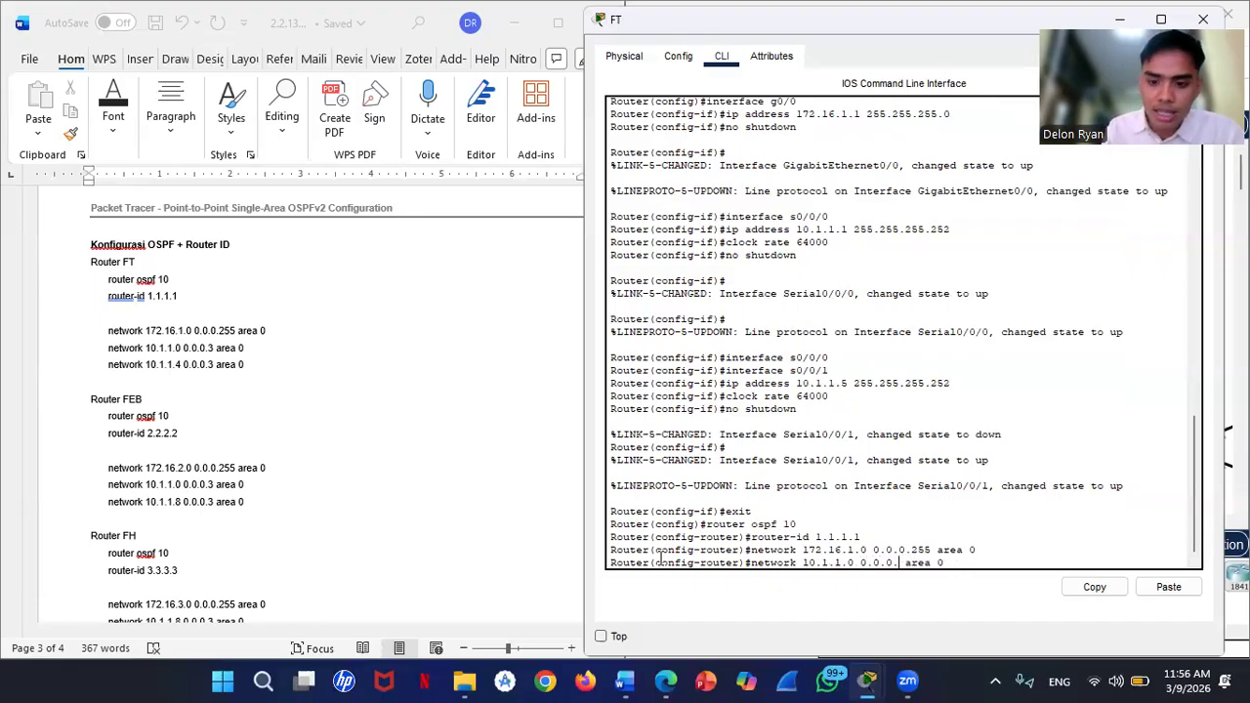
text(3)
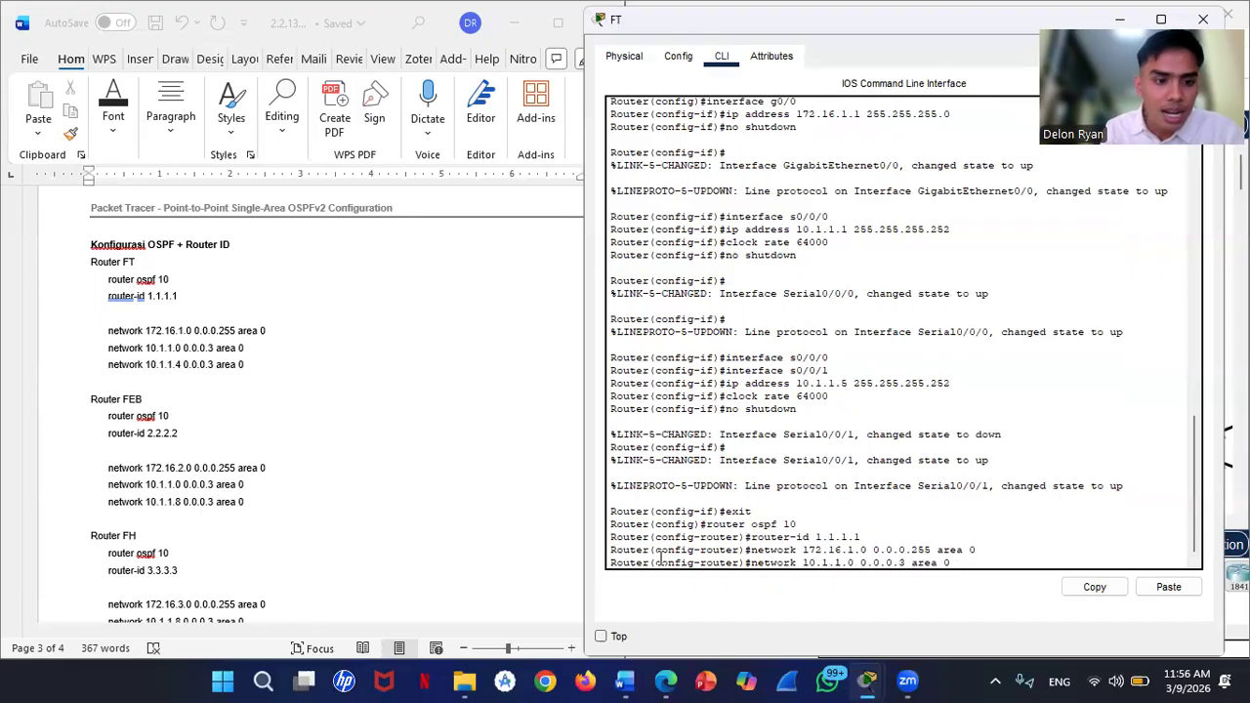
key(Return)
Step: Recall the last network command on router FT and advertise 10.1.1.4 with wildcard mask 0.0.0.3 in area 0
key(Up)
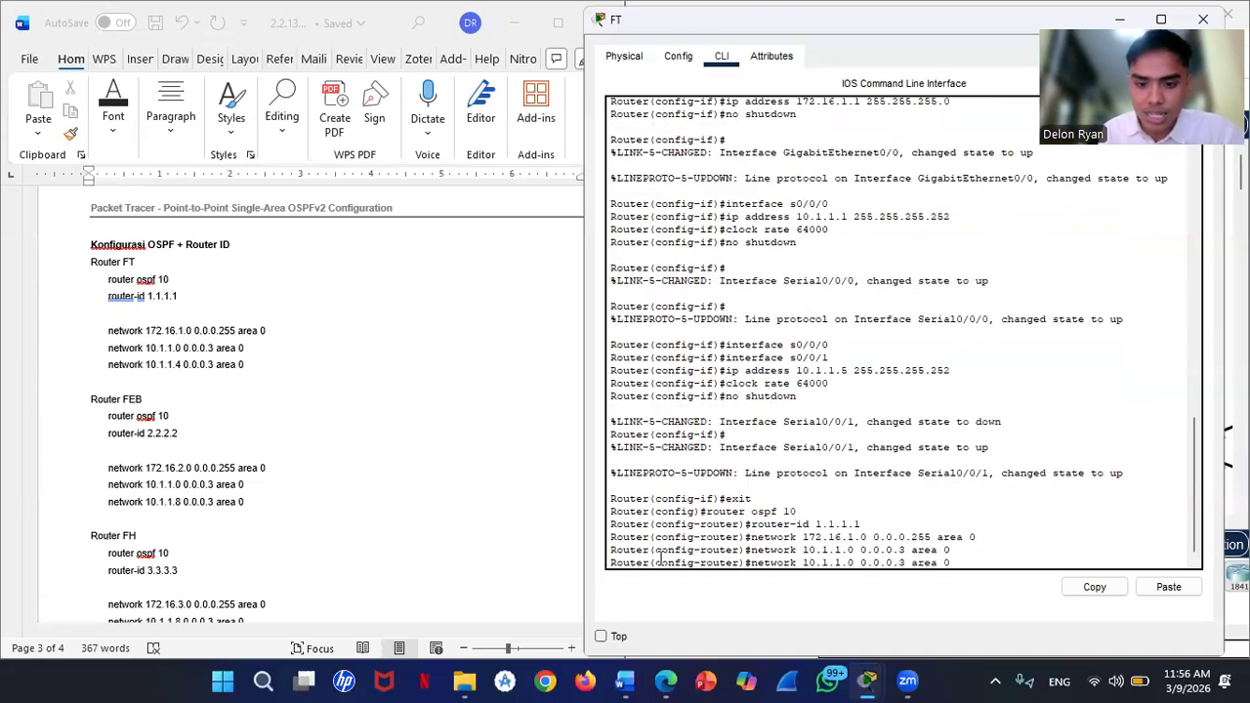
key(Left)
key(Left)
key(Left)
key(Left)
key(Left)
key(Left)
key(Left)
key(Left)
key(Left)
key(Left)
key(Left)
key(Left)
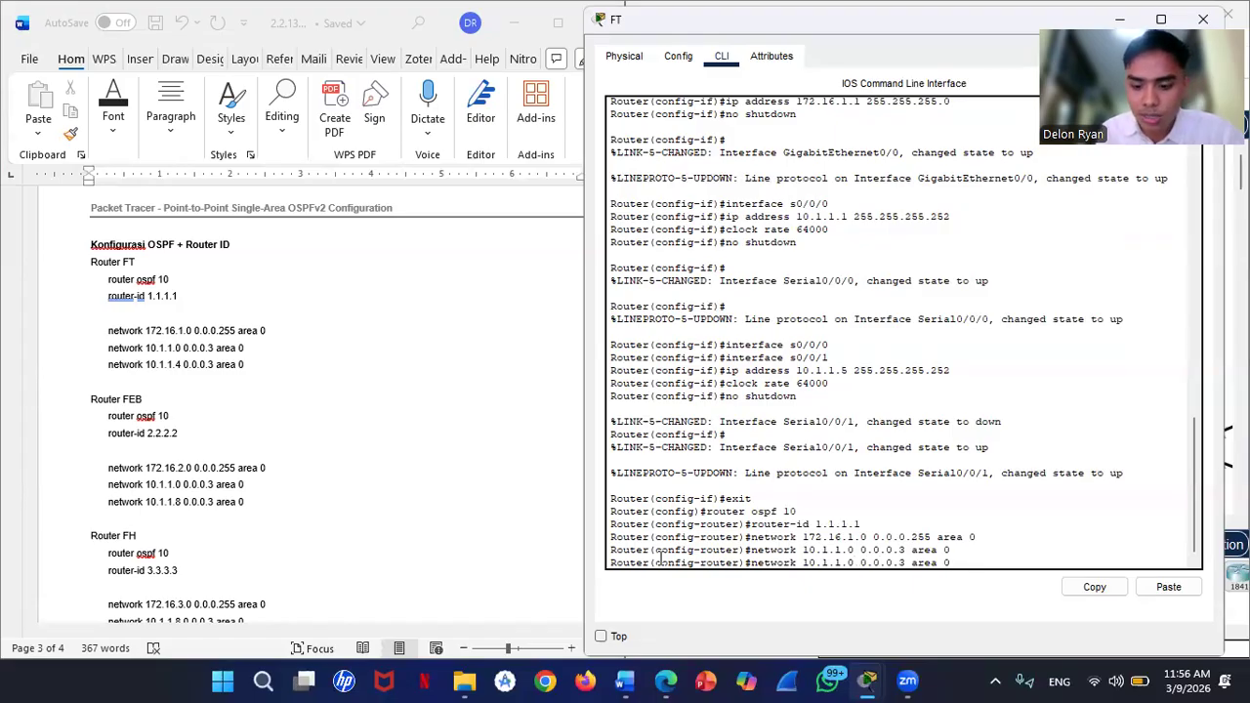
key(BackSpace)
text(4)
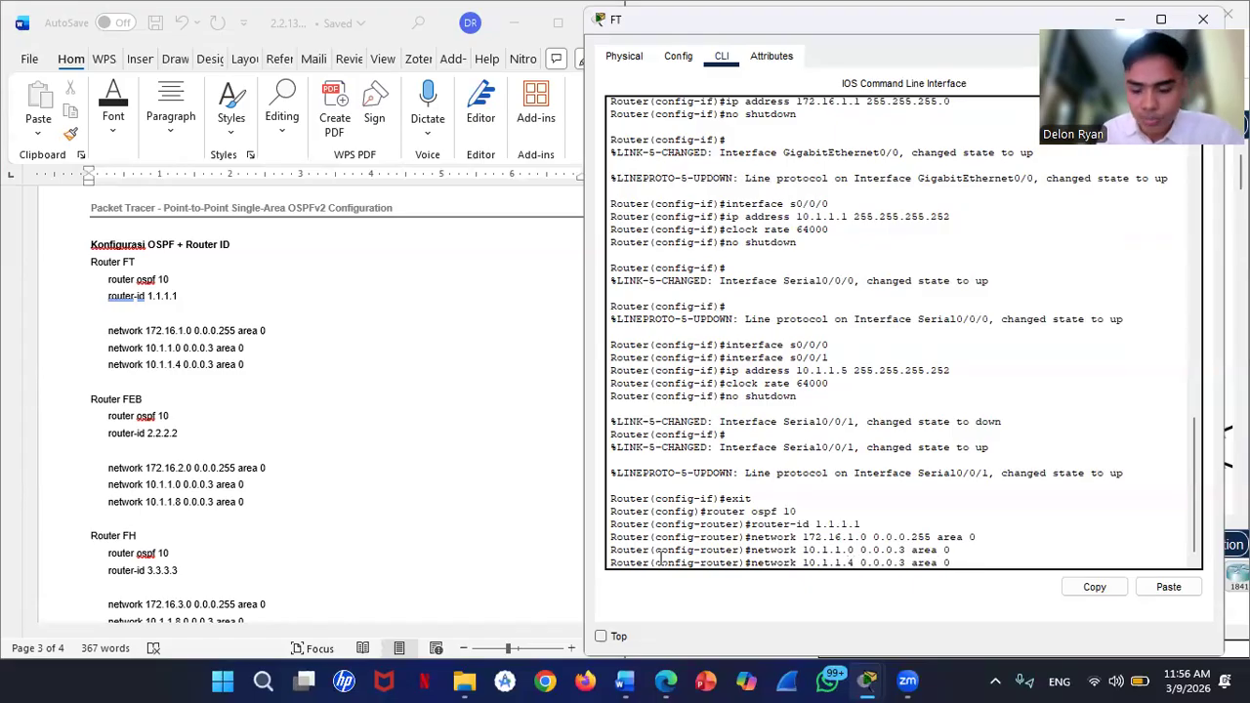
key(Return)
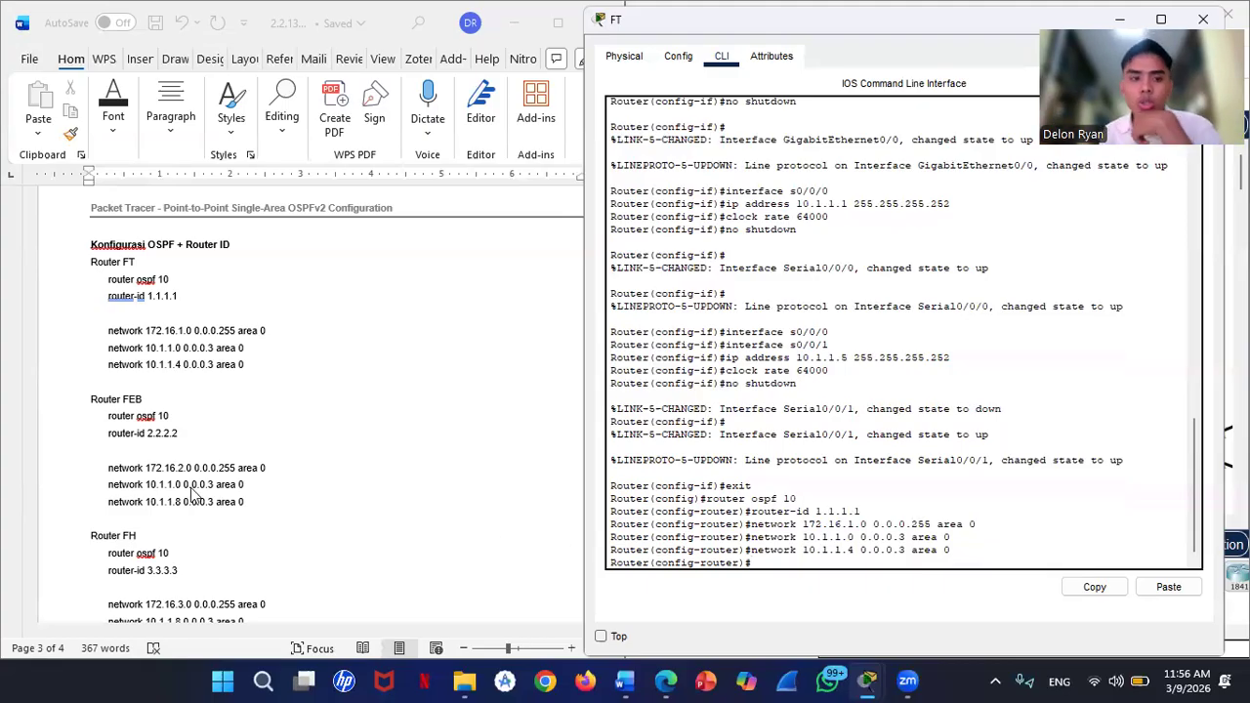
Step: Make g0/0 a passive interface in router FT's OSPF 10 configuration
scroll(360, 440, down, 3)
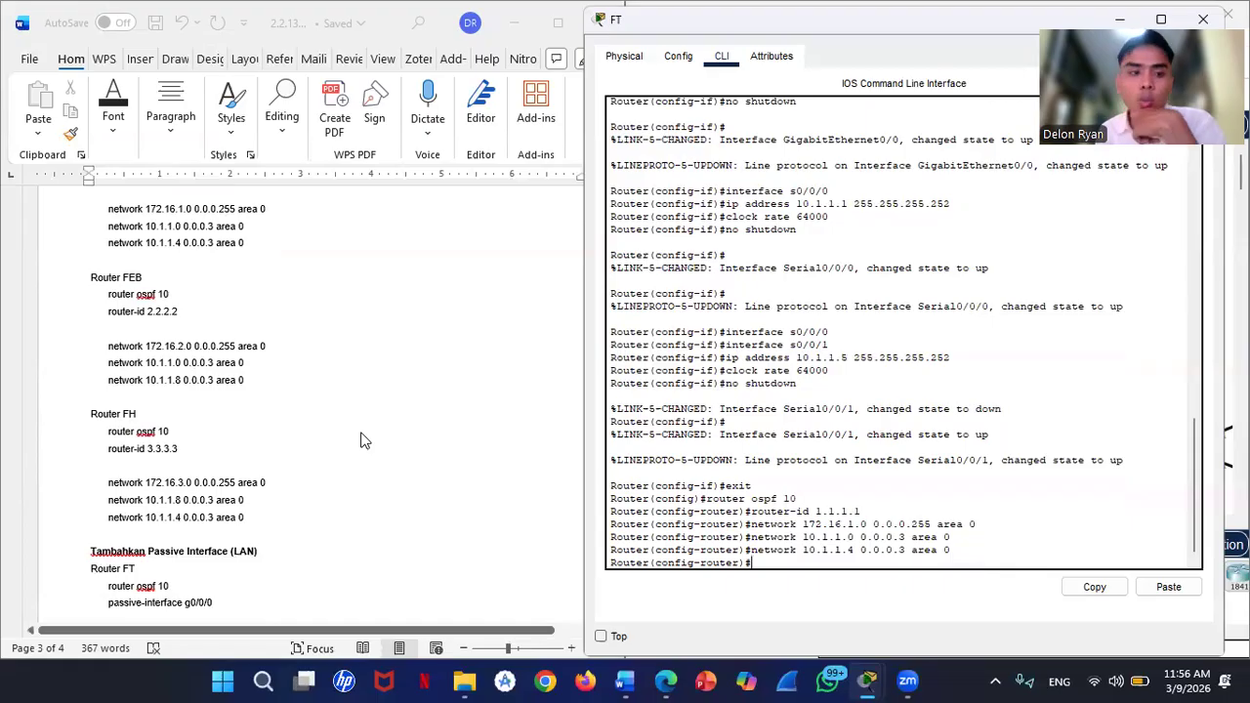
scroll(361, 441, down, 1)
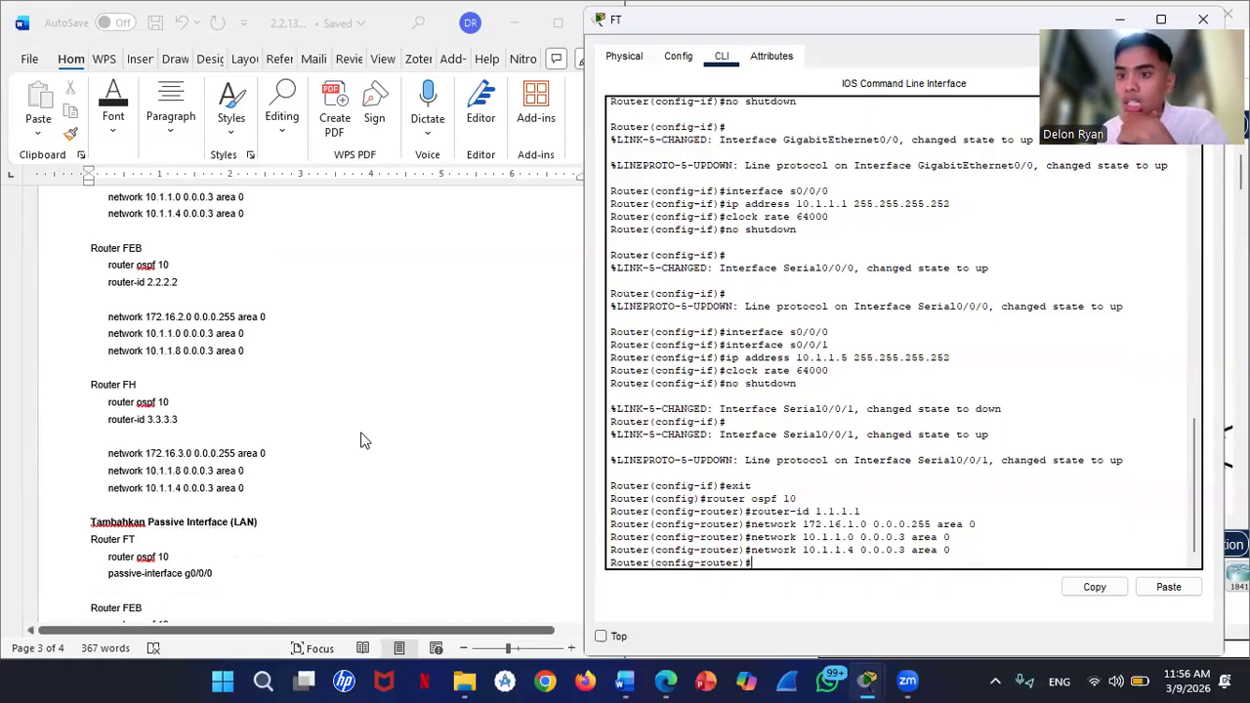
scroll(360, 441, down, 5)
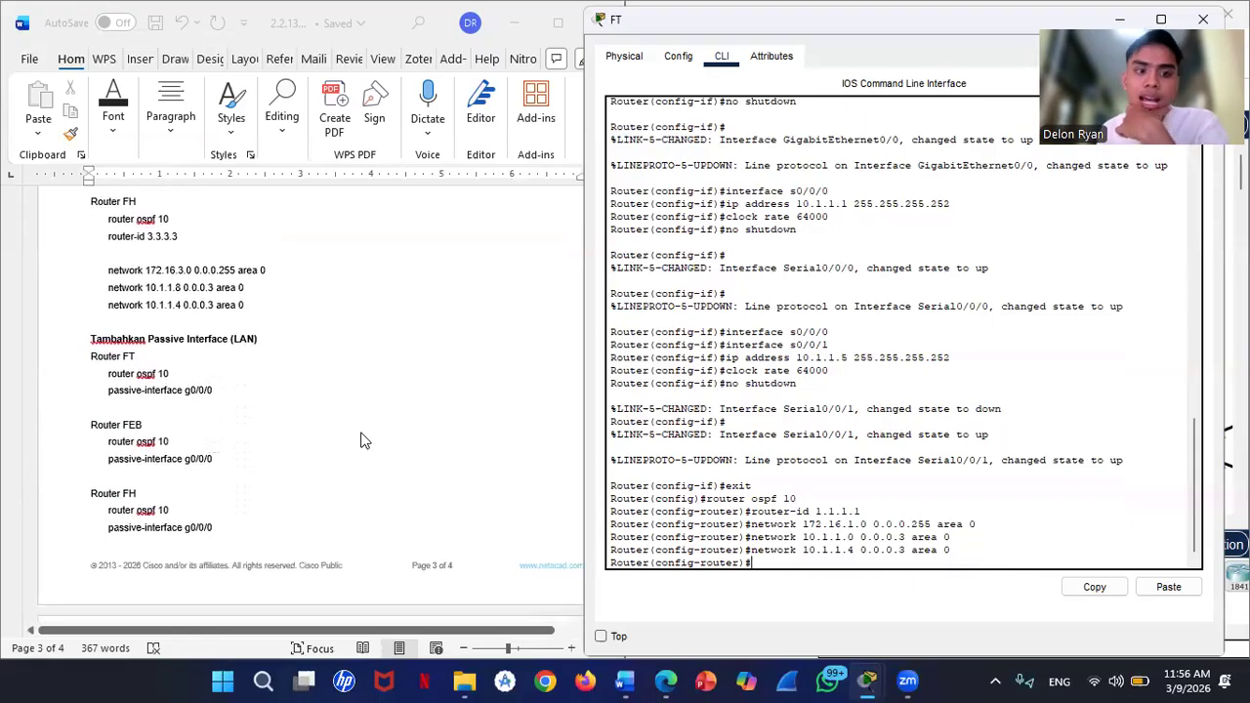
scroll(360, 440, down, 1)
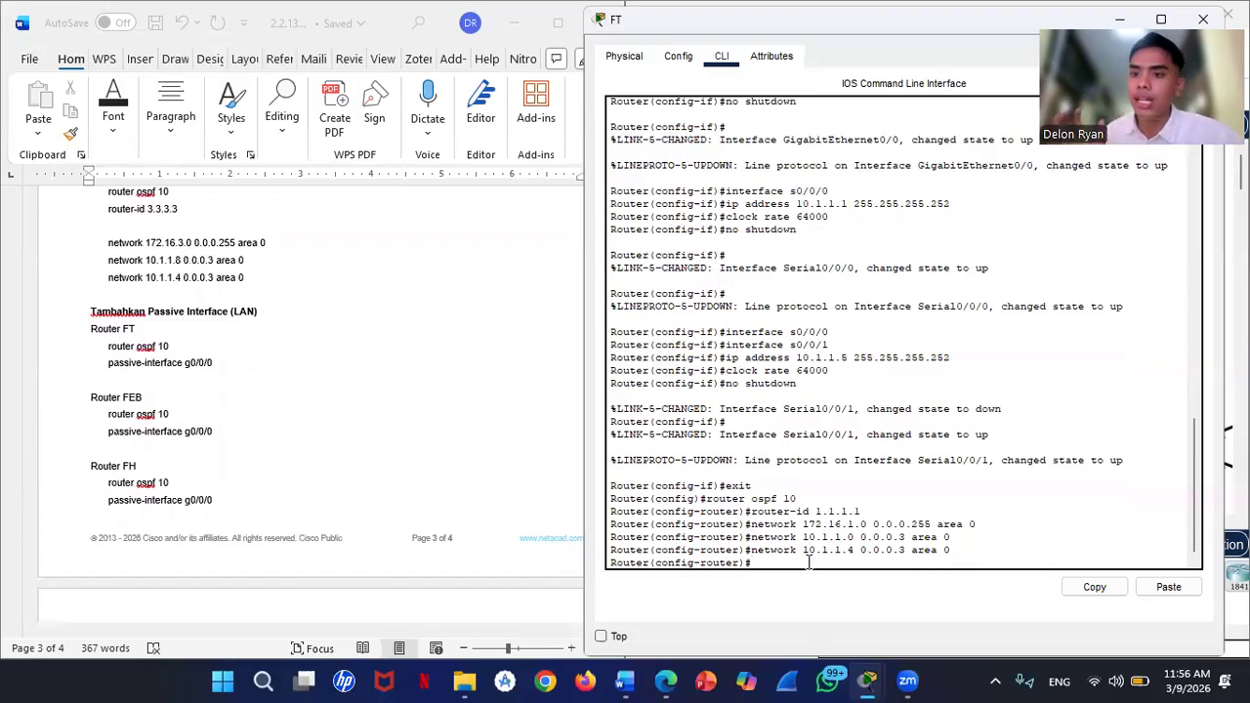
text(passive-)
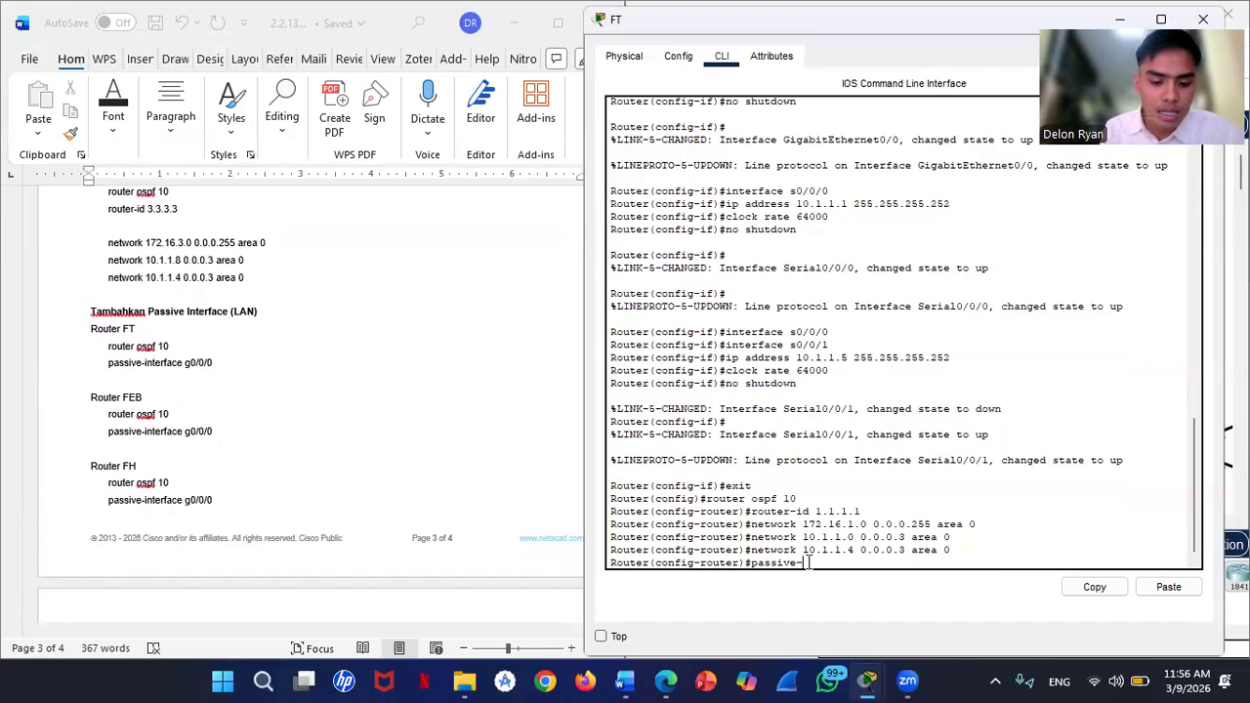
text(inter)
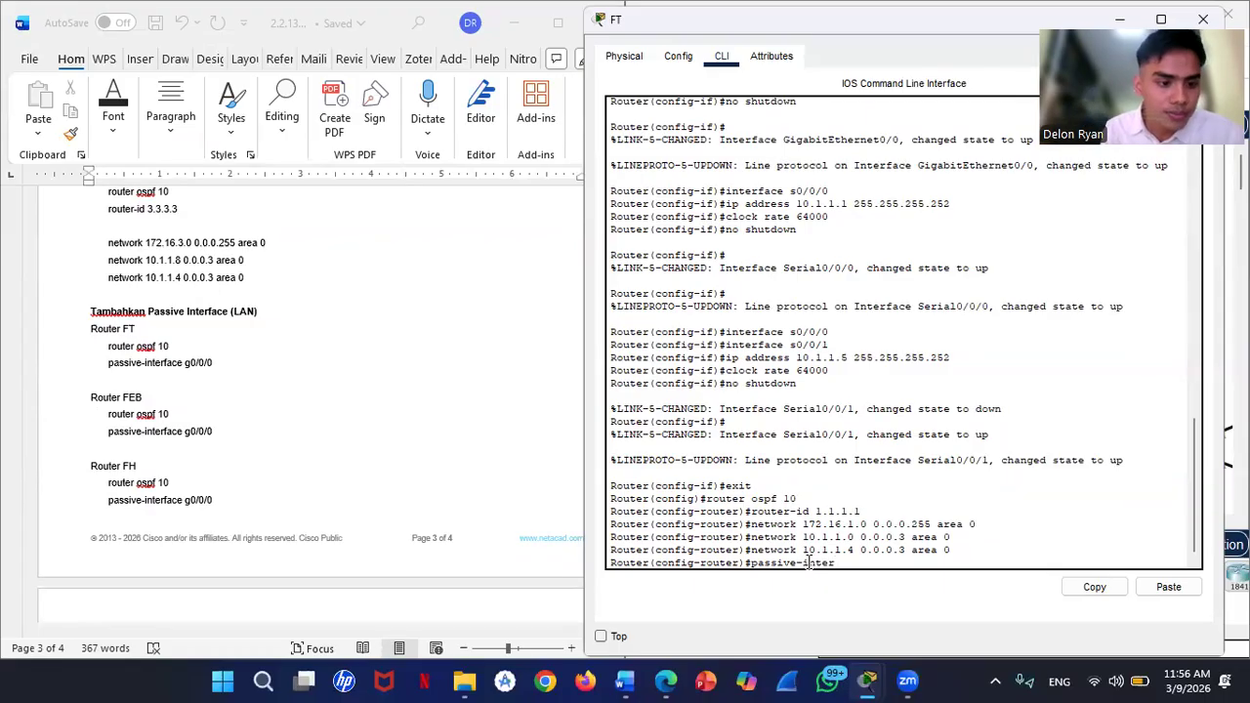
text(face)
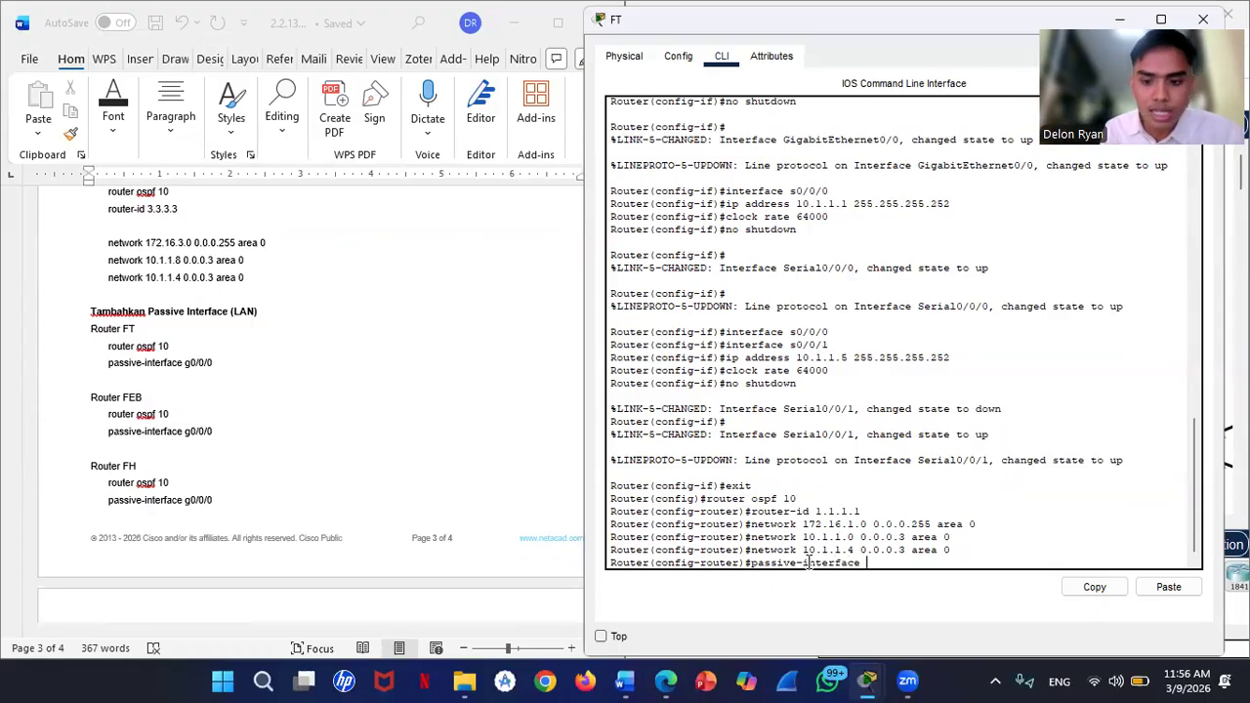
text( g0/0)
key(Return)
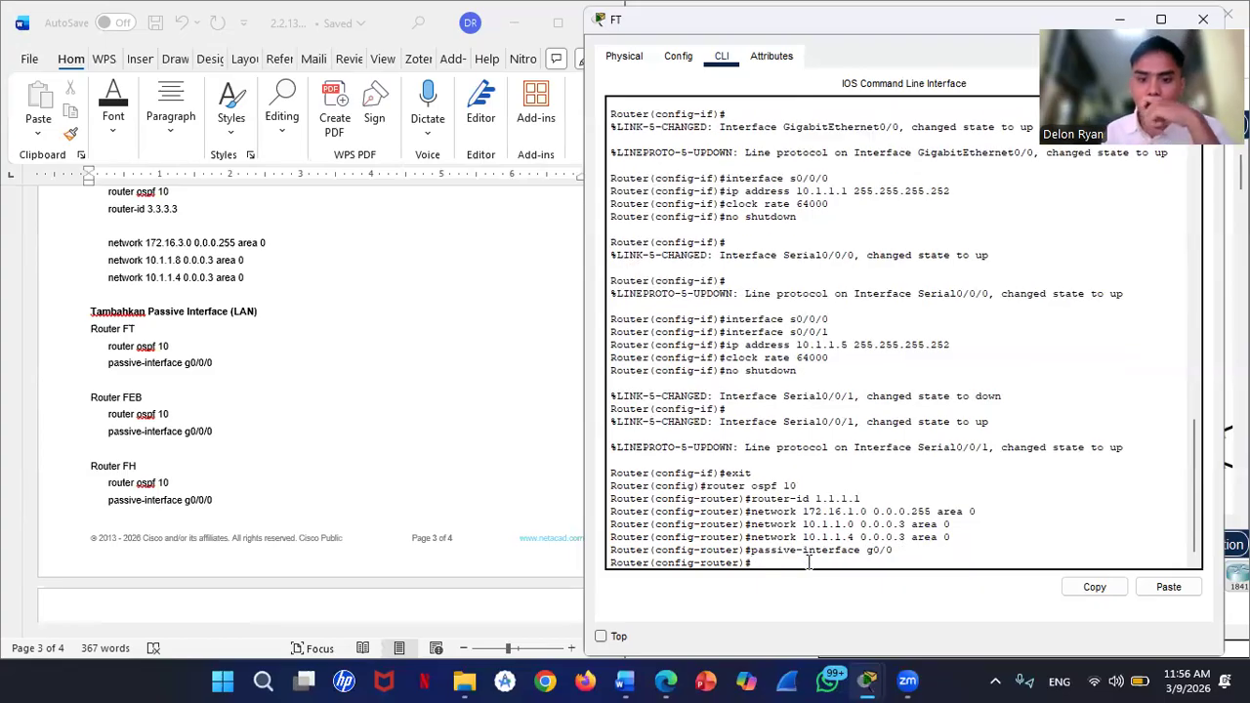
Step: Leave OSPF router configuration on router FT and return to global configuration mode
scroll(246, 348, down, 3)
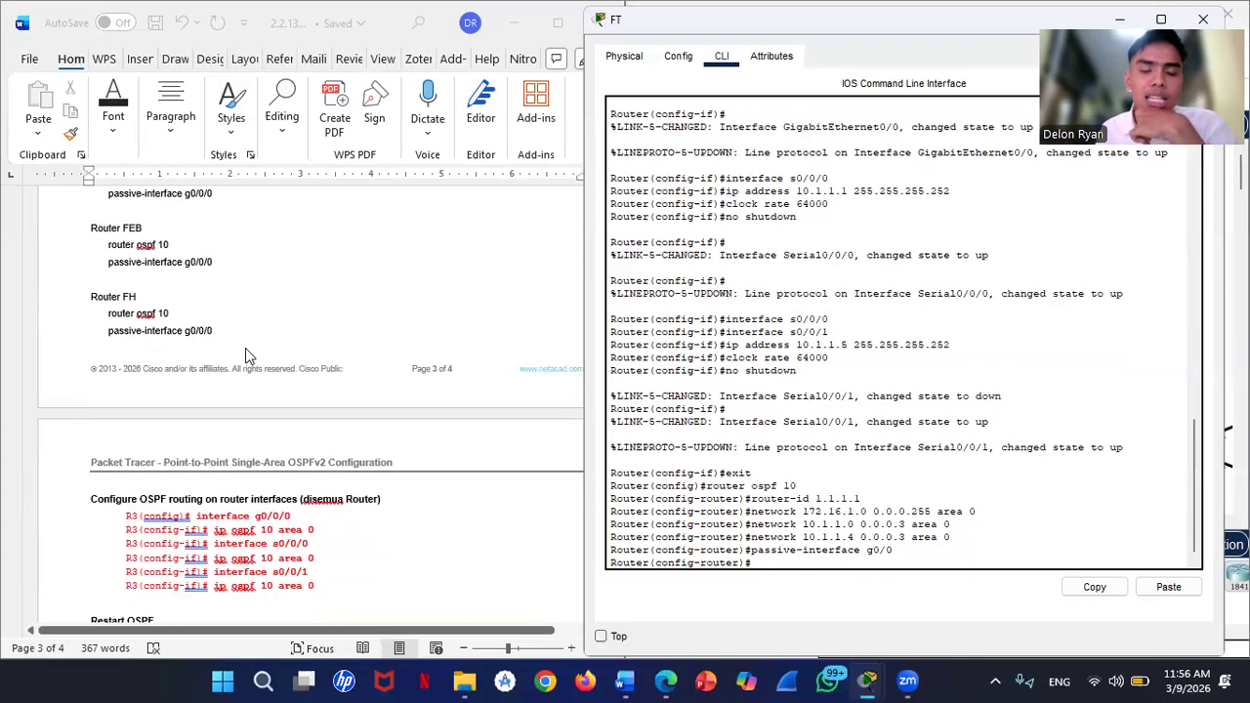
scroll(245, 347, down, 1)
scroll(246, 348, down, 1)
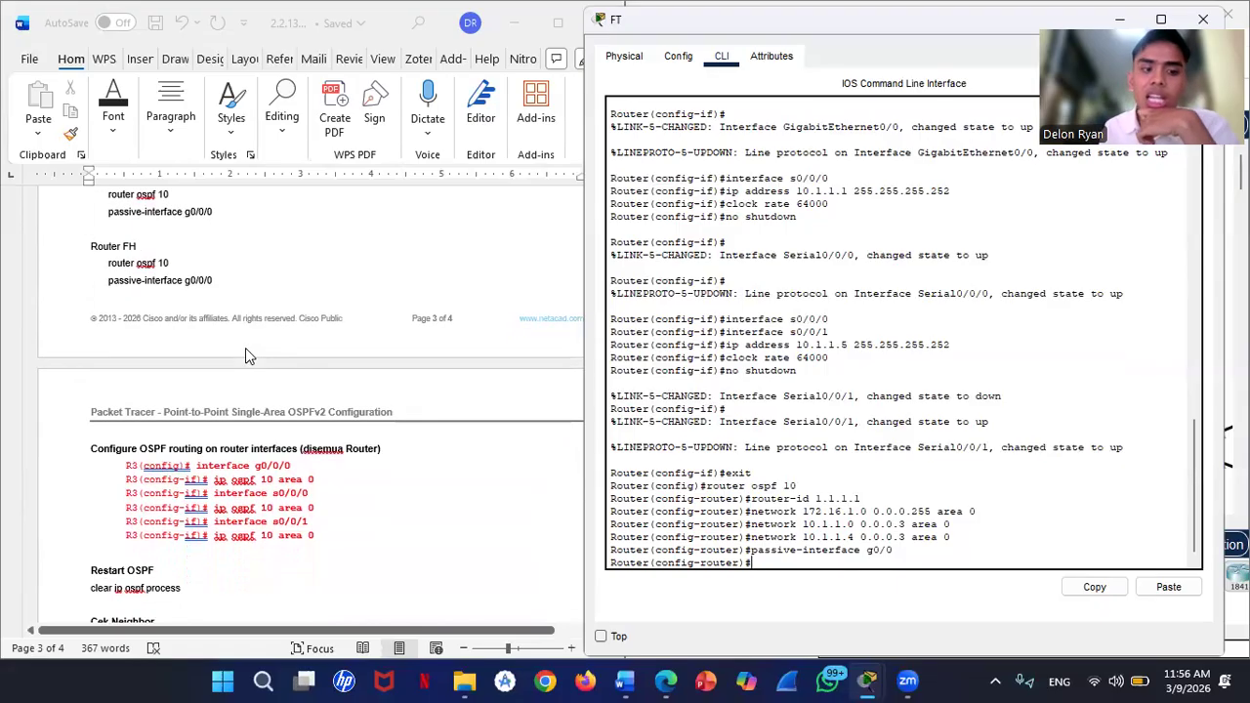
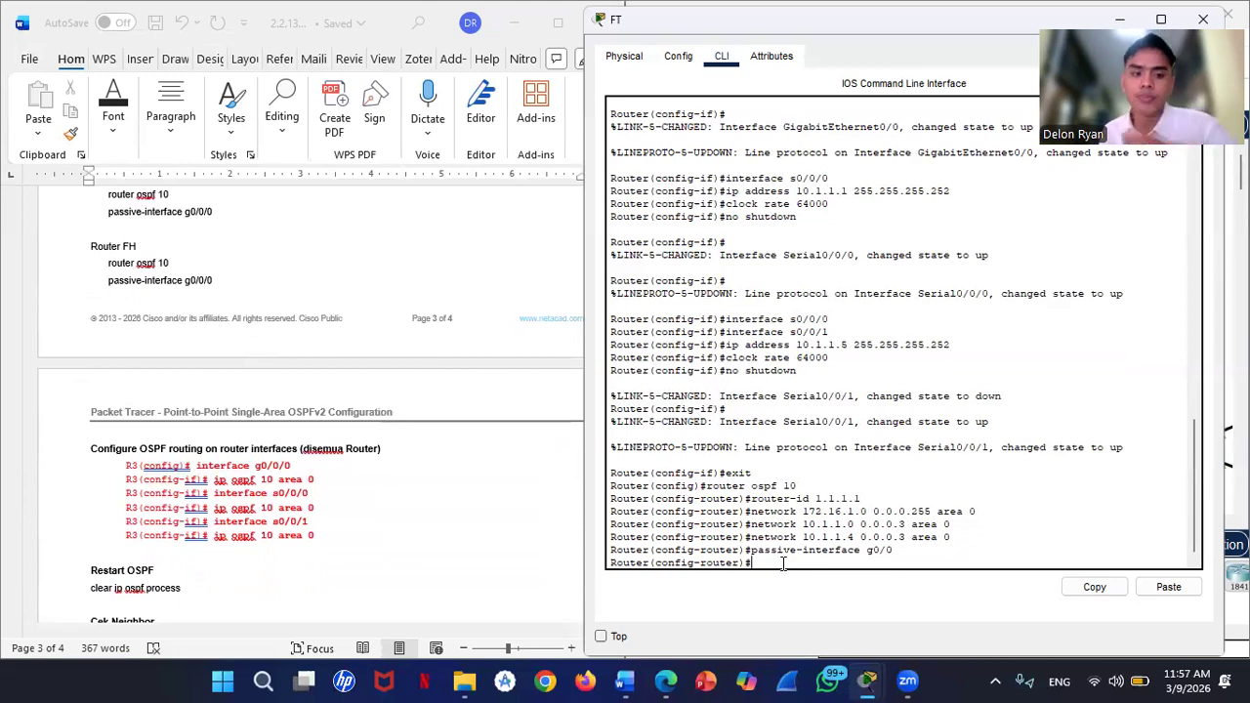
text(exit)
key(Return)
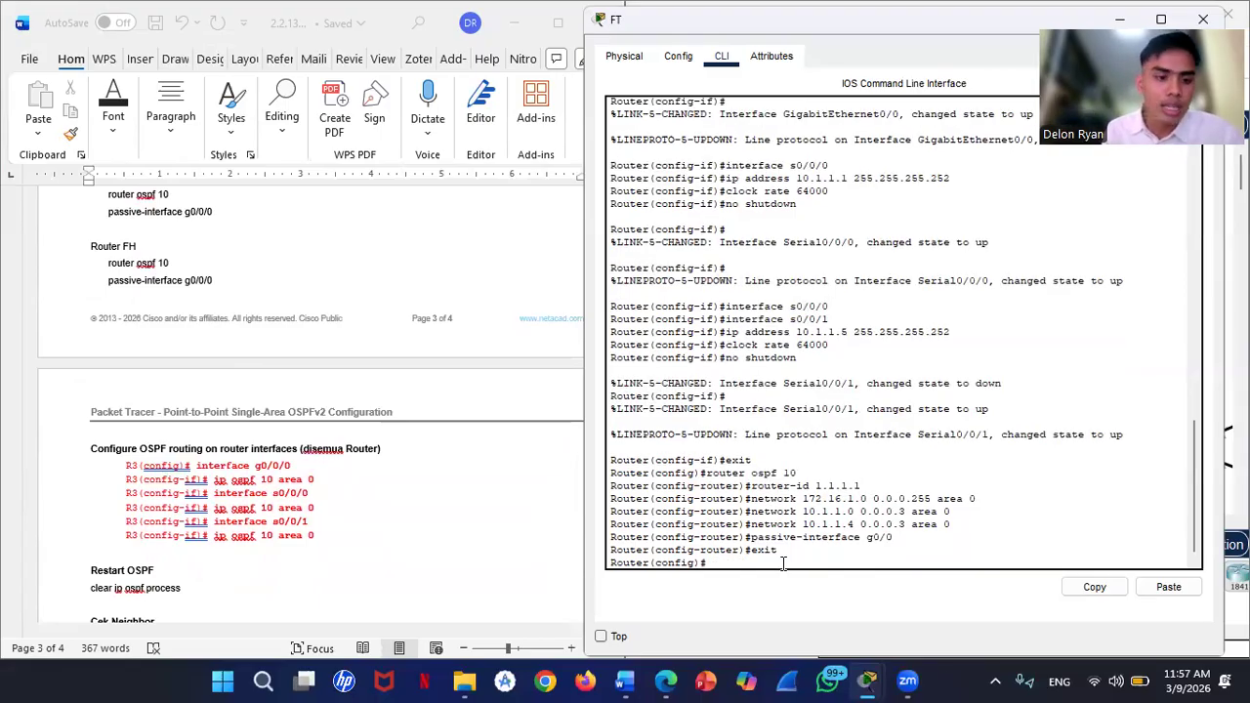
Step: Enter interface g0/0 on router FT and enable OSPF process 10 in area 0 on it
text(inter)
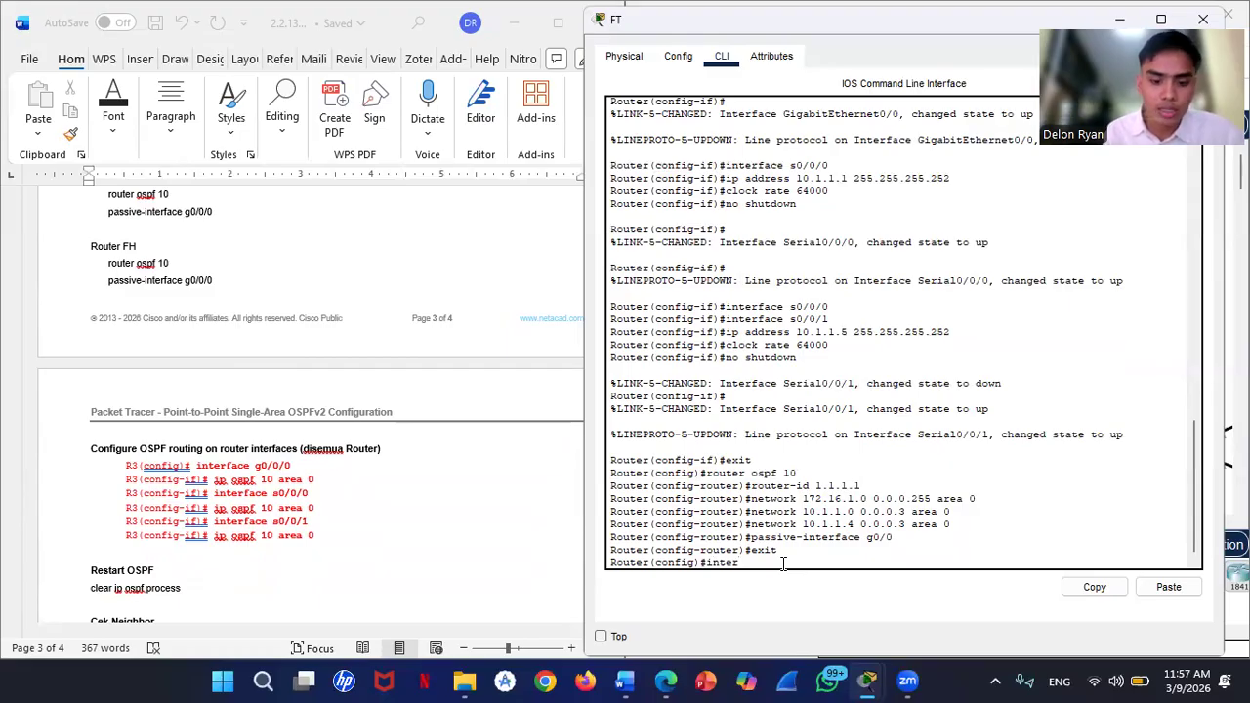
text(fece)
key(BackSpace)
key(BackSpace)
key(BackSpace)
text(ace )
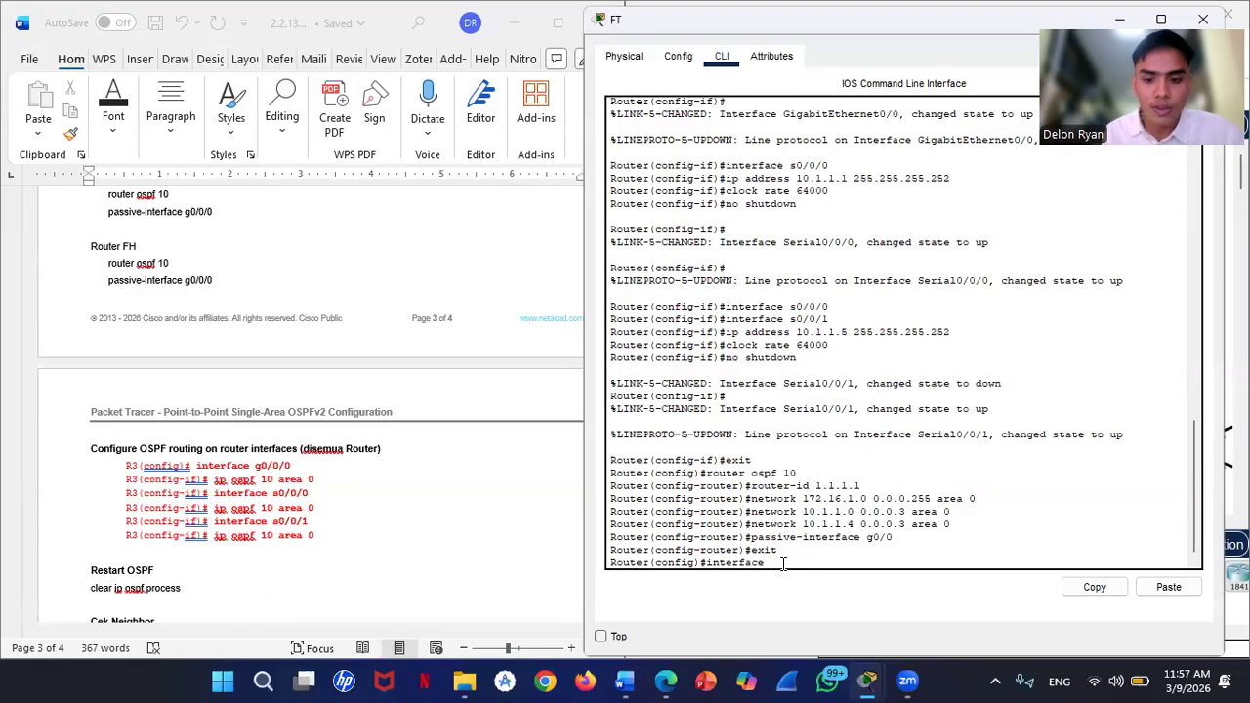
text(g0/0)
key(Return)
text(i)
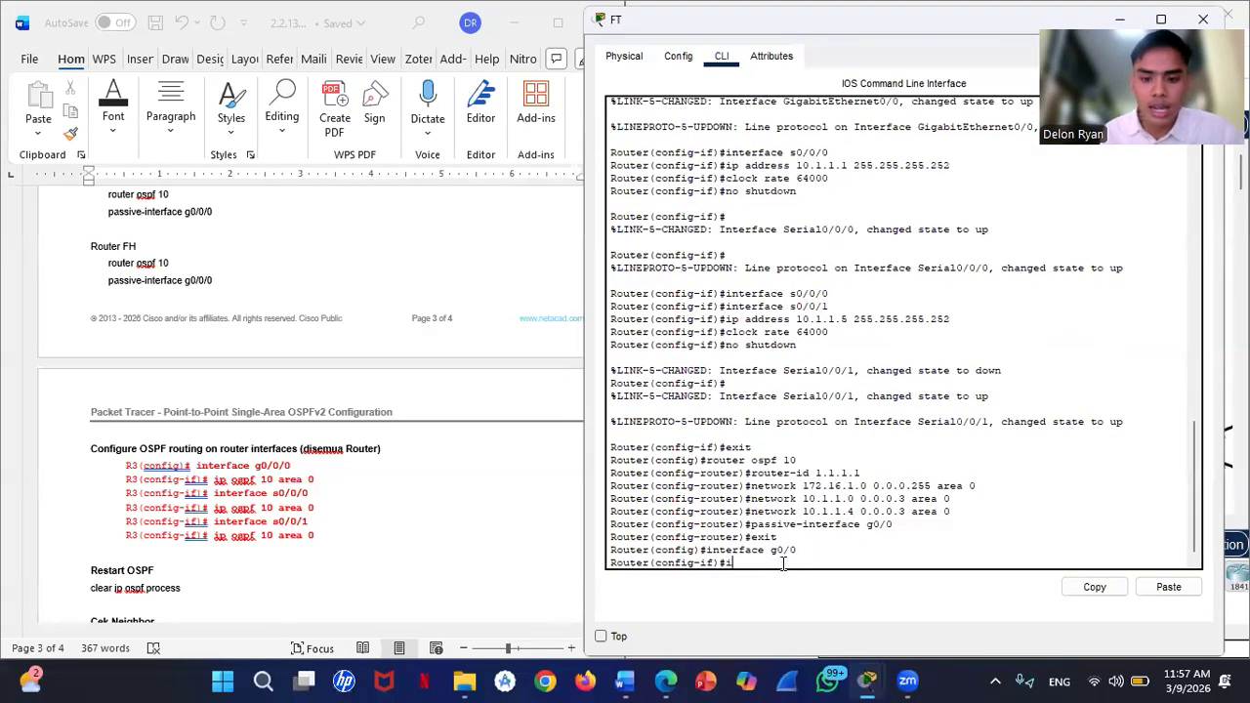
text(p ospf 10 area 0)
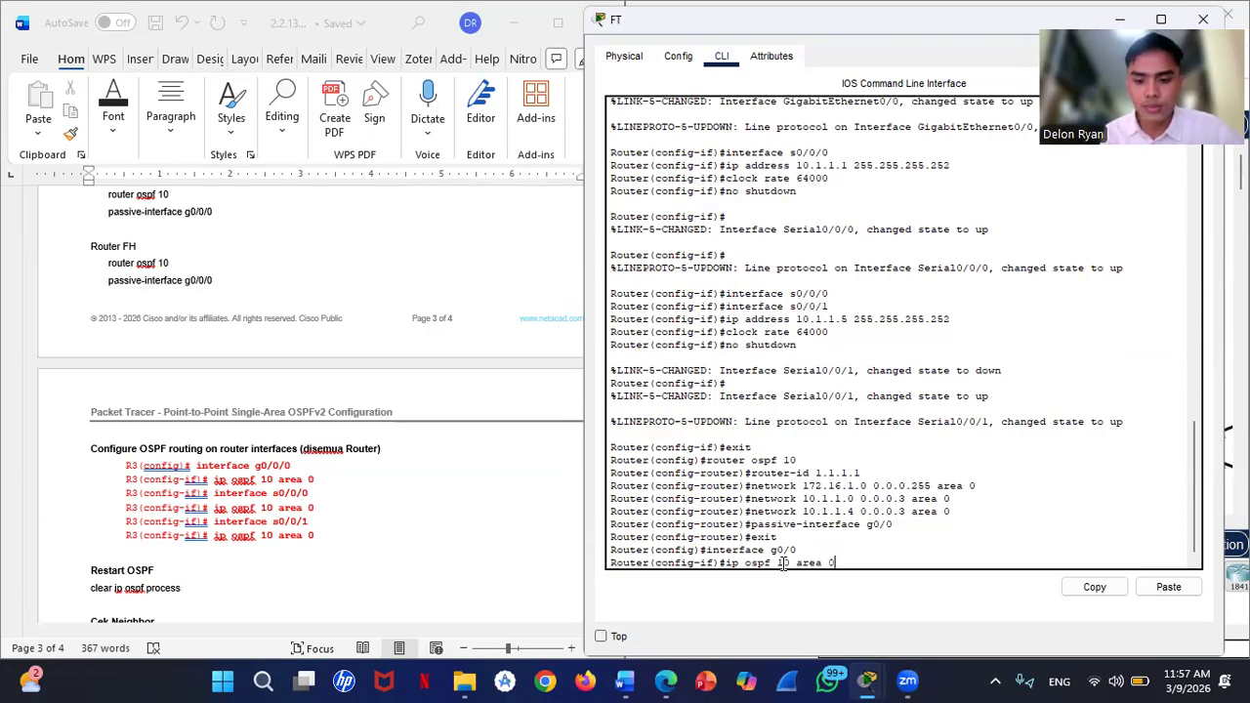
key(Return)
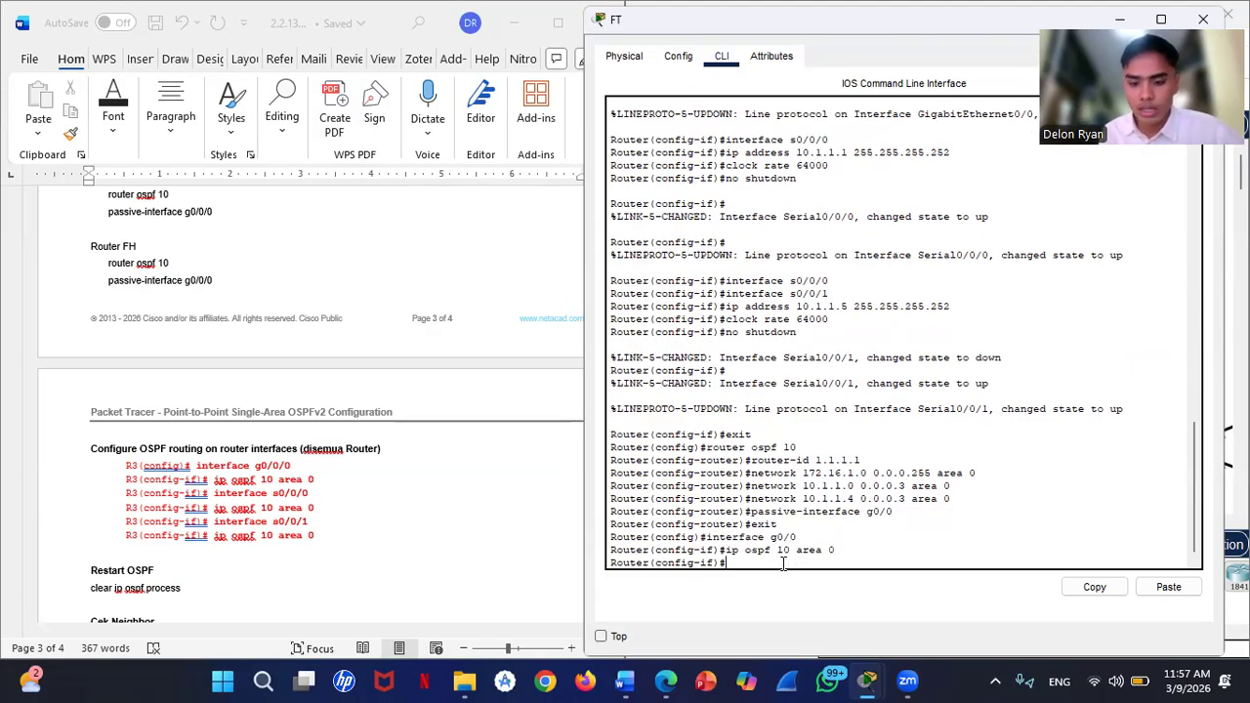
Step: Enter interface s0/0/0 on router FT and assign it to OSPF process 10, area 0
key(Up)
key(Up)
key(Left)
key(Left)
key(Left)
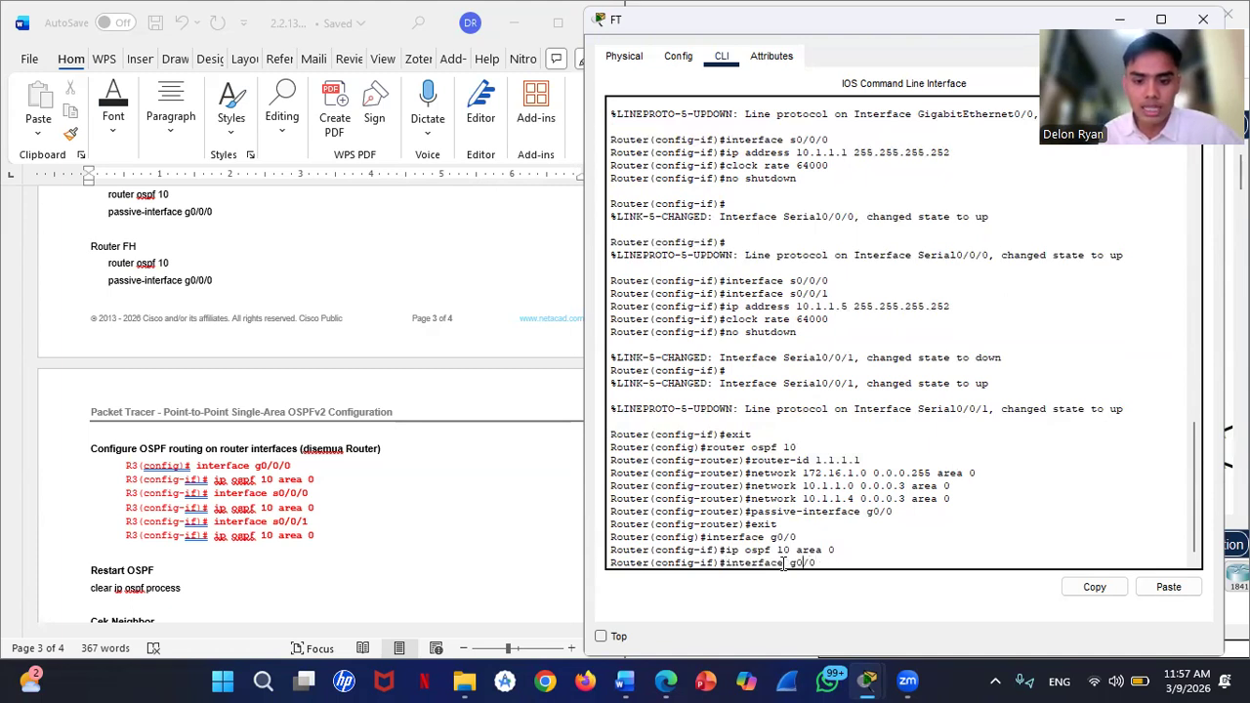
key(BackSpace)
text(s)
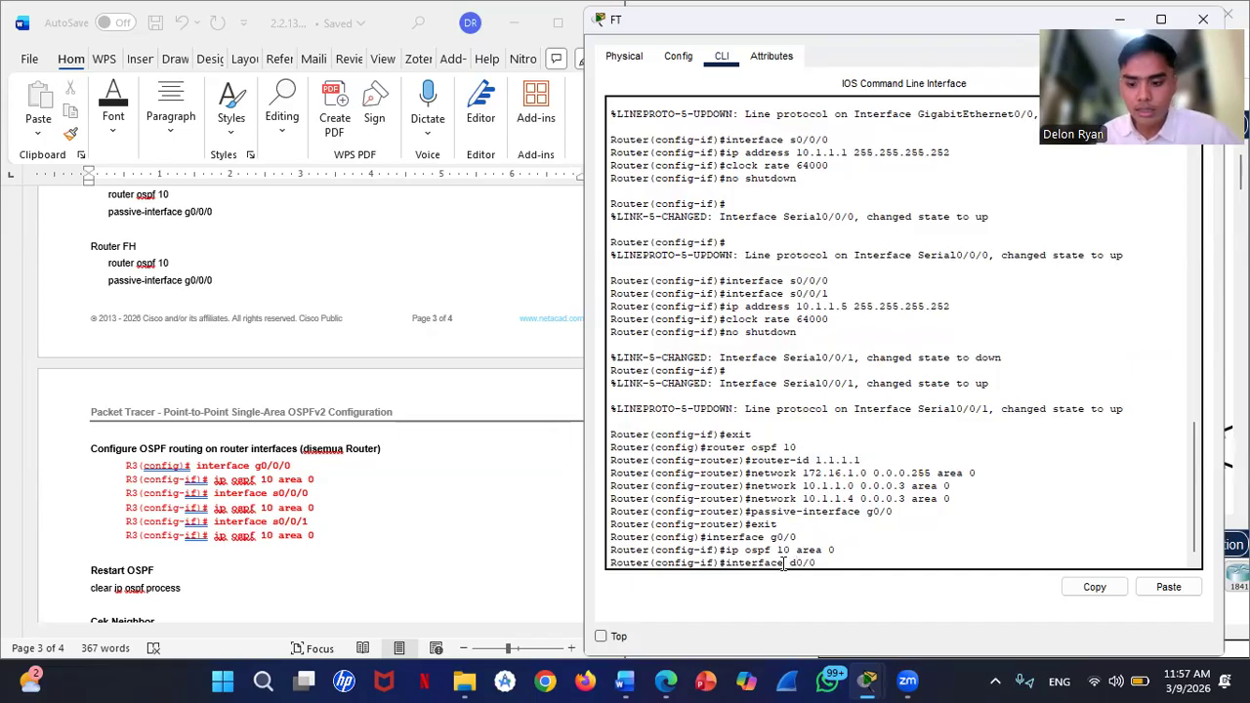
key(Right)
key(Right)
key(Right)
text(/0)
key(Return)
key(Up)
key(Up)
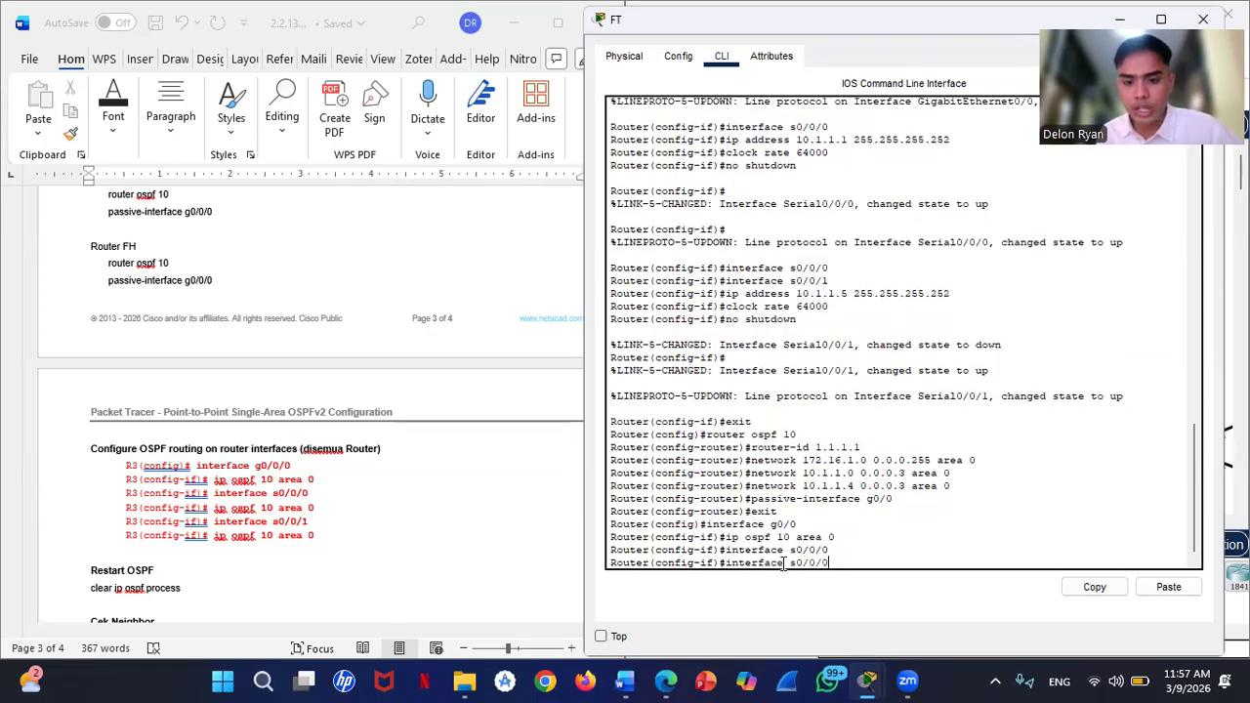
key(Return)
Step: Enter interface s0/0/1 on router FT and assign it to OSPF process 10, area 0
key(Up)
key(Up)
key(BackSpace)
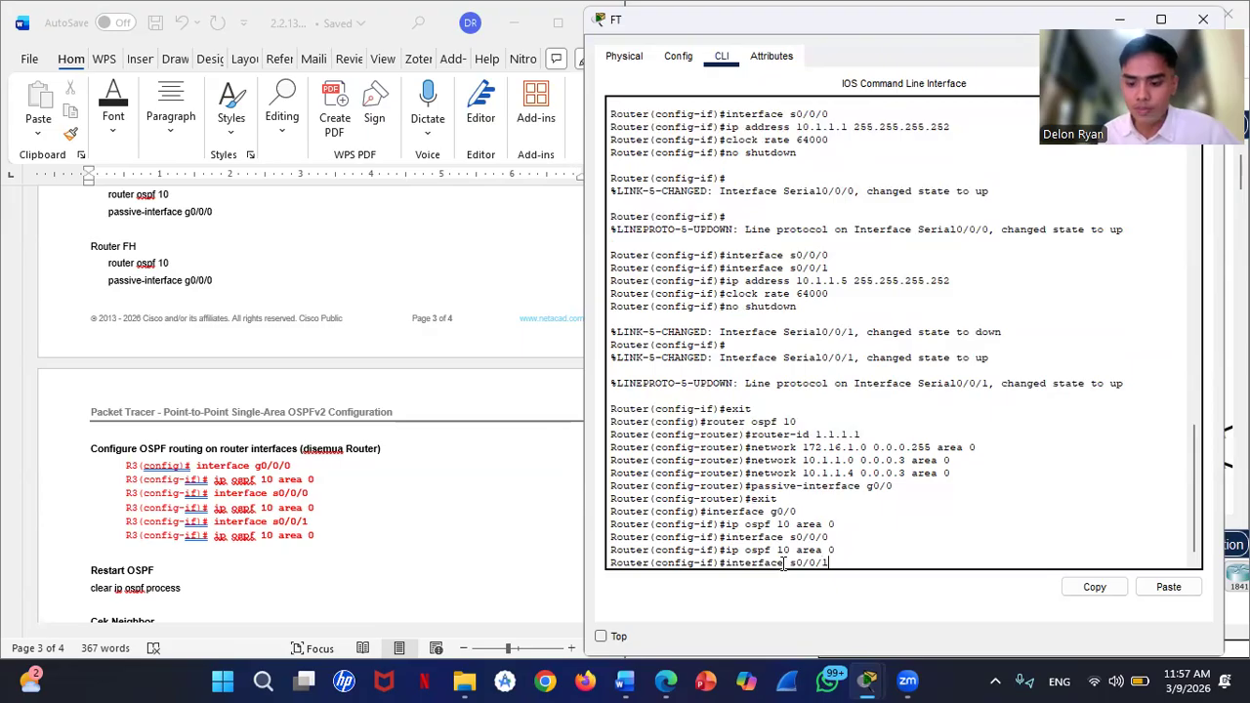
key(Return)
key(Up)
key(Up)
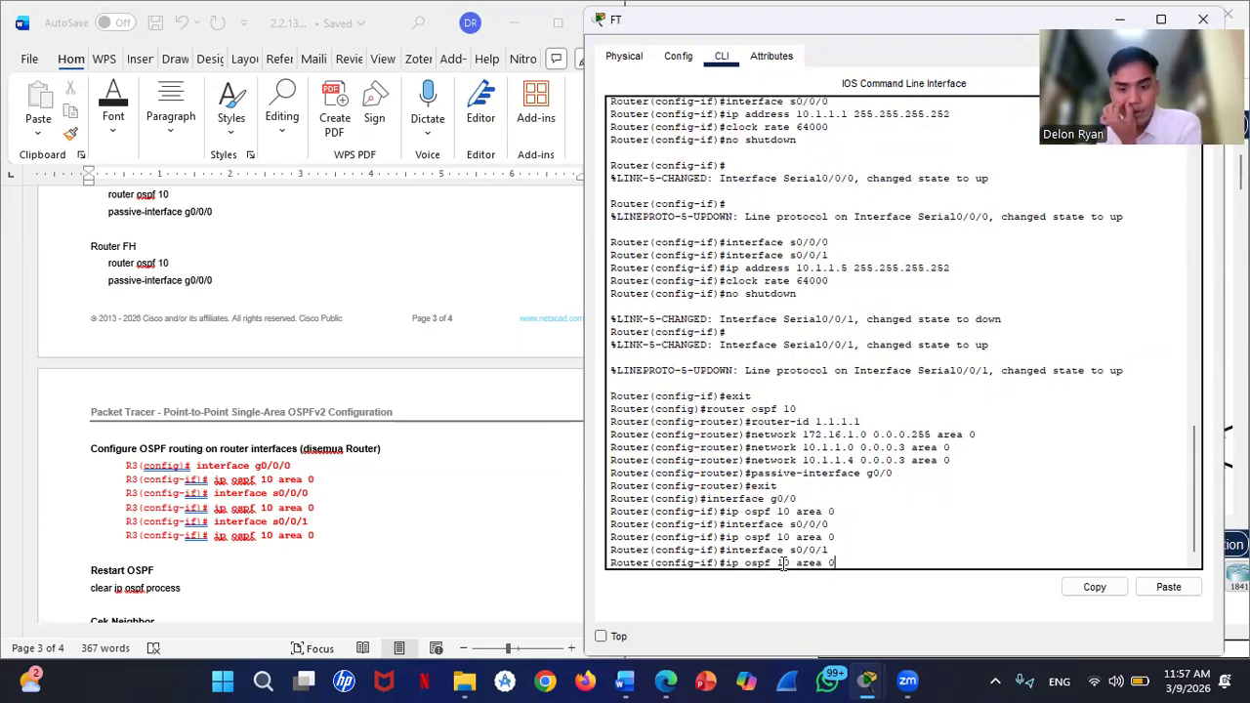
key(Return)
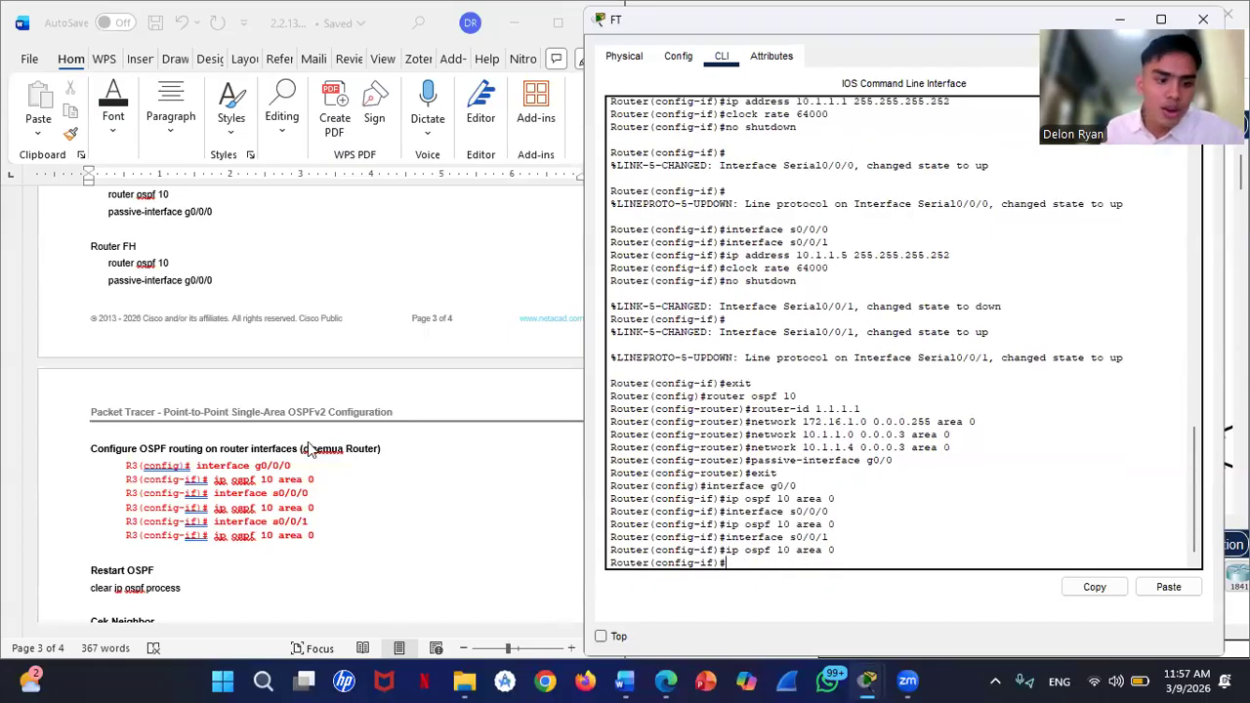
Step: Exit interface and global configuration on router FT to reach privileged EXEC mode
scroll(308, 450, down, 3)
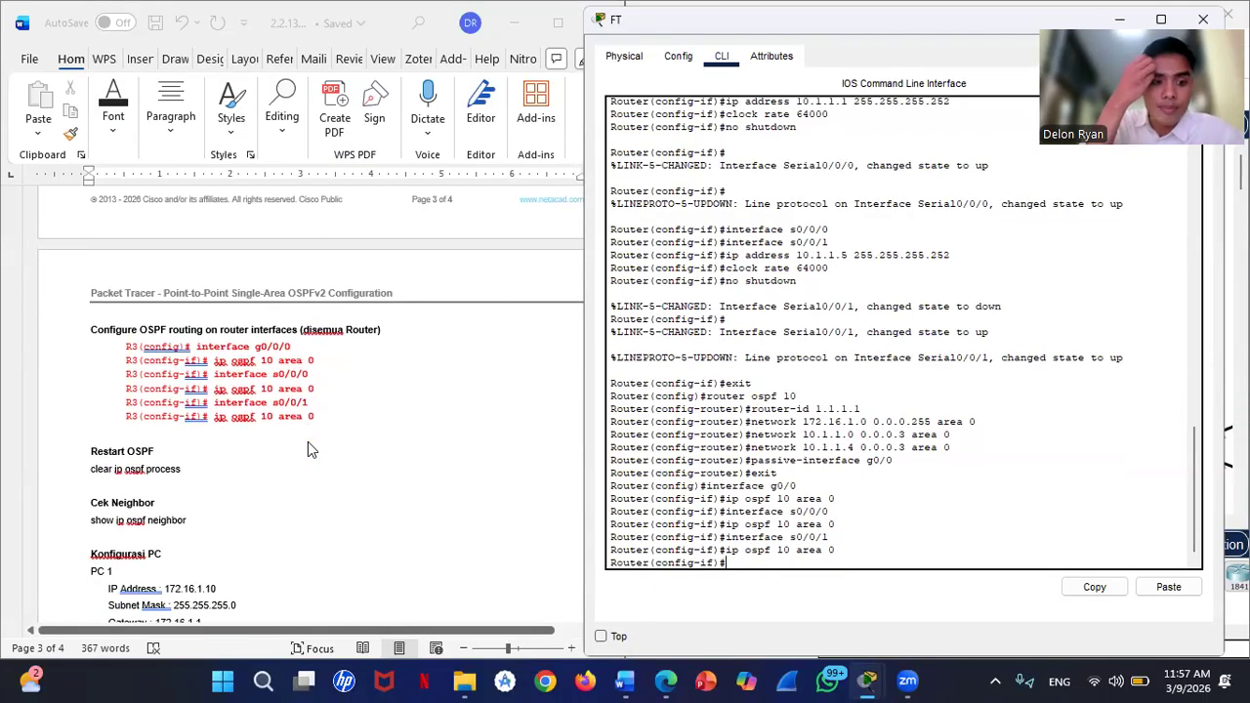
text(exit)
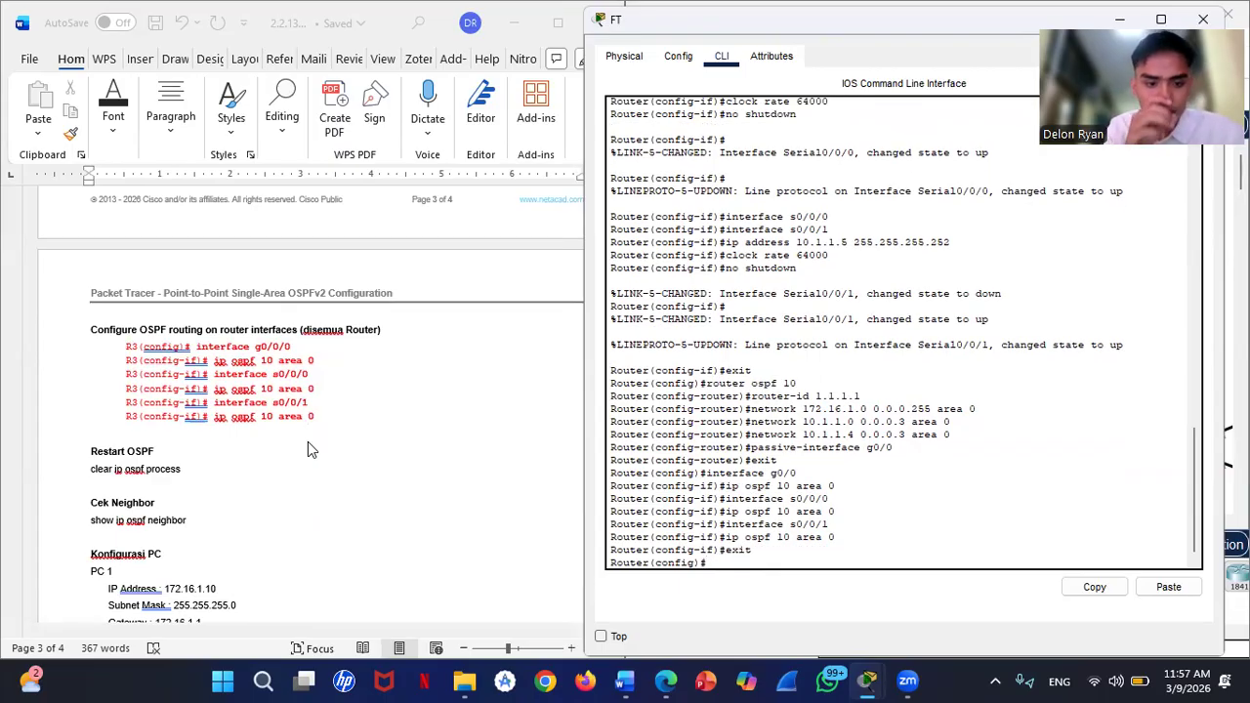
text(exi)
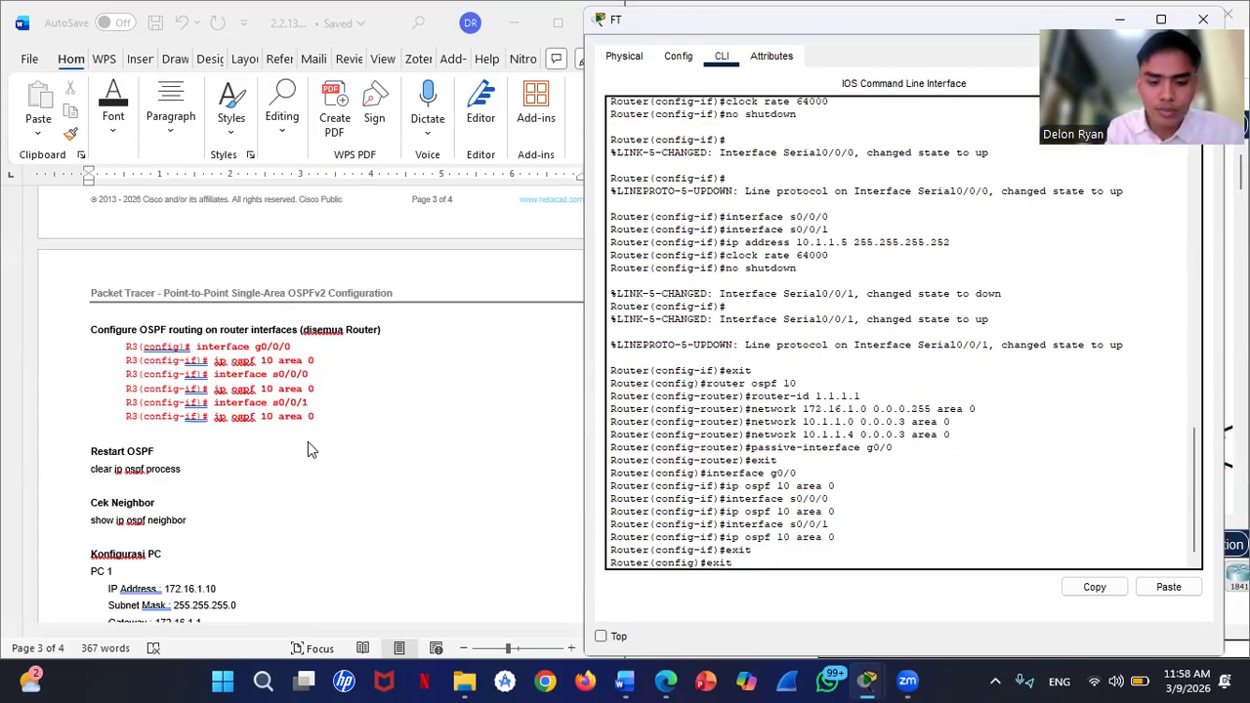
text(t)
key(Return)
key(Return)
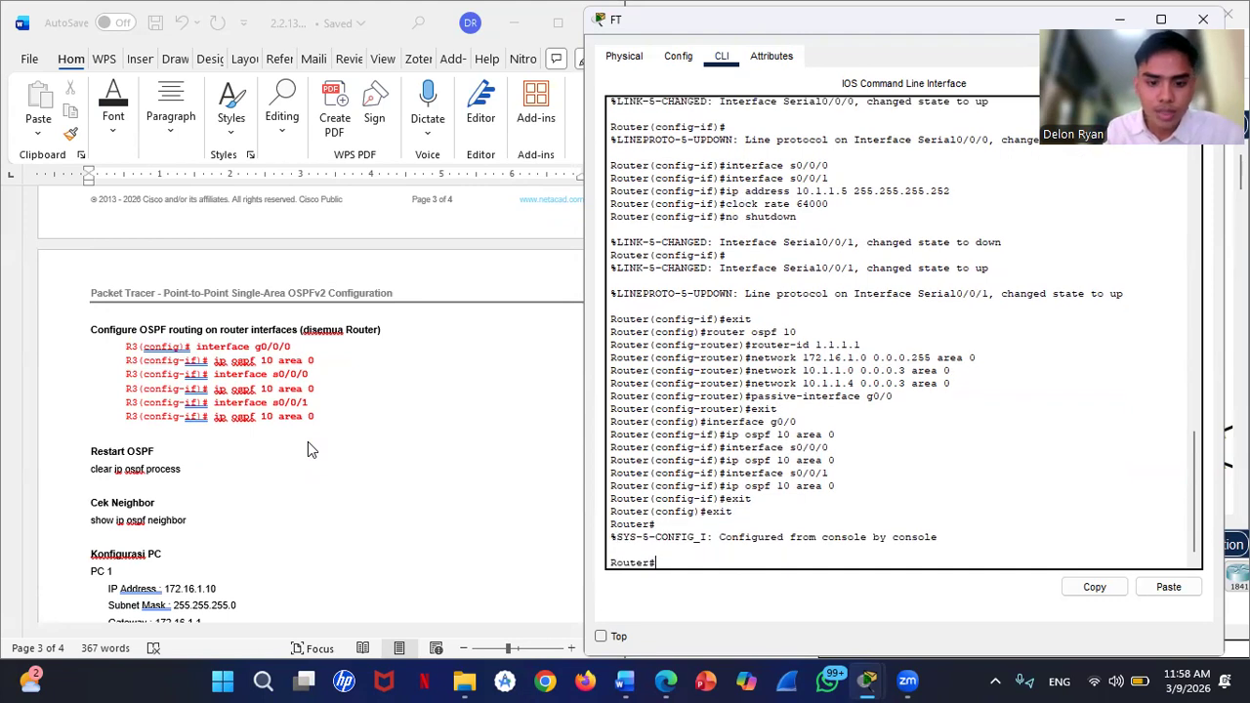
Step: Restart OSPF on router FT with clear ip ospf process, answering yes to resetting all processes
text(cle)
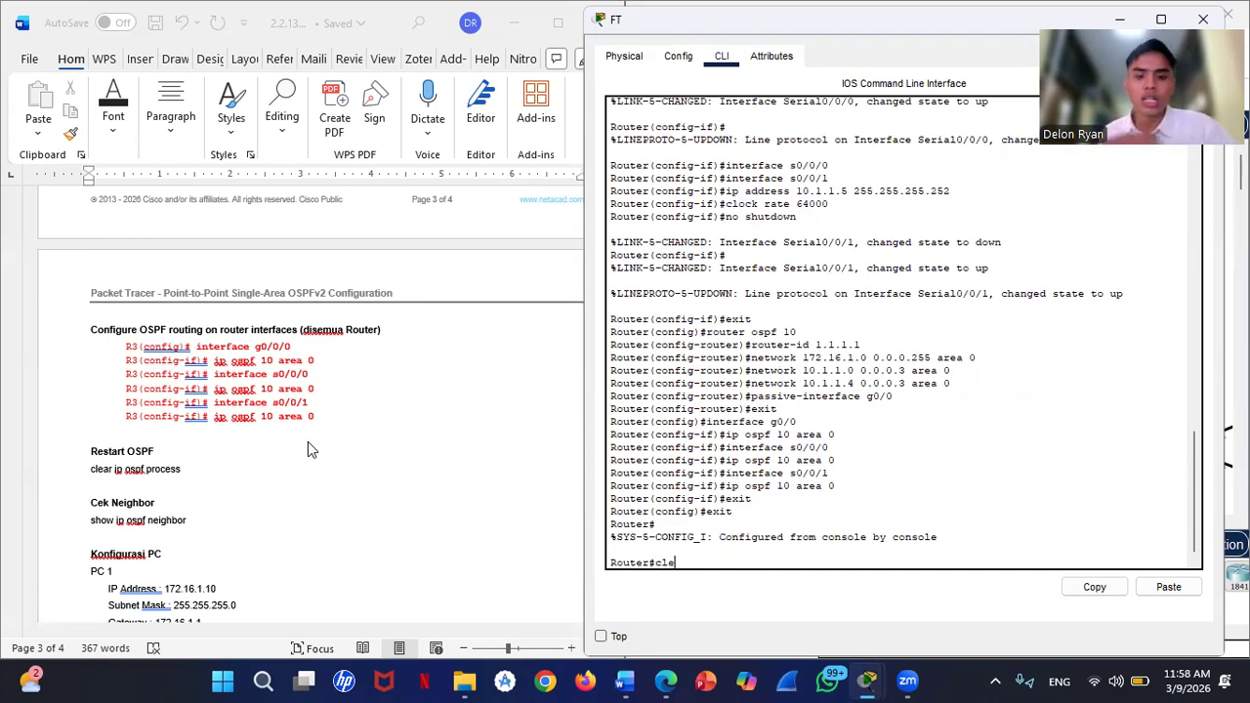
text(ar )
text(ip s)
text(sp)
text(f process)
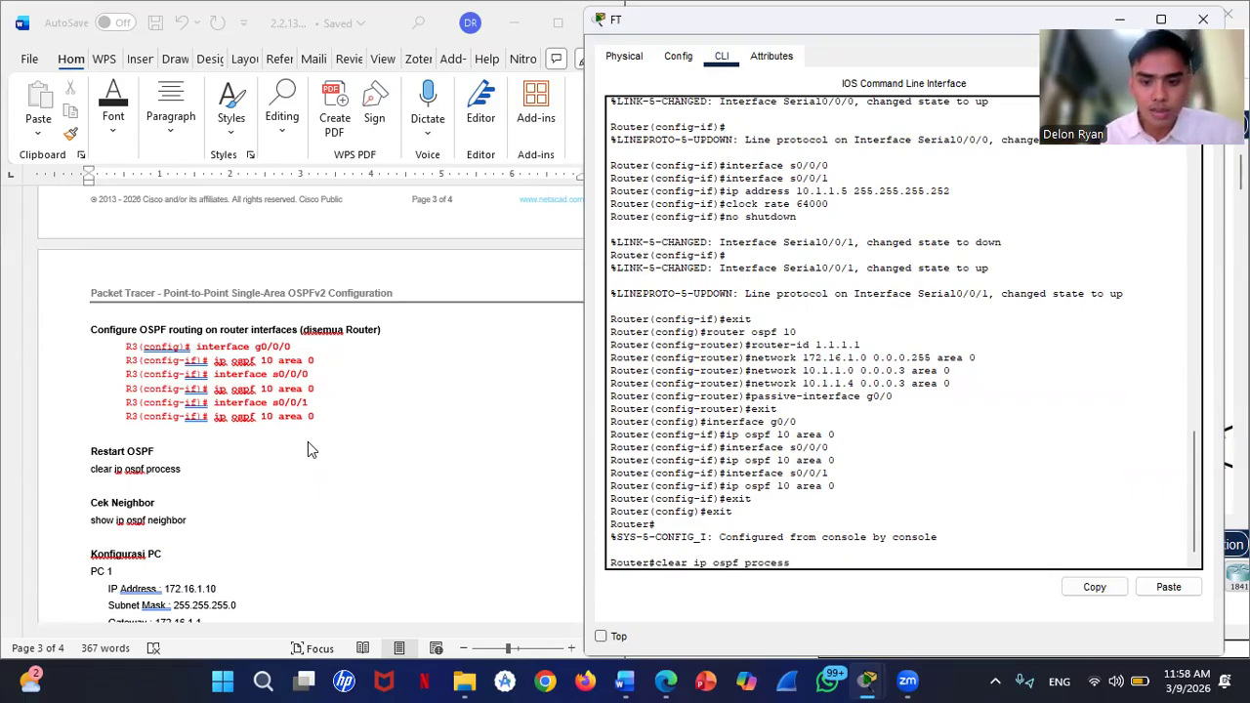
key(Return)
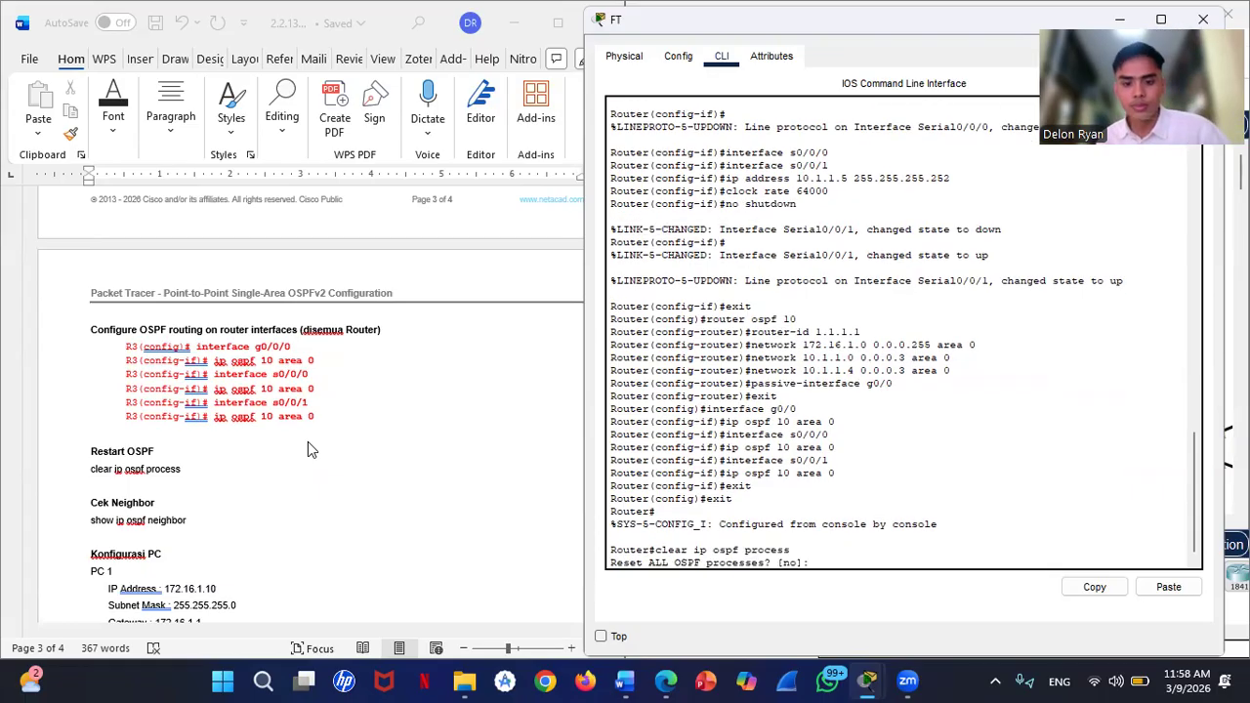
text(ye)
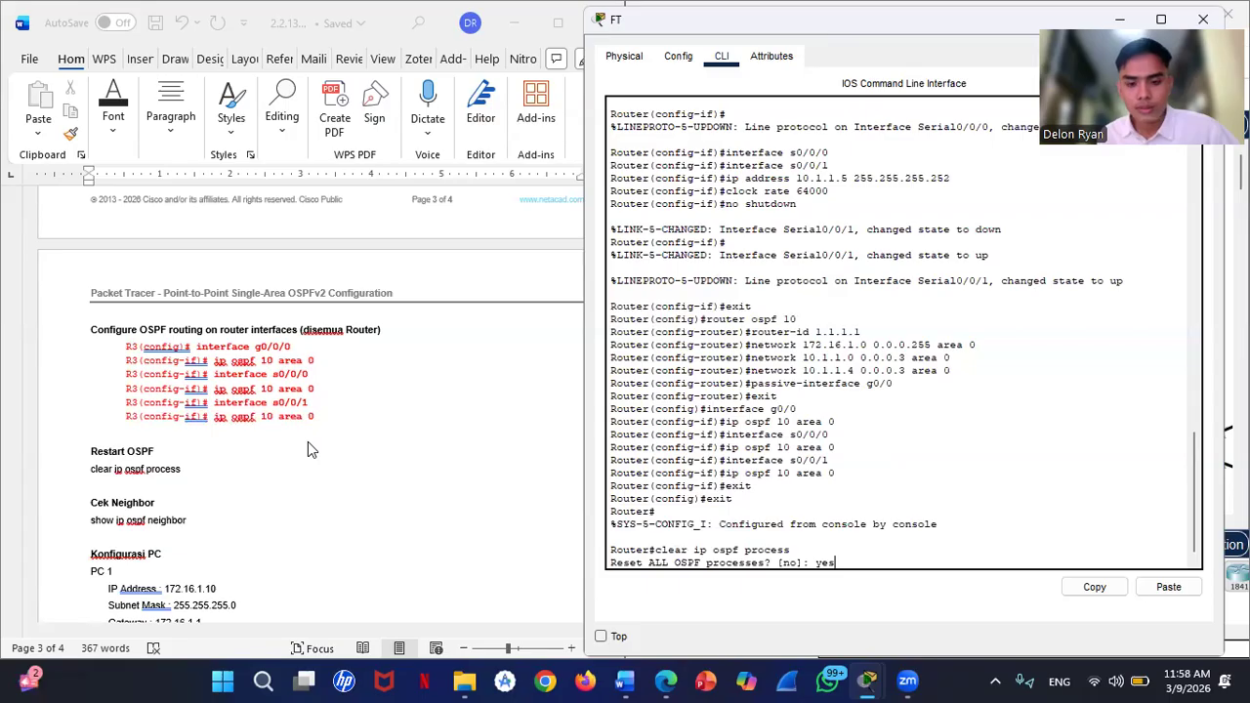
text(s)
key(Return)
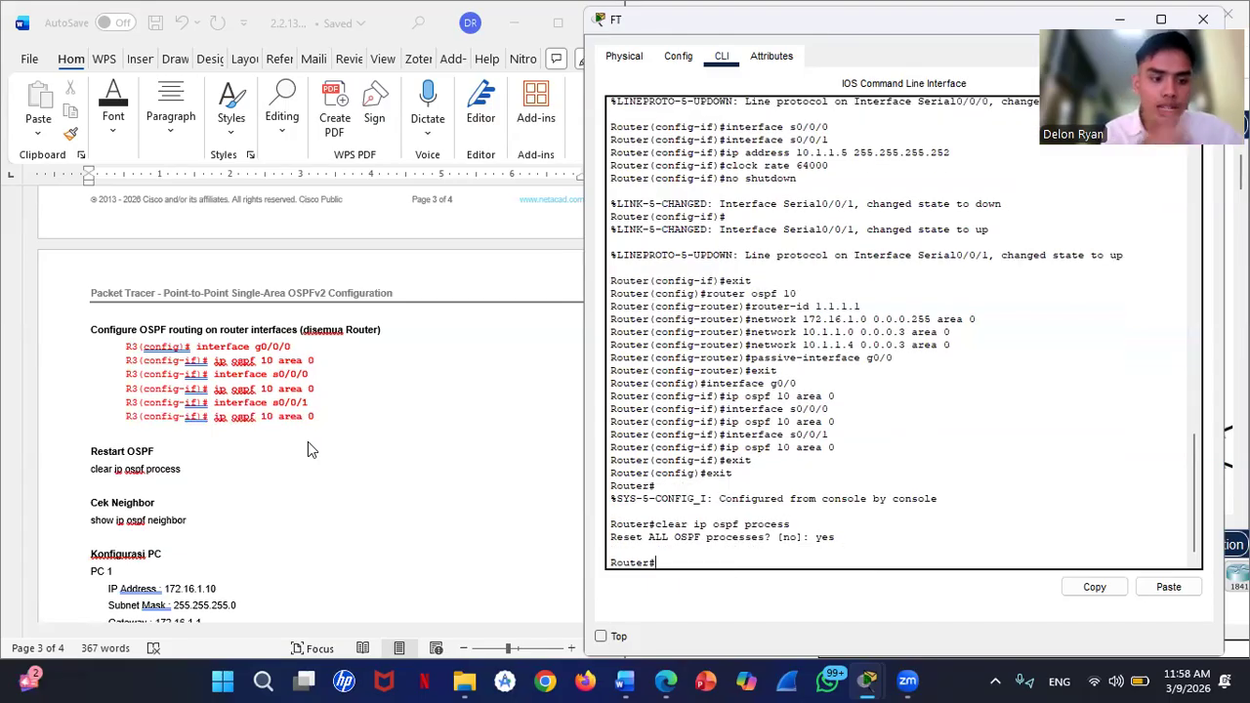
Step: Check router FT's OSPF adjacencies with show ip ospf neighbor
text(show)
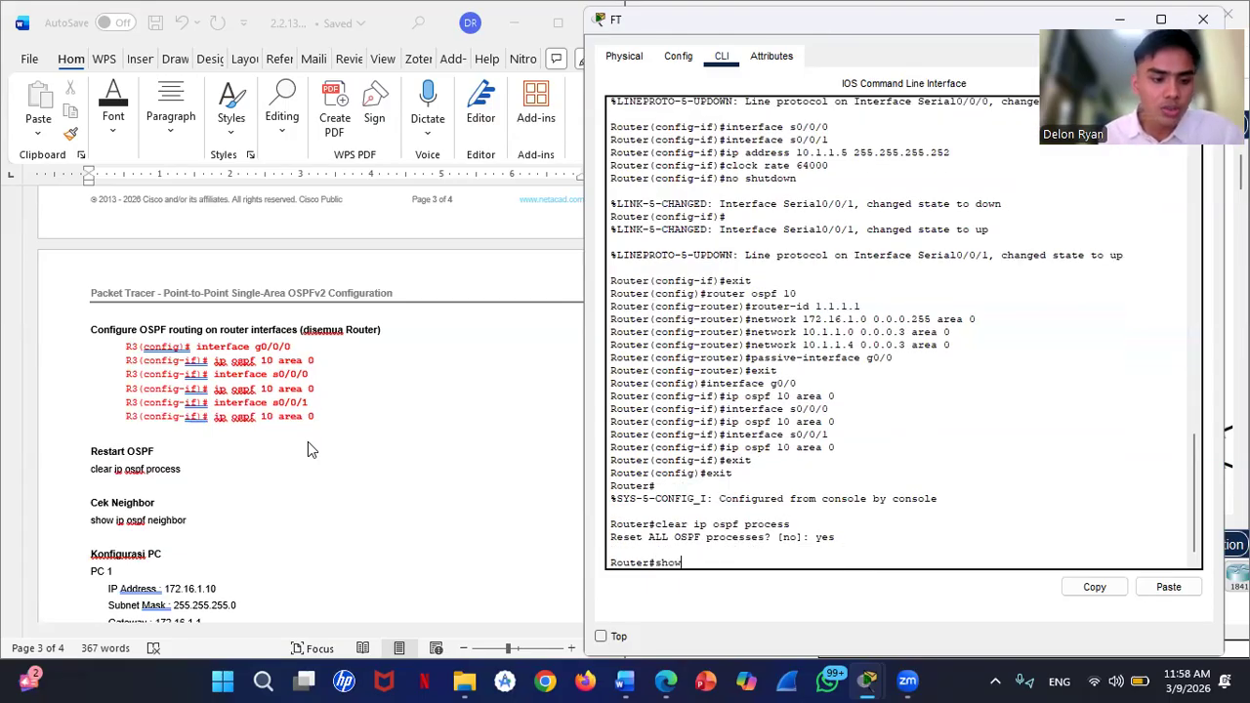
text( ip ospf)
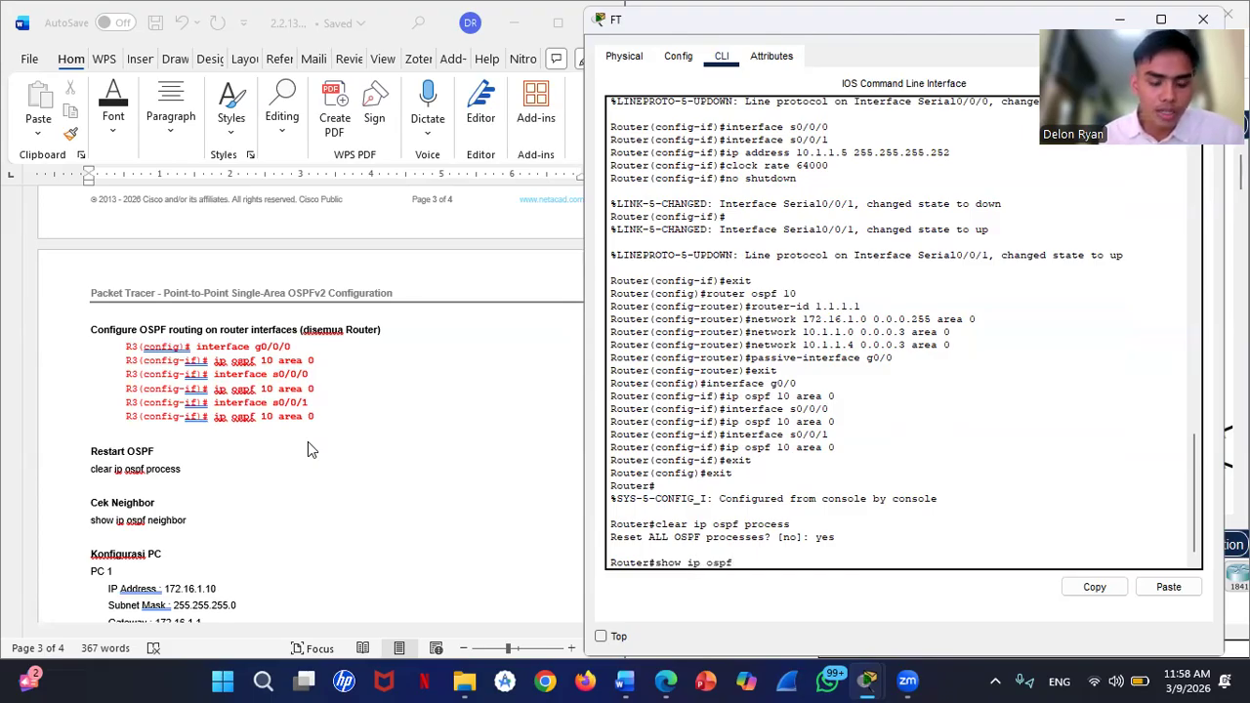
text( neigh)
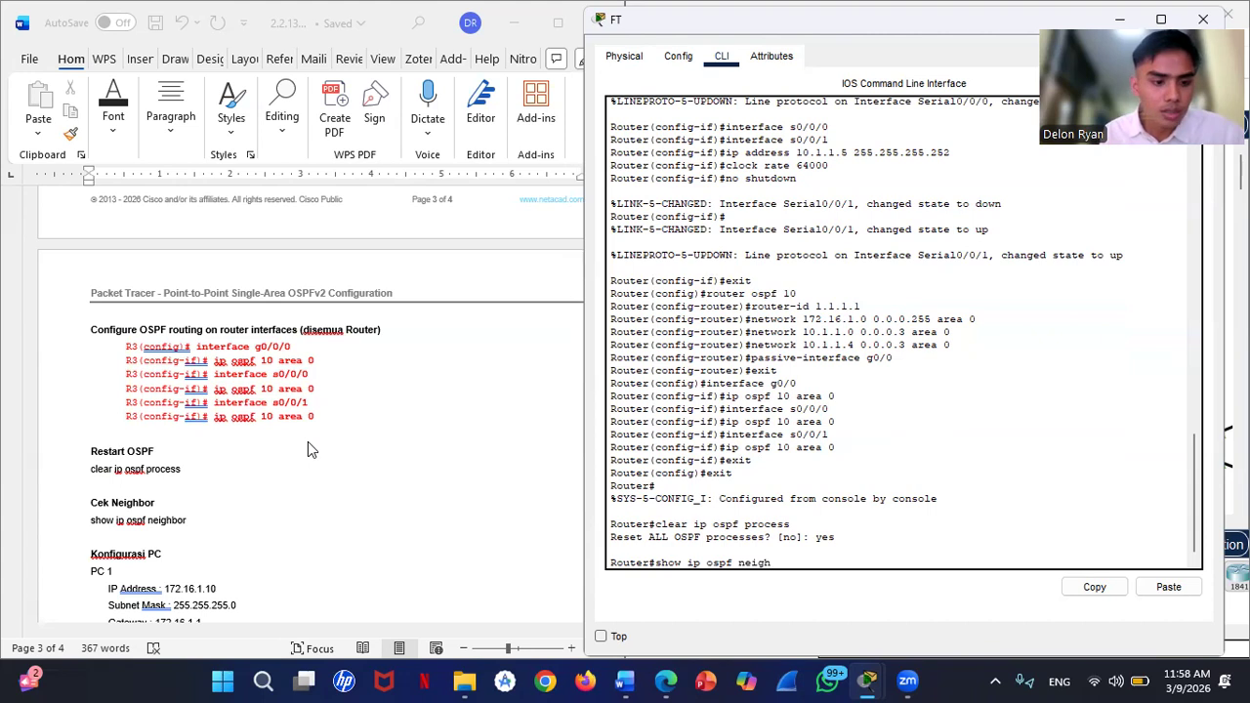
text(bor)
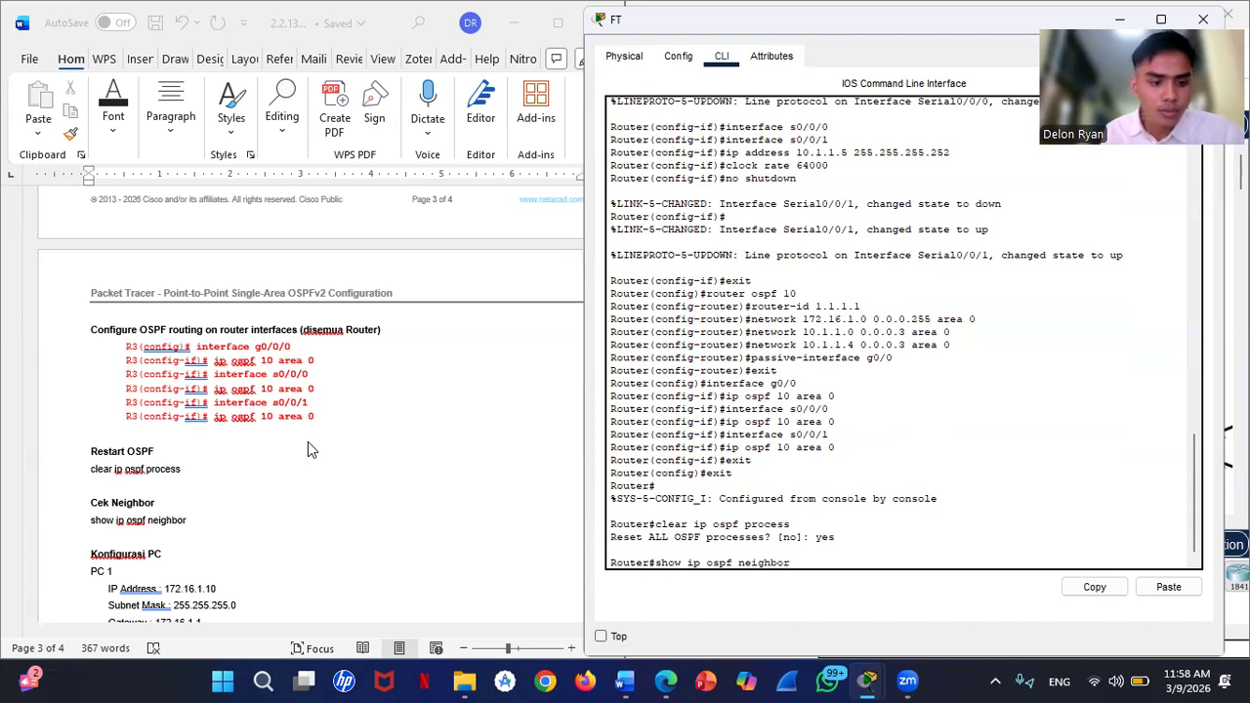
key(Return)
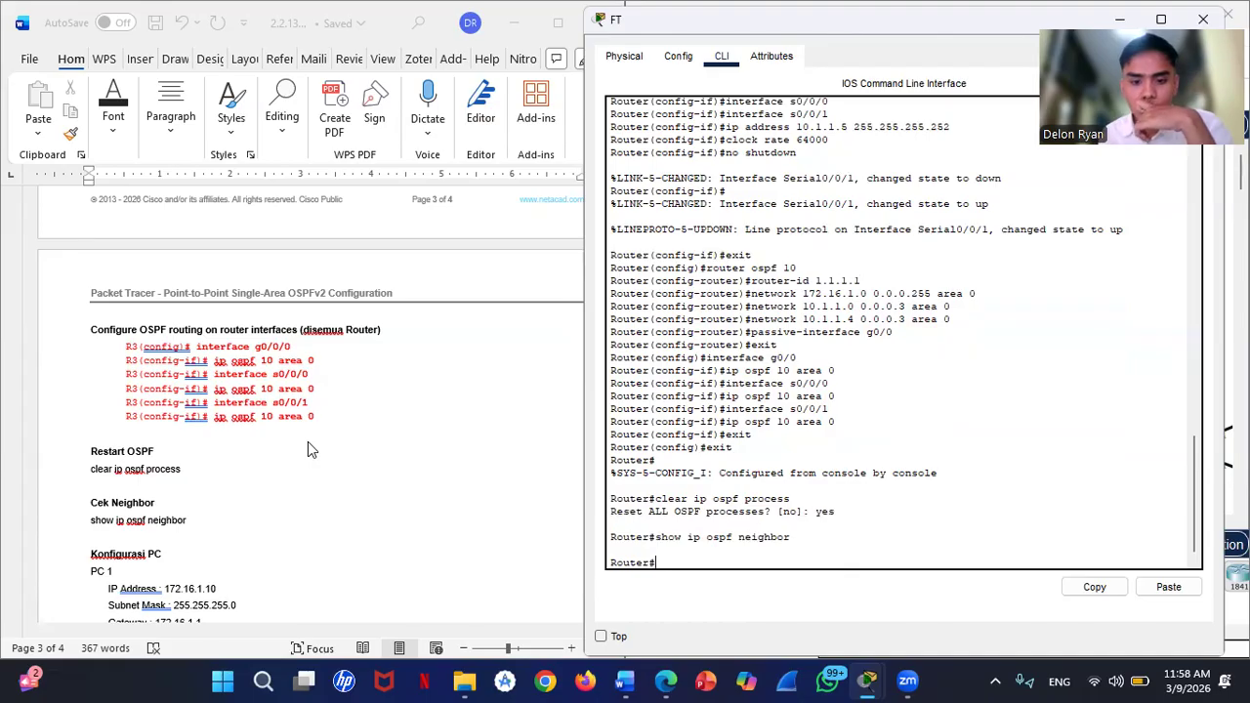
Step: Exit router FT's console session and put its window away to reveal the network topology
text(exit)
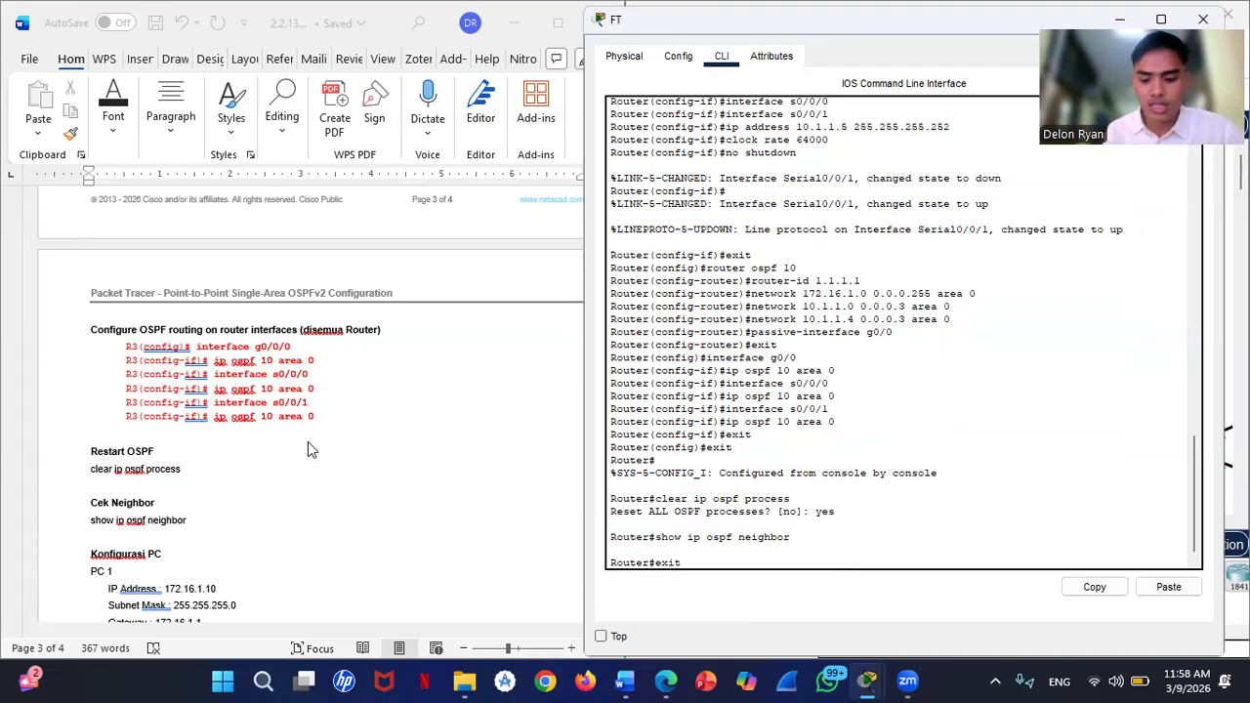
key(Return)
key(Return)
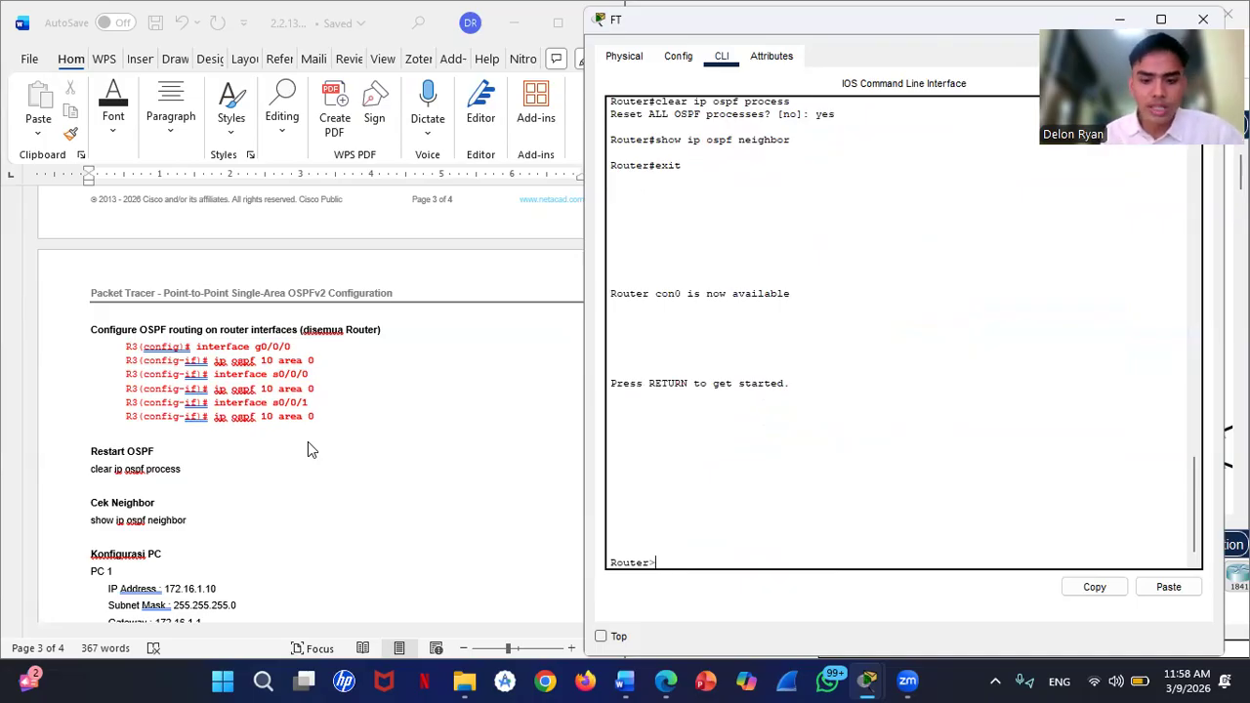
click(442, 362)
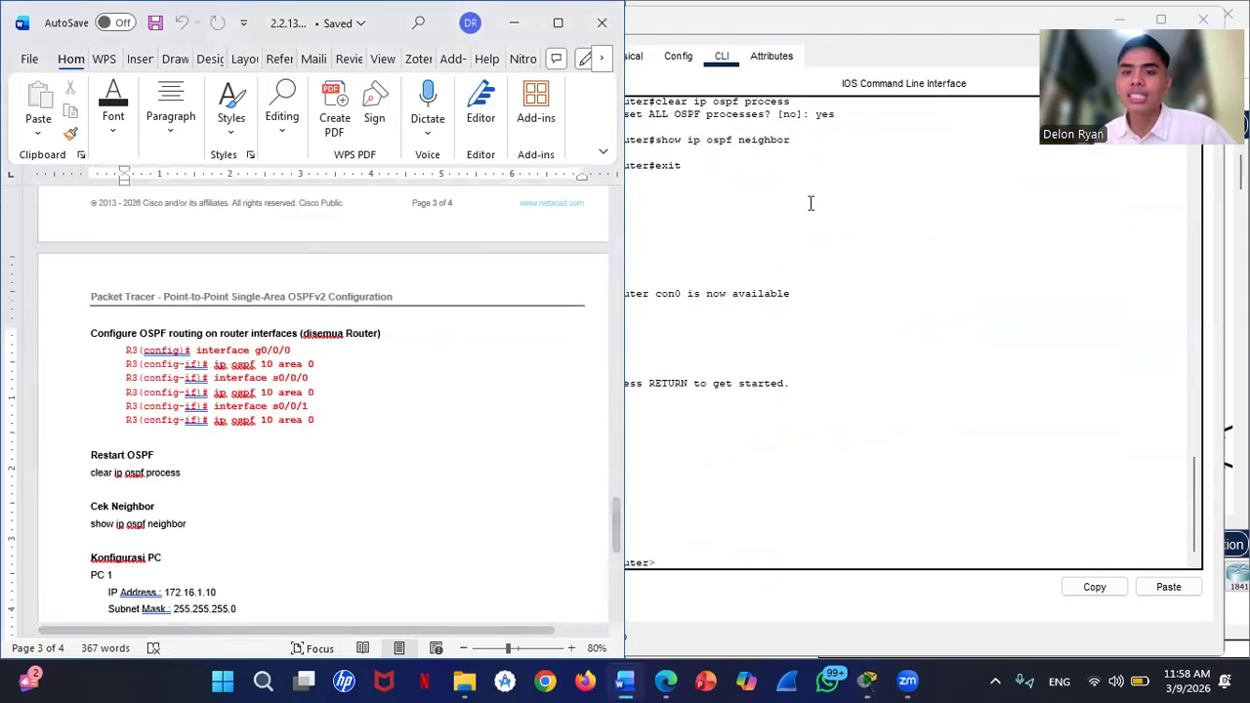
click(915, 37)
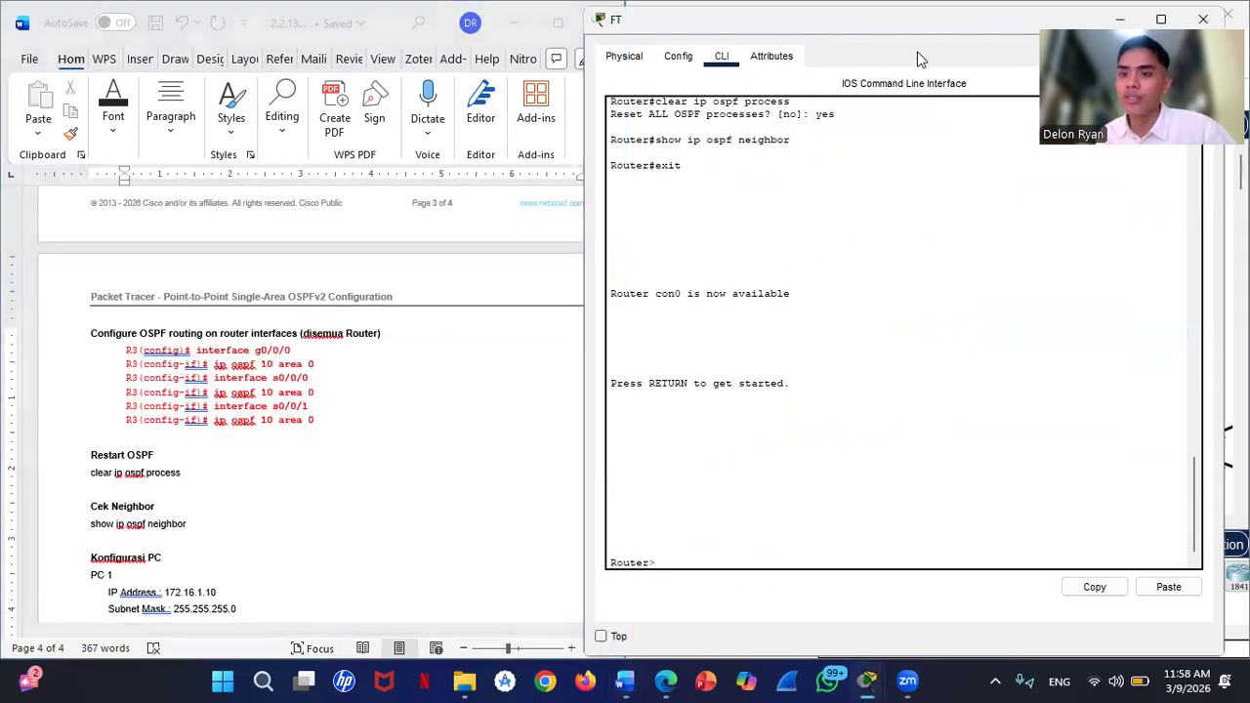
drag(1118, 31, 1042, 265)
click(1045, 254)
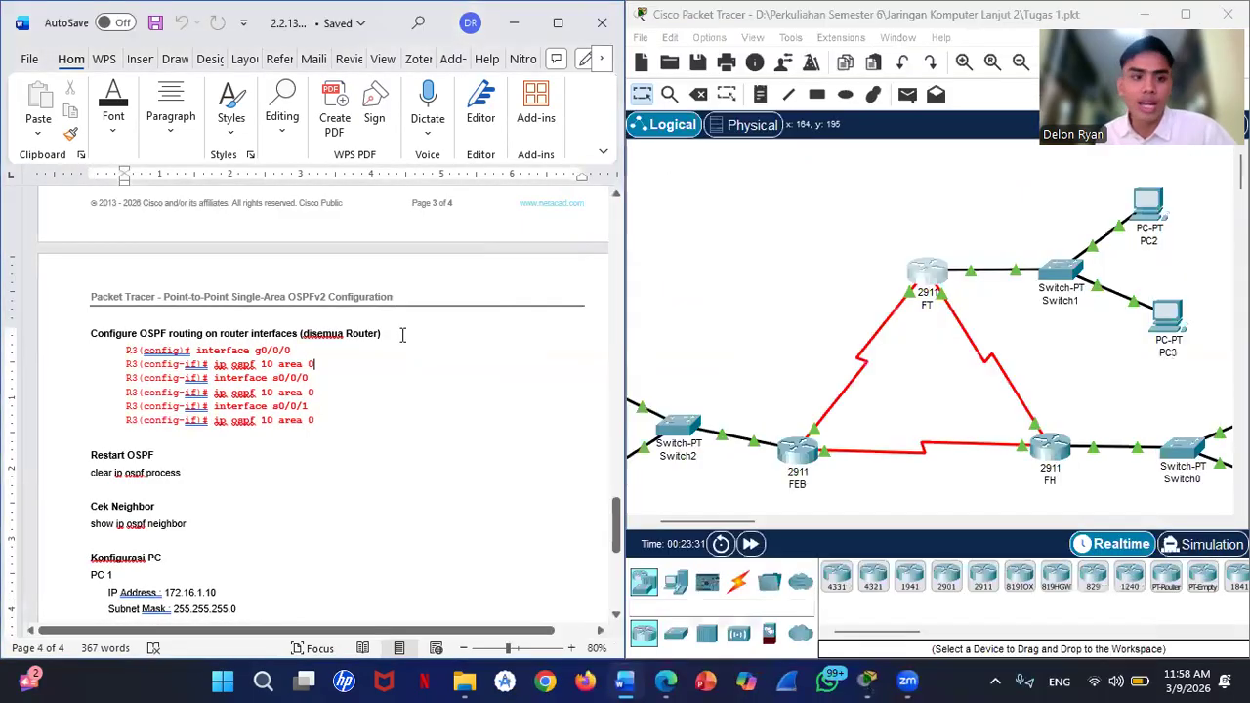
Step: Find the OSPF and router ID section in the lab document, then open router FEB's CLI and exit interface configuration mode
scroll(400, 335, up, 10)
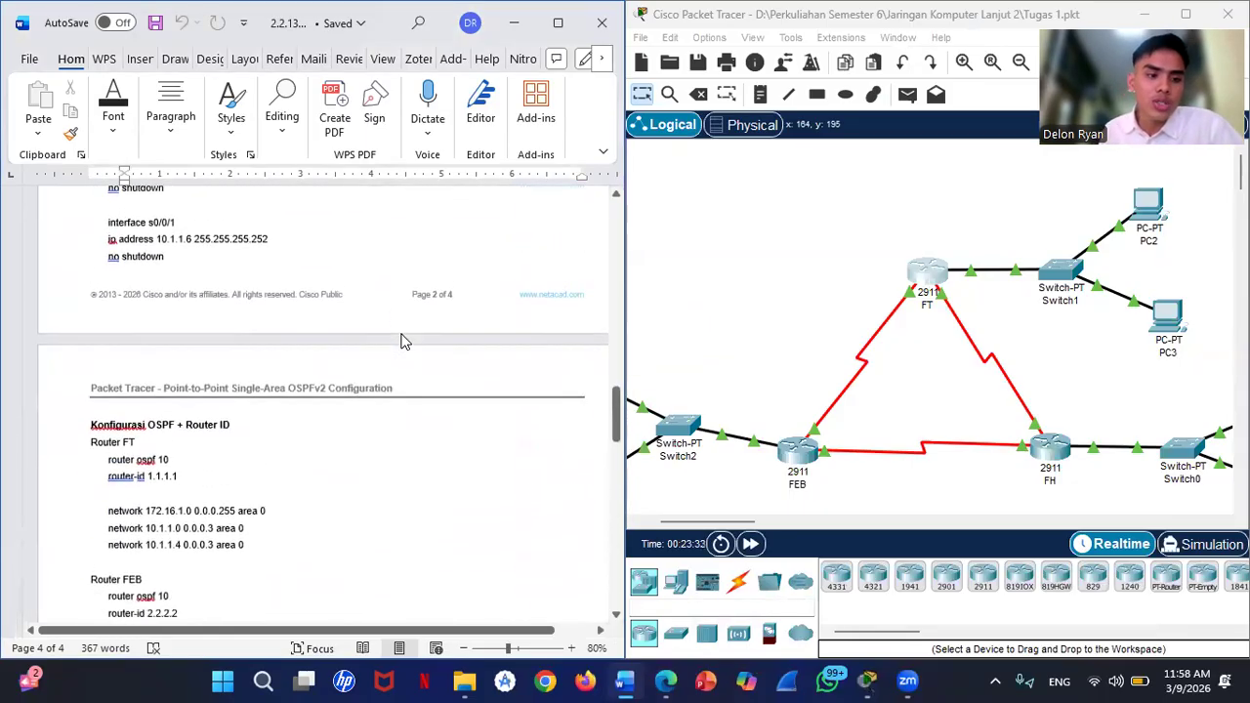
scroll(402, 338, down, 3)
scroll(402, 335, down, 1)
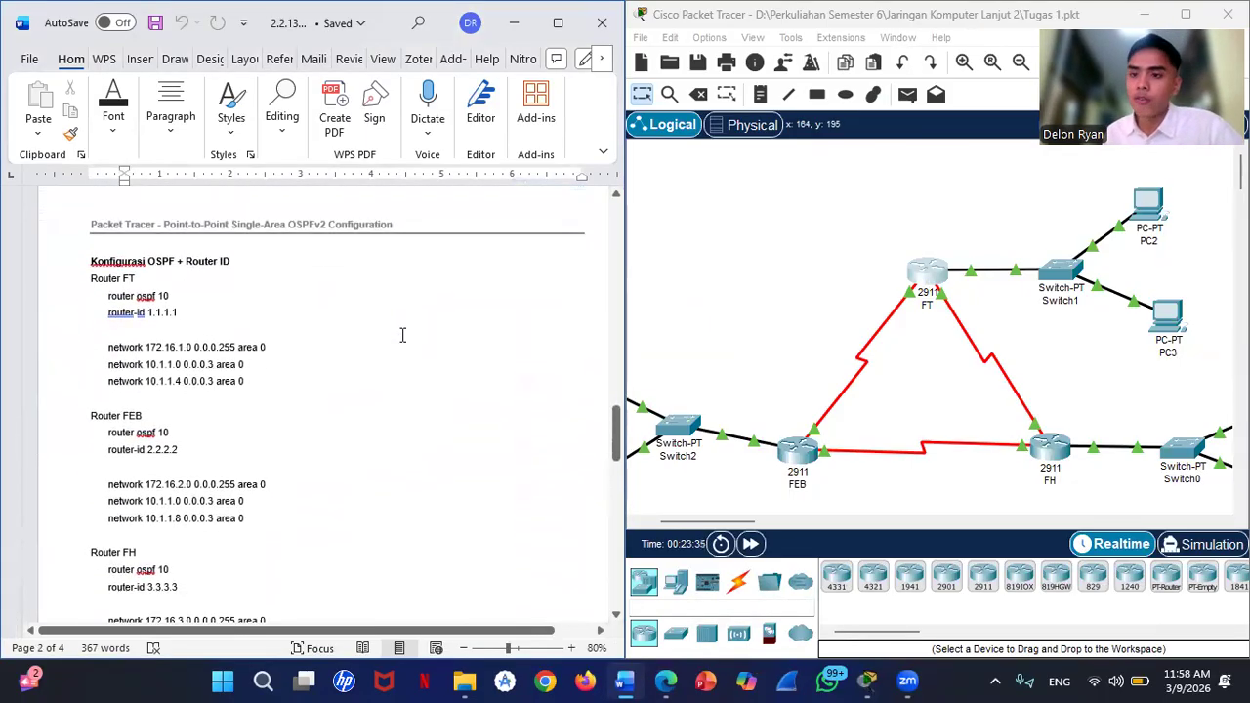
click(803, 455)
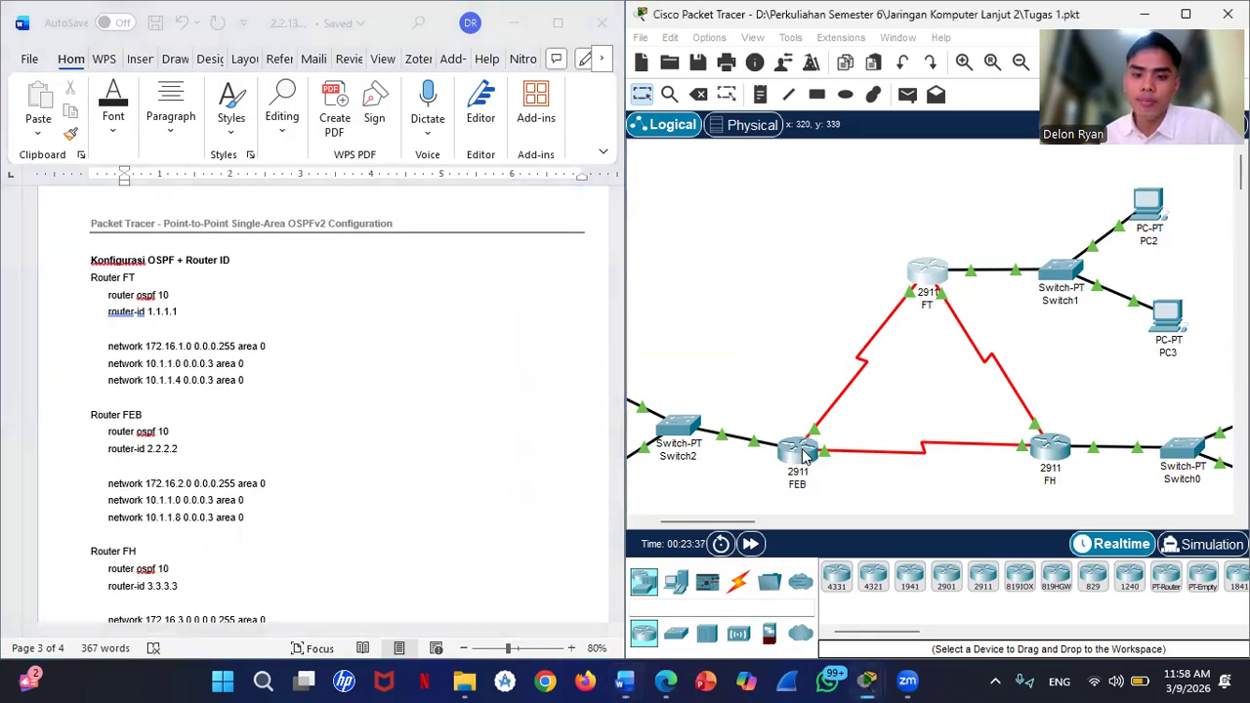
key(Return)
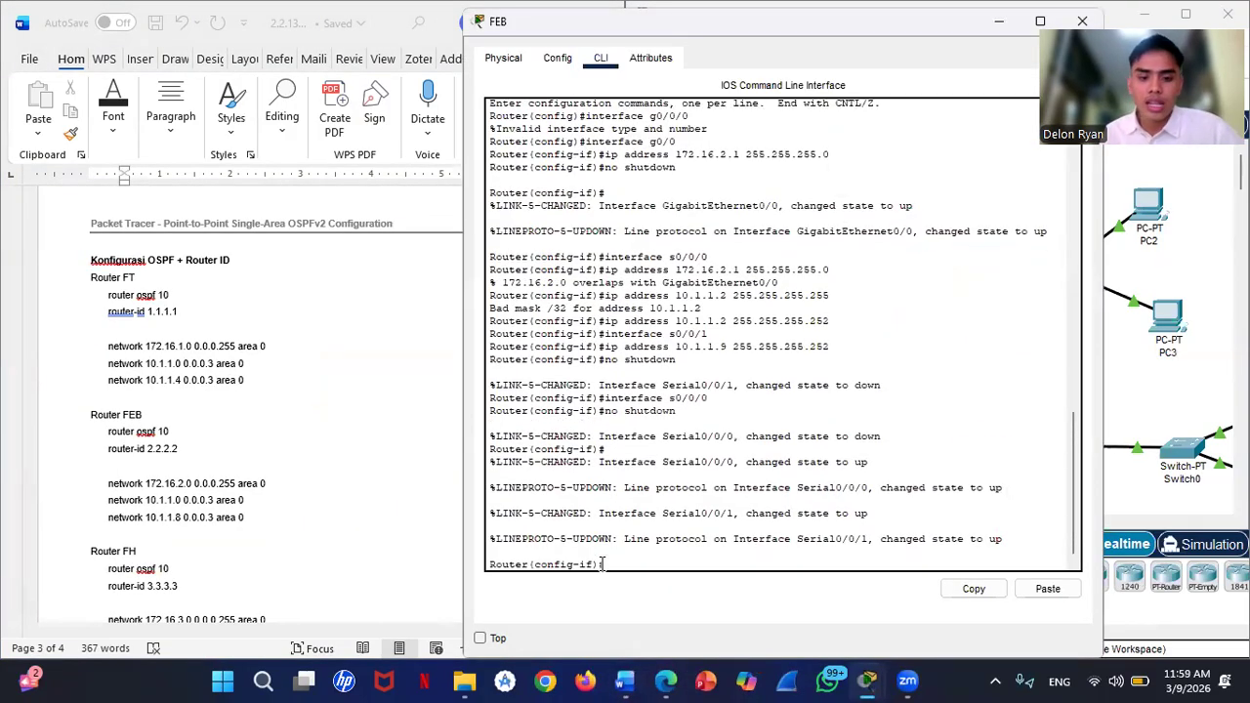
text(exi)
text(t)
key(Return)
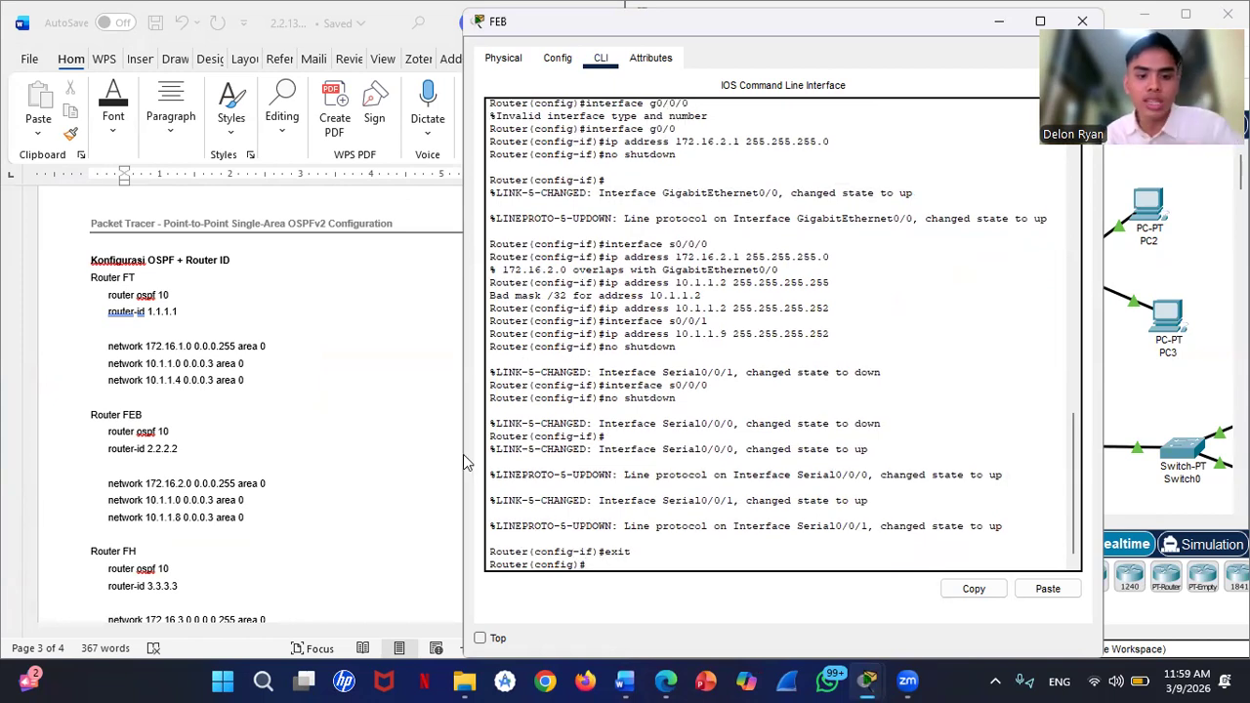
Step: Start OSPF process 10 on router FEB and set its router ID to 2.2.2.2
text(router)
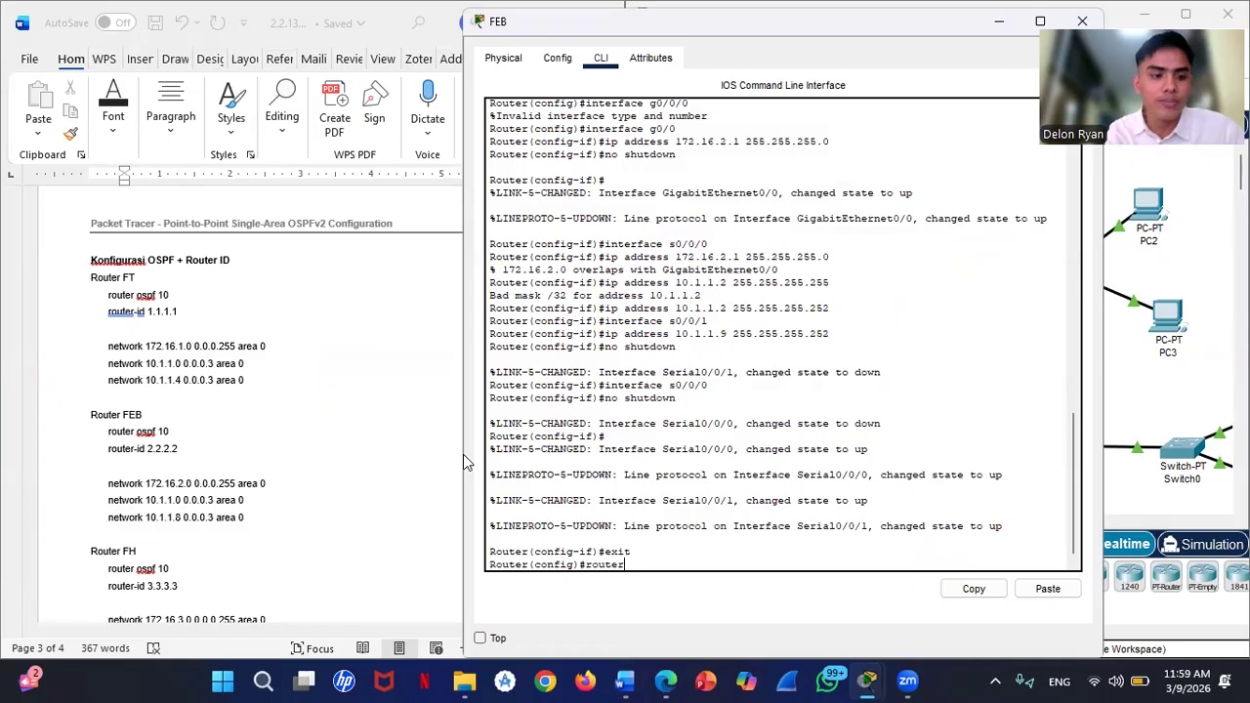
text( ospf)
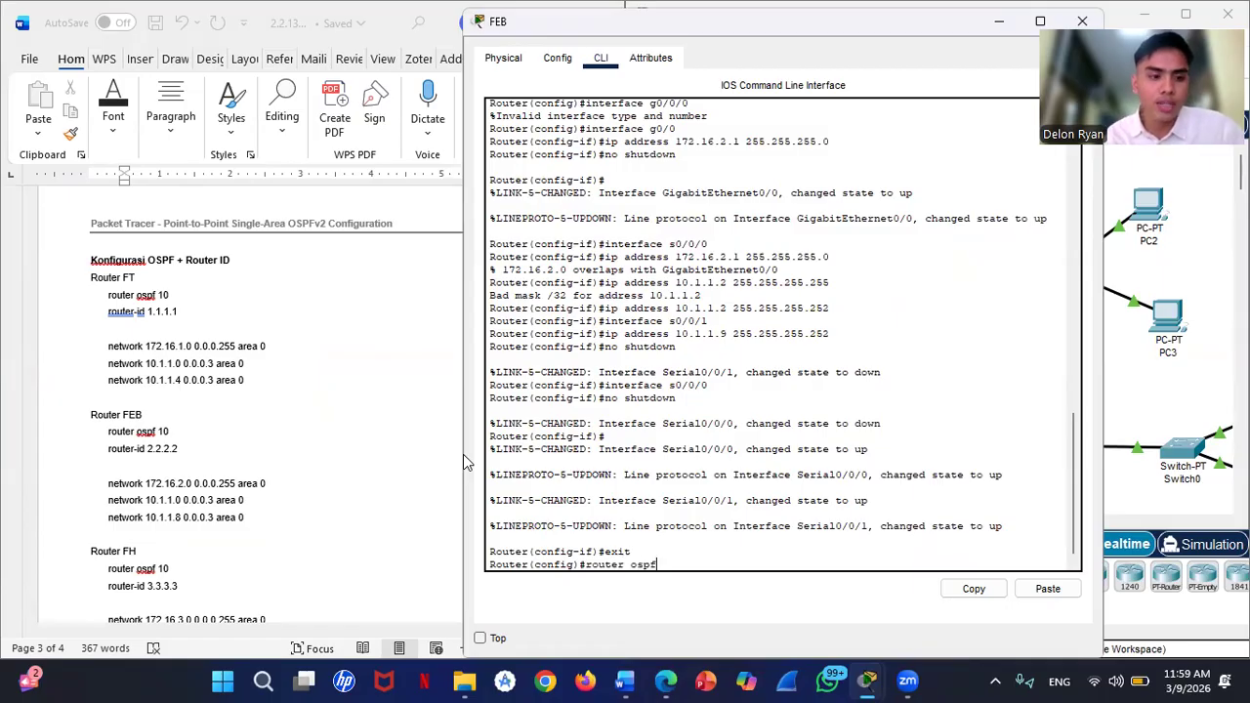
text( 10)
key(Return)
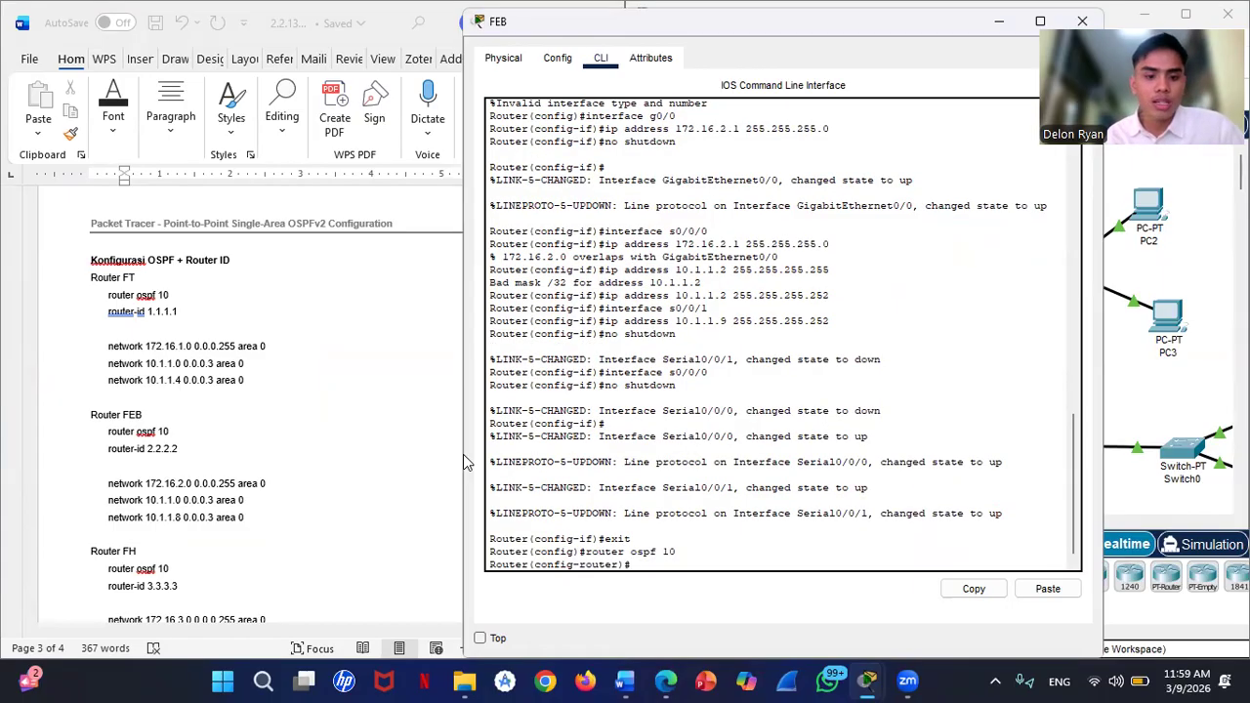
text(rou)
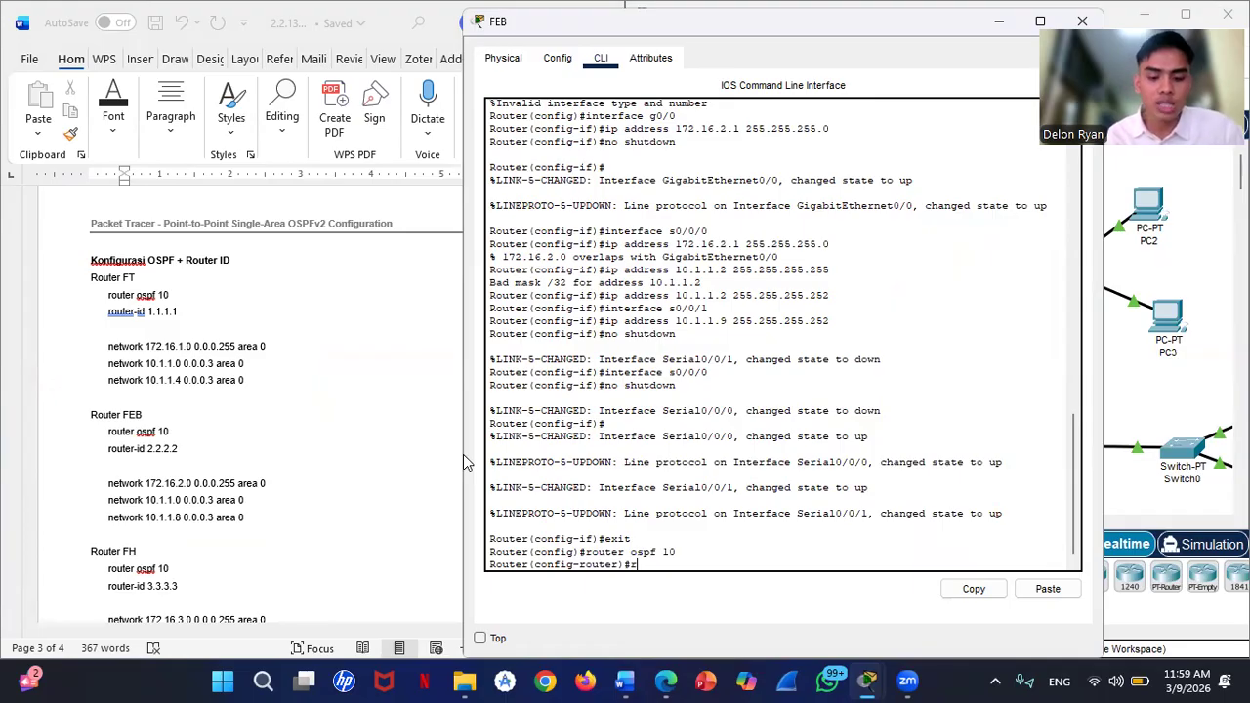
text(ter-id)
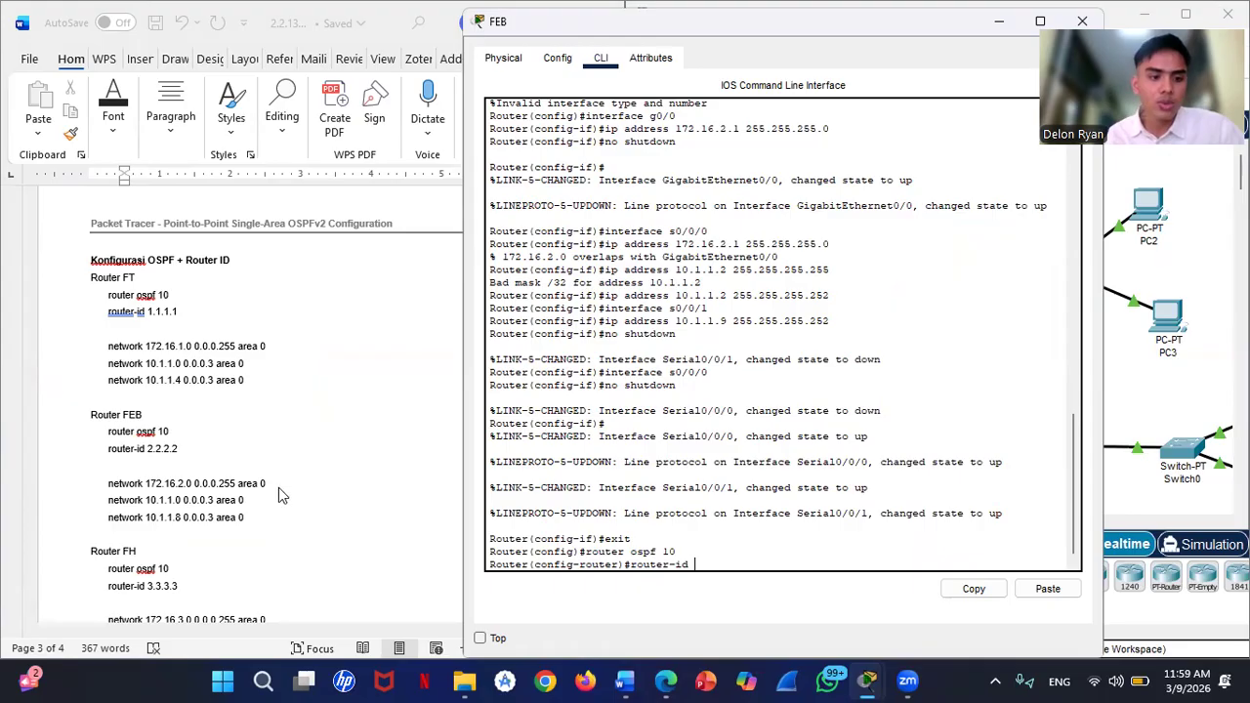
scroll(275, 486, down, 3)
text(2.2.2.2)
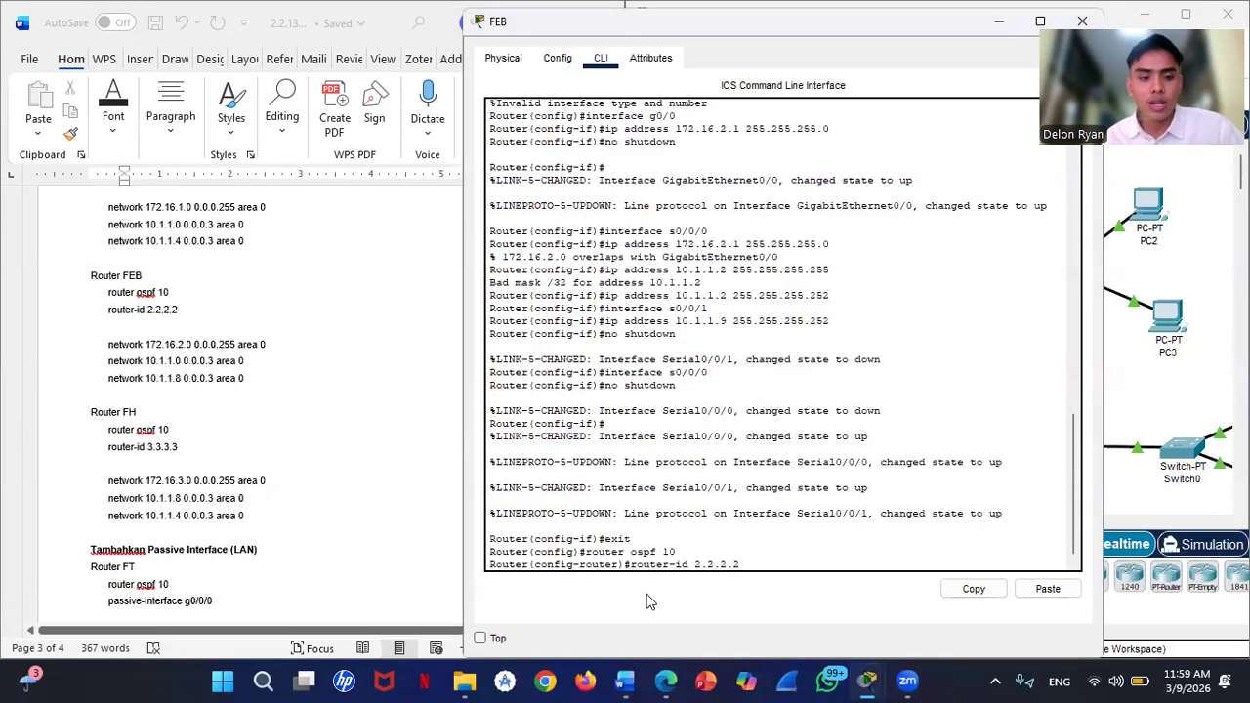
key(Return)
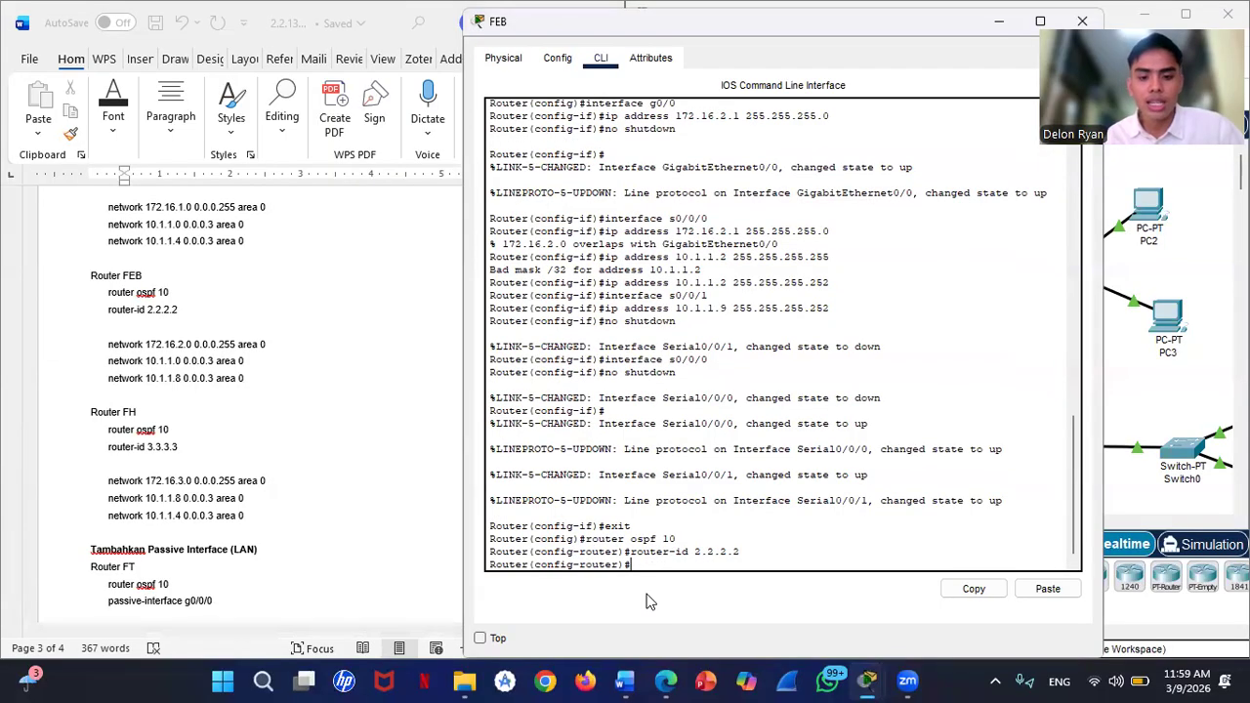
Step: Advertise network 172.16.2.0 with wildcard mask 0.0.0.255 in area 0 on router FEB
text(ne)
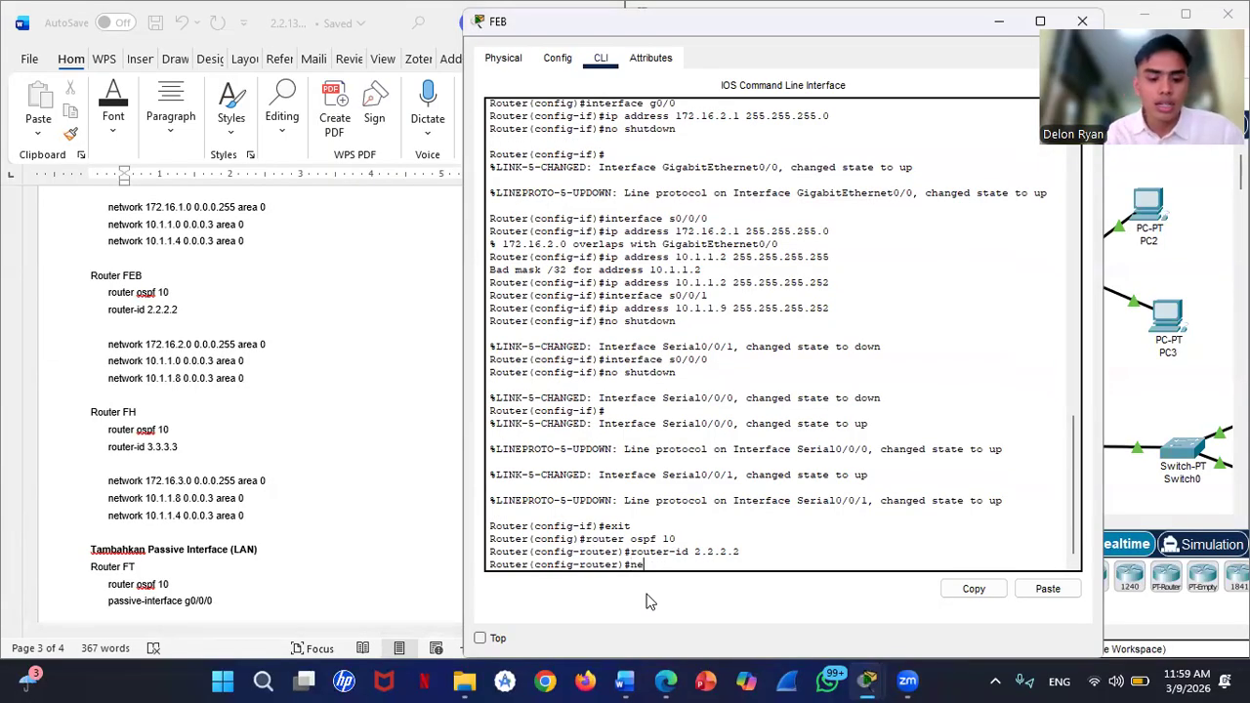
text(twor)
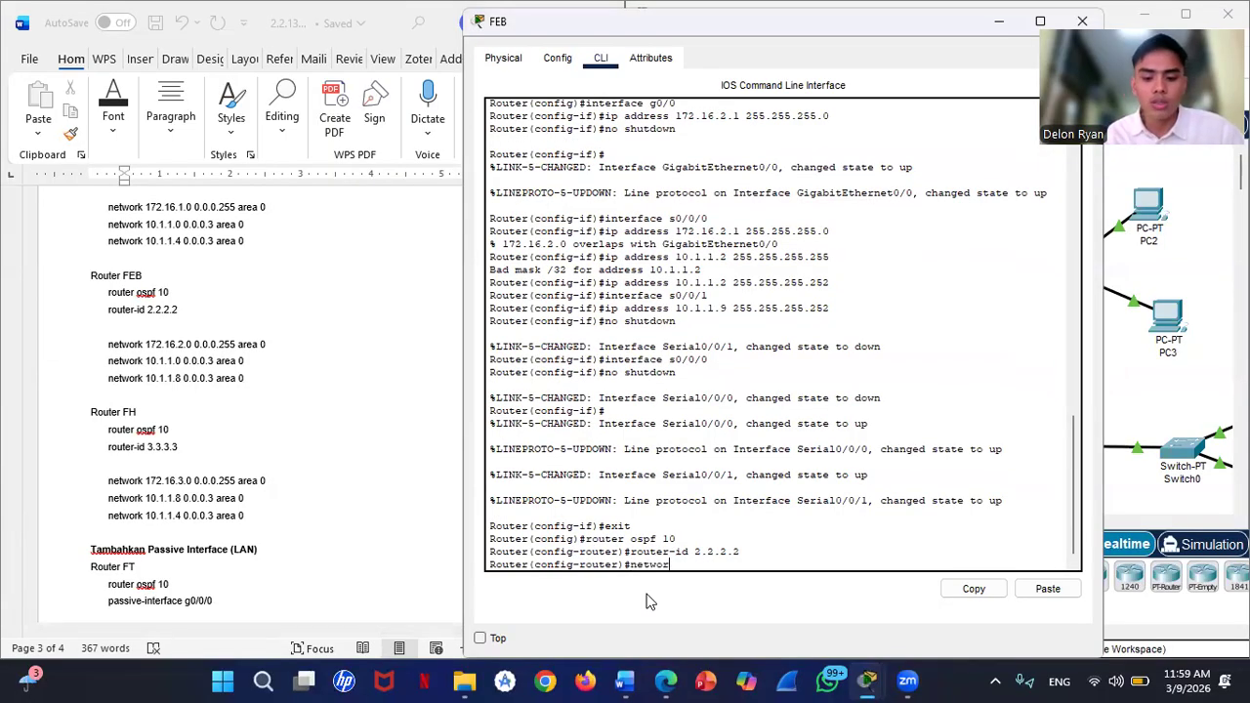
text(k 172.16.2.0)
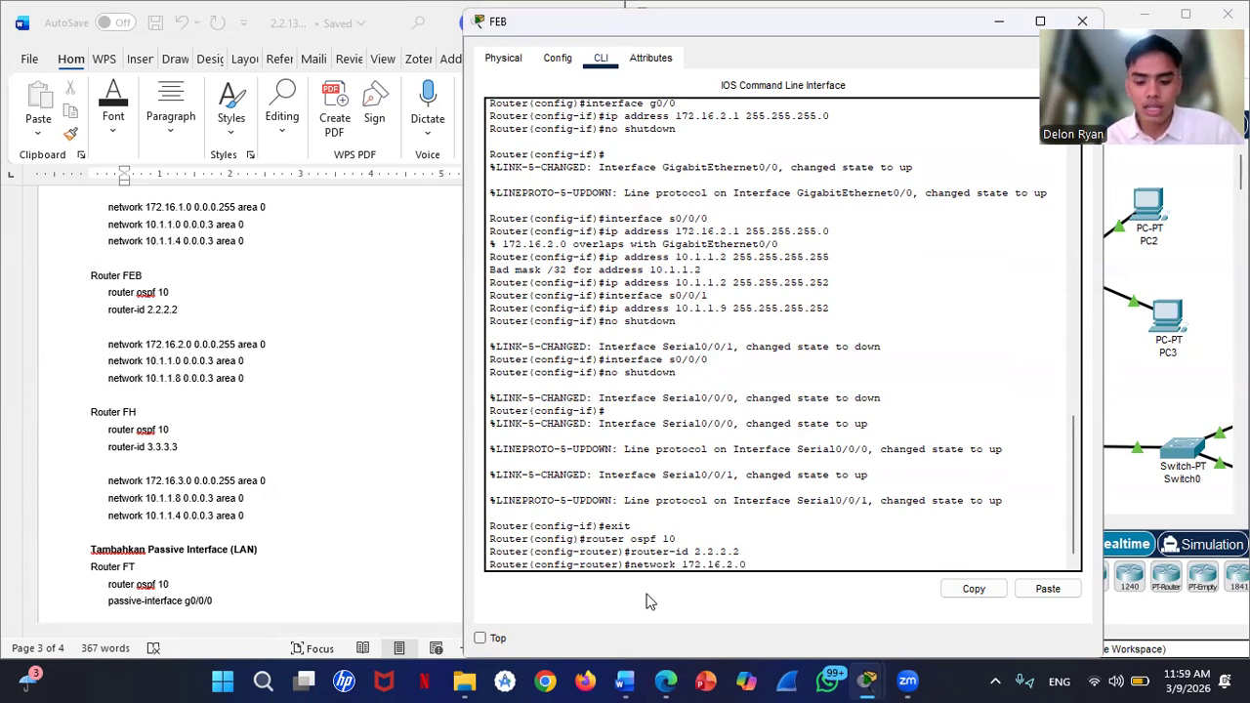
text( 0.0.0.255)
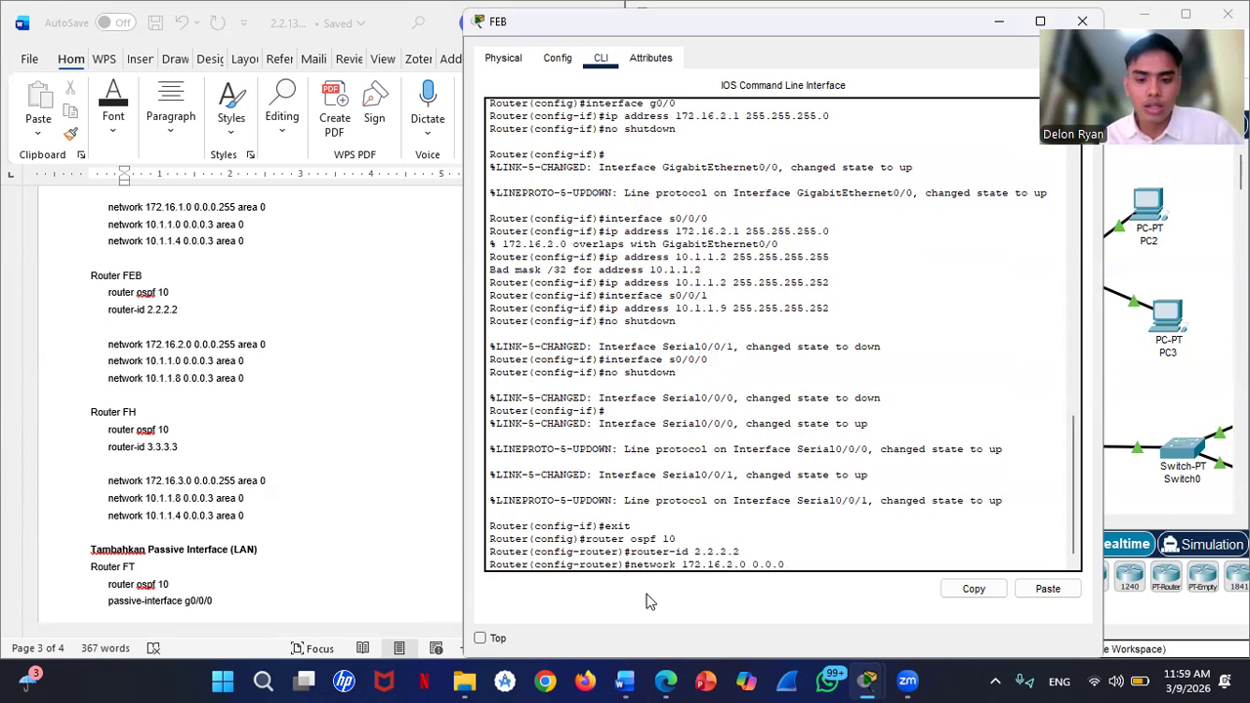
text( area 0)
key(Return)
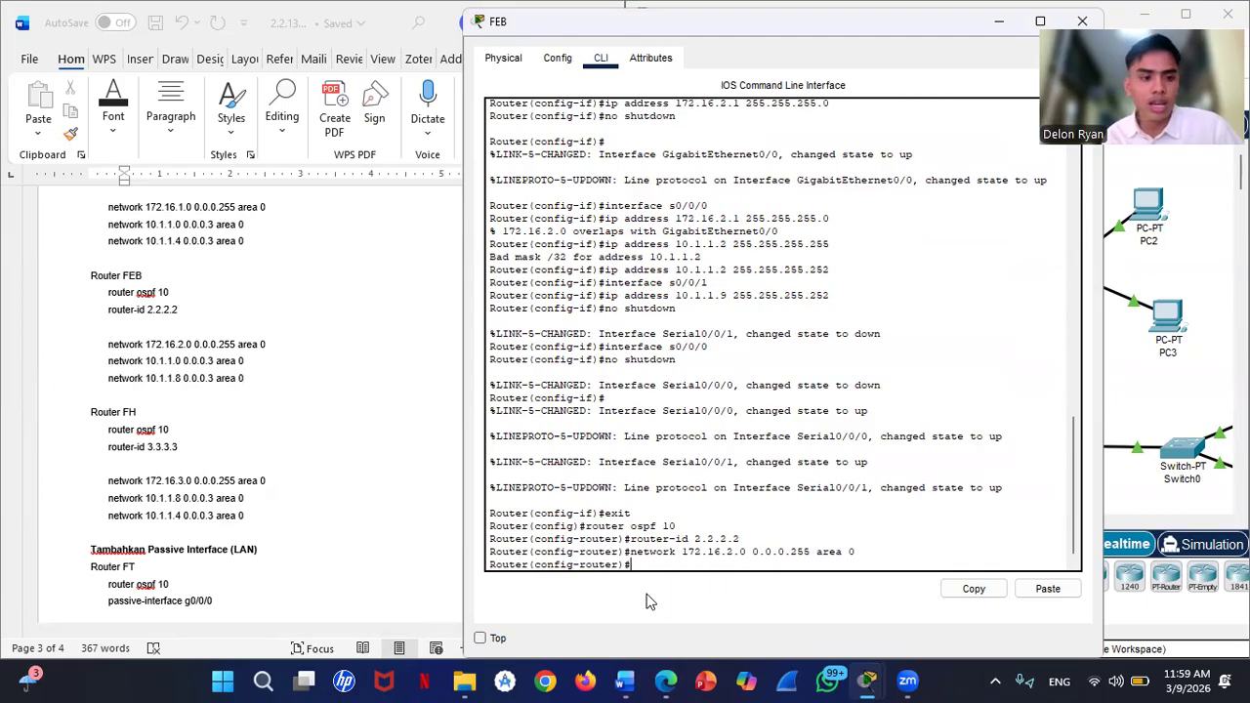
Step: Recall the previous network statement on router FEB and change its network address to 10.1.1.0
key(Up)
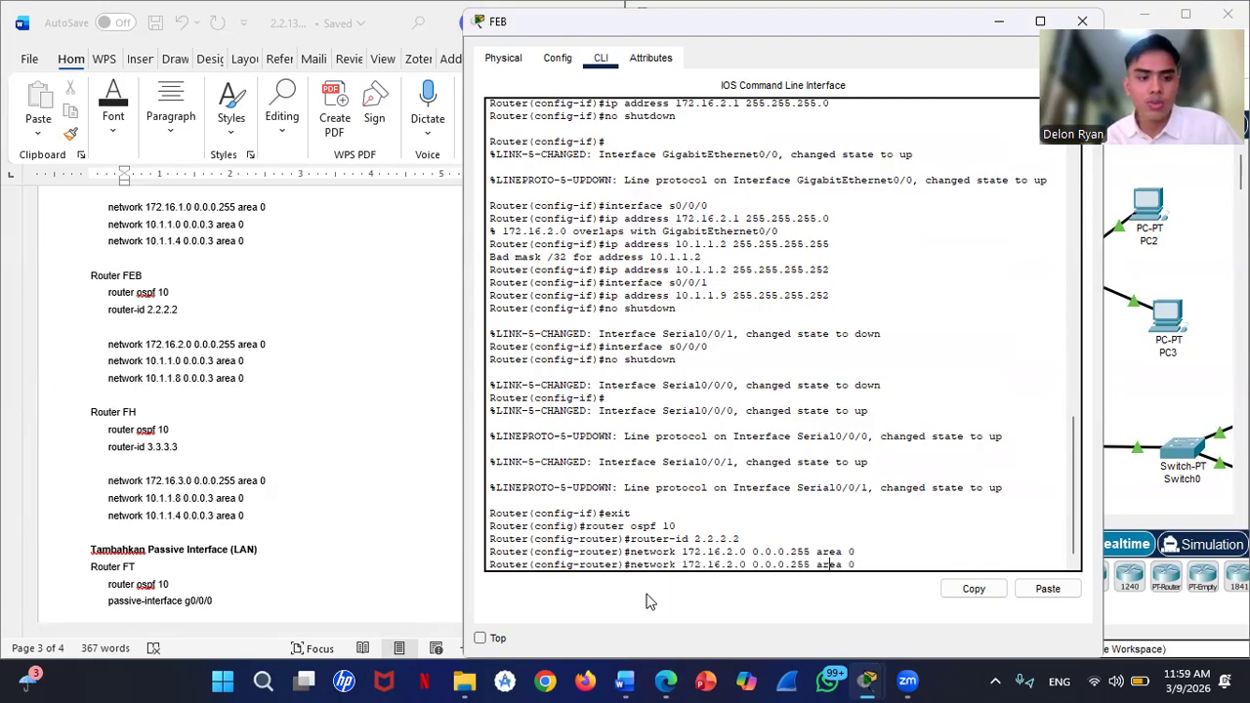
key(Left)
key(Left)
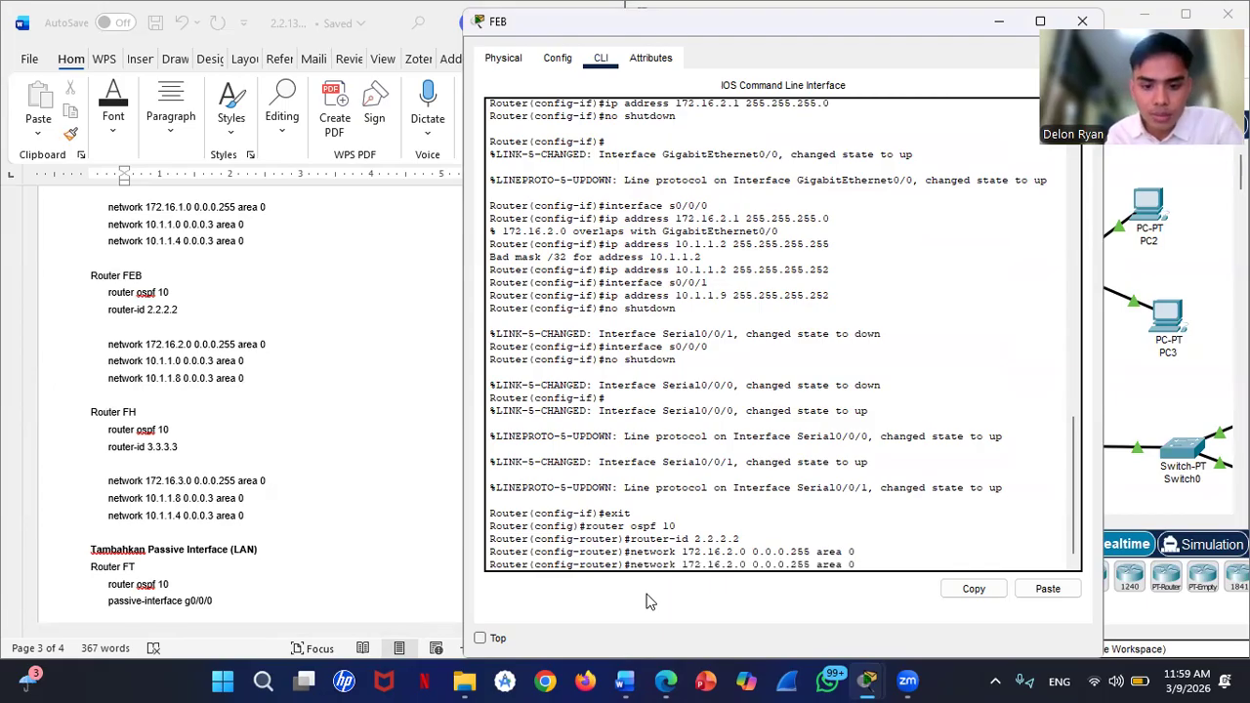
key(Left)
key(Left)
key(Left)
key(Left)
key(Left)
key(Left)
key(Left)
key(Left)
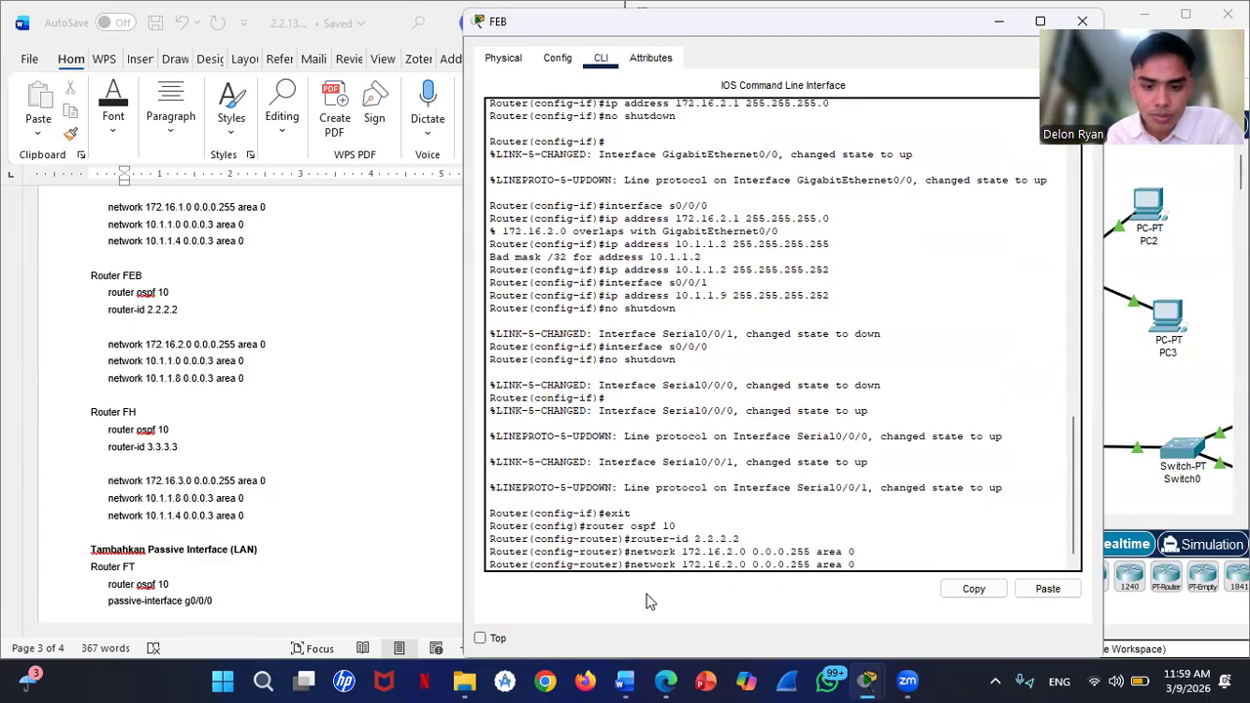
key(BackSpace)
key(BackSpace)
key(BackSpace)
text(10)
key(Right)
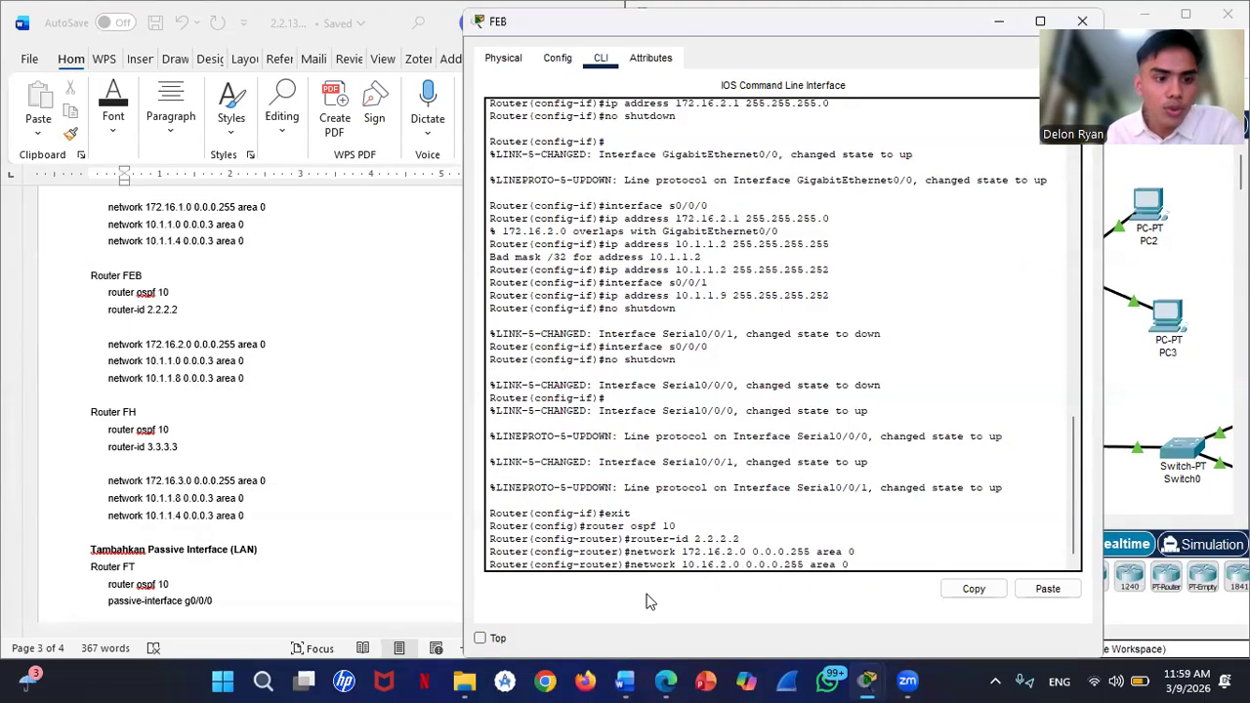
key(Right)
key(Delete)
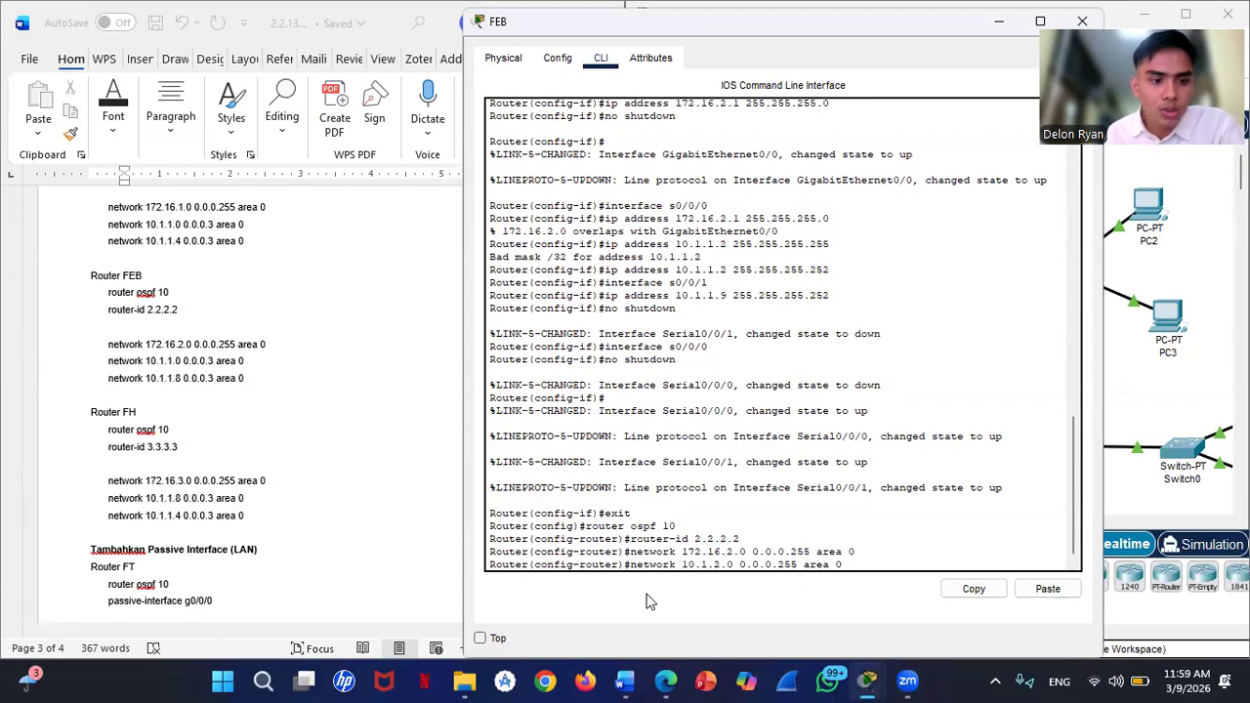
key(BackSpace)
text(1)
Step: Change the wildcard mask to 0.0.0.3 and submit the 10.1.1.0 network statement for area 0 on router FEB
key(Right)
key(Right)
key(Right)
key(Right)
key(Right)
key(Right)
key(Right)
key(Right)
key(Right)
key(Right)
key(Right)
key(Right)
key(Right)
key(Right)
key(Right)
key(Right)
key(Right)
key(Right)
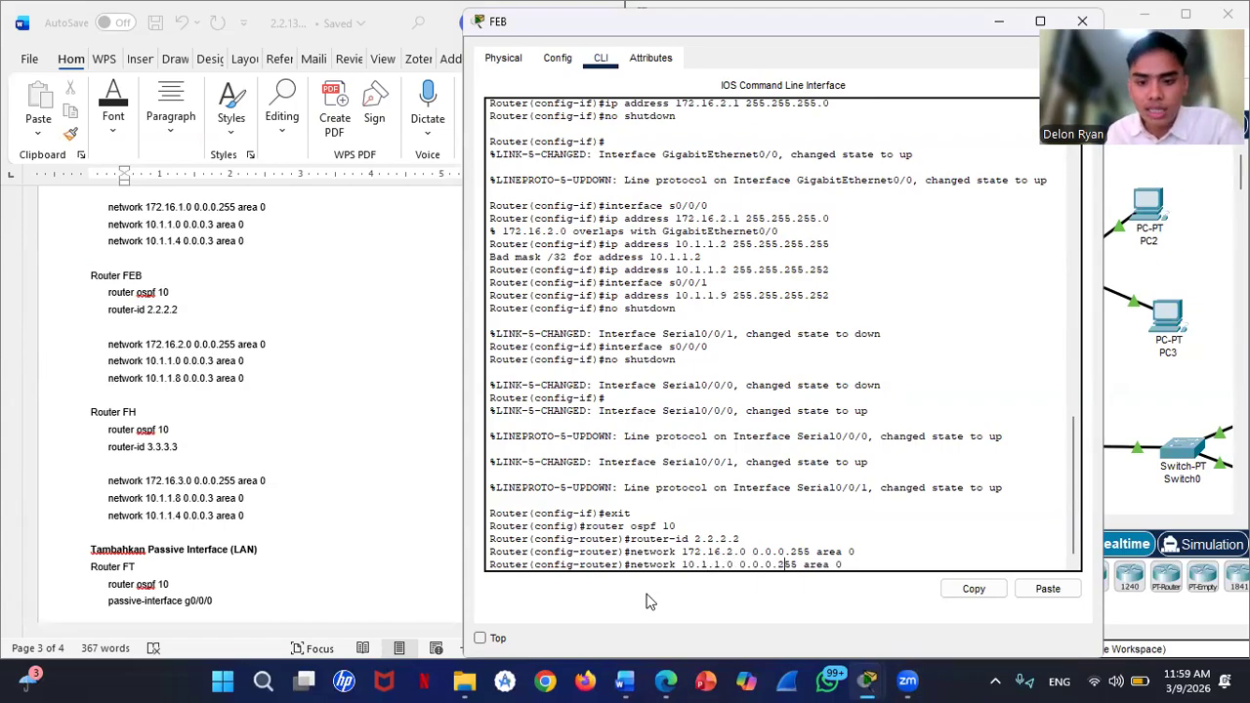
key(Left)
key(Left)
key(Left)
key(Left)
key(Left)
key(Left)
key(Left)
key(BackSpace)
key(BackSpace)
key(BackSpace)
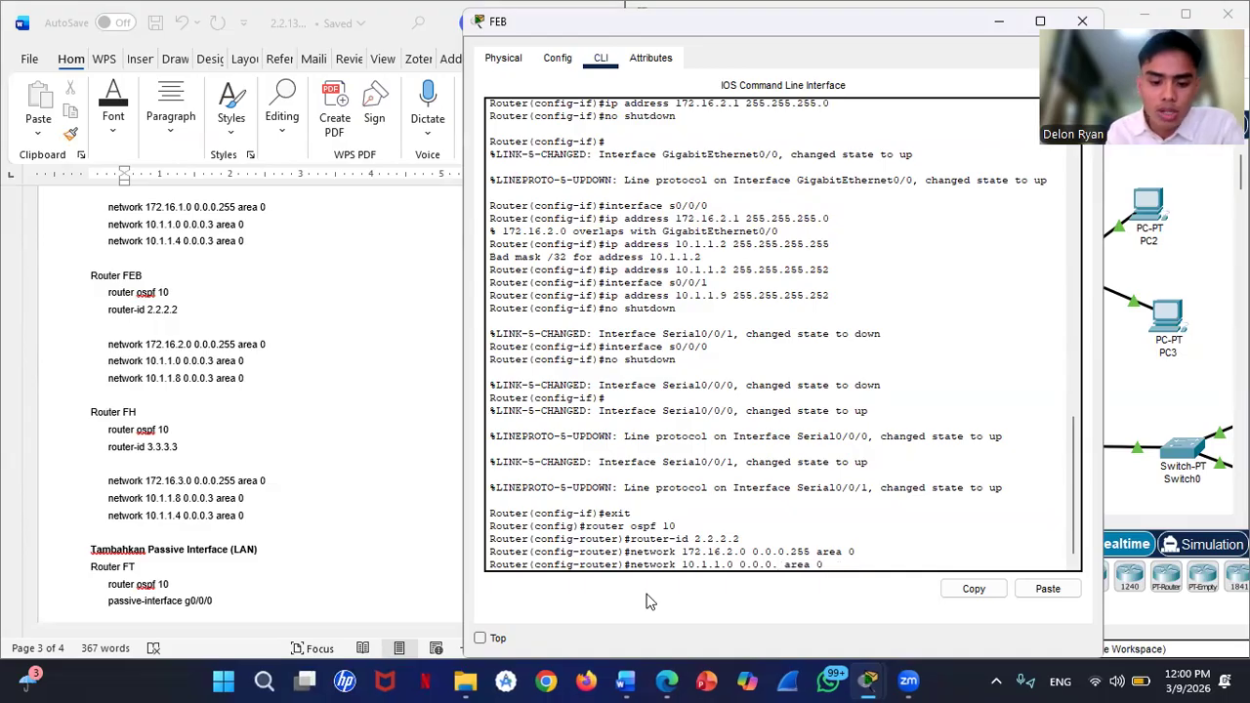
text(3)
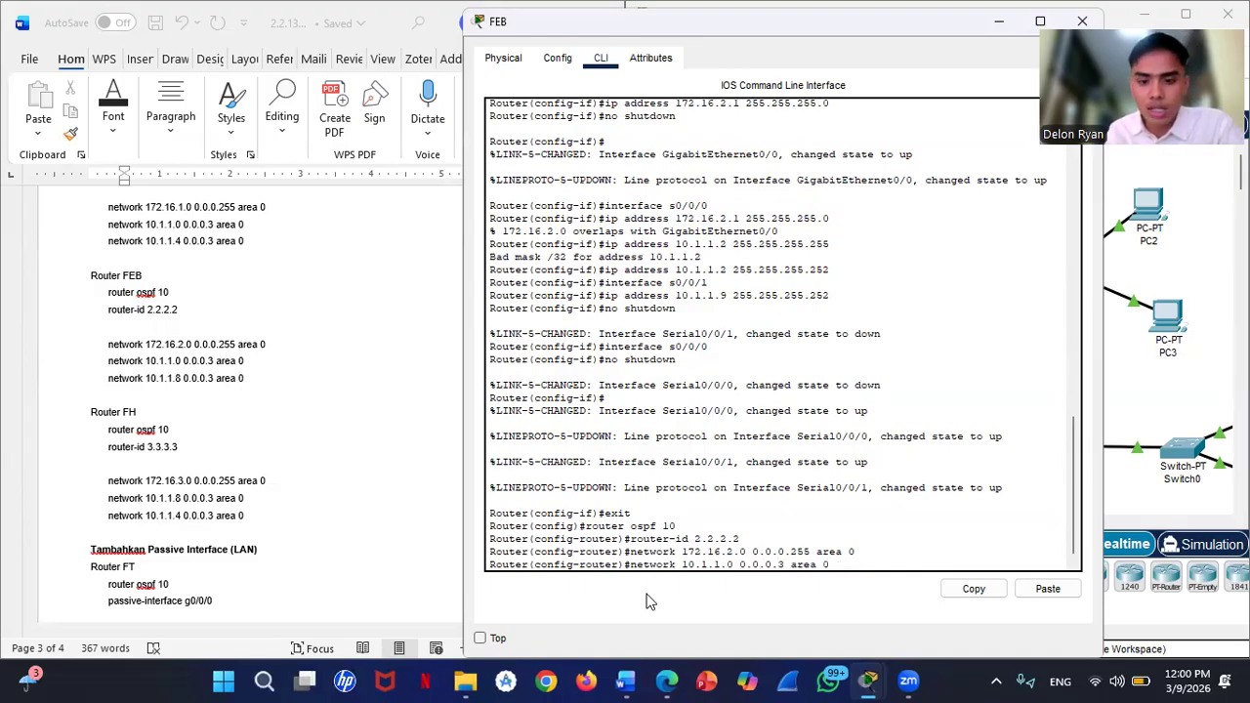
key(Return)
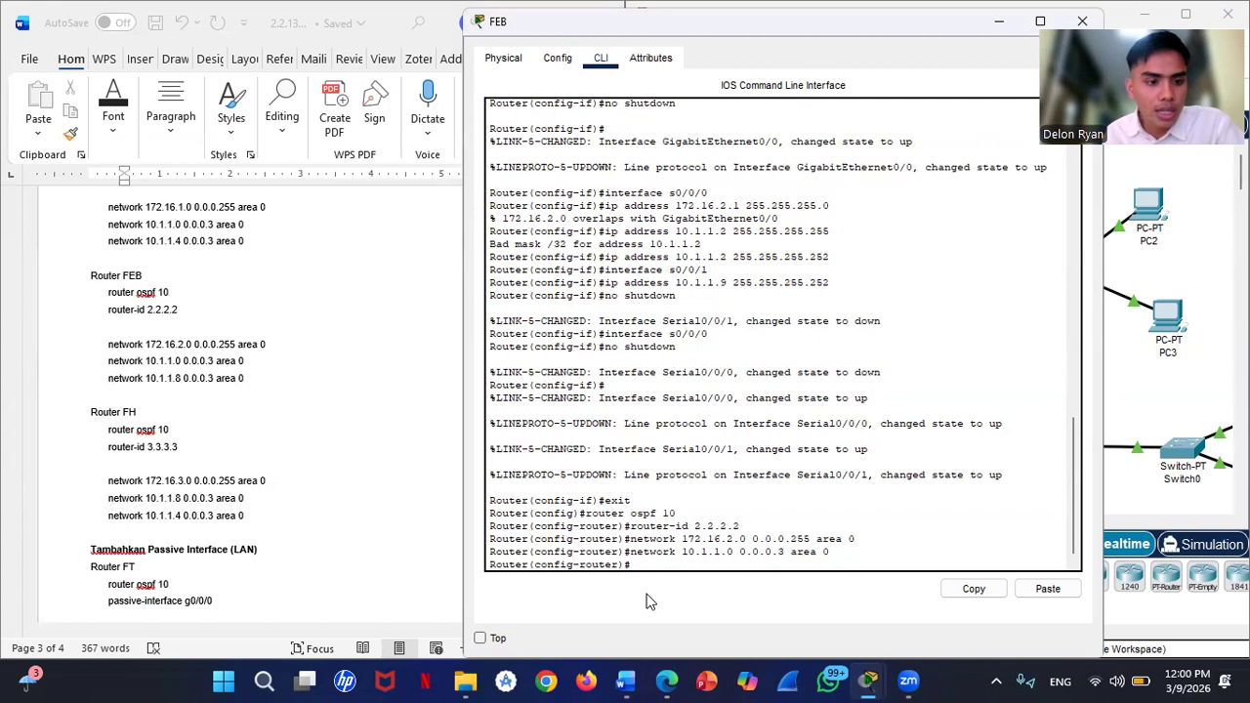
key(Up)
key(Left)
key(Left)
key(Left)
key(Left)
key(Left)
key(Left)
key(Left)
key(Left)
key(Left)
key(Left)
key(Left)
key(Left)
key(Left)
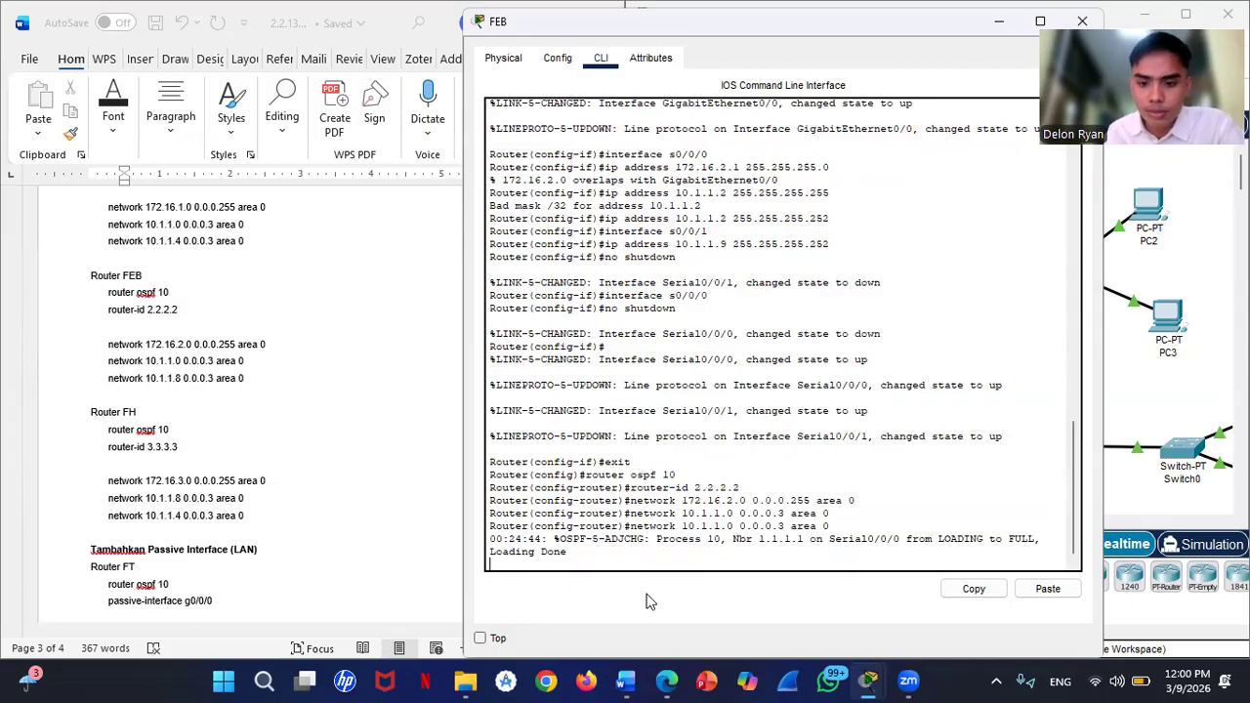
key(Return)
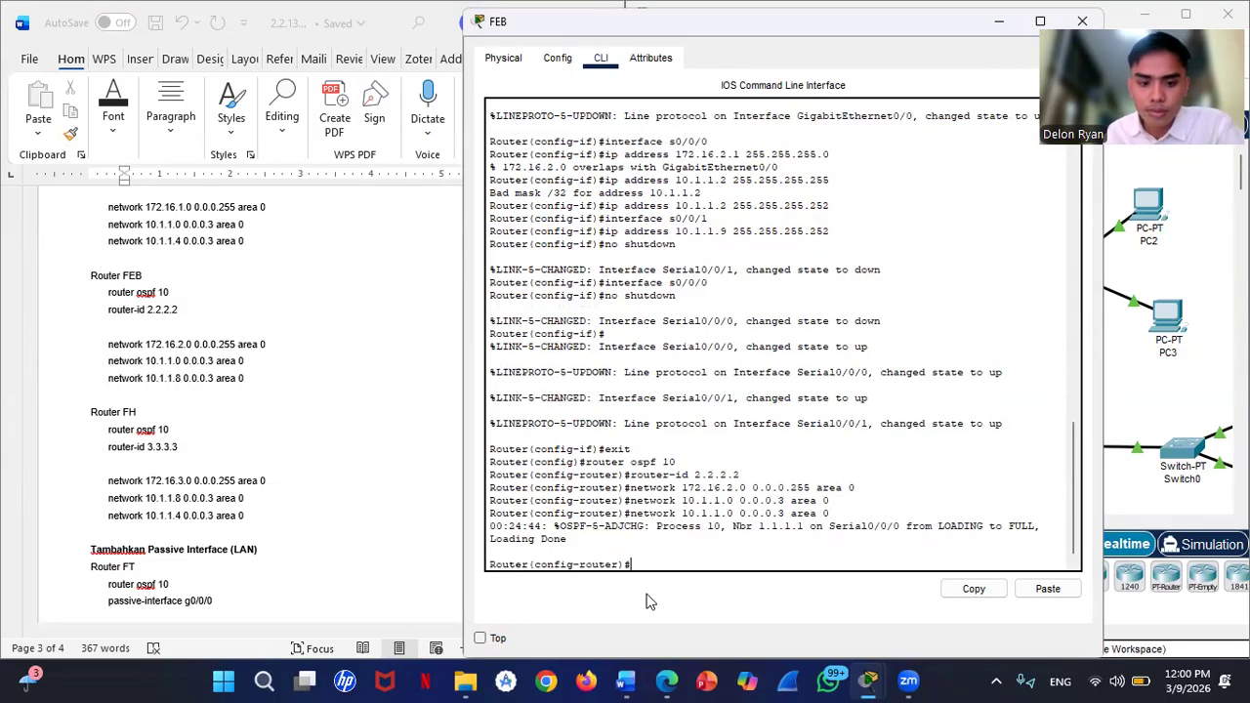
Step: Reuse the previous network statement to advertise 10.1.1.8 with wildcard mask 0.0.0.3 in area 0 on router FEB
key(Up)
key(Left)
key(Left)
key(Left)
key(Left)
key(Left)
key(Left)
key(Left)
key(Left)
key(Left)
key(Left)
key(Left)
key(Left)
key(Left)
key(Left)
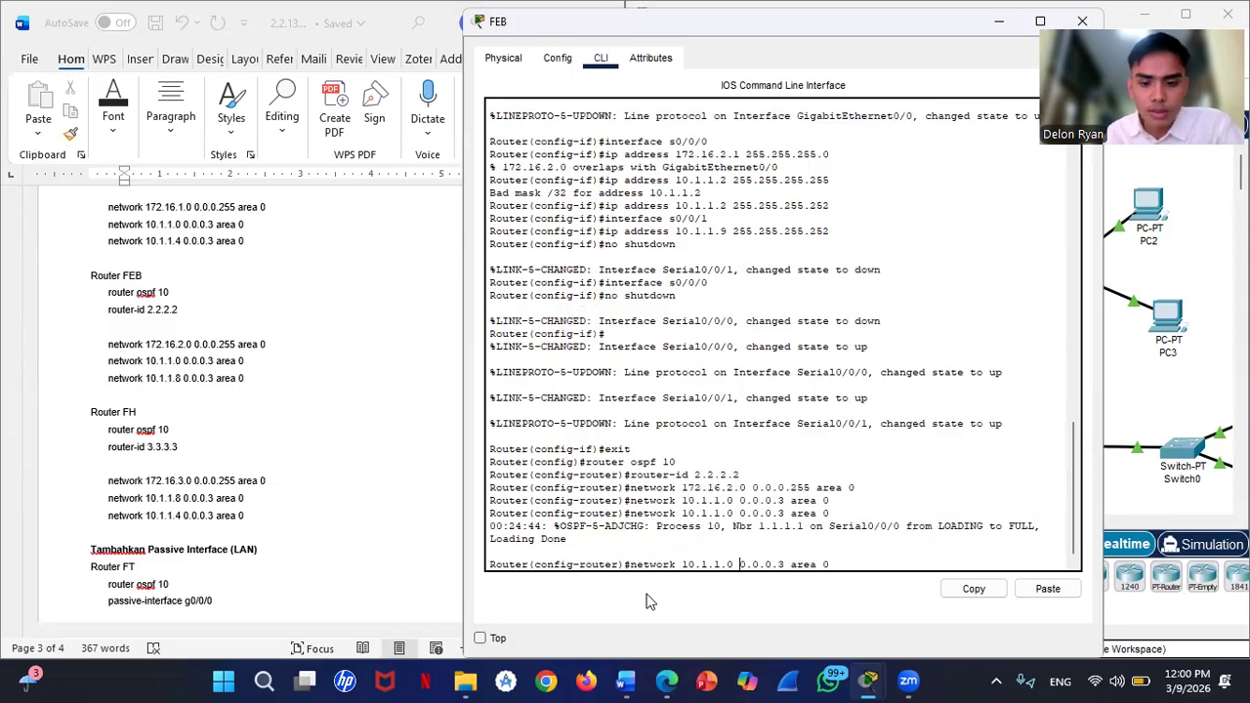
key(Left)
key(BackSpace)
text(8)
key(Return)
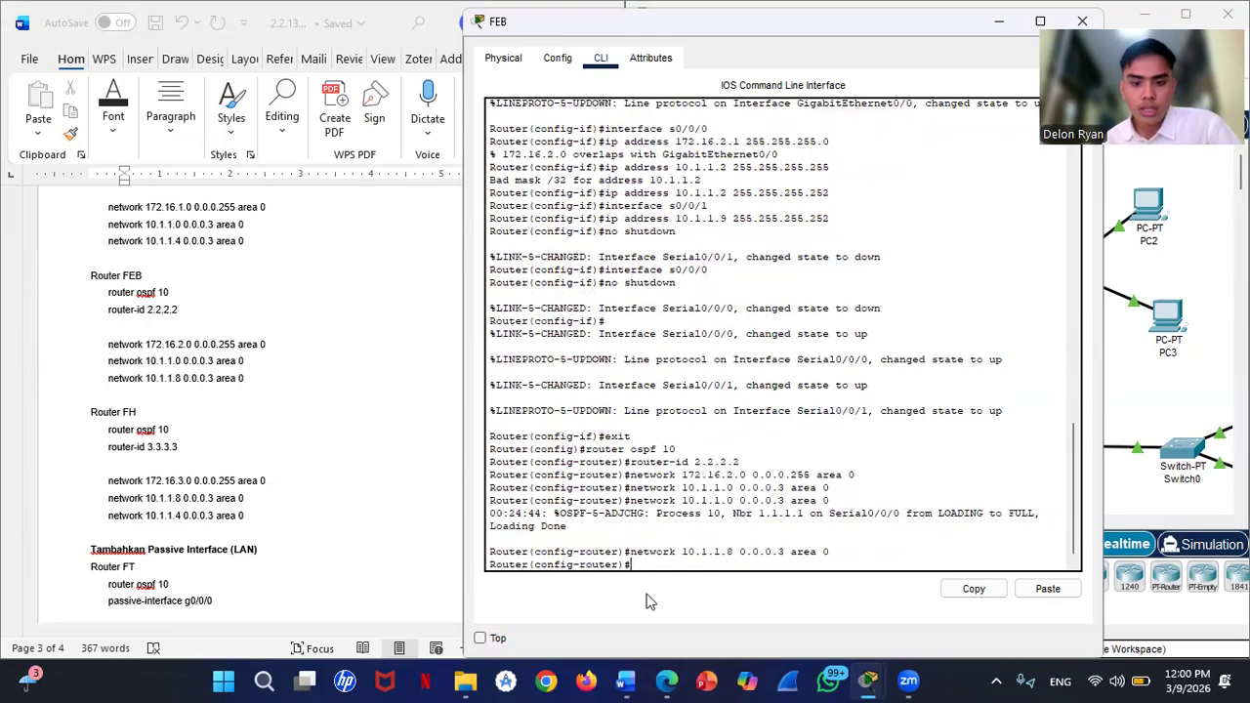
Step: Make the LAN interface g0/0 passive for OSPF process 10 on router FEB
scroll(140, 525, down, 5)
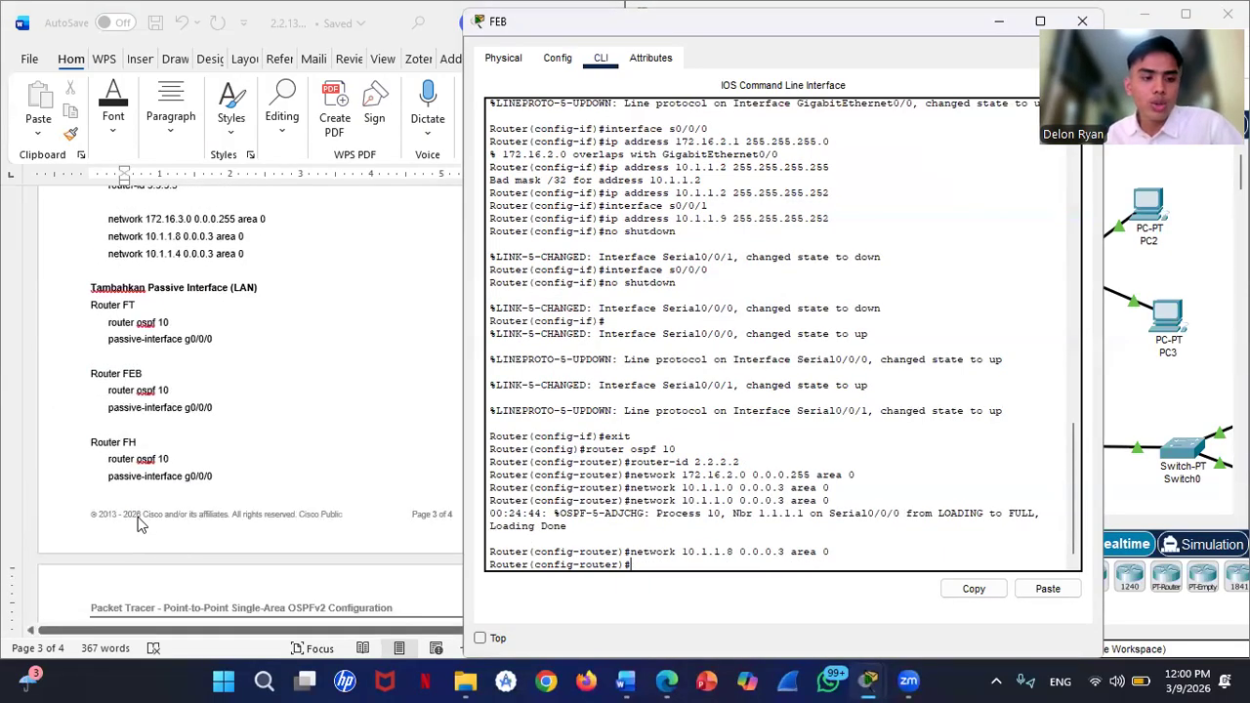
text(passived)
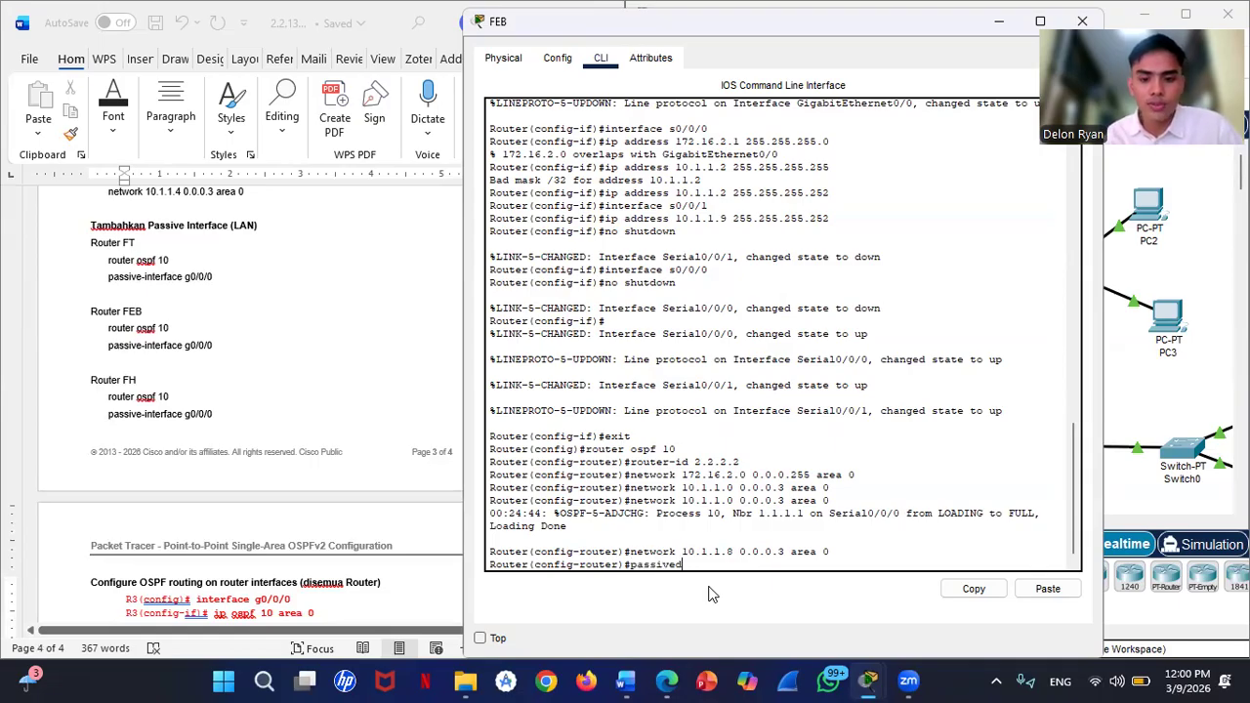
key(BackSpace)
text(-interfac)
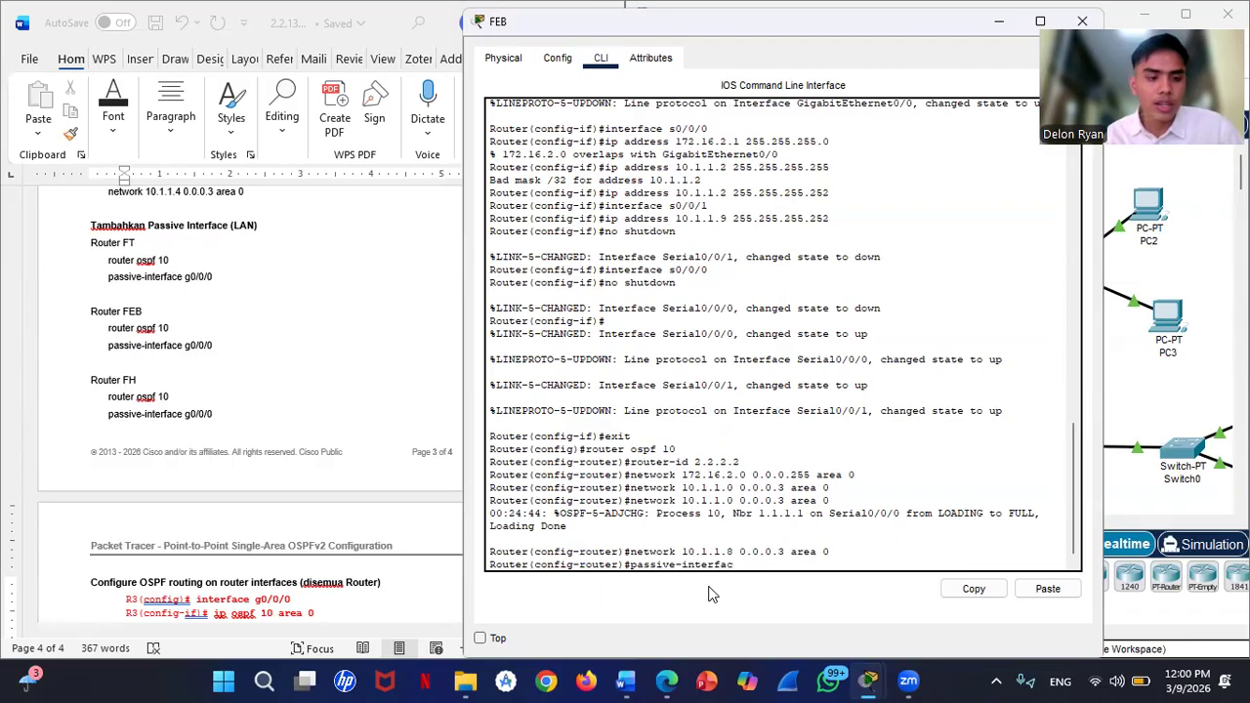
text(e g0/0)
key(Return)
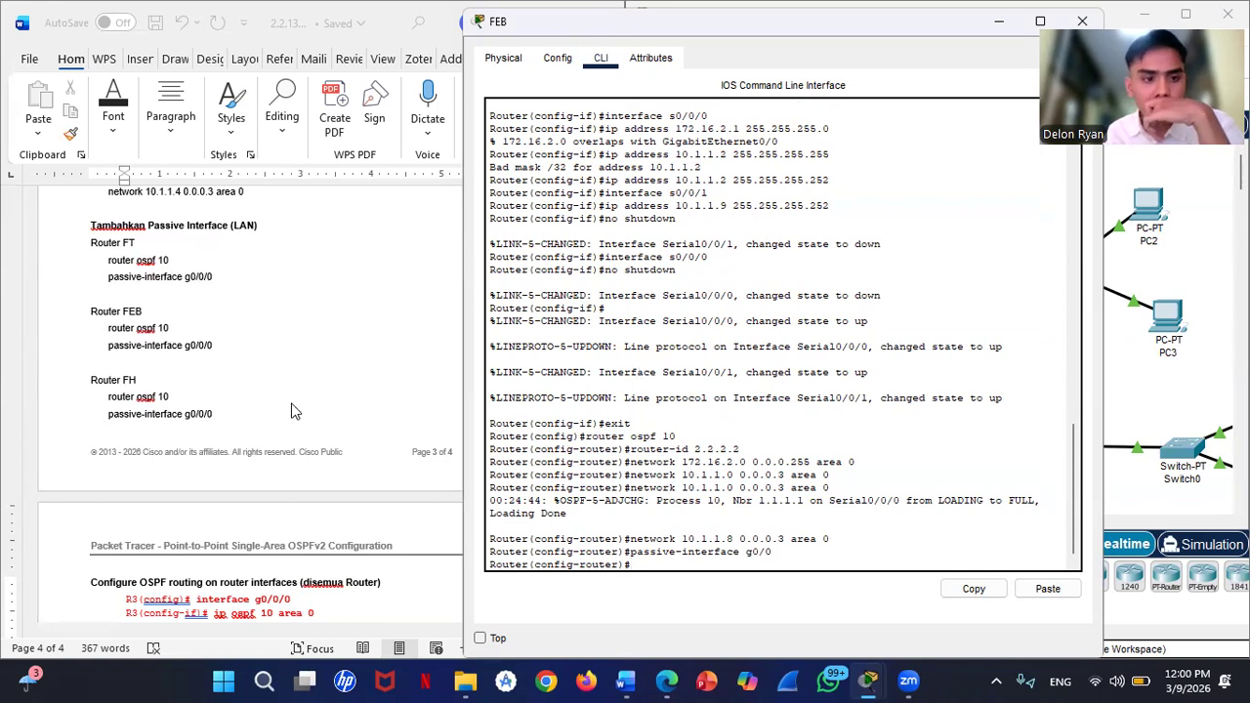
Step: Leave OSPF router configuration and enable OSPF 10 area 0 directly on interface g0/0 of router FEB
scroll(266, 412, down, 5)
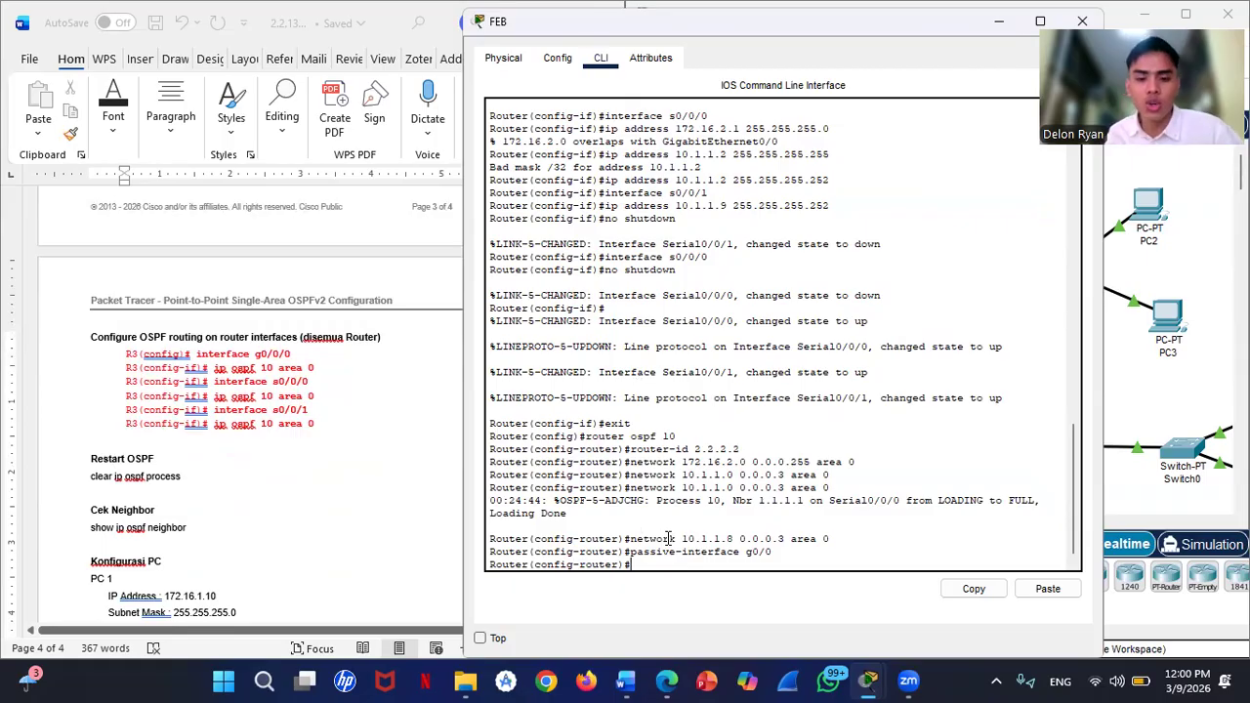
text(e)
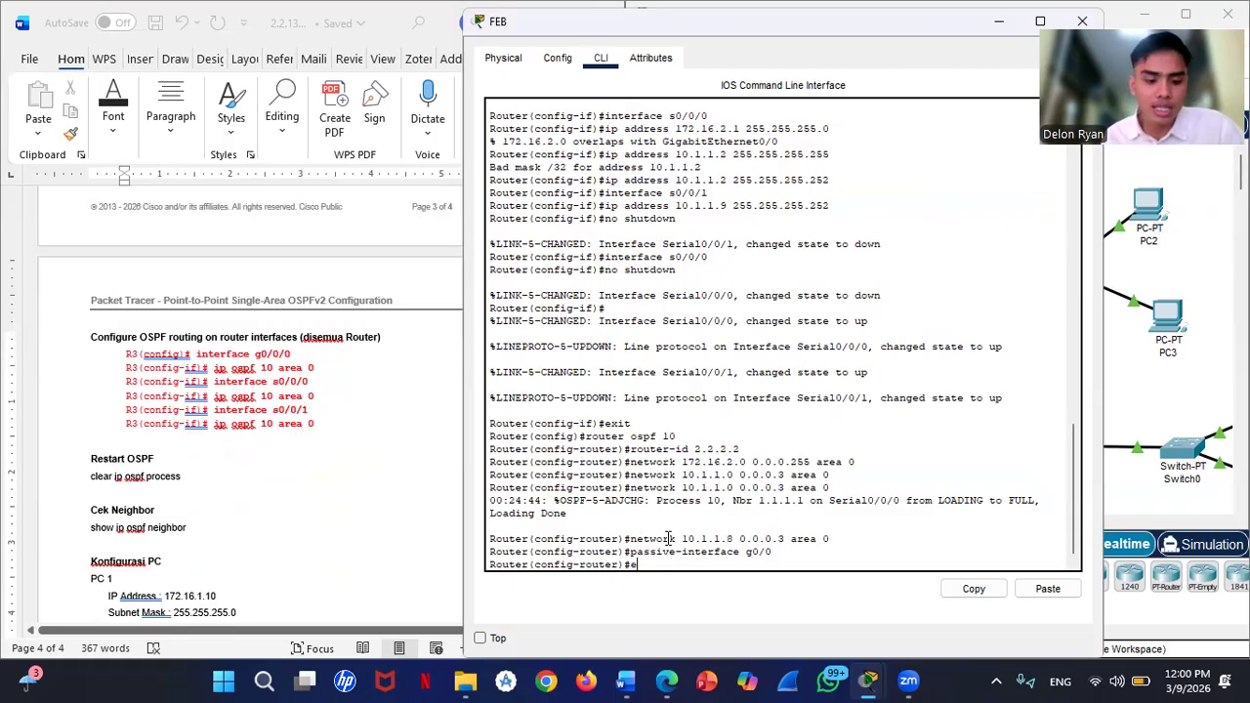
text(xit)
key(Return)
text(interface )
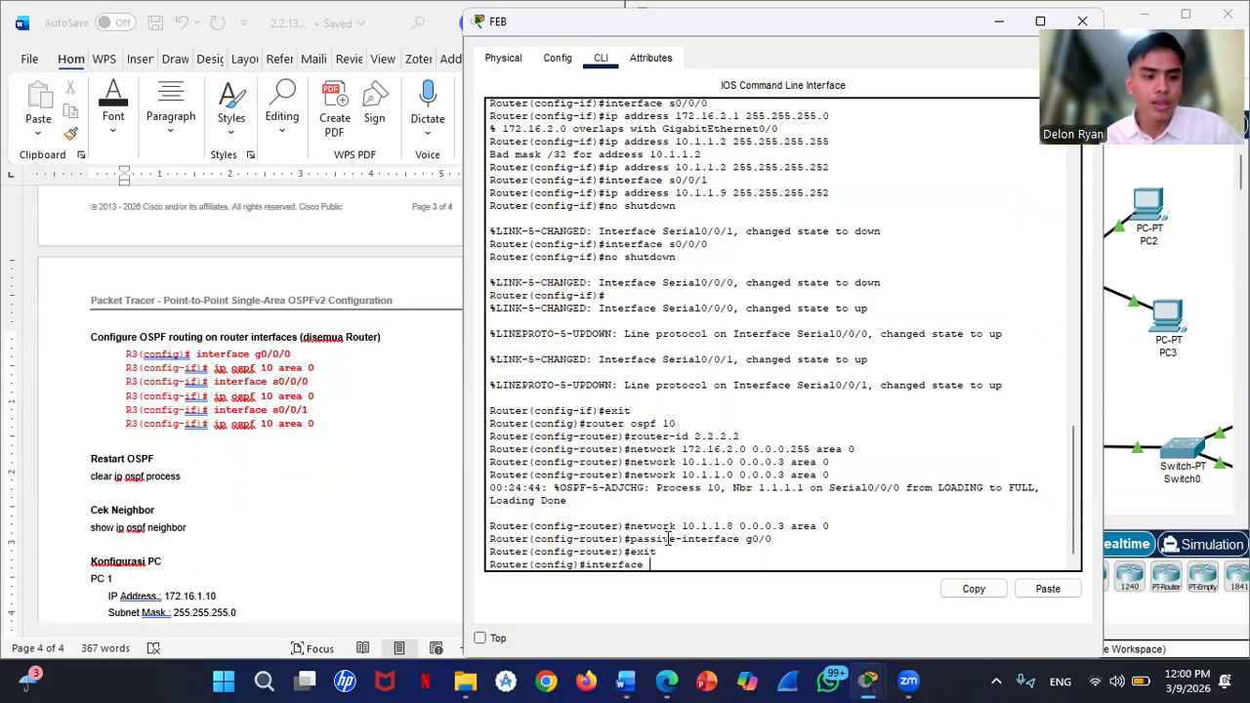
text(g0/0)
key(Return)
text(ip)
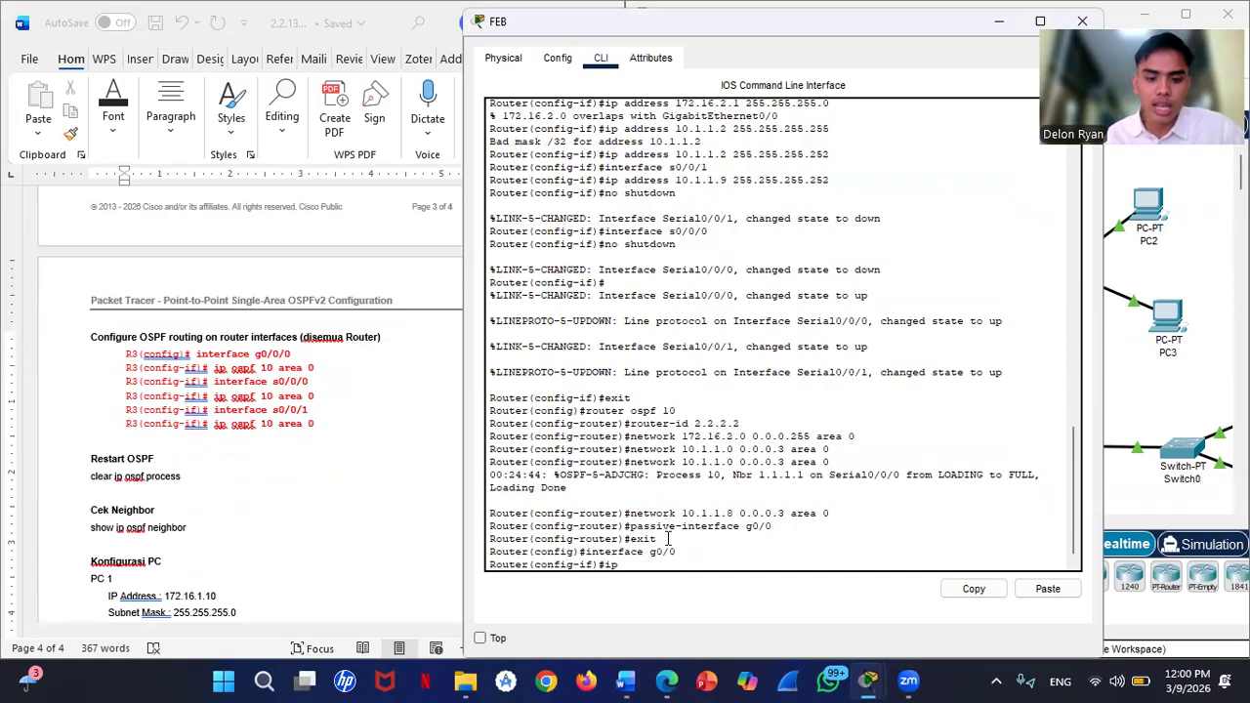
text( o)
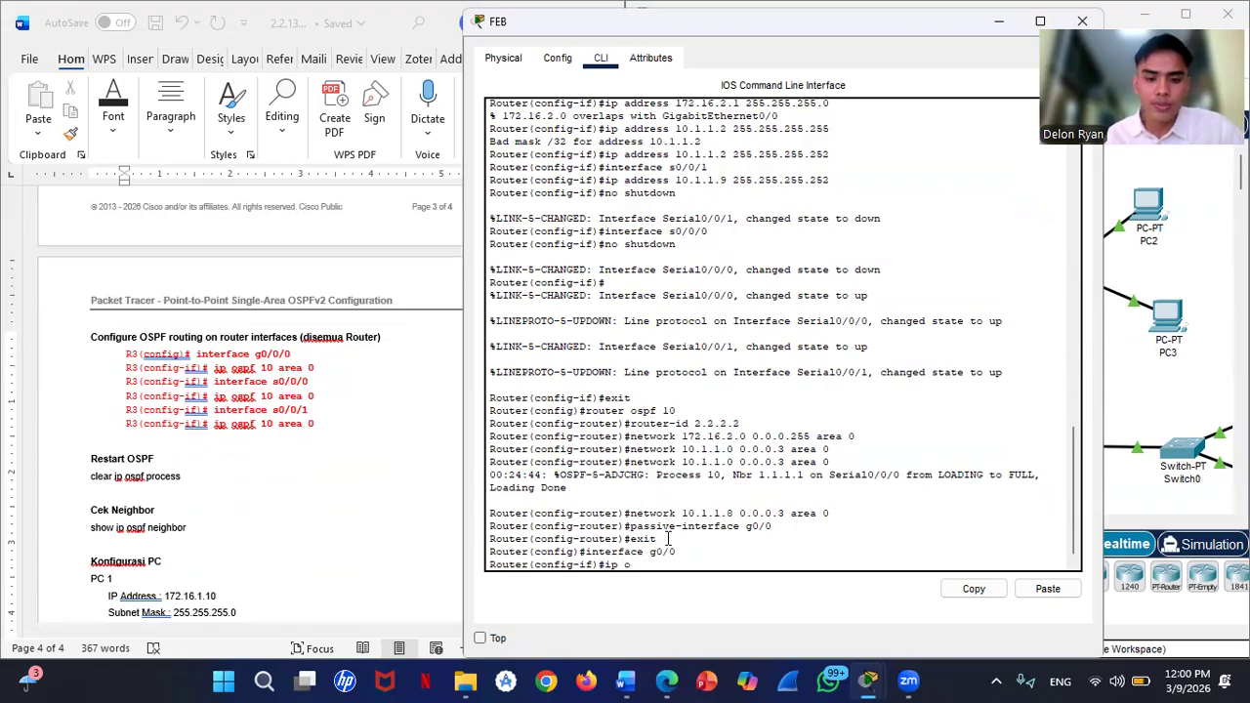
text(spf)
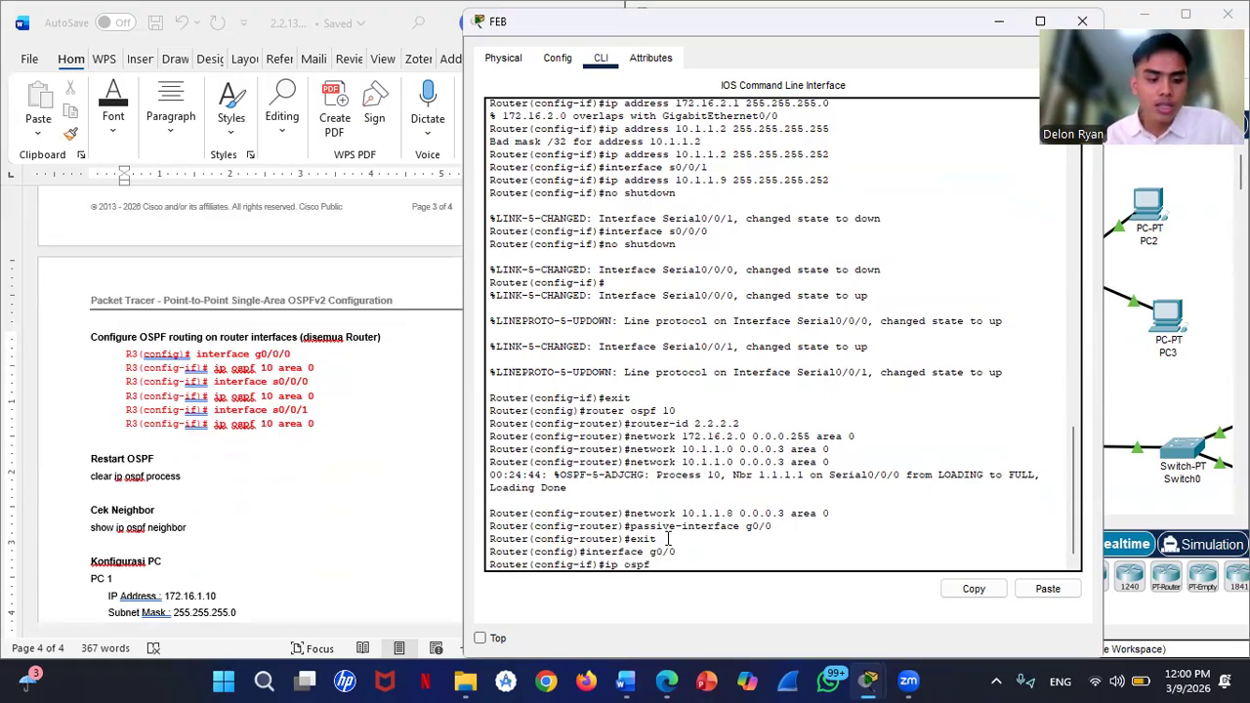
text( 10 area 0)
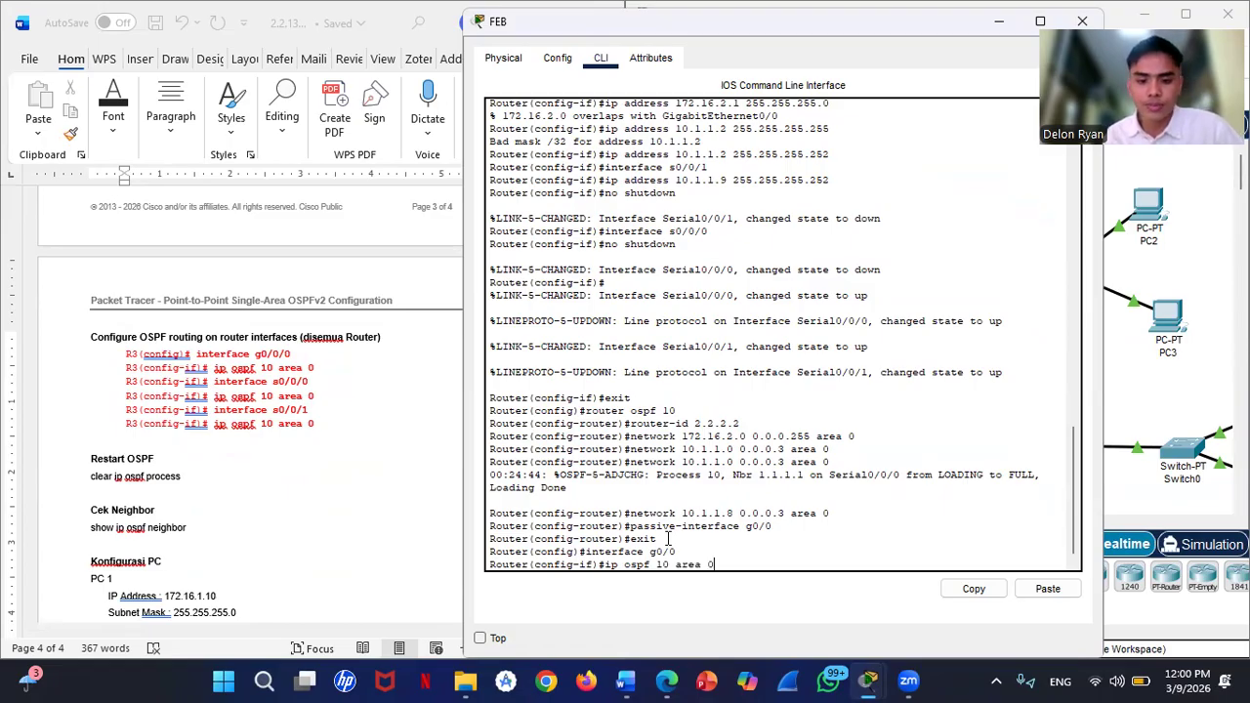
key(Return)
Step: Enable OSPF 10 area 0 on serial interface s0/0/0 of router FEB
key(Up)
key(Up)
key(BackSpace)
text(s)
key(End)
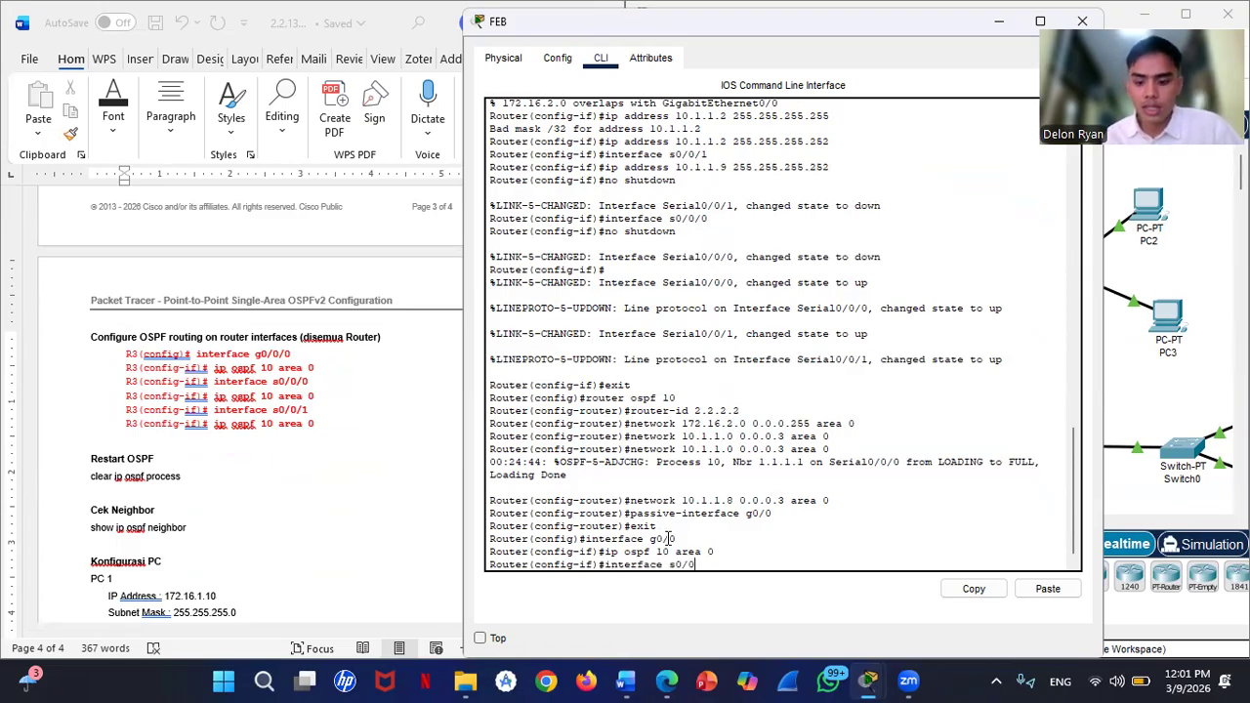
text(/0)
key(Return)
key(Up)
key(Up)
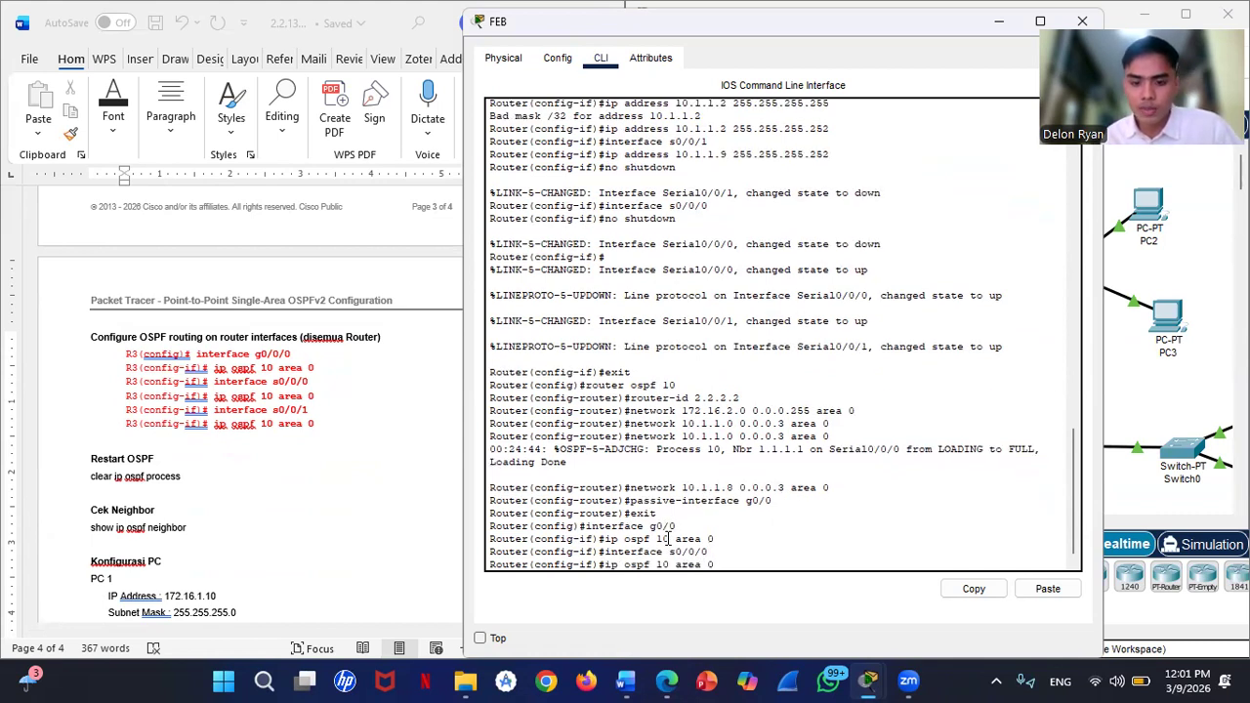
key(Return)
Step: Enable OSPF 10 area 0 on serial interface s0/0/1 of router FEB and exit interface configuration mode
key(Up)
key(Up)
key(BackSpace)
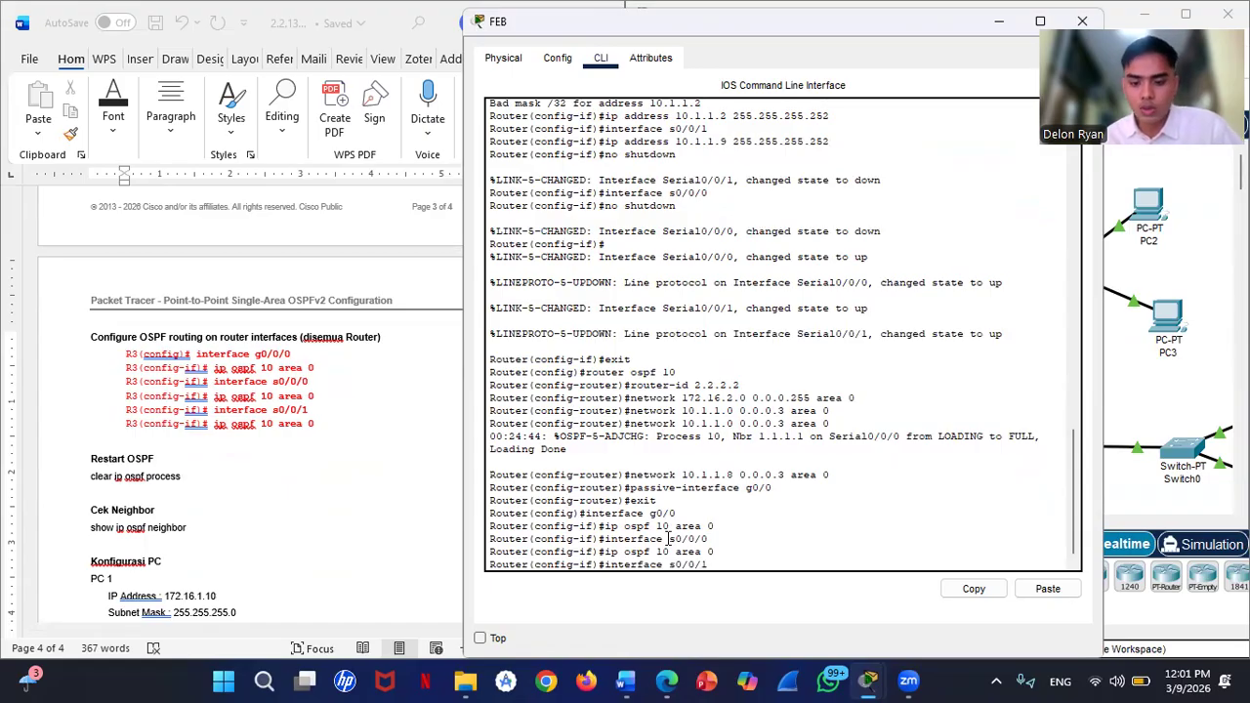
key(Return)
key(Up)
key(Up)
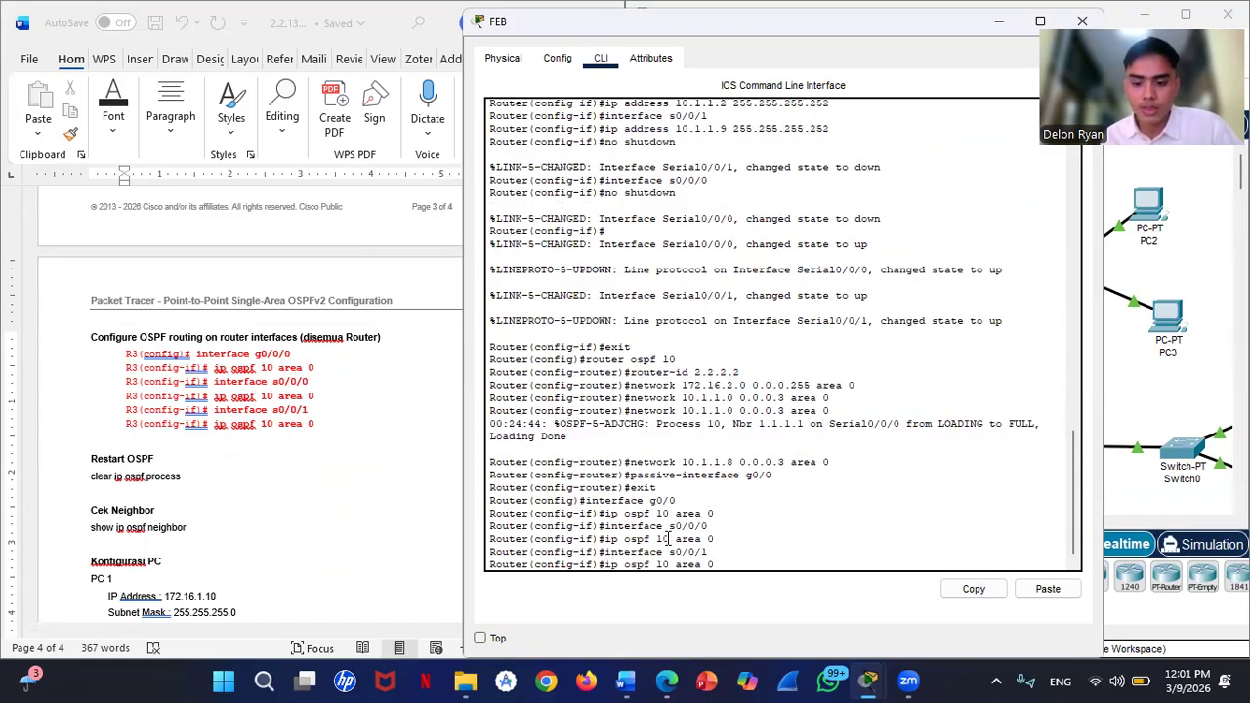
key(Return)
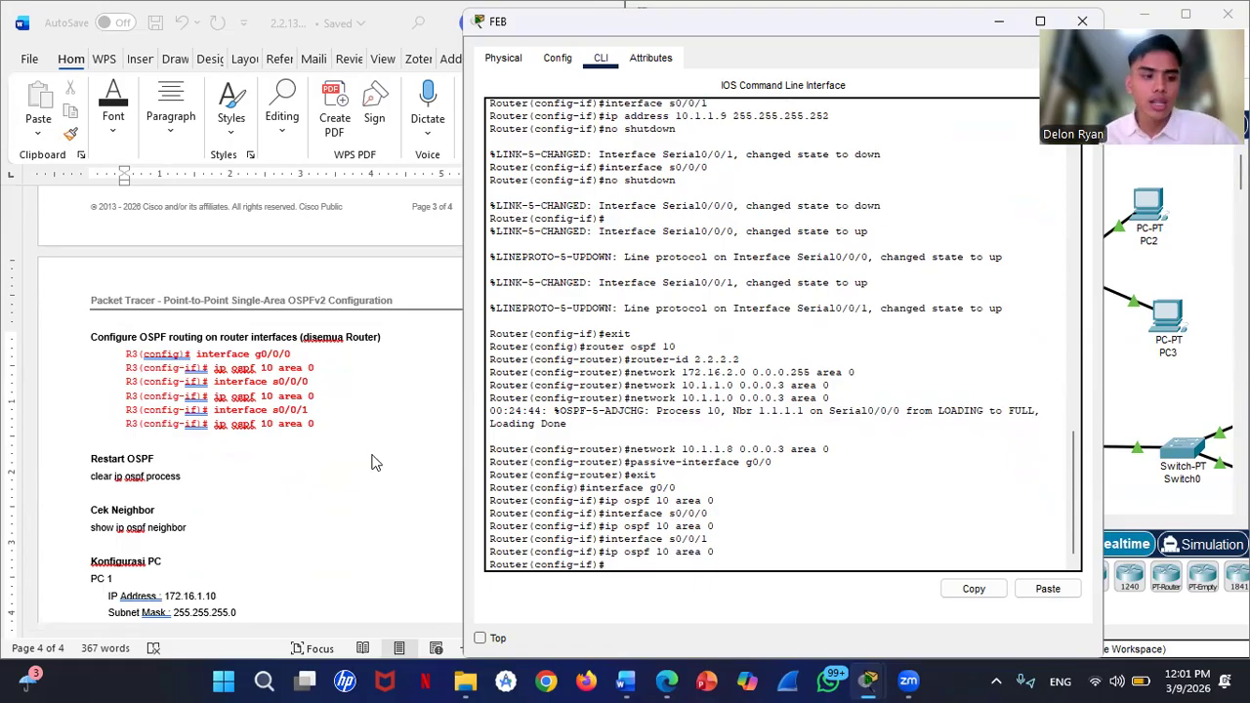
text(exit)
key(Return)
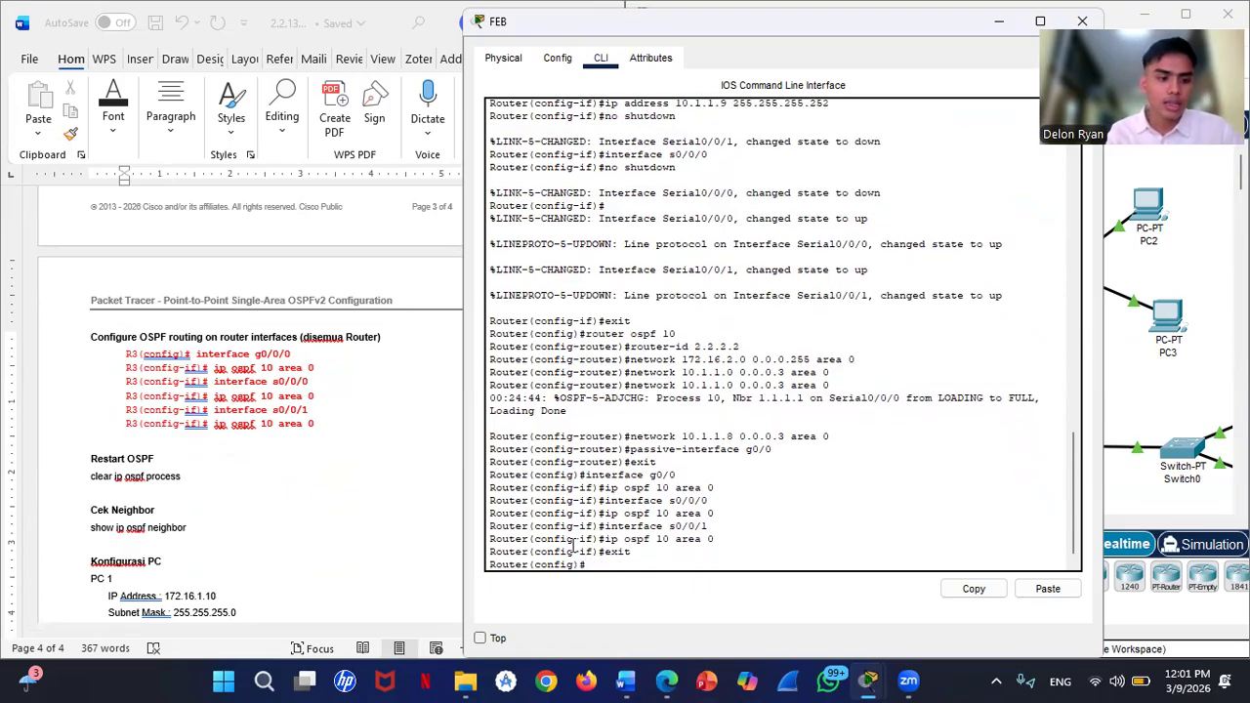
Step: Try to restart OSPF with clear ip ospf process from global configuration mode
text(clear)
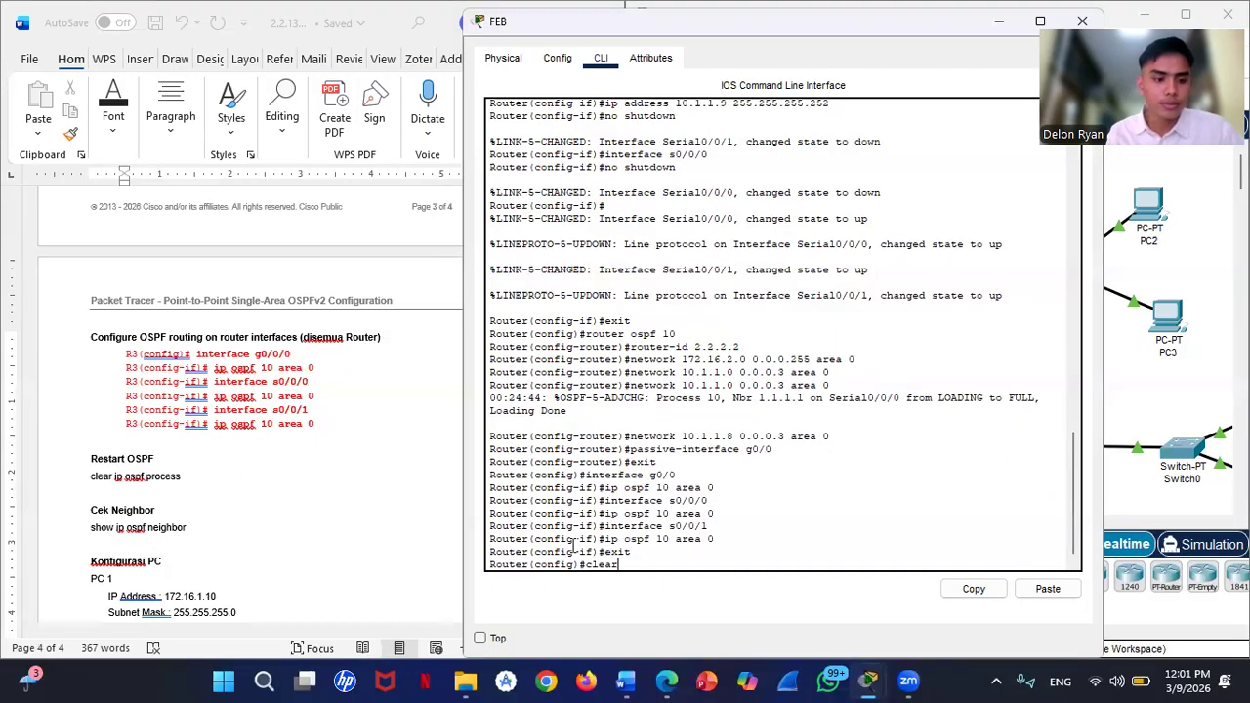
text( ip osp)
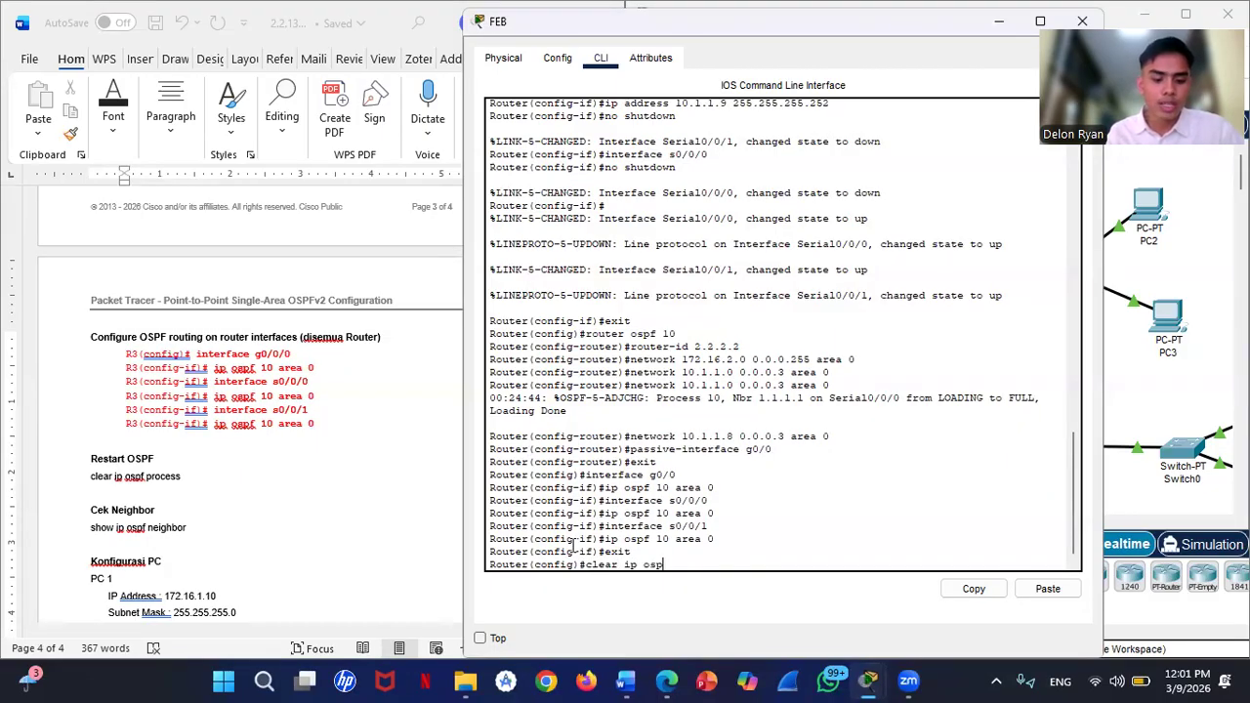
text(f process)
key(Return)
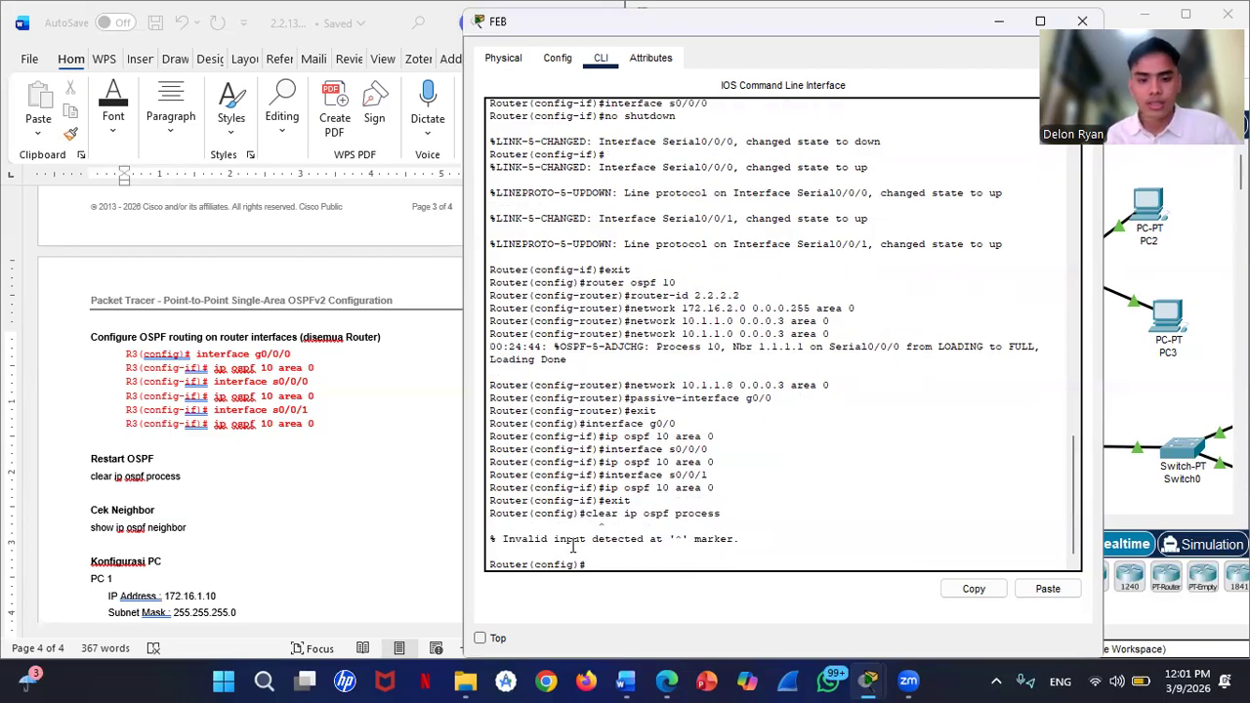
Step: Exit to privileged EXEC mode and reset all OSPF processes with clear ip ospf process, answering yes
text(exit)
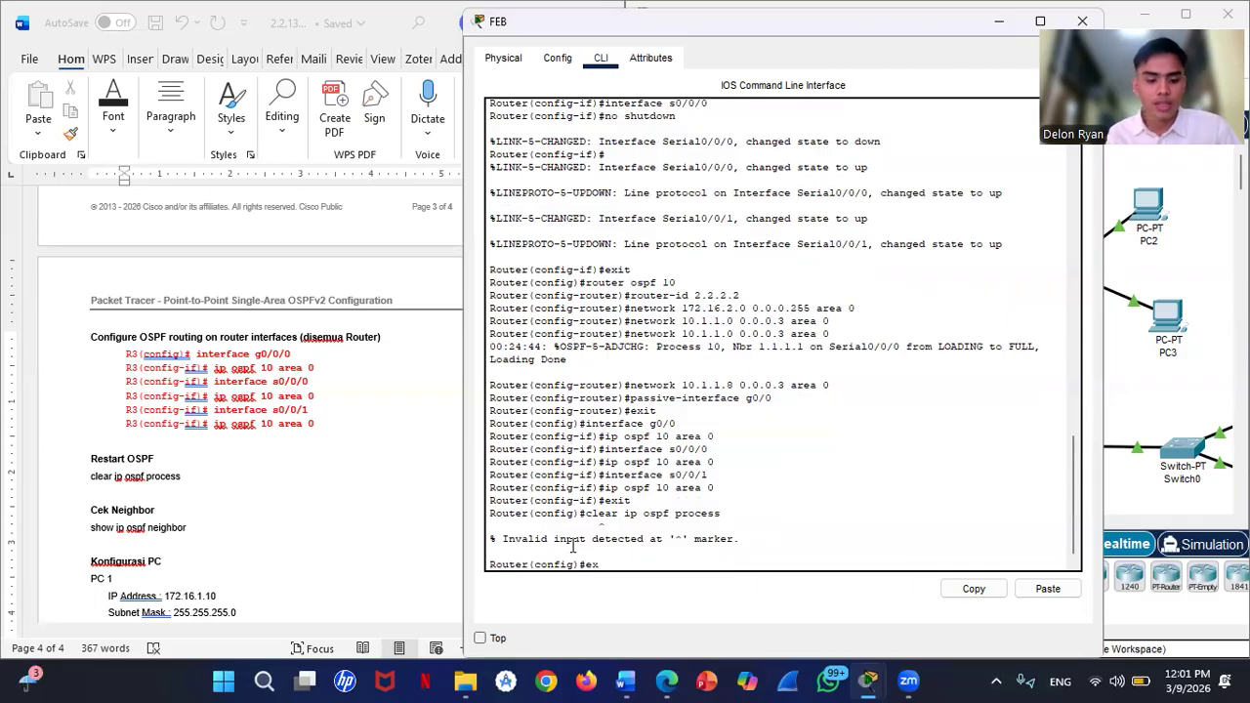
key(Return)
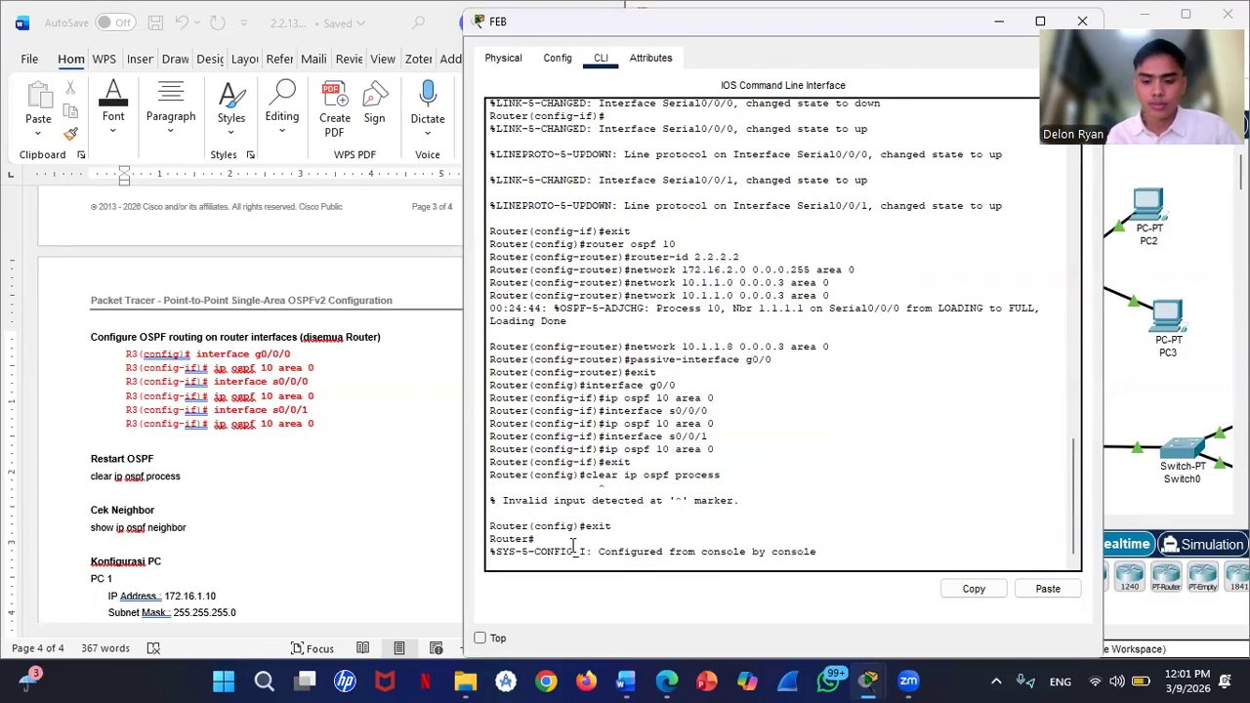
key(Return)
text(clear)
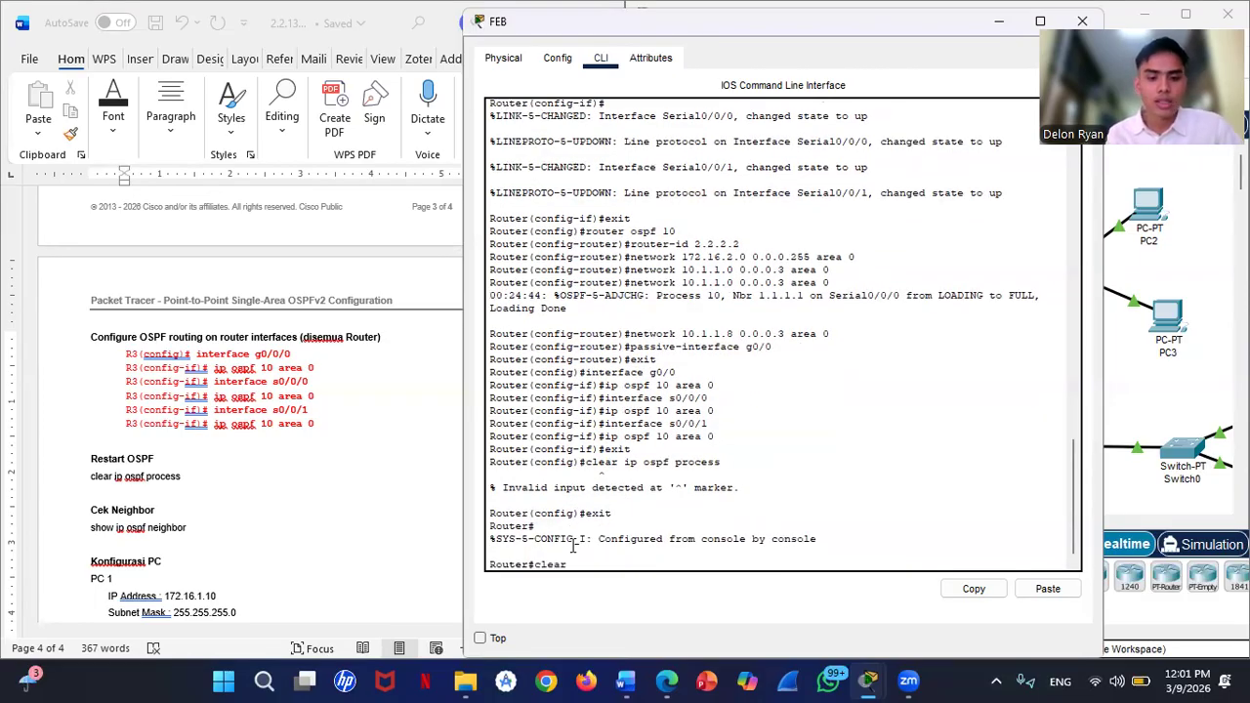
text( ip)
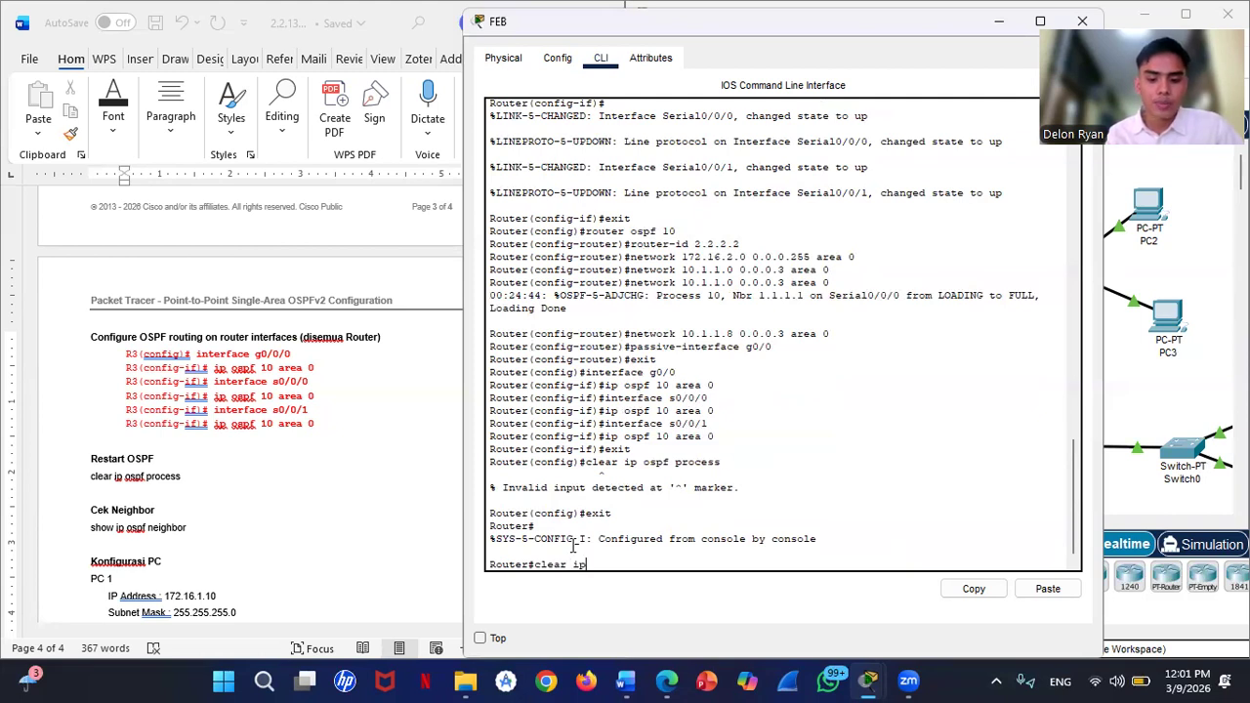
text( os)
text(pd)
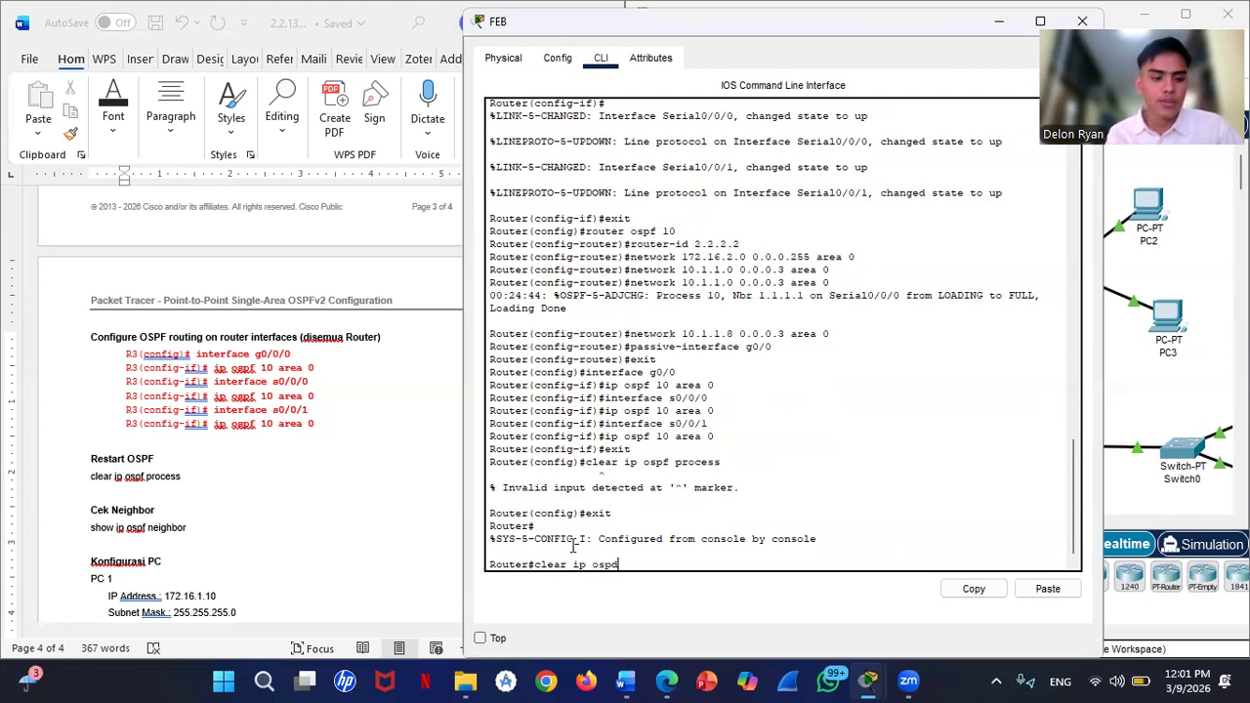
text( process)
key(Return)
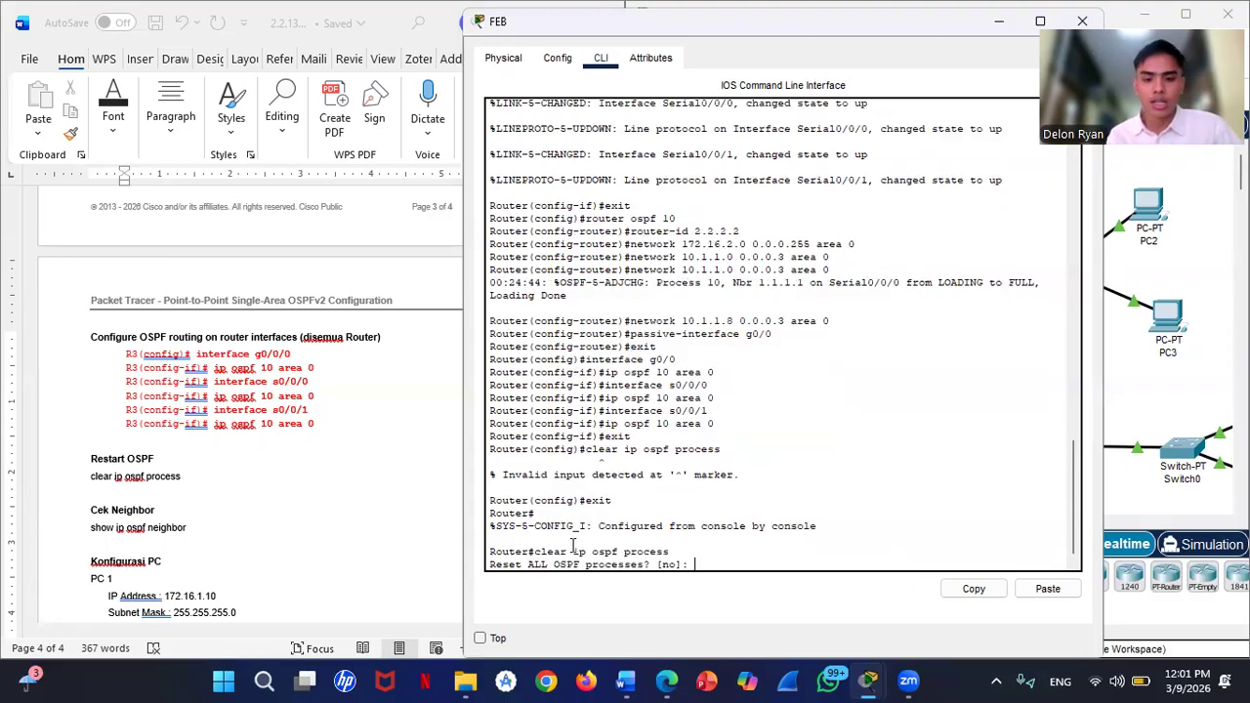
text(yes)
key(Return)
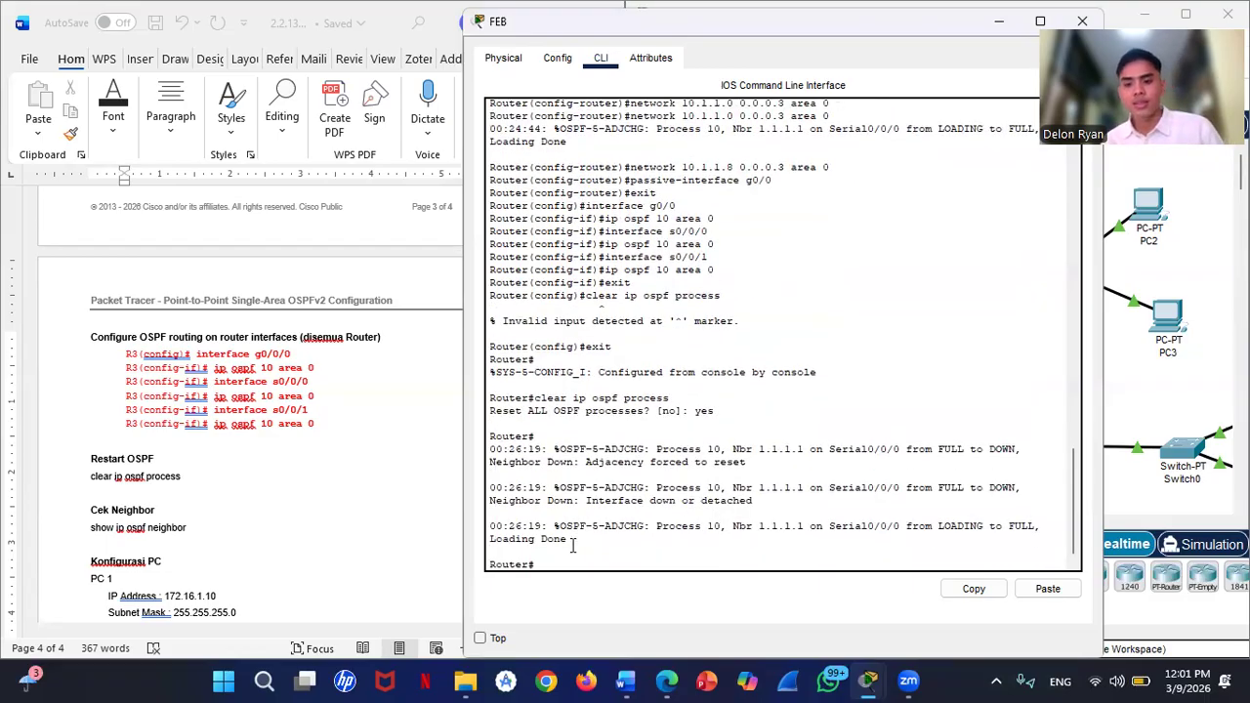
Step: Open the command line of router FH, minimize the FEB window and place the FH window beside the lab document
click(1138, 352)
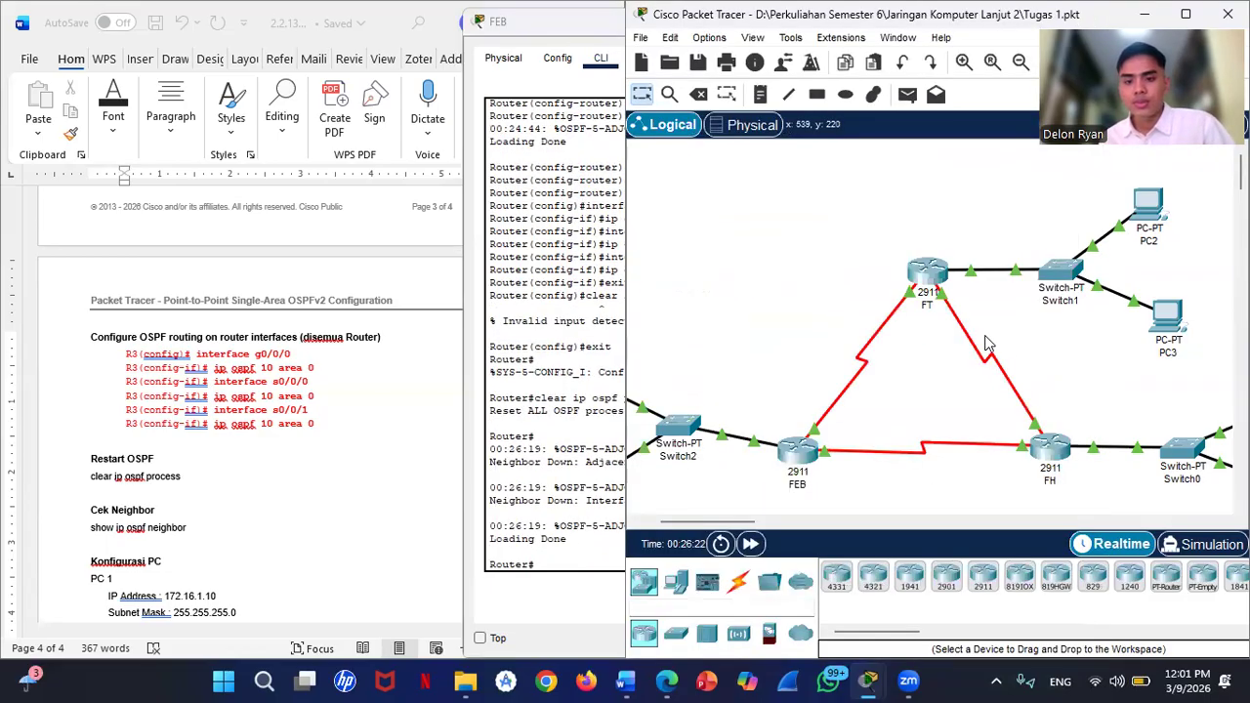
click(1052, 456)
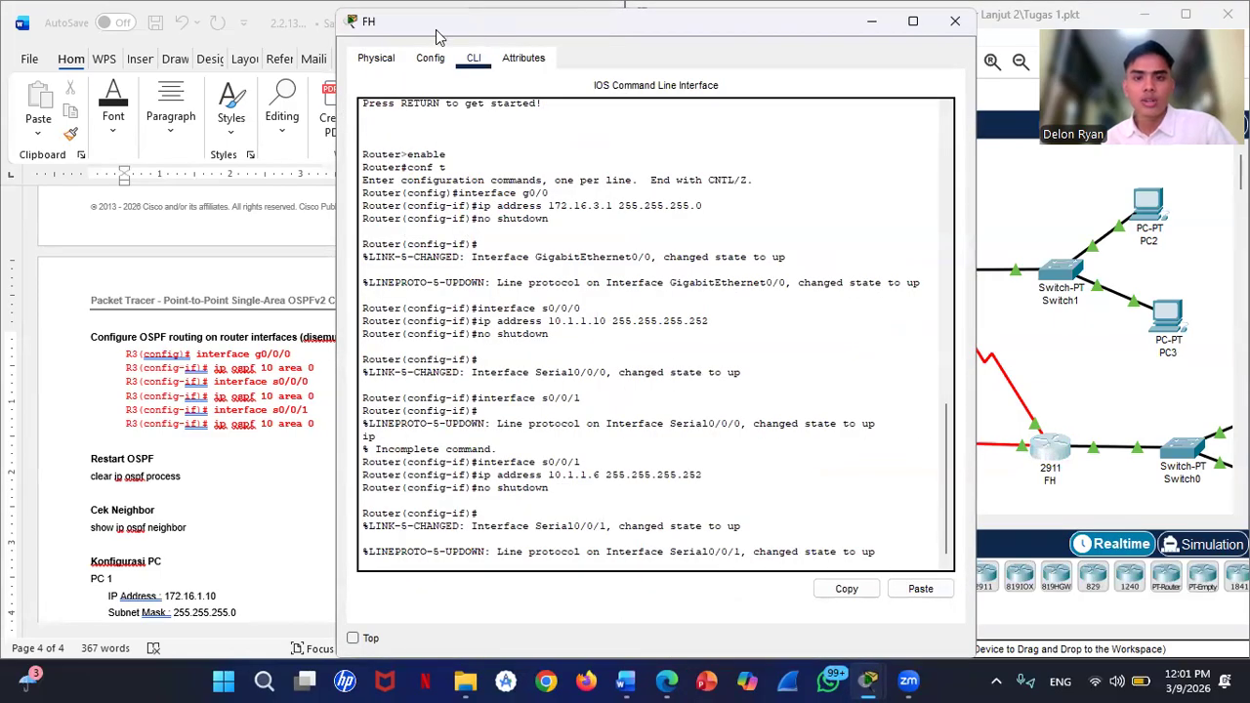
drag(436, 30, 601, 96)
click(583, 31)
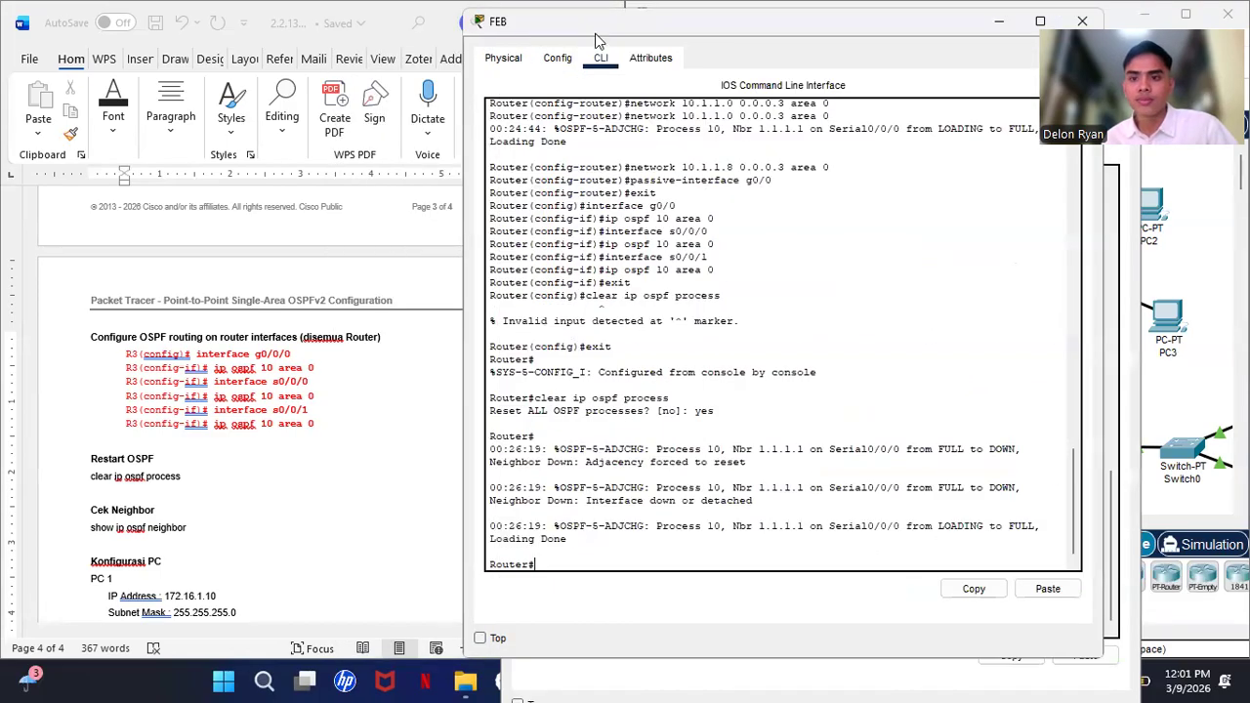
click(998, 23)
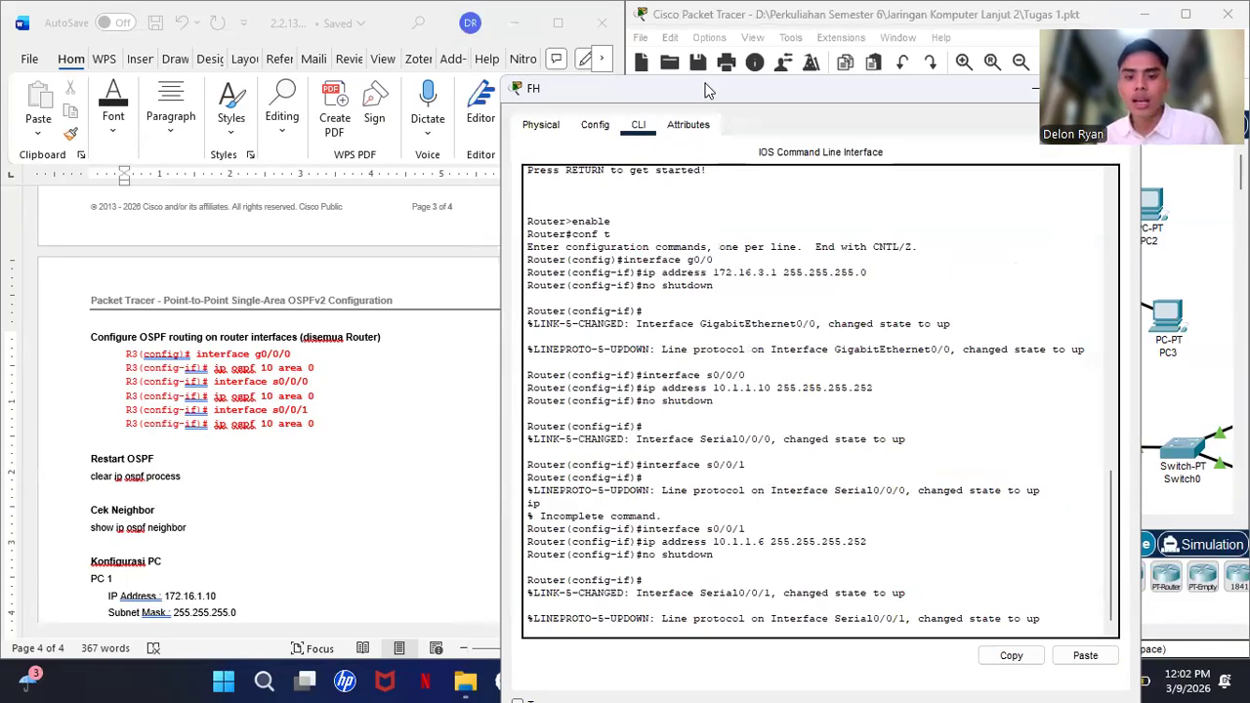
drag(708, 90, 755, 40)
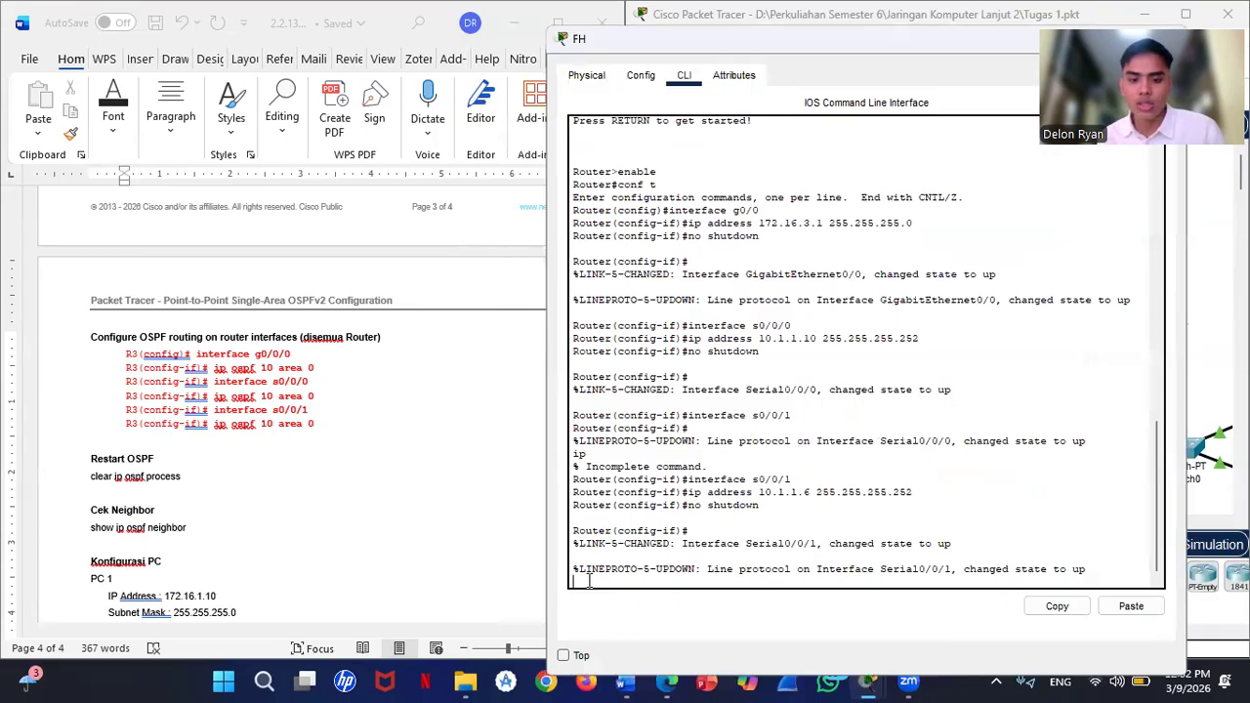
Step: Find router FH's OSPF section in the lab document and exit interface configuration mode on FH
key(Return)
scroll(168, 347, down, 10)
scroll(168, 337, up, 5)
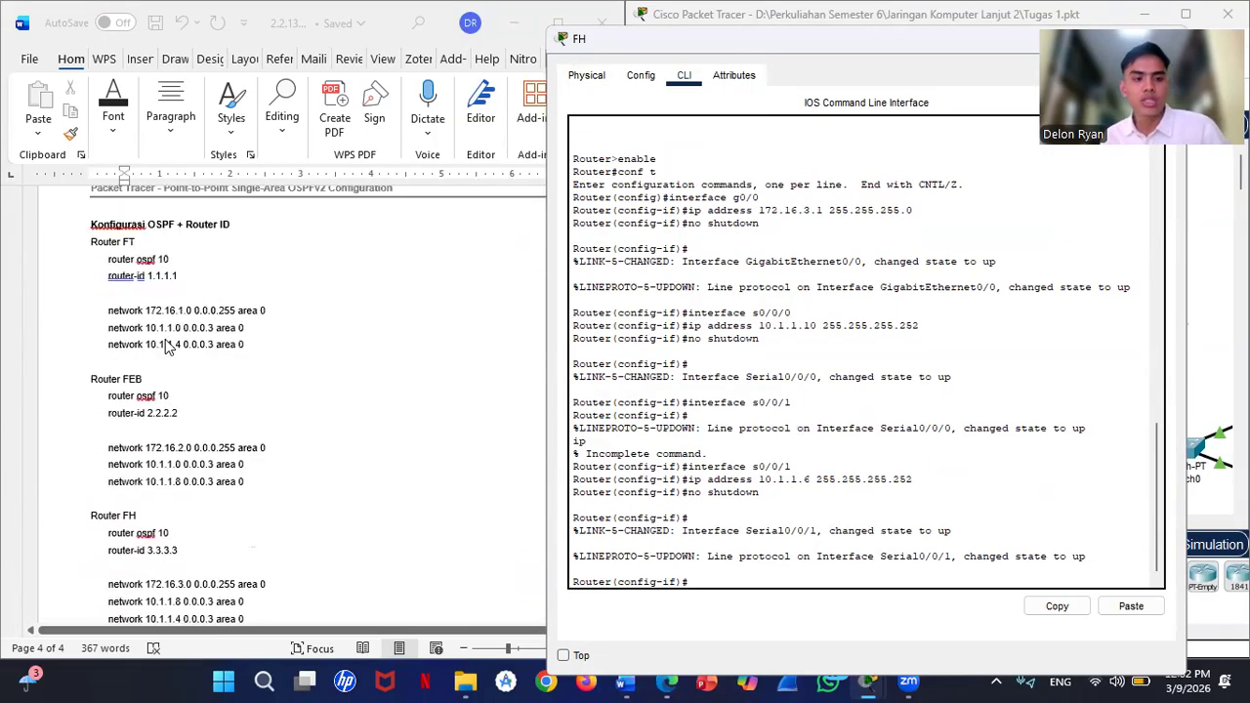
scroll(168, 349, down, 2)
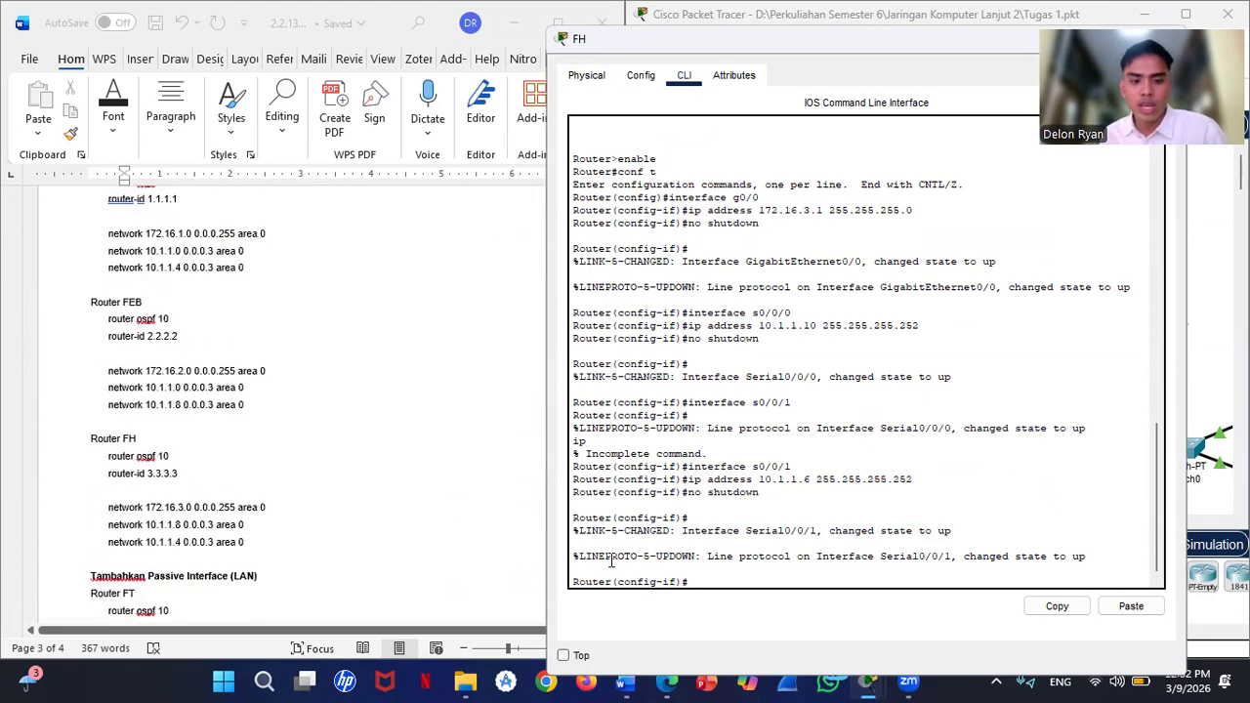
text(exit)
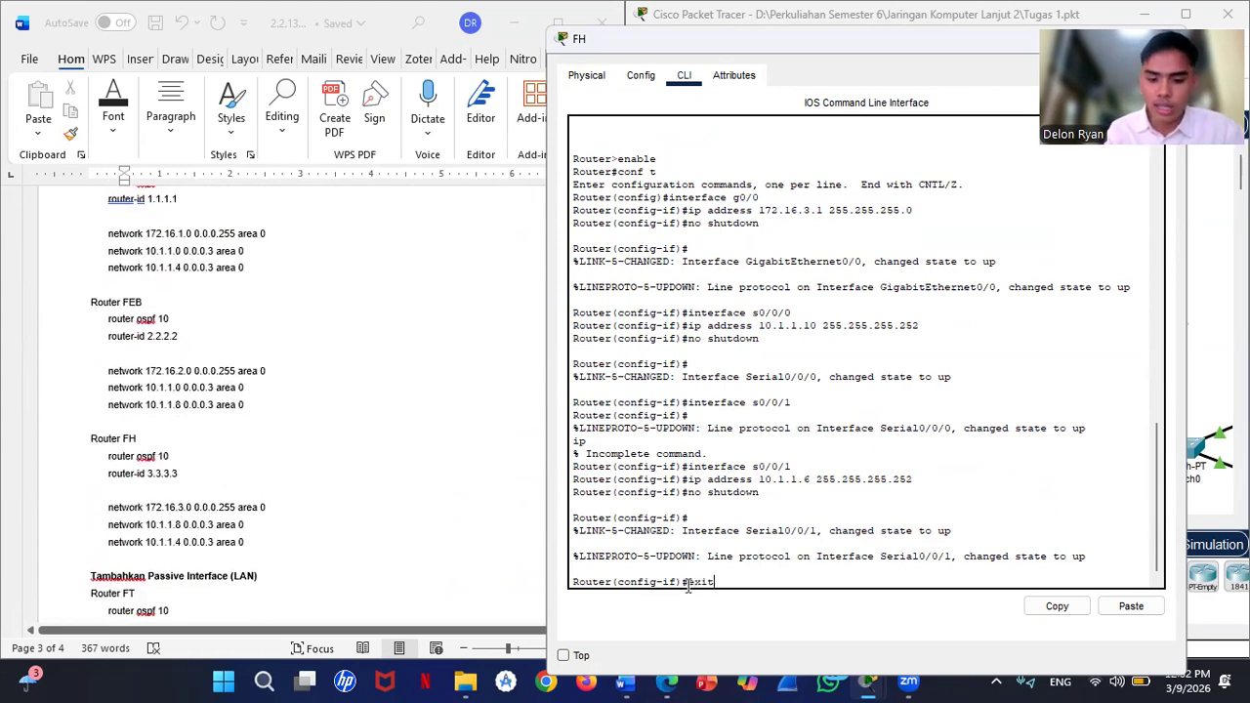
key(Return)
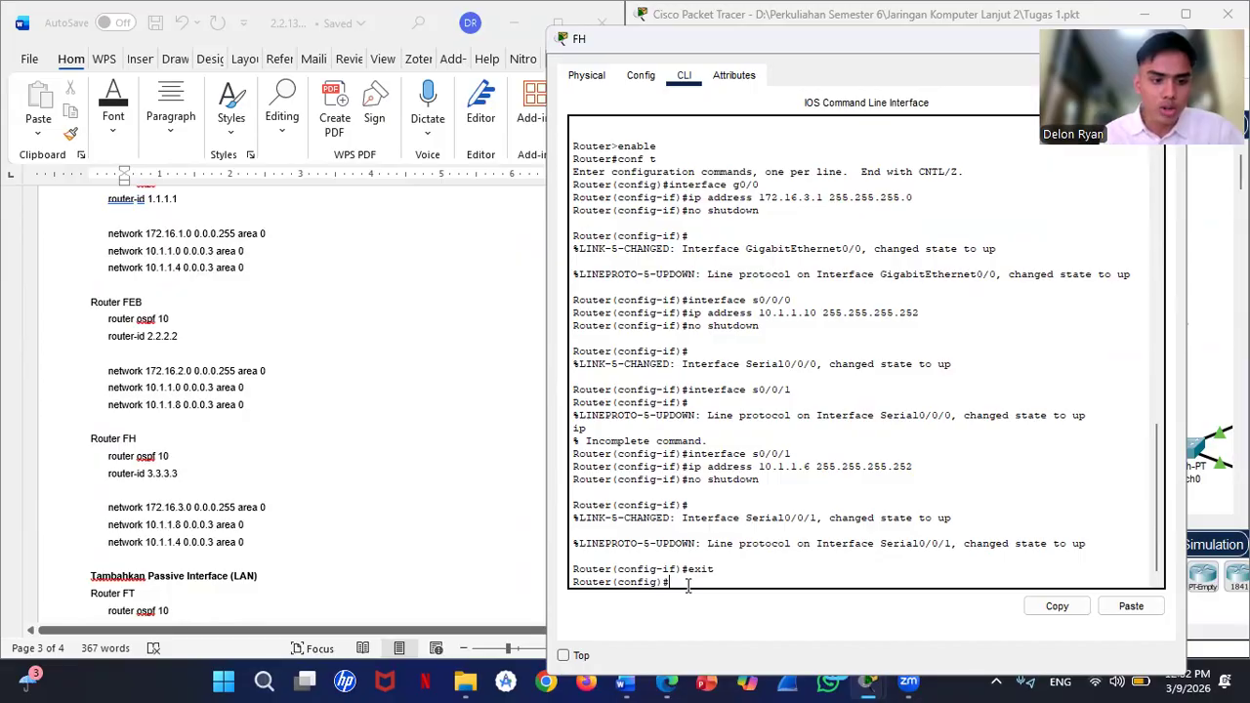
Step: Start OSPF process 10 on router FH and set its router ID to 3.3.3.3
text(router )
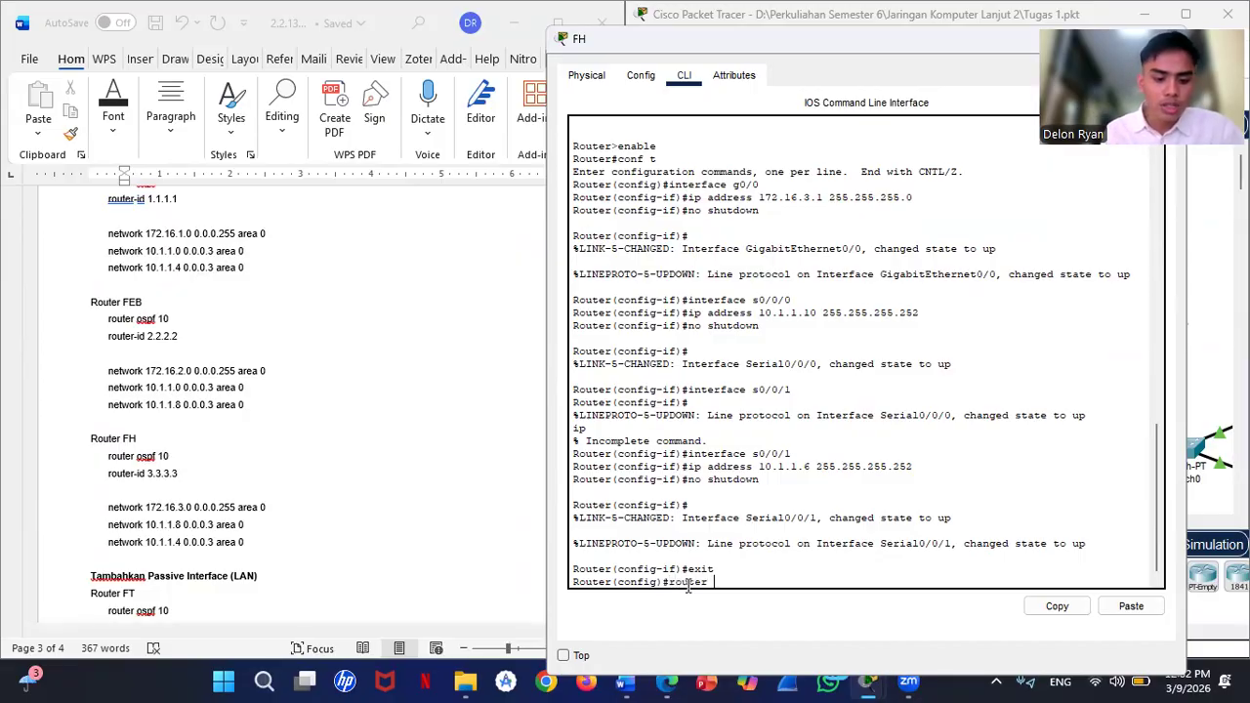
text(ospf 10)
key(Return)
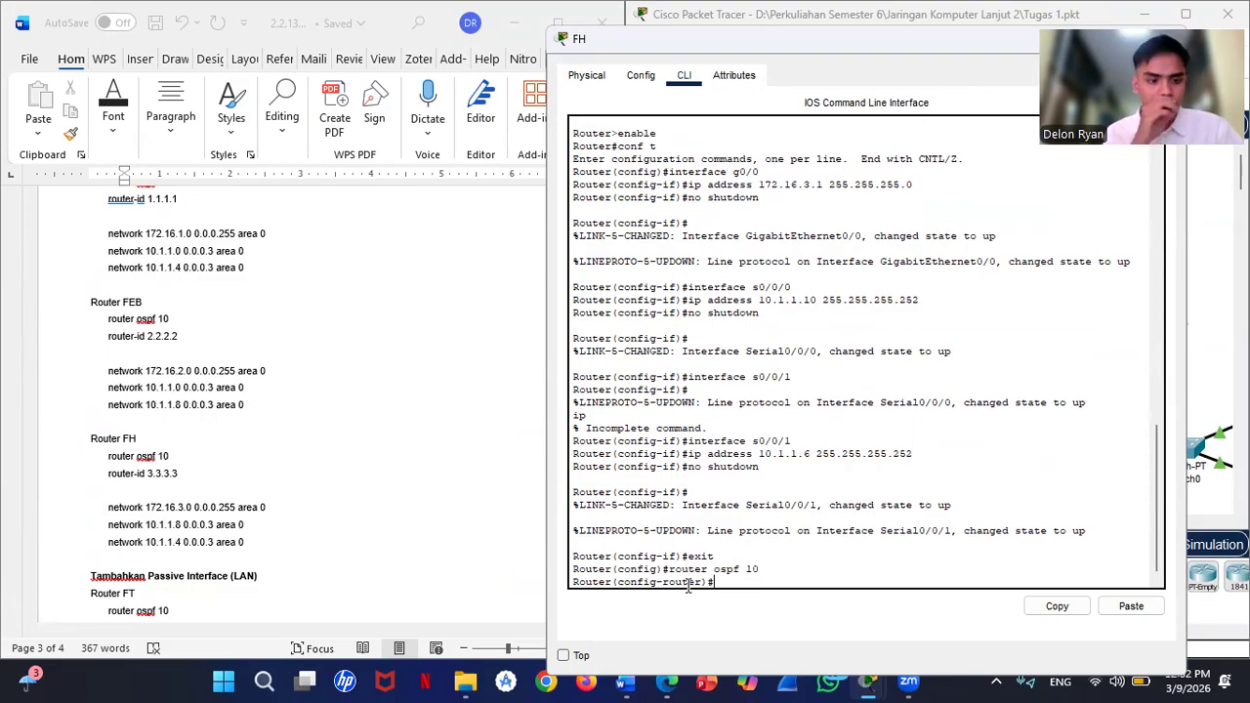
text(rout)
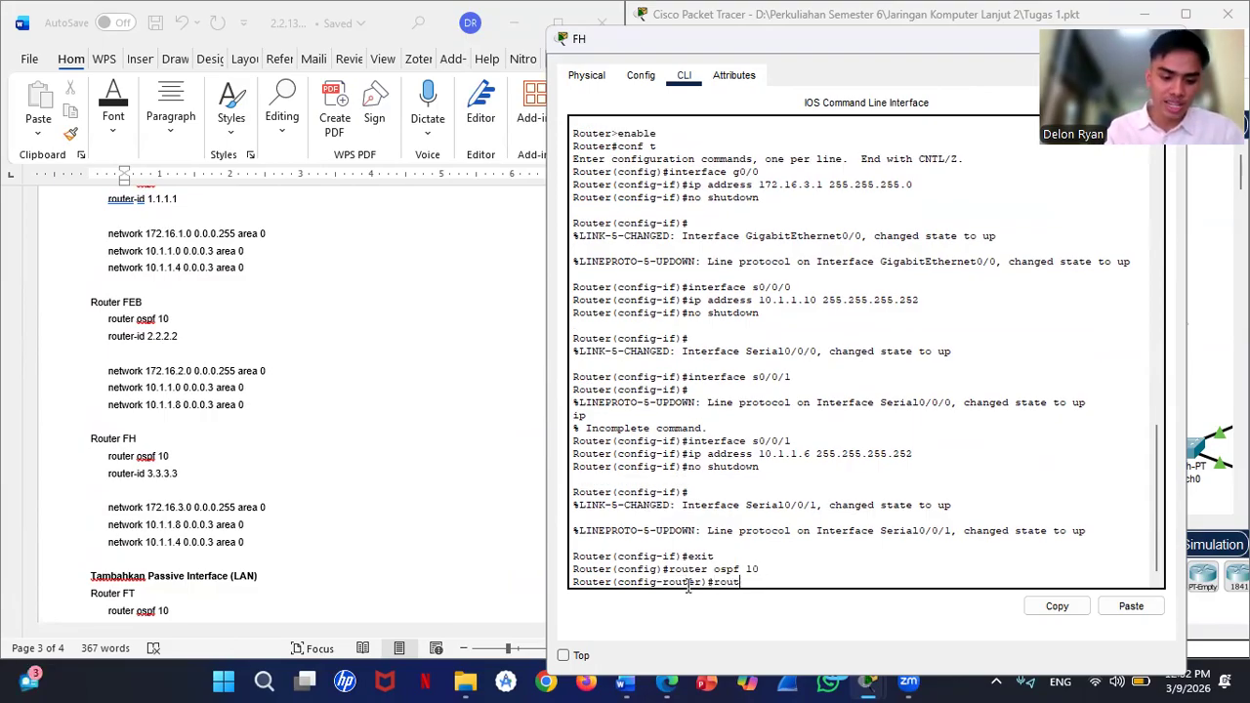
text(er-id 3.3.3.3)
key(Return)
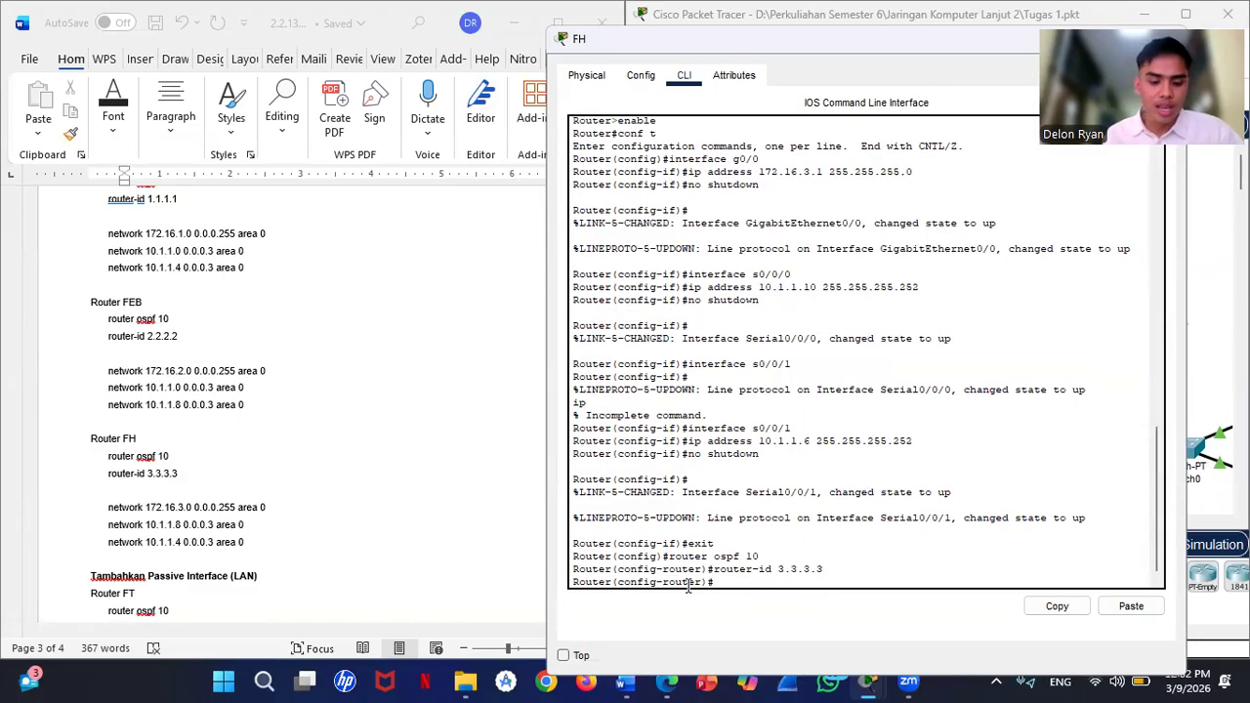
Step: Advertise network 172.16.3.0 with wildcard 0.0.0.255 in area 0 on router FH
text(netwo)
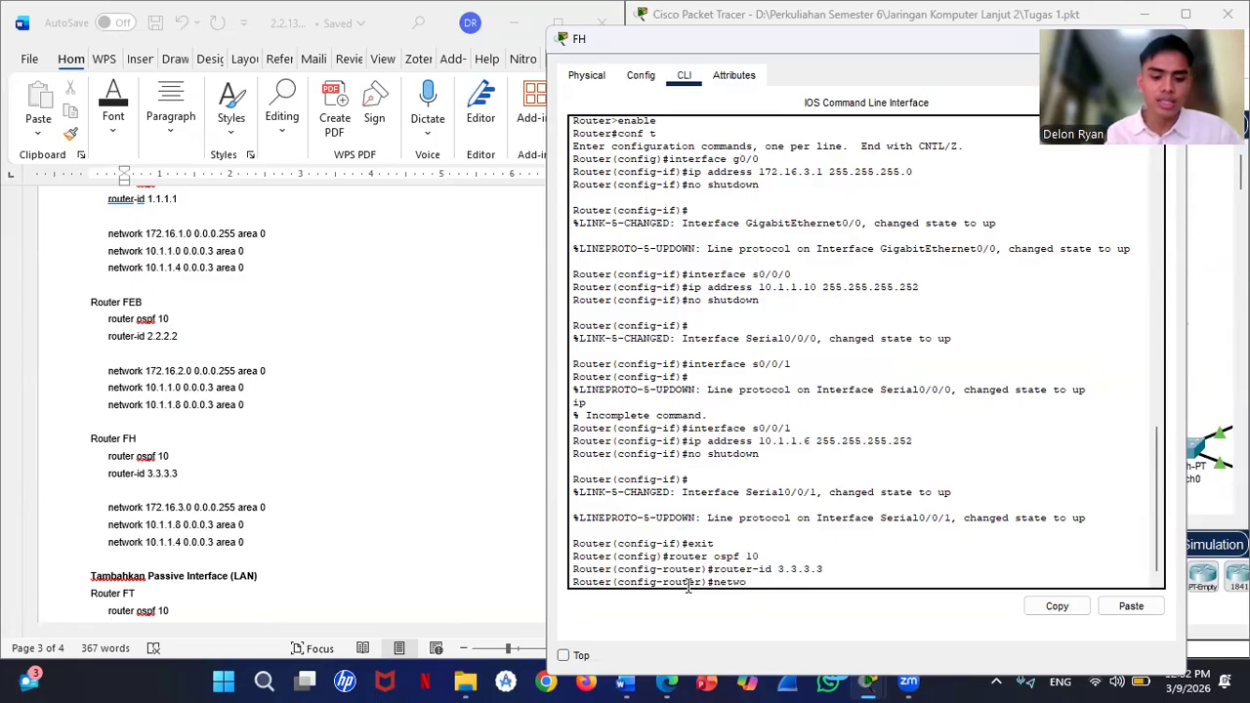
text(rk 172)
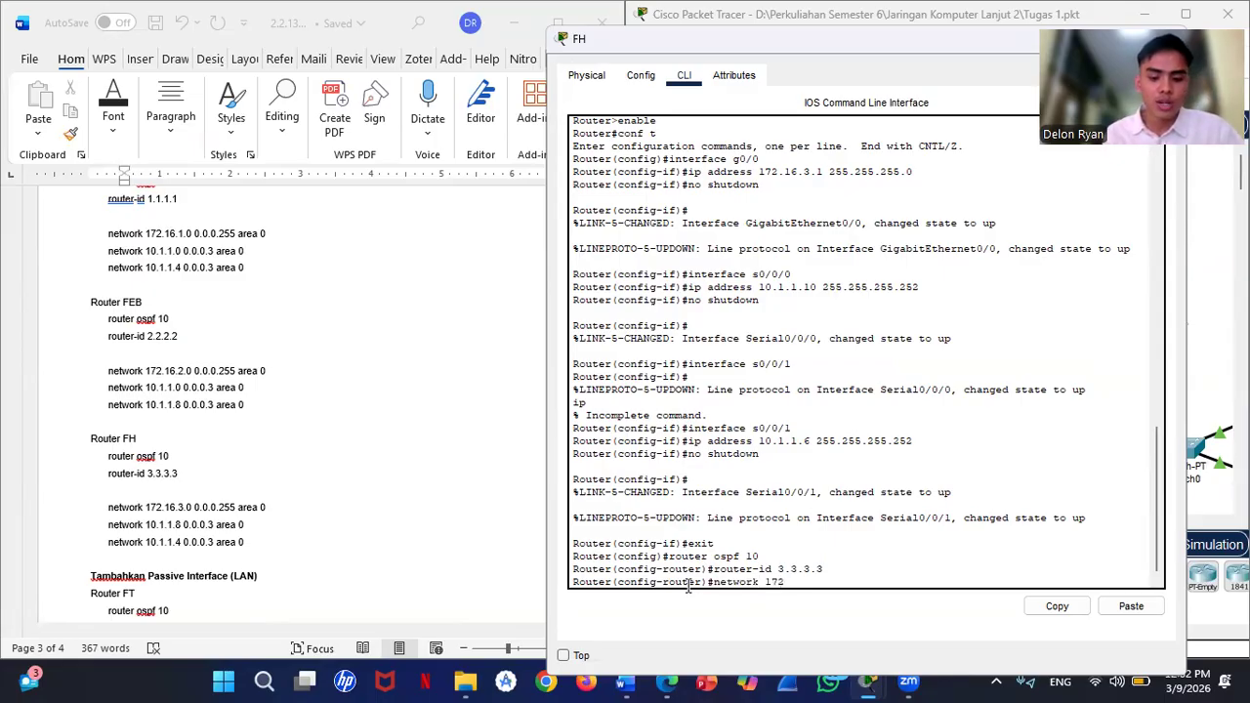
text(.16.)
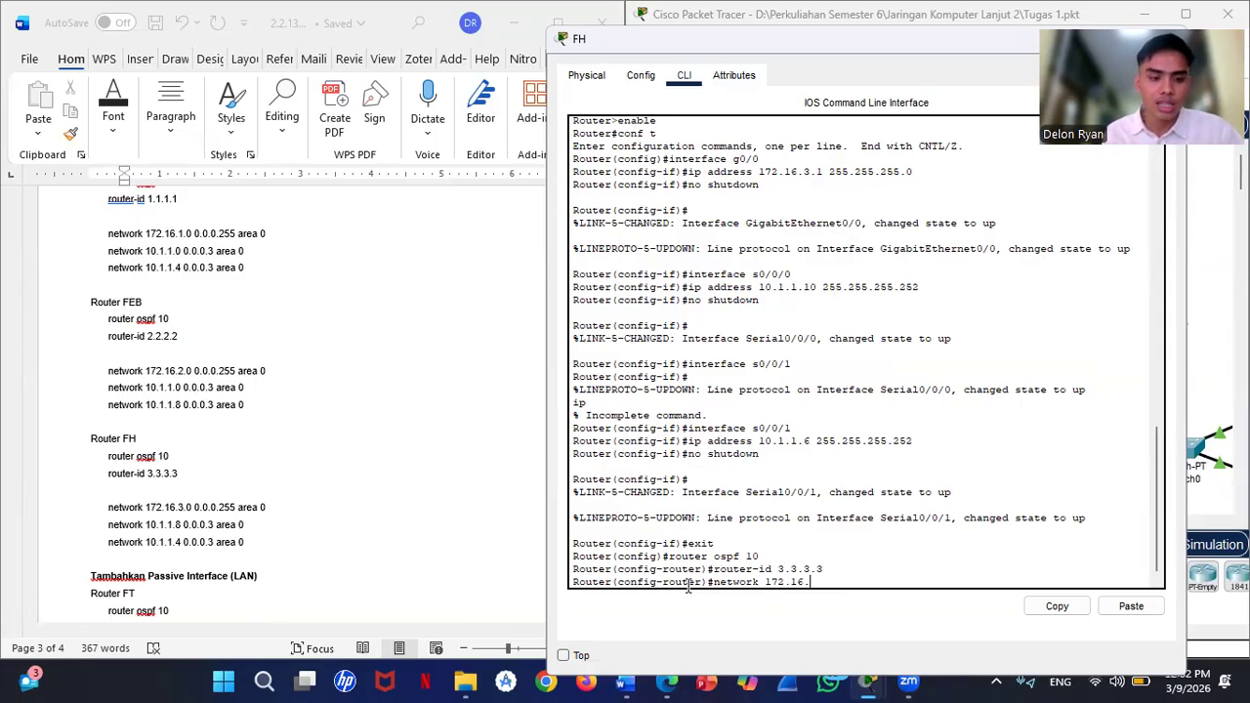
text(3.0 0)
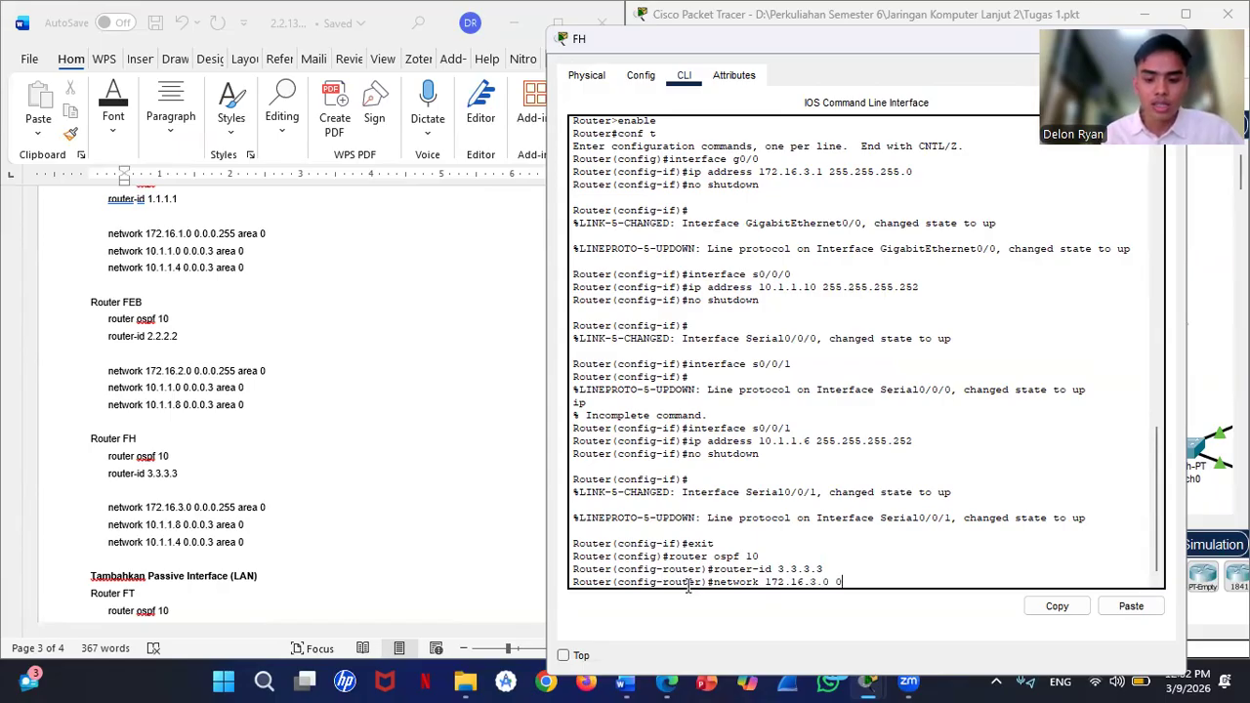
text(.0.0.)
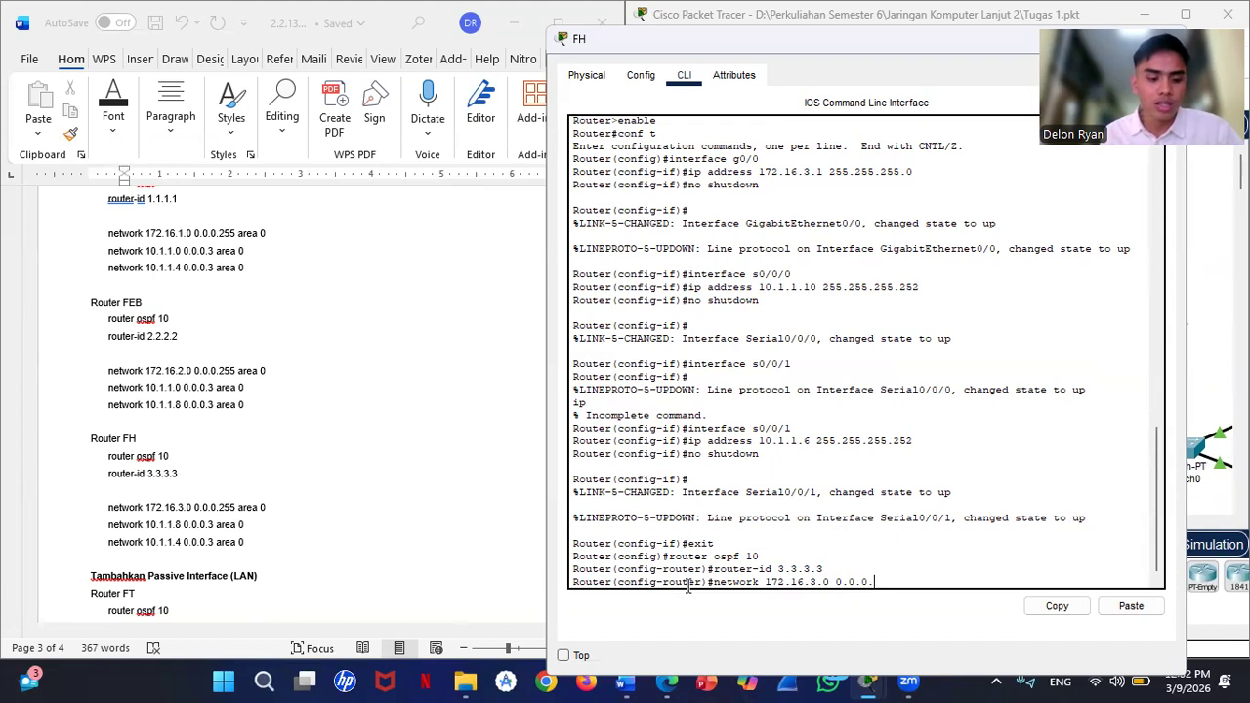
text(255 area )
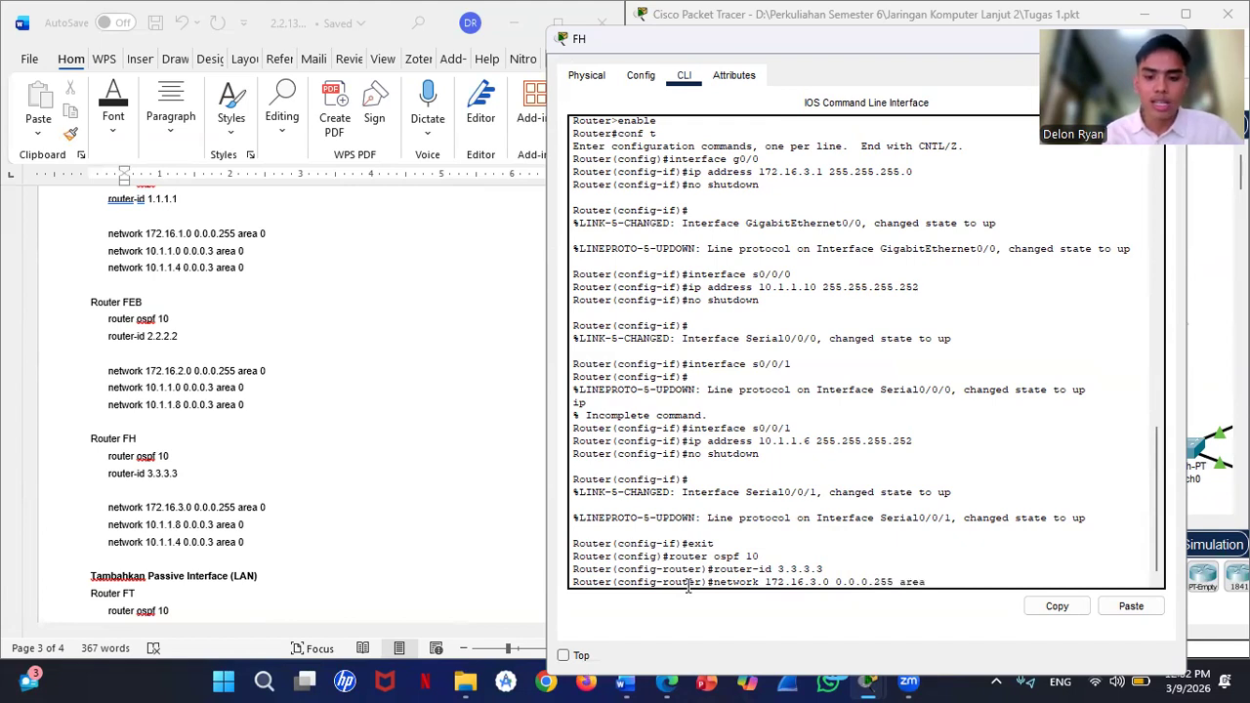
text(0)
key(Return)
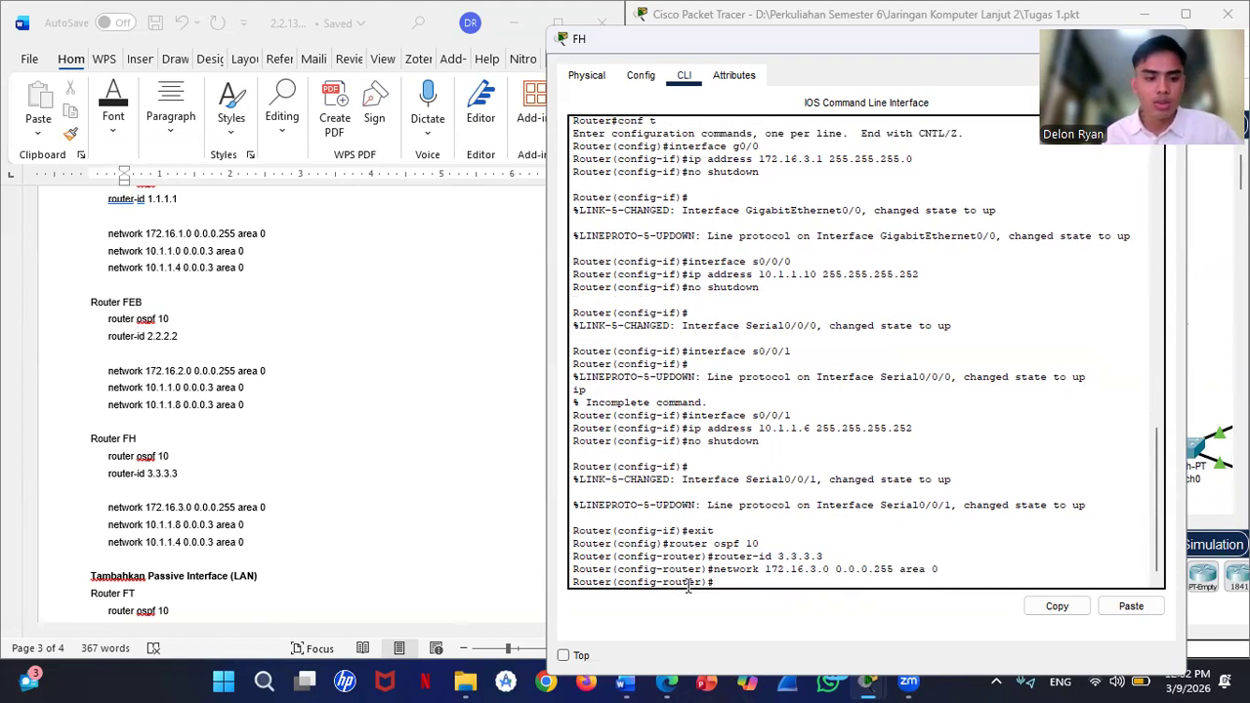
Step: Advertise network 10.1.1.8 with wildcard 0.0.0.3 in area 0 on router FH by editing the previous network command
key(Up)
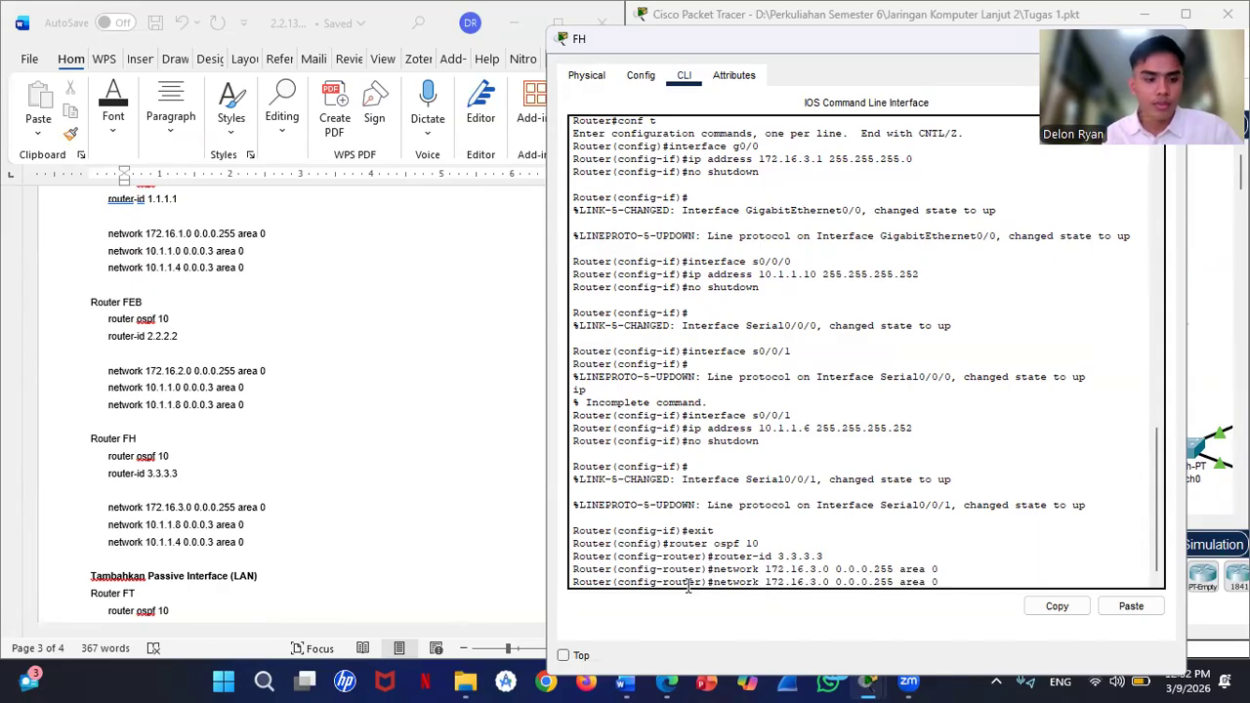
key(BackSpace)
key(BackSpace)
key(BackSpace)
text(10)
key(Right)
key(Right)
key(Right)
key(Right)
key(Delete)
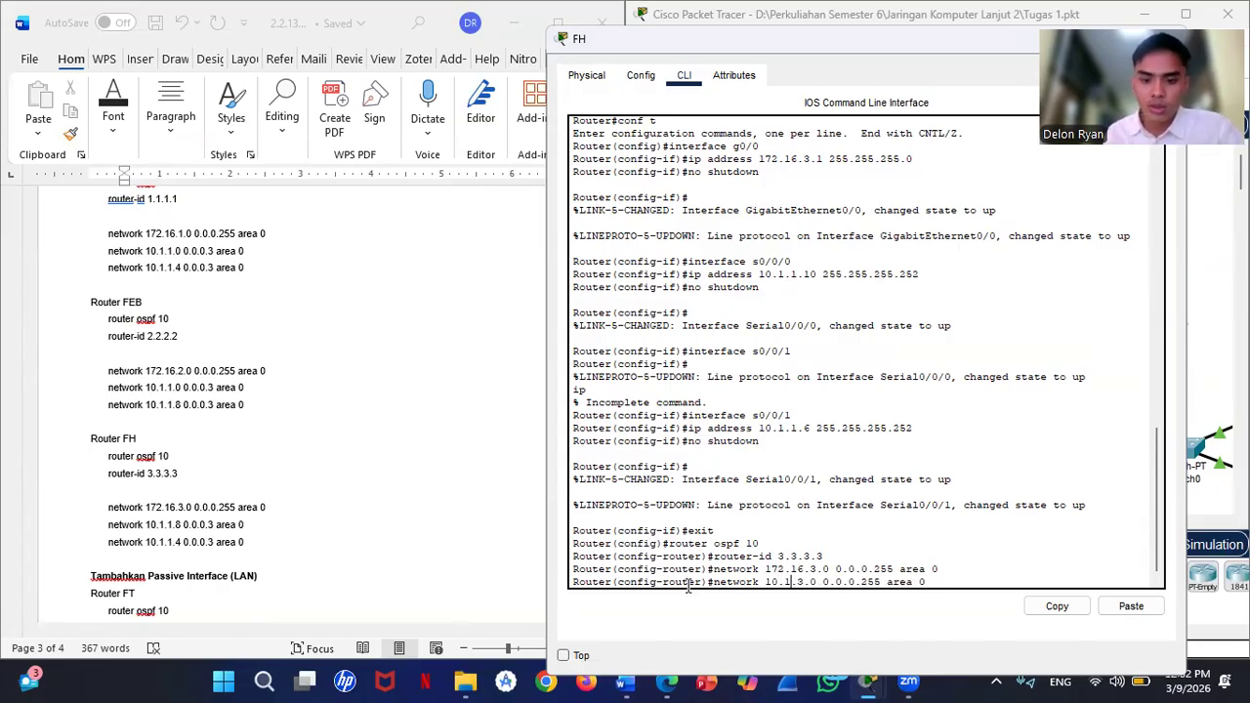
key(Delete)
text(1)
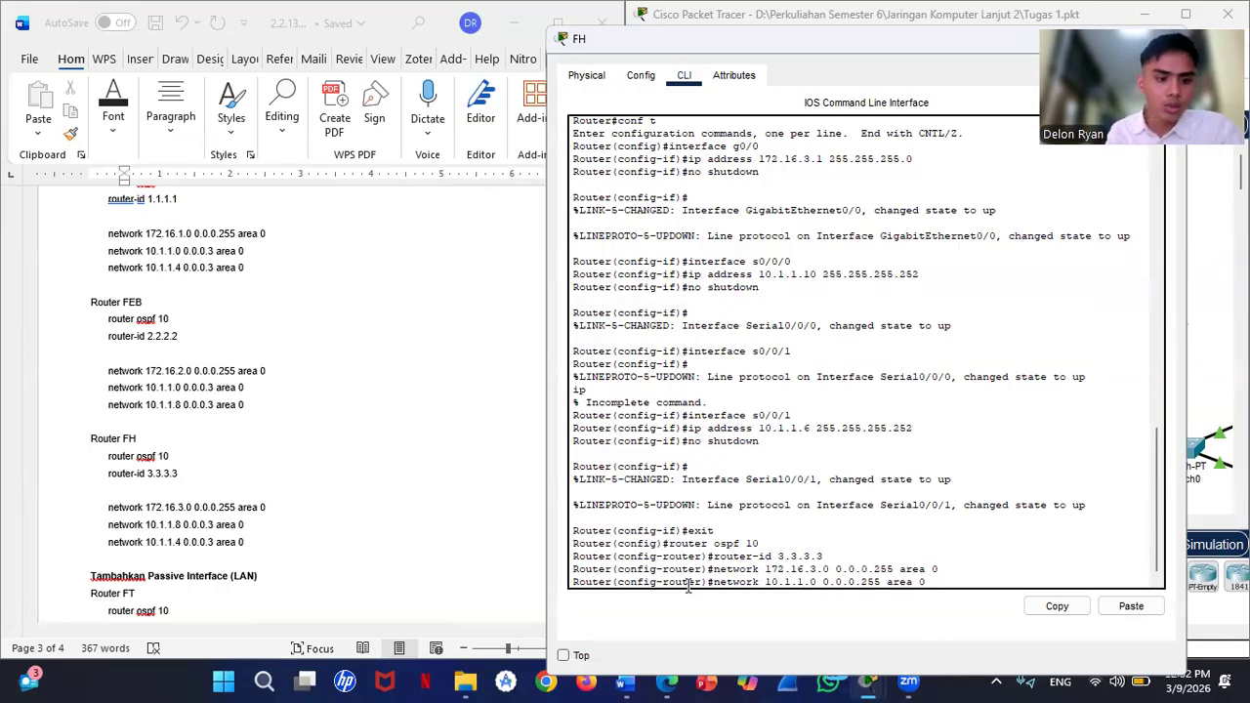
key(BackSpace)
text(8)
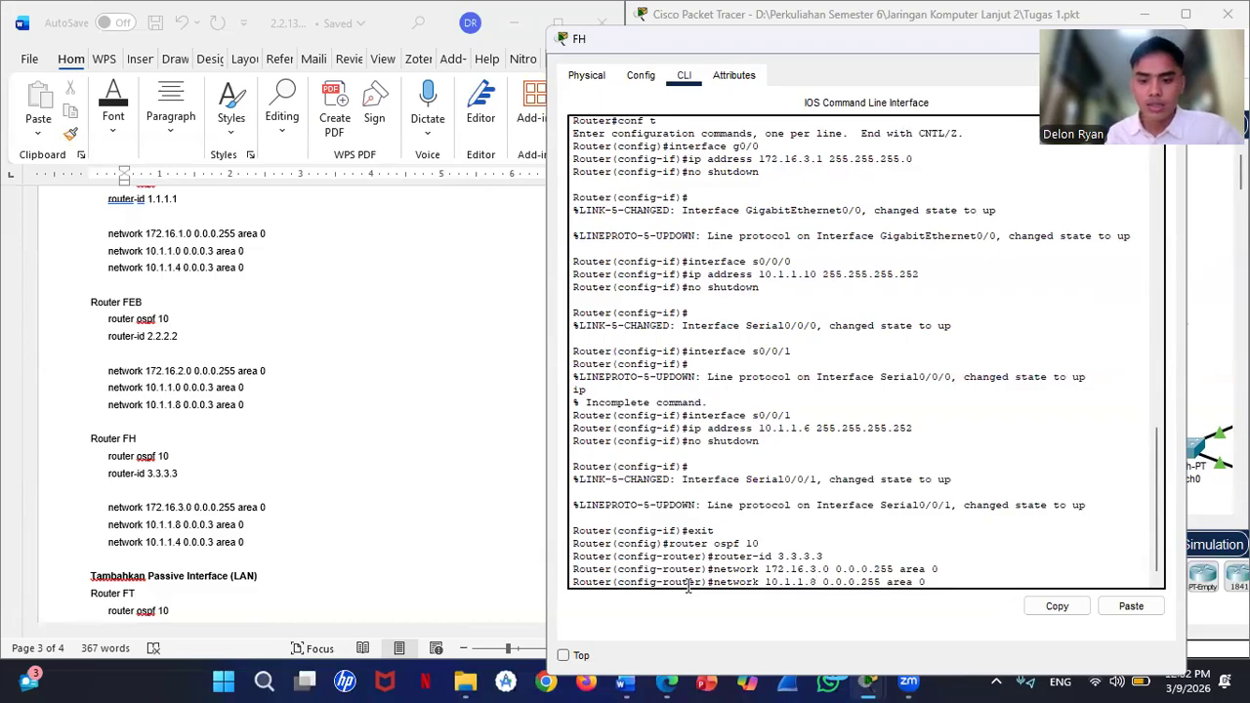
key(Right)
key(Right)
key(Right)
key(Right)
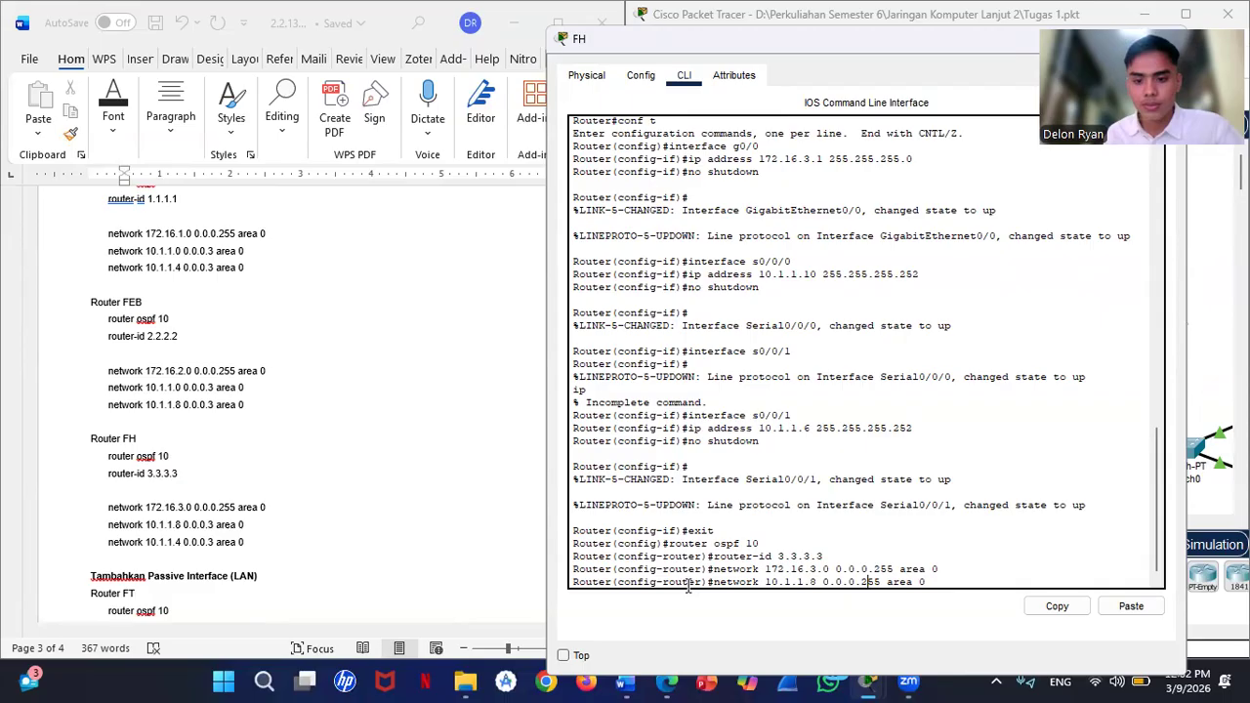
key(BackSpace)
key(BackSpace)
key(BackSpace)
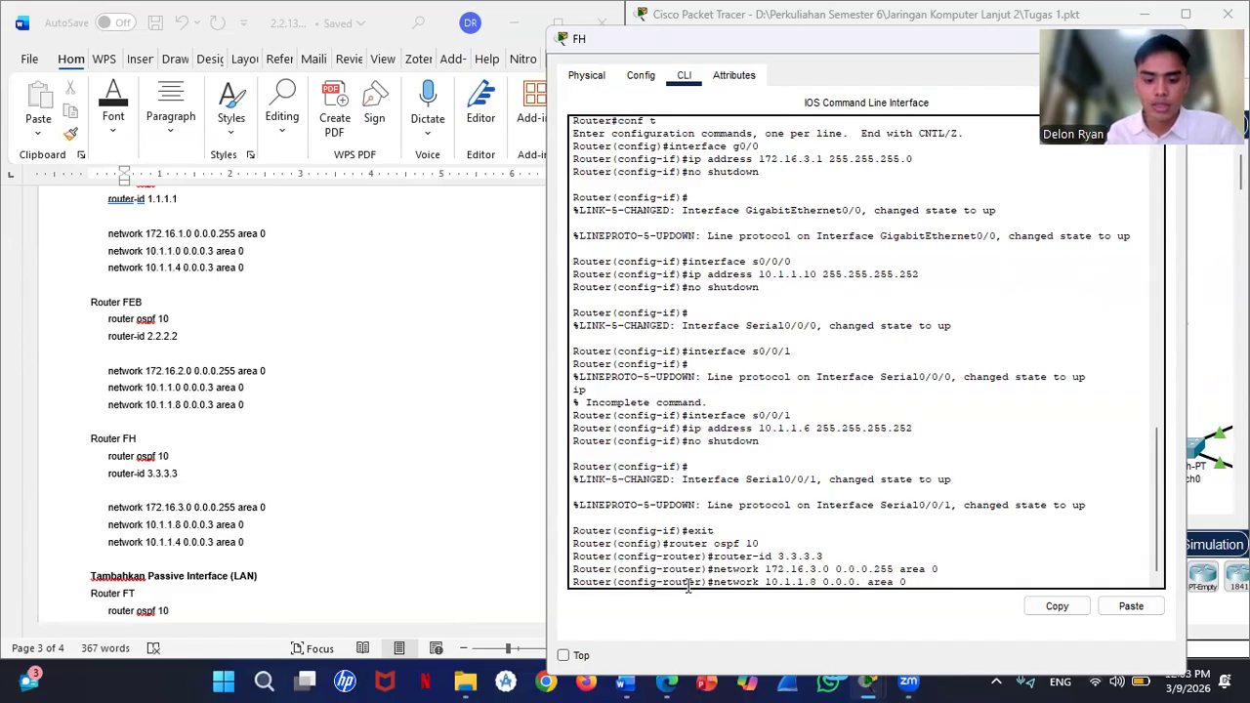
text(3)
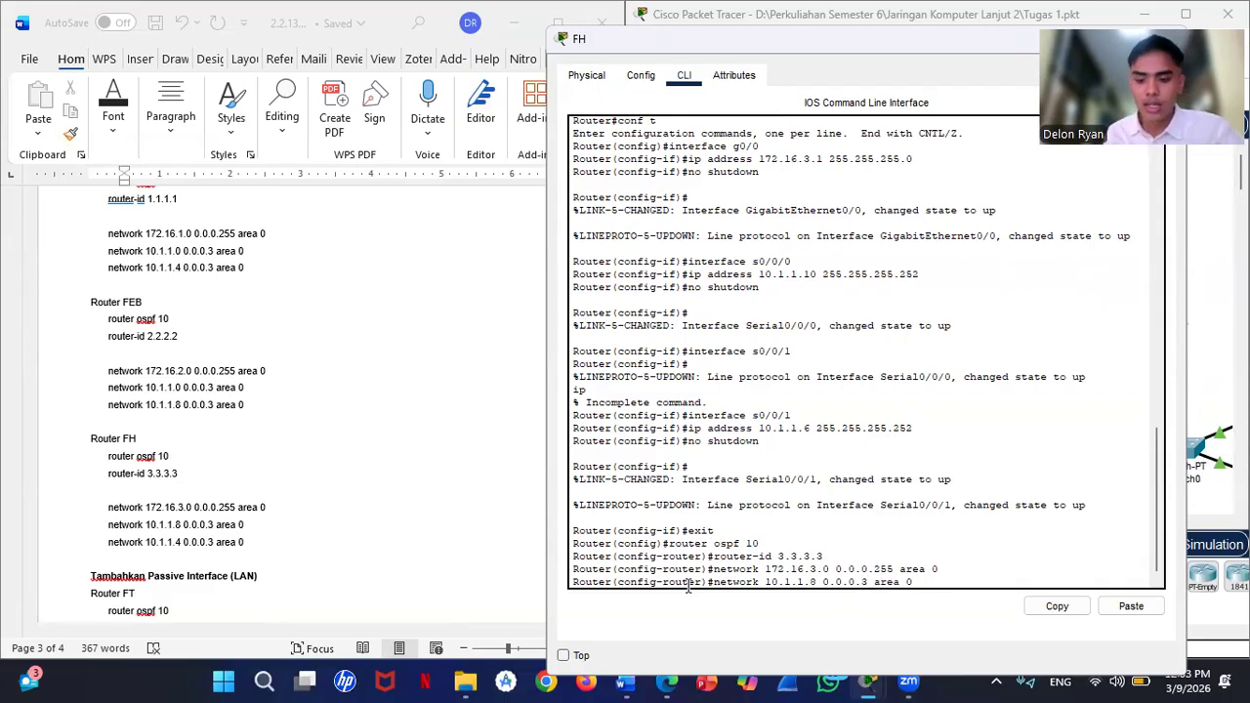
key(Return)
Step: Advertise network 10.1.1.4 with wildcard 0.0.0.3 in area 0 on router FH, ending at a clean prompt
key(Up)
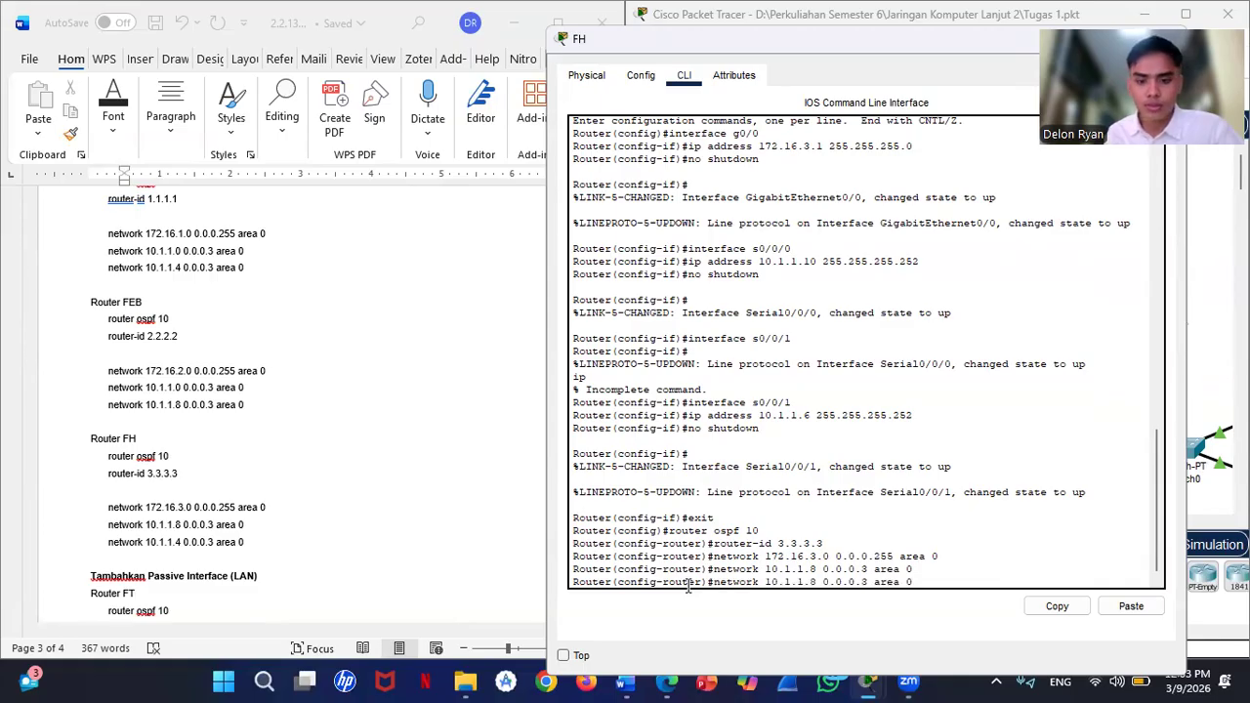
key(Left)
key(Left)
key(Left)
key(Left)
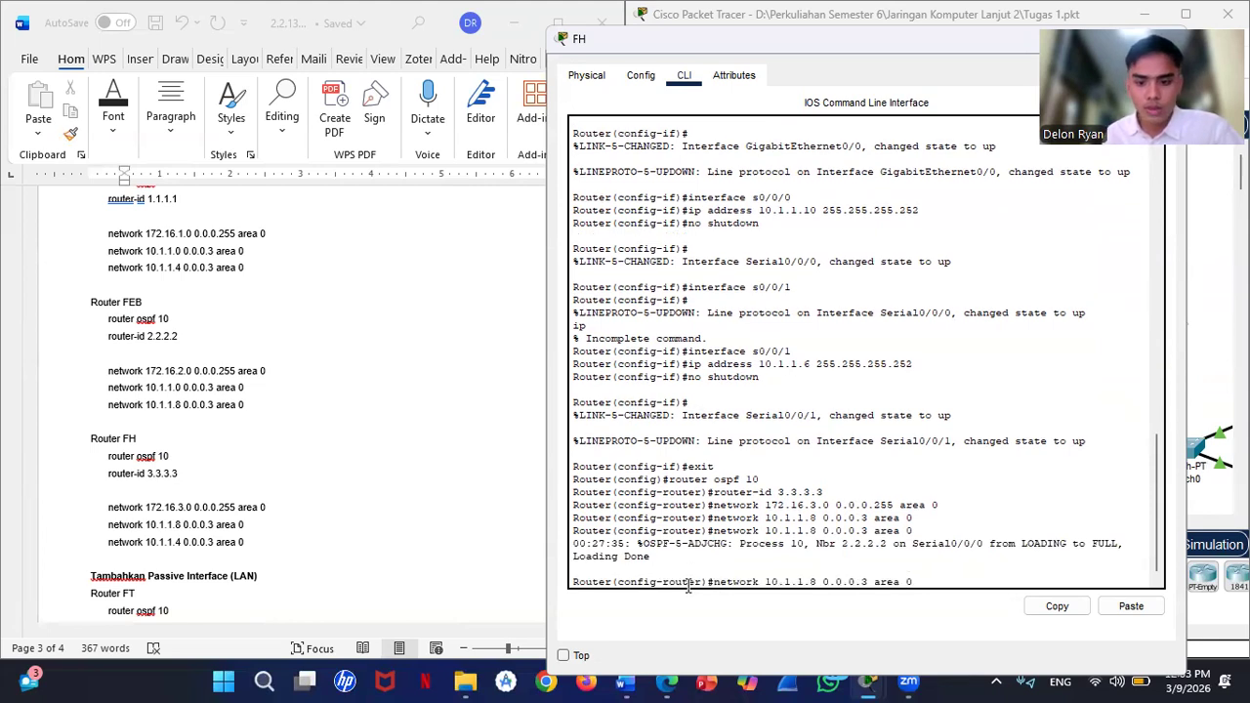
key(BackSpace)
text(4)
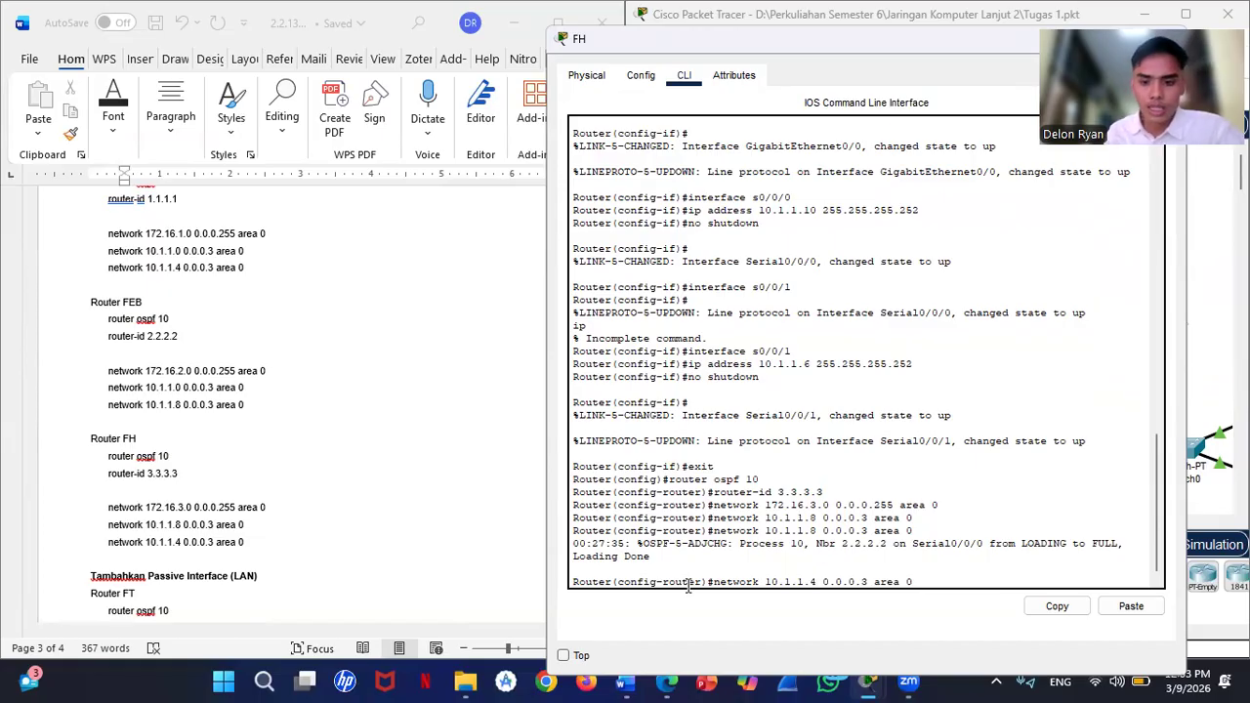
key(Return)
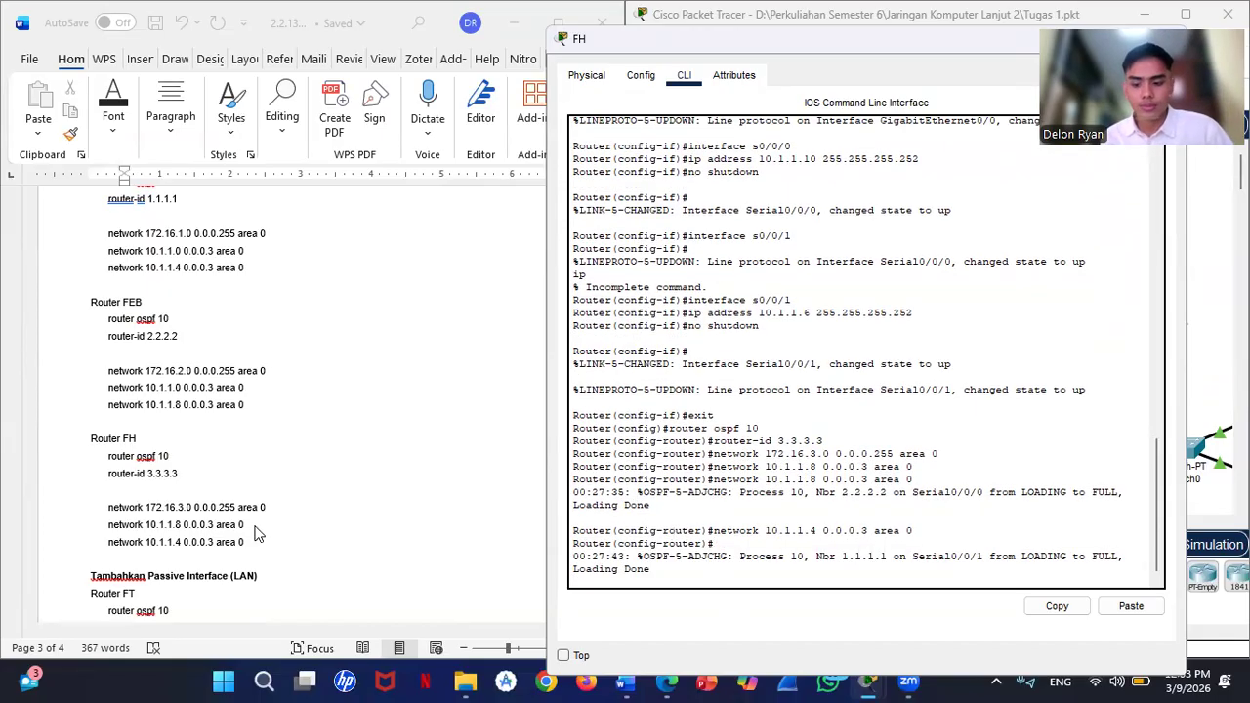
key(Return)
Step: Make interface g0/0 passive in router FH's OSPF process, following the lab document's passive interface section
scroll(174, 443, down, 2)
scroll(174, 443, down, 1)
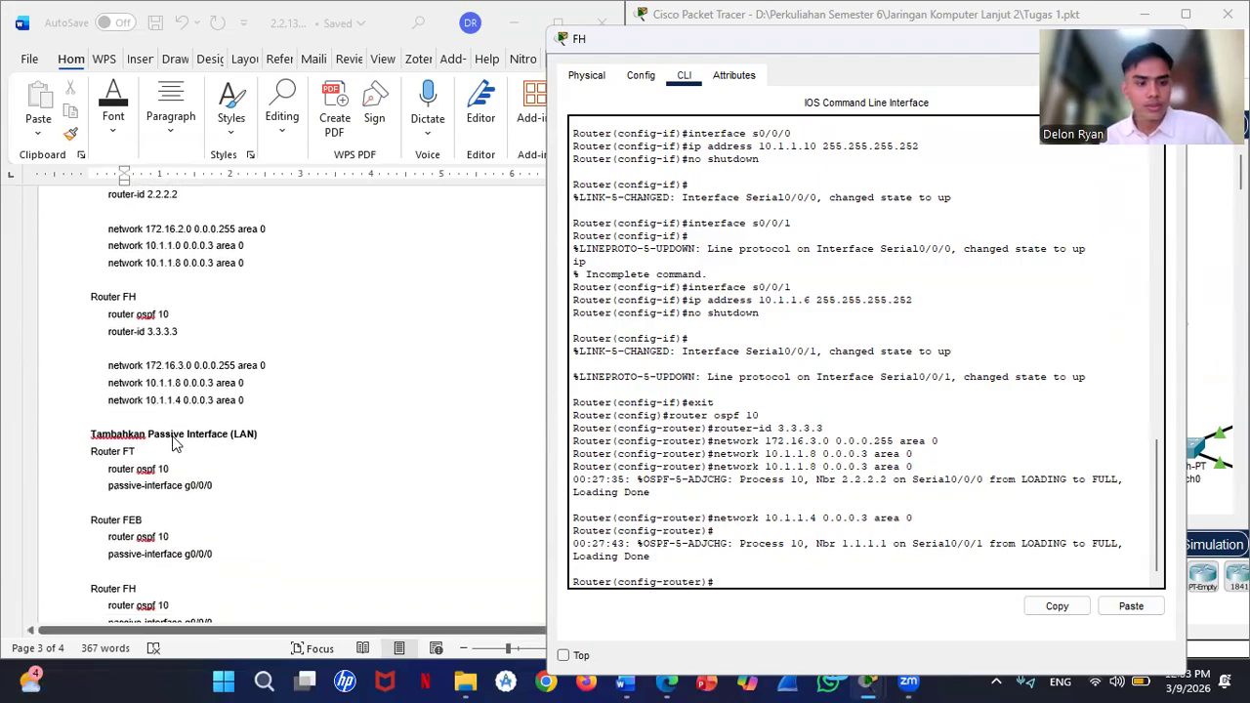
scroll(293, 458, down, 1)
text(pass)
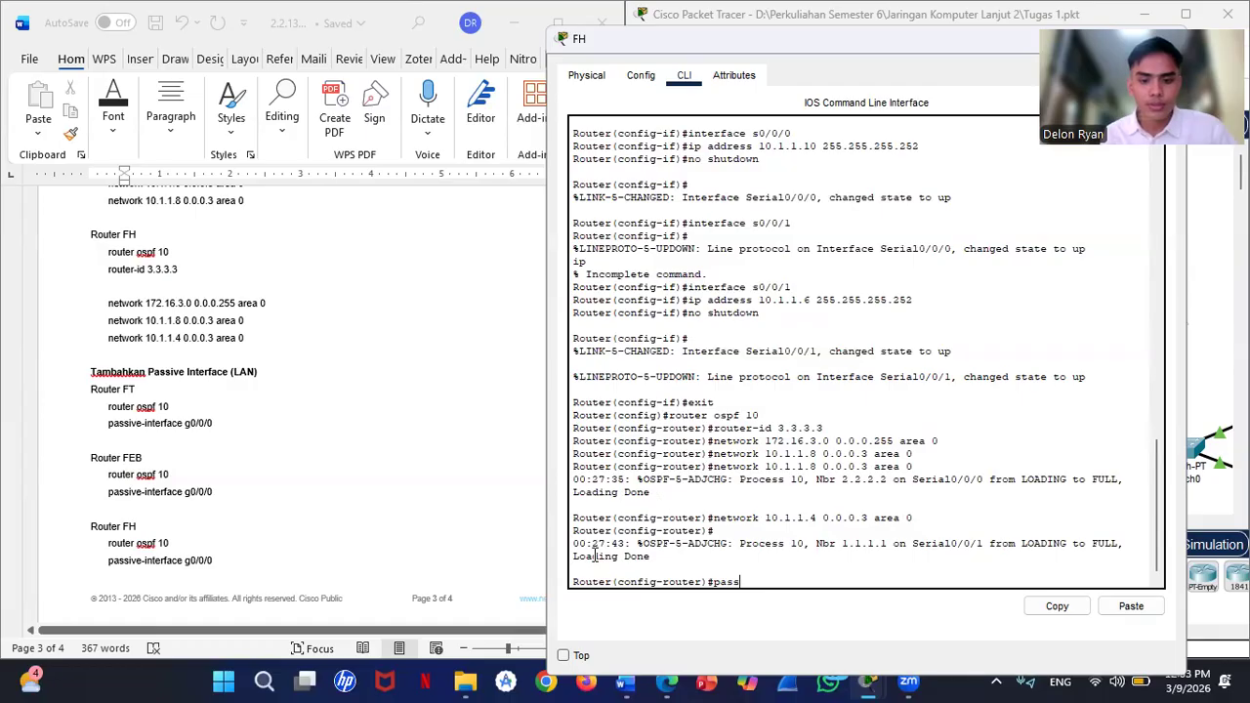
text(ive )
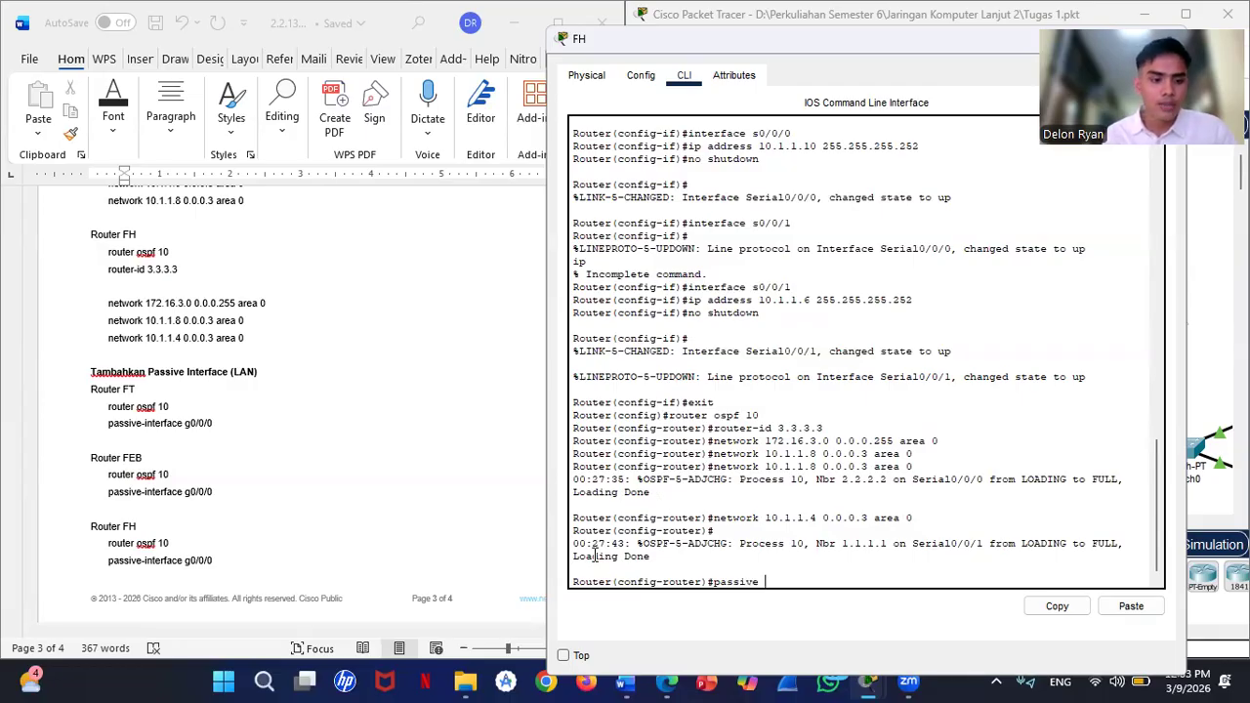
text(-interf)
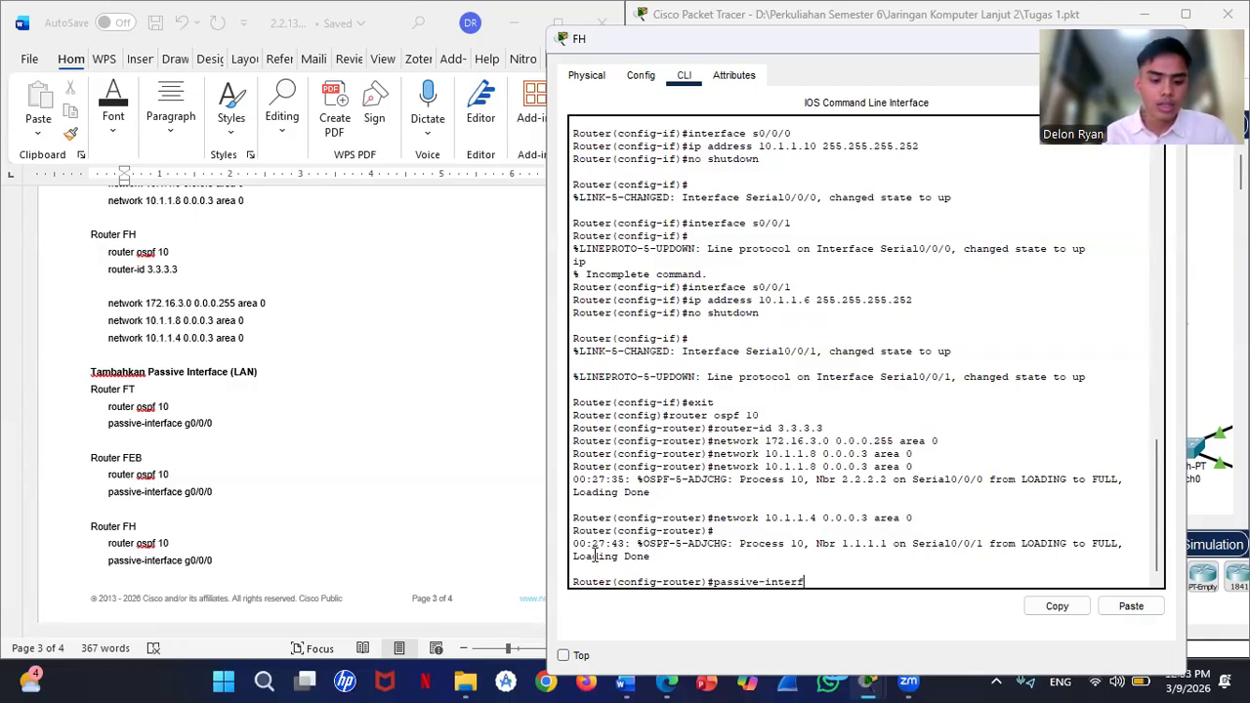
text(ave)
key(BackSpace)
text(ce)
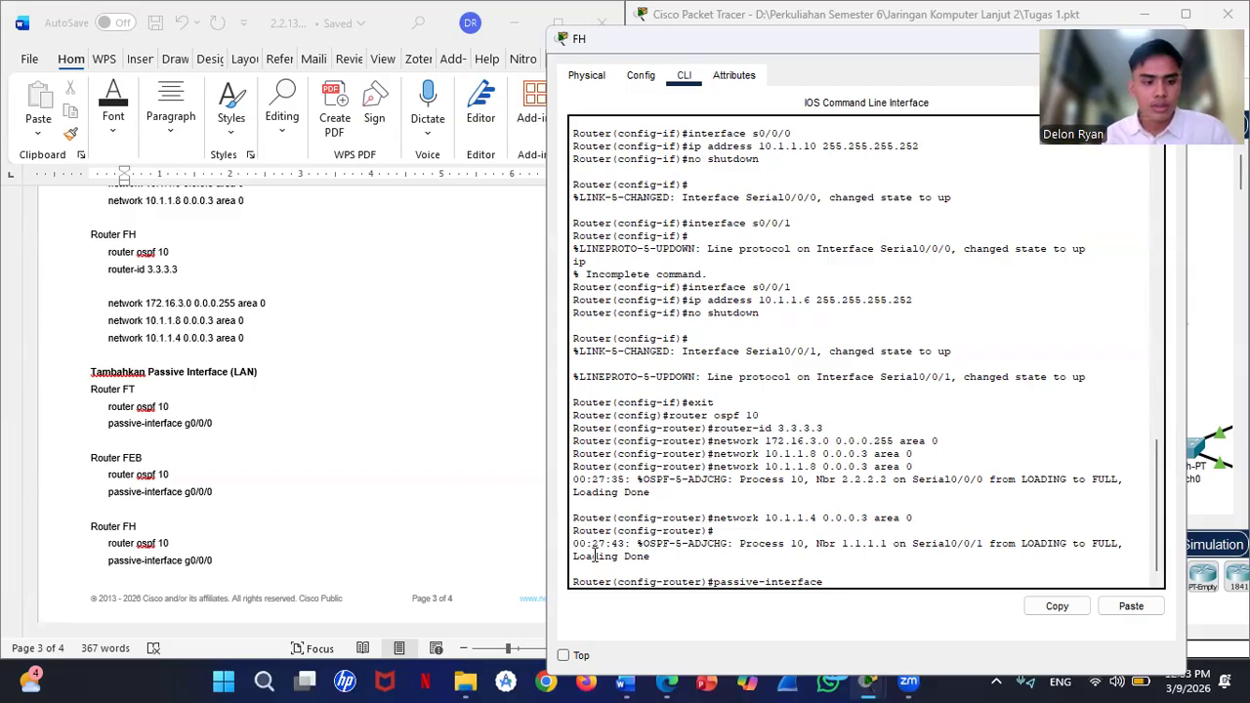
text( g0/0)
key(Return)
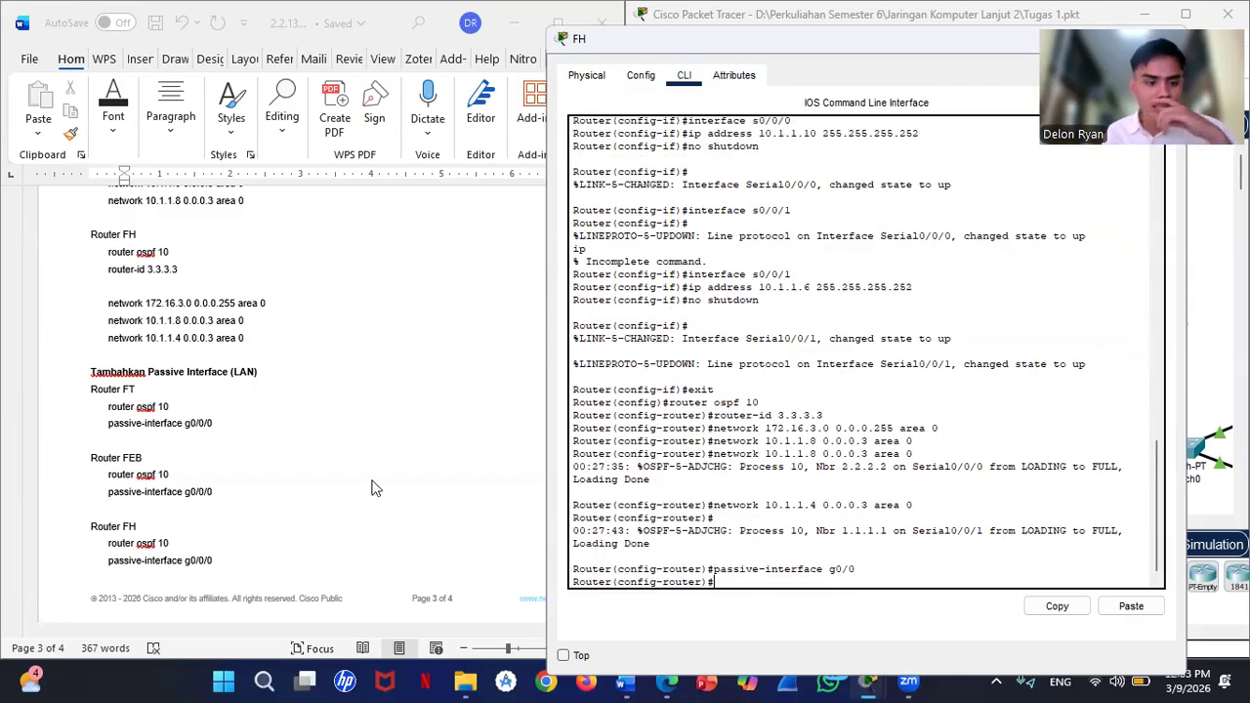
Step: Enable OSPF process 10 in area 0 on router FH's interface g0/0
scroll(357, 488, down, 3)
scroll(356, 488, down, 5)
text(in)
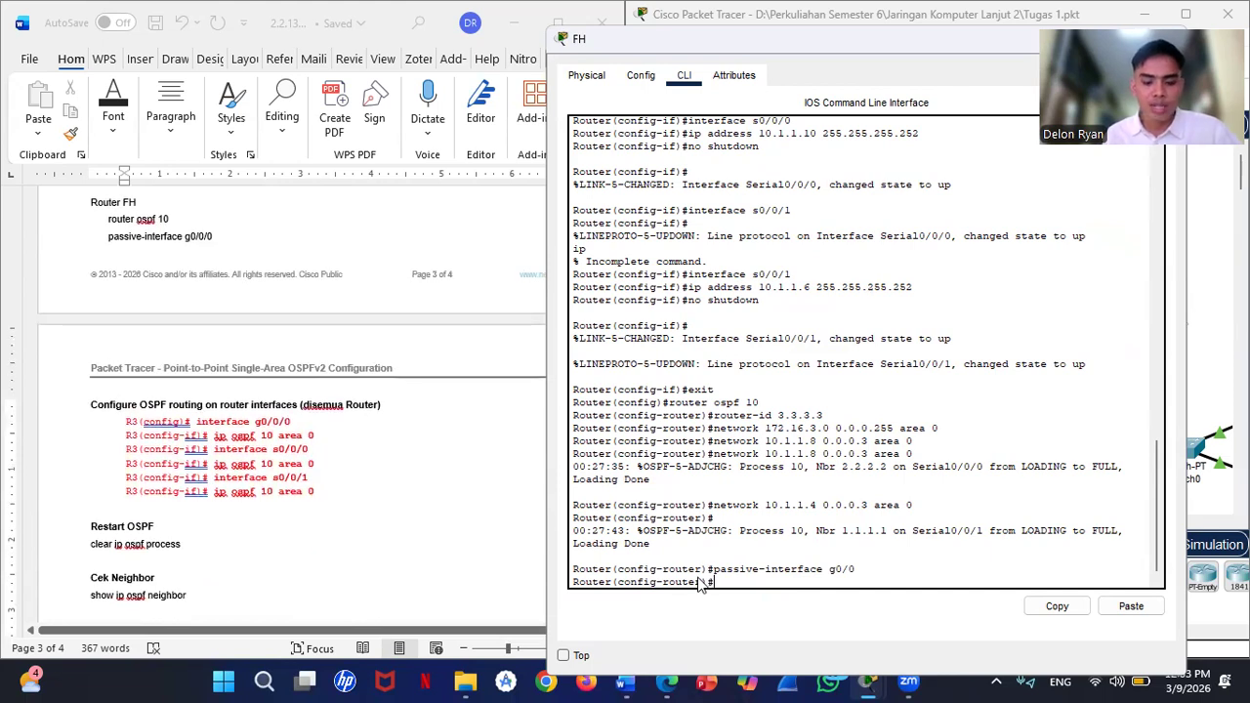
text(terface )
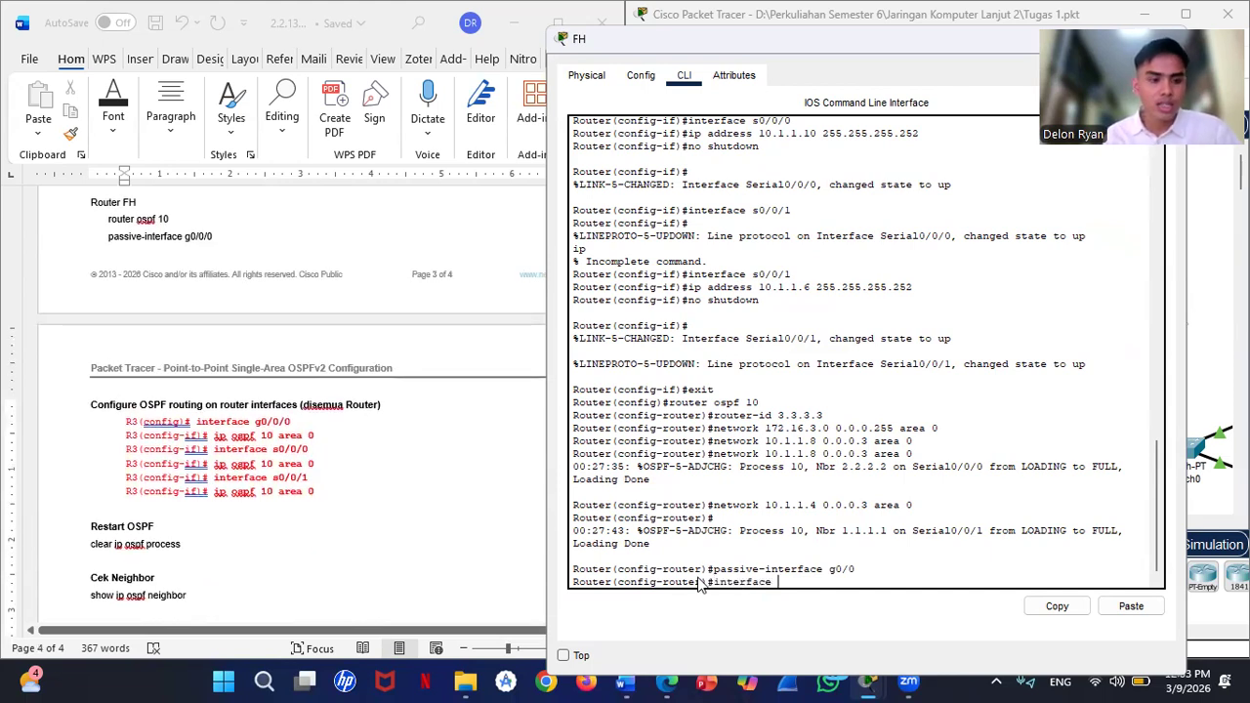
text(g0)
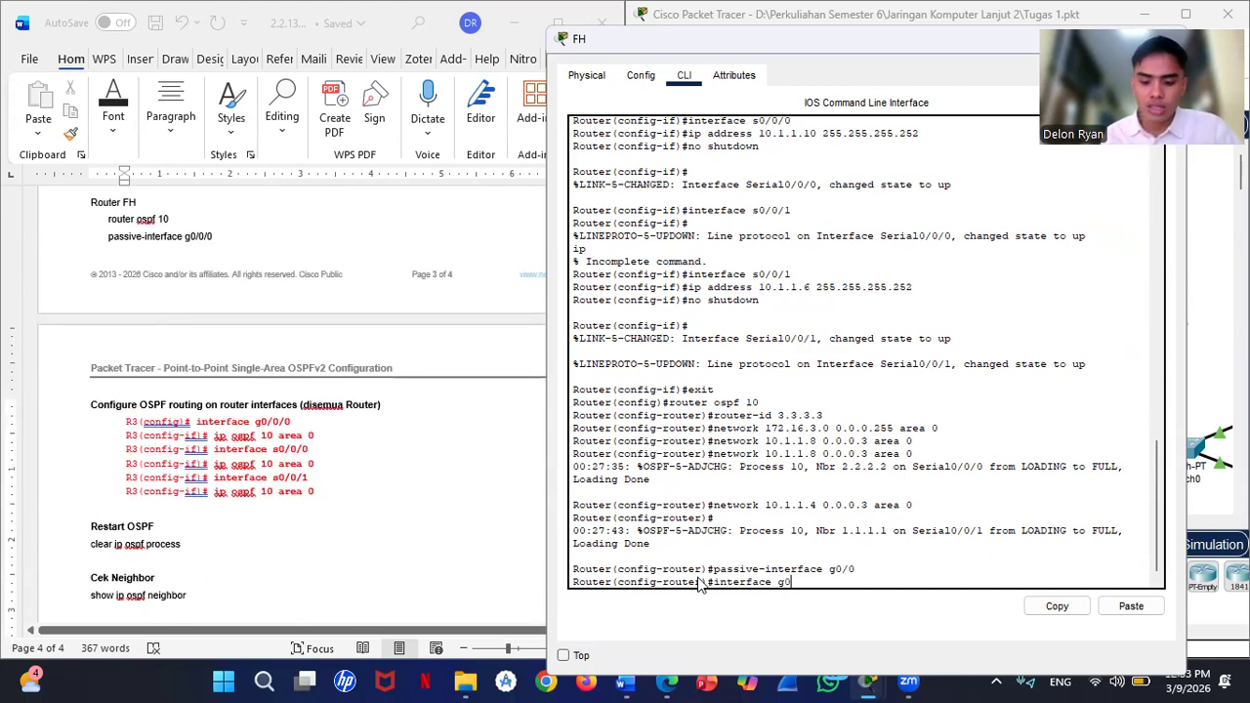
text(/0)
key(Return)
text(ip ospf 10 ar)
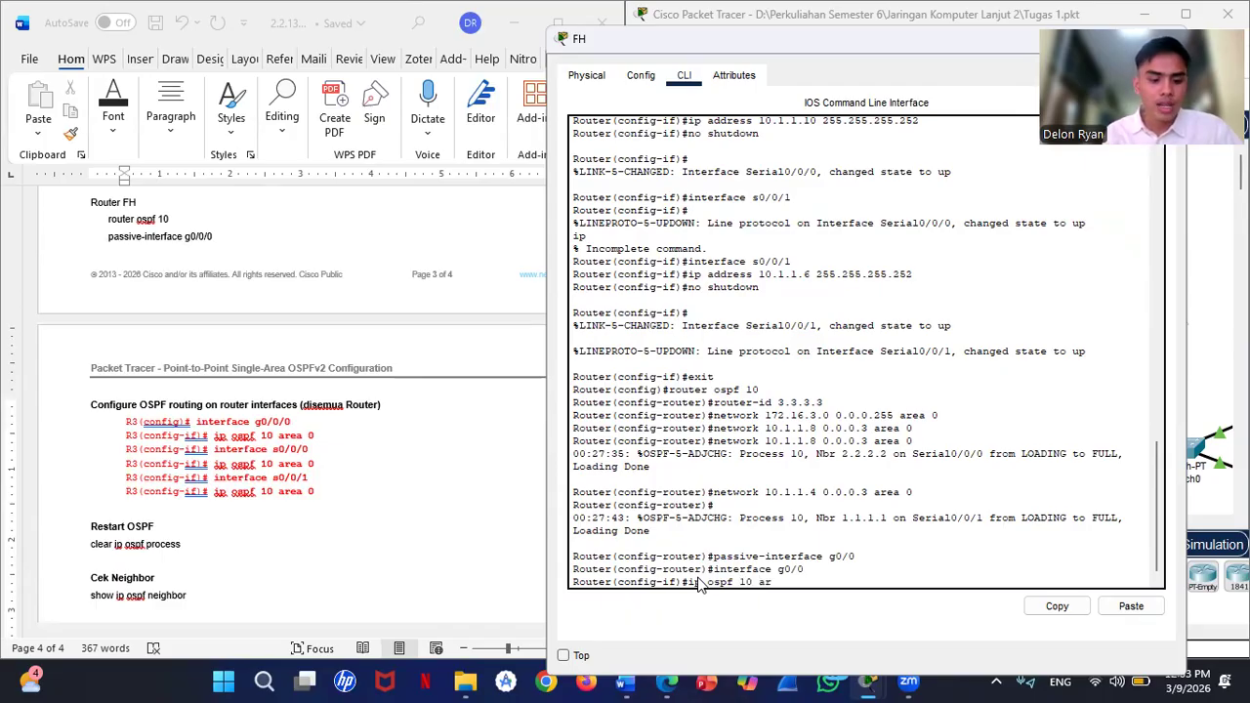
text(ea 0)
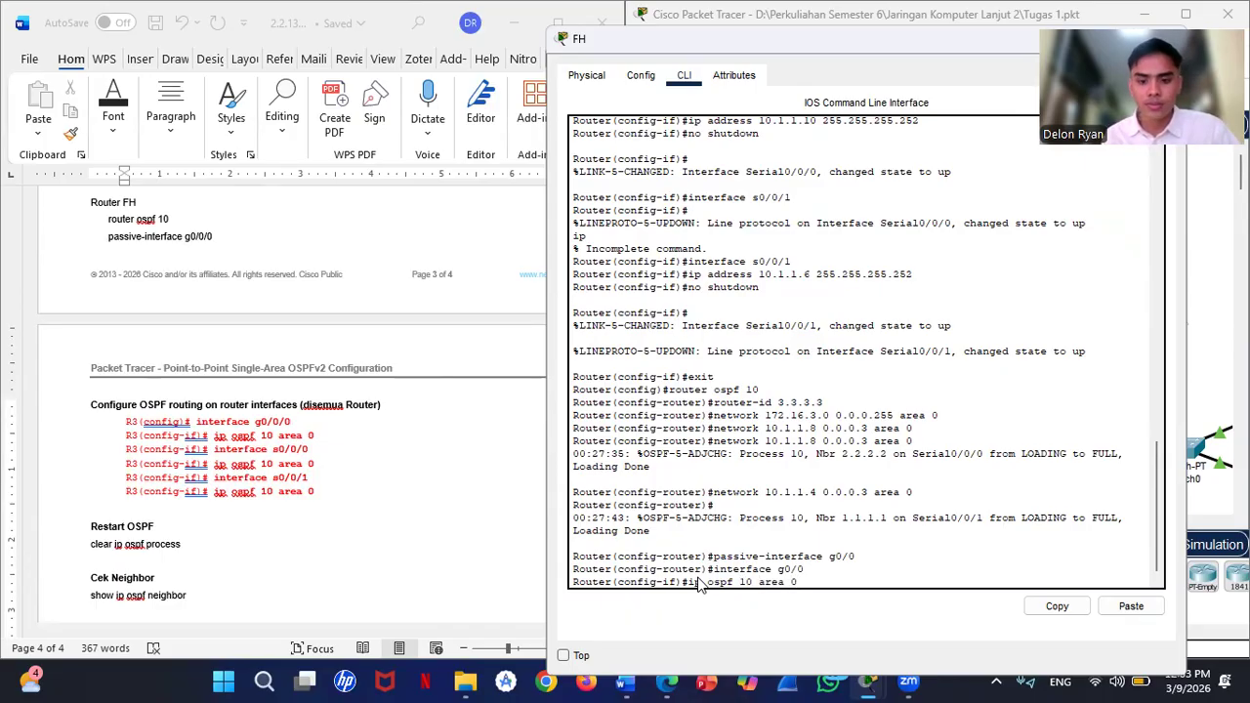
key(Return)
Step: Enable OSPF process 10 in area 0 on router FH's interface s0/0/0
key(Up)
key(Up)
key(Left)
key(Left)
key(BackSpace)
text(s0/0)
key(Return)
key(Up)
key(Up)
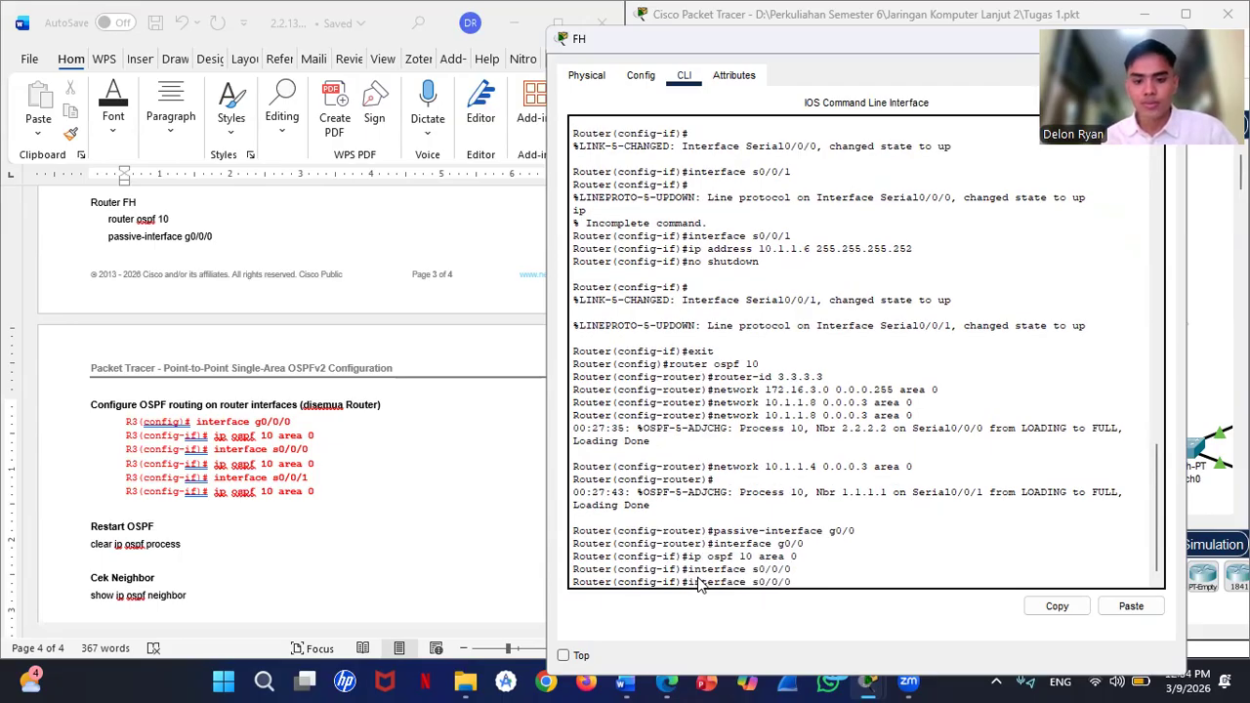
key(Return)
Step: Enable OSPF process 10 in area 0 on router FH's interface s0/0/1
key(Up)
key(Up)
key(BackSpace)
text(1)
key(Return)
key(Up)
key(Up)
key(Return)
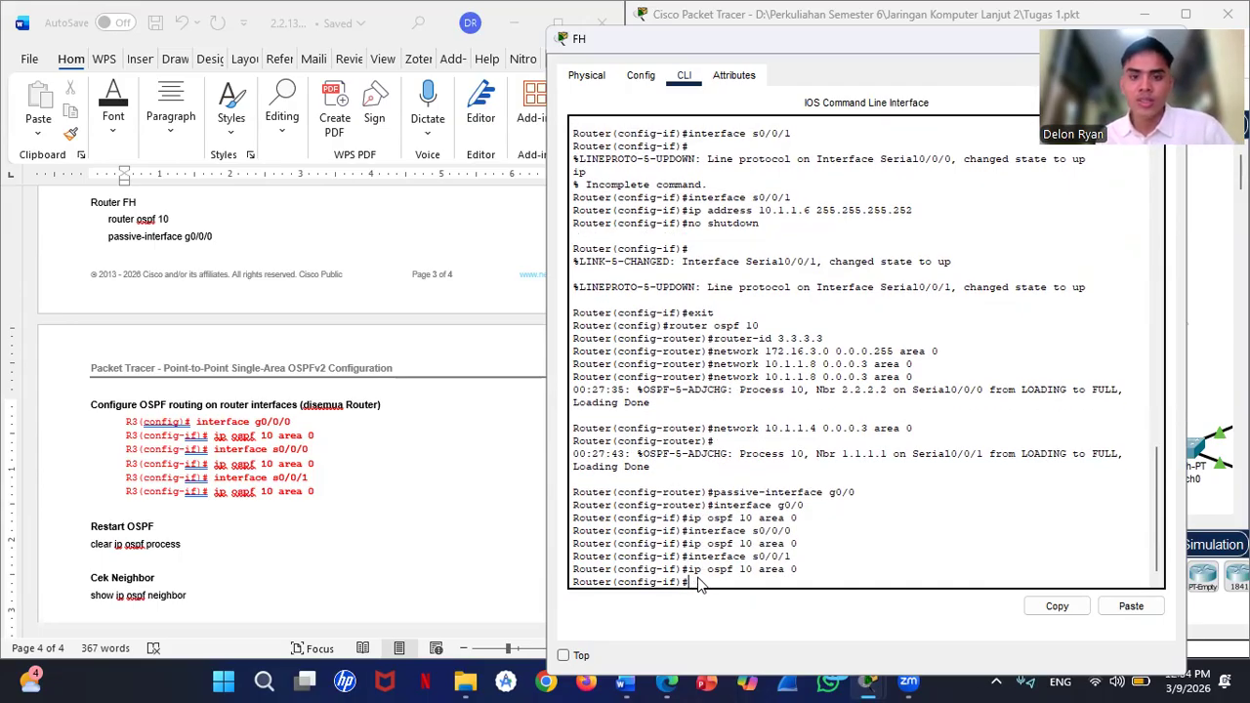
Step: Put router FH's window away and review the OSPF commands already entered on router FEB
click(526, 397)
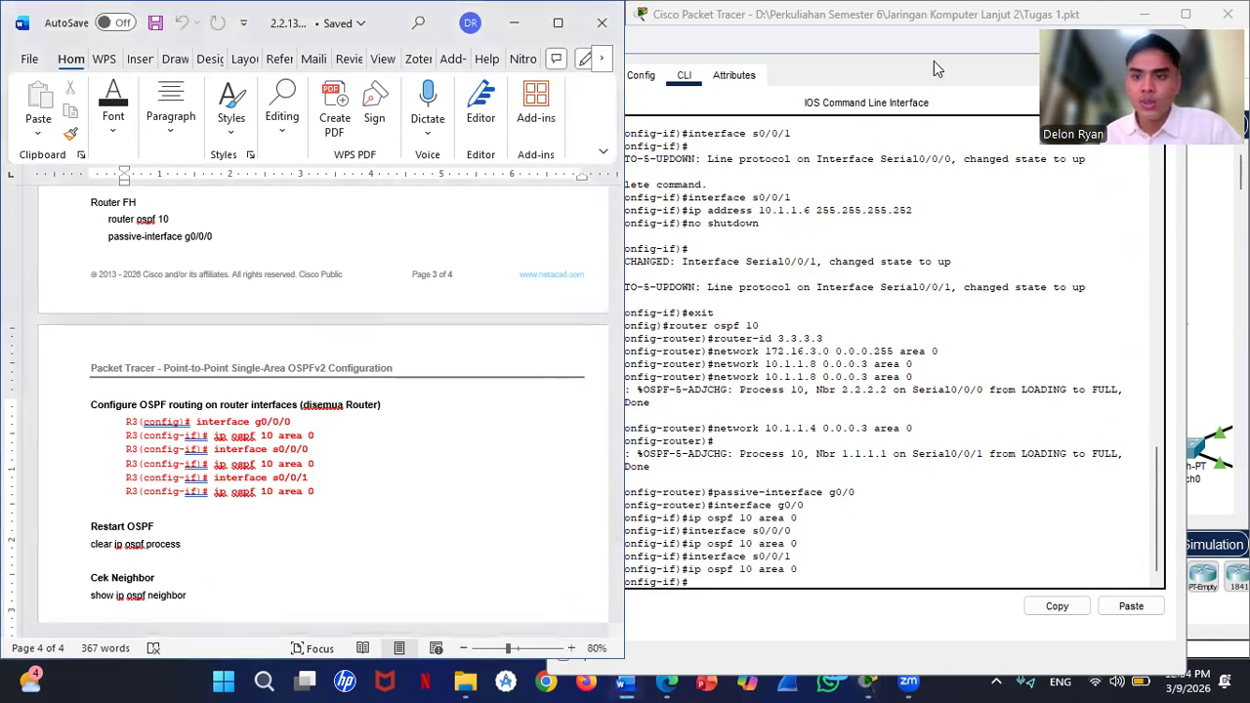
drag(930, 39, 804, 152)
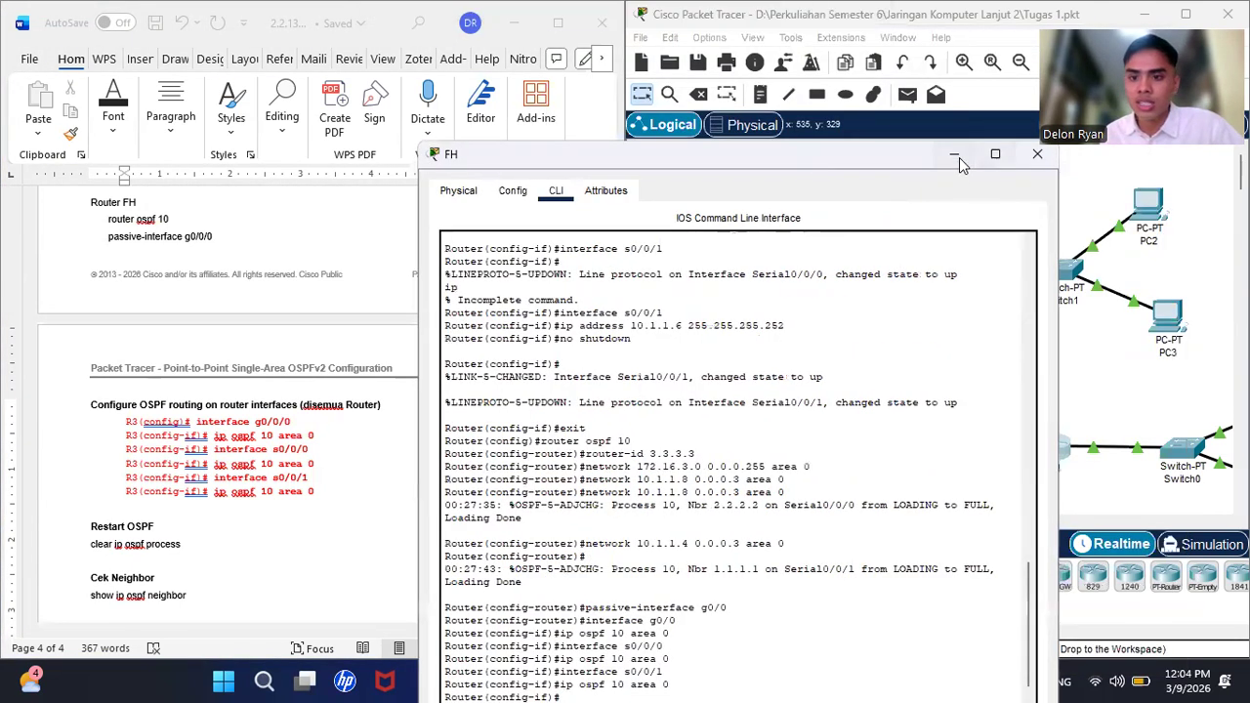
click(956, 157)
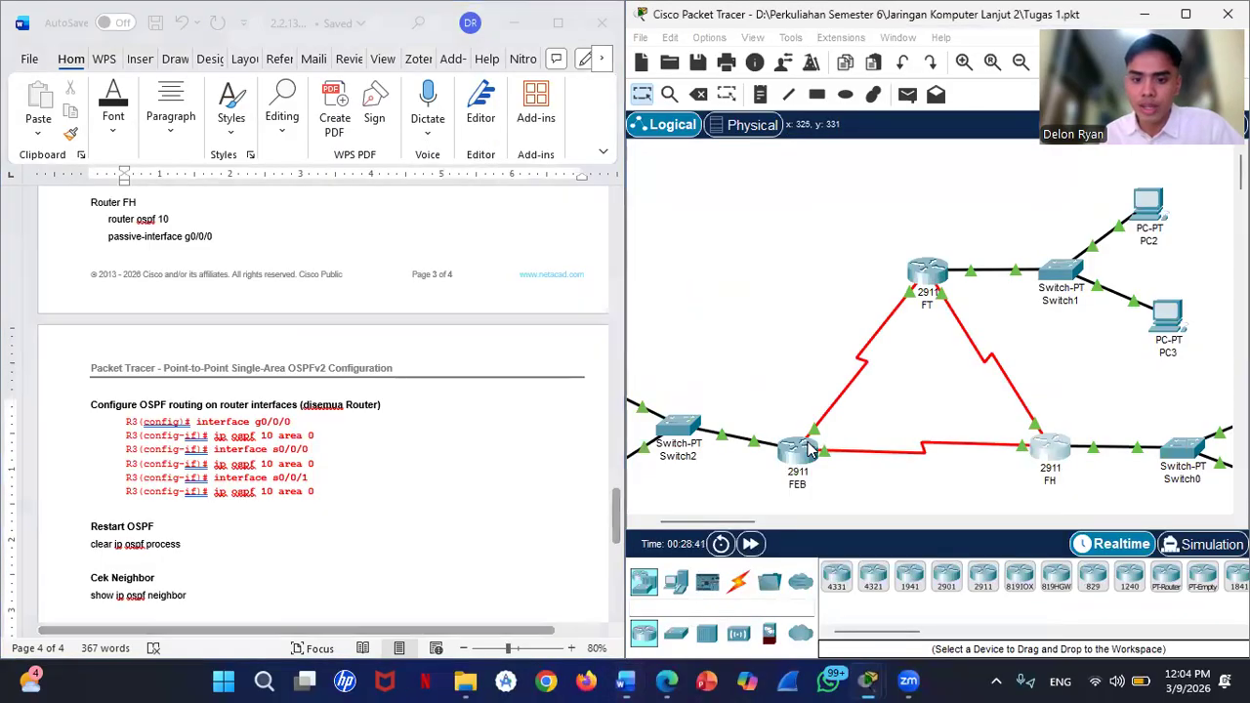
click(808, 441)
scroll(706, 322, up, 4)
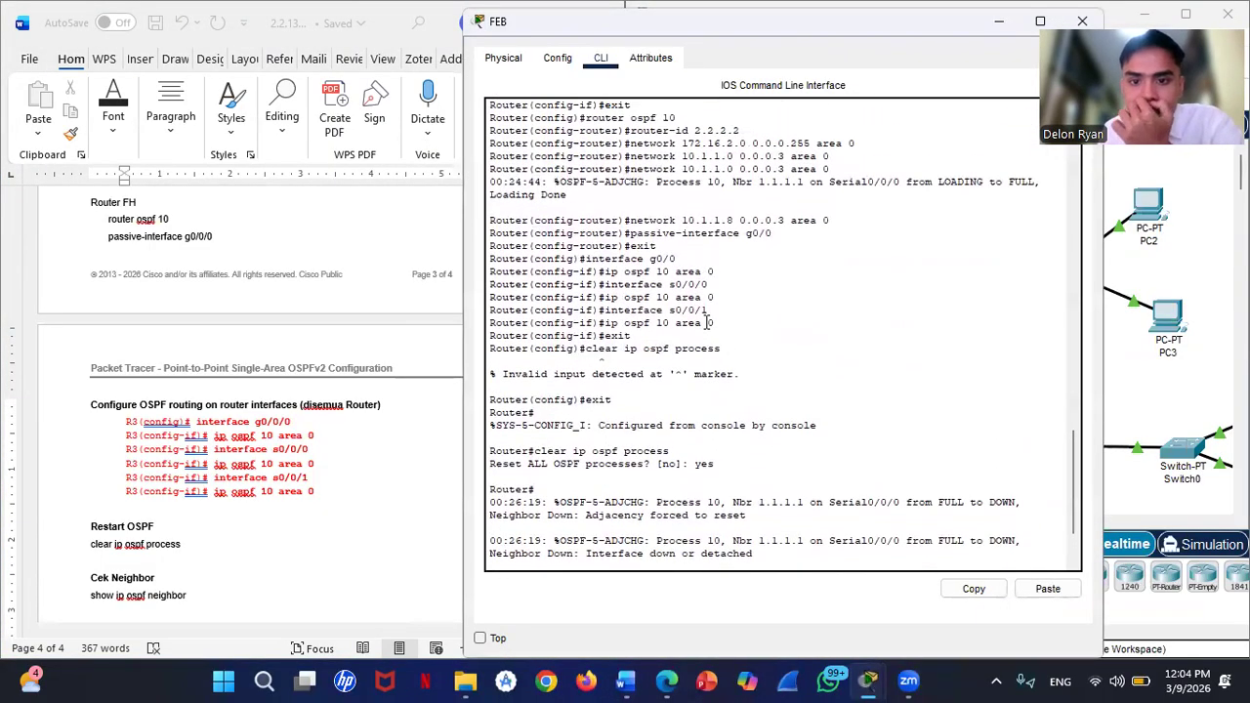
scroll(706, 322, up, 1)
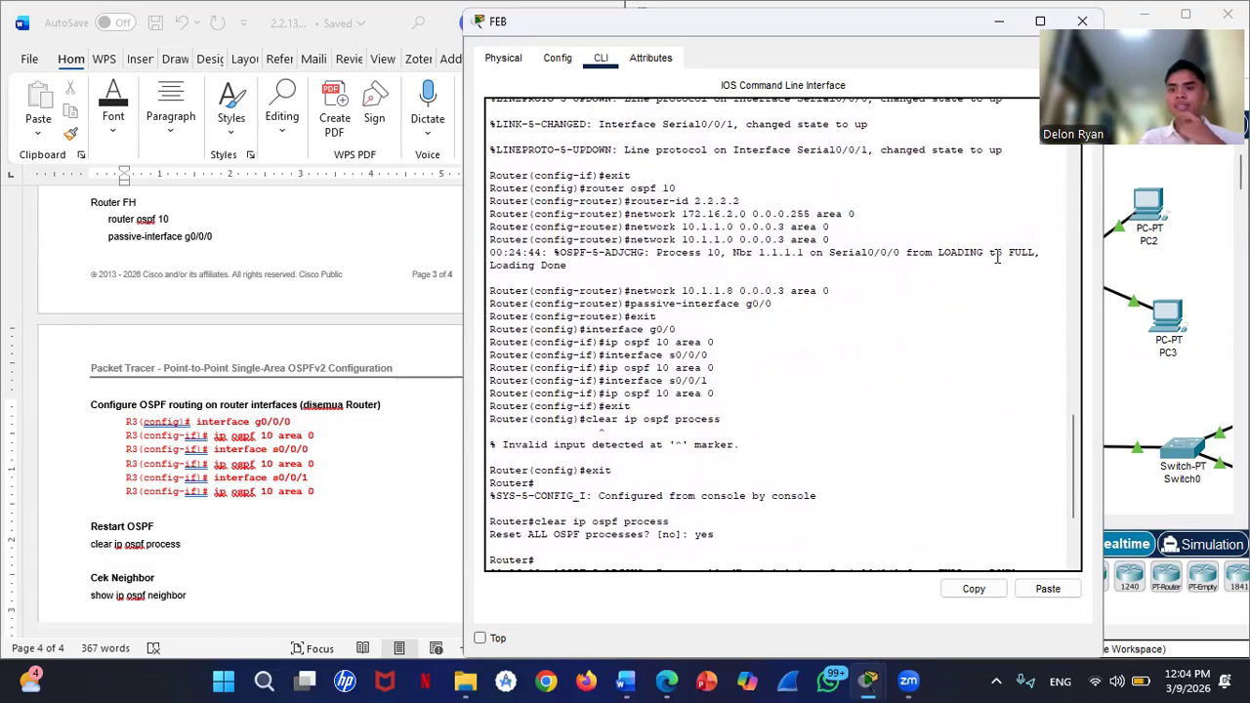
click(1154, 268)
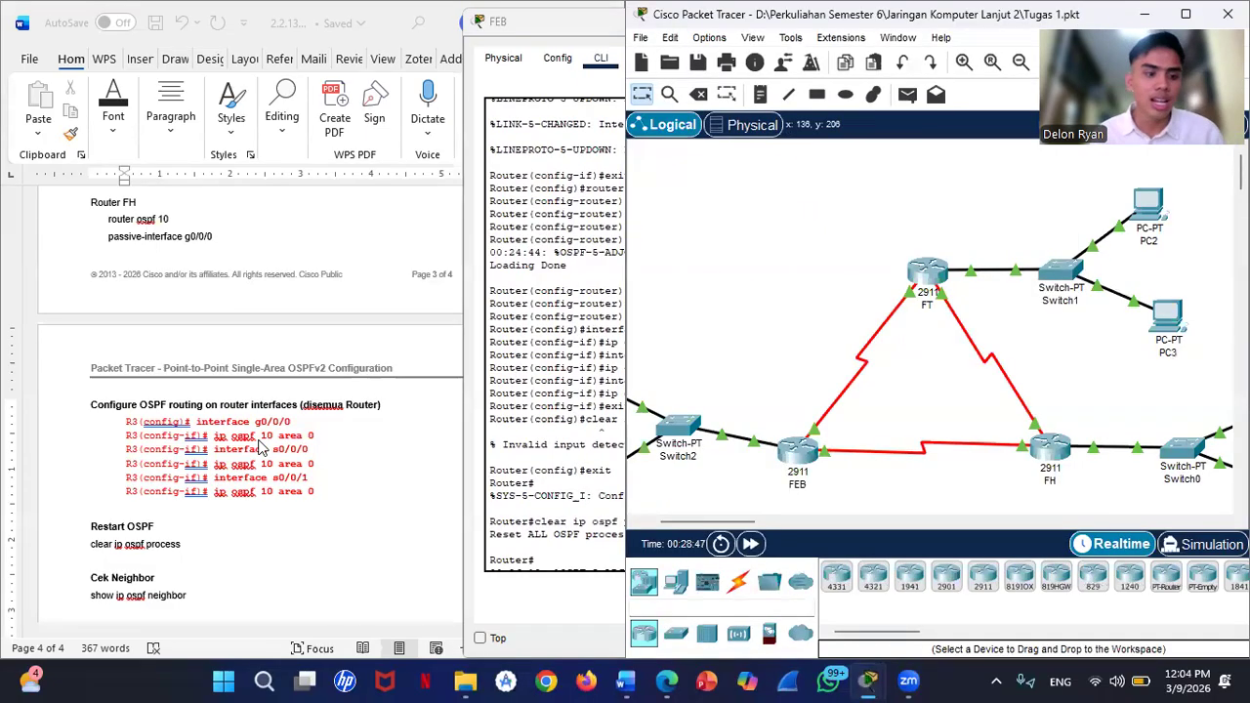
Step: Set the static IPv4 address of PC2 on router FT's LAN to 172.16.1.10
scroll(259, 448, down, 3)
scroll(259, 448, down, 2)
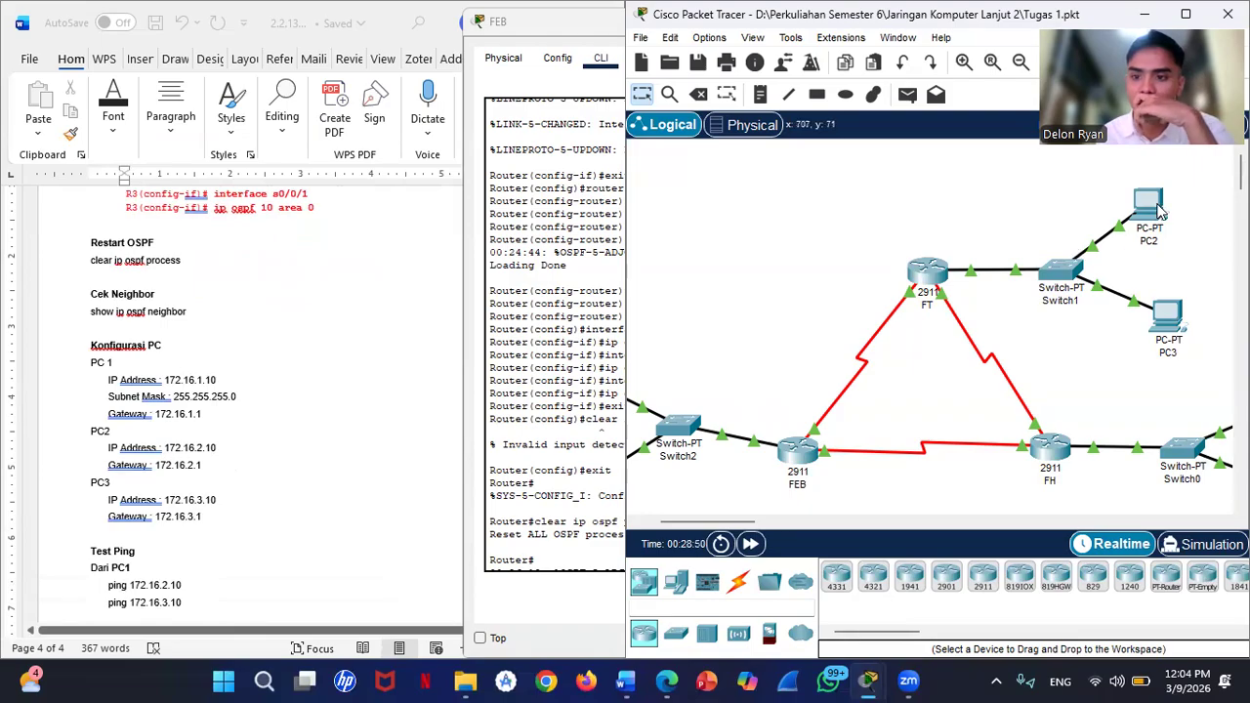
mouse_move(1160, 212)
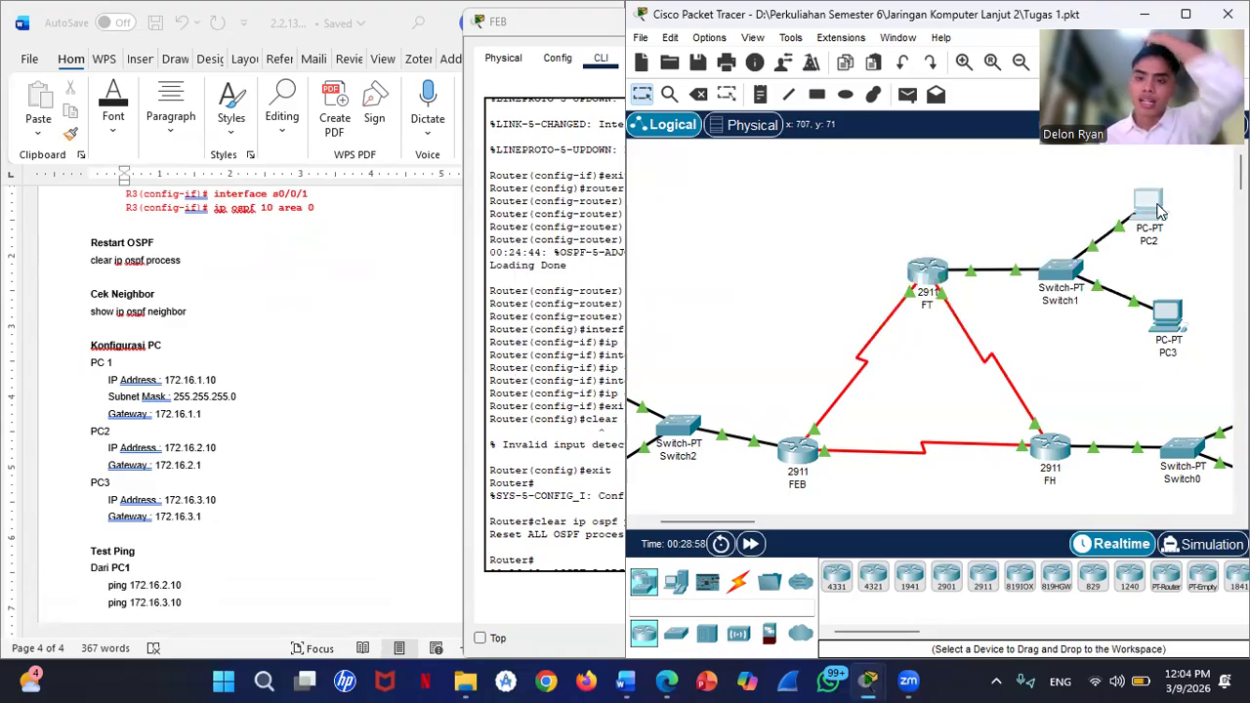
click(1159, 210)
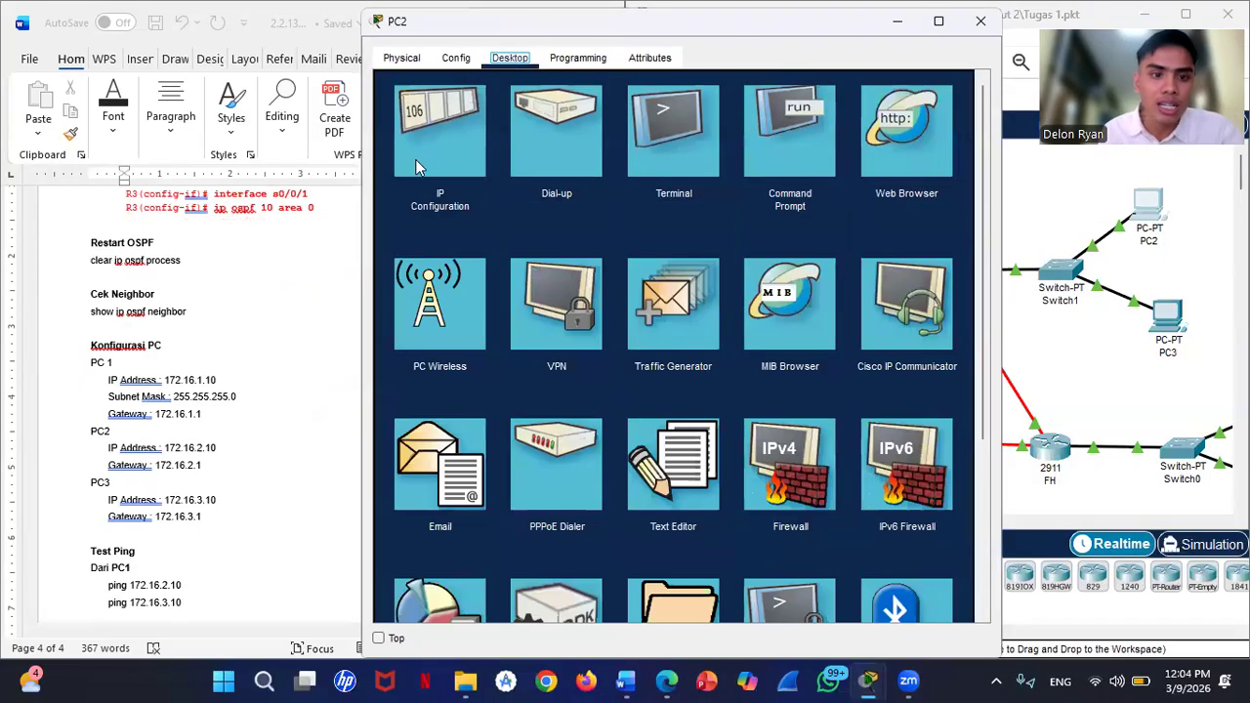
click(417, 158)
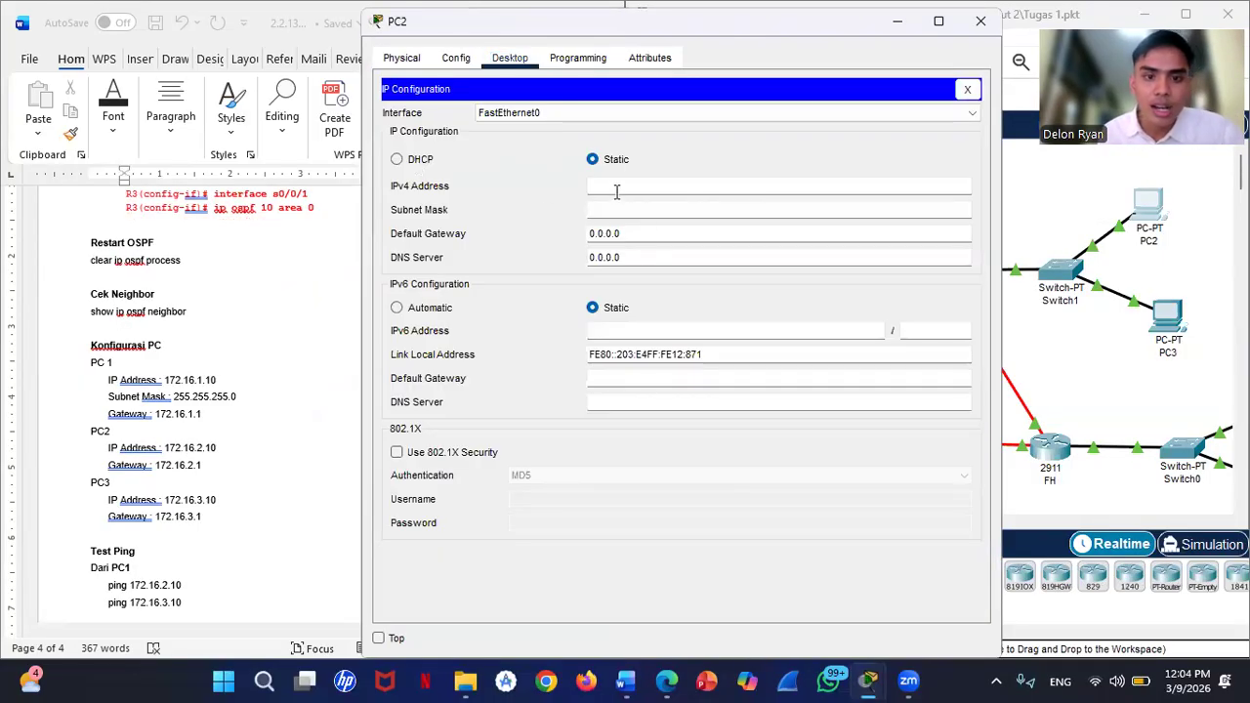
text(172.)
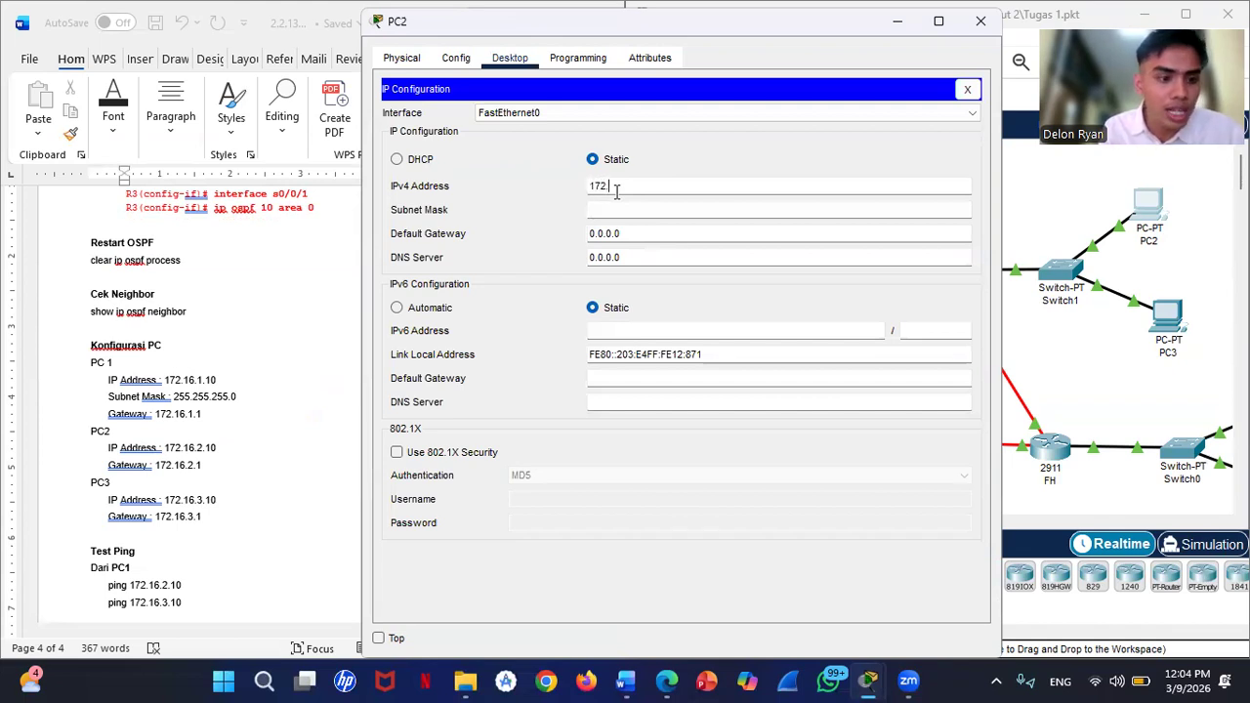
text(16.1.10)
Step: Set PC2's subnet mask to 255.255.255.0 and its default gateway to 172.16.1.1
click(614, 207)
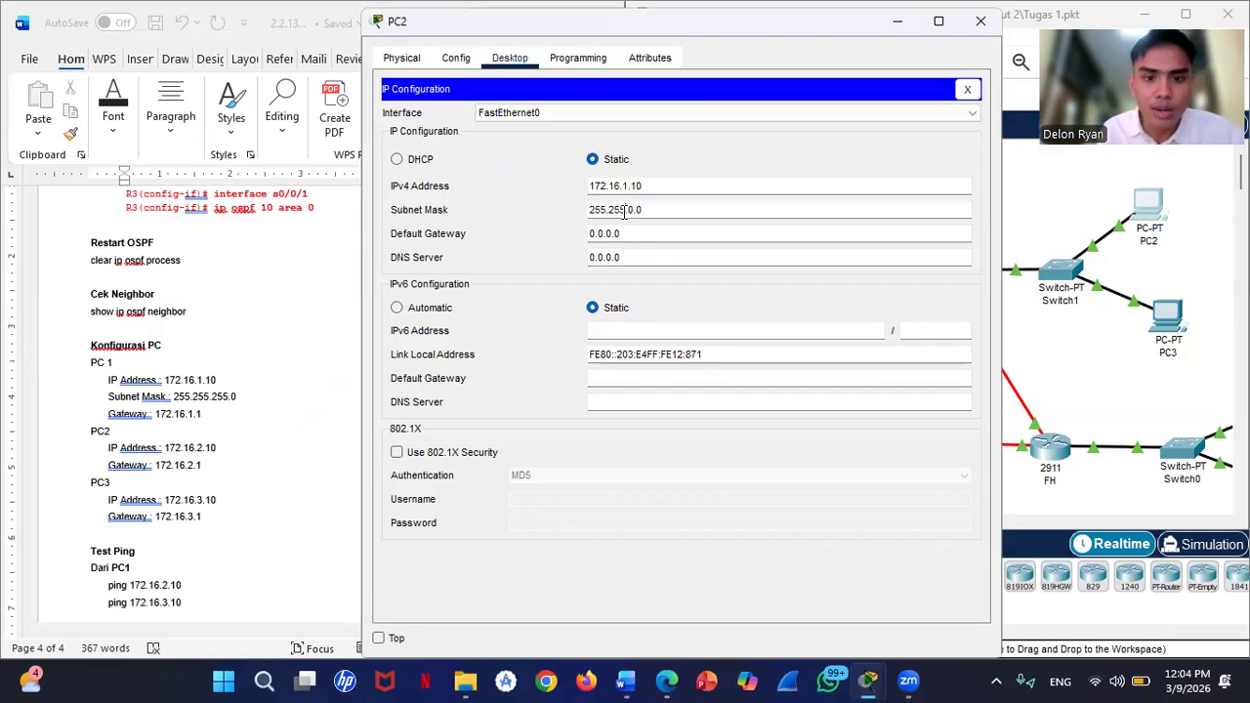
text(255.)
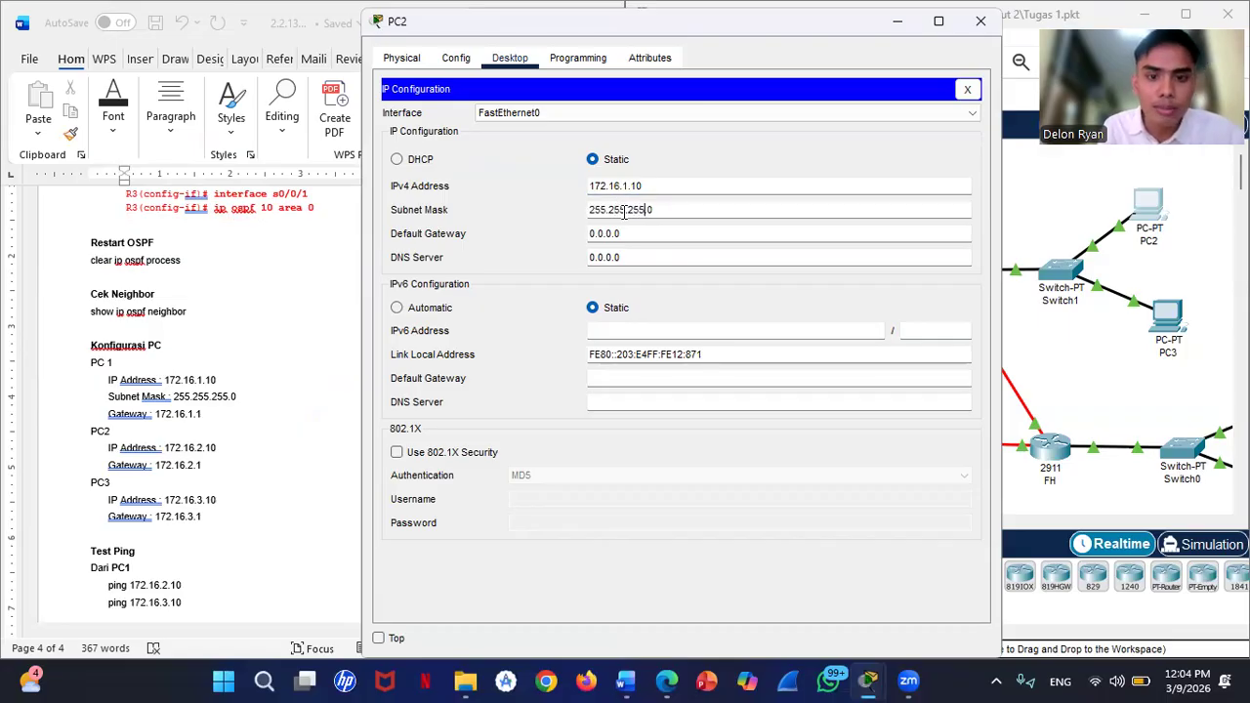
drag(630, 226, 582, 239)
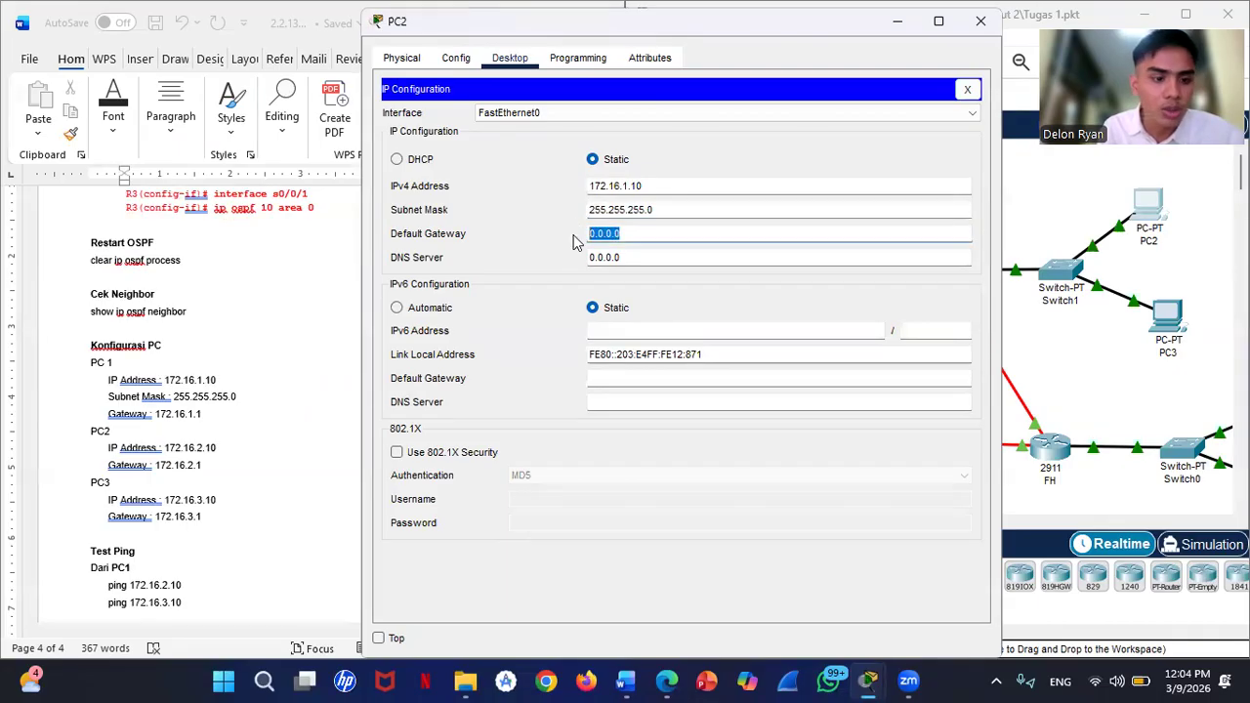
text(172)
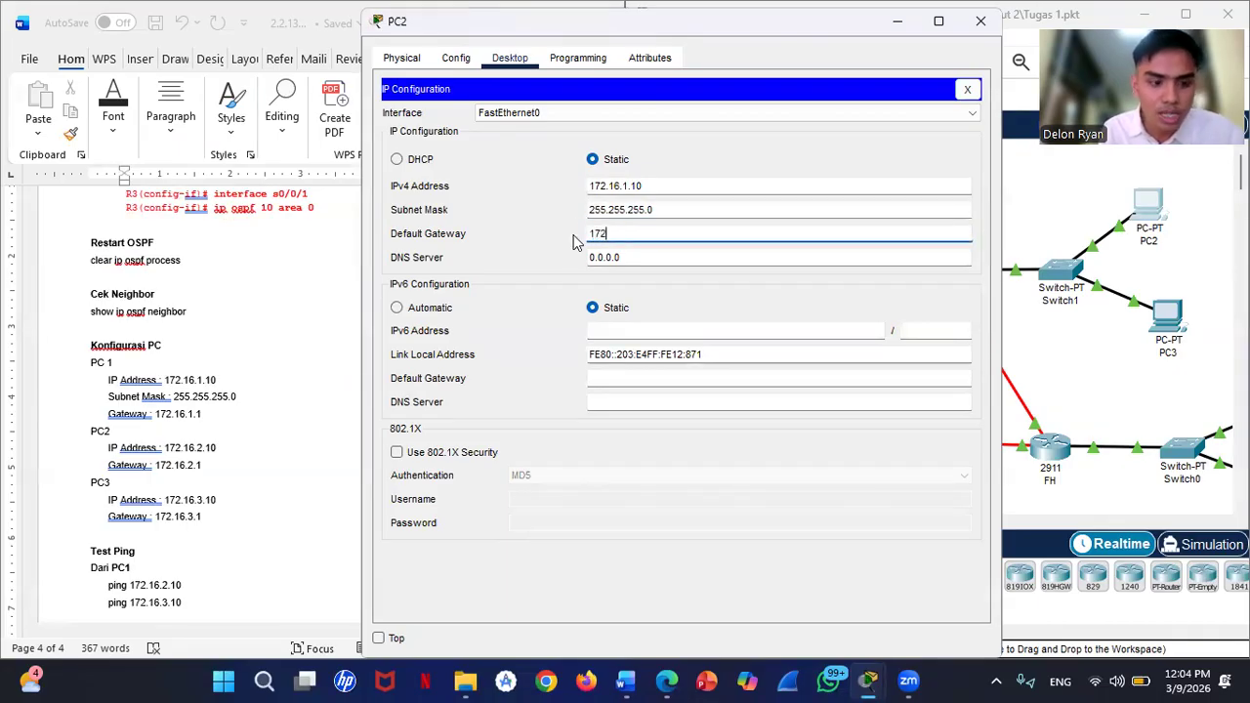
text(.16.1.1)
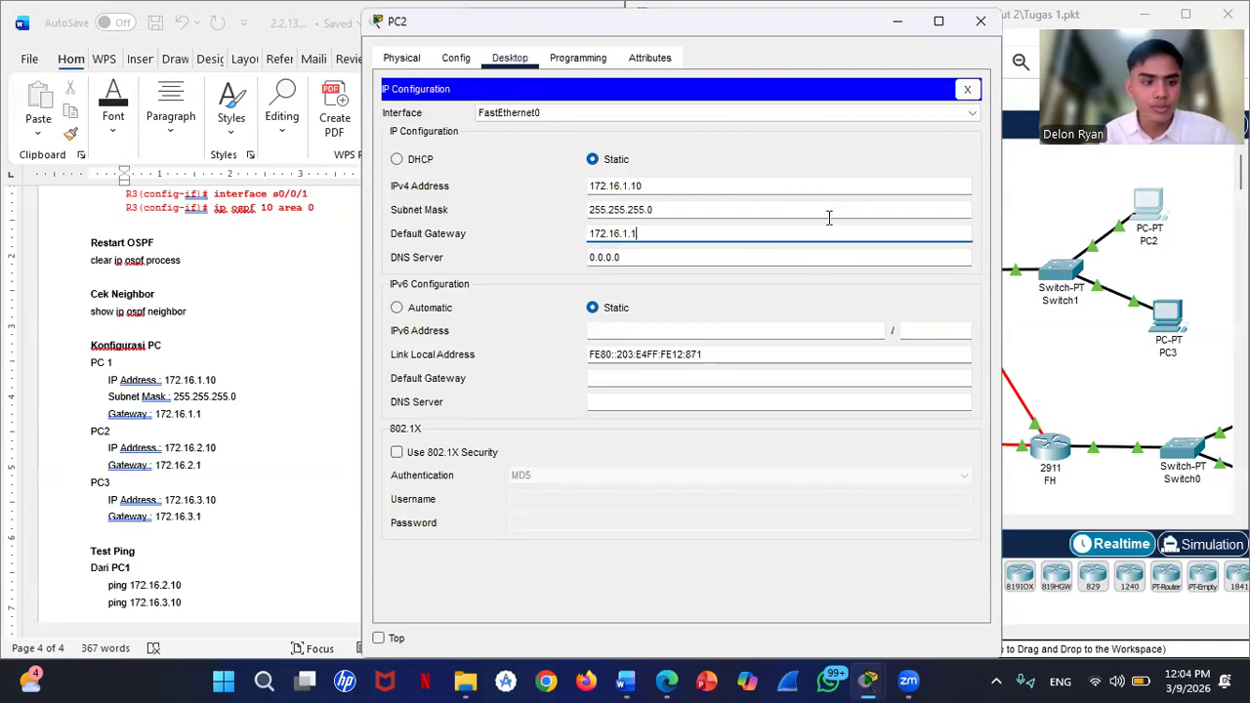
click(1030, 241)
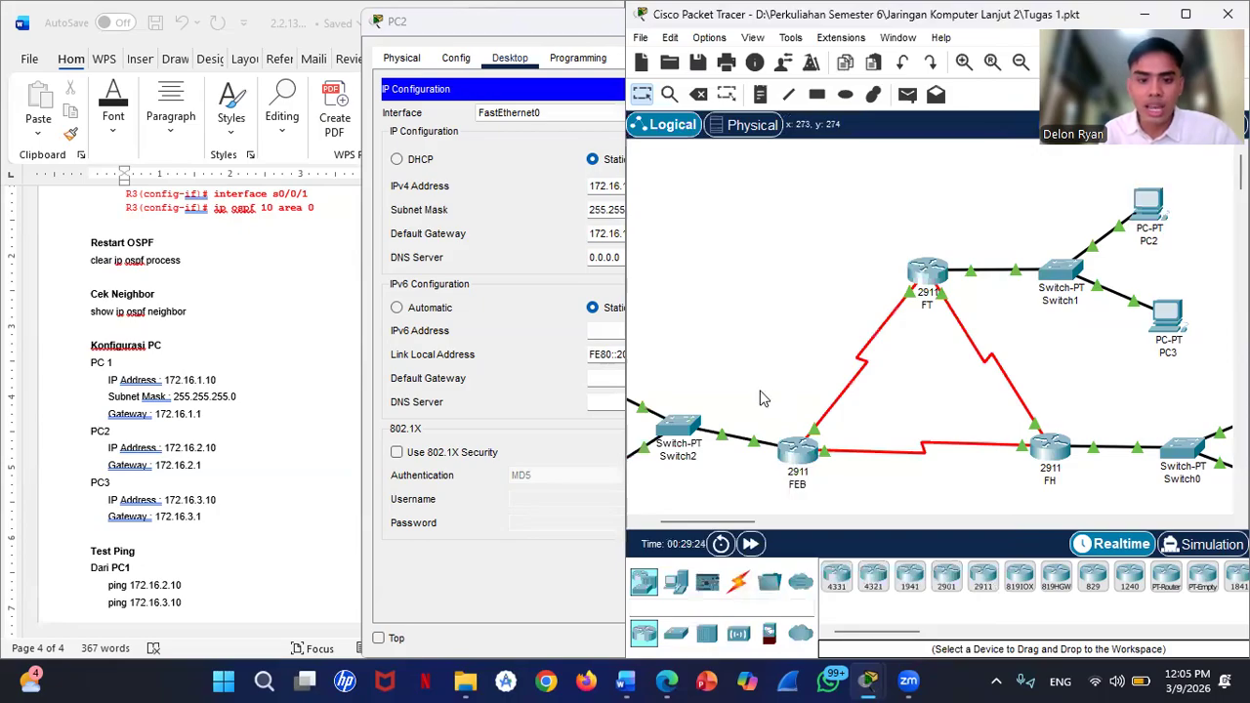
Step: Set the static IPv4 address of PC0 on router FEB's LAN to 172.16.2.10
scroll(764, 399, left, 3)
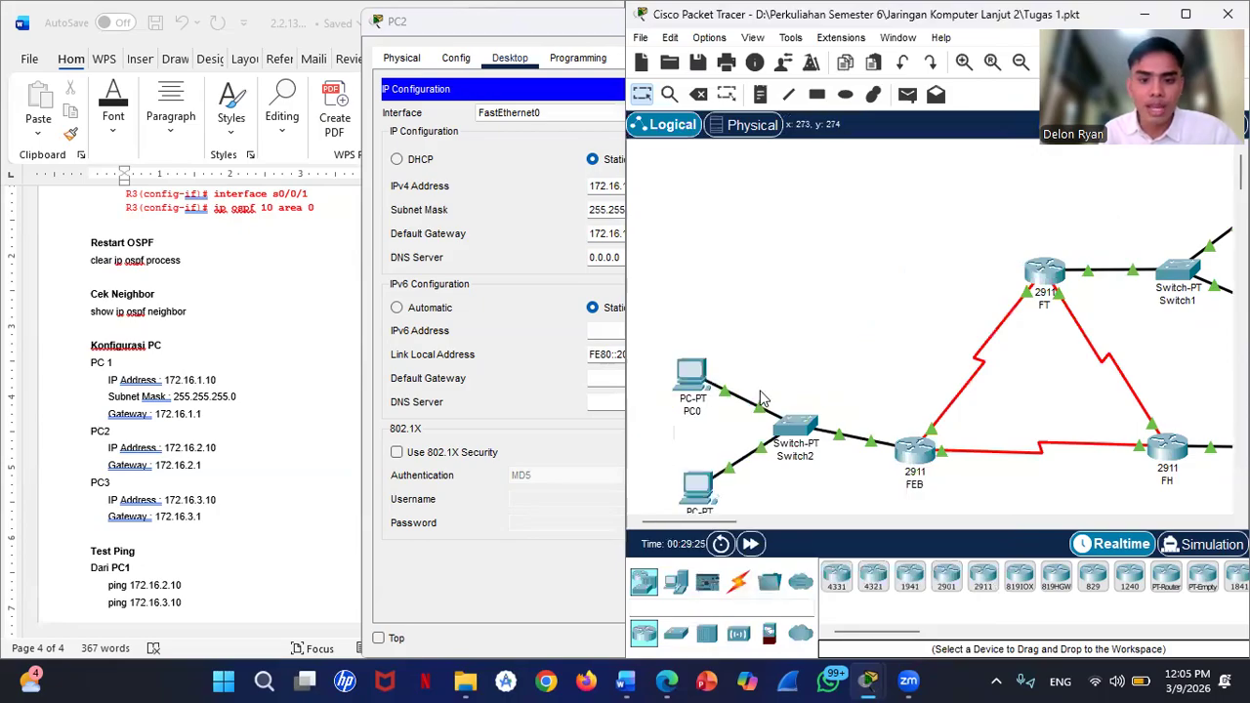
click(696, 382)
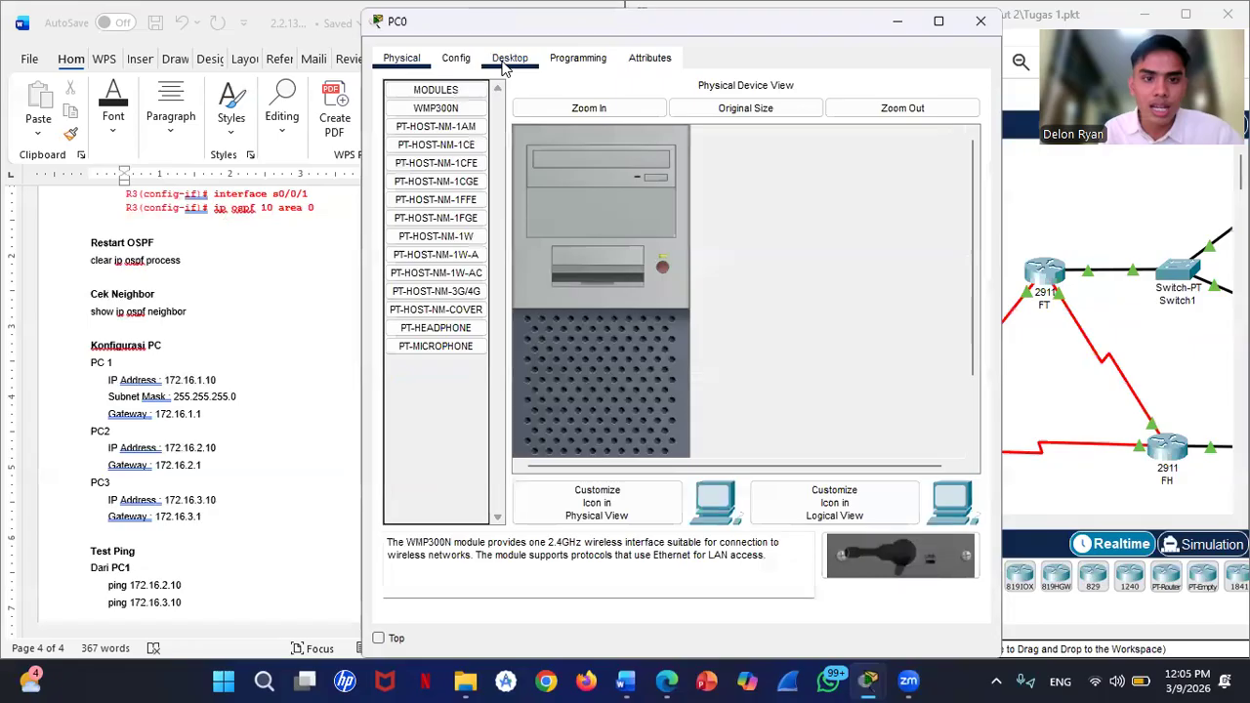
click(509, 58)
click(421, 149)
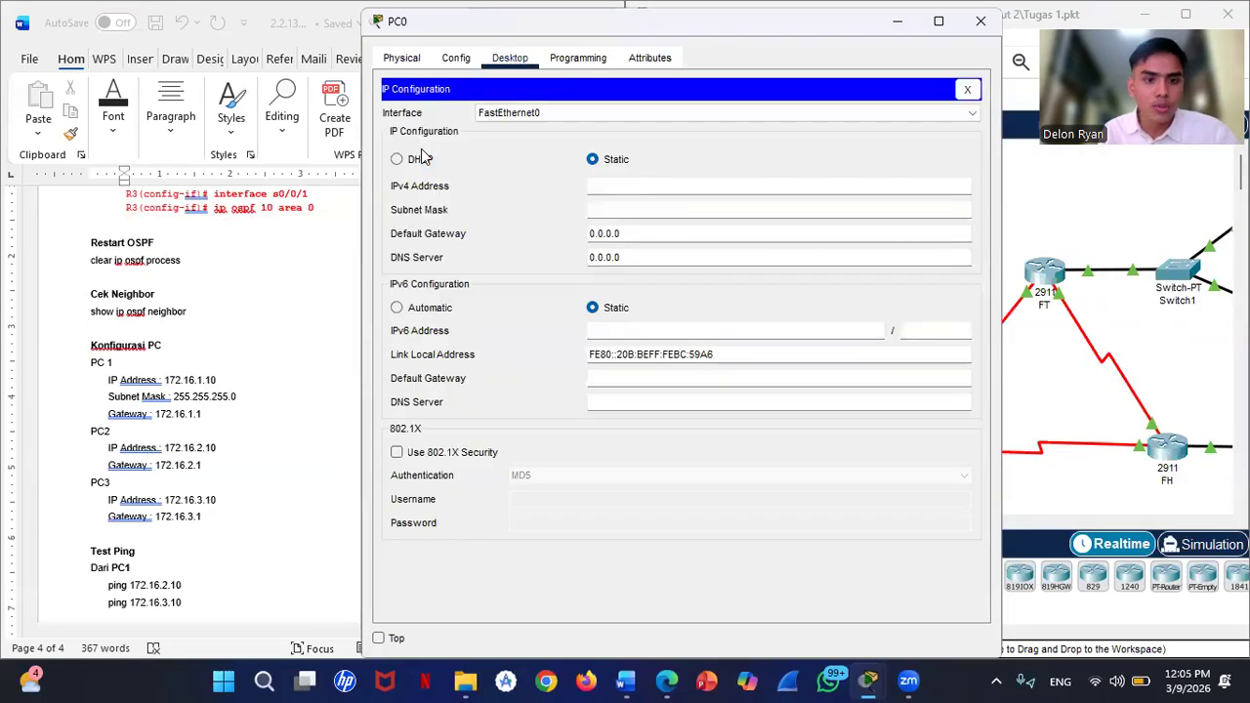
click(602, 190)
text(172)
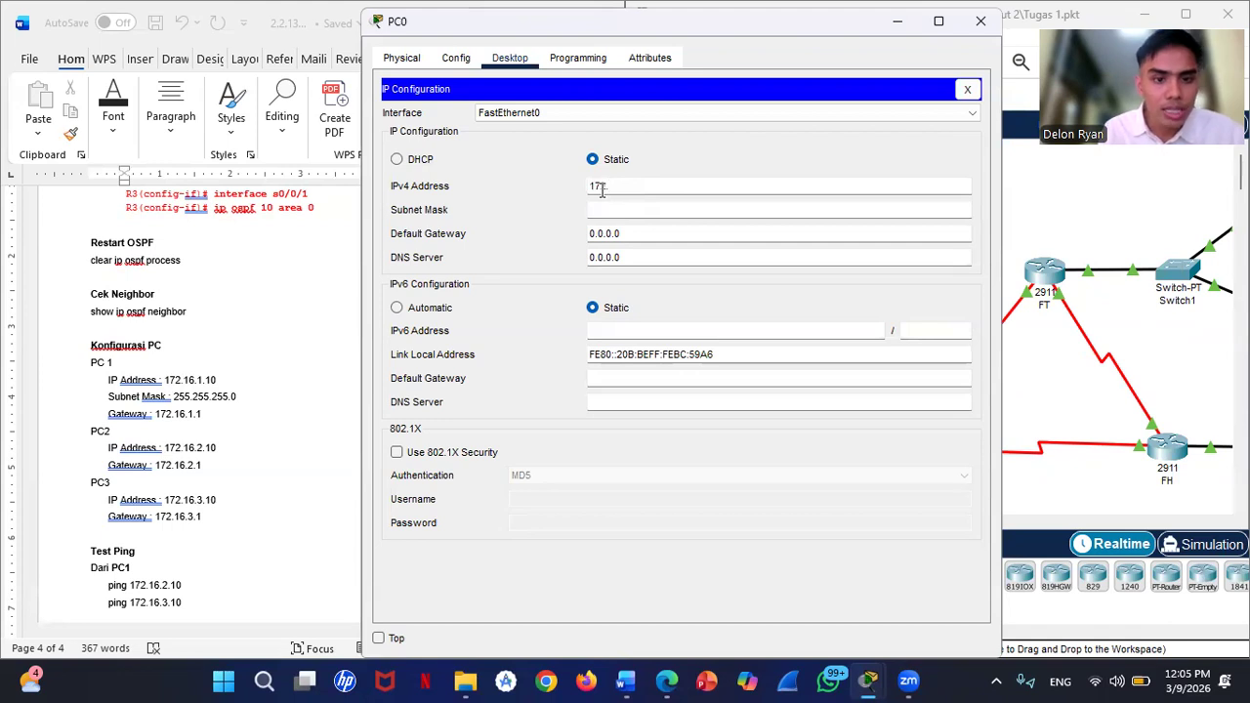
text(.16.2.10)
Step: Set PC0's subnet mask to 255.255.255.0 and its default gateway to 172.16.2.1
click(608, 211)
key(BackSpace)
text(255.255.255.0)
drag(631, 230, 577, 235)
text(172)
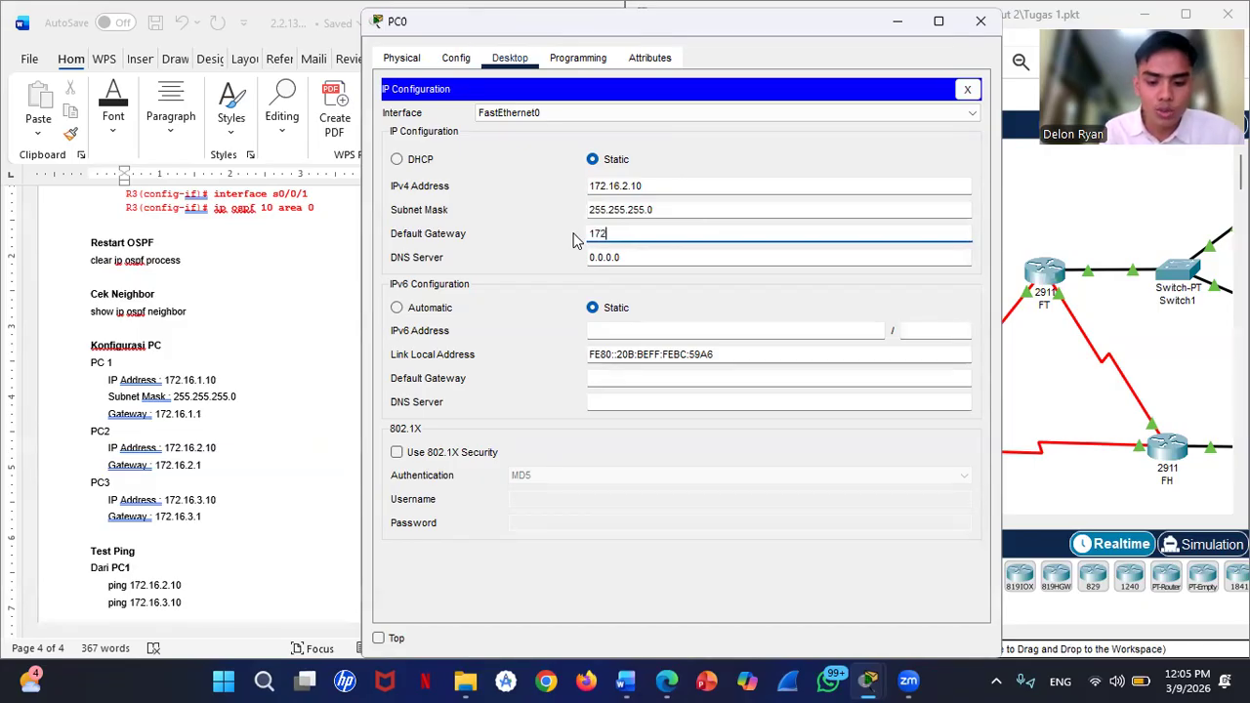
text(.16.2.)
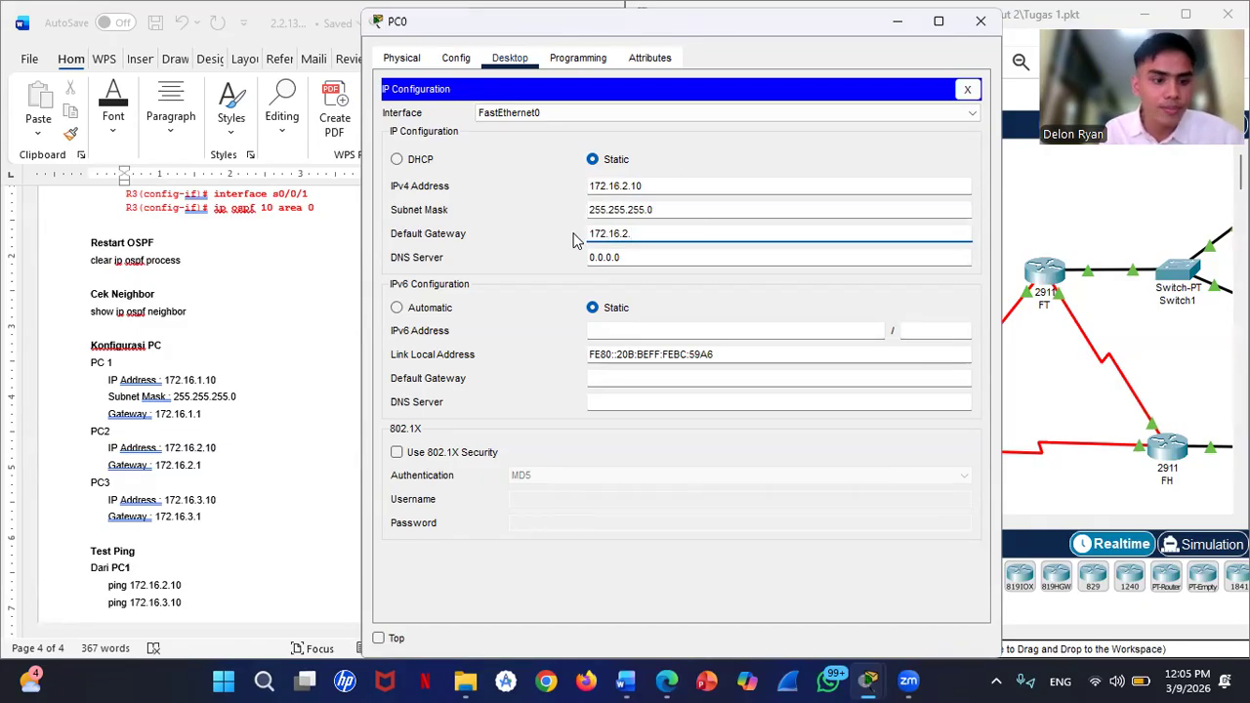
text(1)
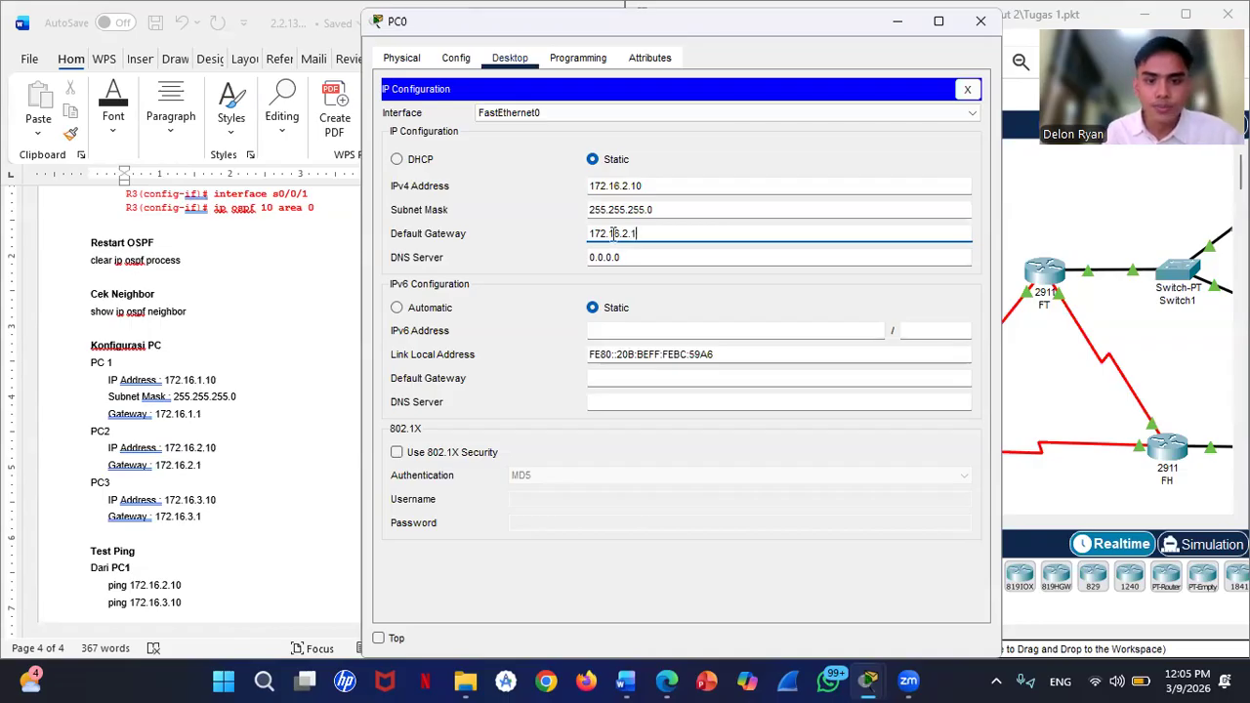
Step: Set the static IPv4 address of PC4 on router FH's LAN to 172.16.3.10
click(1050, 207)
scroll(996, 363, right, 5)
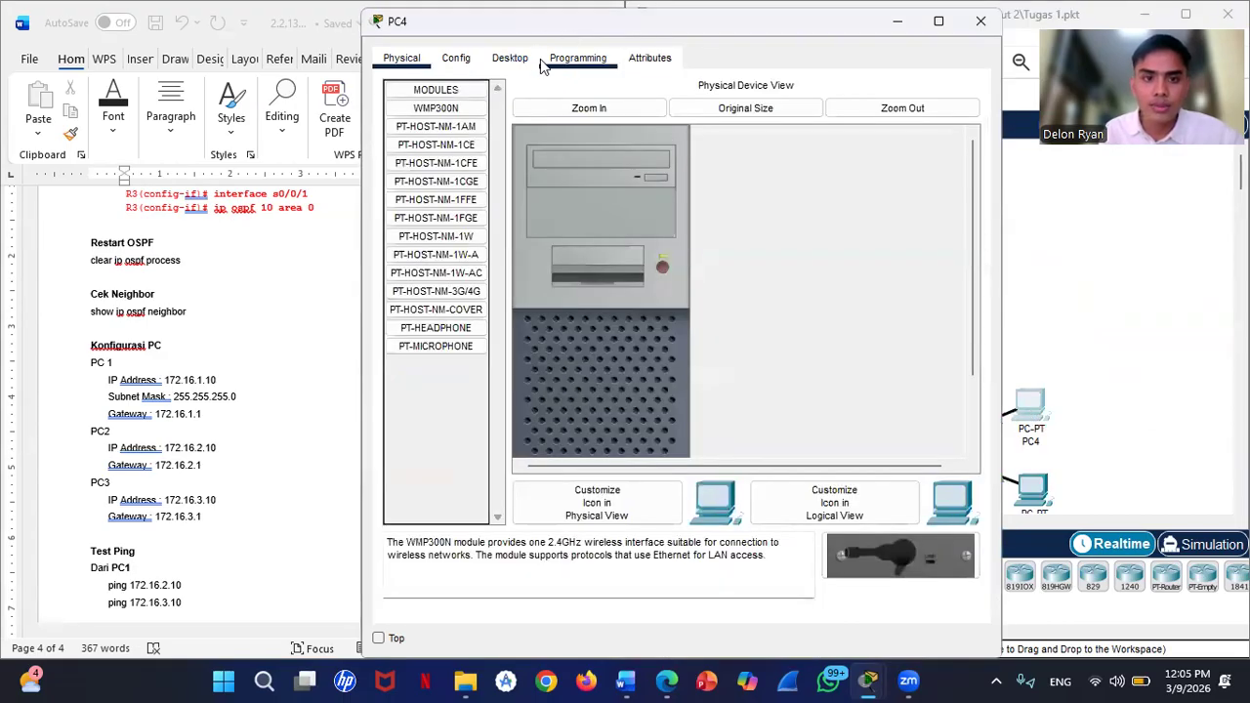
click(512, 60)
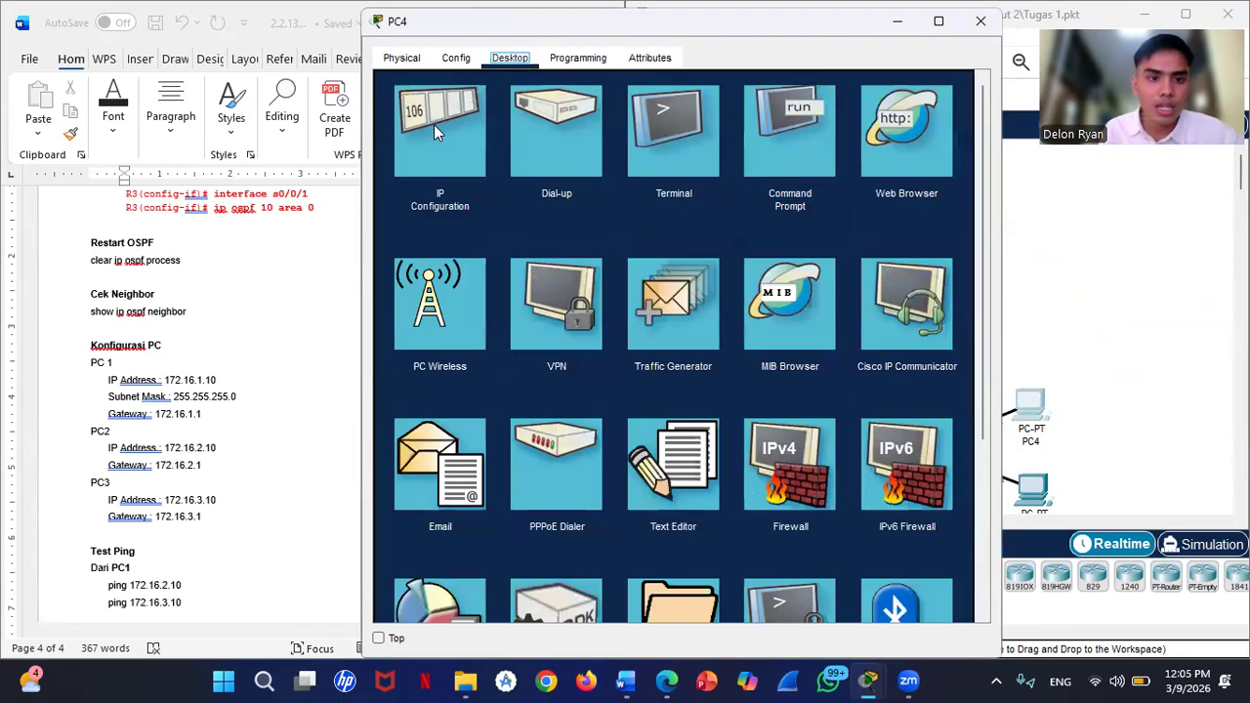
click(436, 130)
click(609, 185)
text(172)
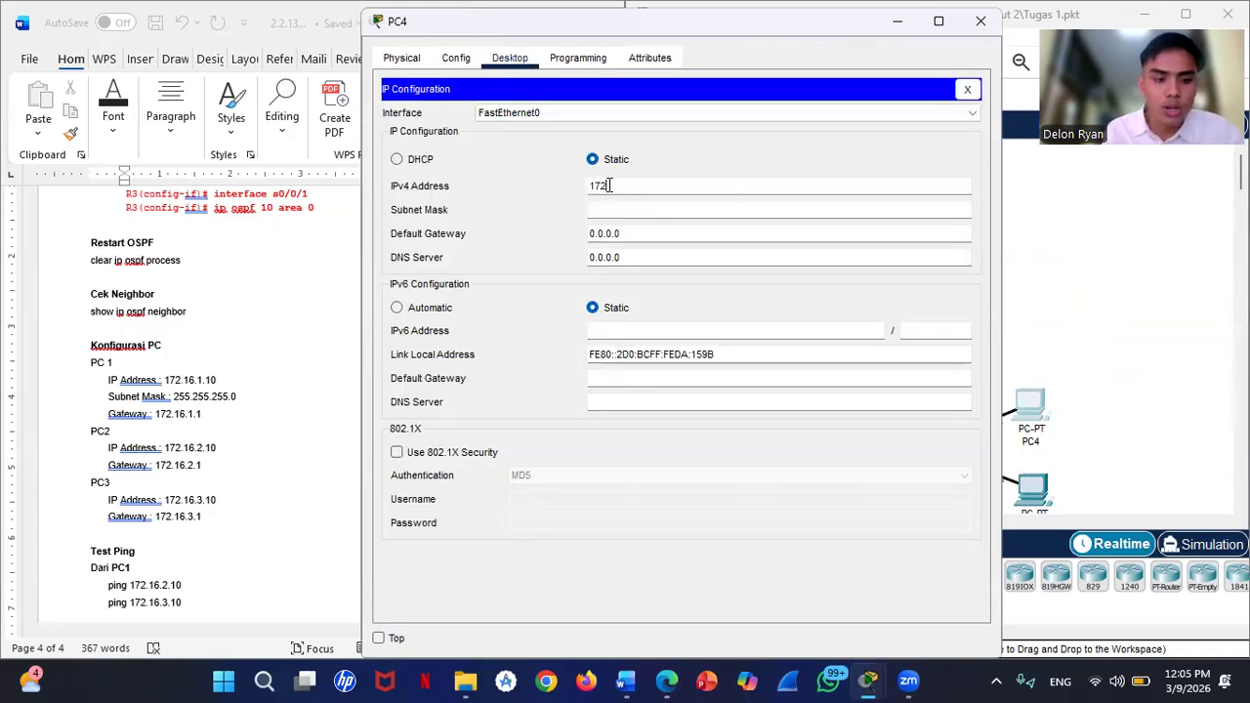
text(.16.3.10)
Step: Set PC4's subnet mask to 255.255.255.0 and its default gateway to 172.16.3.1
click(614, 209)
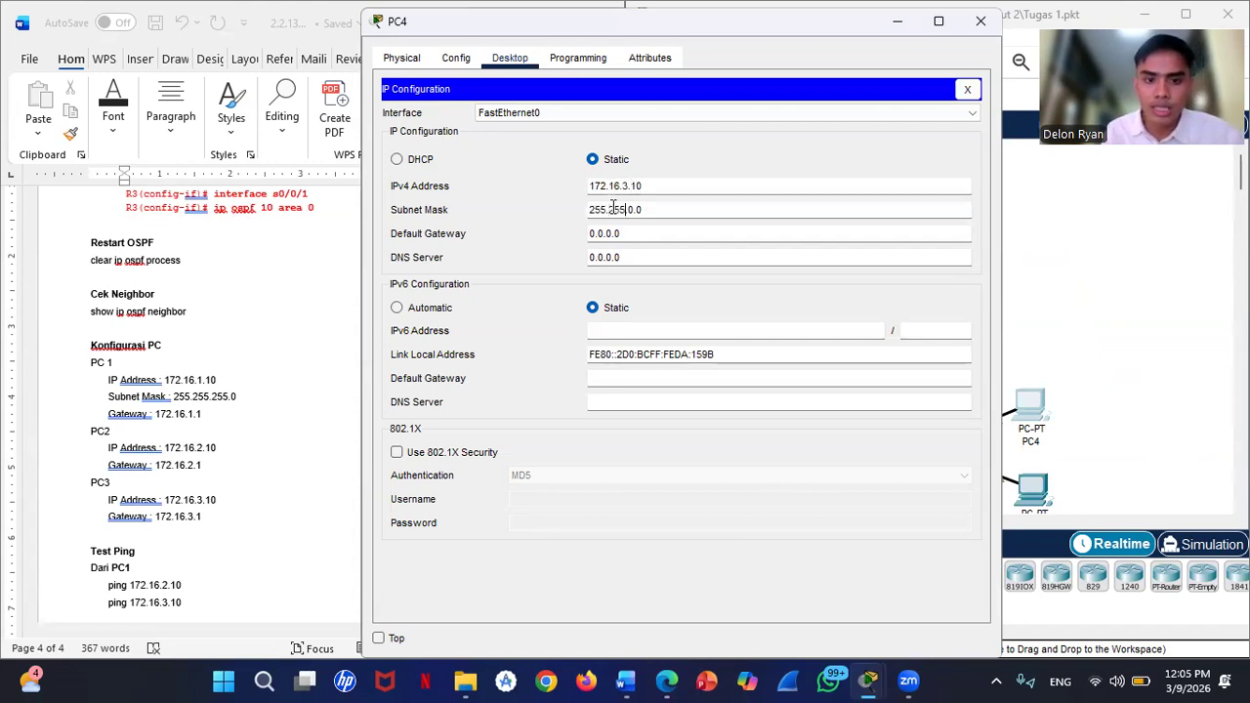
key(BackSpace)
key(BackSpace)
key(BackSpace)
text(255.0)
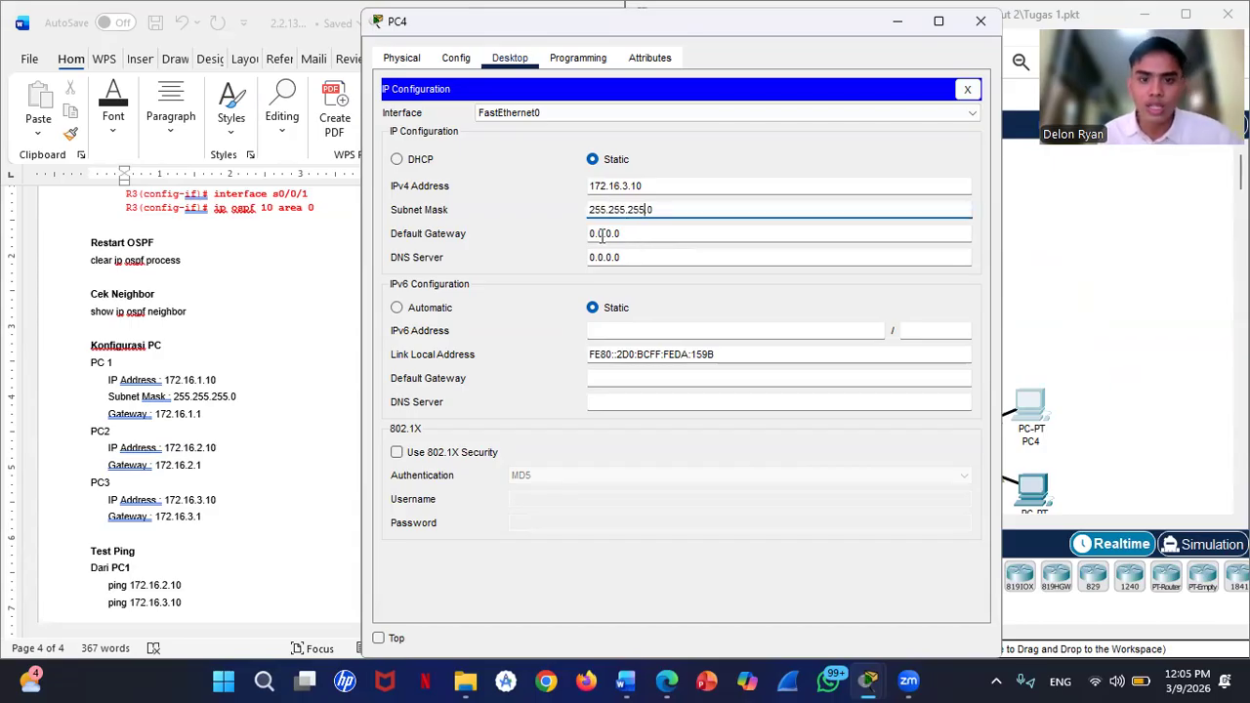
click(629, 234)
text(17)
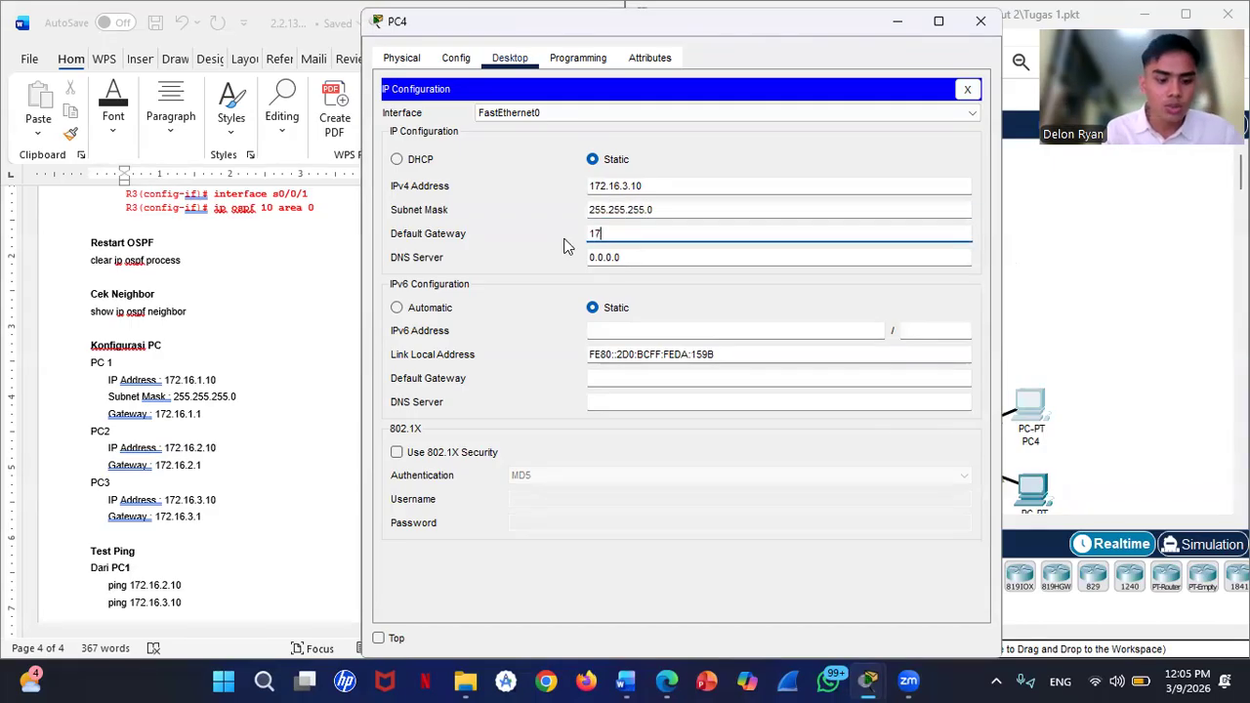
text(2.16)
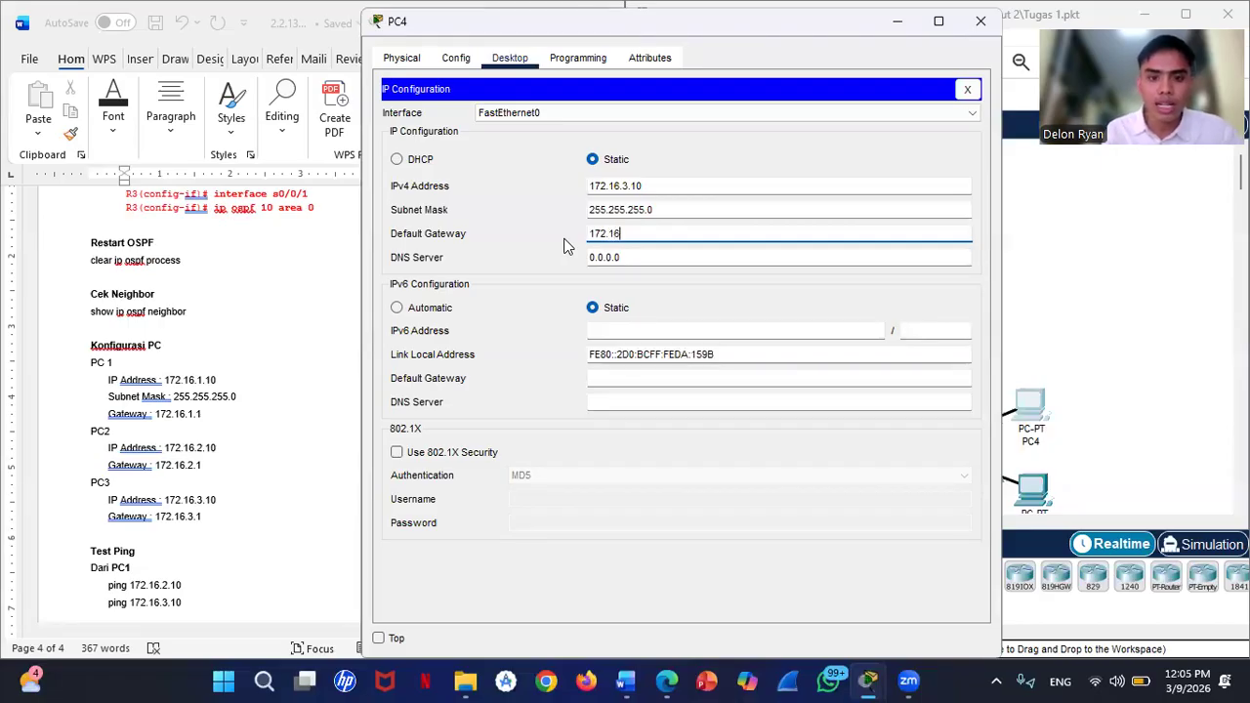
text(.3.1)
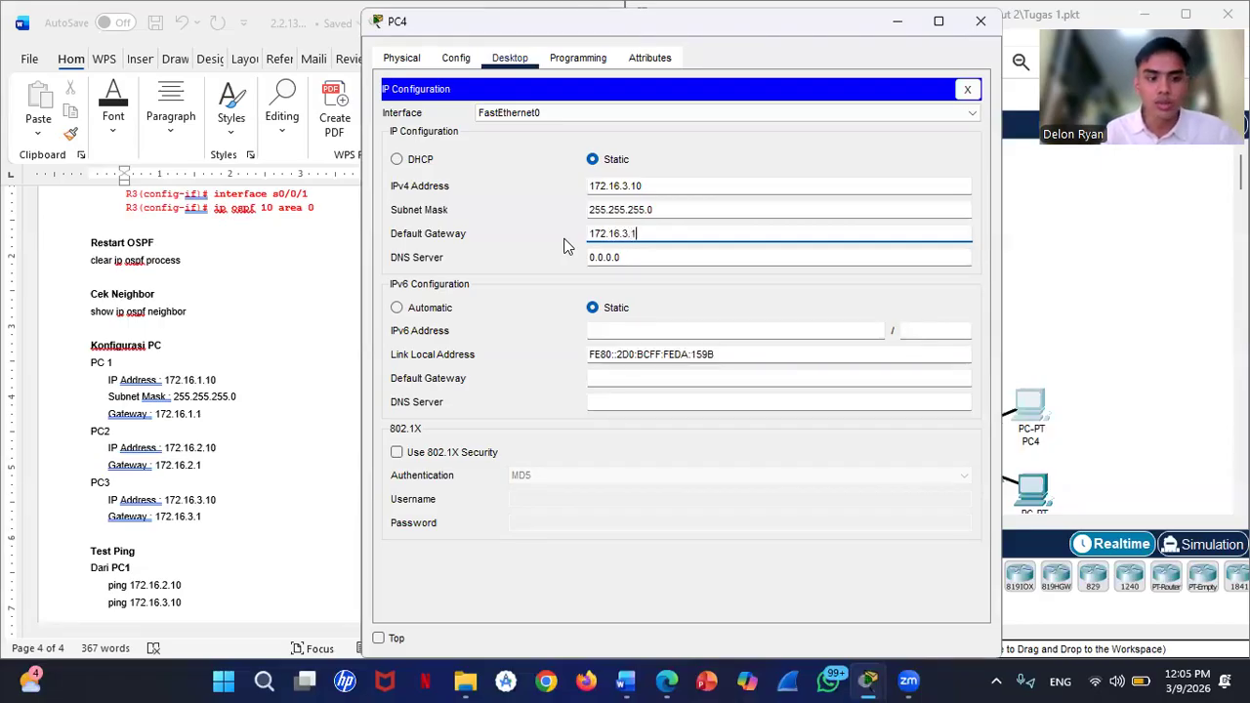
Step: Ping PC0 at 172.16.2.10 from PC2's Command Prompt
click(1108, 251)
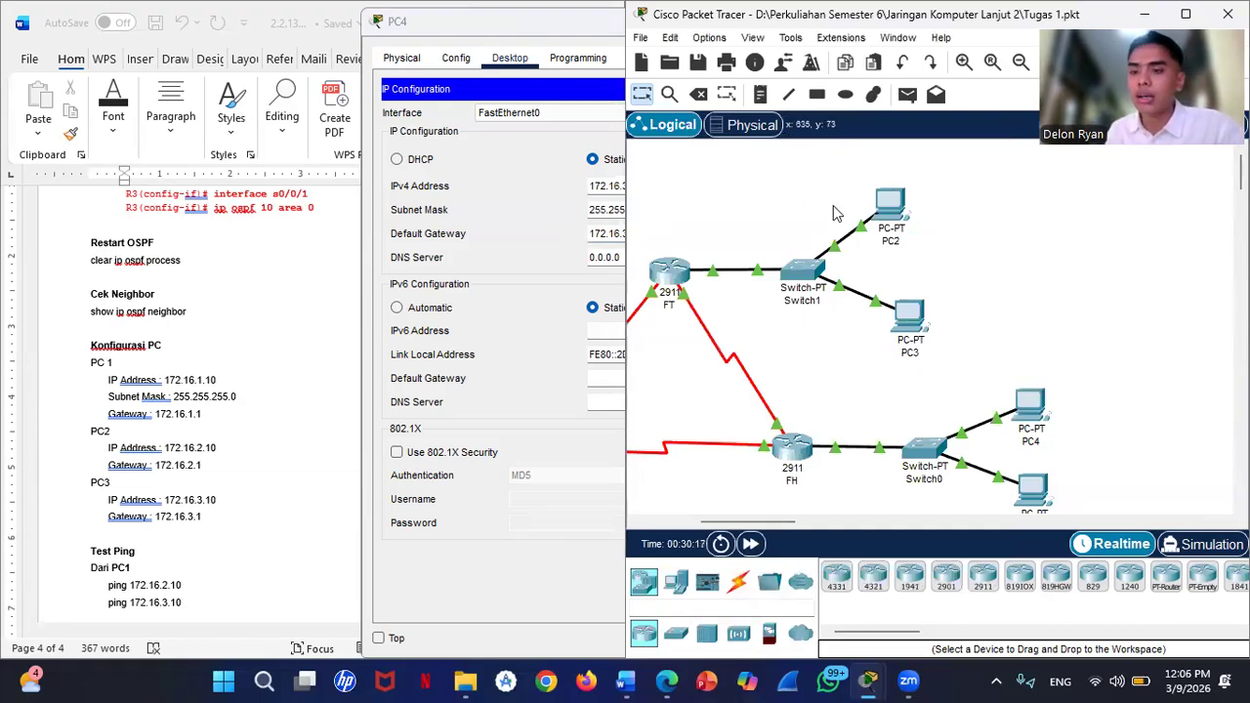
click(885, 207)
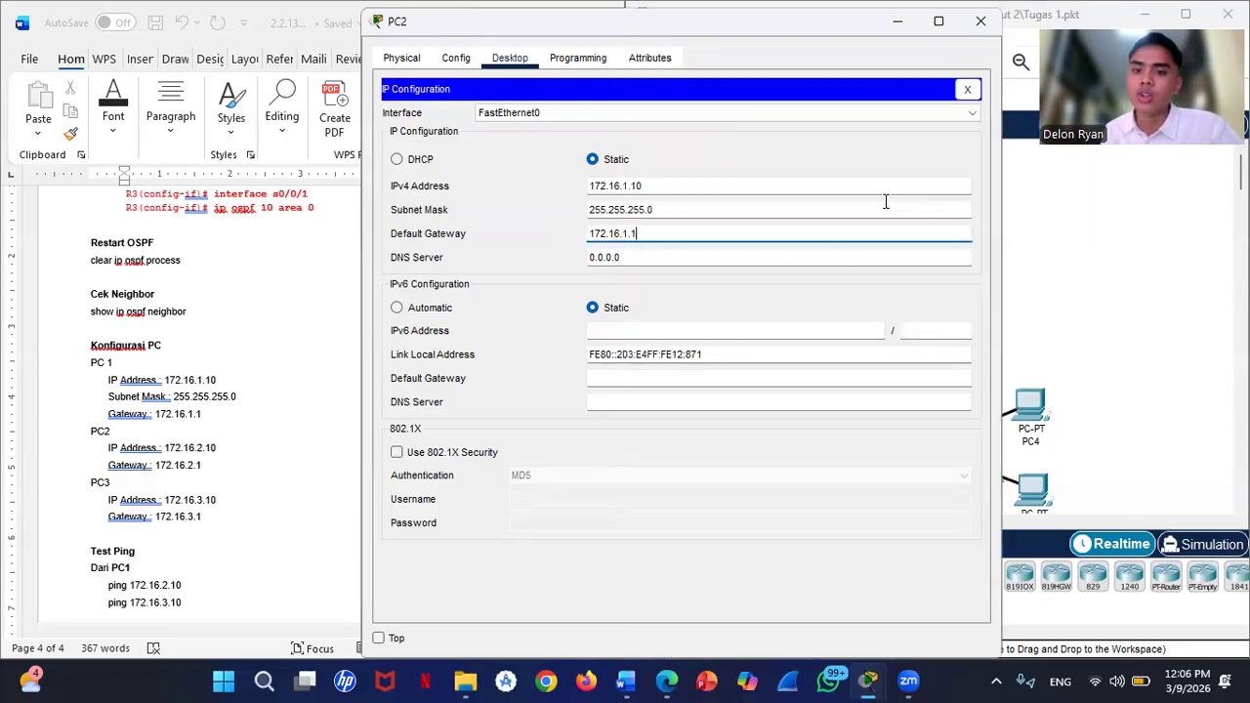
click(583, 58)
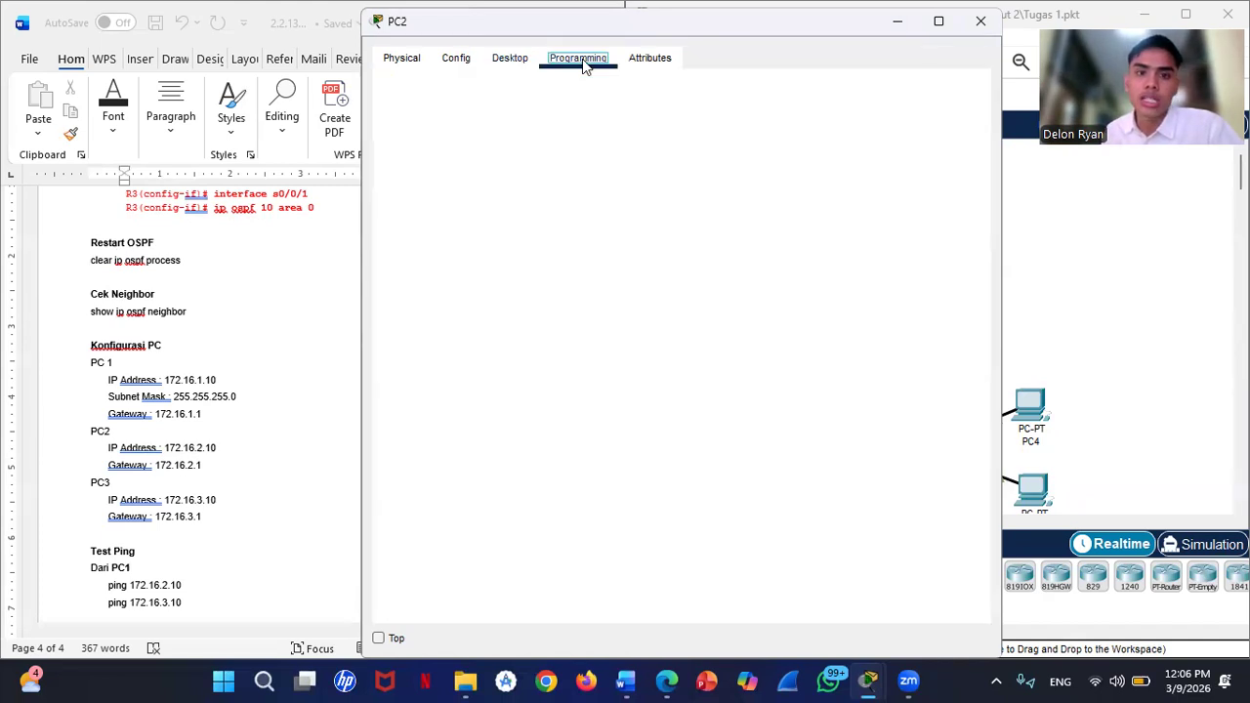
click(508, 60)
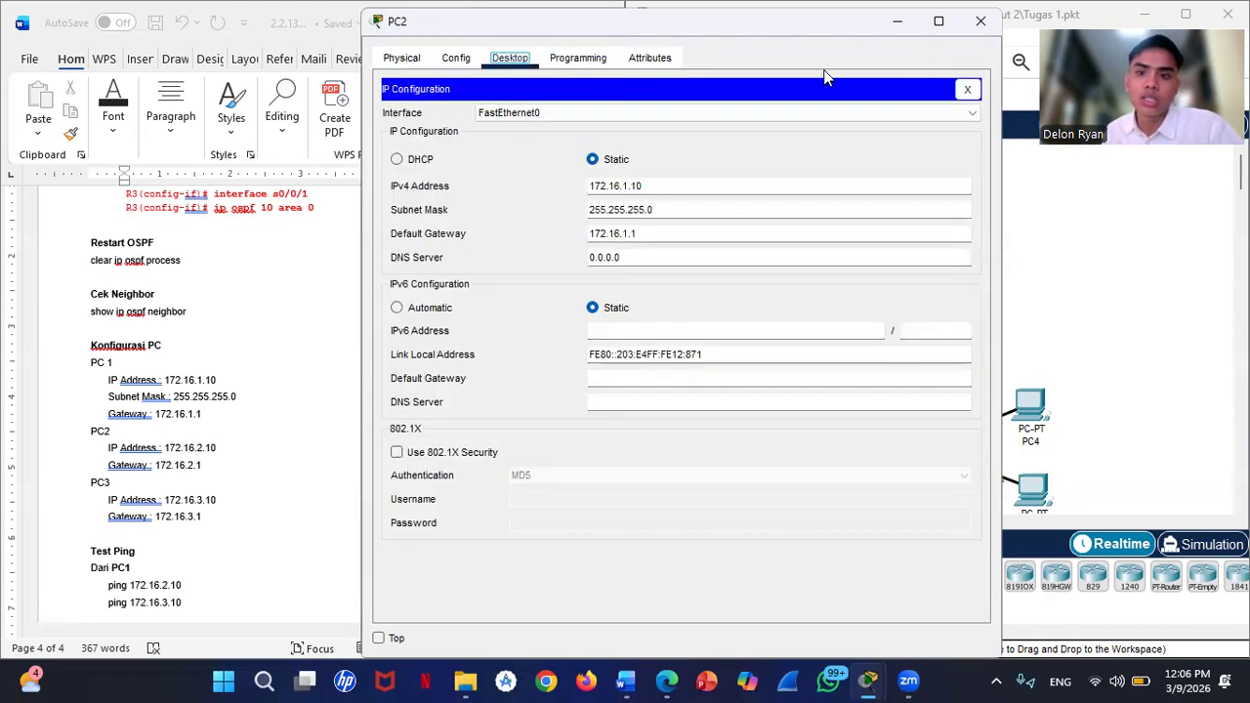
click(968, 90)
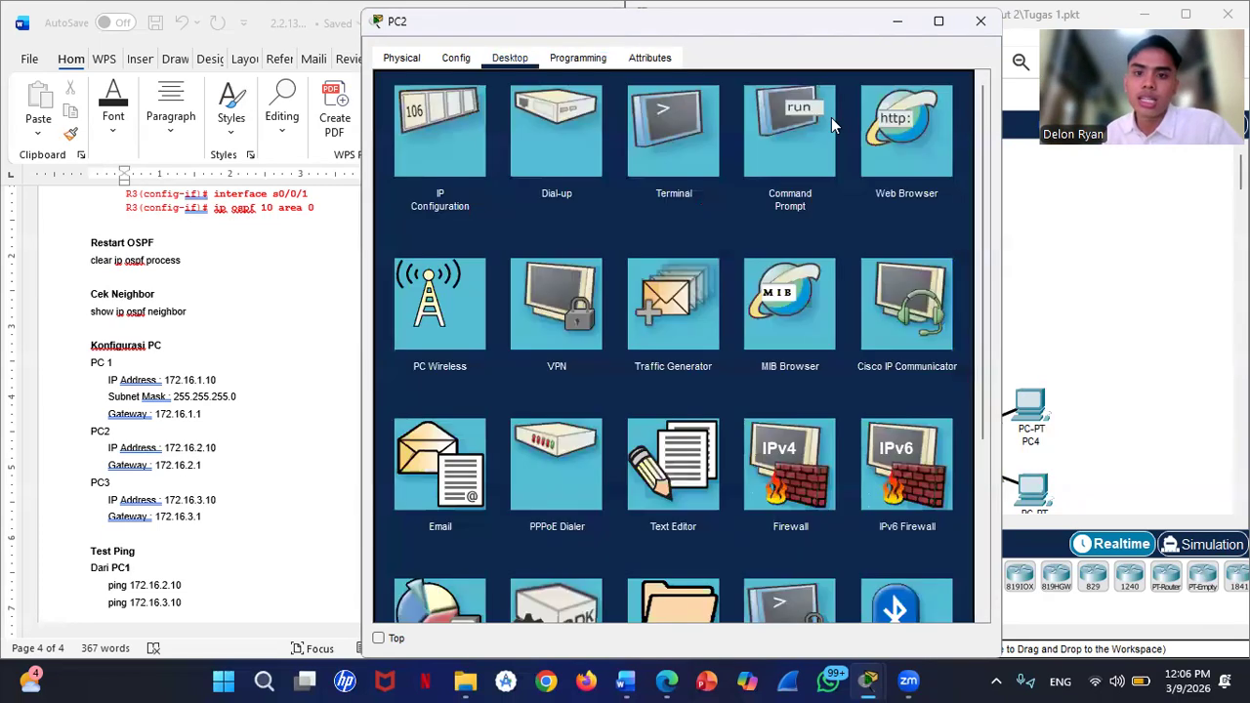
click(773, 139)
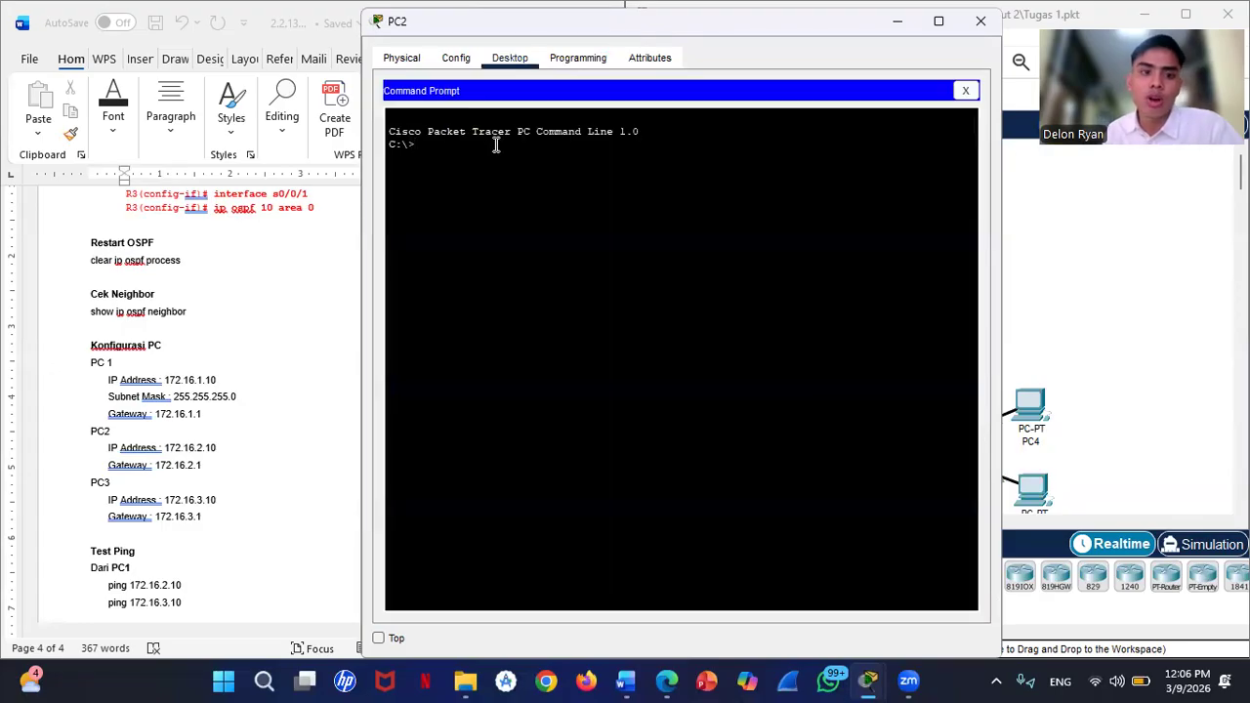
text(ping )
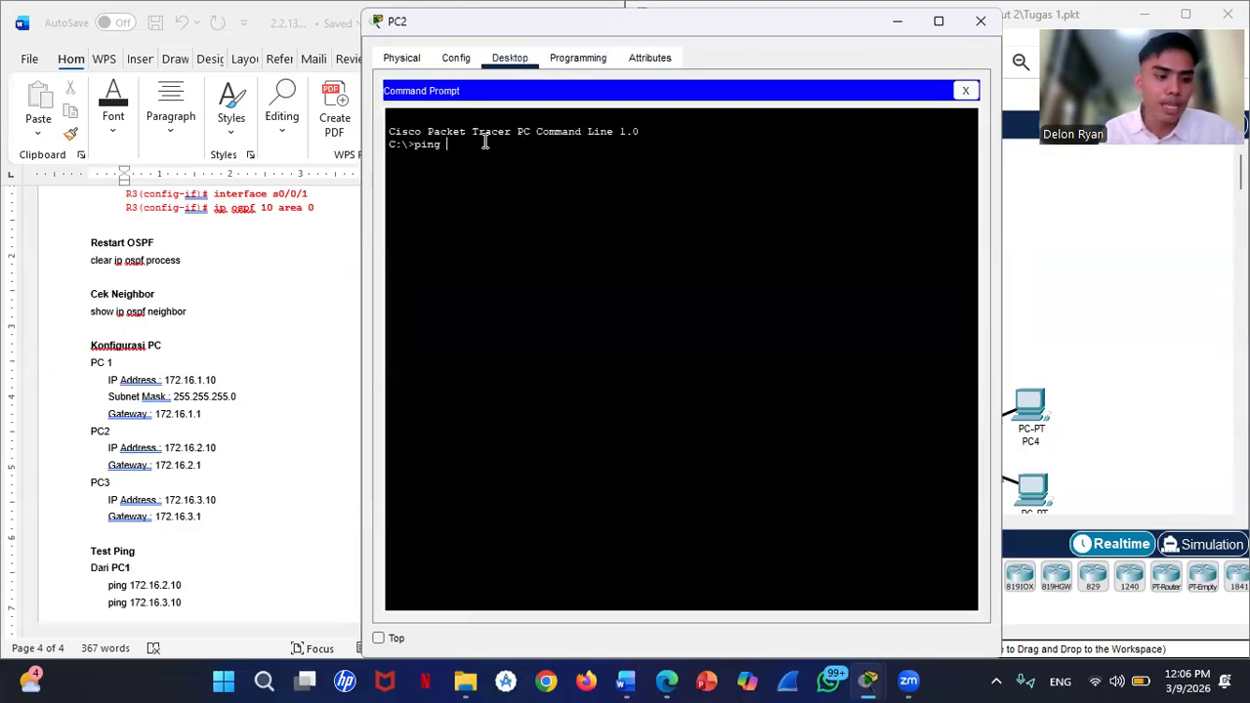
text(172.16.2.10)
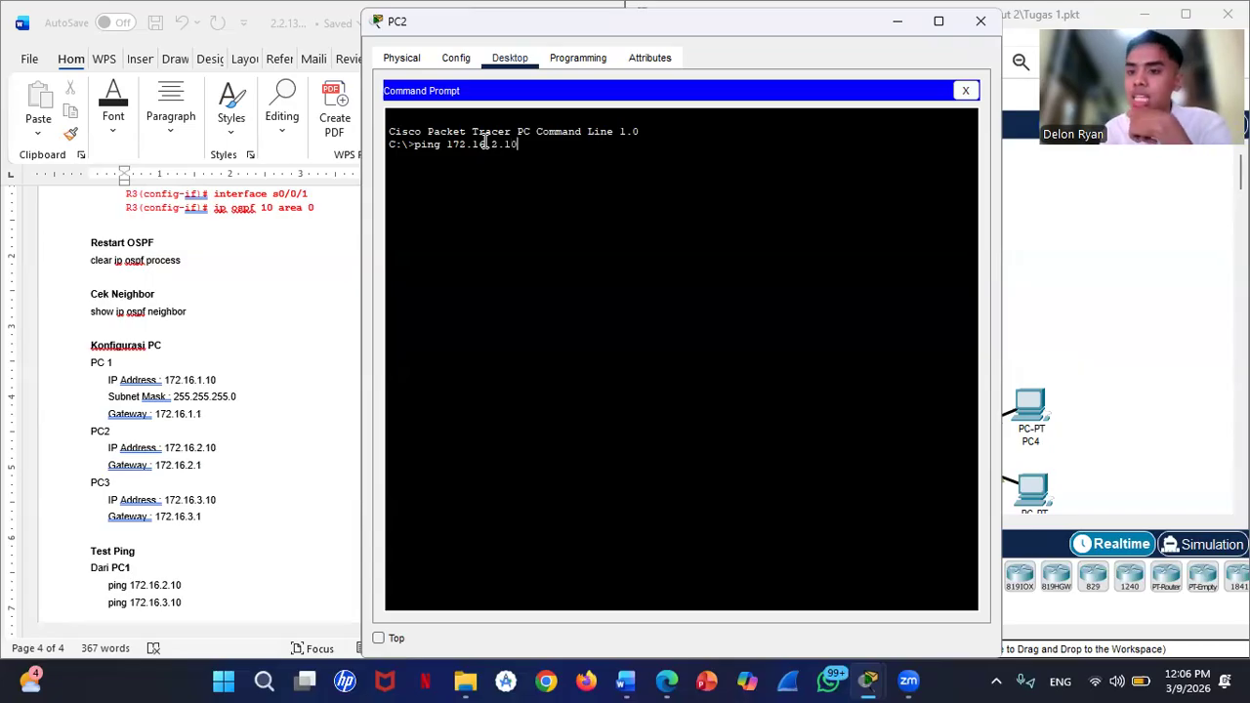
key(Return)
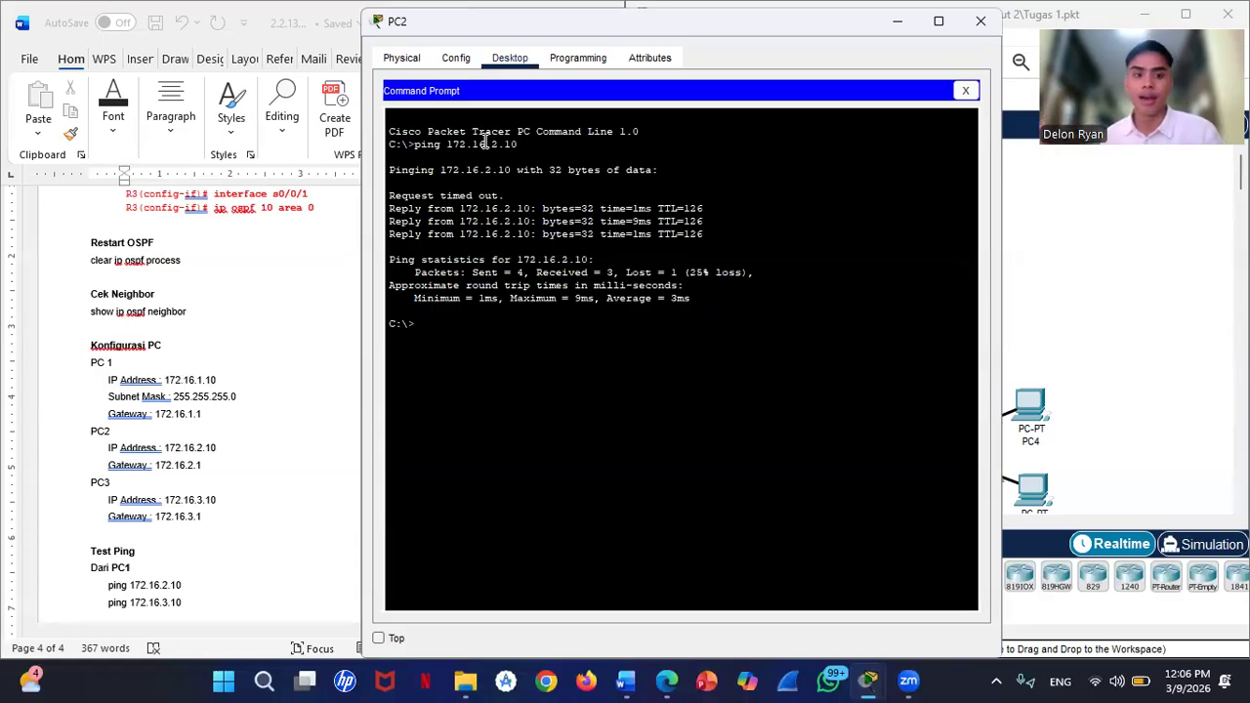
Step: Ping PC4 at 172.16.3.10 from PC2's Command Prompt
text(ping 172.1)
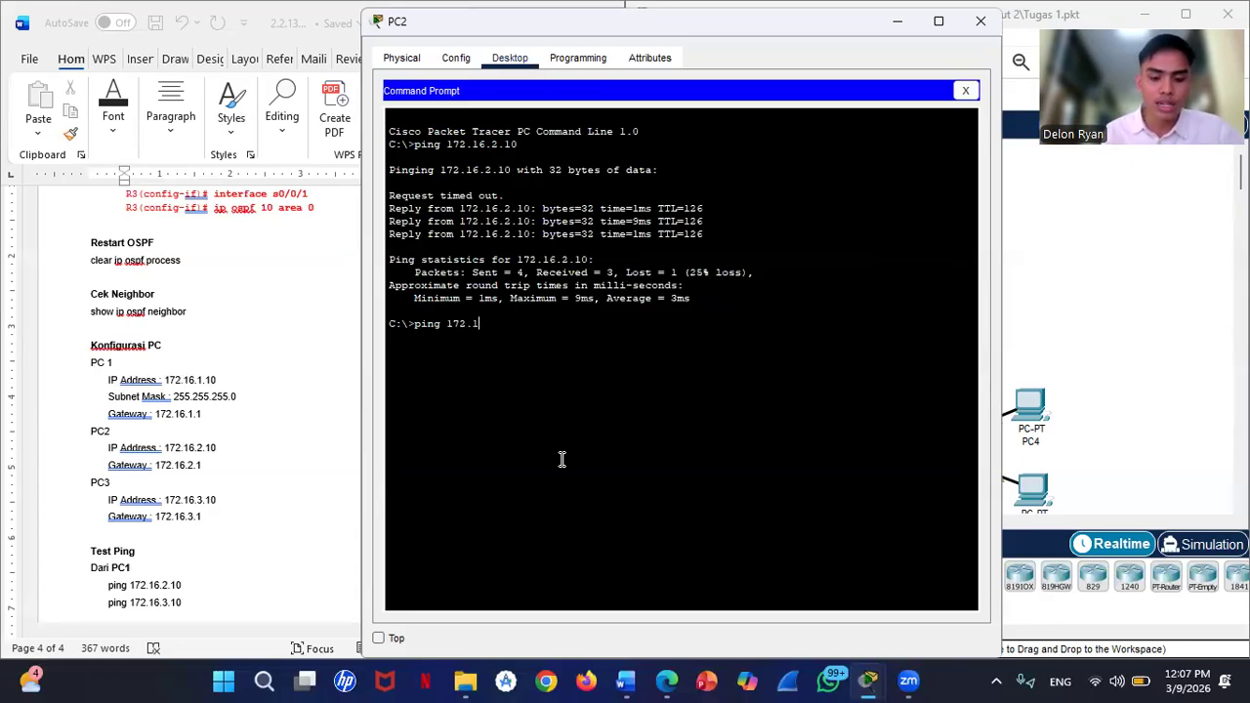
text(6.3.10)
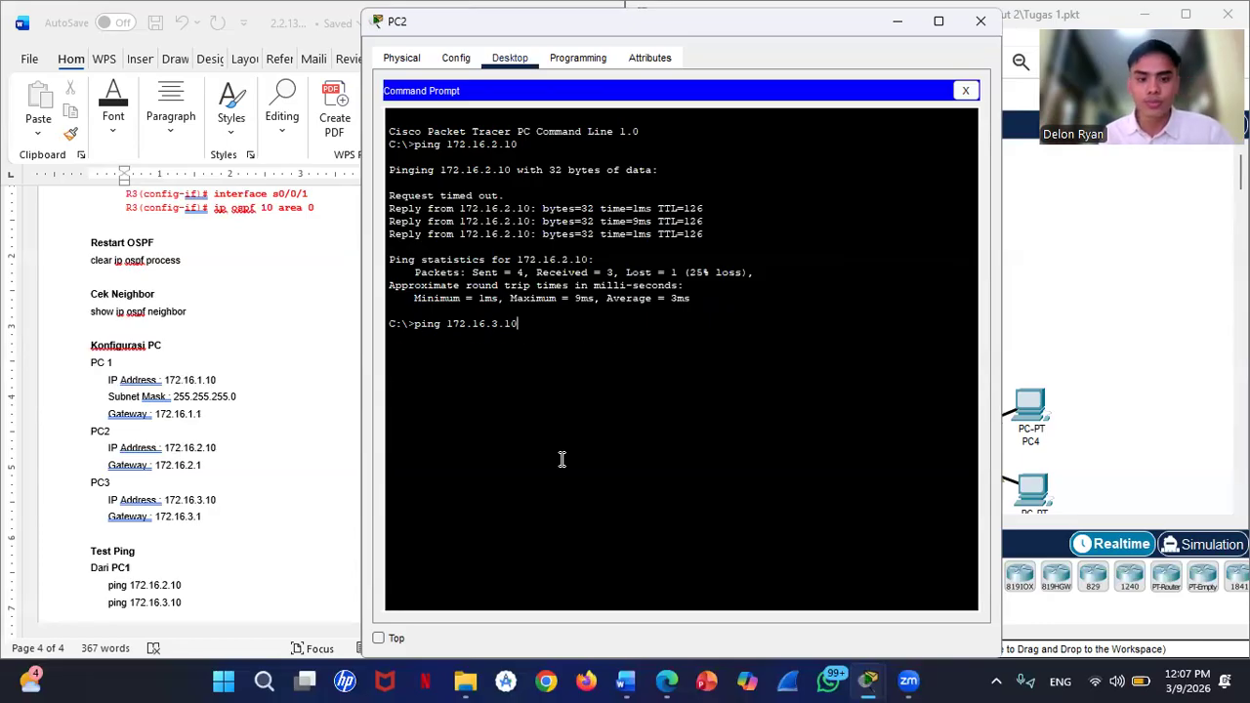
key(Return)
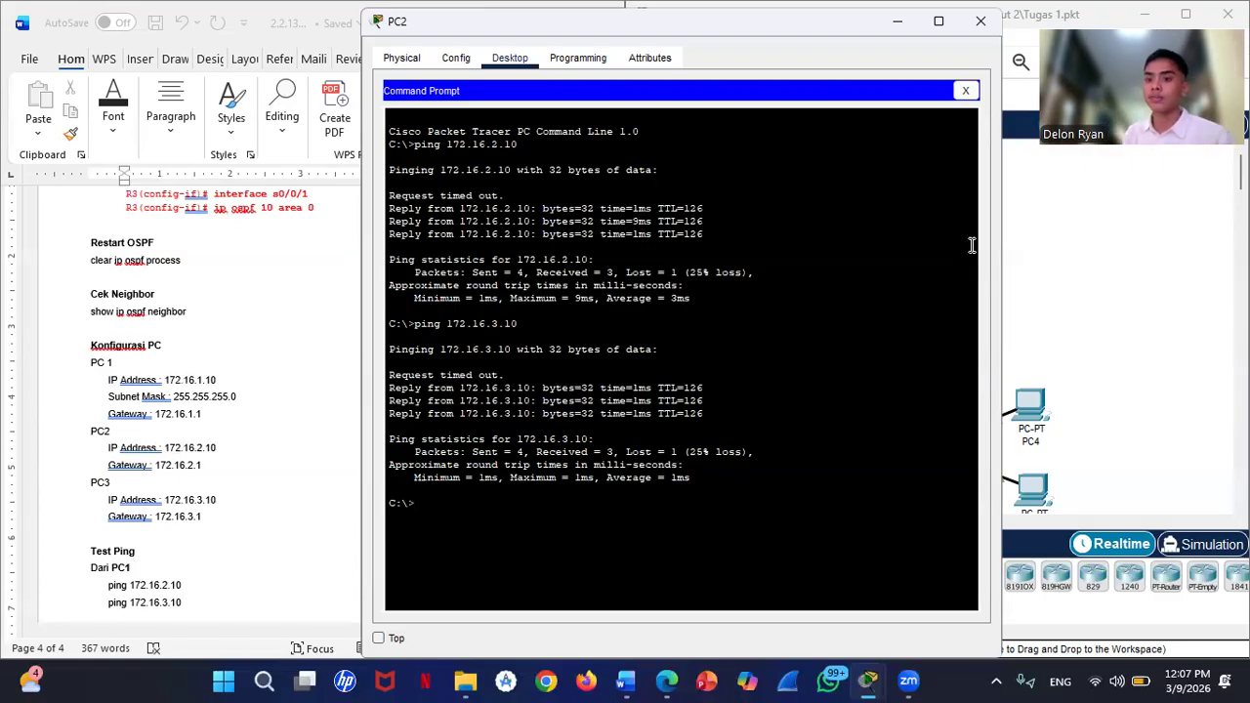
Step: Open router FT's command line and enter privileged EXEC mode with enable
click(1058, 260)
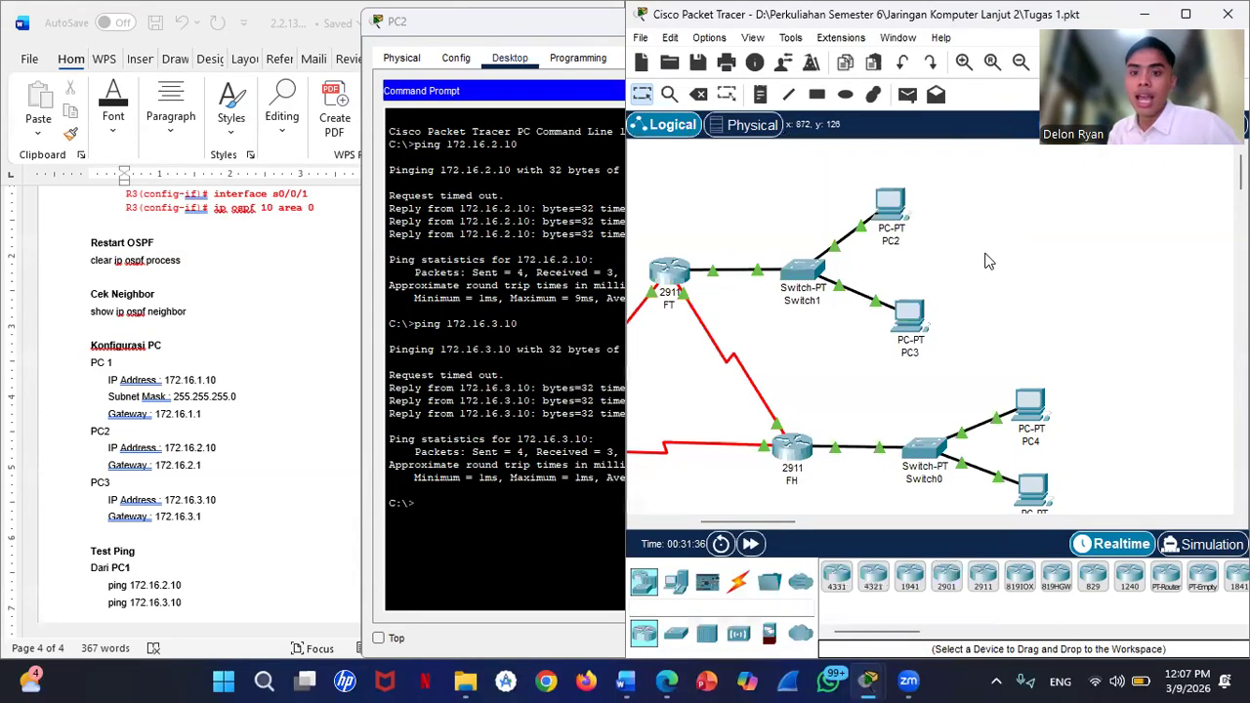
click(668, 274)
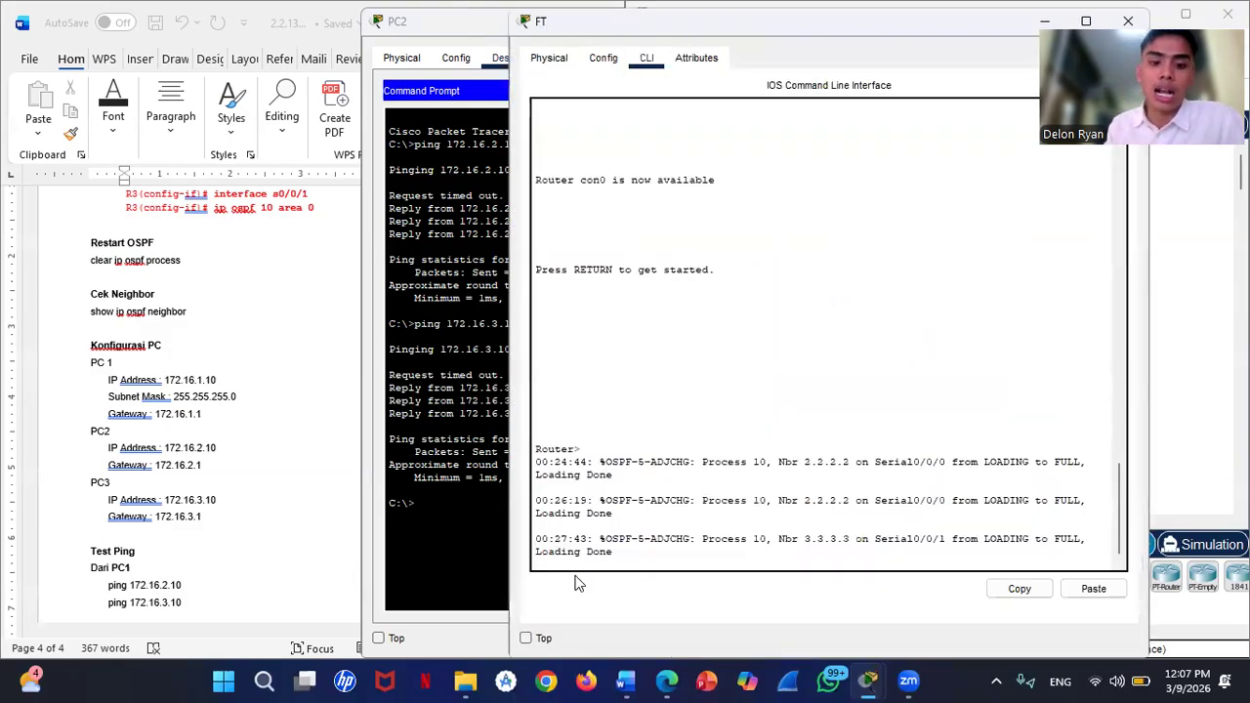
key(Return)
text(enable)
key(Return)
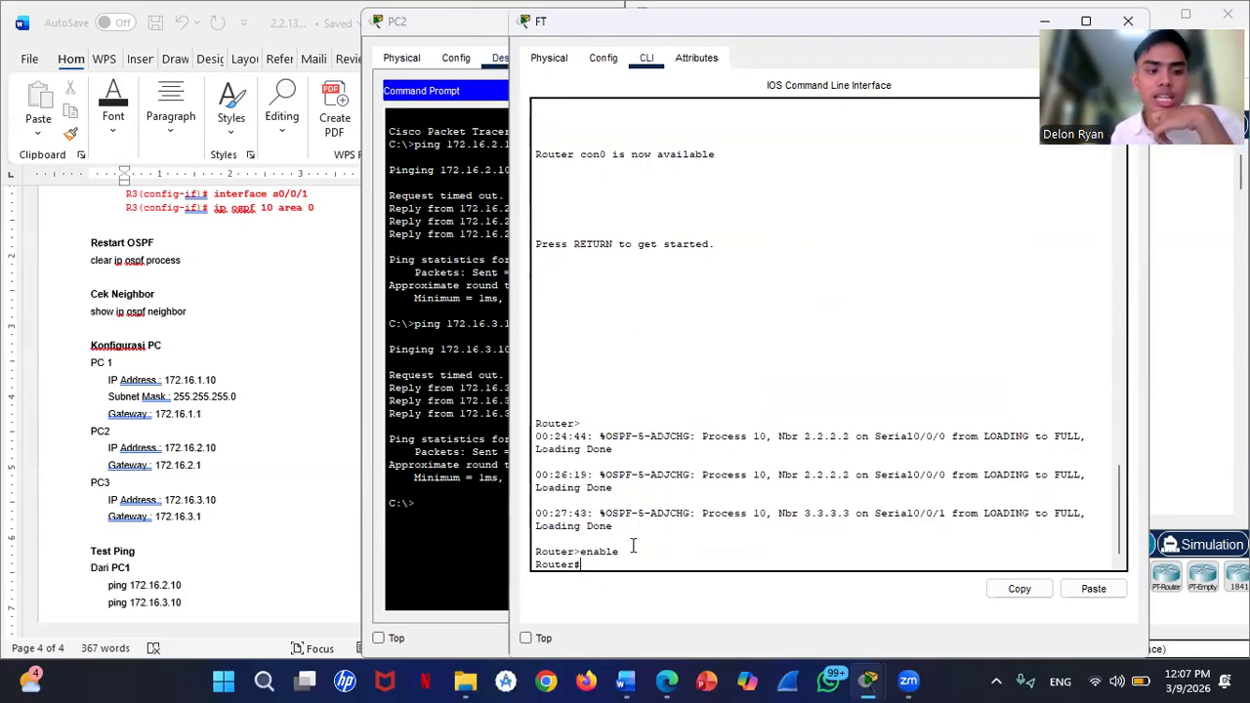
Step: Try to list router FT's OSPF neighbors with the show ip ospf neighbor command
key(Up)
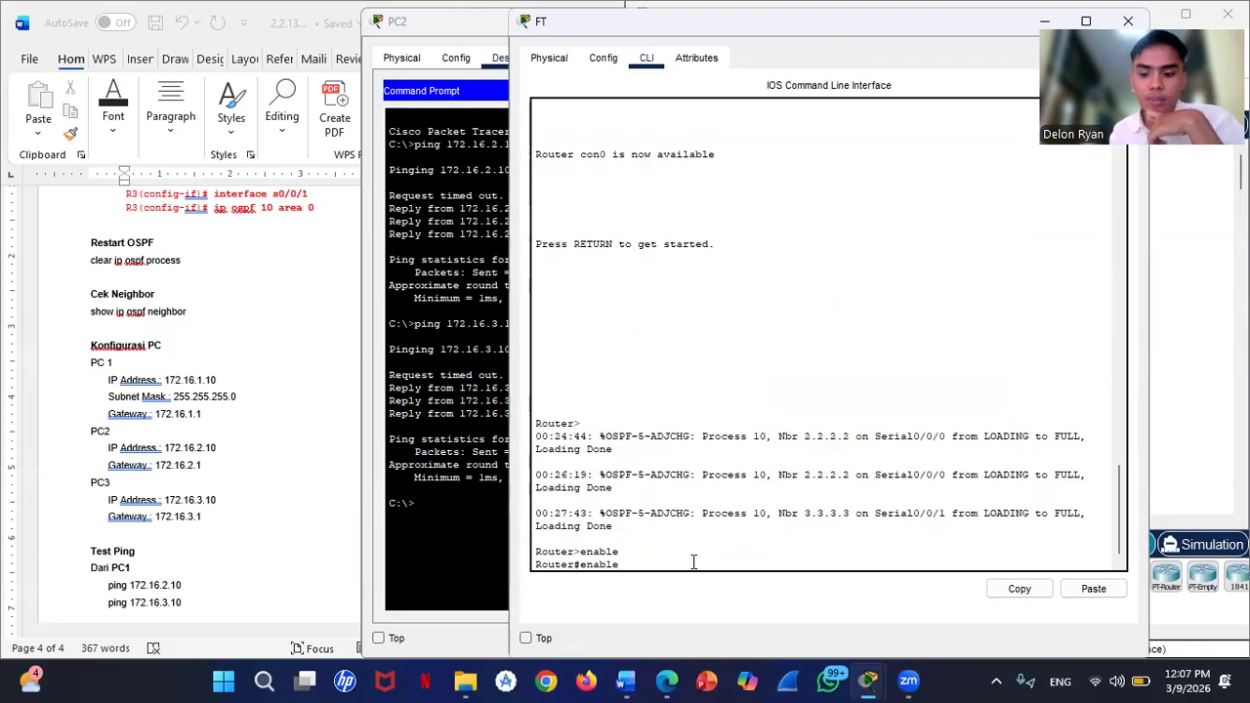
key(BackSpace)
key(BackSpace)
key(BackSpace)
key(BackSpace)
key(BackSpace)
key(BackSpace)
text(sh)
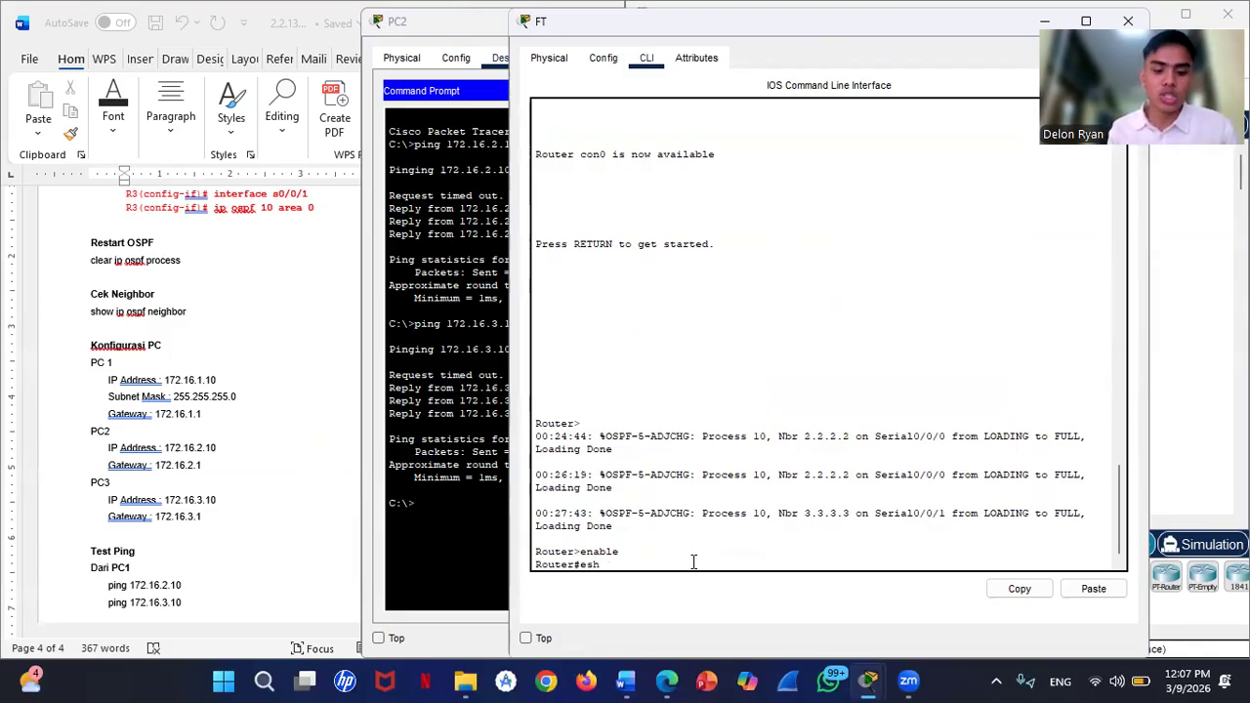
text(ow ip)
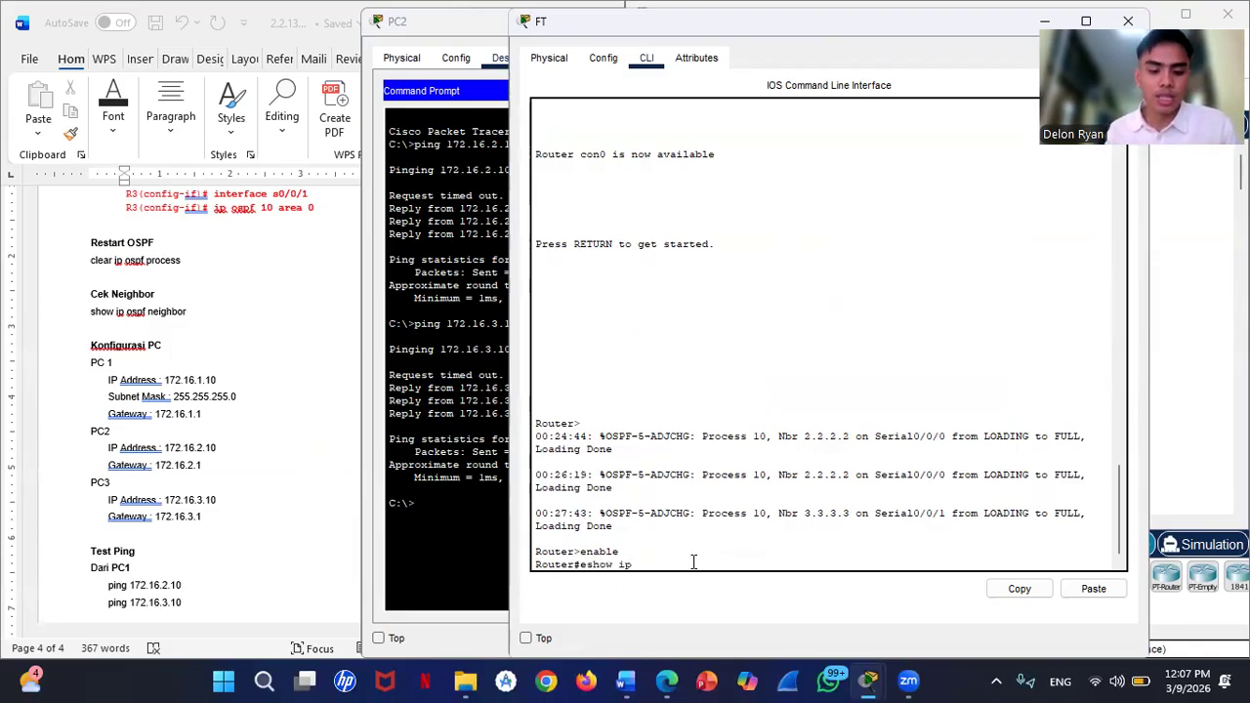
text( ospf nei)
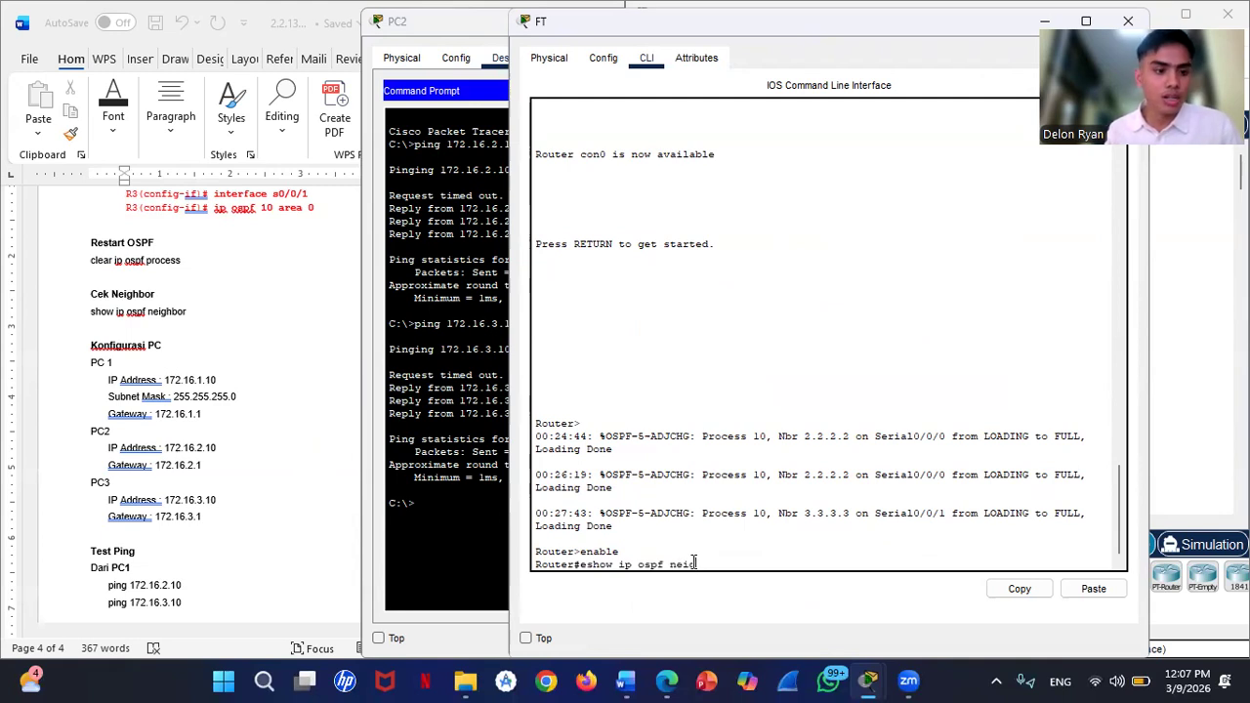
text(ghbor)
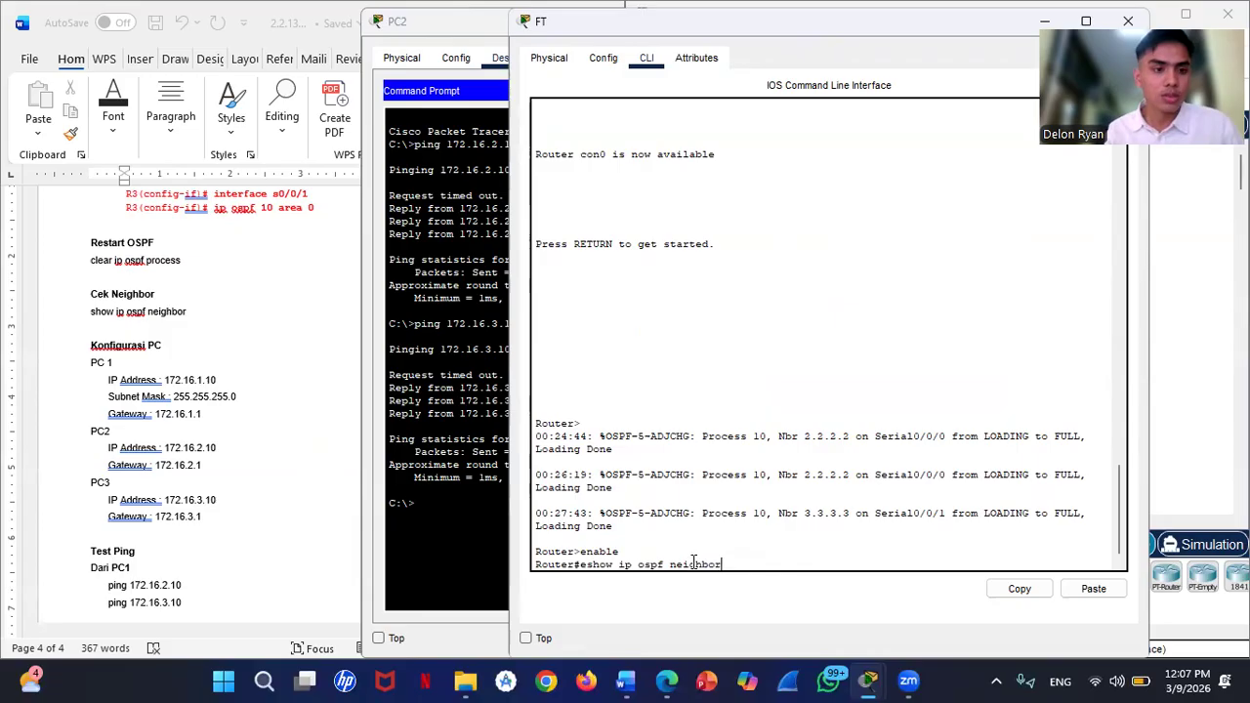
key(Return)
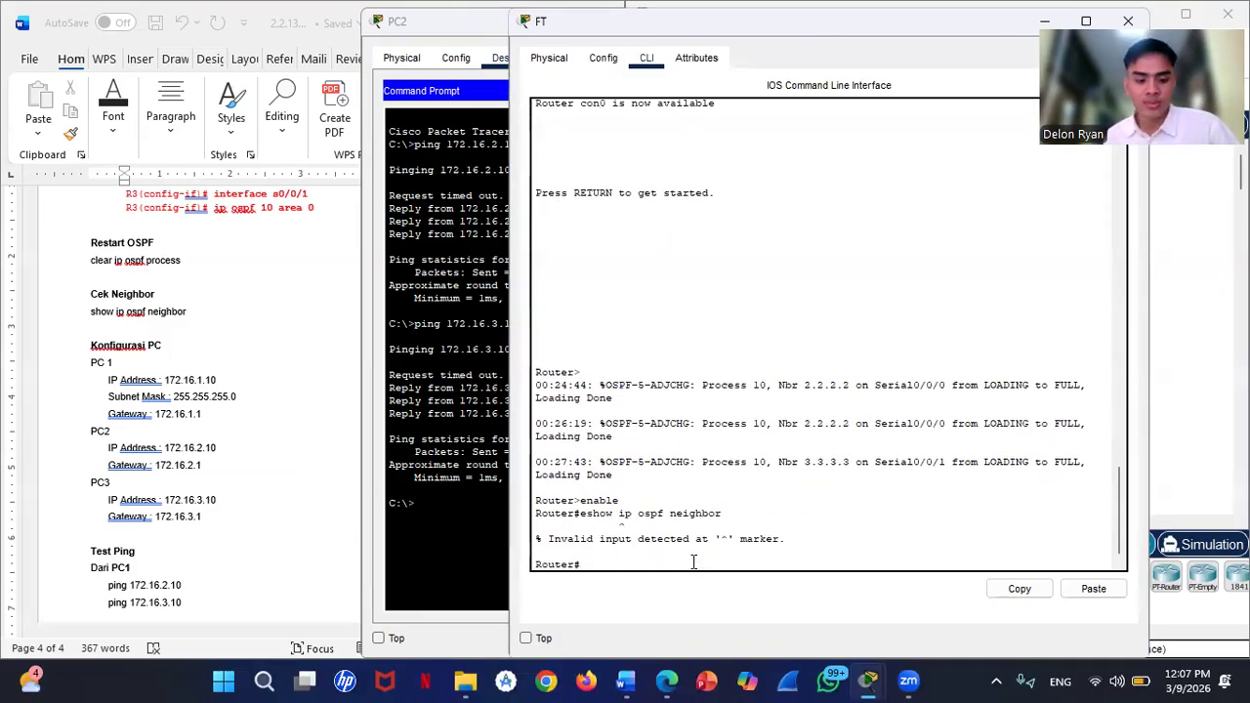
Step: Enter global configuration mode on router FT and try to display its OSPF process with show ip ospf
text(conf t)
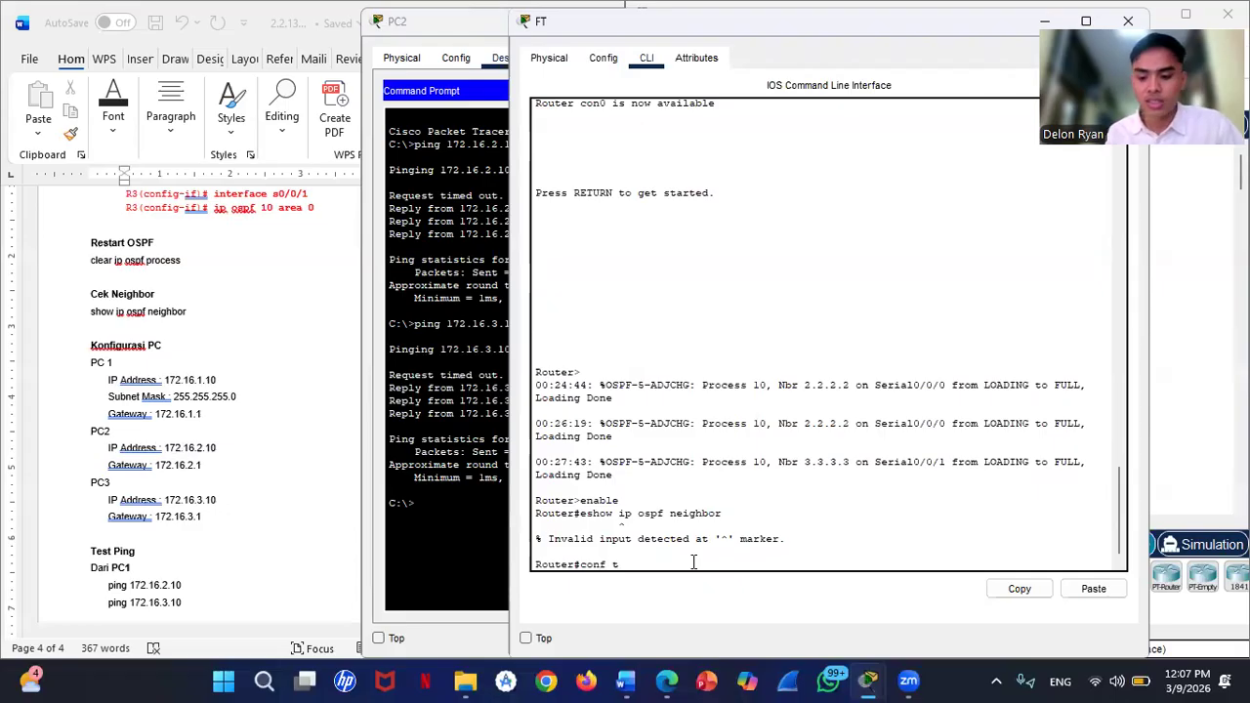
key(Return)
text(ip o)
key(BackSpace)
key(BackSpace)
key(BackSpace)
key(BackSpace)
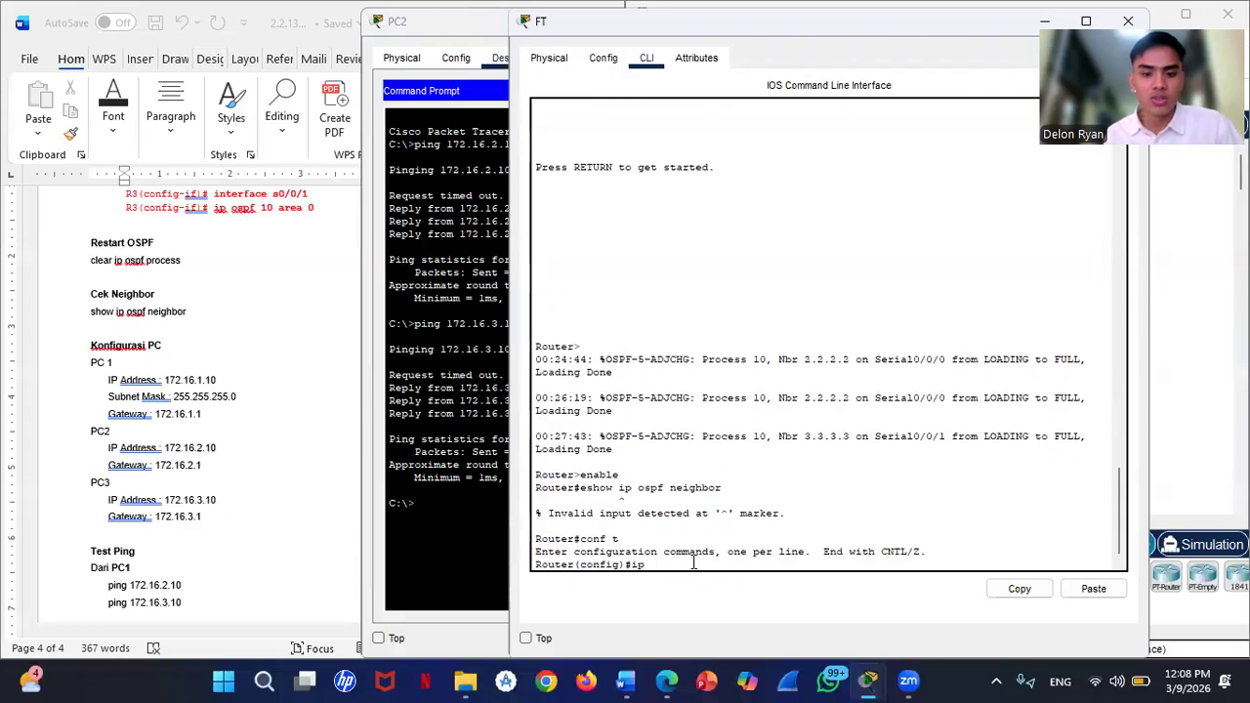
text(show )
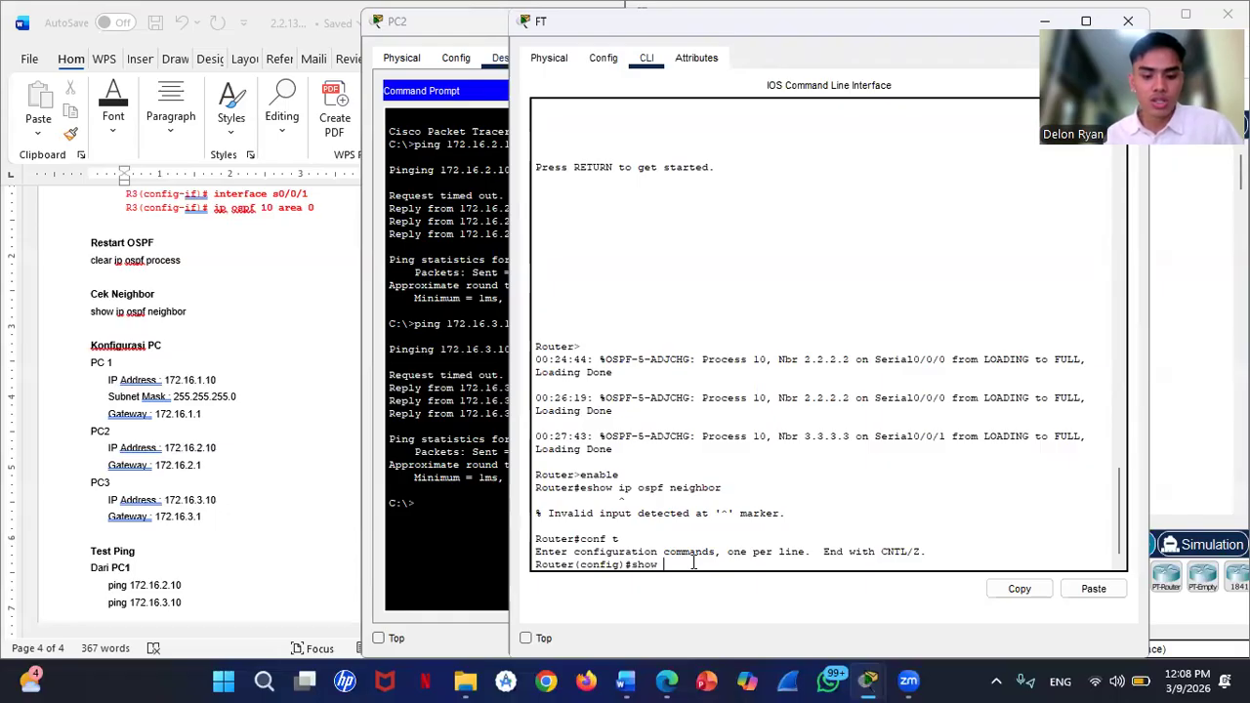
text(ip ospf)
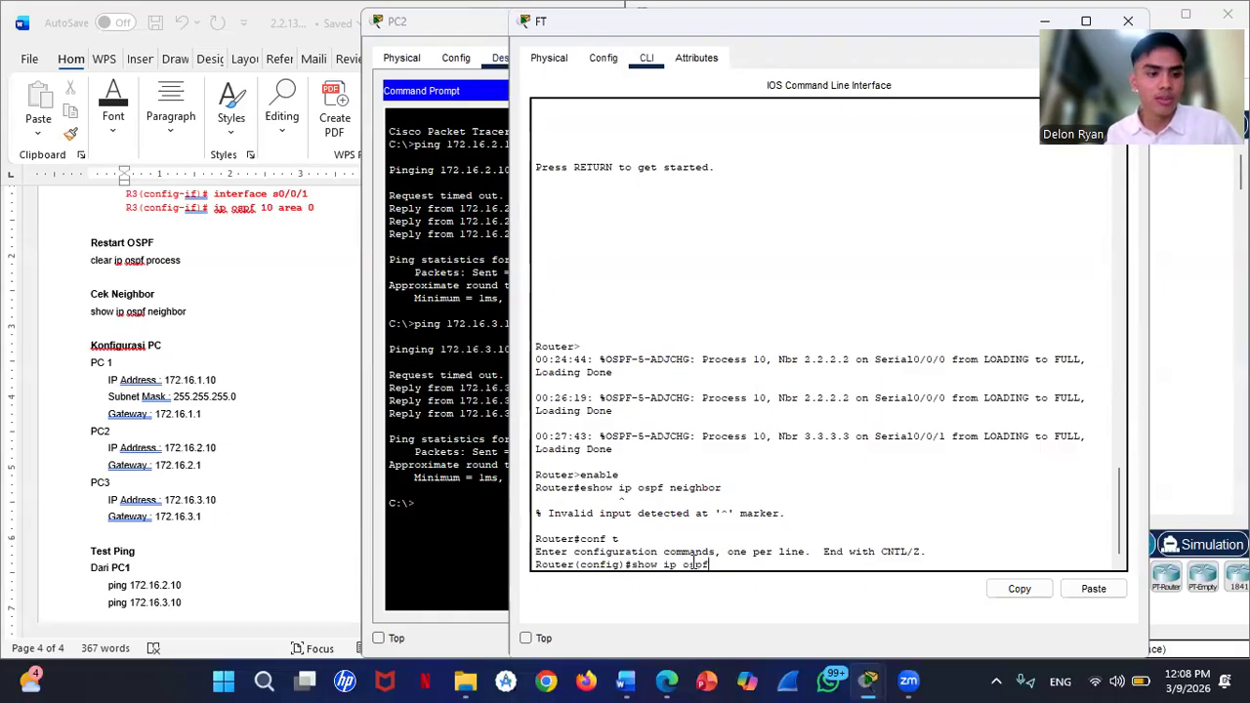
key(Return)
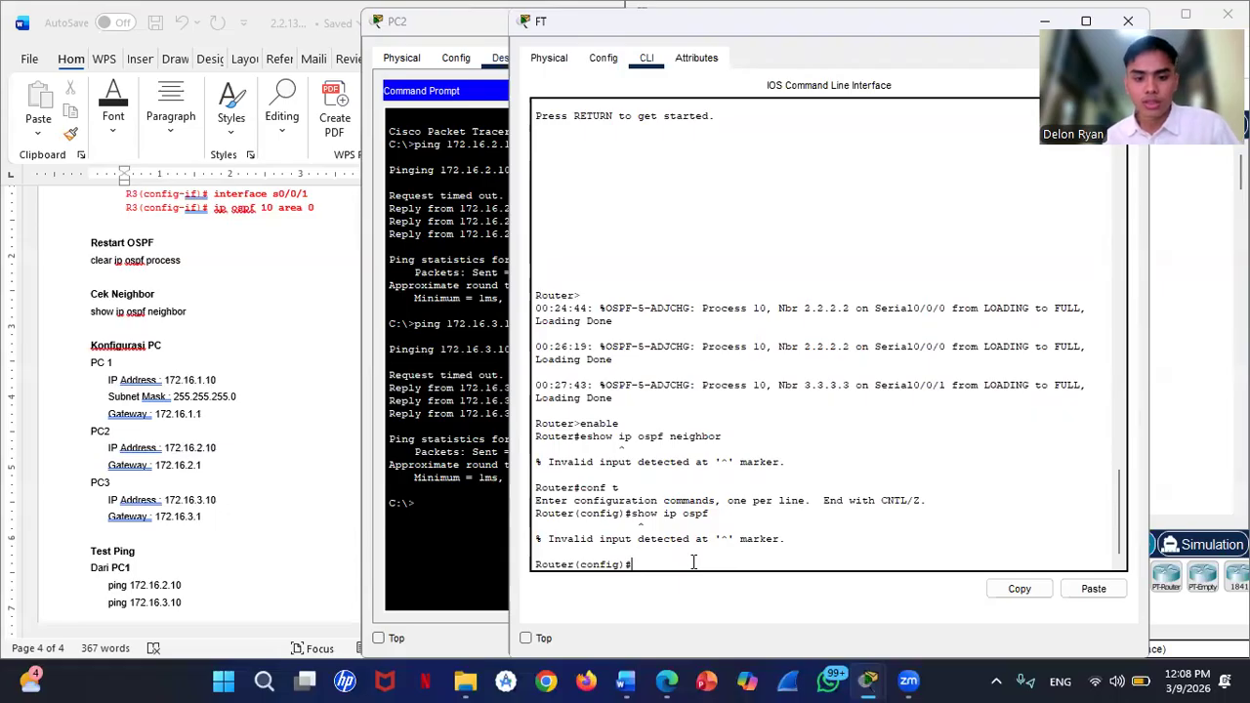
Step: Try show ip ospf neighbor from router FT's global configuration mode, and exit back to privileged EXEC mode
key(Up)
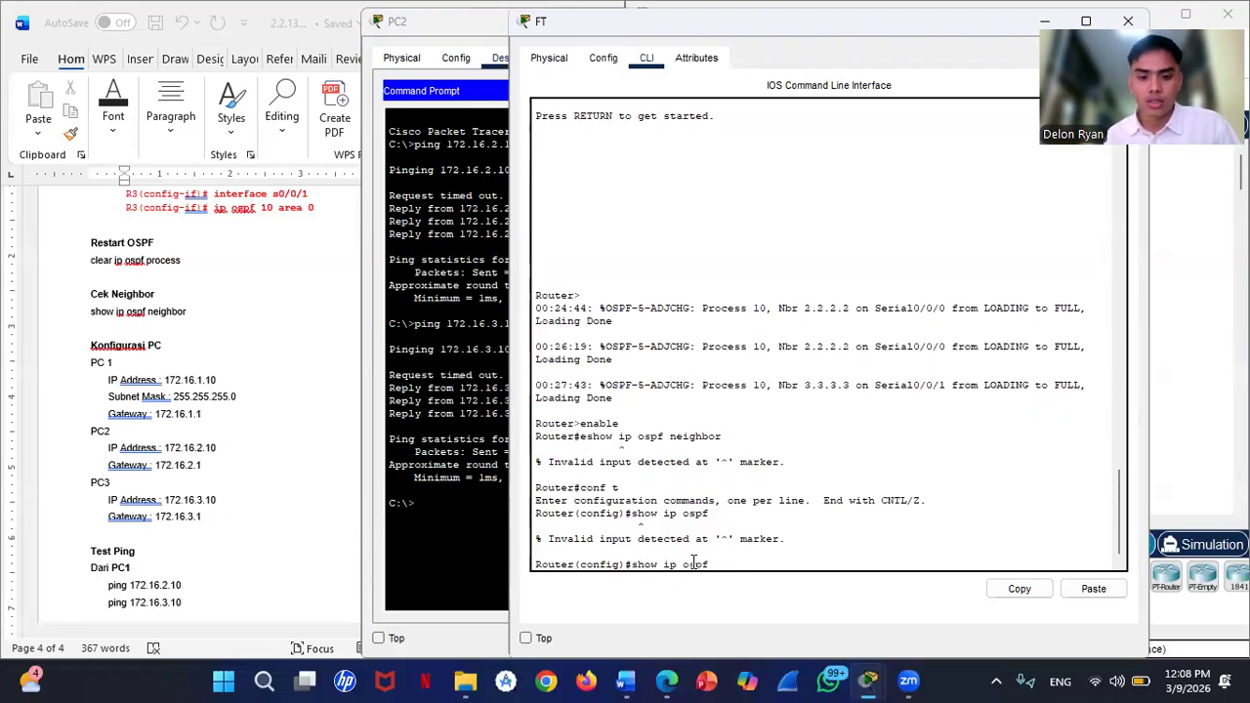
text(neighbor)
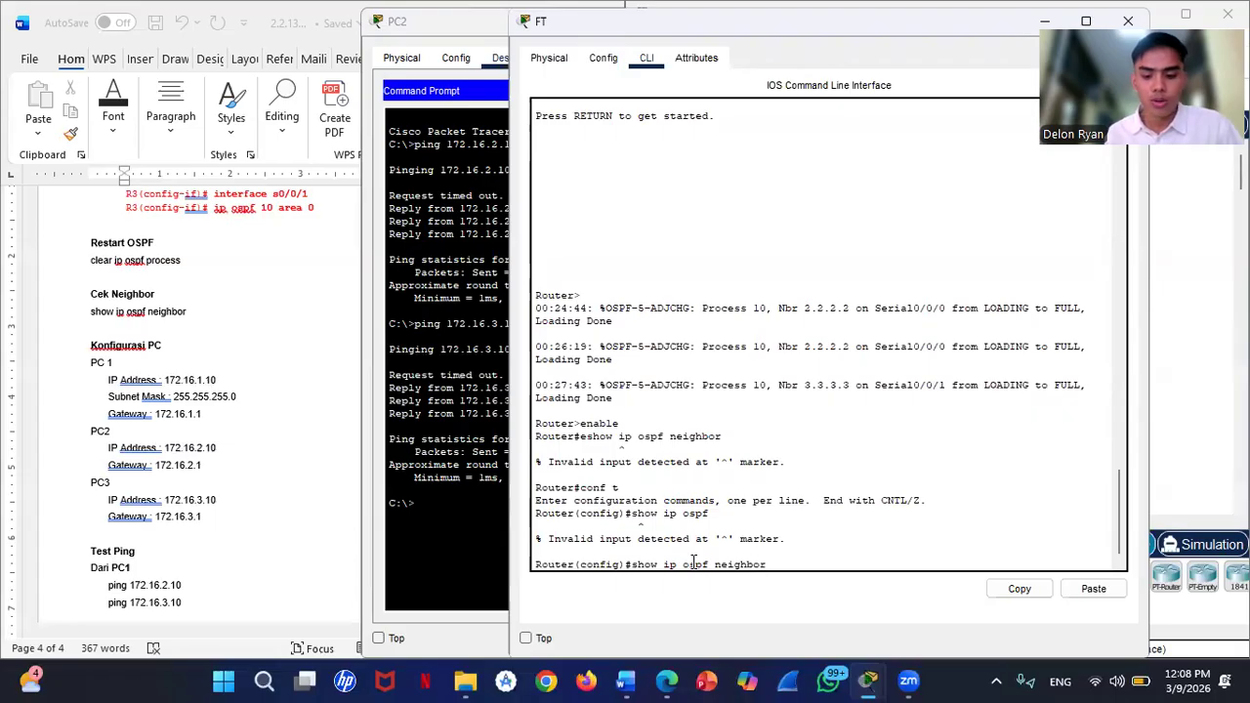
key(Return)
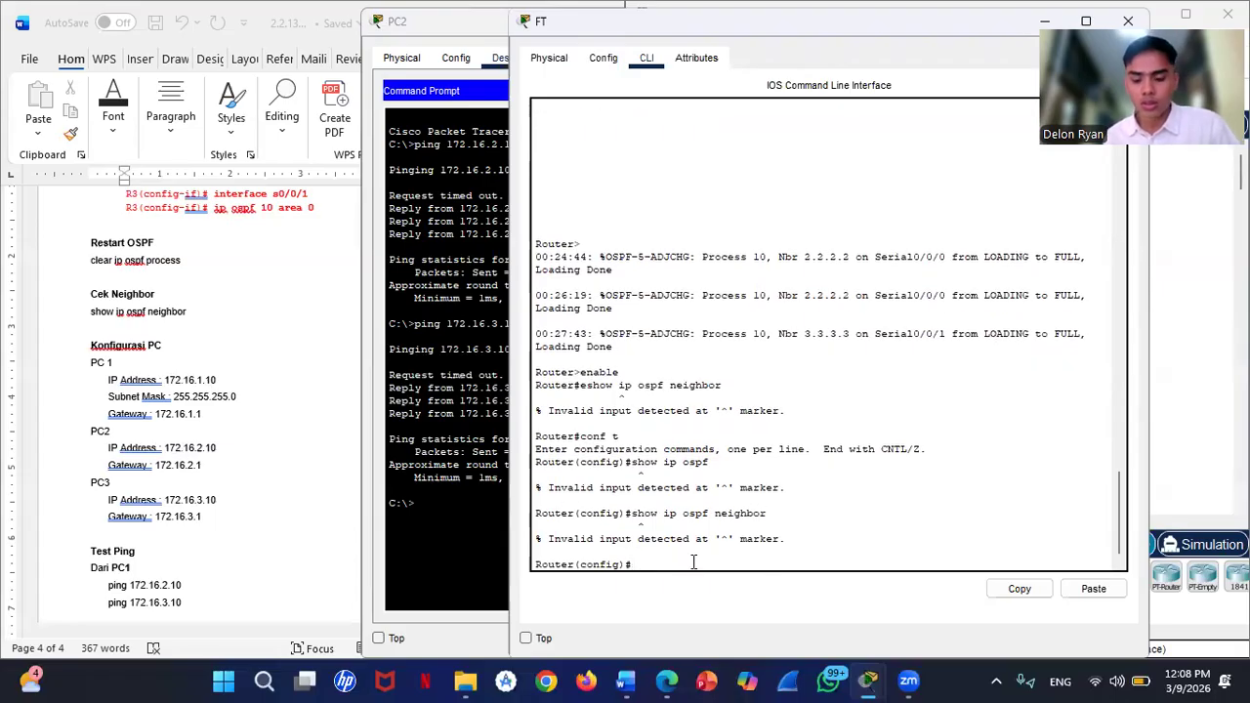
text(exit)
key(Return)
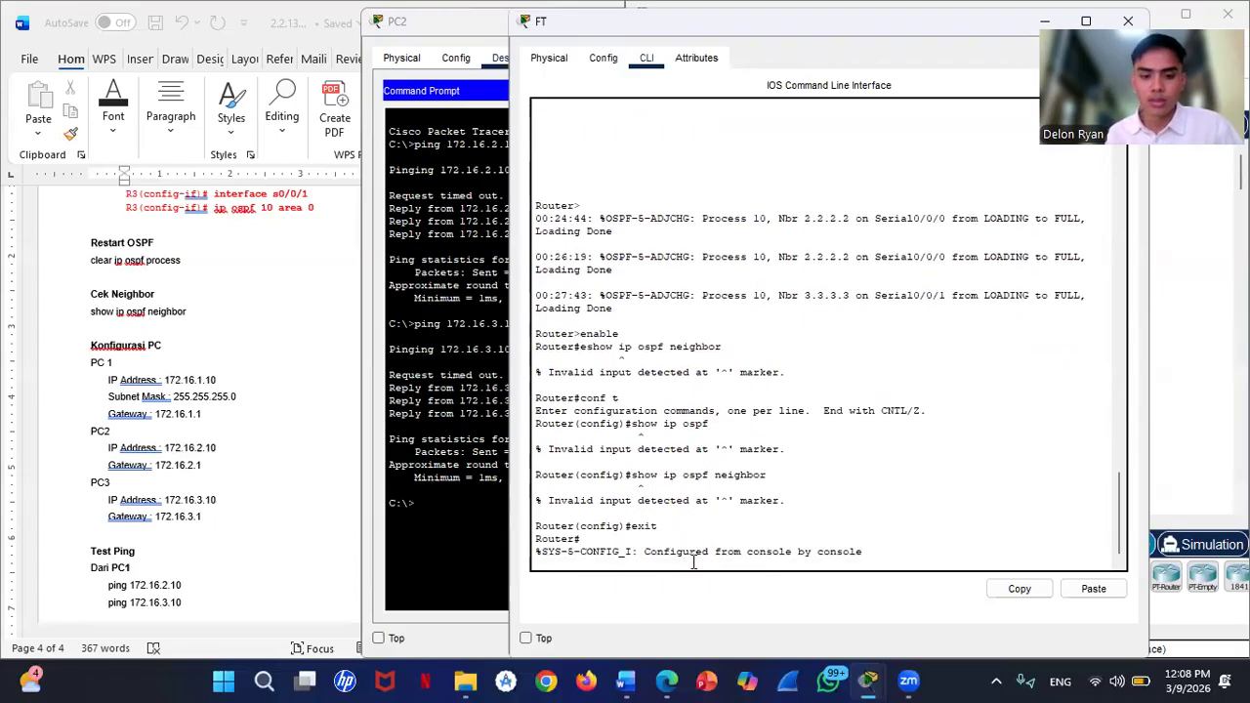
key(Return)
Step: Display router FT's full OSPF process details with show ip ospf from privileged EXEC mode
text(show ip ospf)
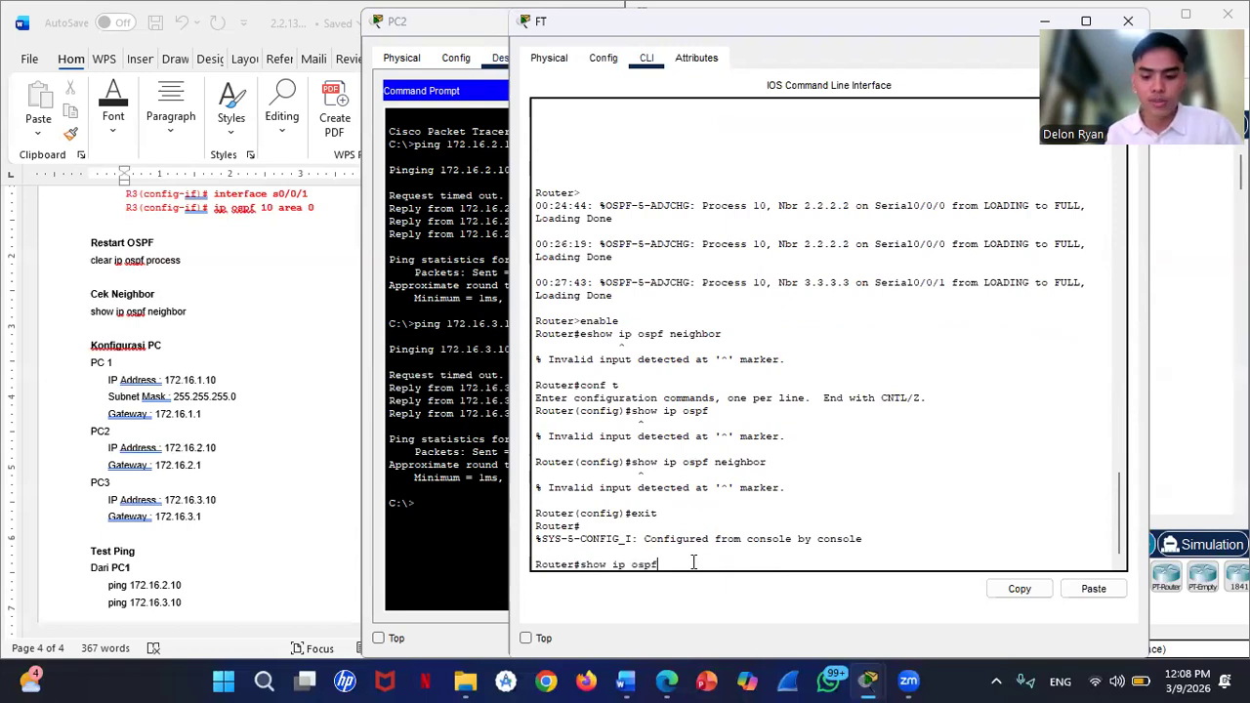
key(Return)
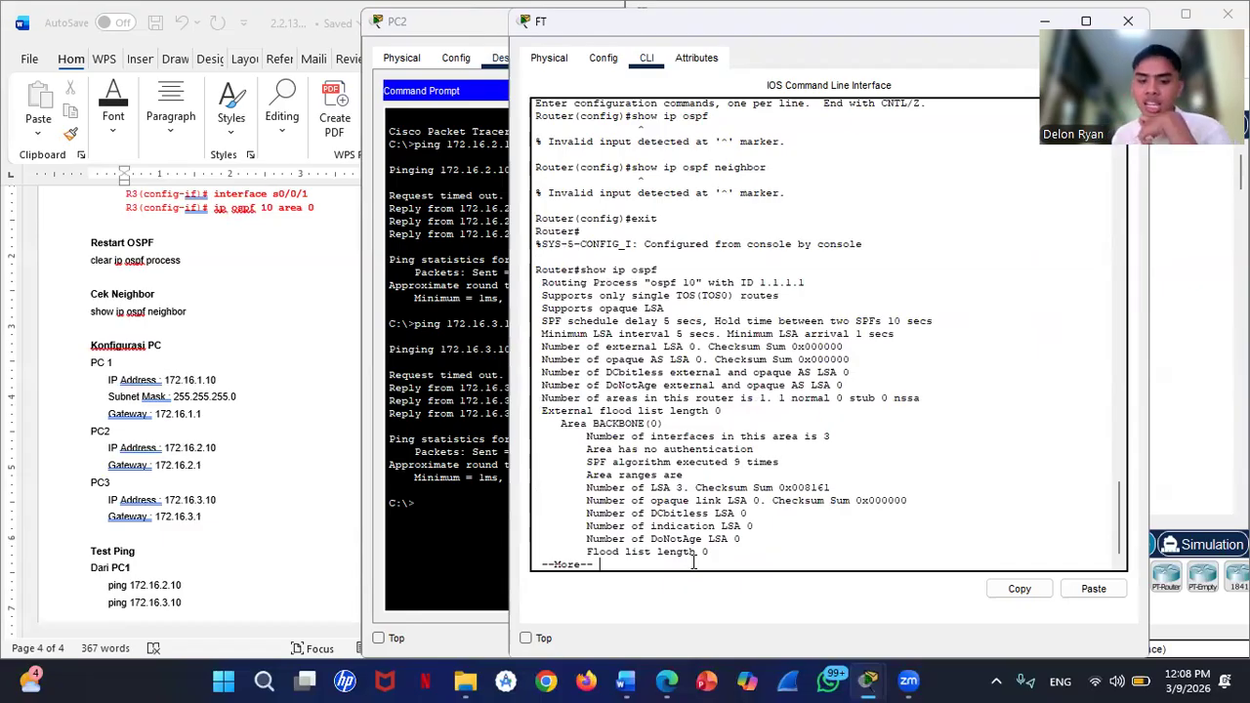
key(Return)
key(Return)
key(Return)
key(Return)
key(Return)
key(Return)
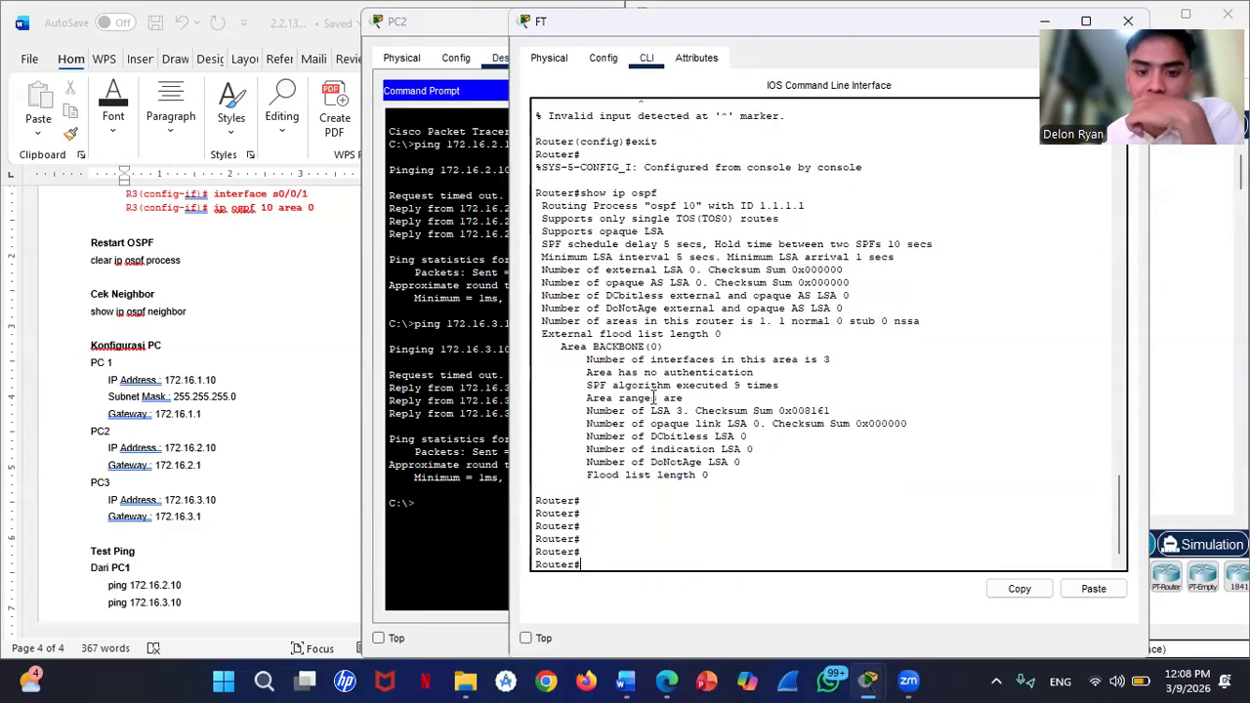
scroll(650, 348, up, 1)
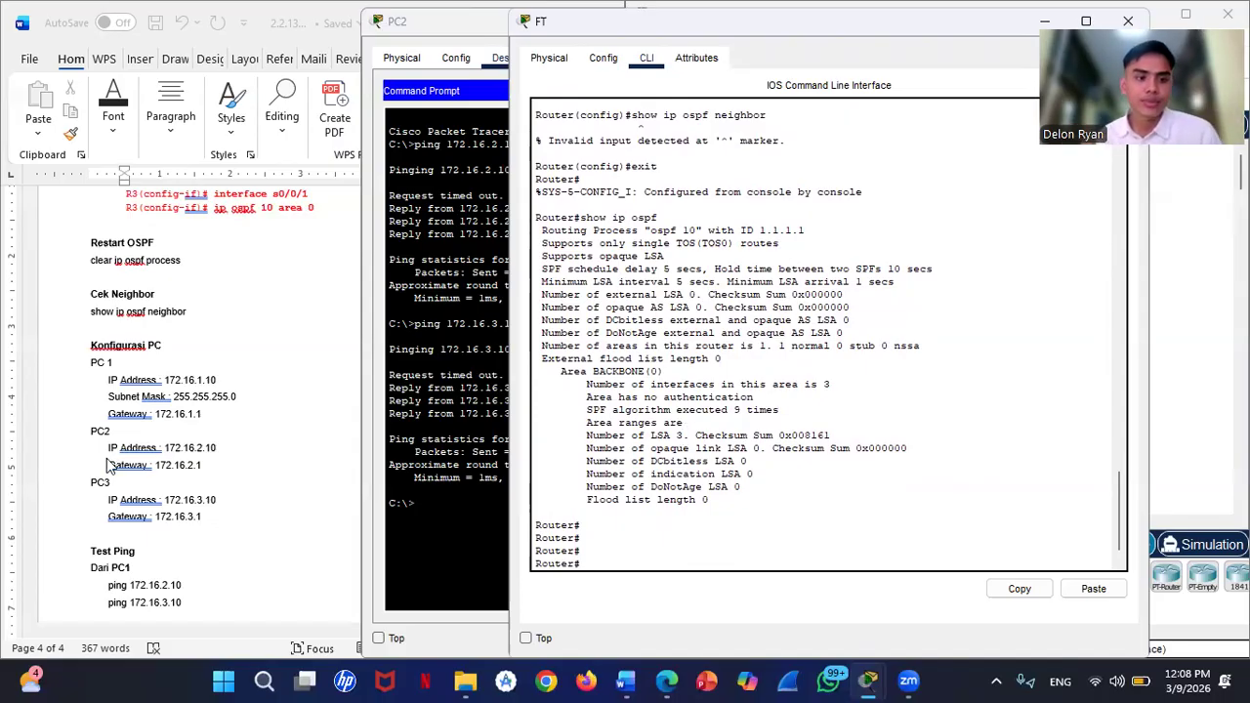
Step: Open PC4 from the topology, close its IP configuration and bring up its Command Prompt
scroll(108, 461, down, 4)
scroll(108, 461, up, 5)
scroll(107, 458, up, 1)
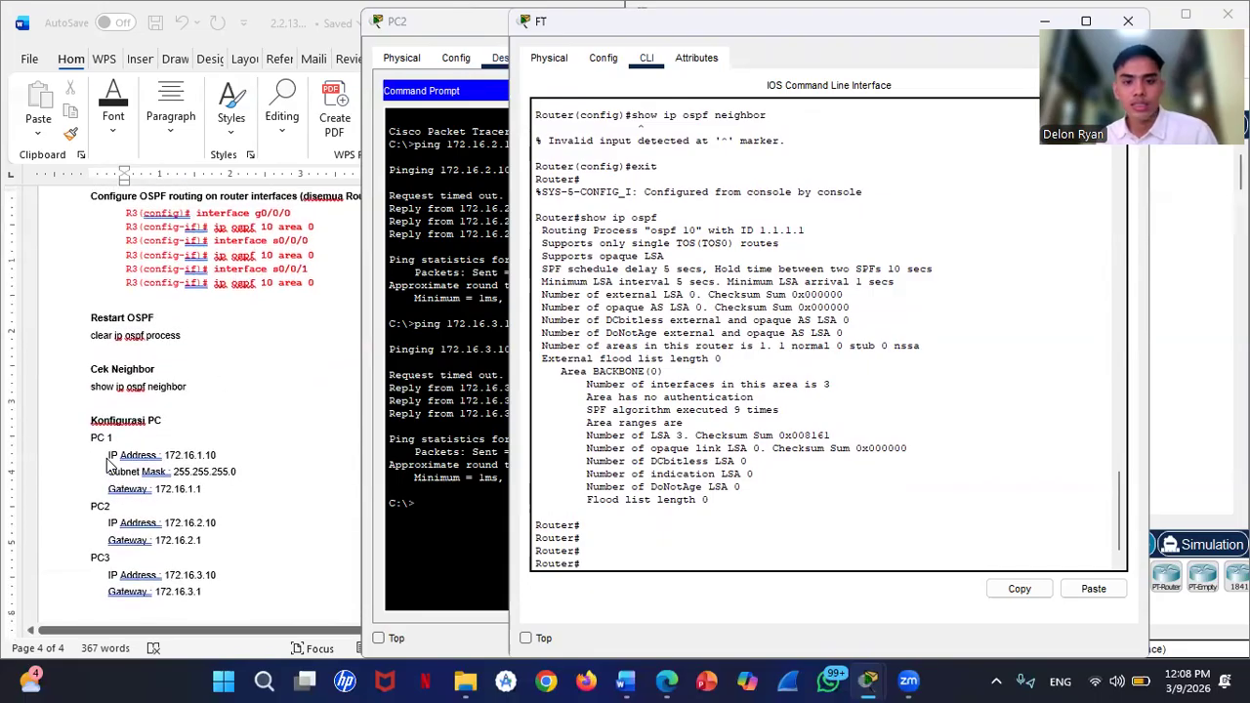
click(1209, 316)
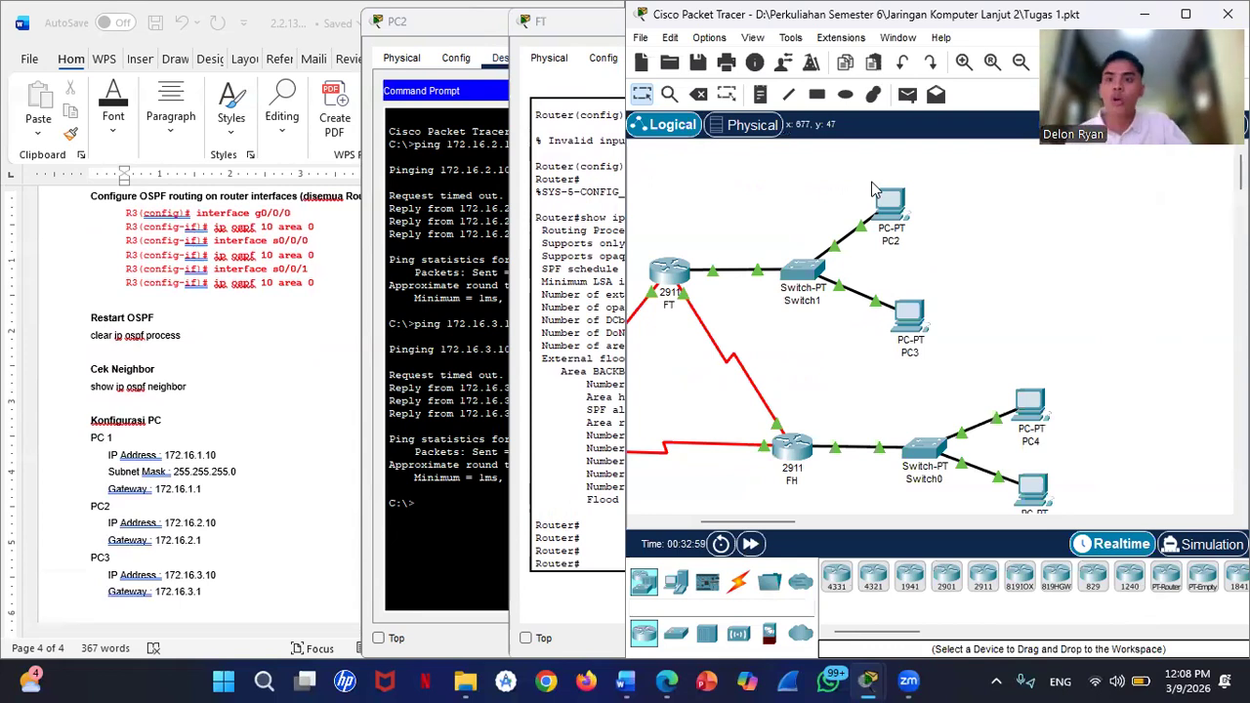
click(1030, 412)
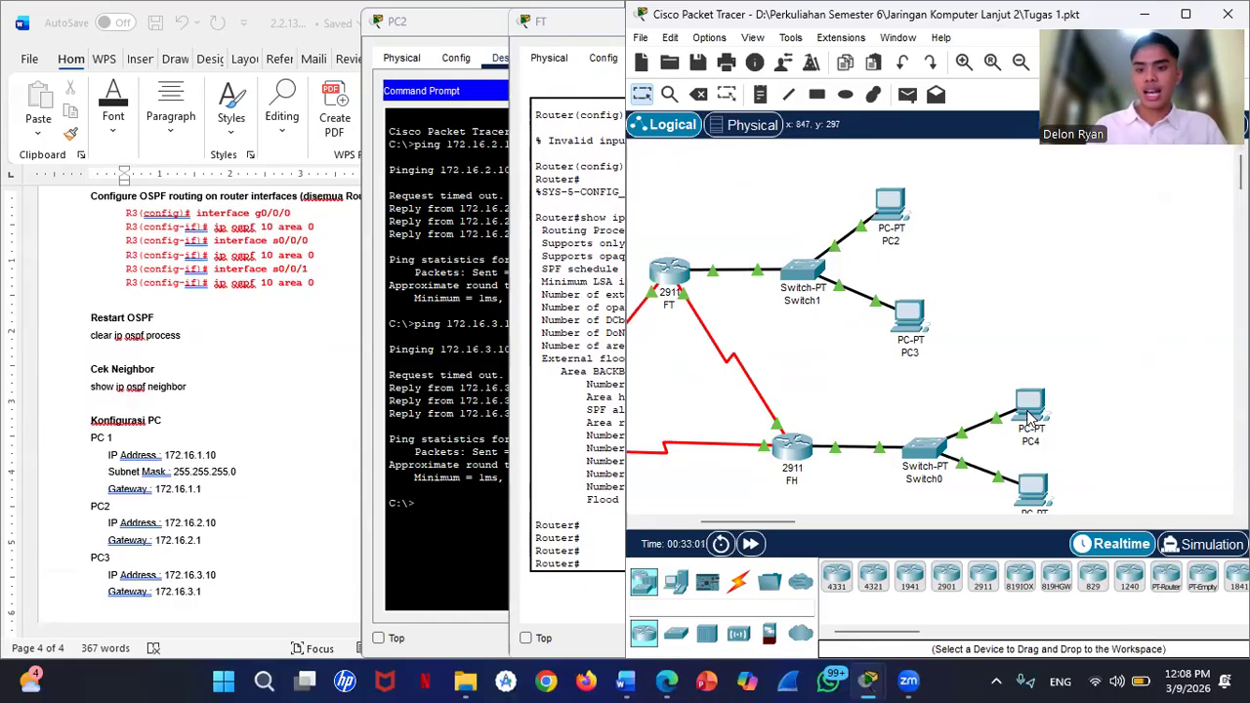
click(1029, 416)
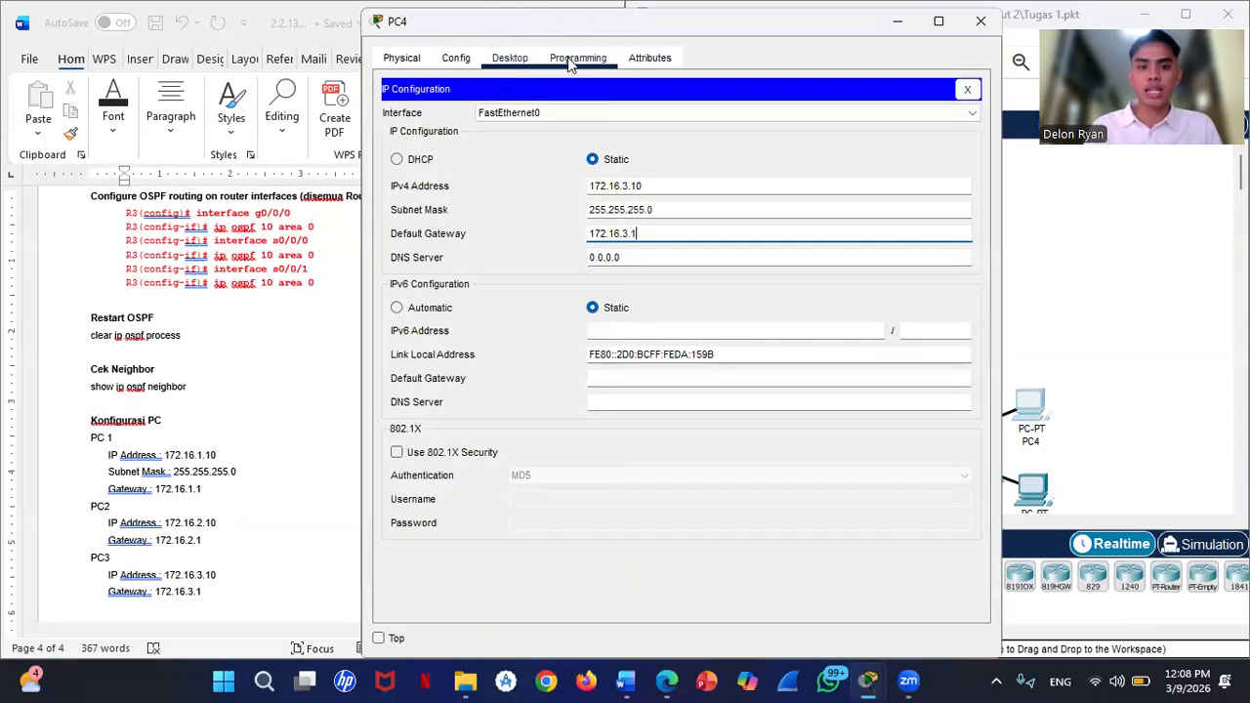
click(967, 89)
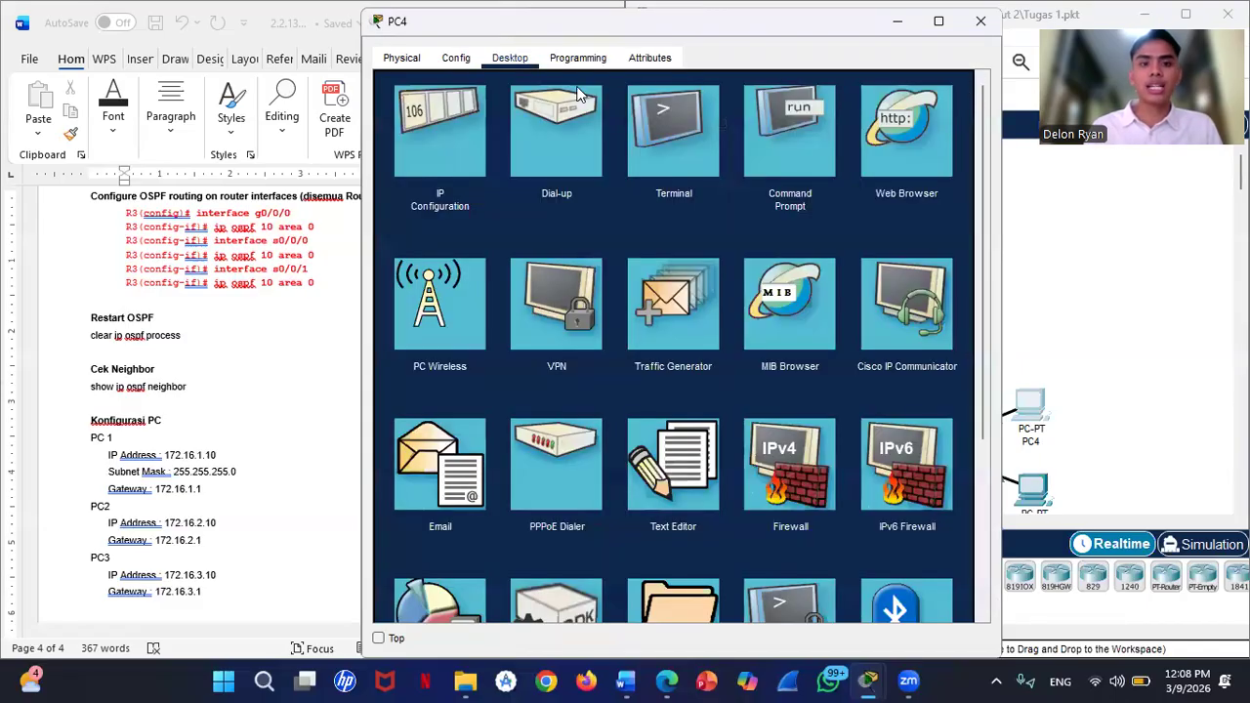
click(800, 126)
scroll(217, 456, down, 3)
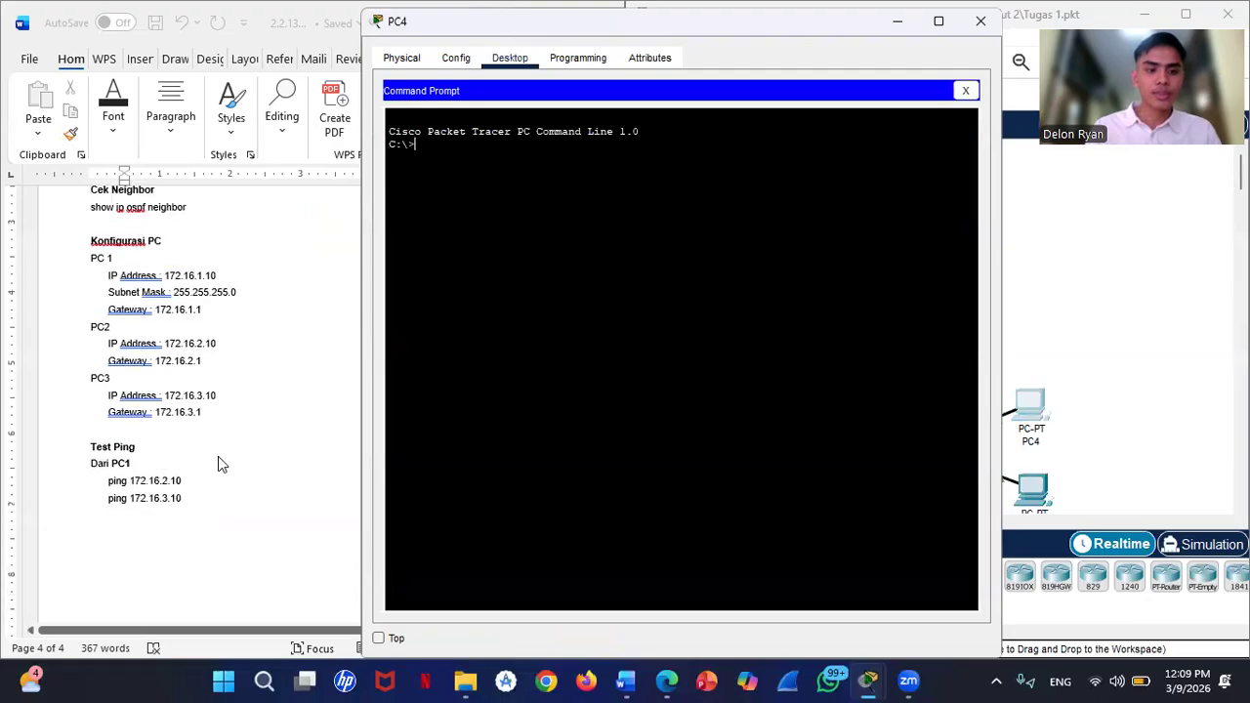
Step: Ping 172.16.2.10 from PC4's Command Prompt
text(ping)
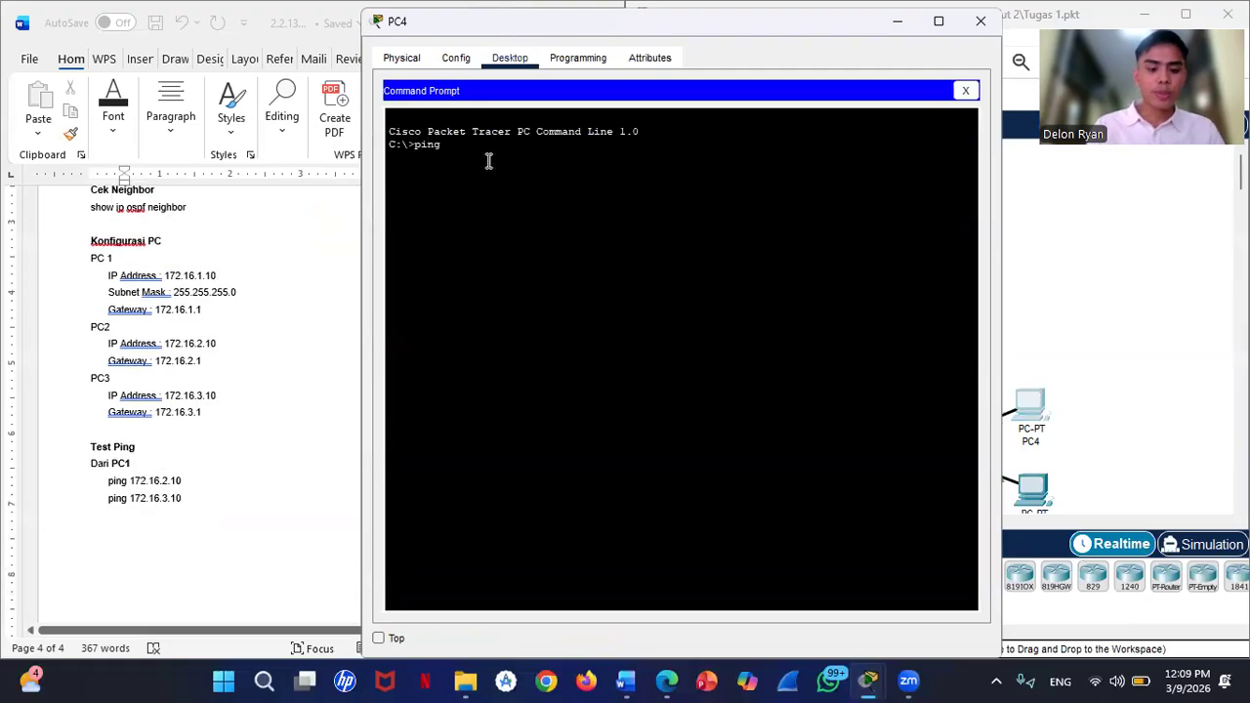
text( 172.16)
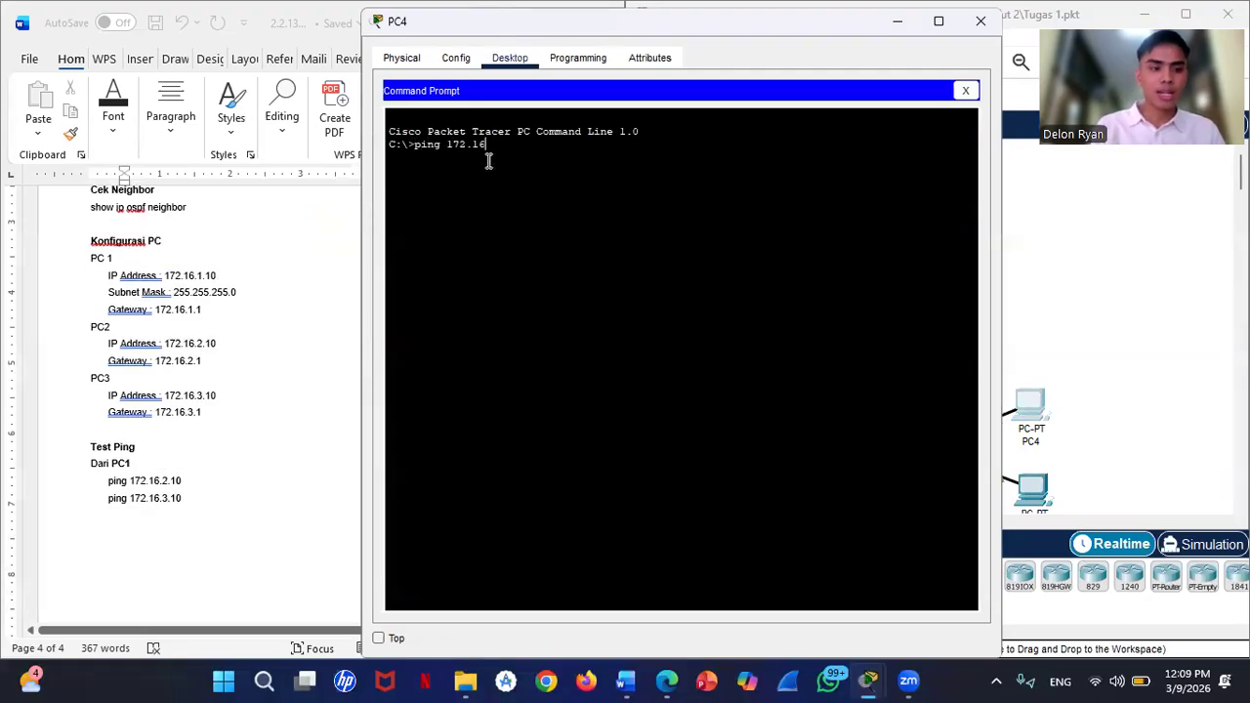
text(.)
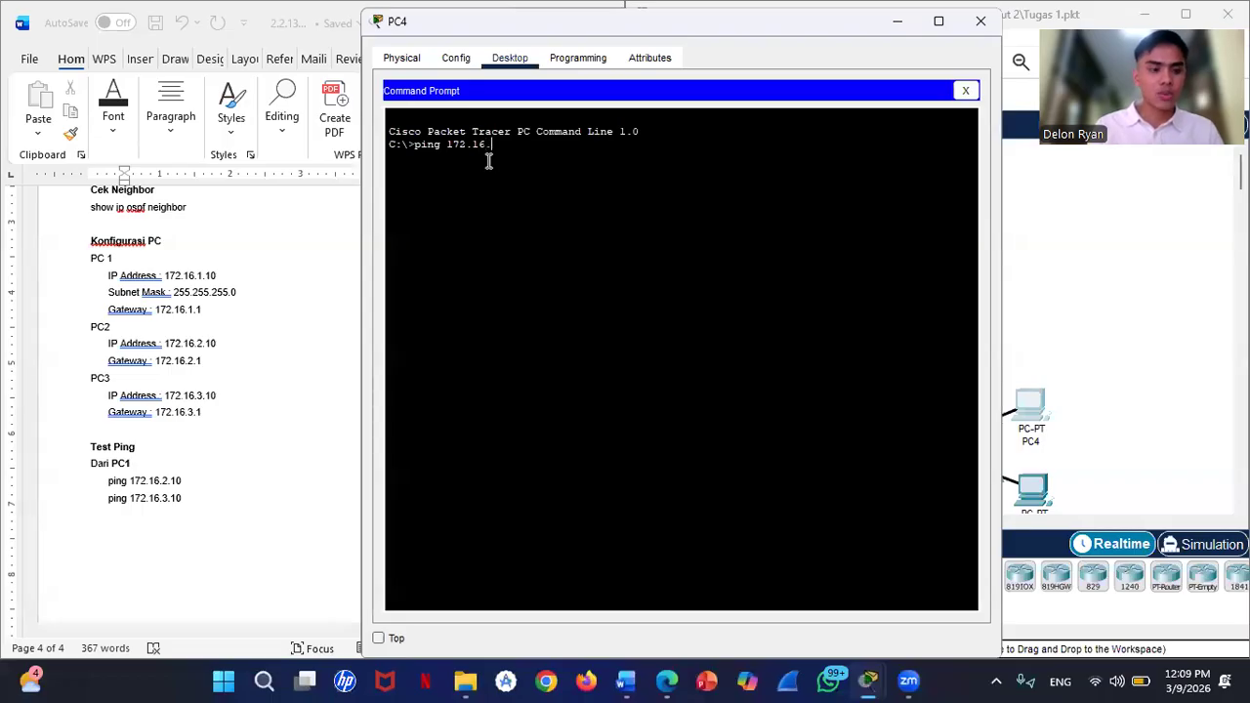
text(2.10)
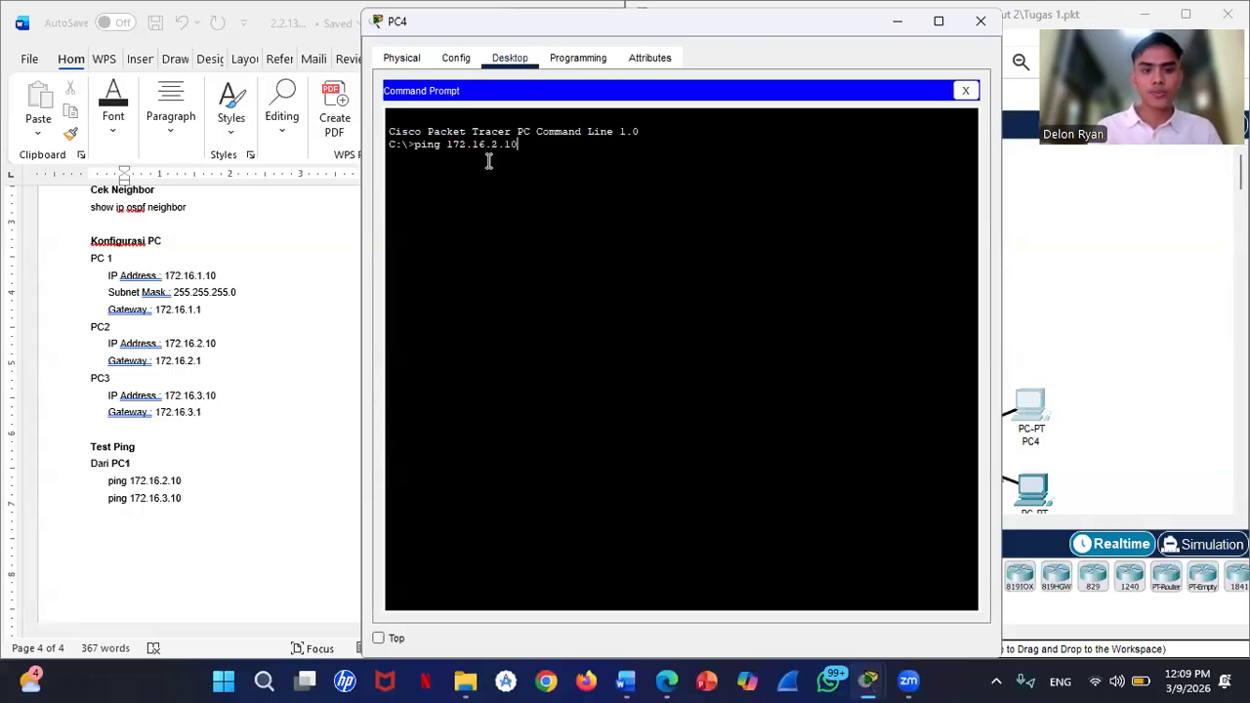
key(Return)
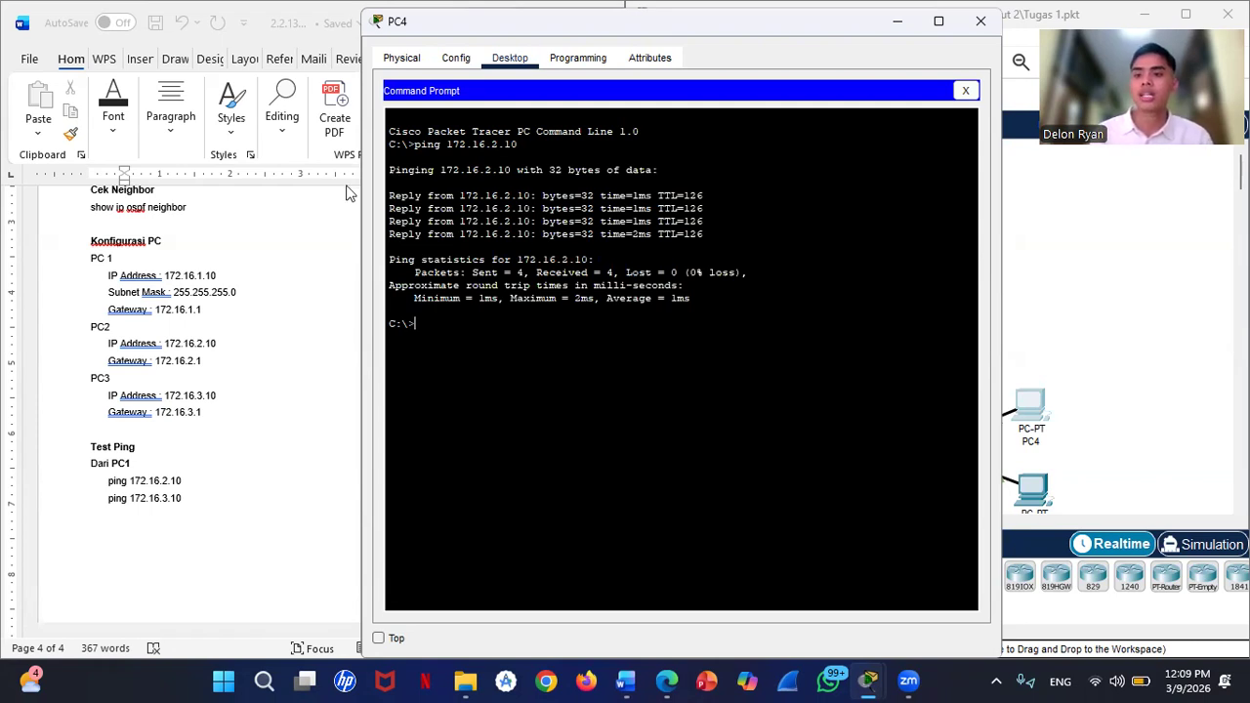
Step: Go back to the addressing table at the start of the Word instruction document
scroll(186, 298, up, 15)
scroll(186, 298, up, 5)
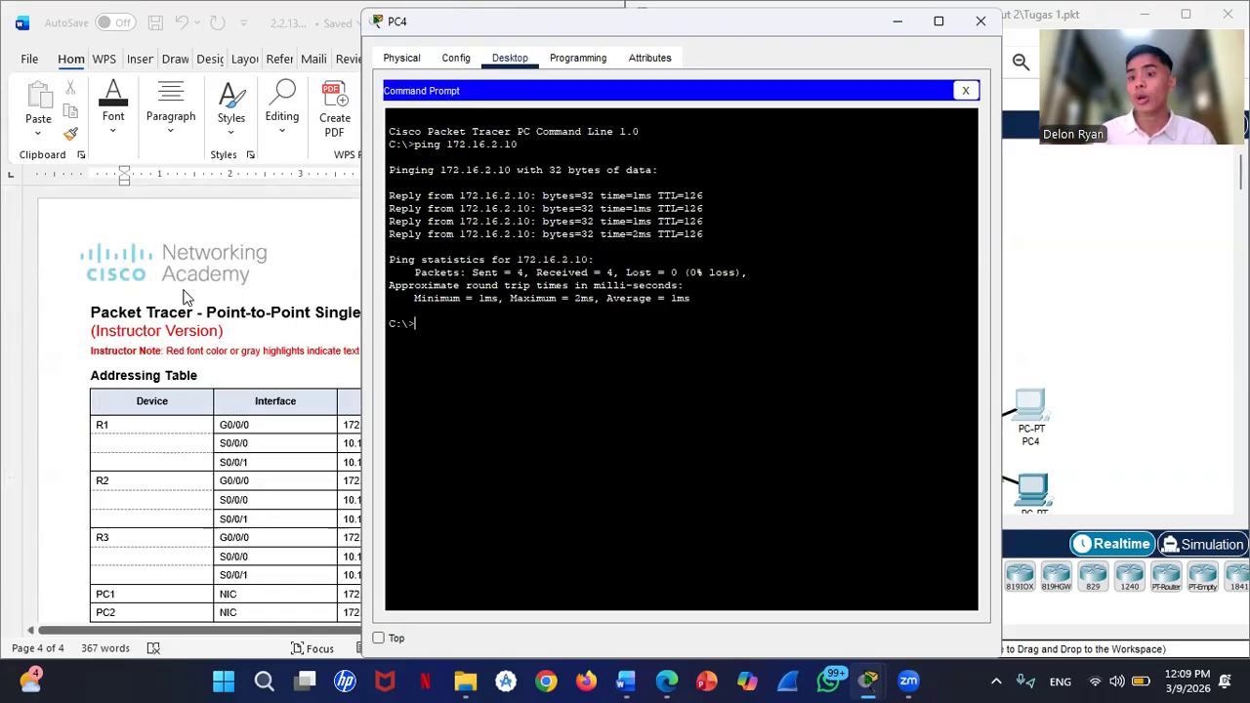